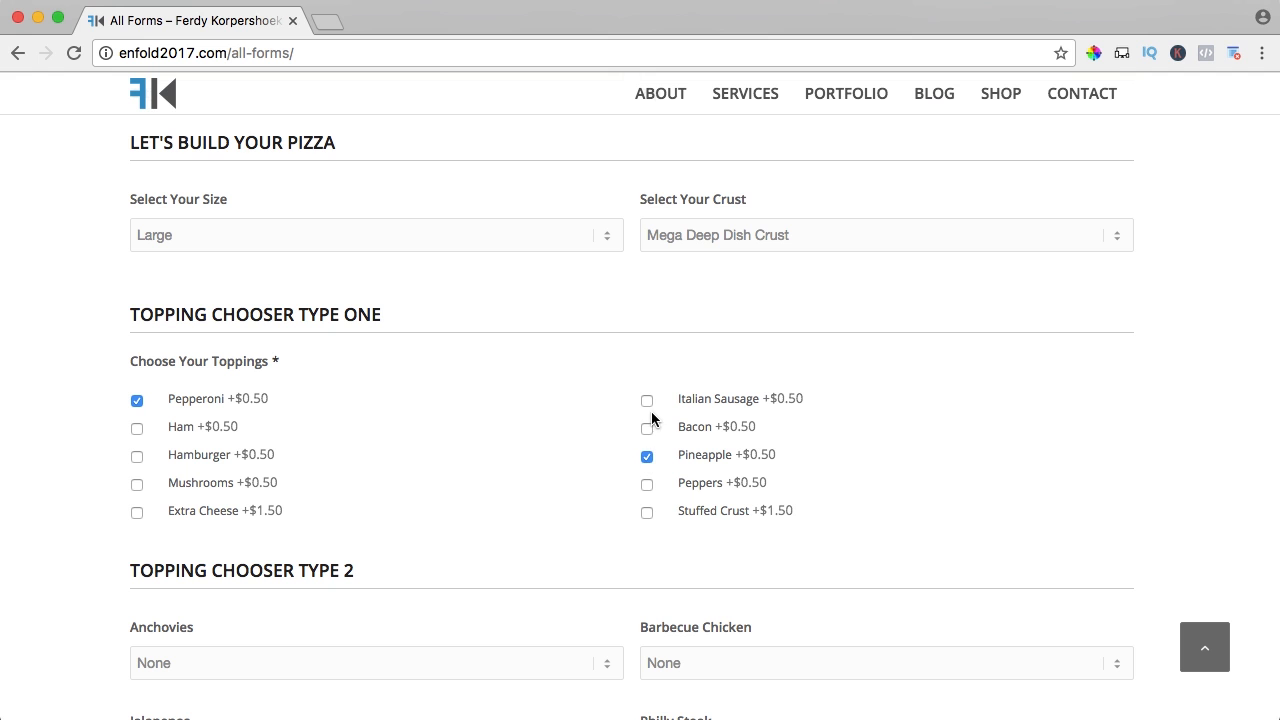
# - On the pizza demo form, choose a half portion of shrimp topping
pyautogui.scroll(-5, 587, 410)
pyautogui.scroll(-6, 587, 407)
pyautogui.click(274, 154)
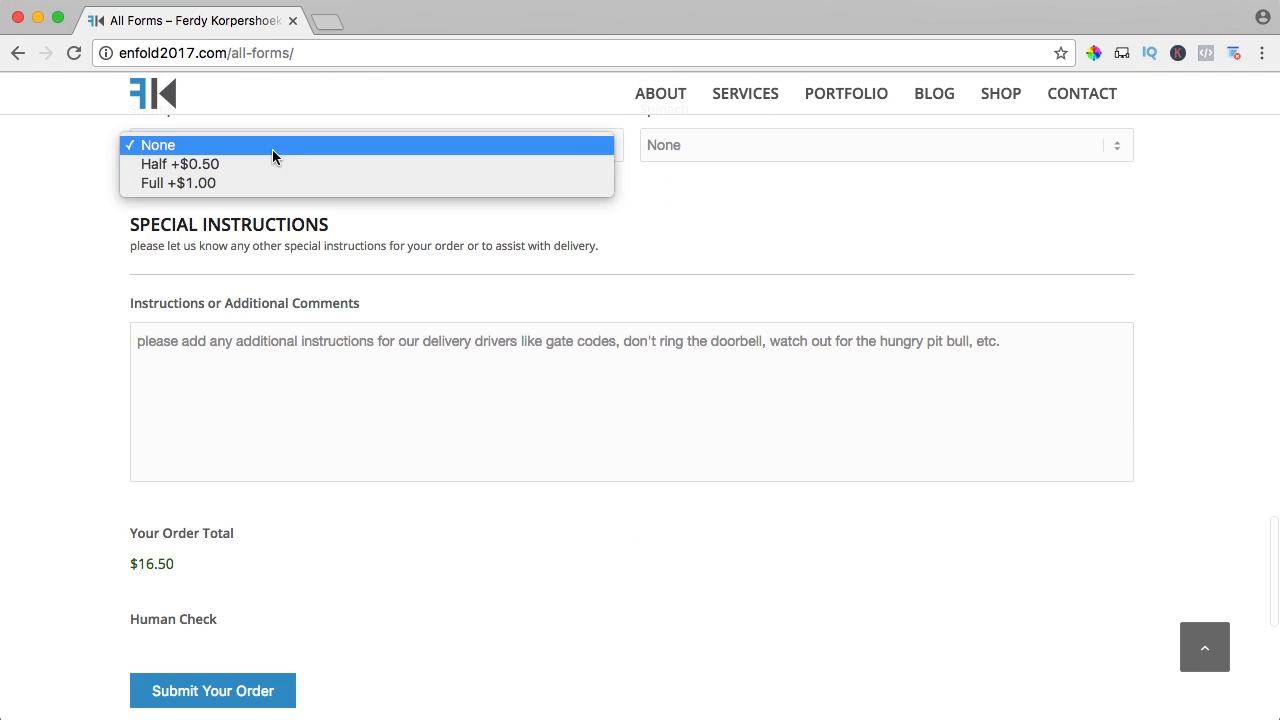
pyautogui.click(239, 167)
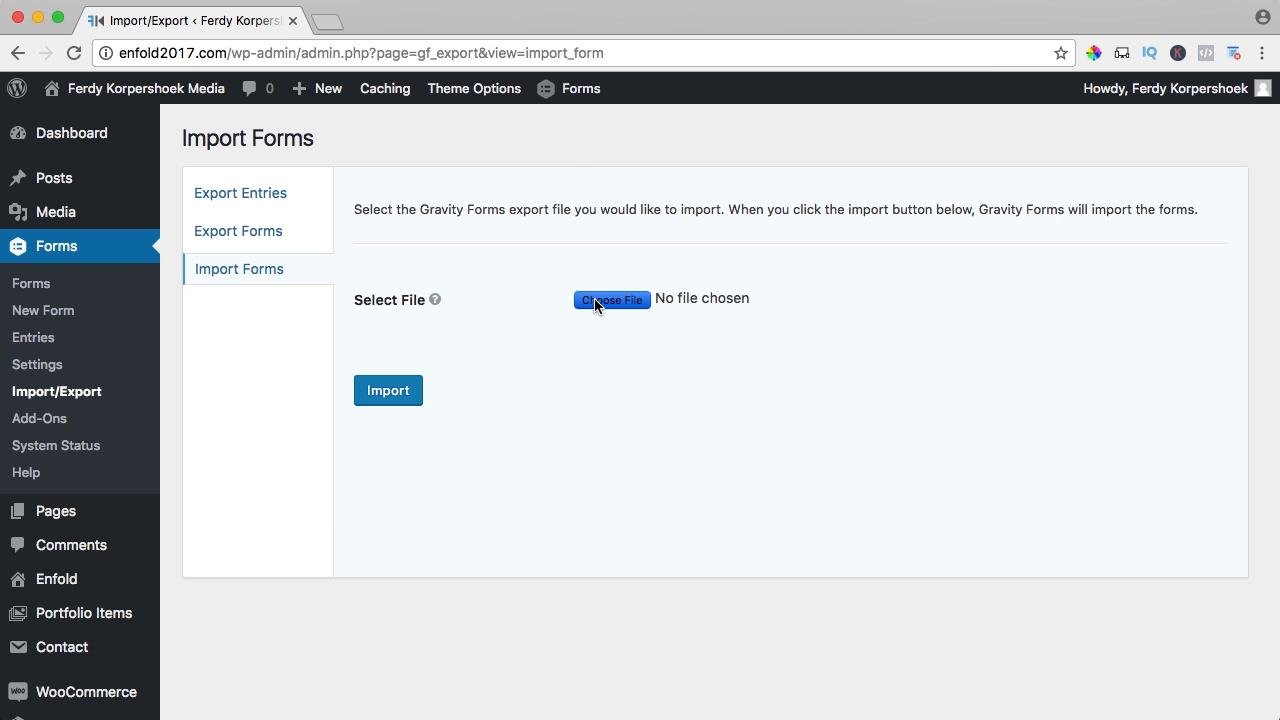
# - Import the pizza form export file through Forms > Import/Export
pyautogui.click(594, 300)
pyautogui.click(574, 155)
pyautogui.press('Return')
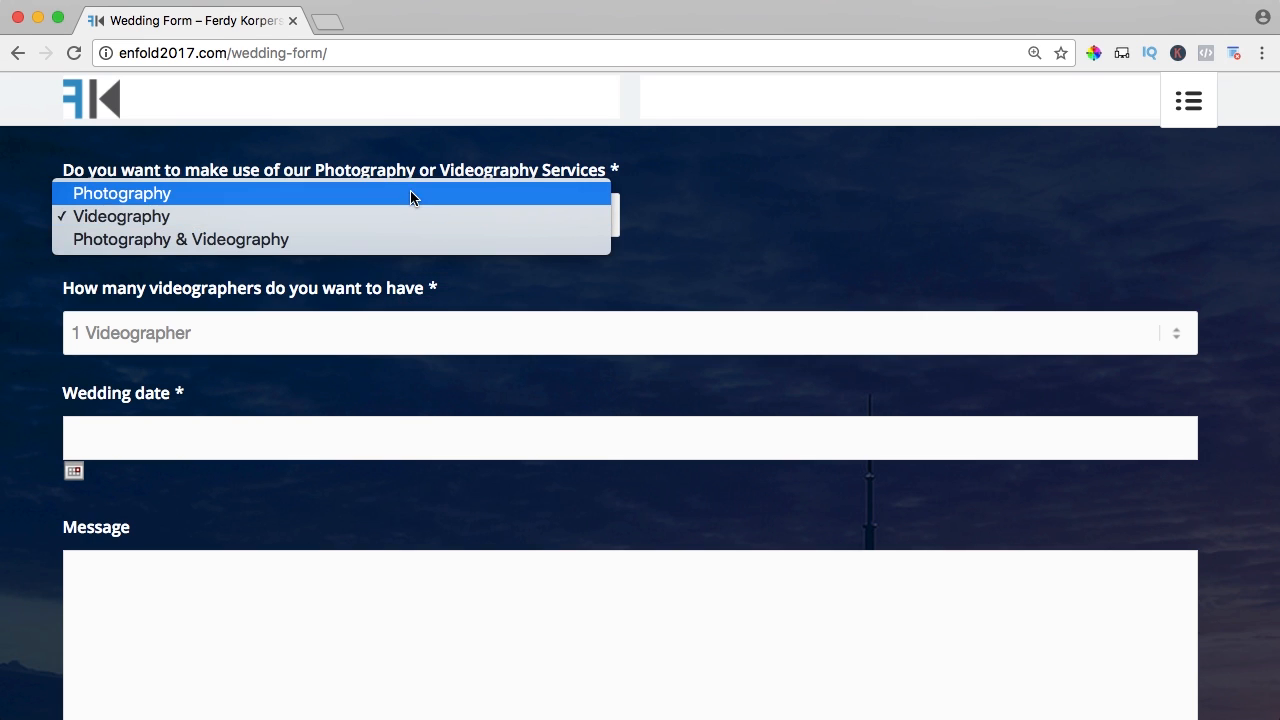
# - Set the wedding form's service dropdown to Photography & Videography
pyautogui.press('Escape')
pyautogui.press('p')
pyautogui.click(434, 211)
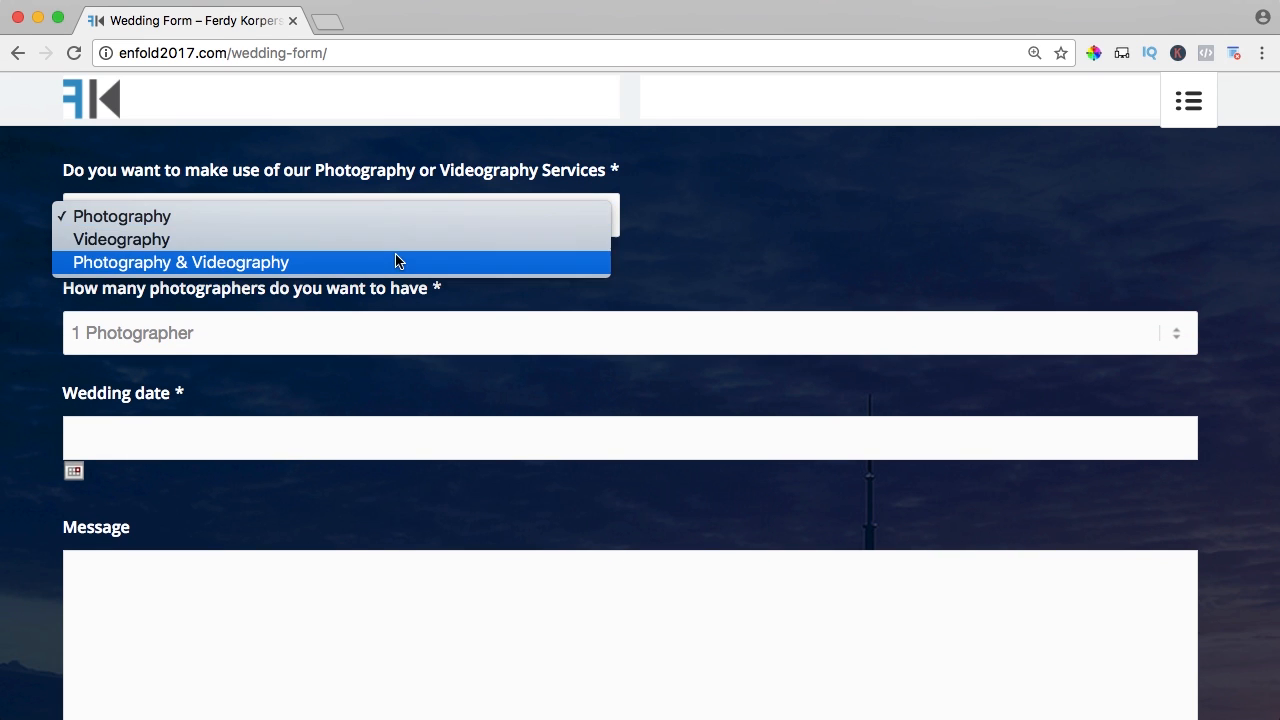
pyautogui.click(435, 263)
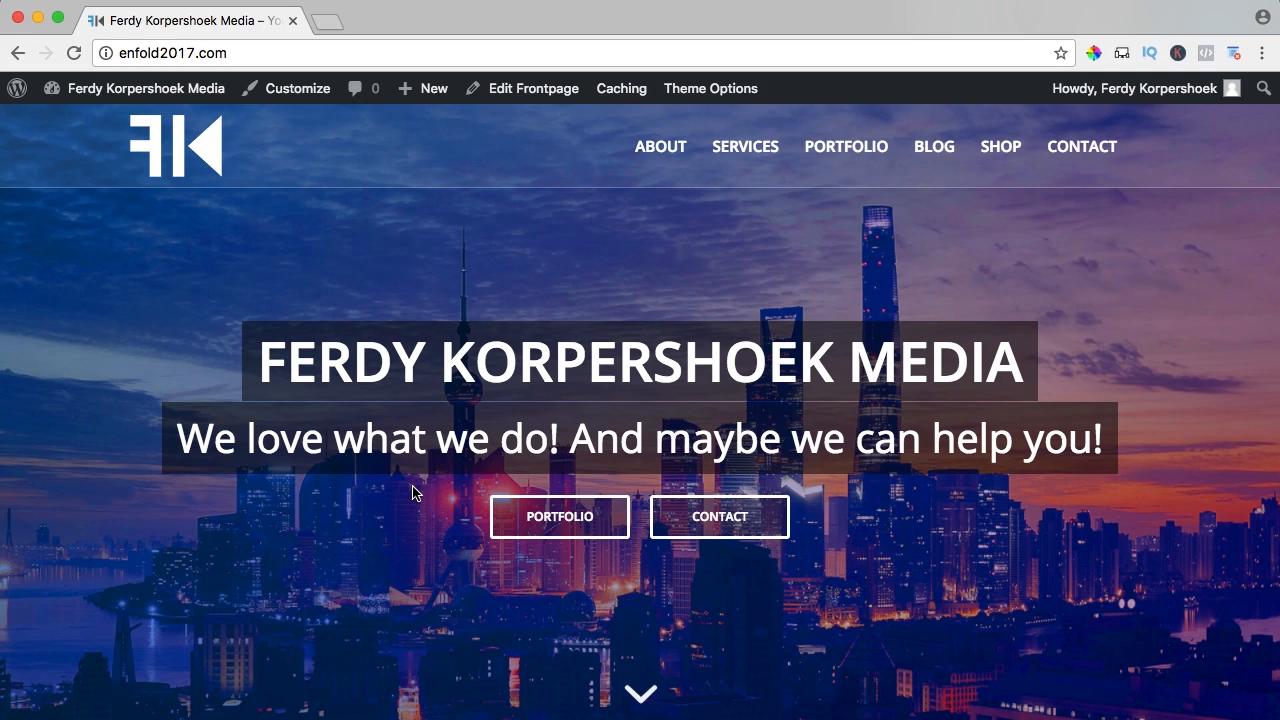
# - In a new tab, go to ferdykorpershoek.com and open the Gravity Forms plugin page under Themes > Plugins
pyautogui.click(322, 21)
pyautogui.write('ferdykorpershoek.com')
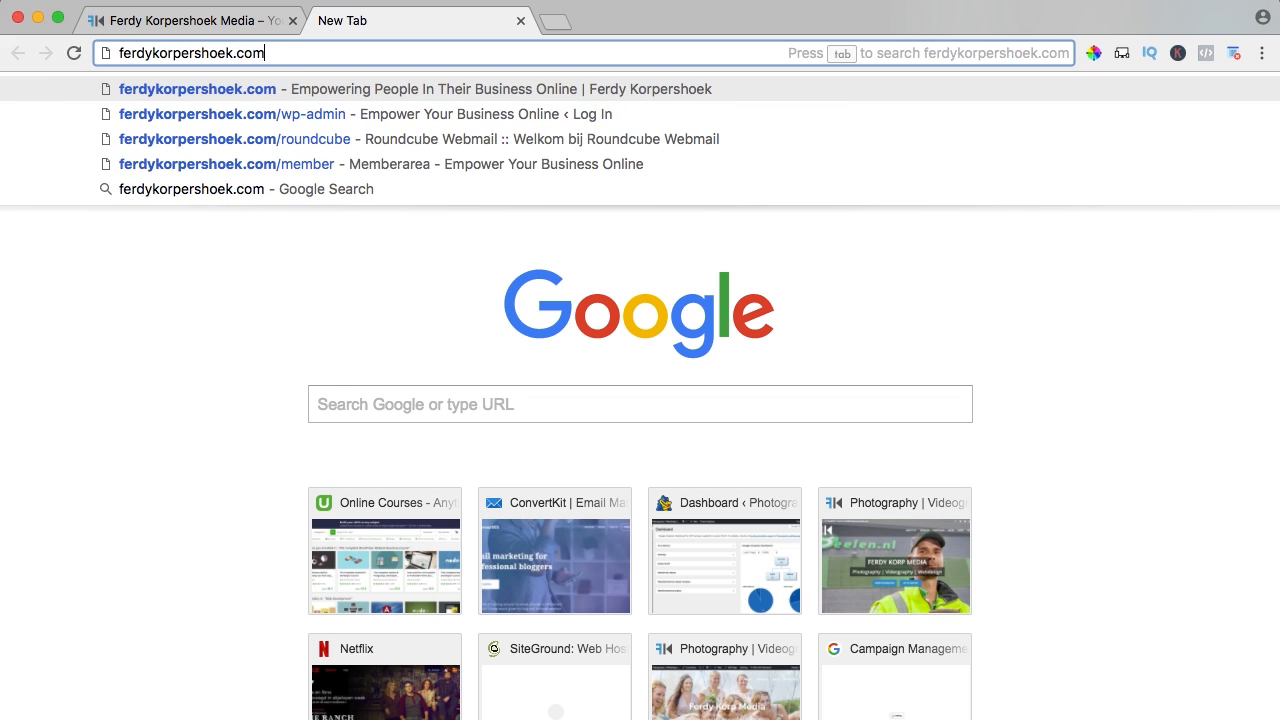
pyautogui.press('Return')
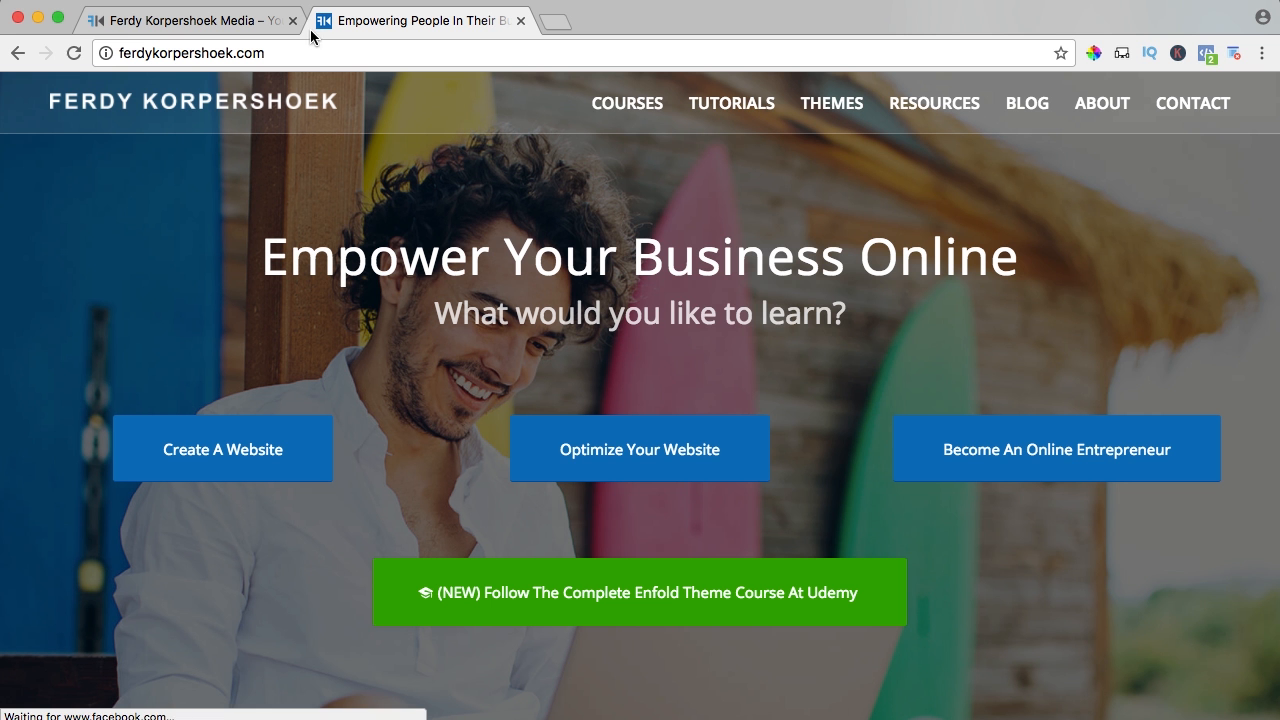
pyautogui.moveTo(830, 106)
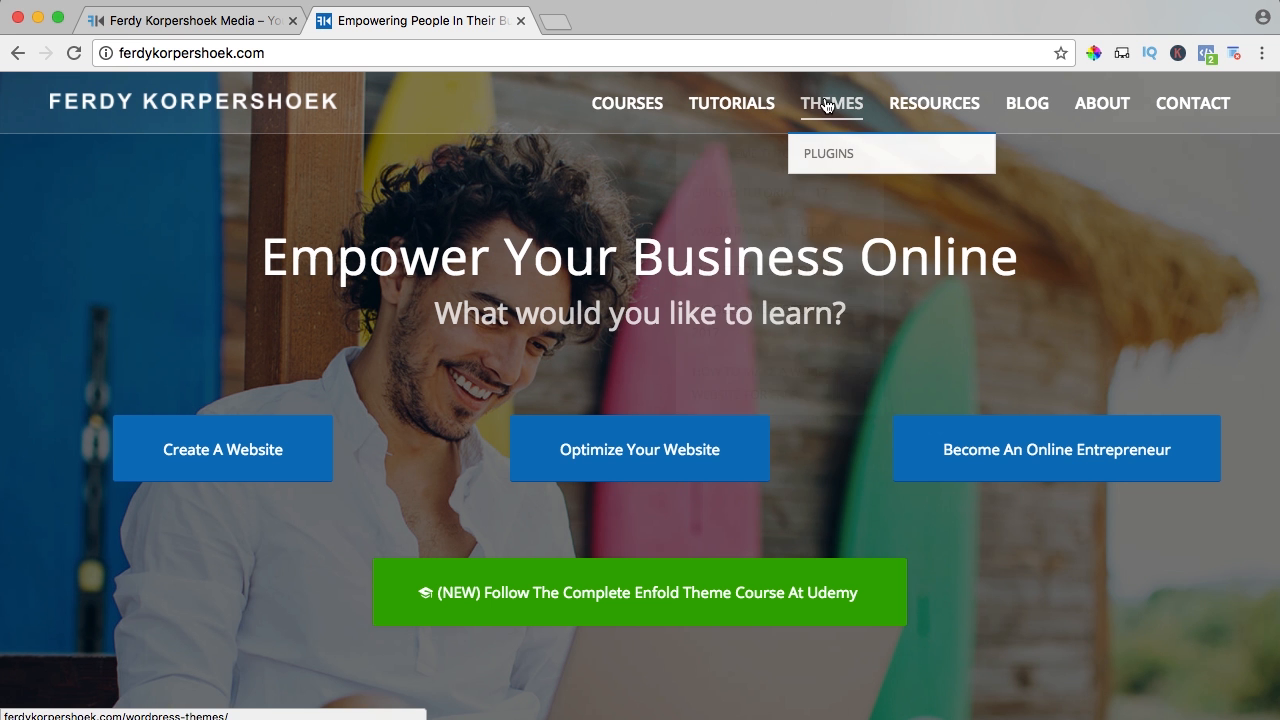
pyautogui.click(827, 156)
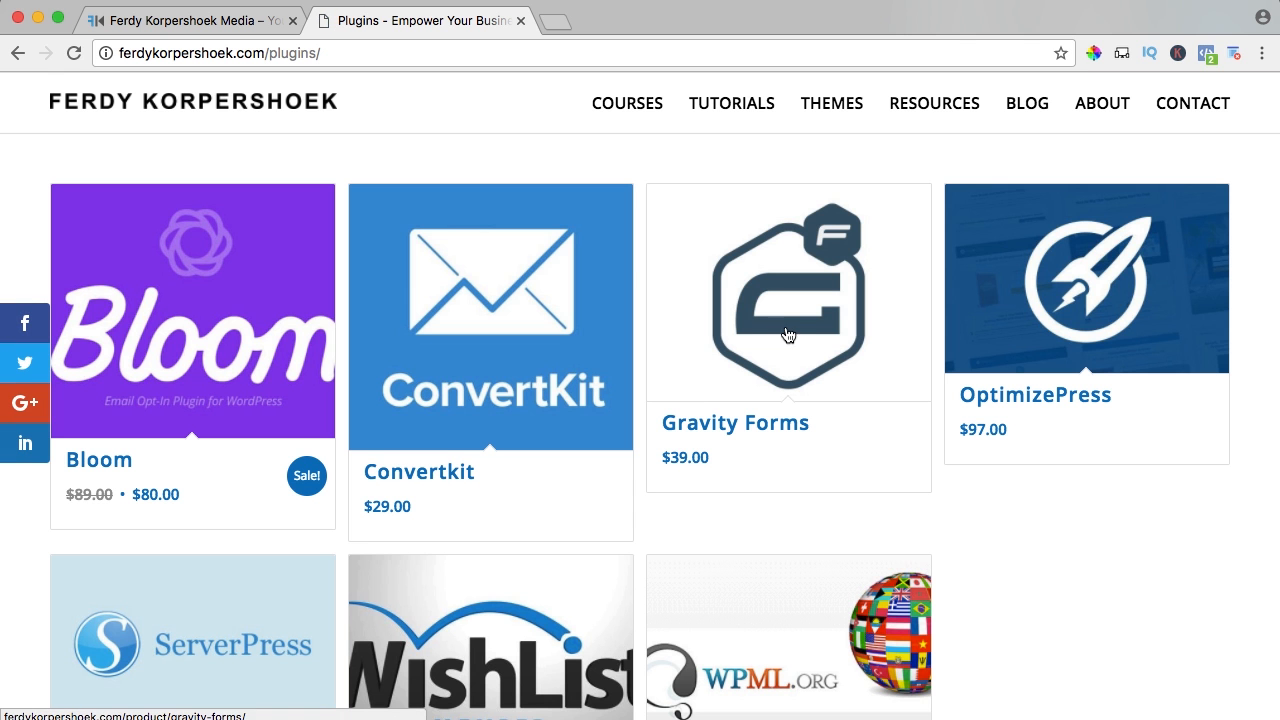
pyautogui.click(780, 321)
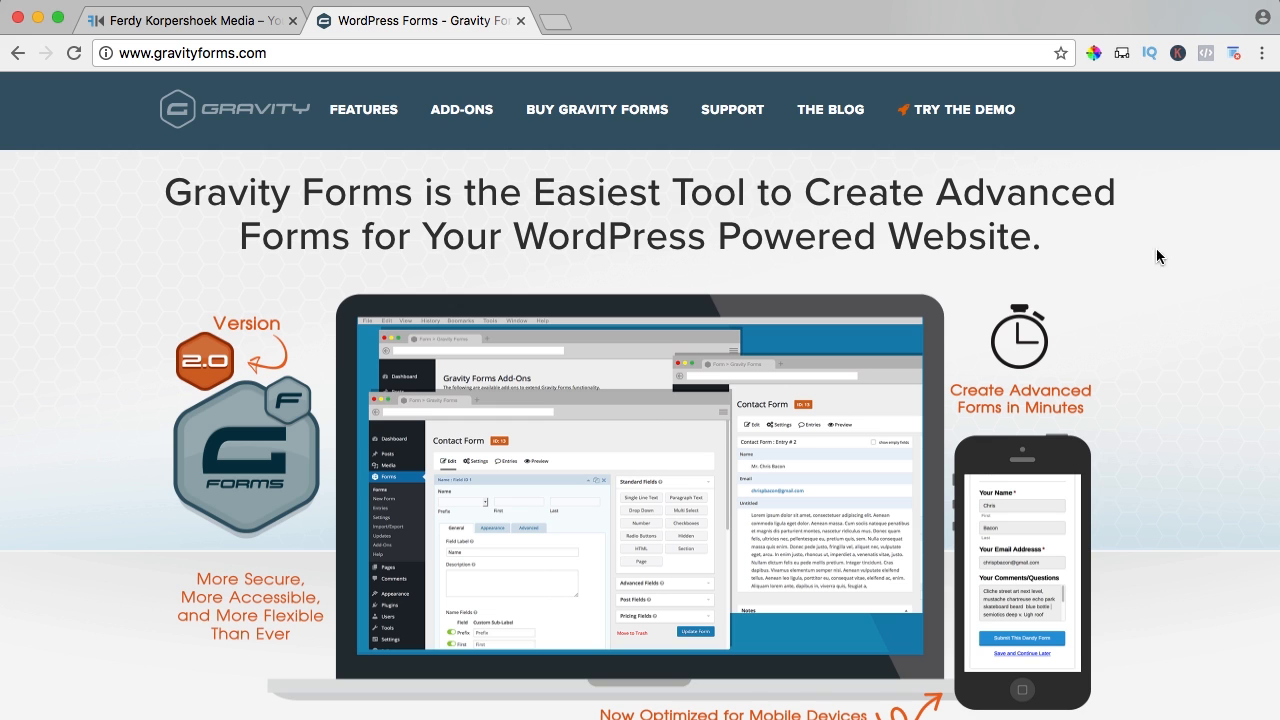
pyautogui.scroll(-5, 1123, 251)
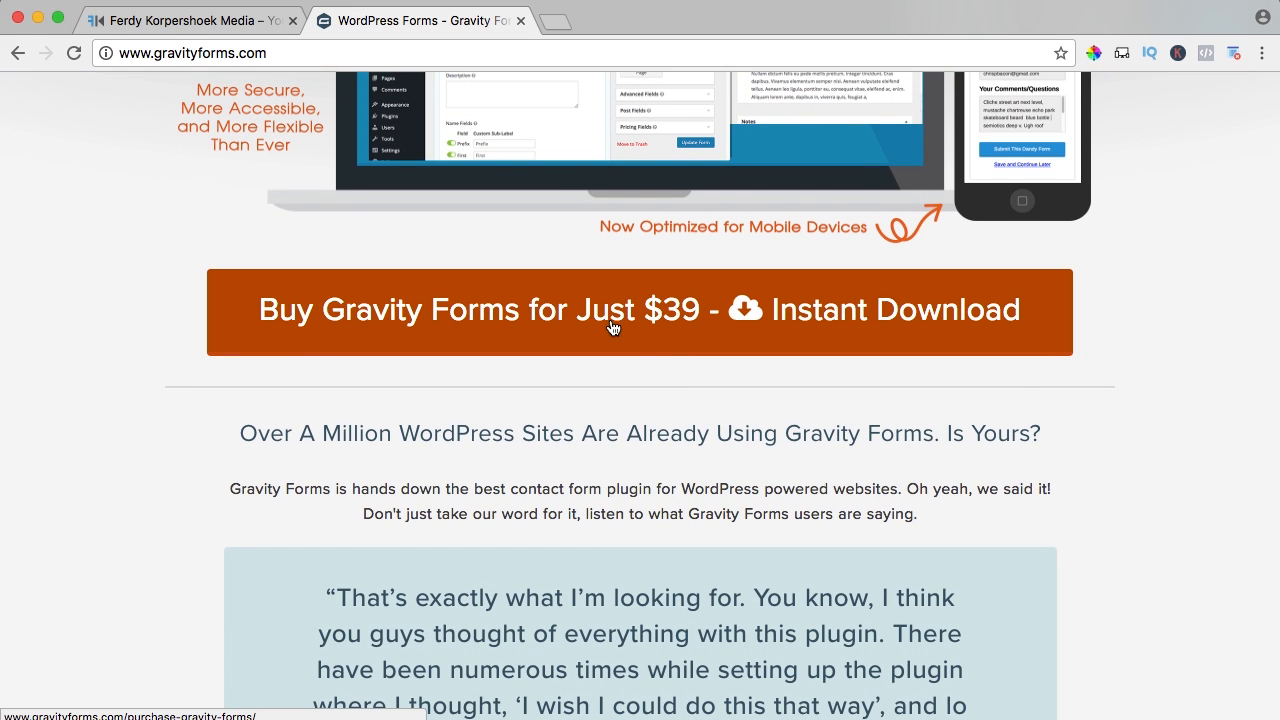
# - Open the Gravity Forms pricing page and review the Business license's site limit
pyautogui.click(671, 318)
pyautogui.scroll(-5, 672, 320)
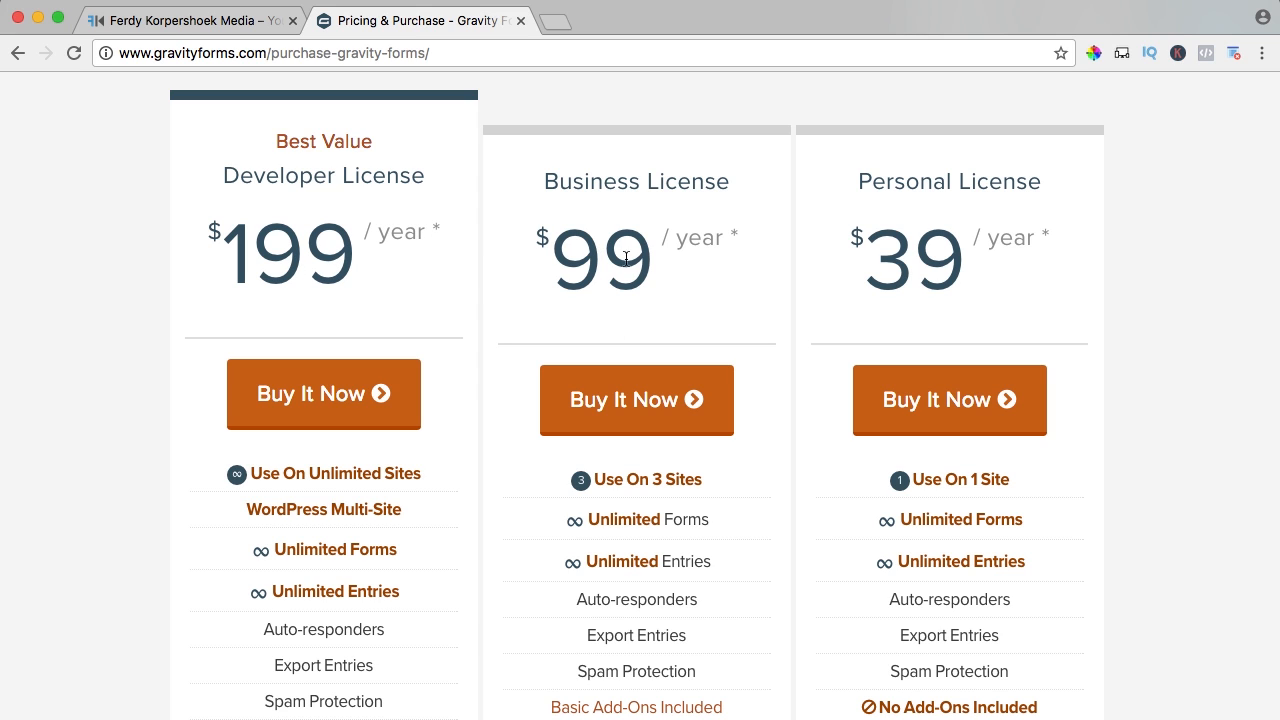
pyautogui.moveTo(612, 478); pyautogui.dragTo(714, 486)
pyautogui.click(714, 486)
# - Add the Personal license to the cart and enter the postal code
pyautogui.click(940, 404)
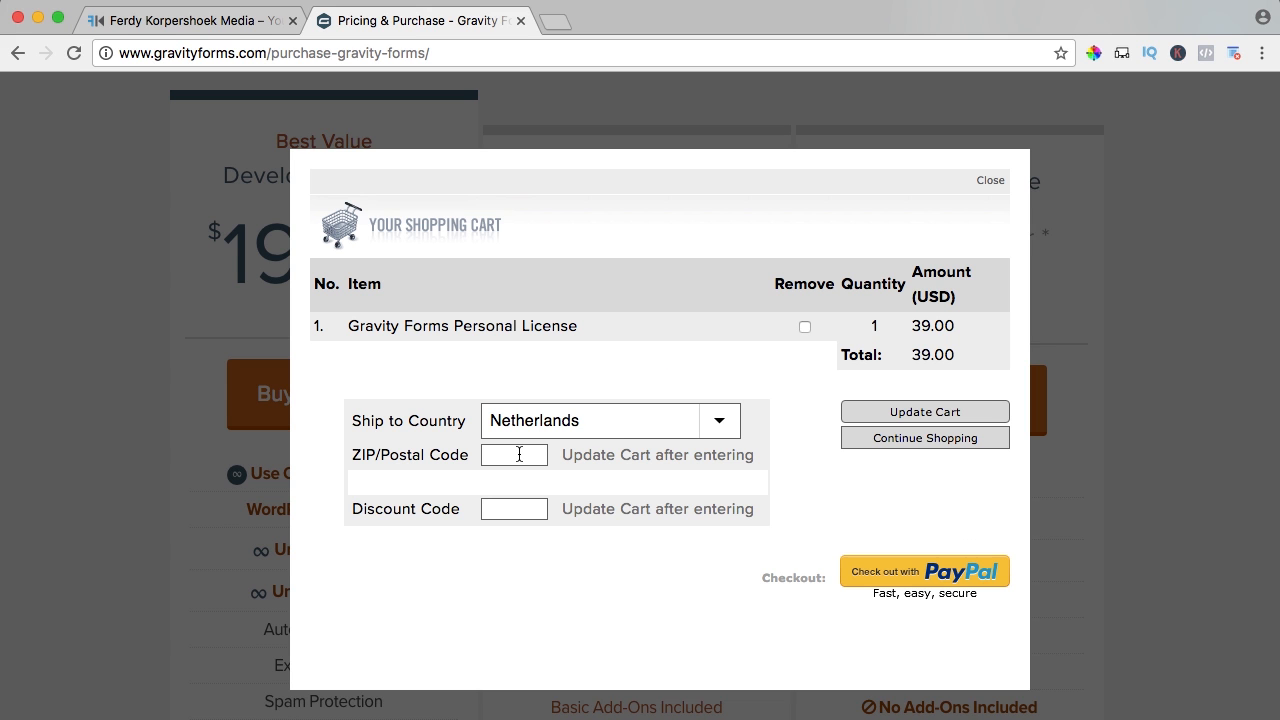
pyautogui.click(519, 454)
pyautogui.write('3141')
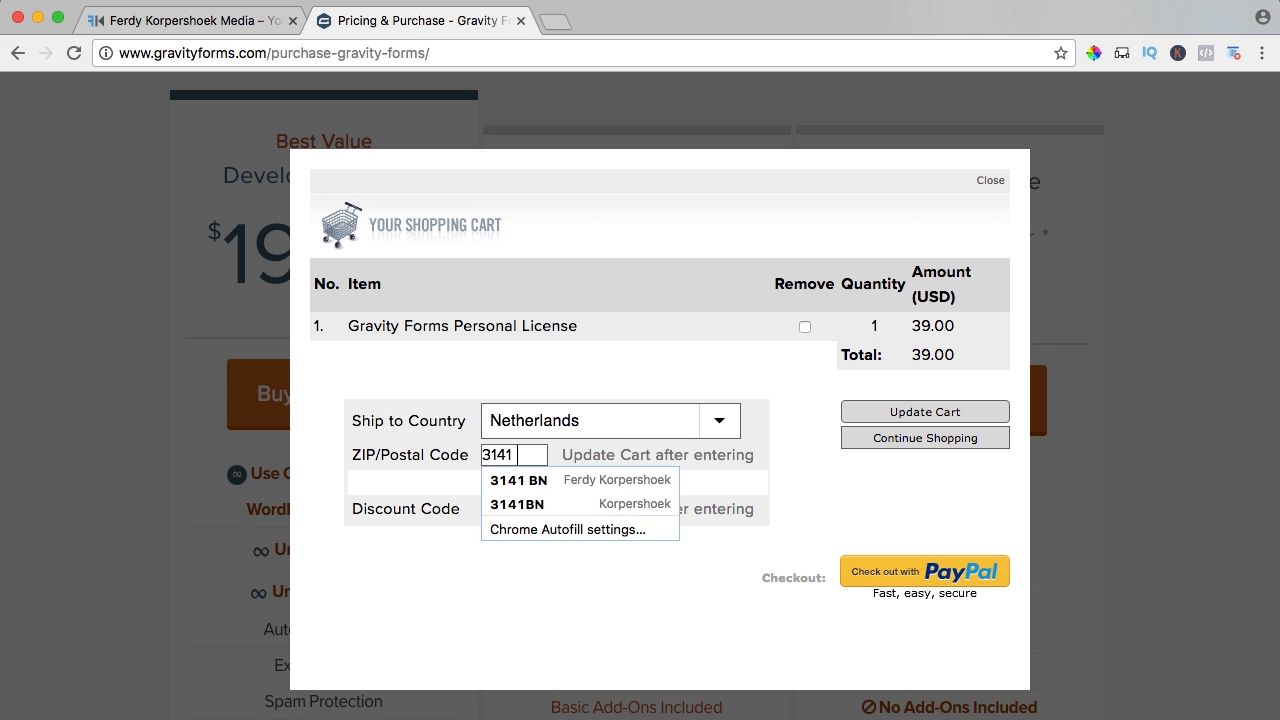
pyautogui.write(' BN')
pyautogui.press('Return')
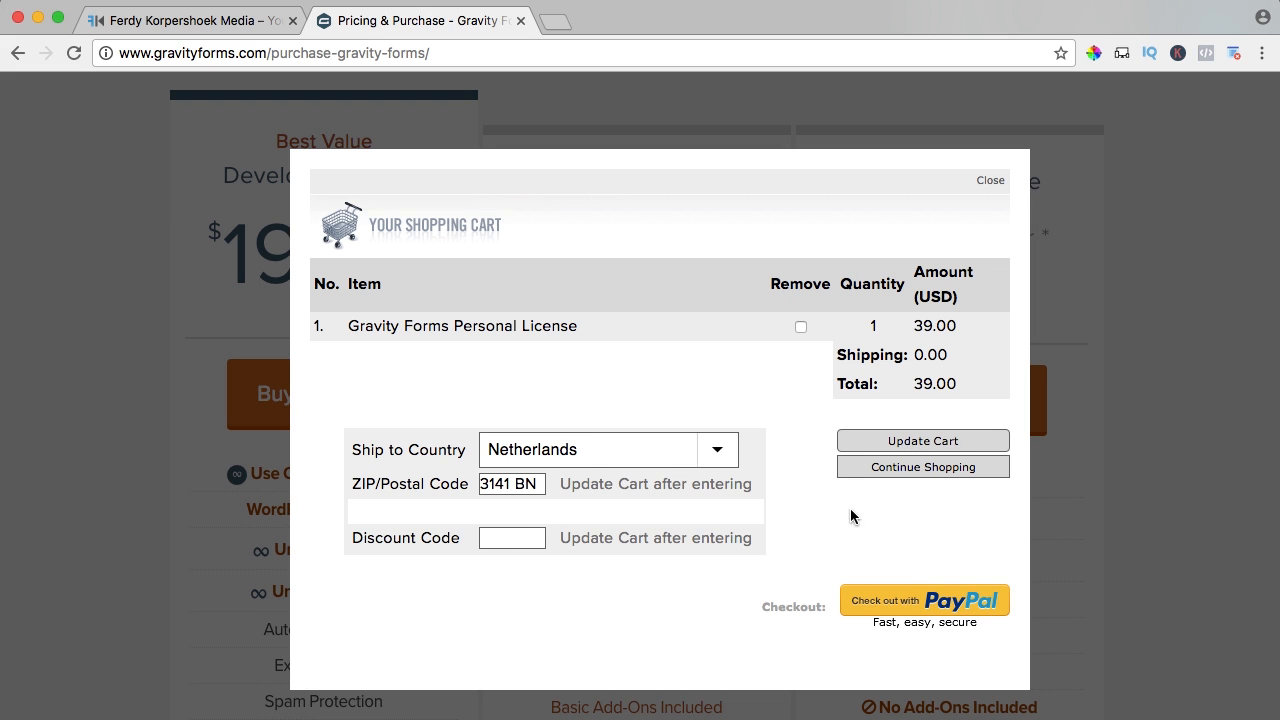
# - Pay the 39.00 USD with PayPal, return to the merchant, and download the Personal License
pyautogui.click(925, 603)
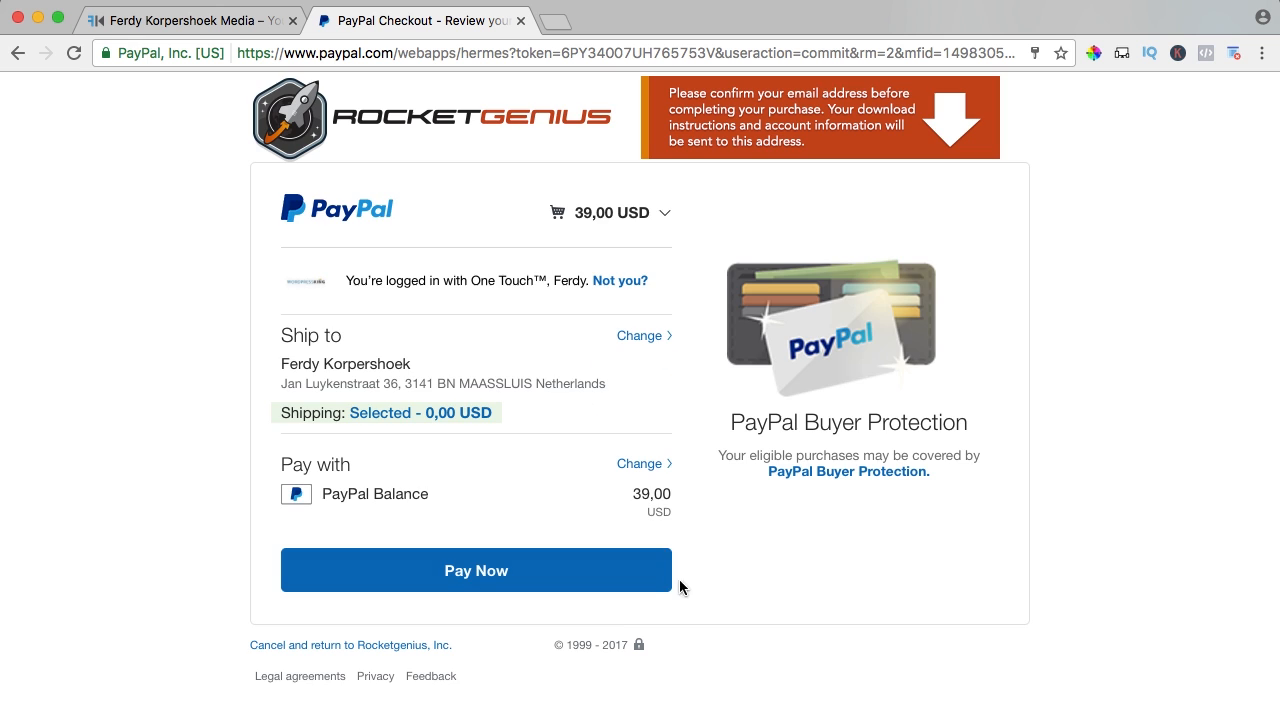
pyautogui.click(514, 575)
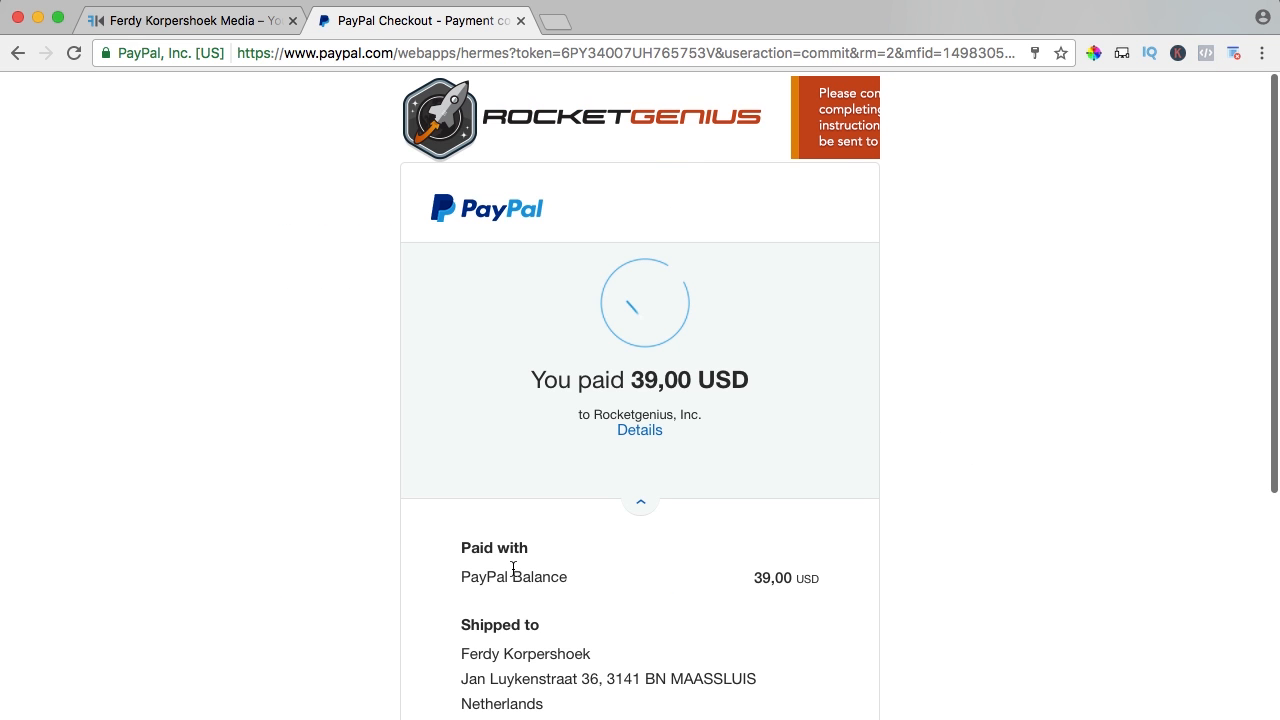
pyautogui.scroll(-5, 748, 474)
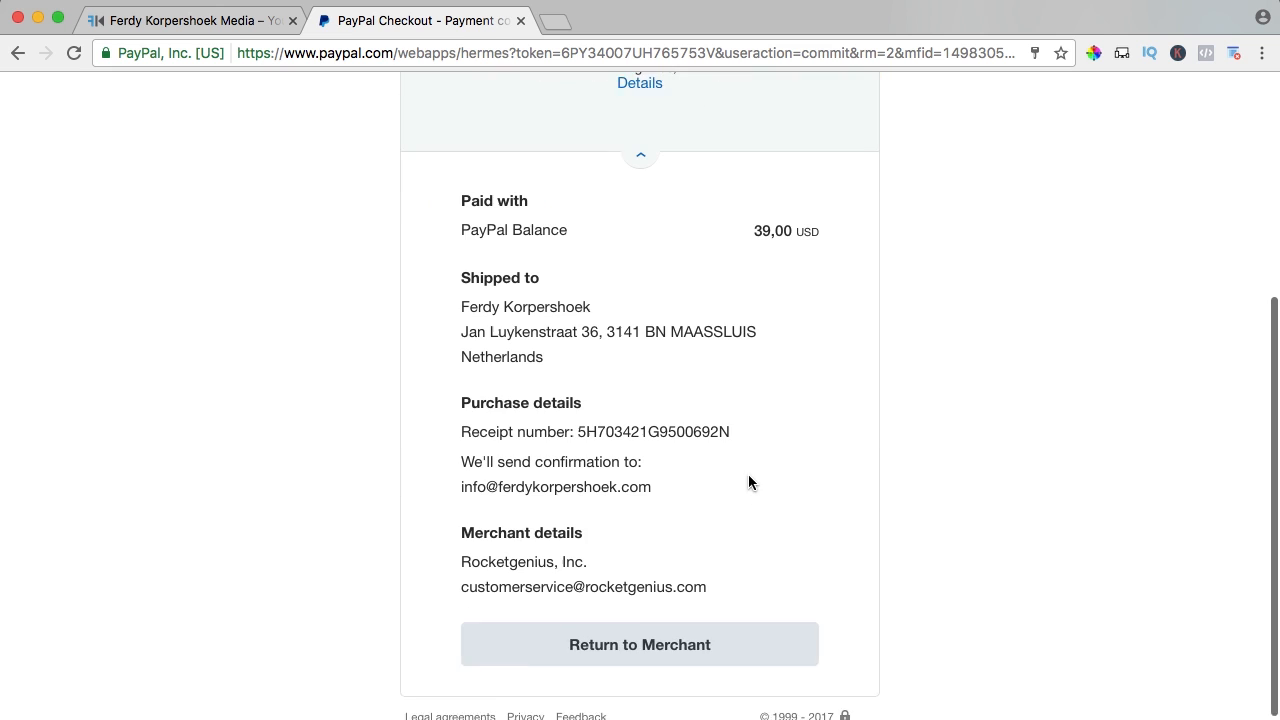
pyautogui.click(680, 640)
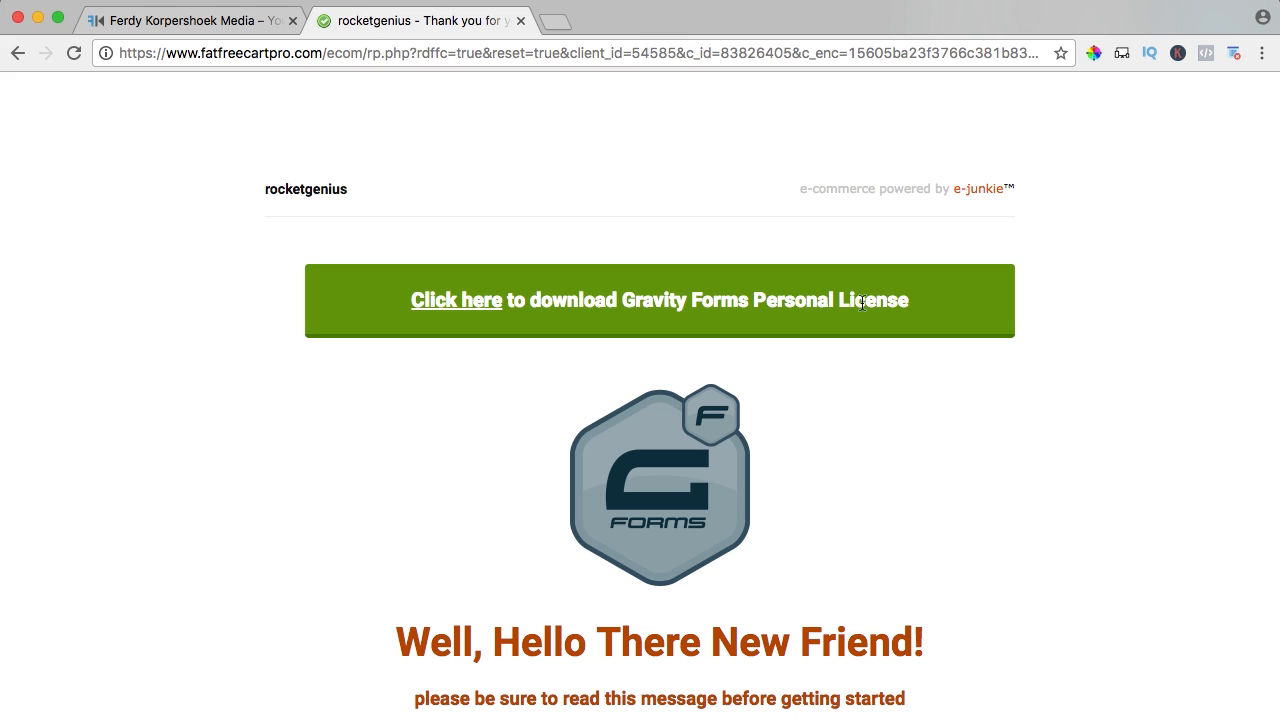
pyautogui.click(446, 303)
# - Go to the site's wp-admin dashboard and open Plugins > Add New
pyautogui.click(189, 13)
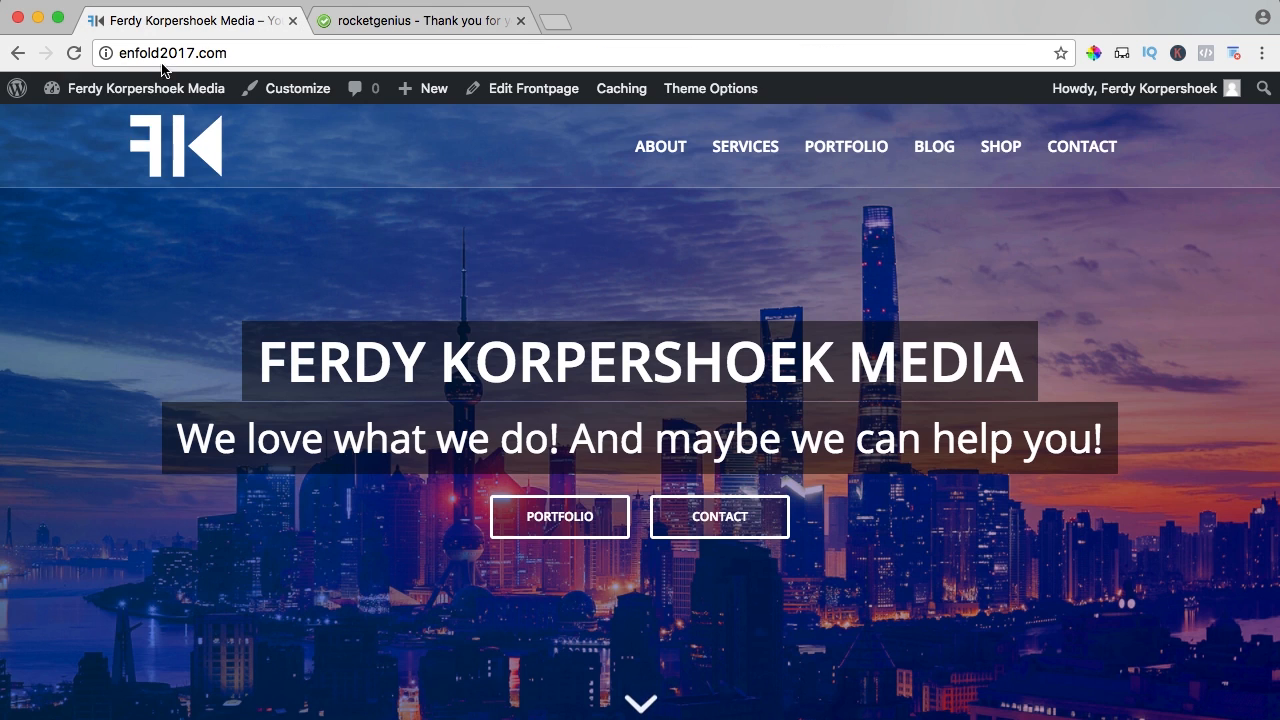
pyautogui.click(137, 95)
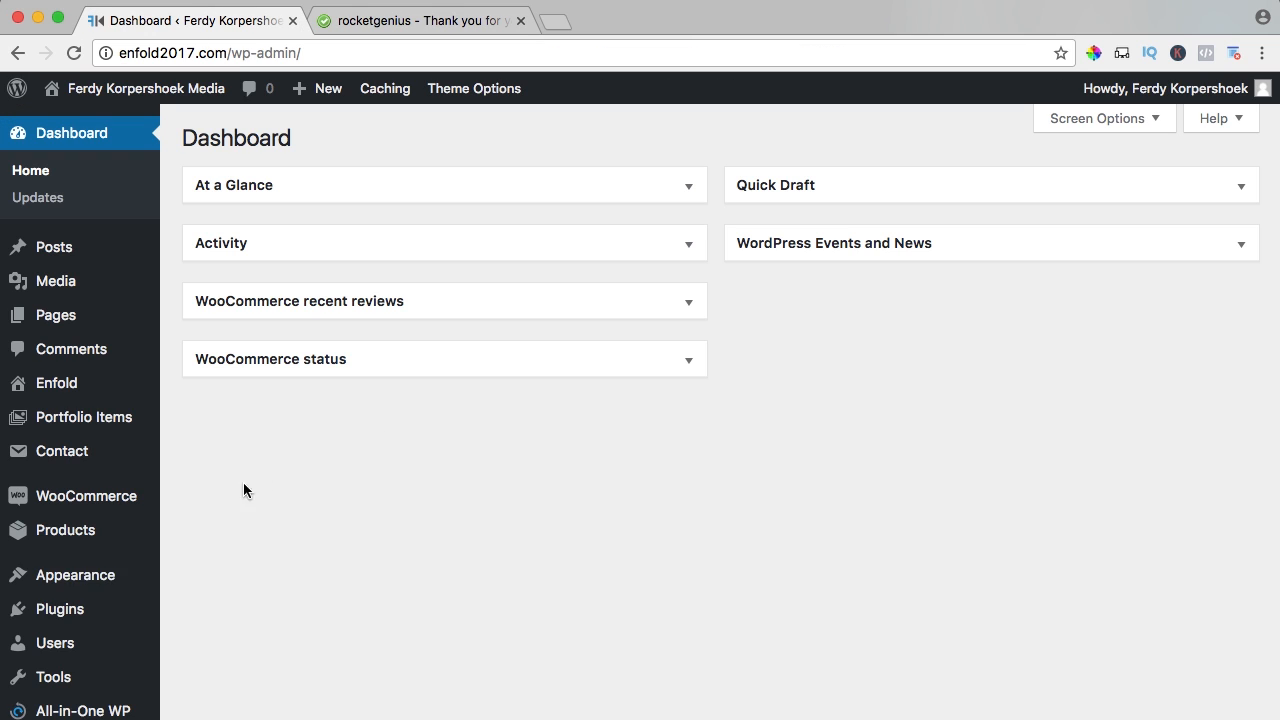
pyautogui.moveTo(89, 605)
pyautogui.click(199, 640)
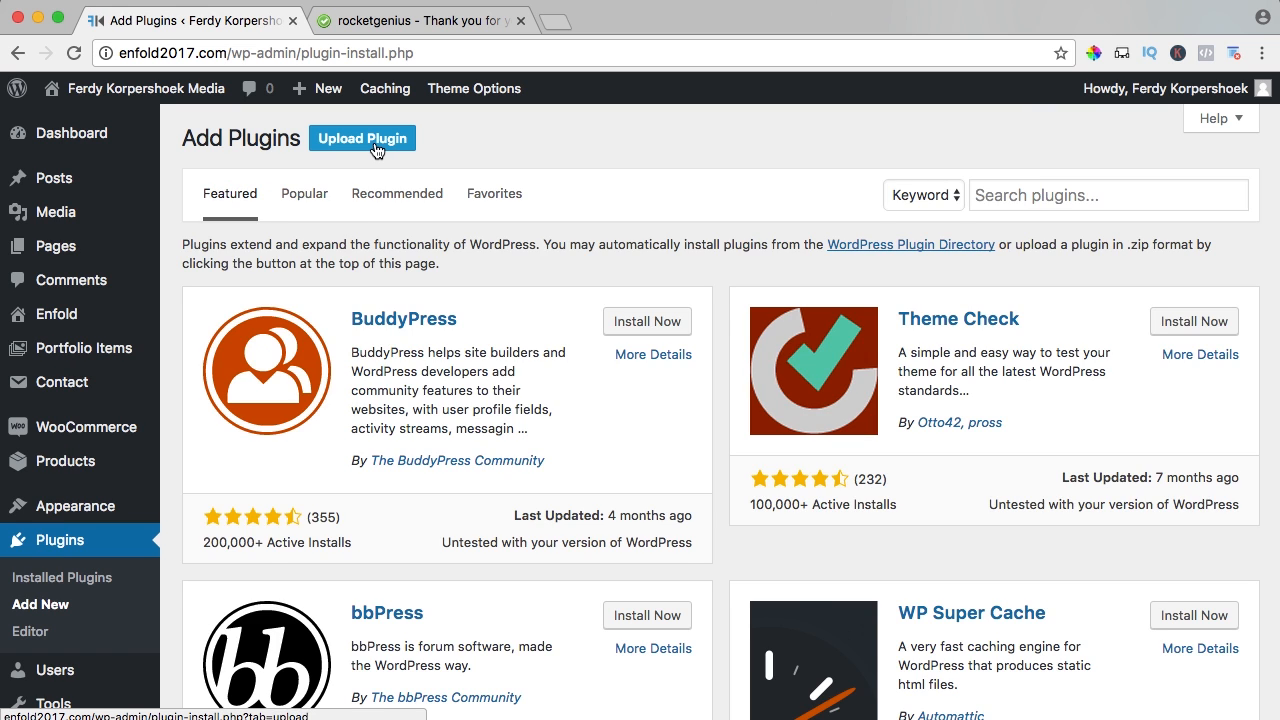
# - Upload gravityforms_2.2.1.zip and install the Gravity Forms plugin
pyautogui.click(375, 148)
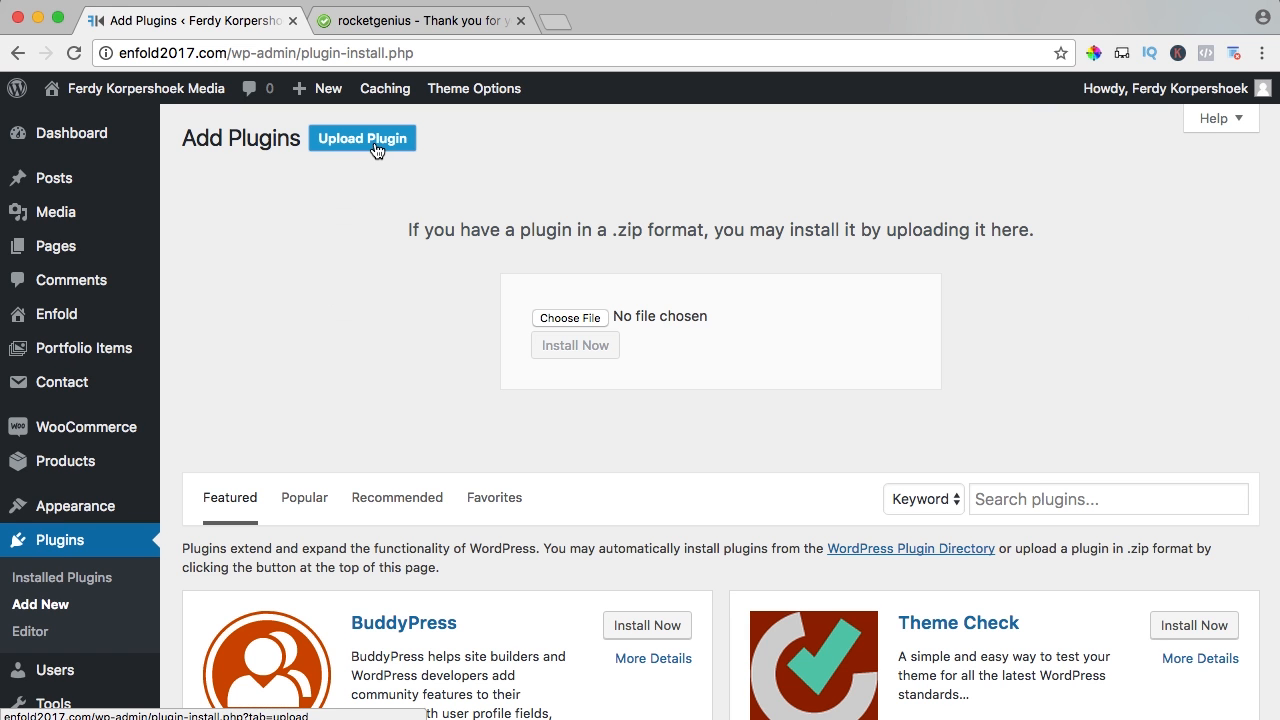
pyautogui.click(570, 317)
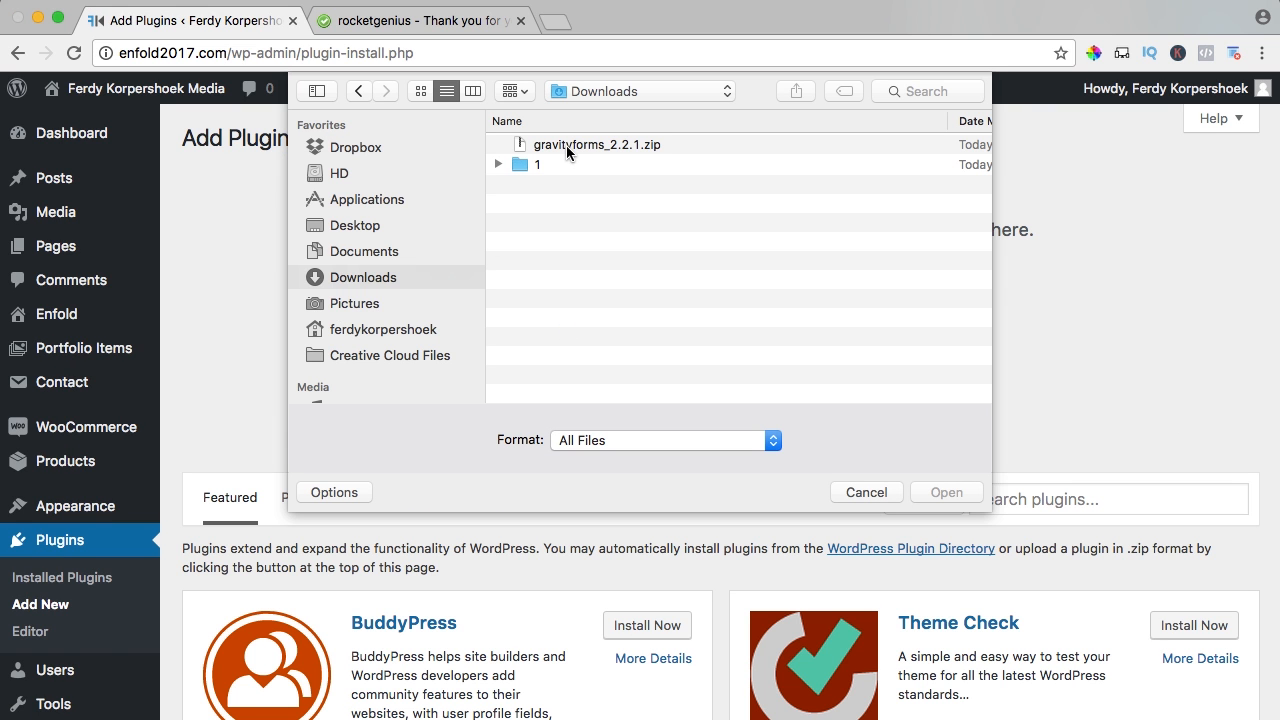
pyautogui.click(567, 146)
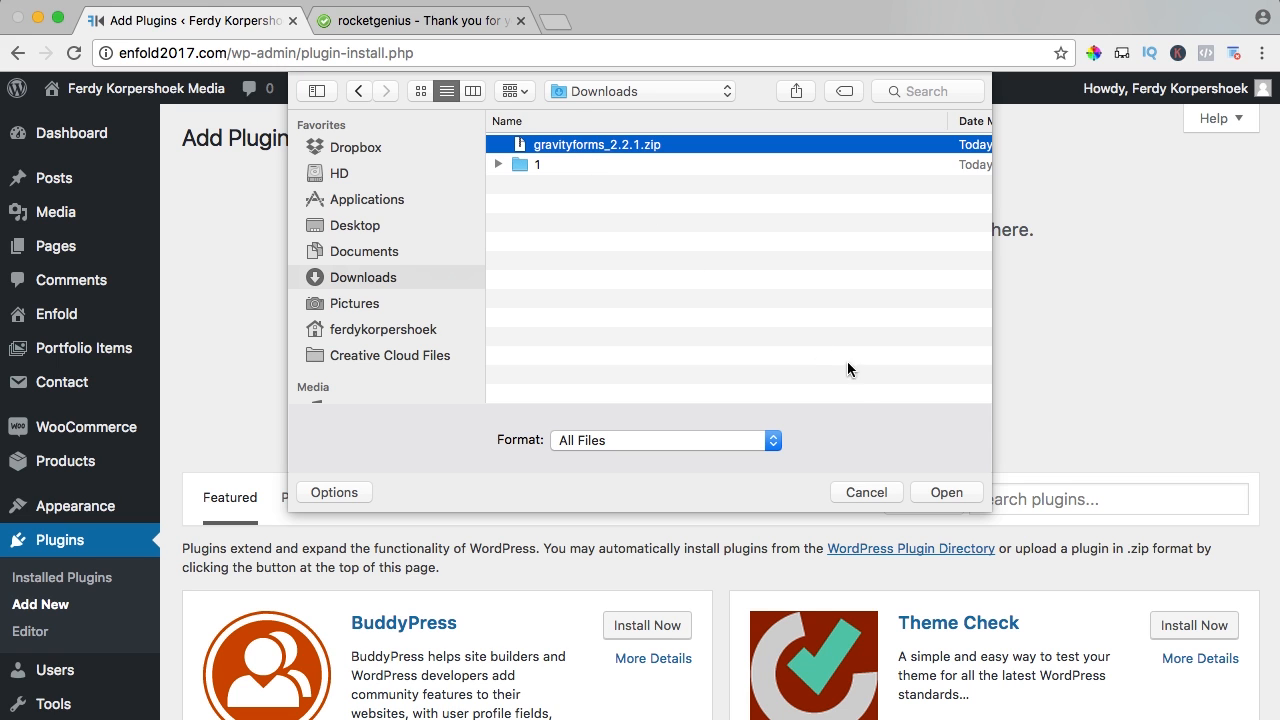
pyautogui.click(947, 492)
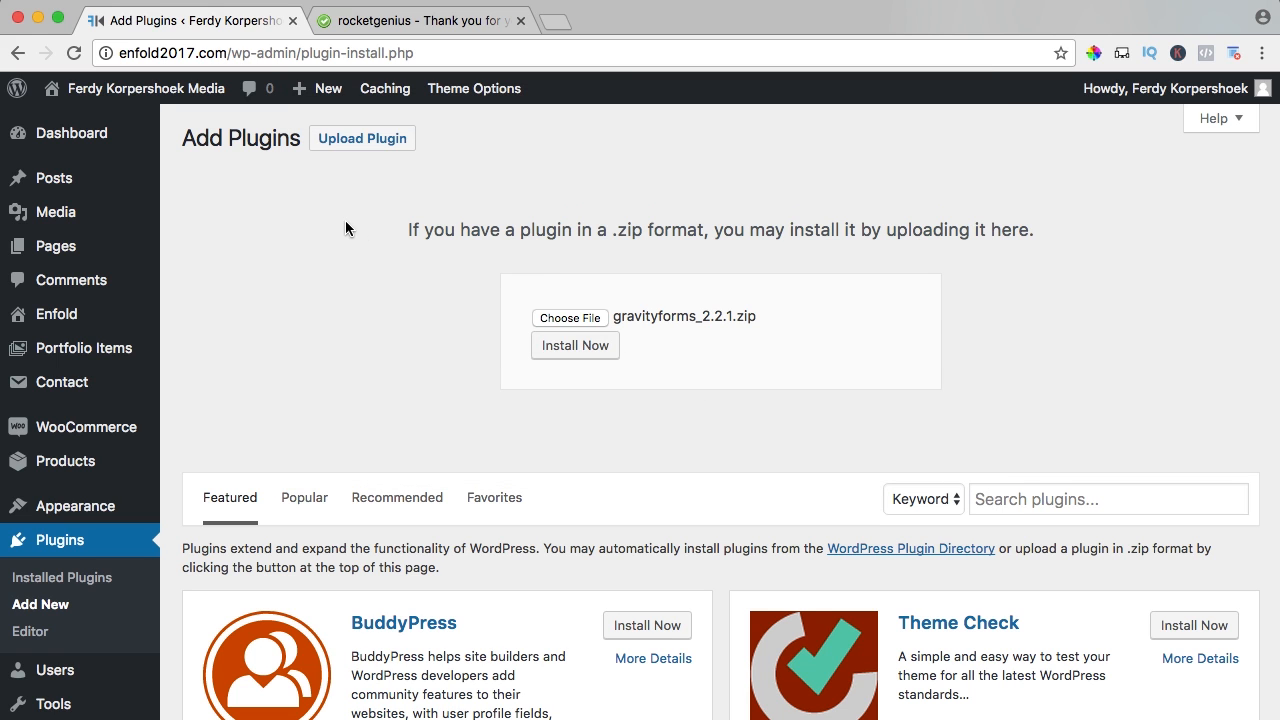
pyautogui.click(591, 348)
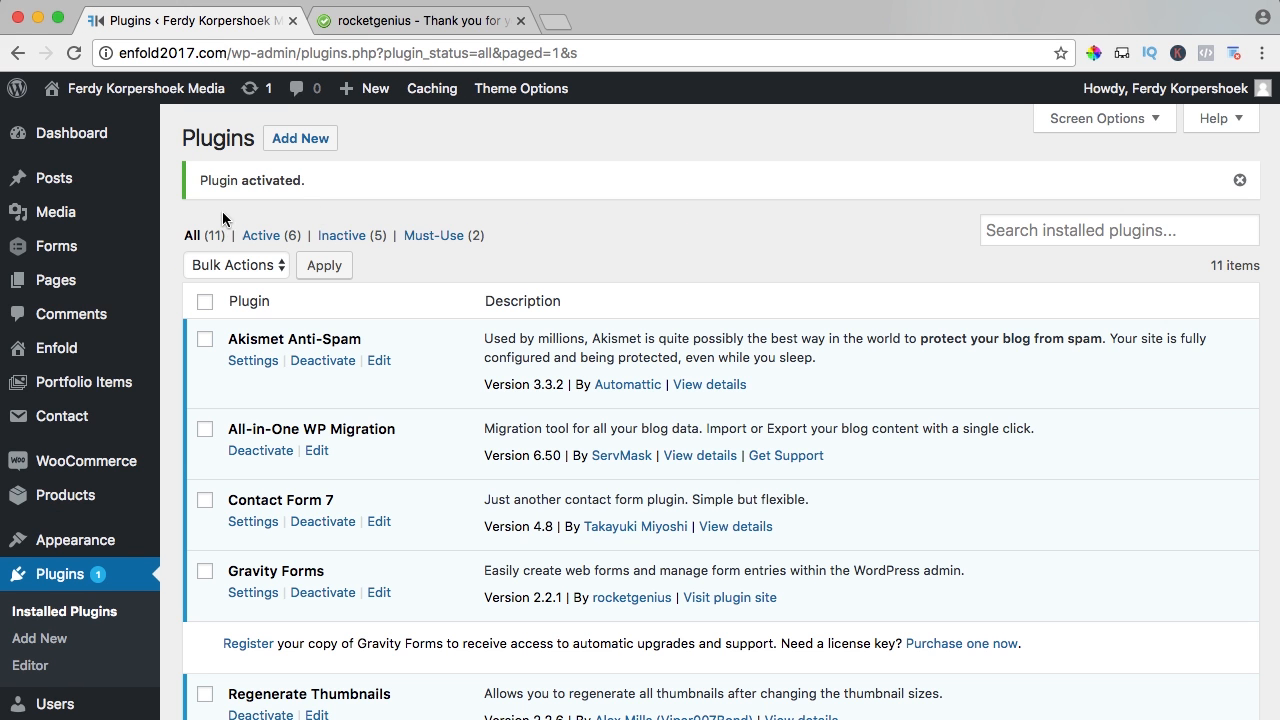
pyautogui.moveTo(44, 252)
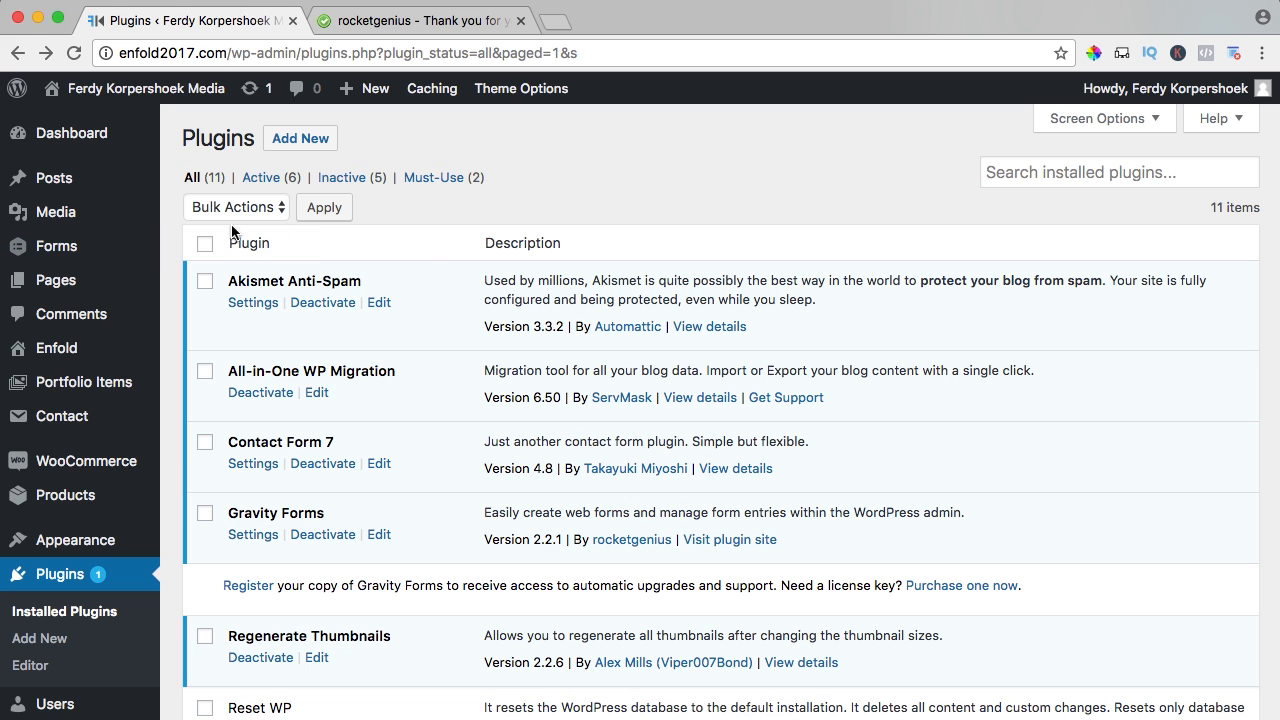
# - Open Forms > Forms to reach the license-key welcome screen, then launch Mail via Spotlight
pyautogui.click(192, 249)
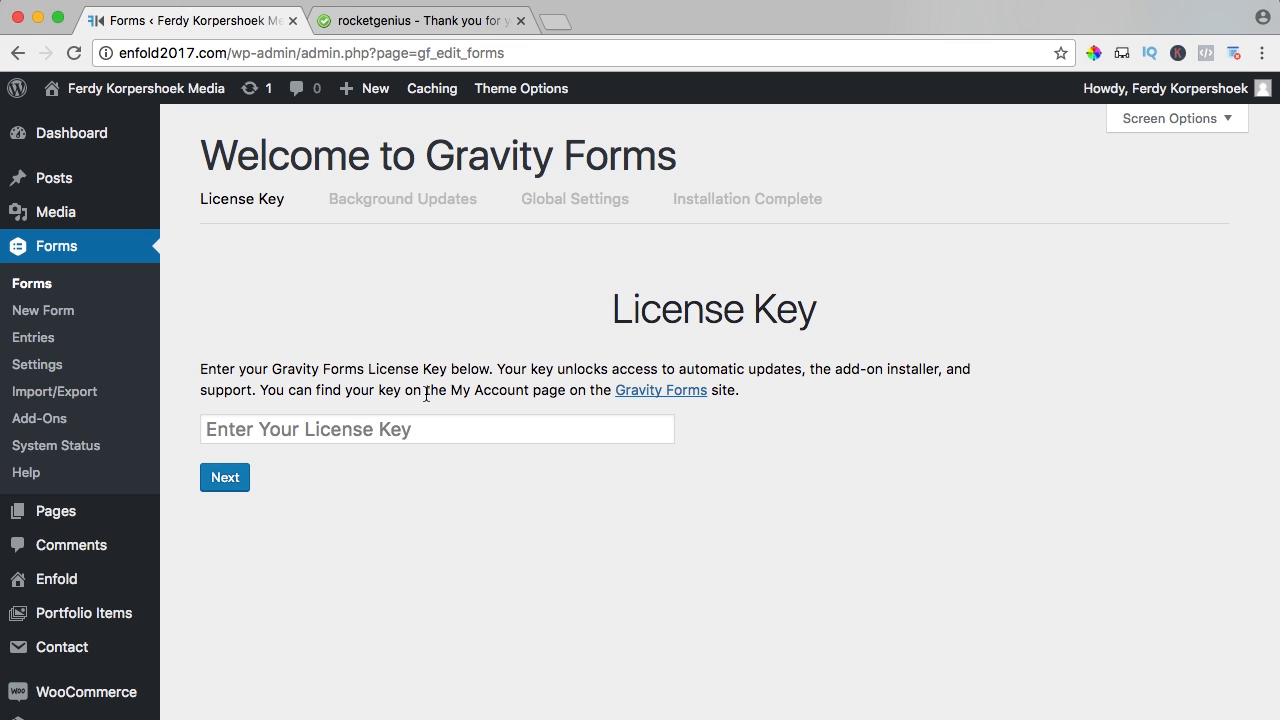
pyautogui.press('super+space')
pyautogui.write('mail')
pyautogui.press('Return')
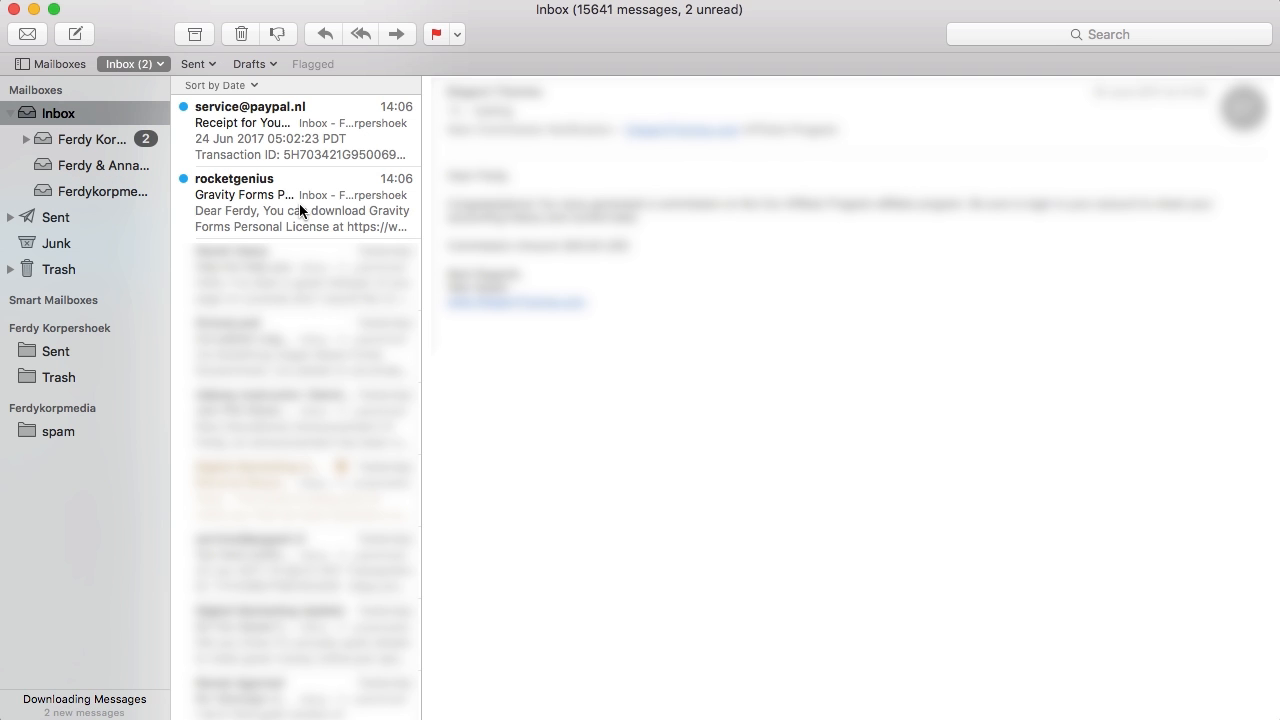
# - Copy the registration key from the rocketgenius Gravity Forms purchase email, then close Mail
pyautogui.click(255, 203)
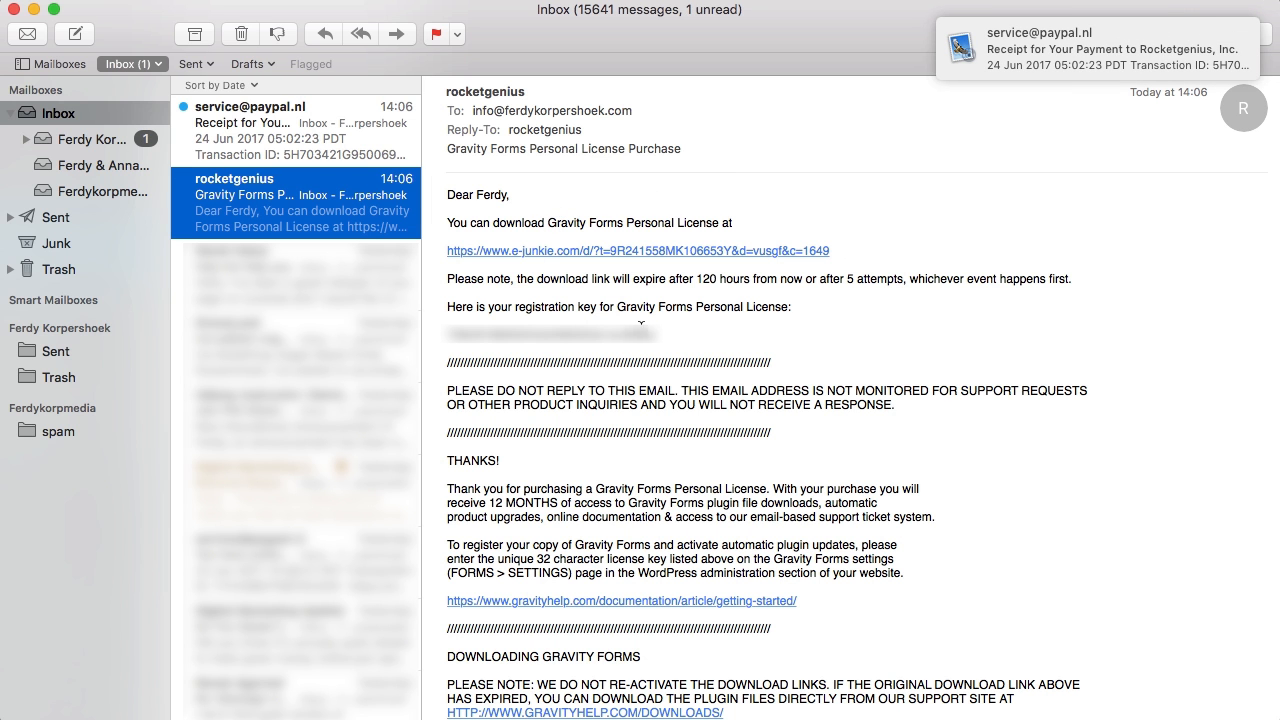
pyautogui.moveTo(672, 338); pyautogui.dragTo(447, 345)
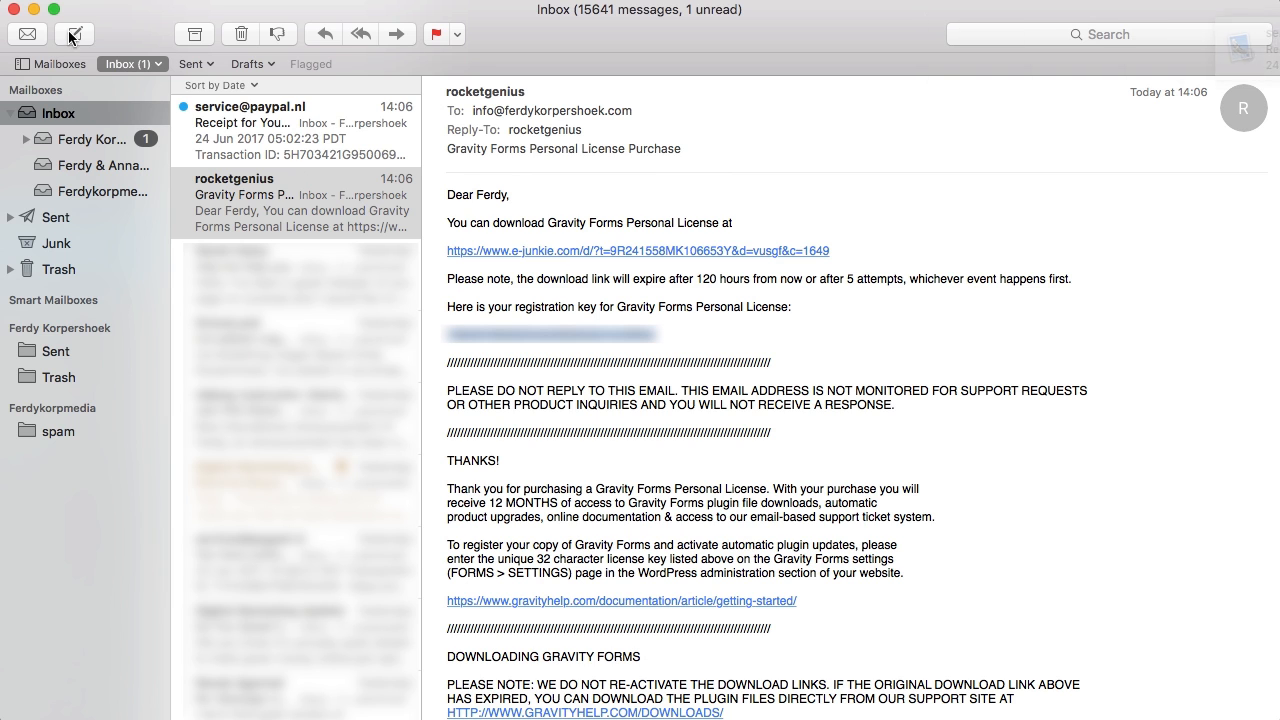
pyautogui.click(14, 10)
# - Paste the copied license key into the License Key field and submit it
pyautogui.click(401, 432)
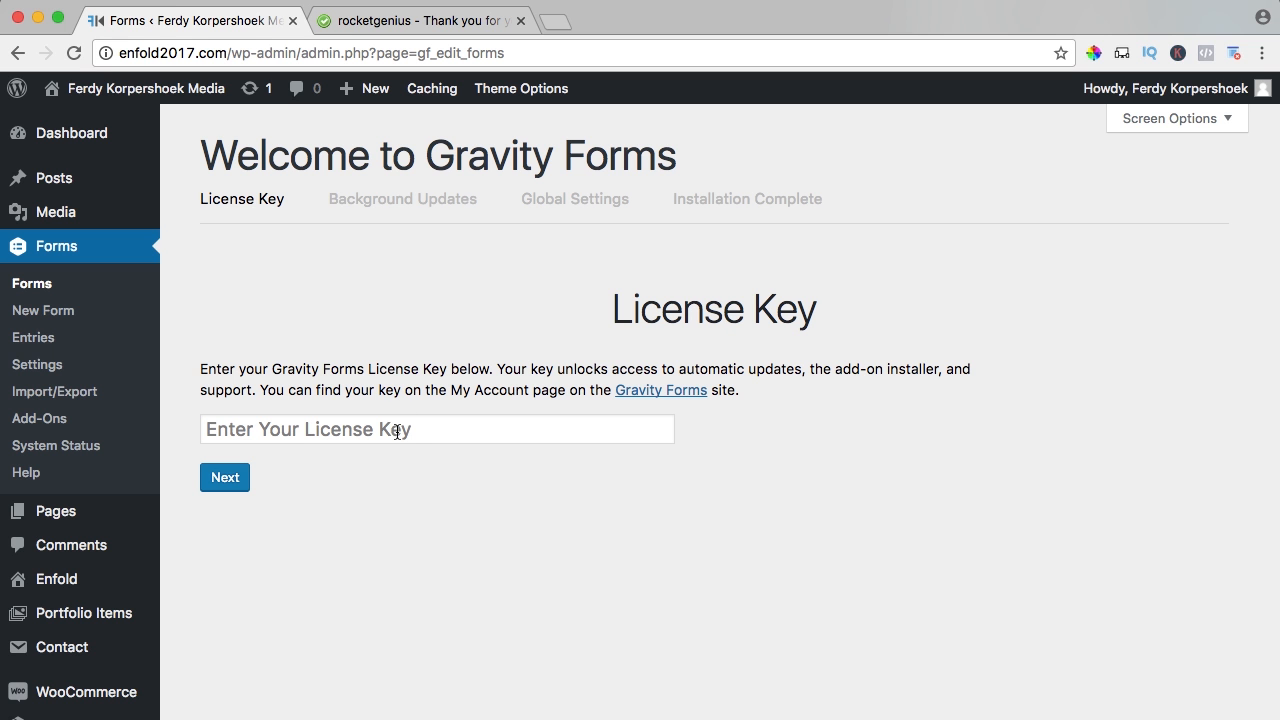
pyautogui.hotkey('ctrl', 'v')
pyautogui.click(224, 479)
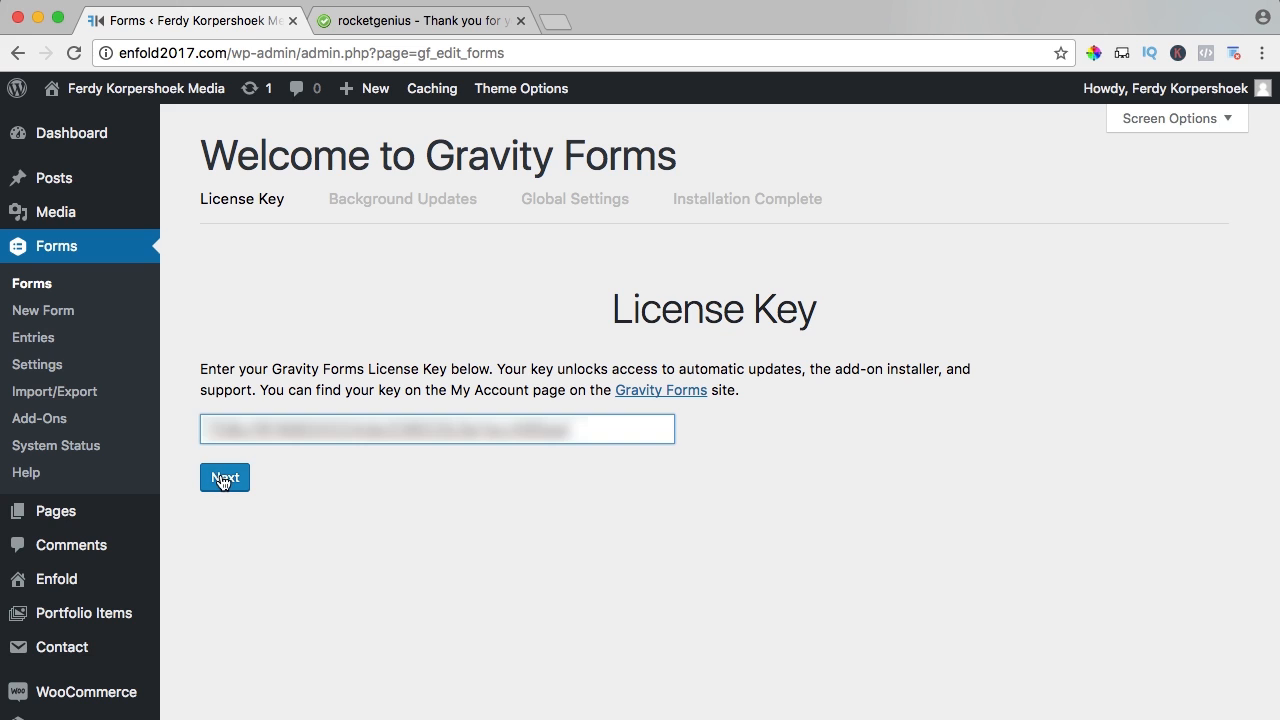
pyautogui.click(224, 479)
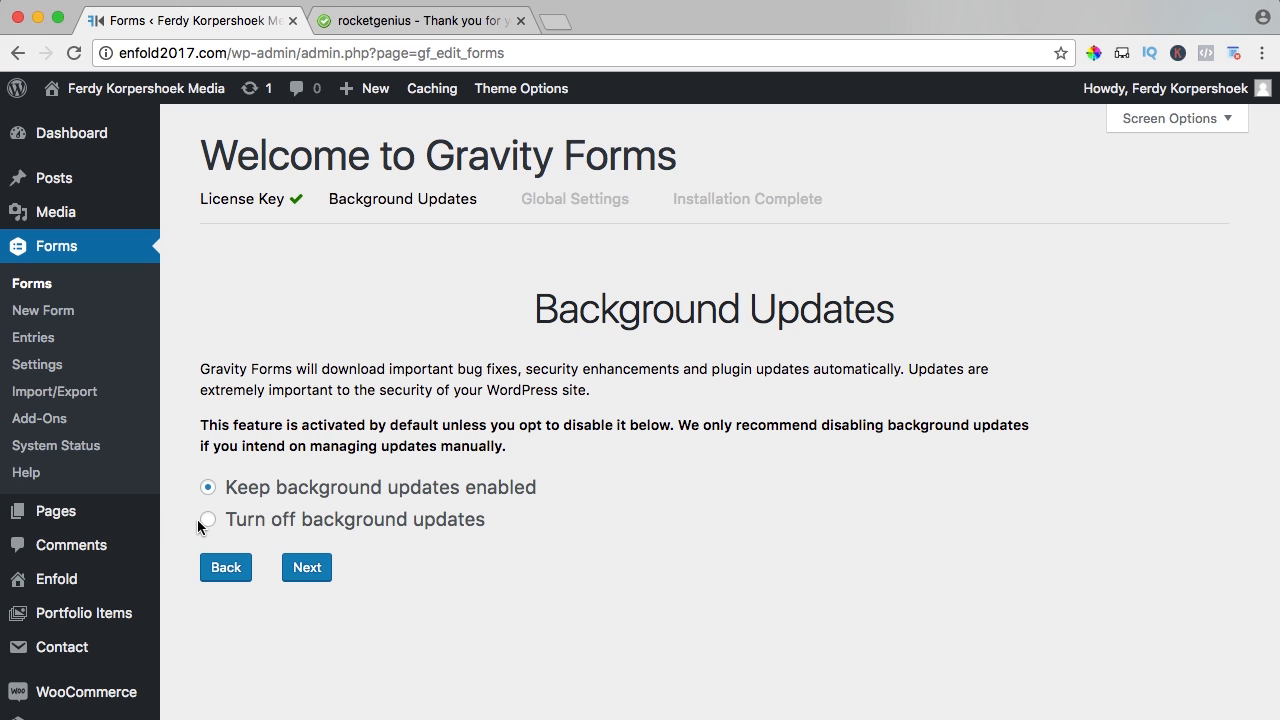
# - Keep background updates on and set the currency to U.S. Dollar
pyautogui.click(307, 575)
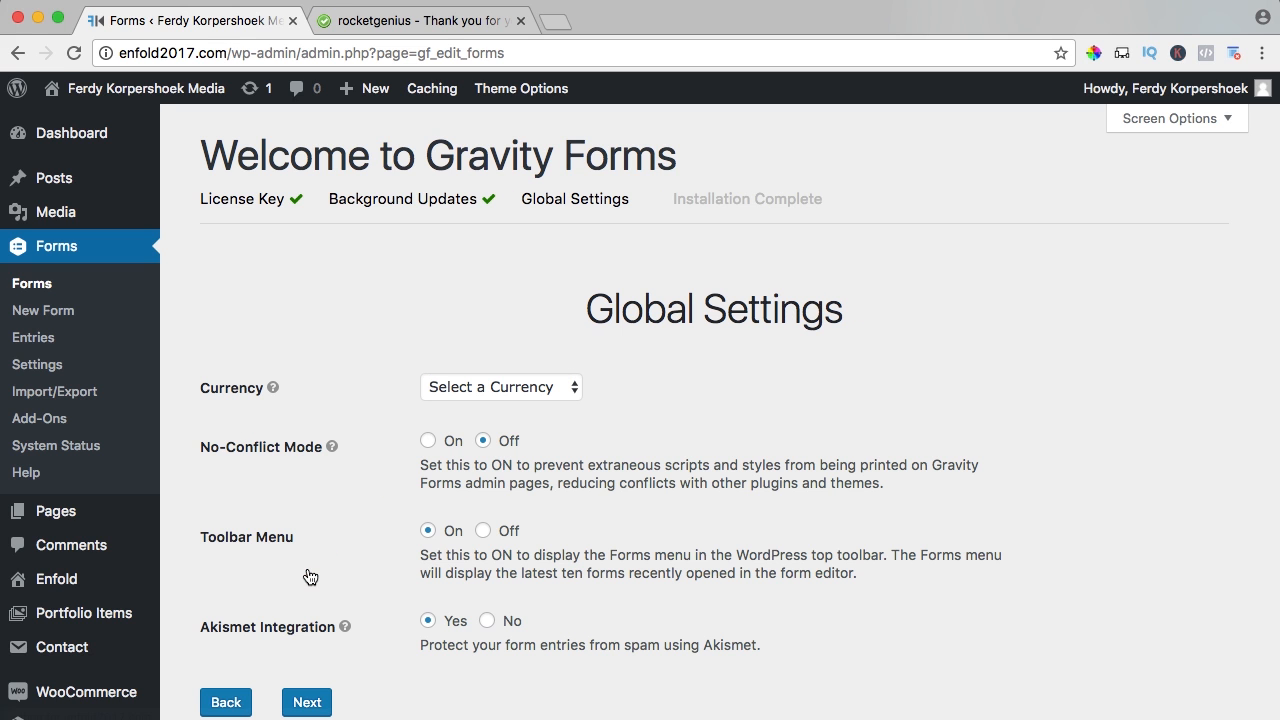
pyautogui.click(488, 386)
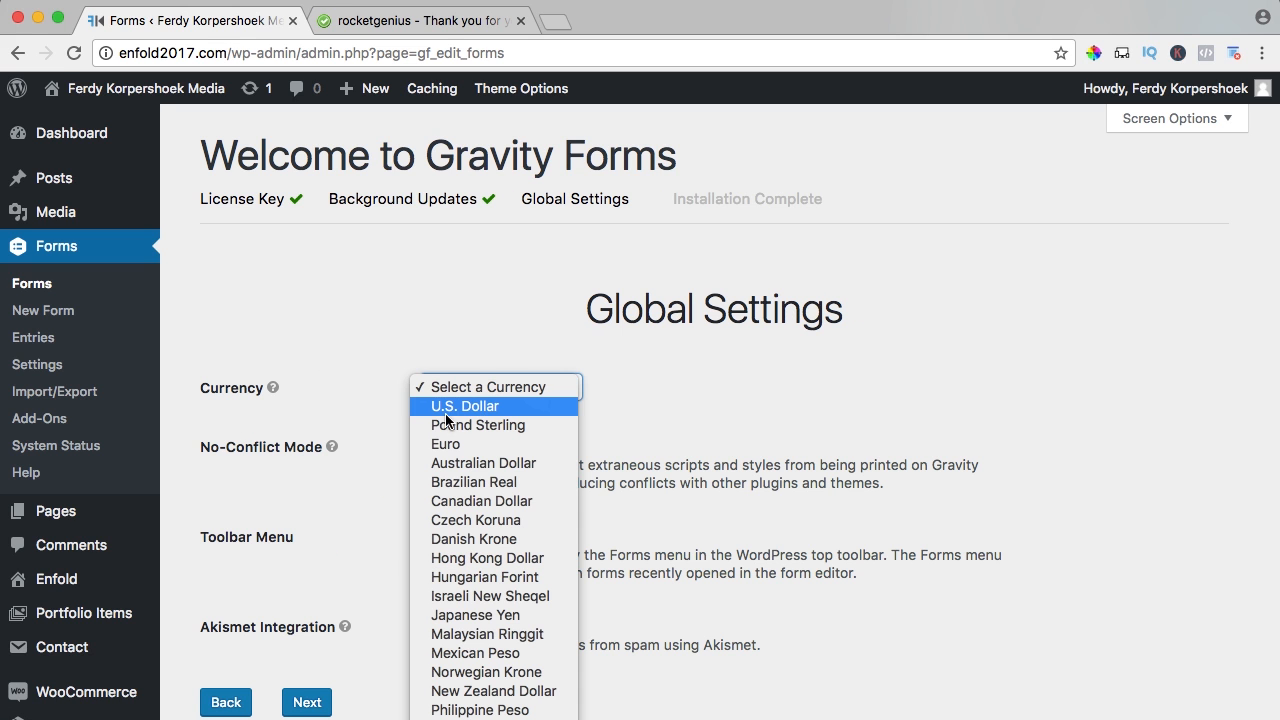
pyautogui.click(466, 408)
pyautogui.scroll(-3, 540, 423)
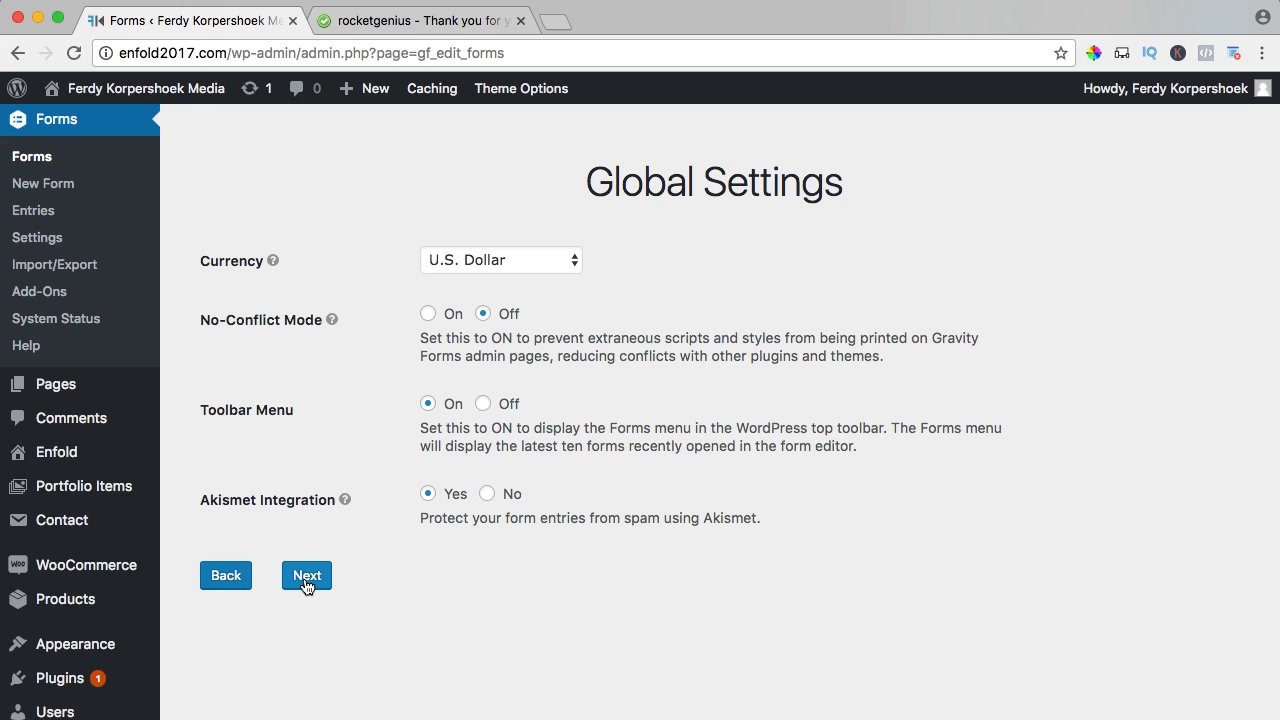
pyautogui.click(306, 580)
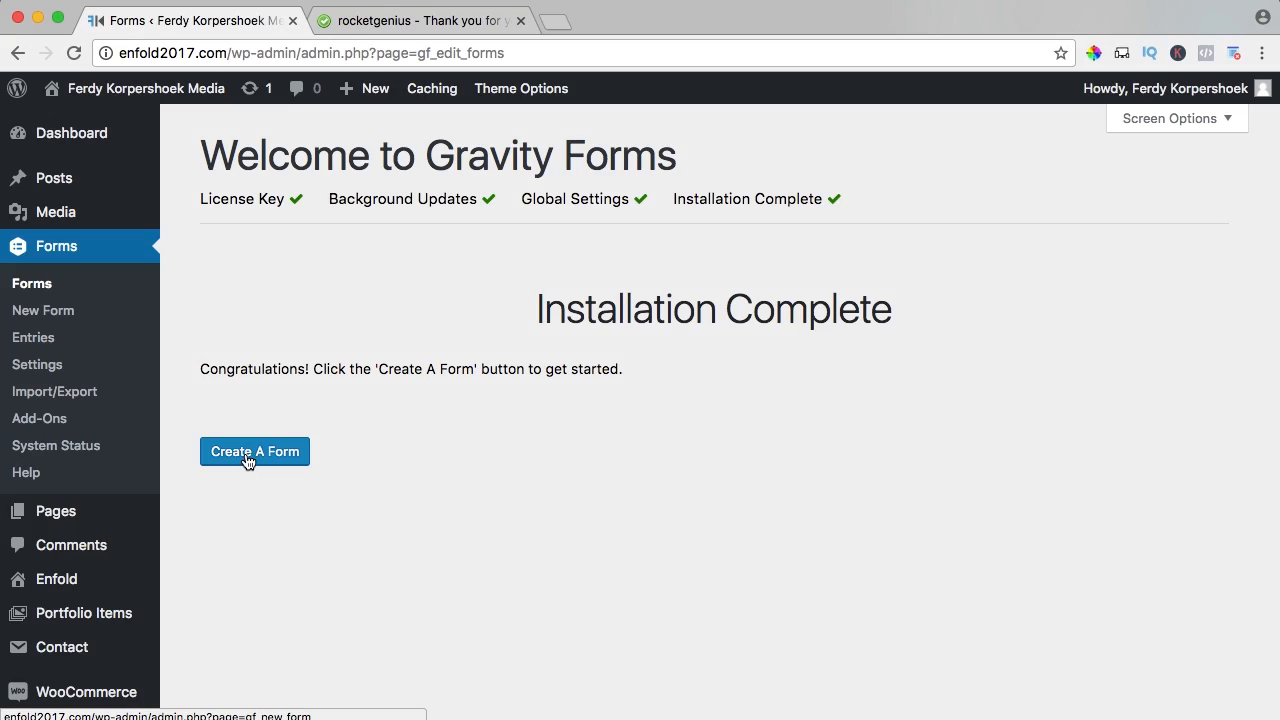
# - Start a new form with Create A Form and close the rocketgenius receipt tab
pyautogui.click(248, 461)
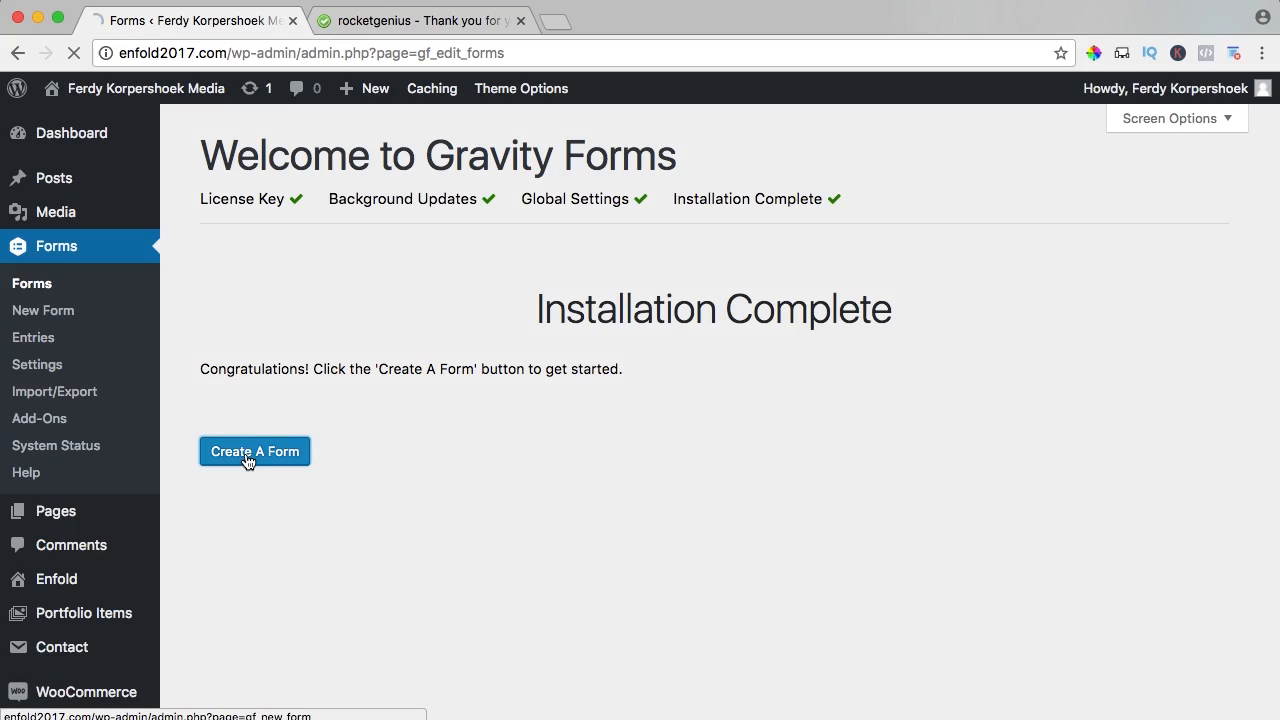
pyautogui.click(520, 20)
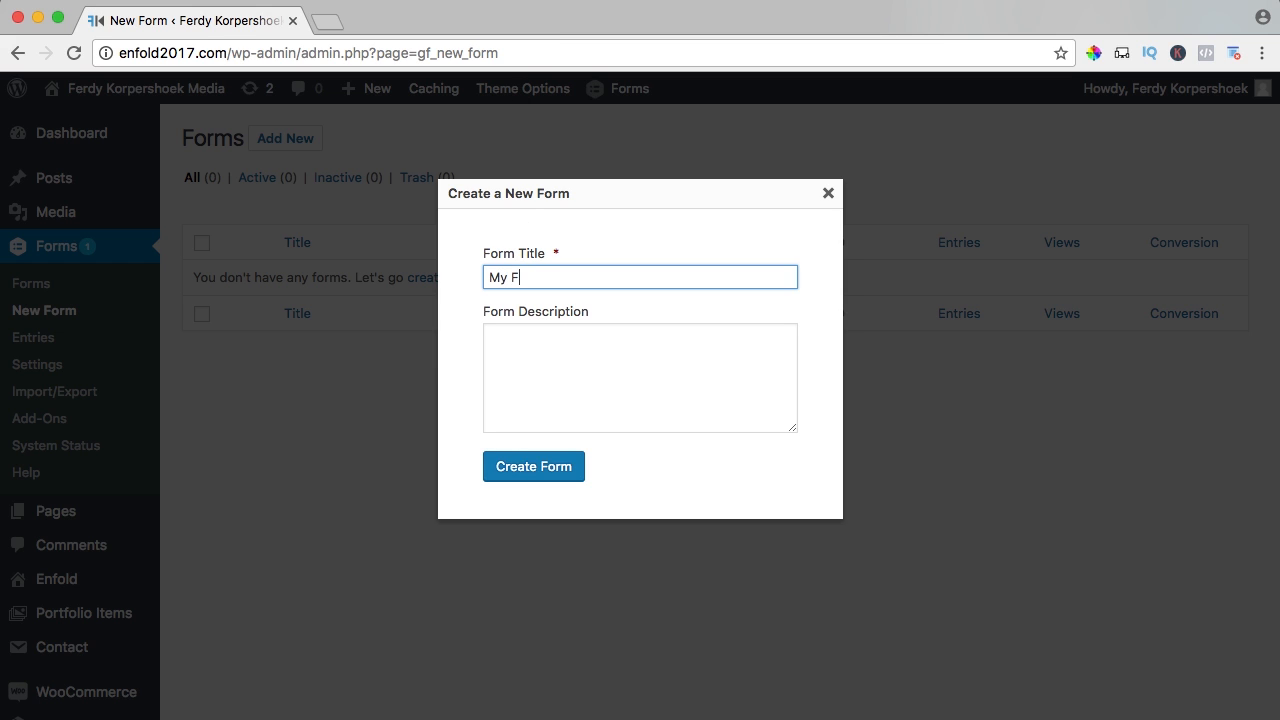
# - Create the form 'My First Form' with description 'This is my first form'
pyautogui.click(585, 365)
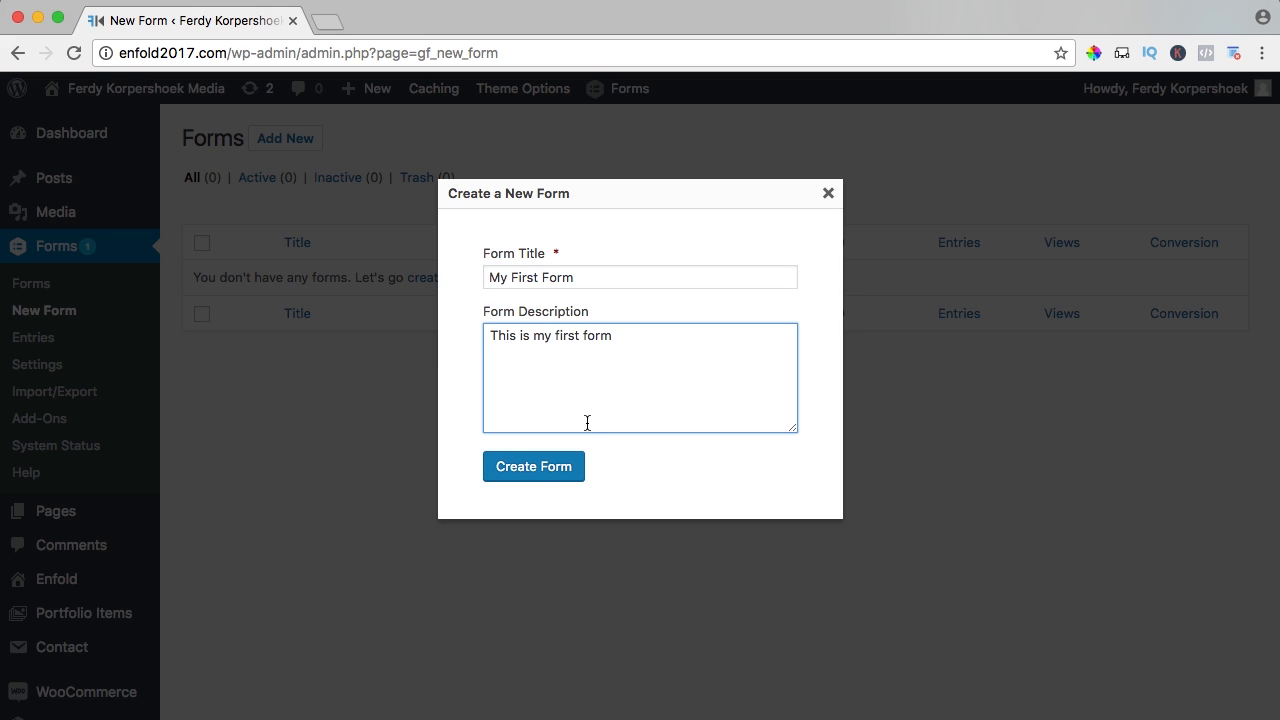
pyautogui.click(527, 476)
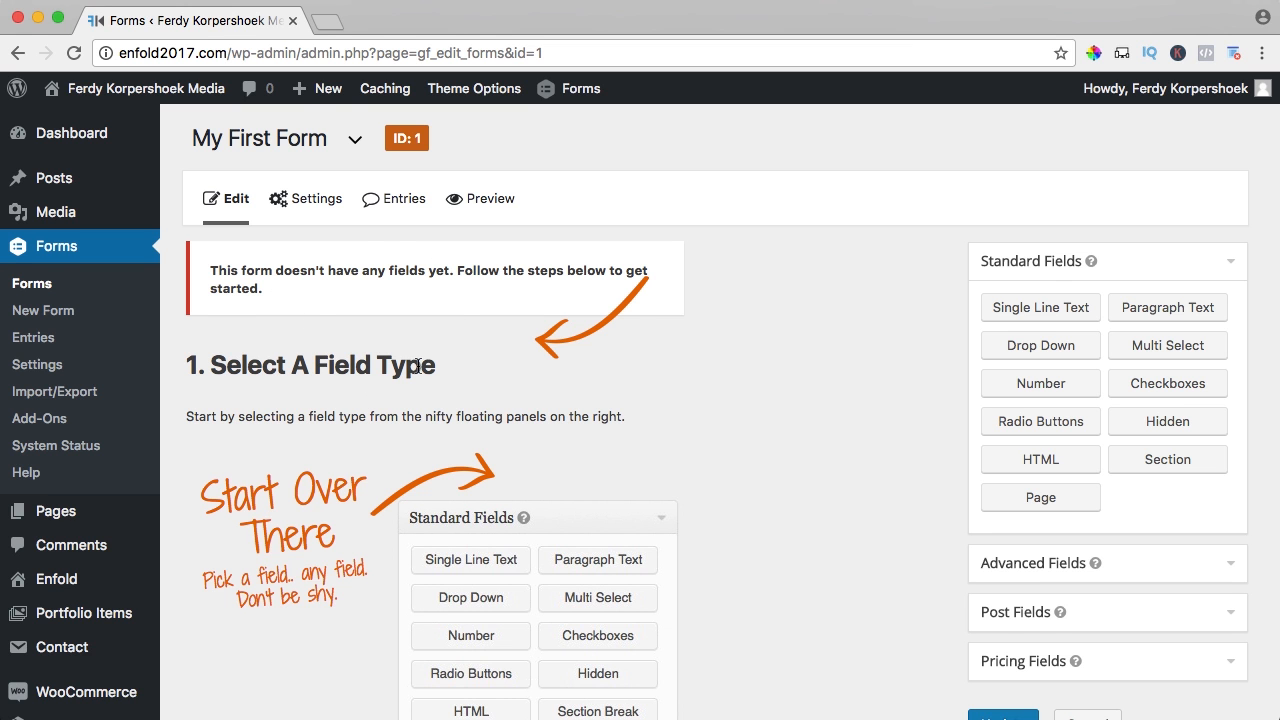
pyautogui.scroll(-13, 417, 365)
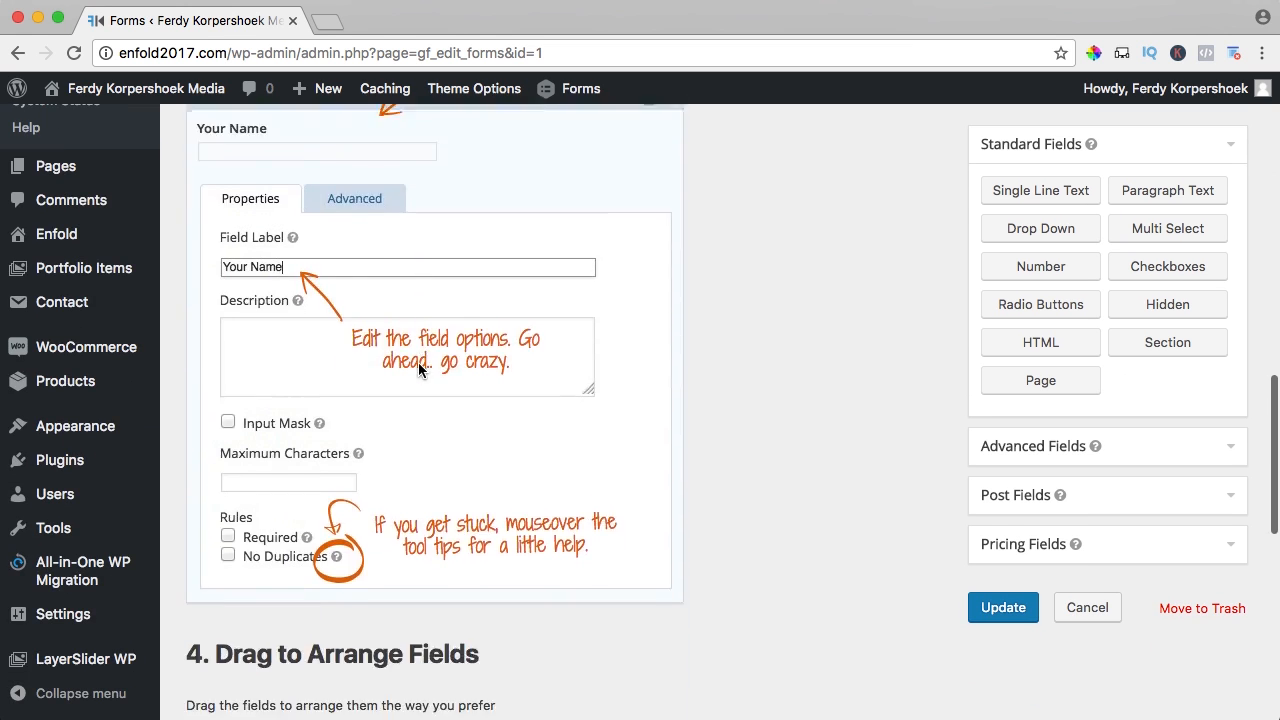
pyautogui.scroll(-4, 418, 362)
pyautogui.scroll(15, 418, 362)
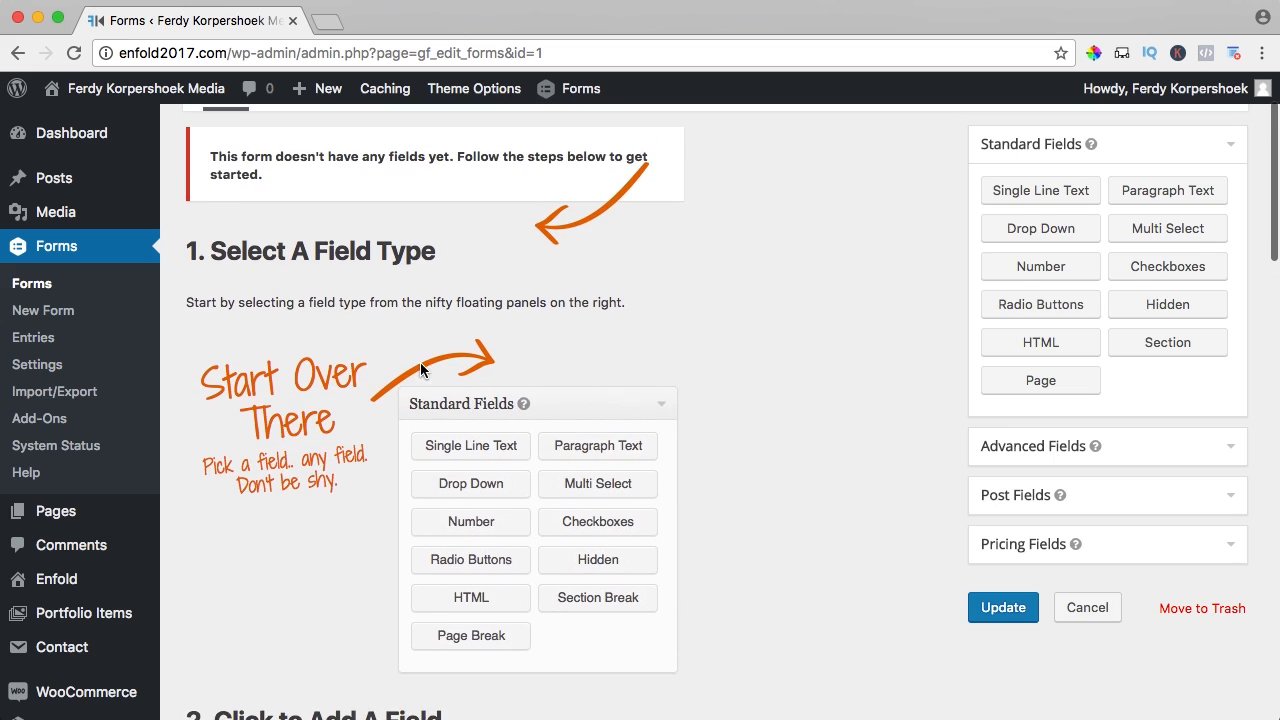
pyautogui.scroll(3, 420, 362)
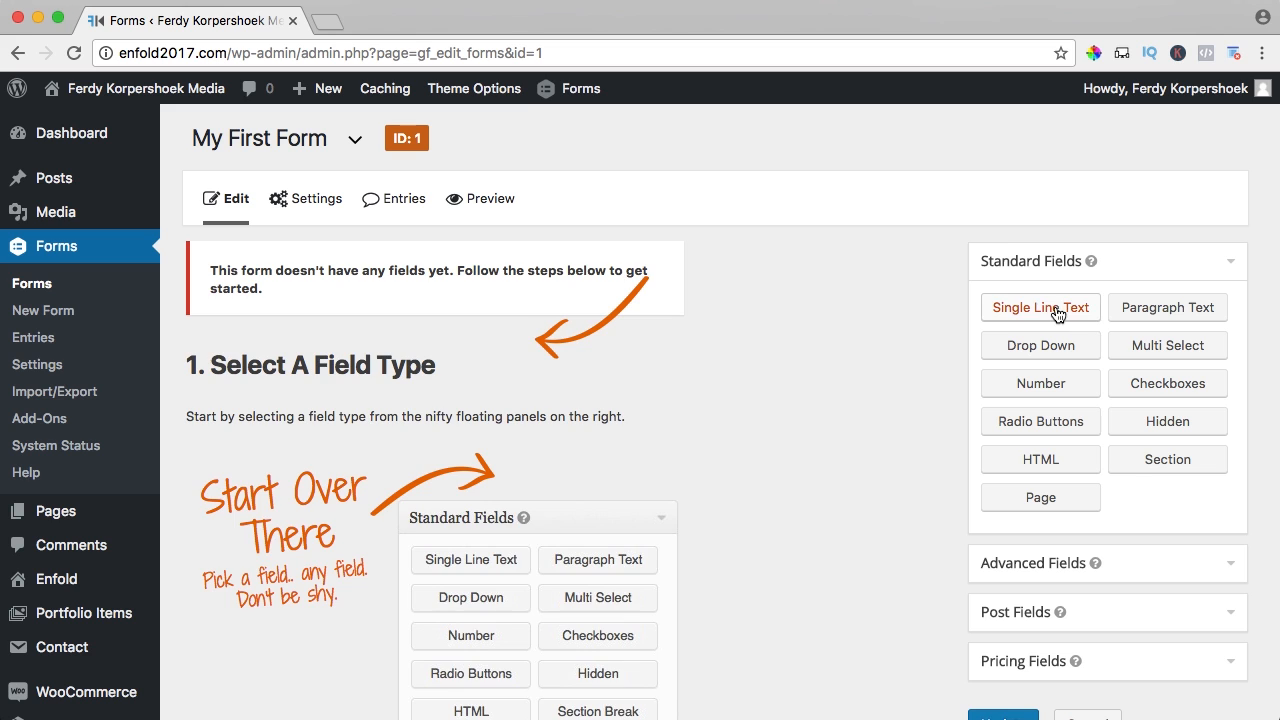
# - Add Single Line Text, Drop Down, Name, Address and File Upload fields to My First Form
pyautogui.moveTo(1058, 315); pyautogui.dragTo(295, 276)
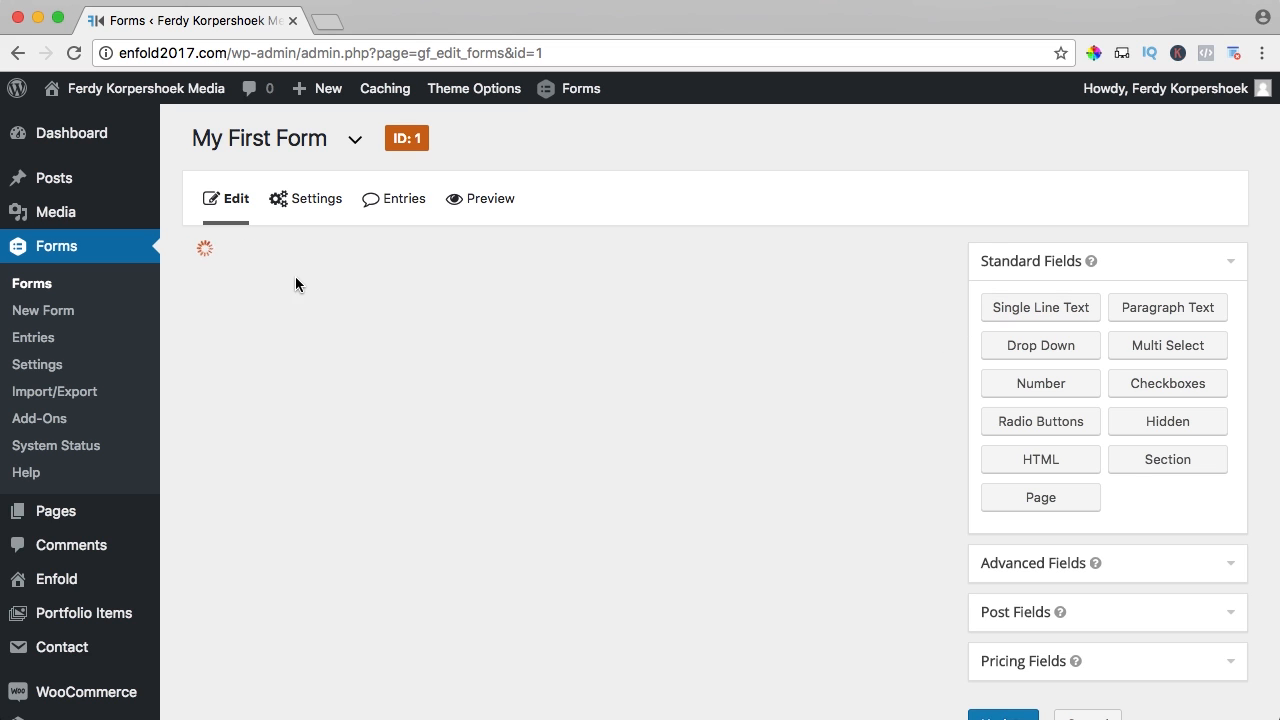
pyautogui.moveTo(1052, 354); pyautogui.dragTo(352, 390)
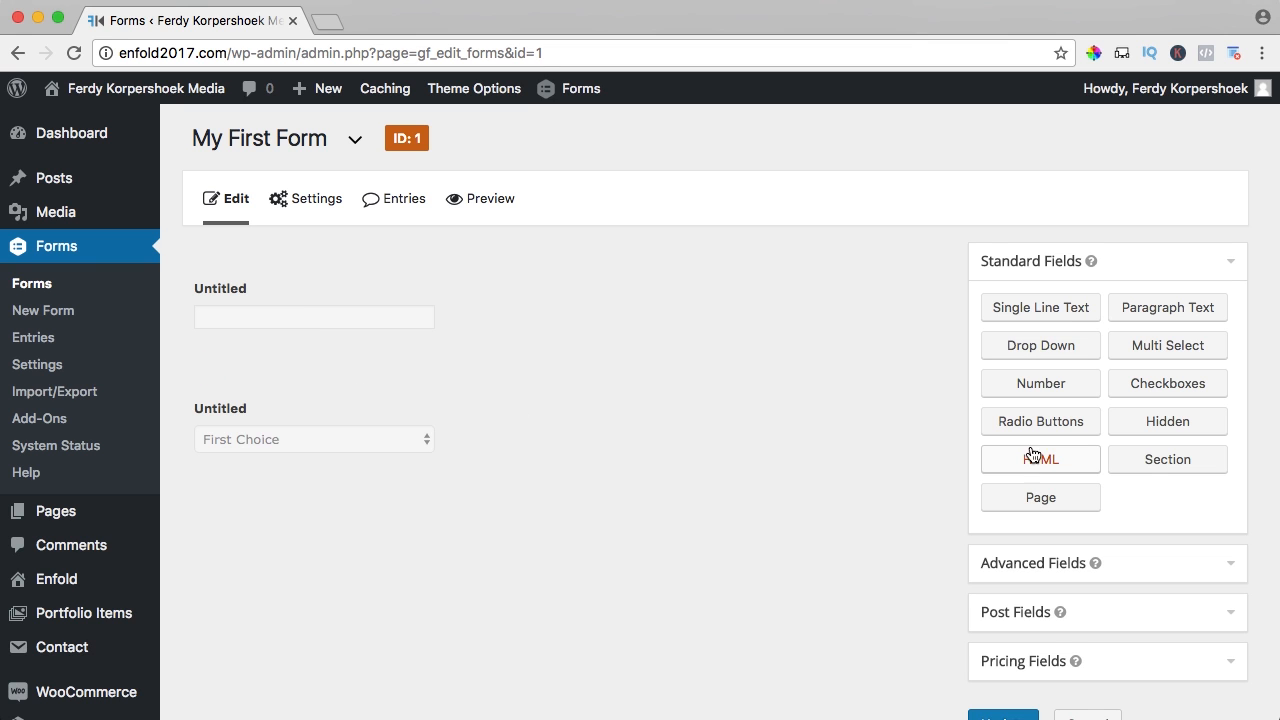
pyautogui.scroll(-2, 1040, 463)
pyautogui.click(1019, 496)
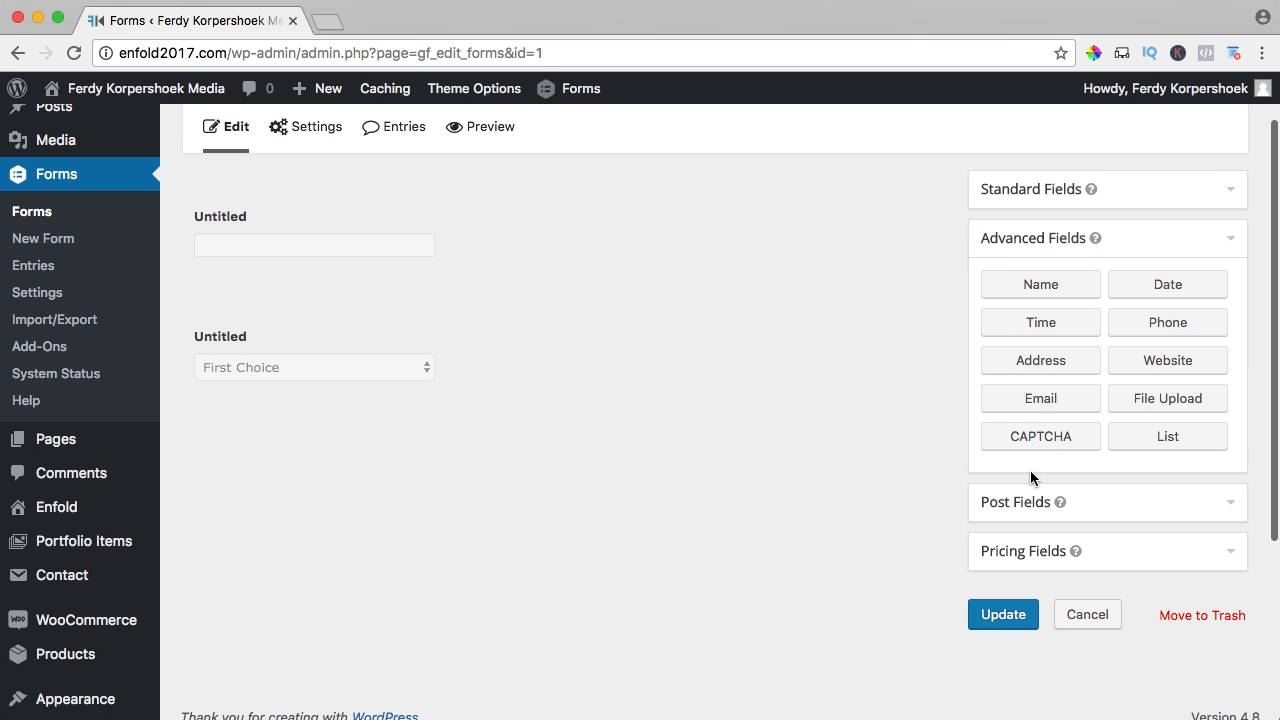
pyautogui.moveTo(1038, 290); pyautogui.dragTo(277, 443)
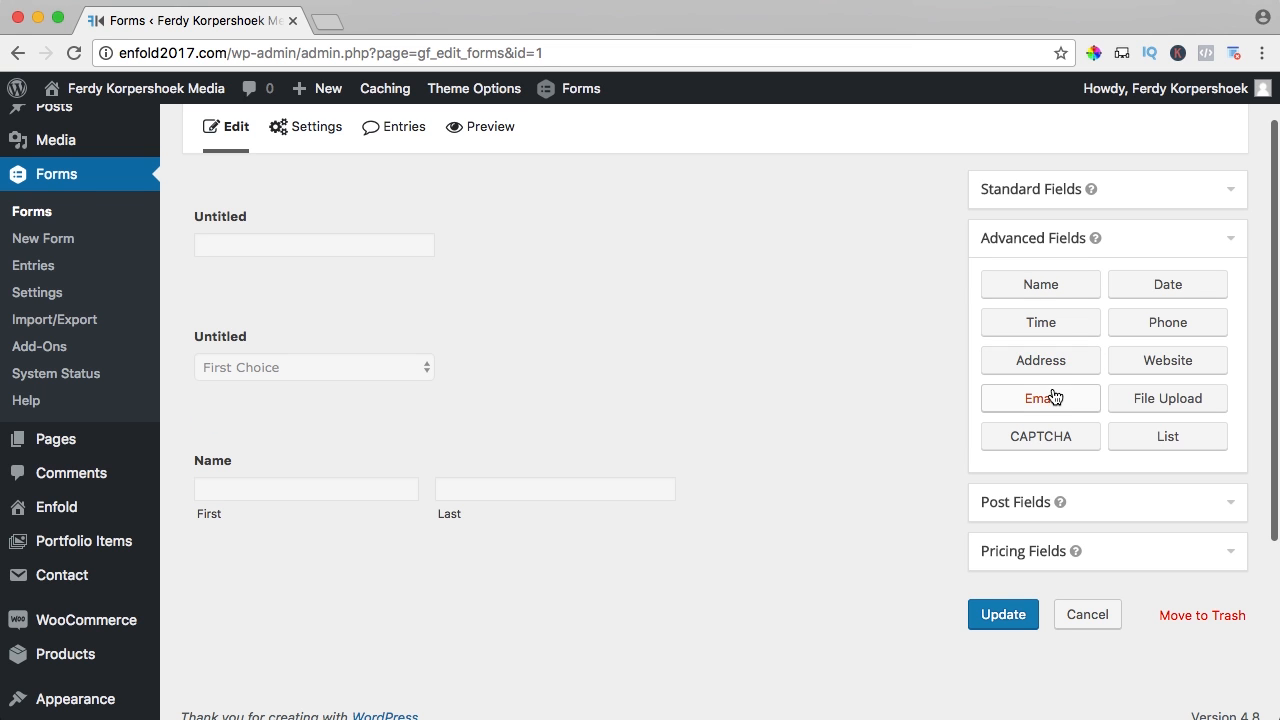
pyautogui.moveTo(1036, 362); pyautogui.dragTo(264, 420)
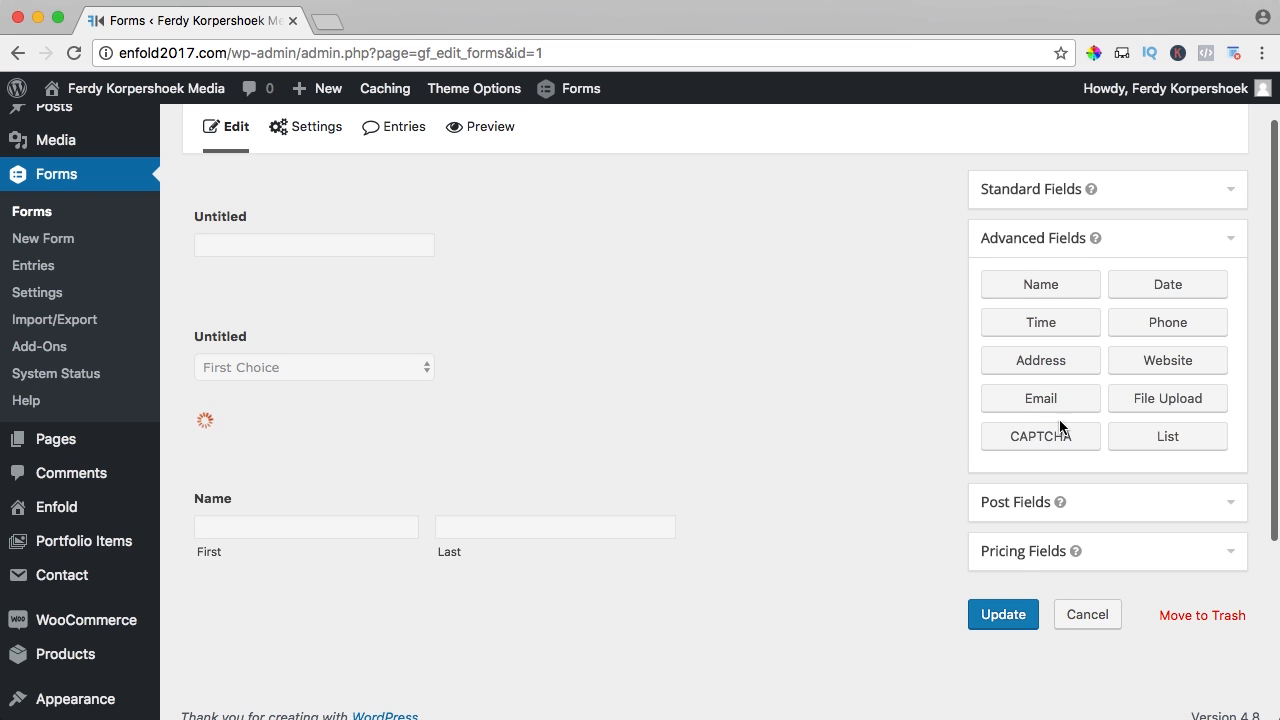
pyautogui.scroll(-2, 690, 397)
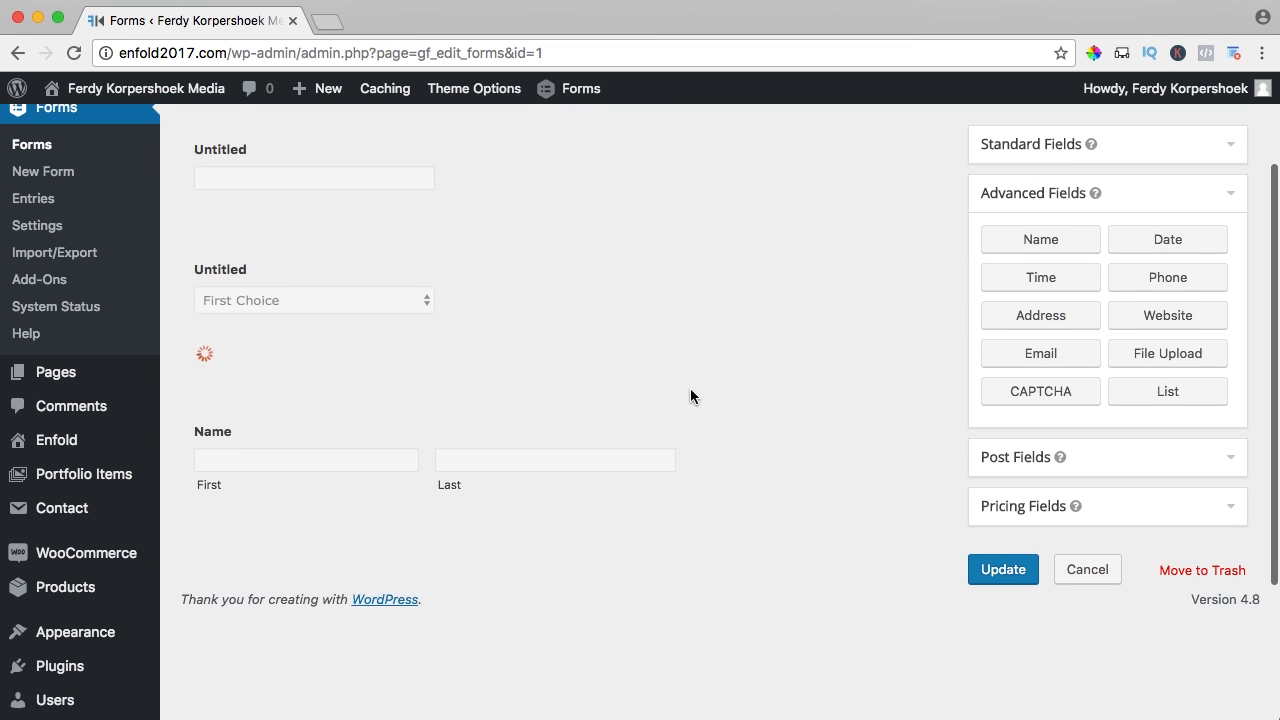
pyautogui.click(1168, 358)
pyautogui.moveTo(1168, 358); pyautogui.dragTo(242, 392)
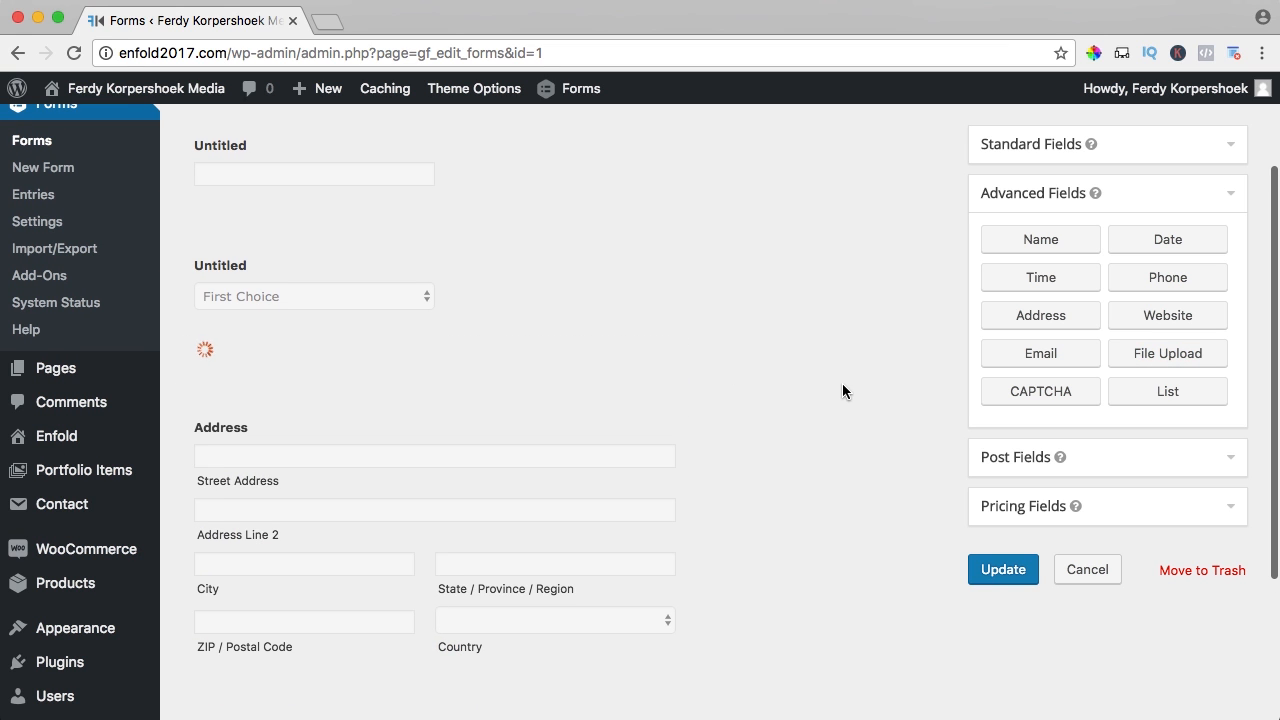
# - Save the form, then open the site's Contact page in the page editor
pyautogui.click(1000, 568)
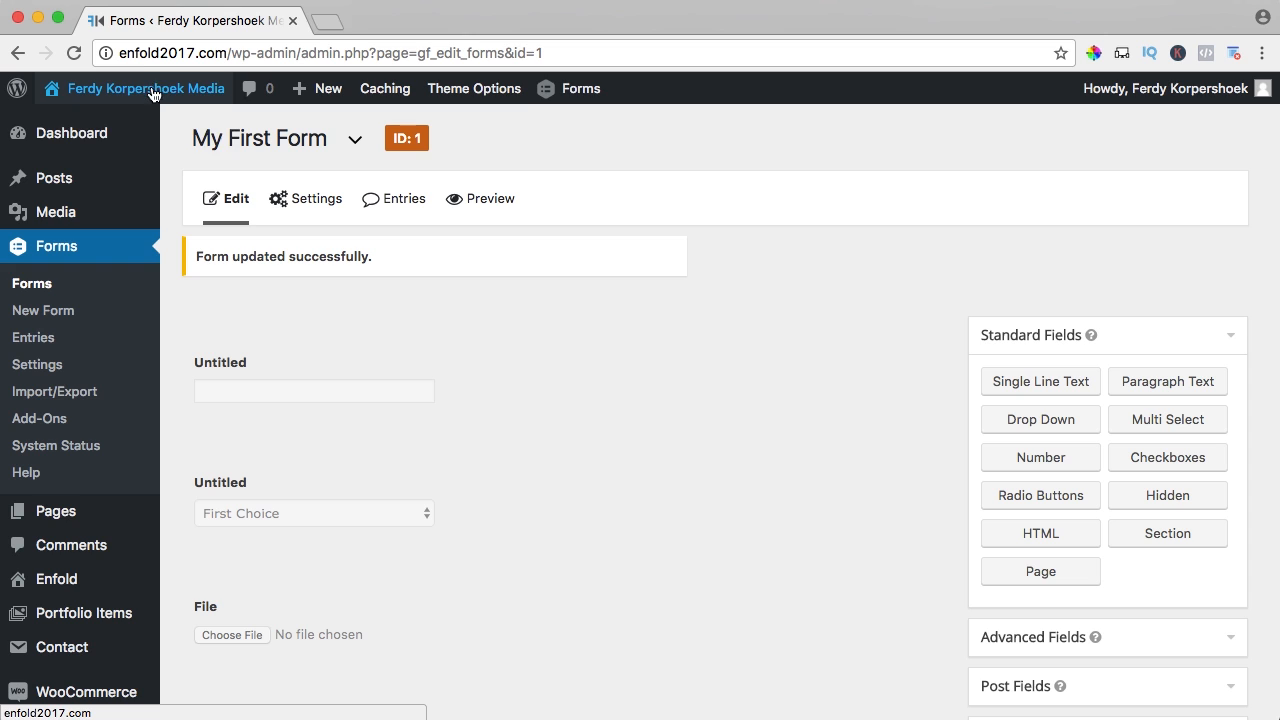
pyautogui.click(196, 97)
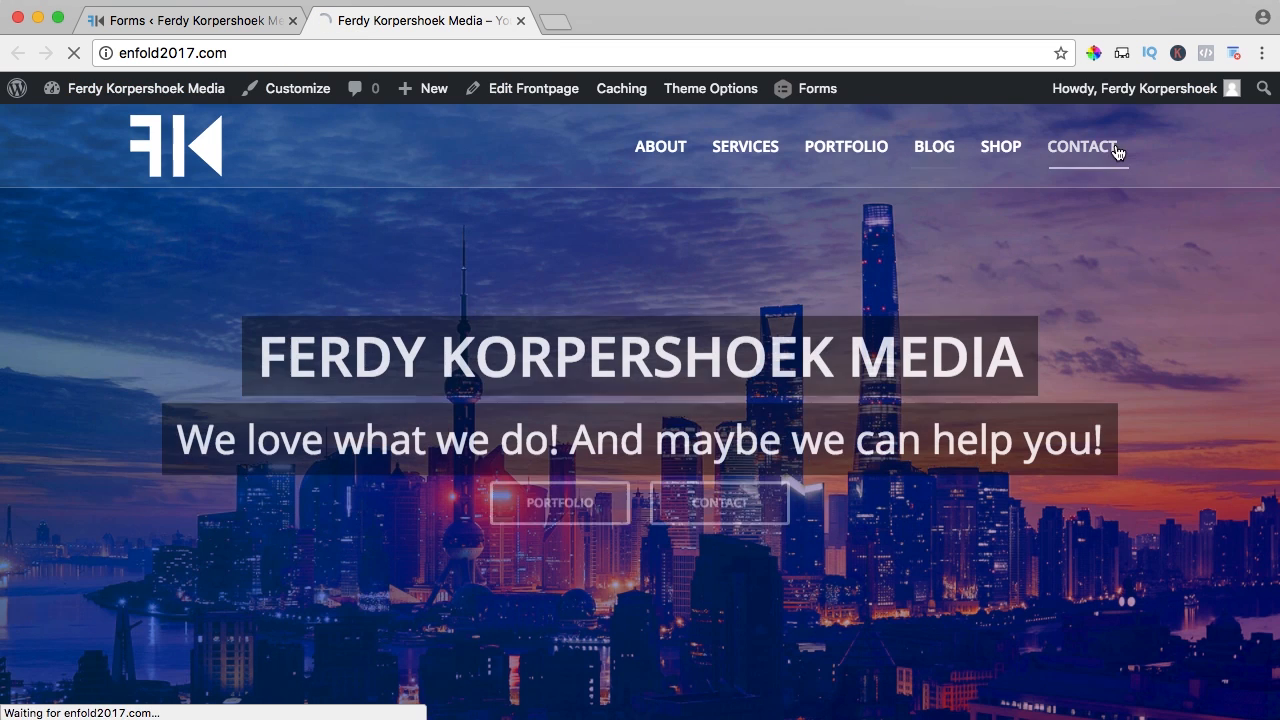
pyautogui.click(1108, 150)
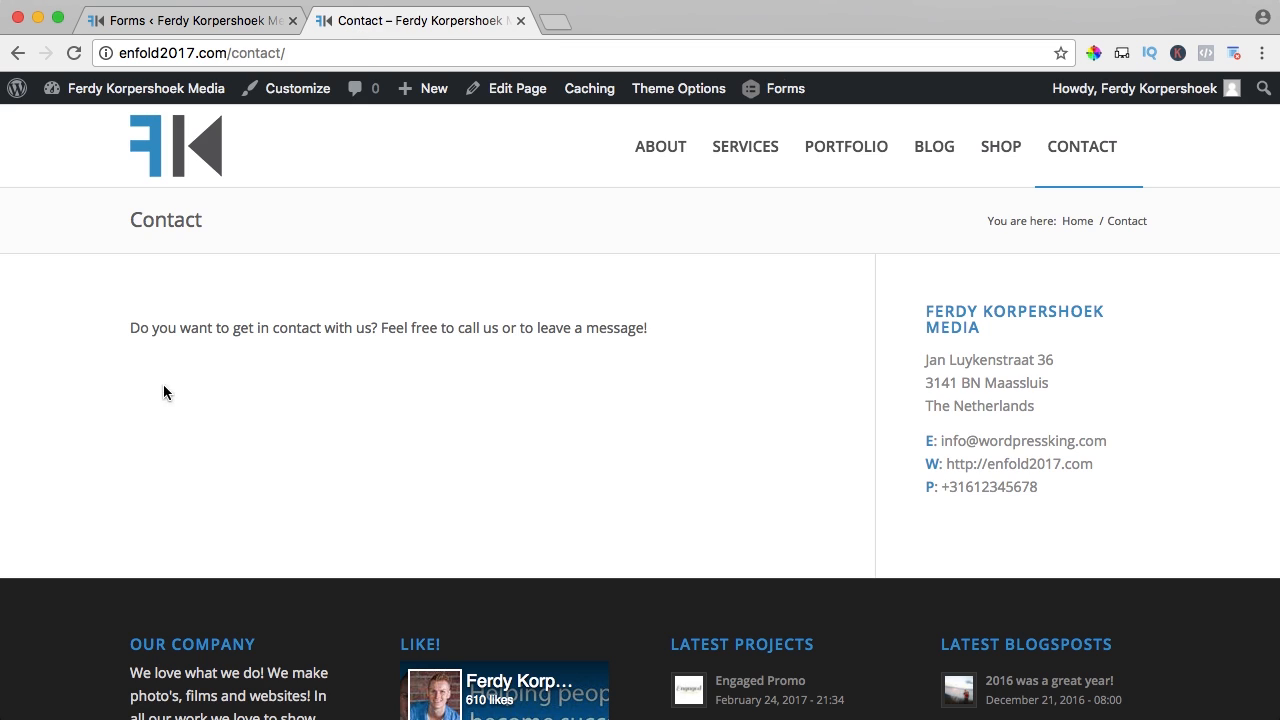
pyautogui.click(523, 94)
pyautogui.scroll(-5, 543, 252)
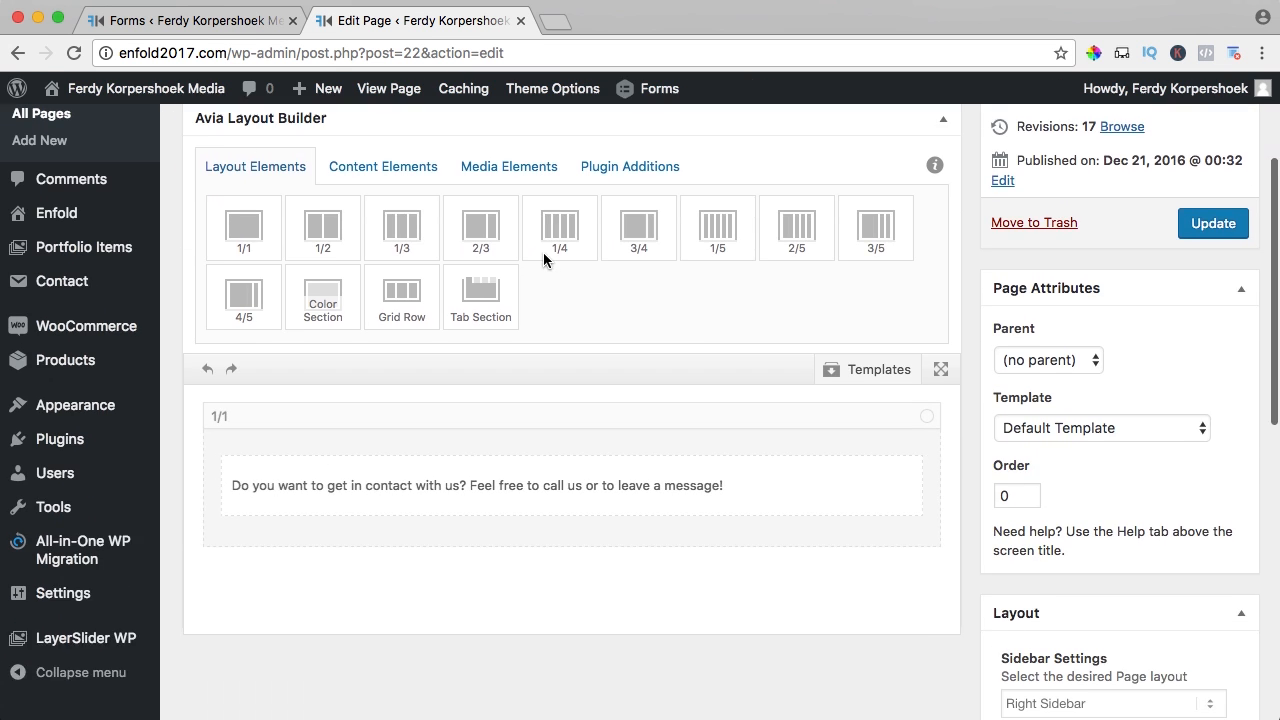
# - Insert My First Form into the Contact page's text block with title and description hidden
pyautogui.scroll(-3, 543, 252)
pyautogui.click(543, 333)
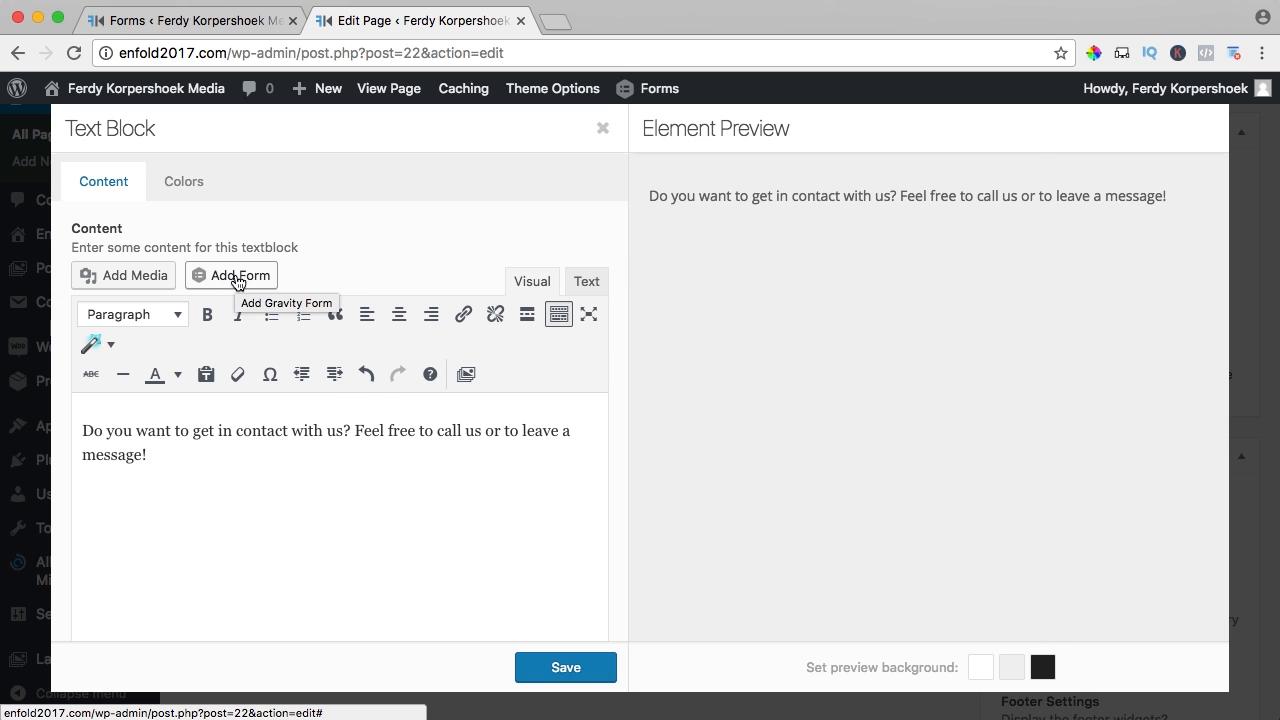
pyautogui.click(237, 280)
pyautogui.click(337, 280)
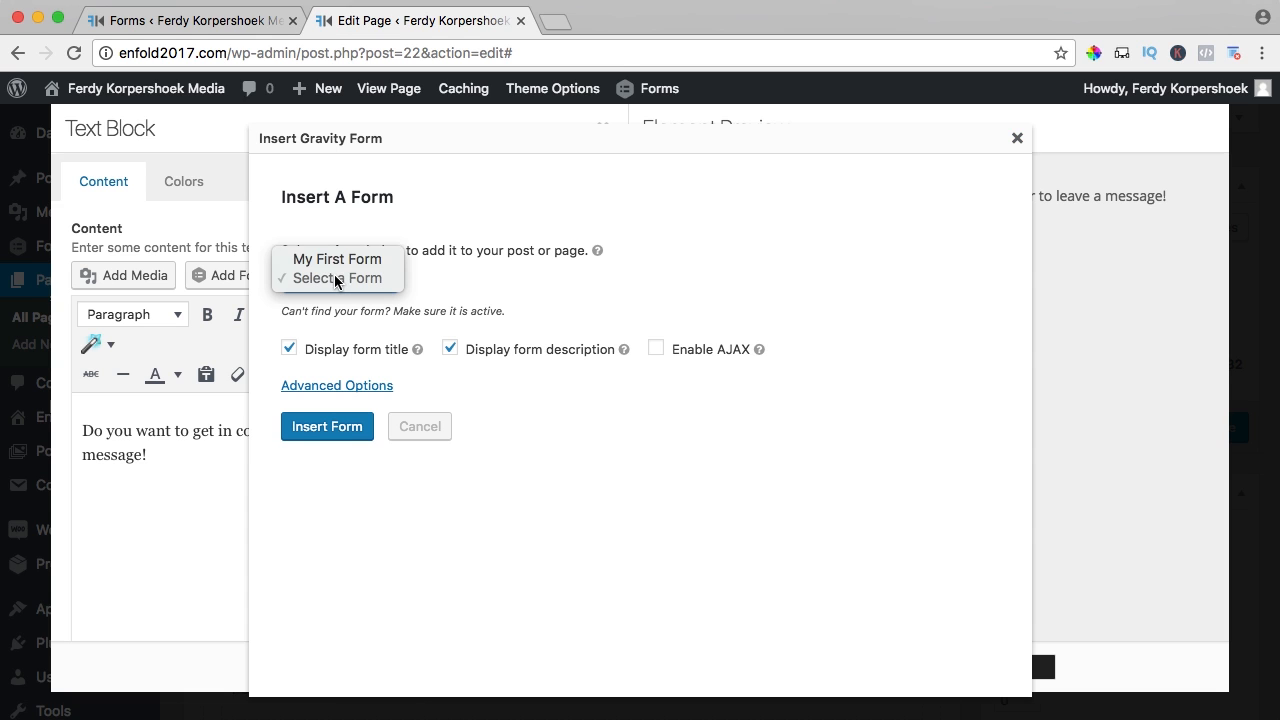
pyautogui.click(333, 262)
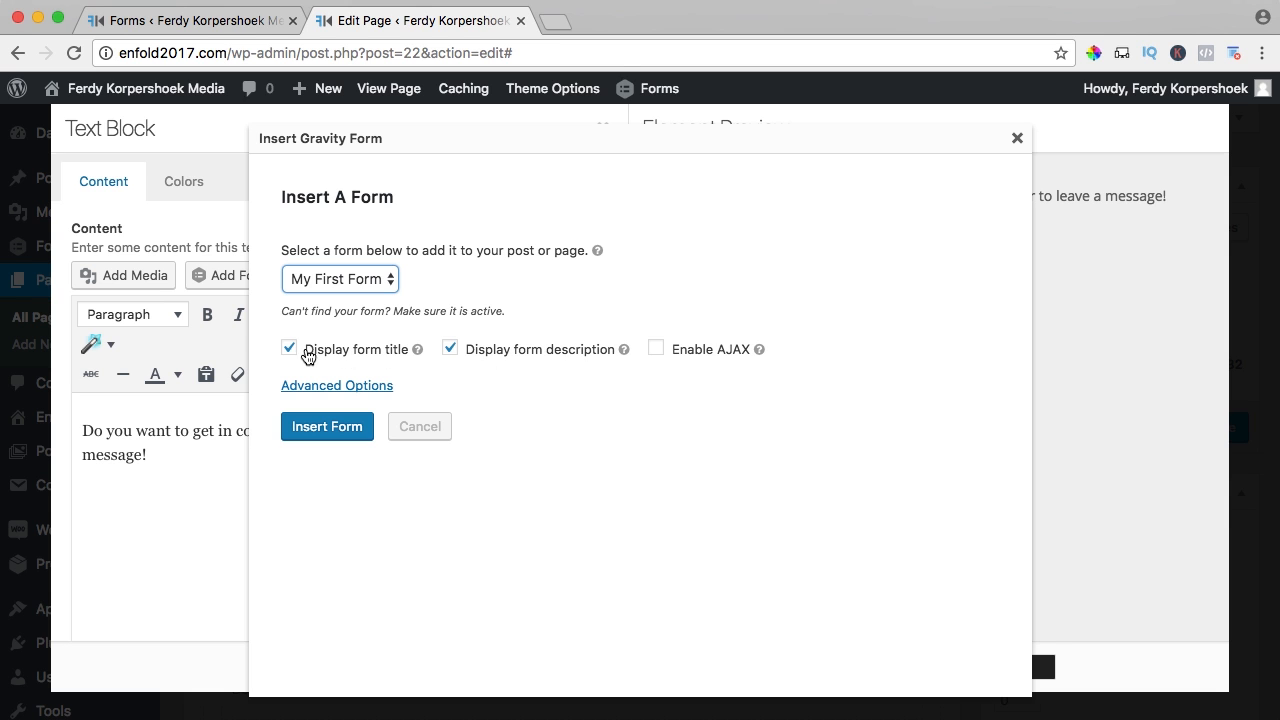
pyautogui.click(290, 349)
pyautogui.click(450, 349)
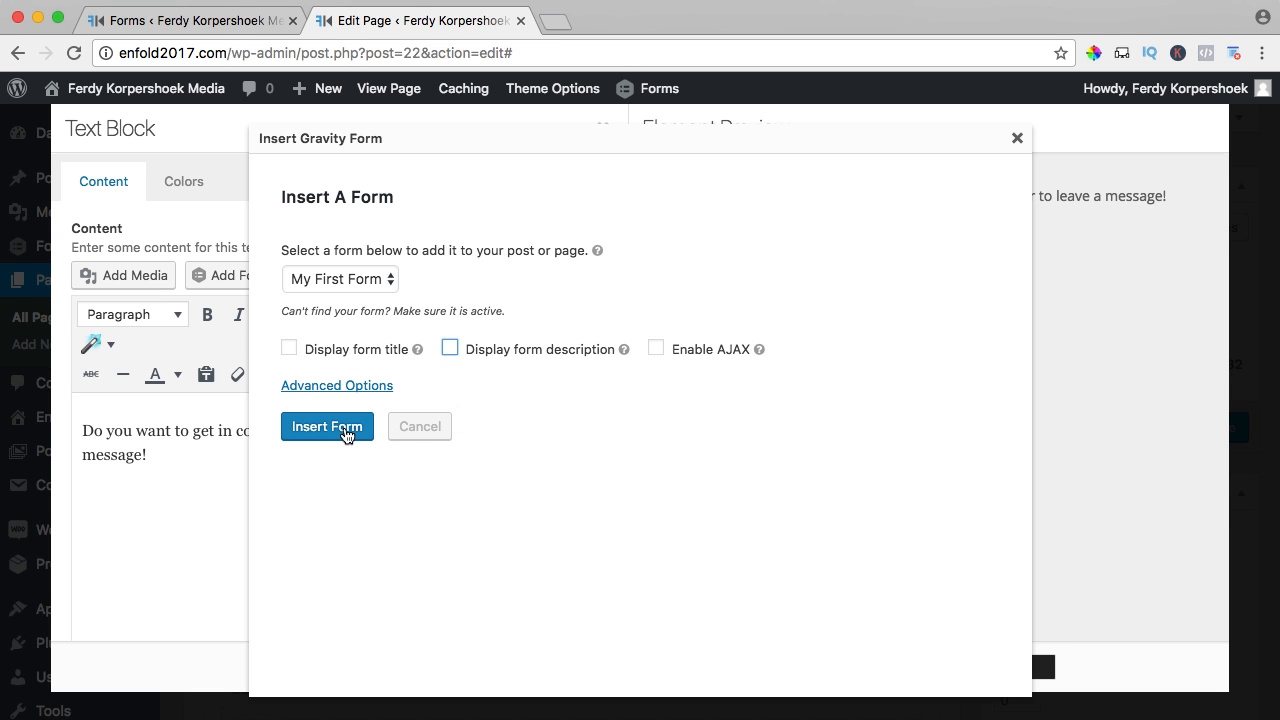
pyautogui.click(348, 428)
# - Save the text block and update the Contact page
pyautogui.moveTo(462, 494); pyautogui.dragTo(140, 494)
pyautogui.click(403, 494)
pyautogui.click(558, 662)
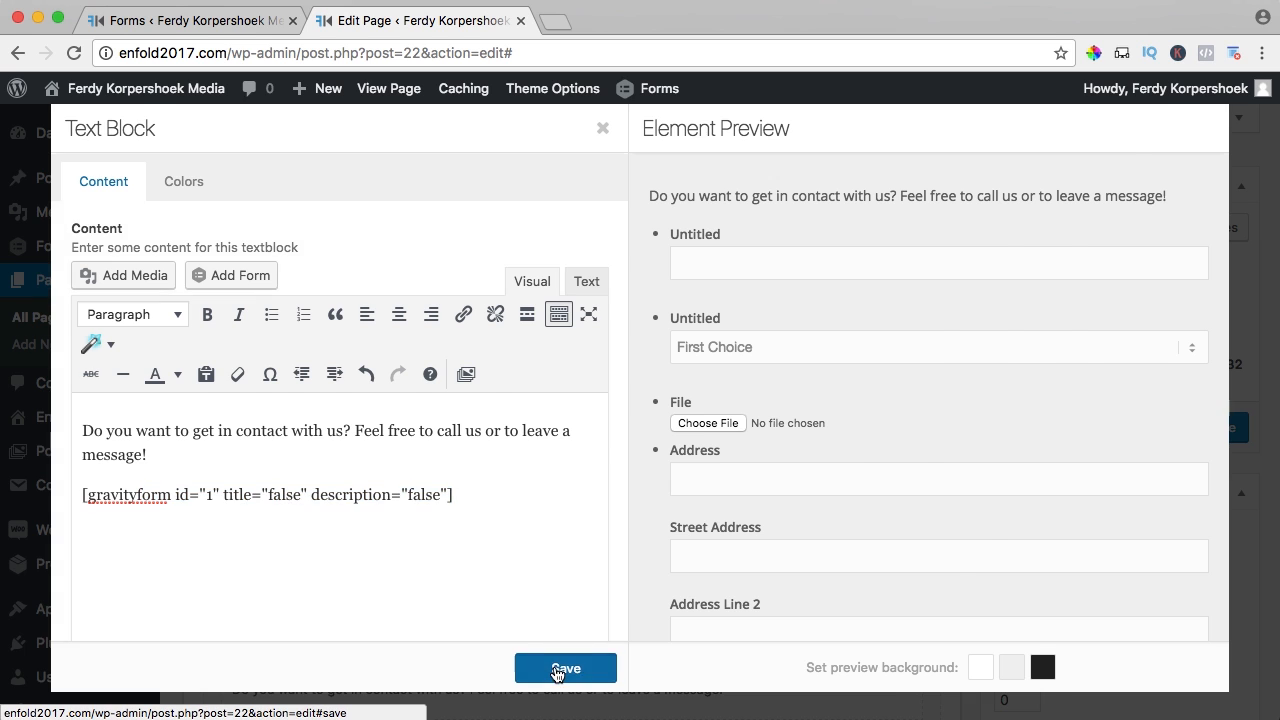
pyautogui.click(1205, 430)
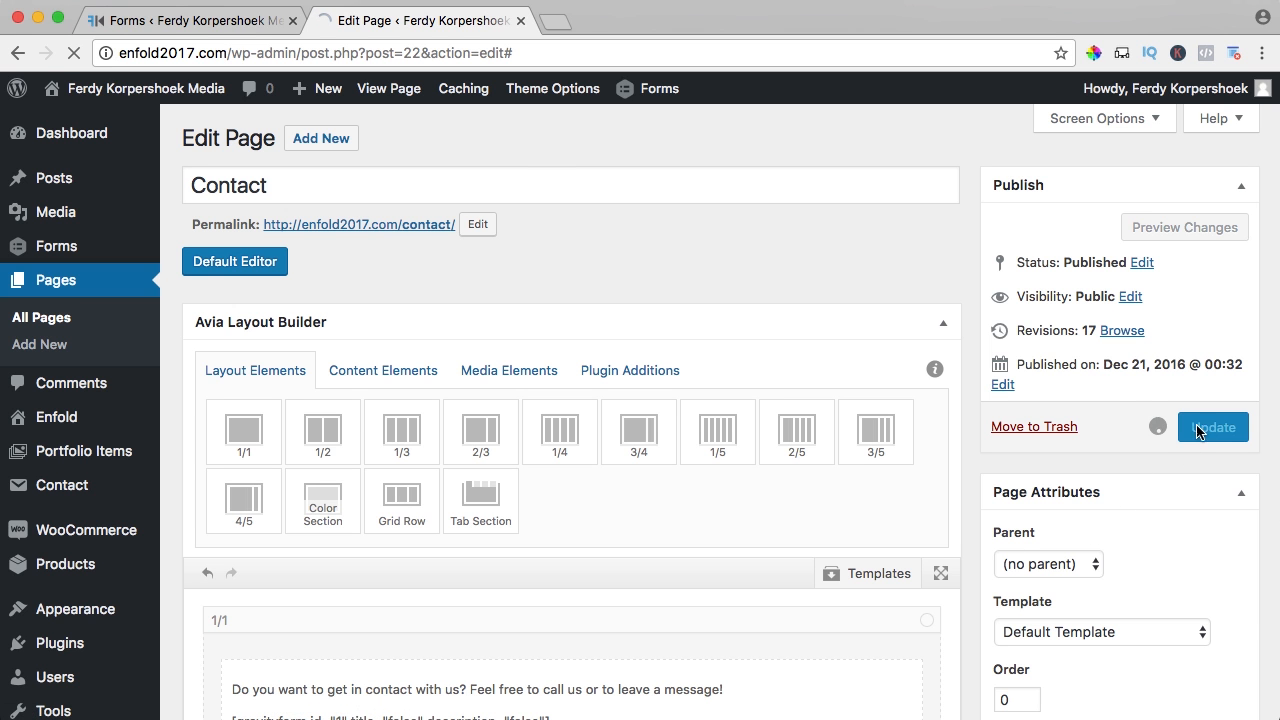
# - View the live Contact page and try its choice list and file upload field
pyautogui.click(392, 88)
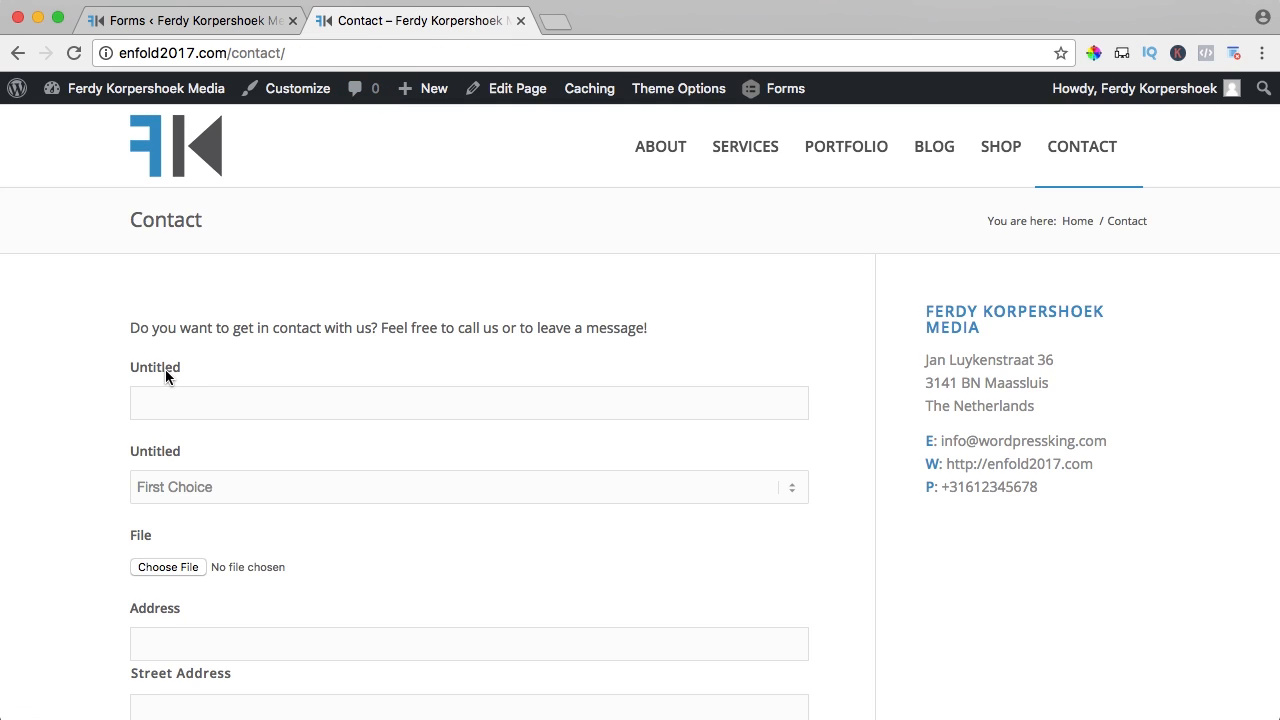
pyautogui.scroll(-2, 160, 444)
pyautogui.click(203, 395)
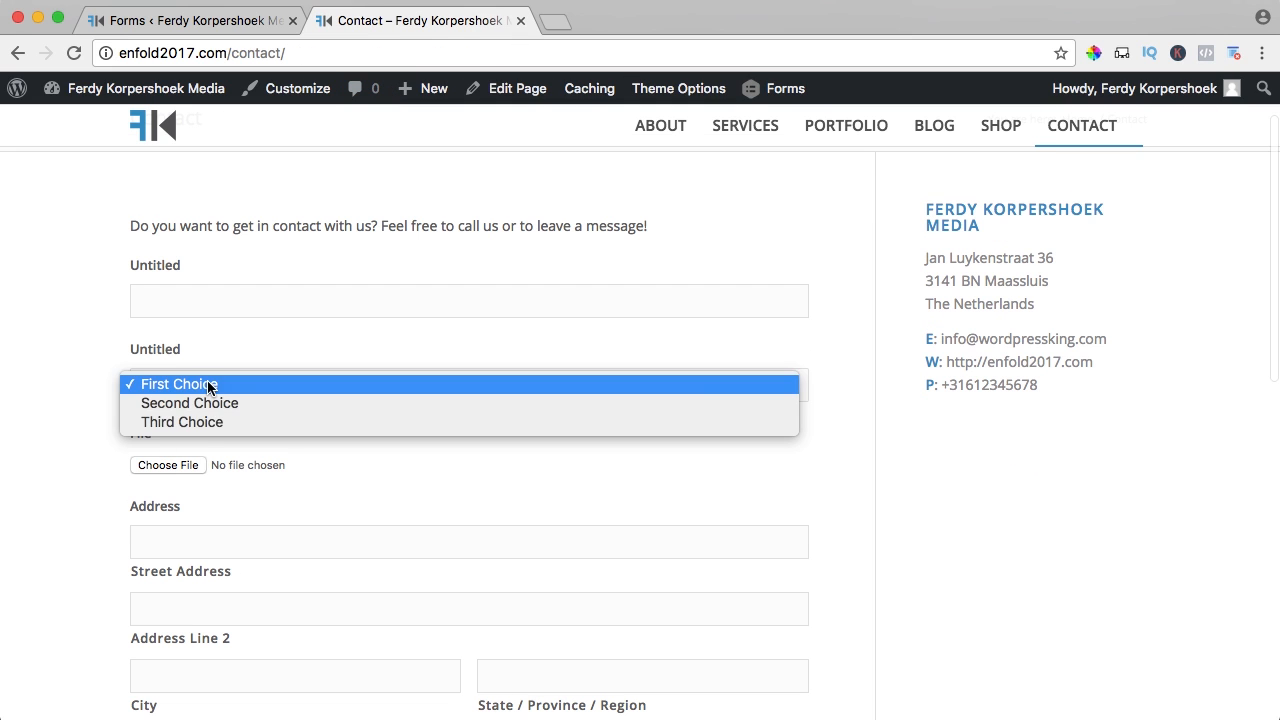
pyautogui.click(180, 384)
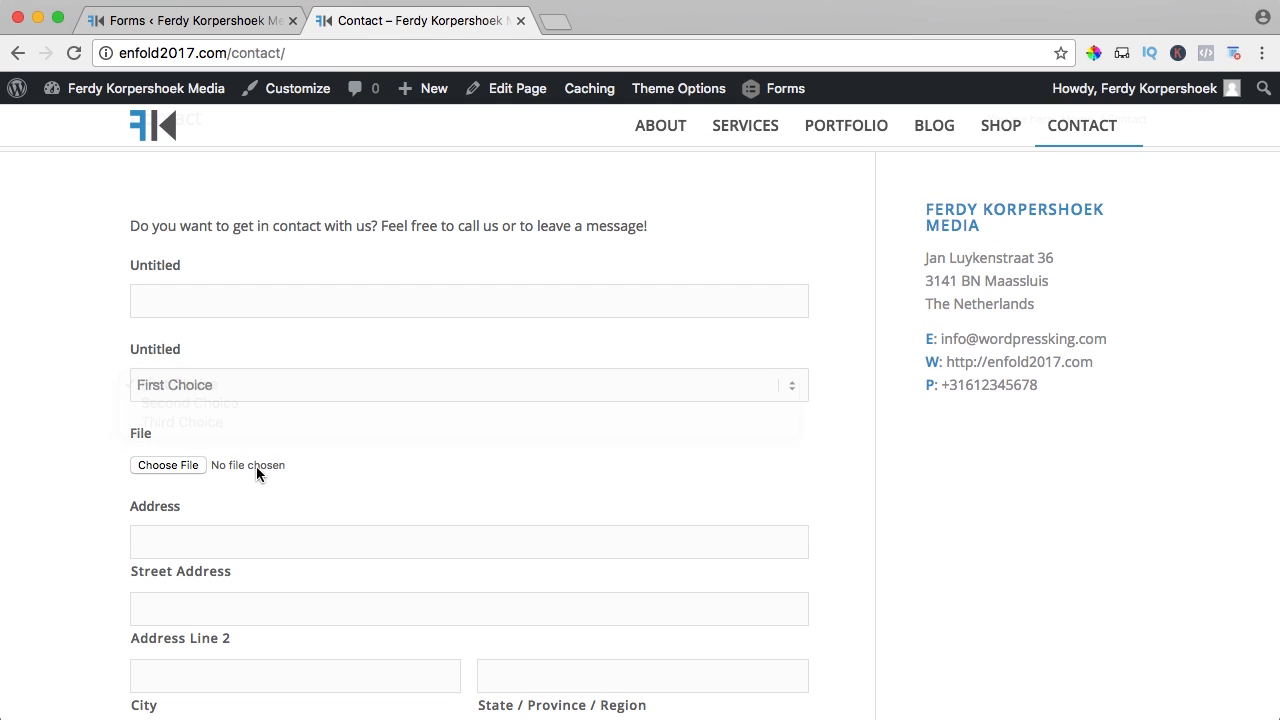
pyautogui.click(175, 466)
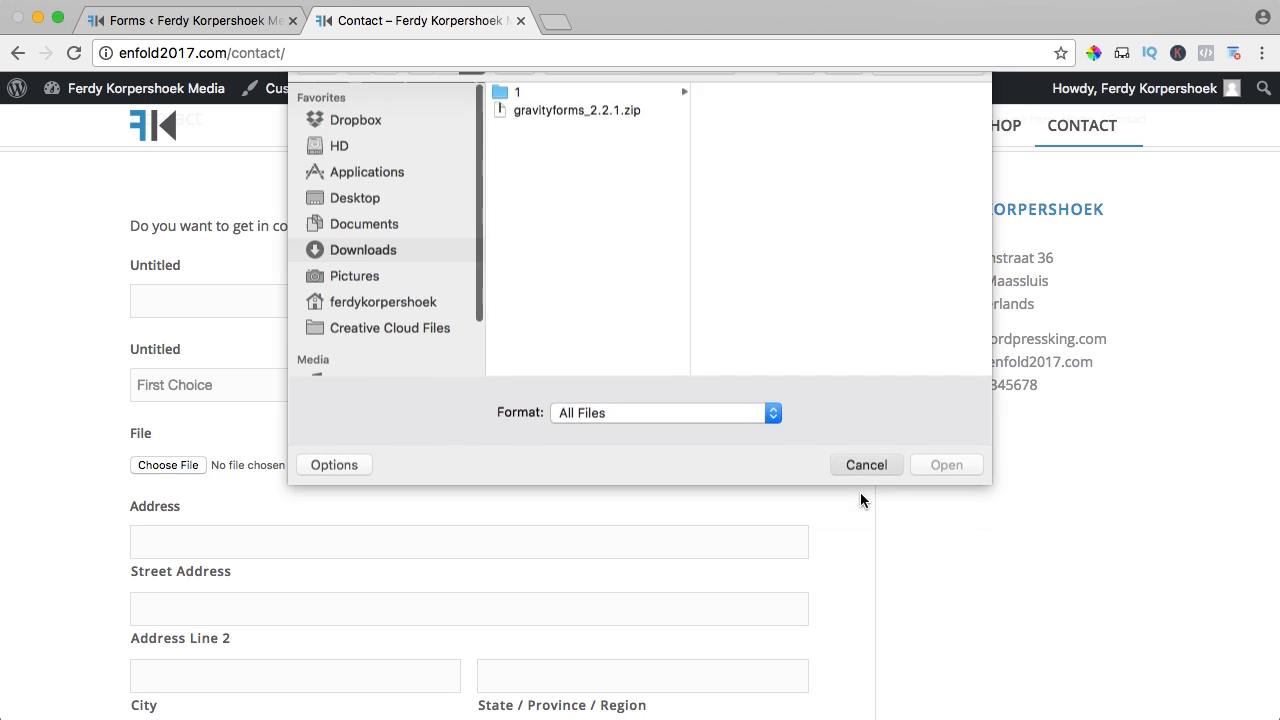
pyautogui.click(864, 465)
# - Look through the live form down to Submit, then go back to the form editor
pyautogui.scroll(-3, 470, 479)
pyautogui.scroll(-5, 249, 449)
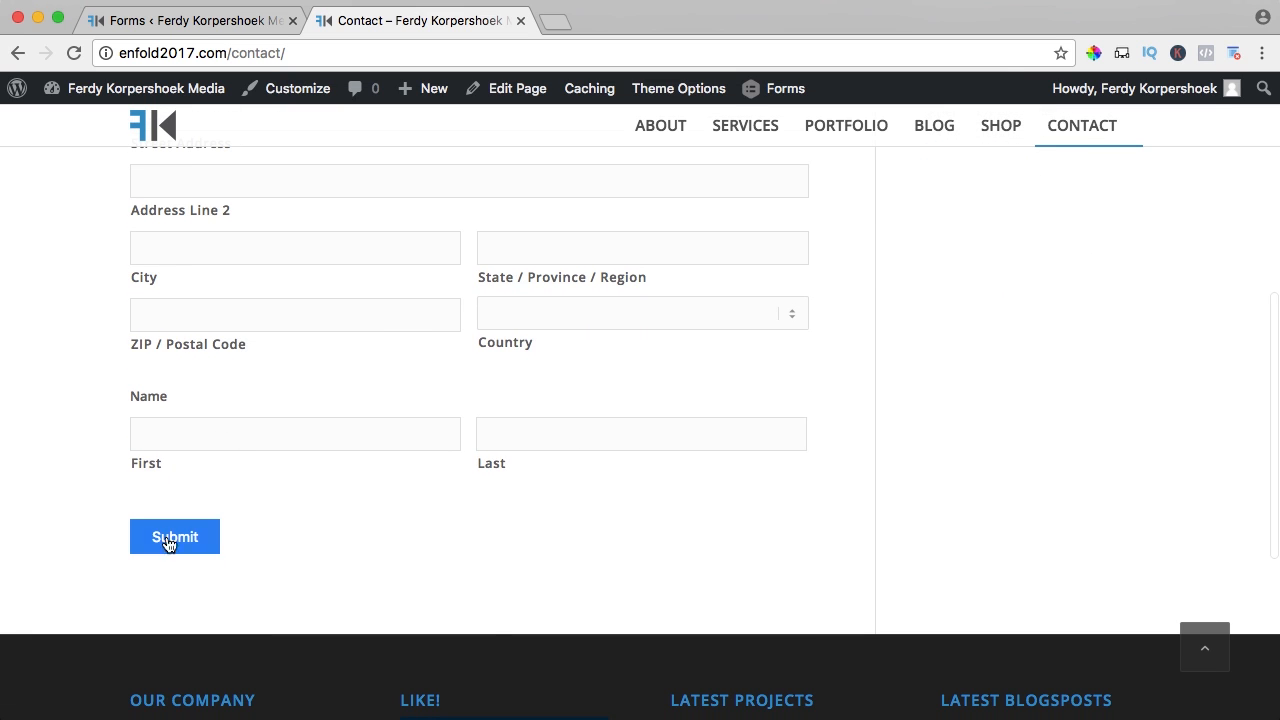
pyautogui.scroll(4, 374, 516)
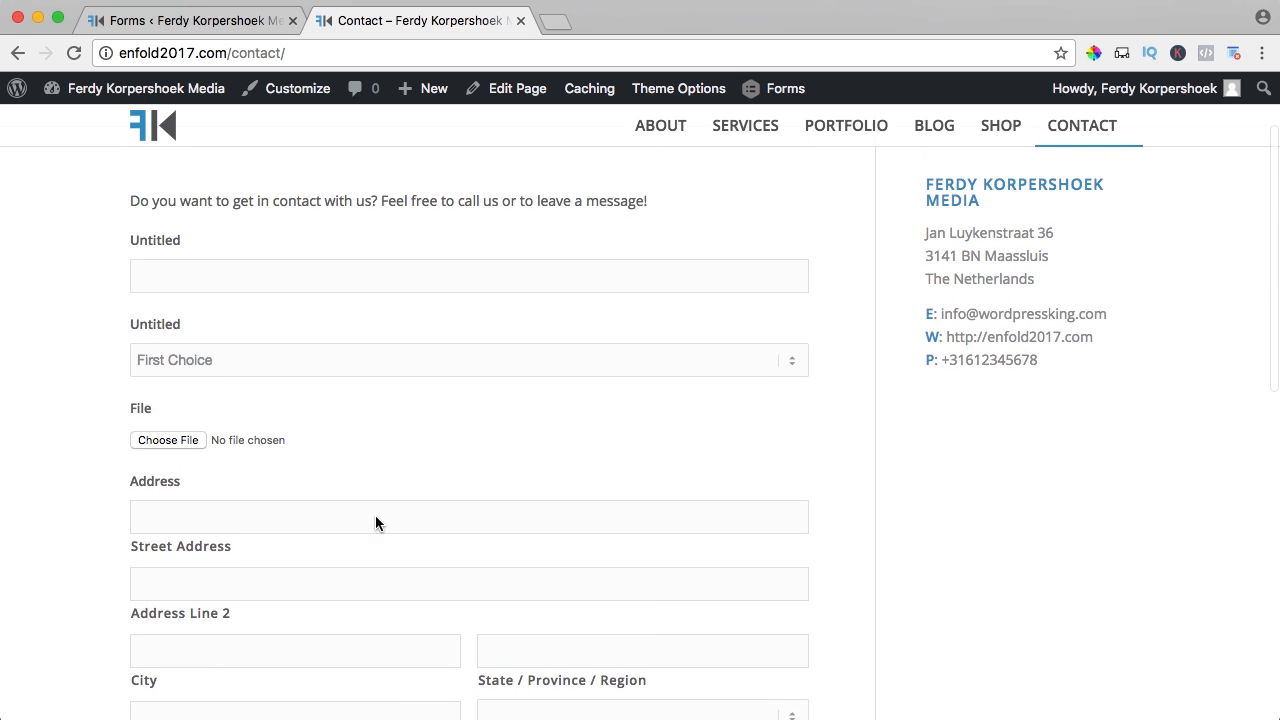
pyautogui.click(188, 22)
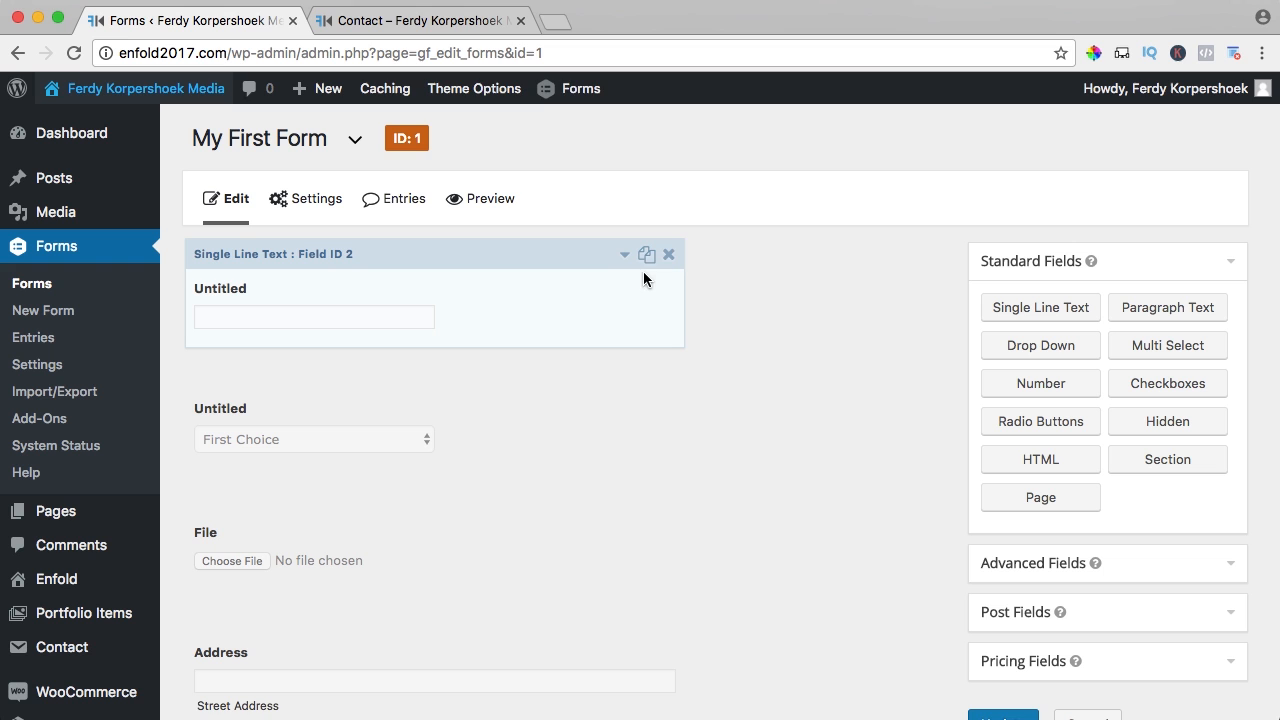
# - Delete the text, dropdown, file upload, address and name fields, leaving the form empty
pyautogui.click(669, 254)
pyautogui.click(826, 188)
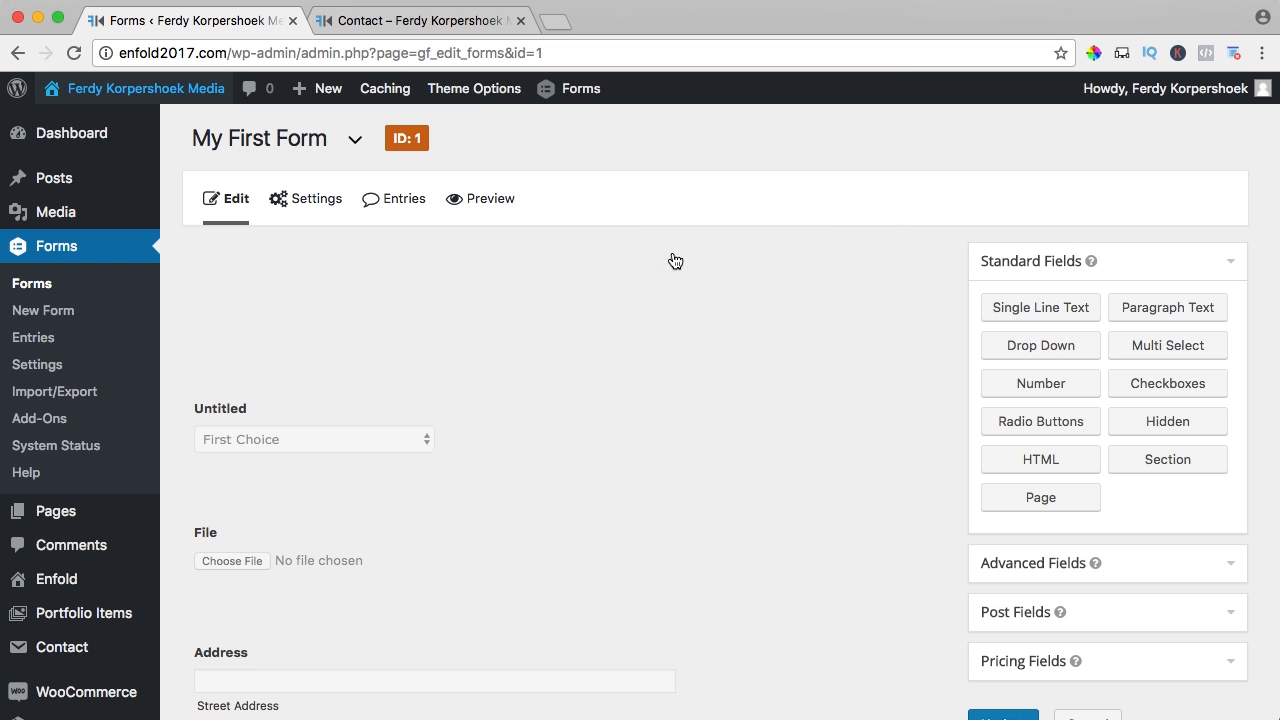
pyautogui.click(669, 252)
pyautogui.click(826, 188)
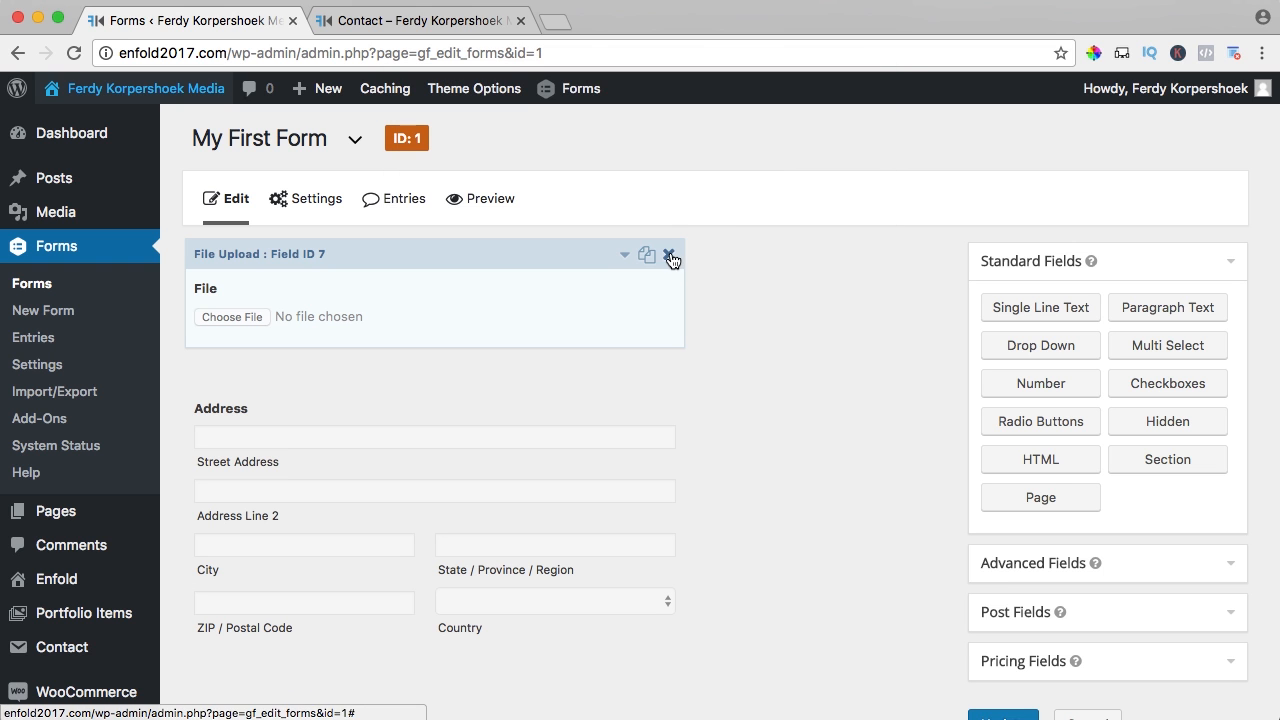
pyautogui.click(669, 254)
pyautogui.click(826, 186)
pyautogui.click(669, 254)
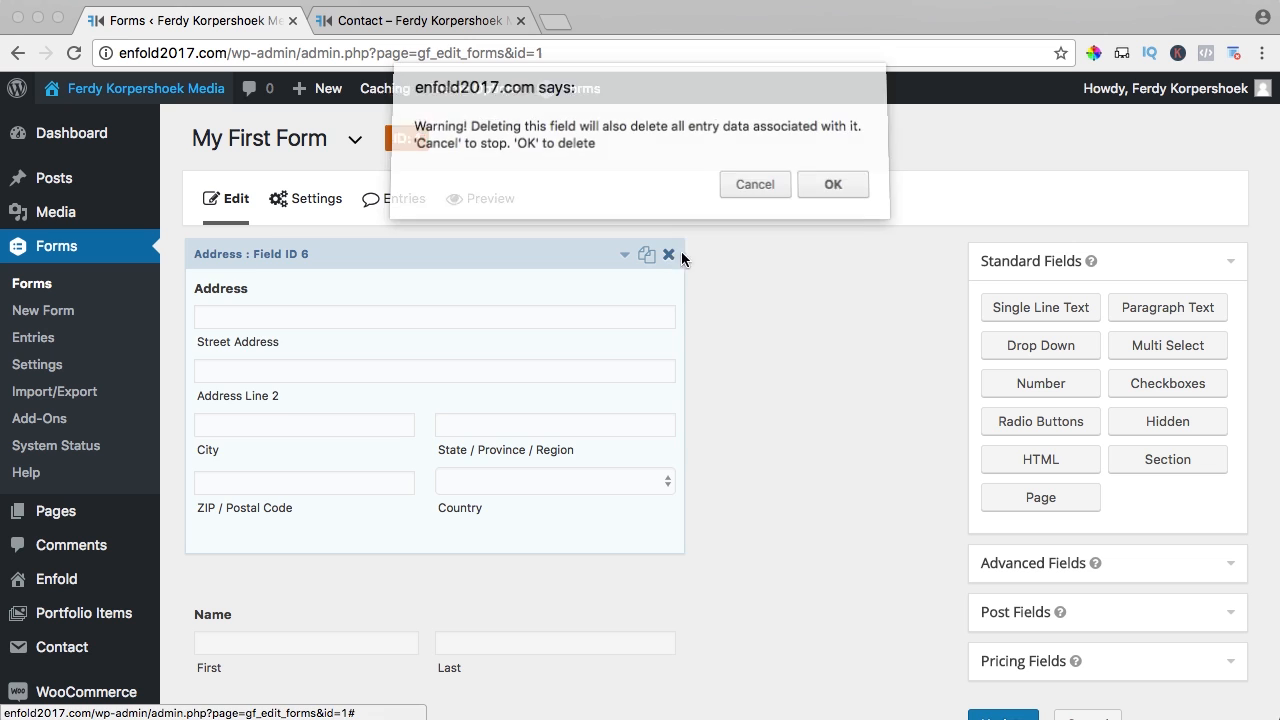
pyautogui.click(829, 186)
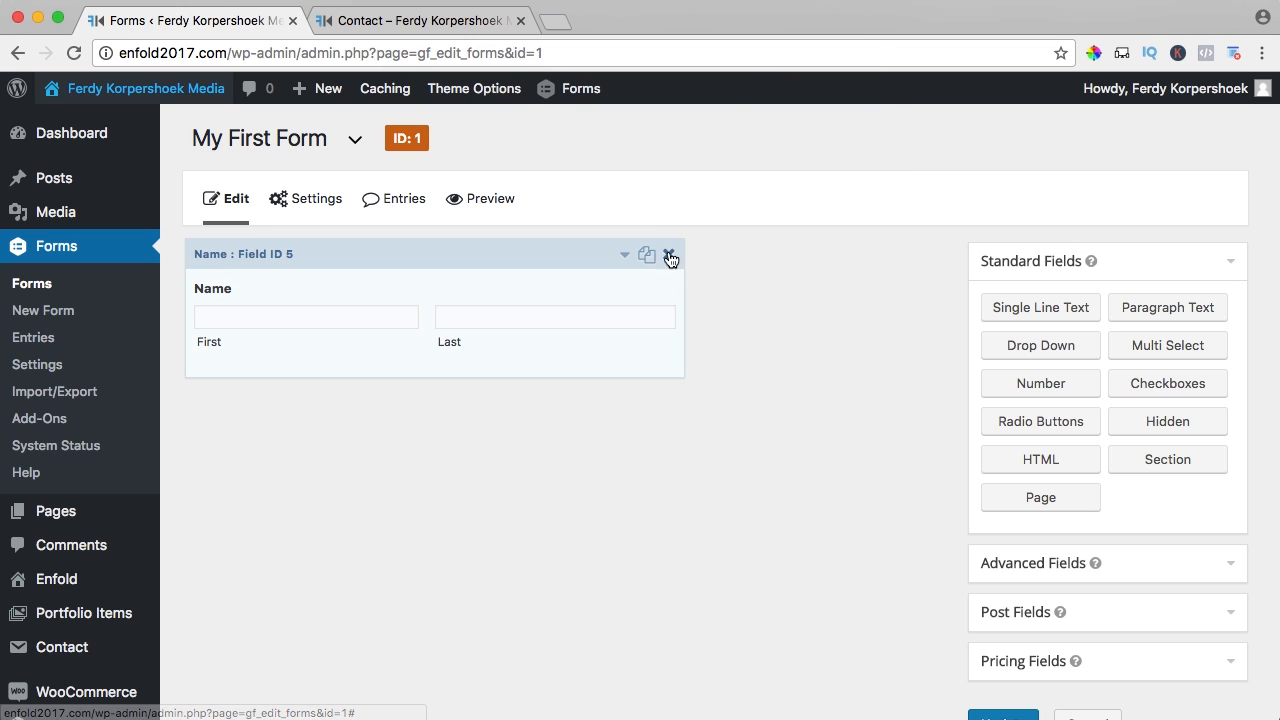
pyautogui.click(669, 254)
pyautogui.click(818, 188)
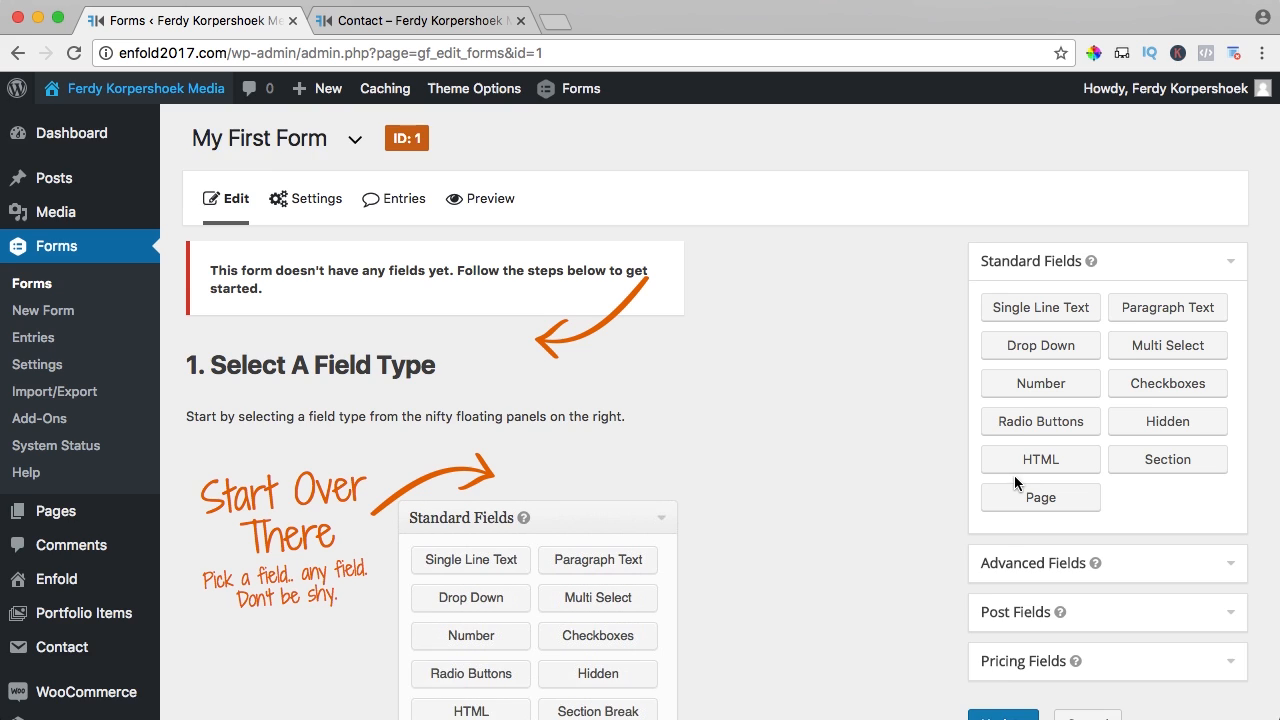
pyautogui.scroll(-2, 1014, 478)
pyautogui.click(1032, 500)
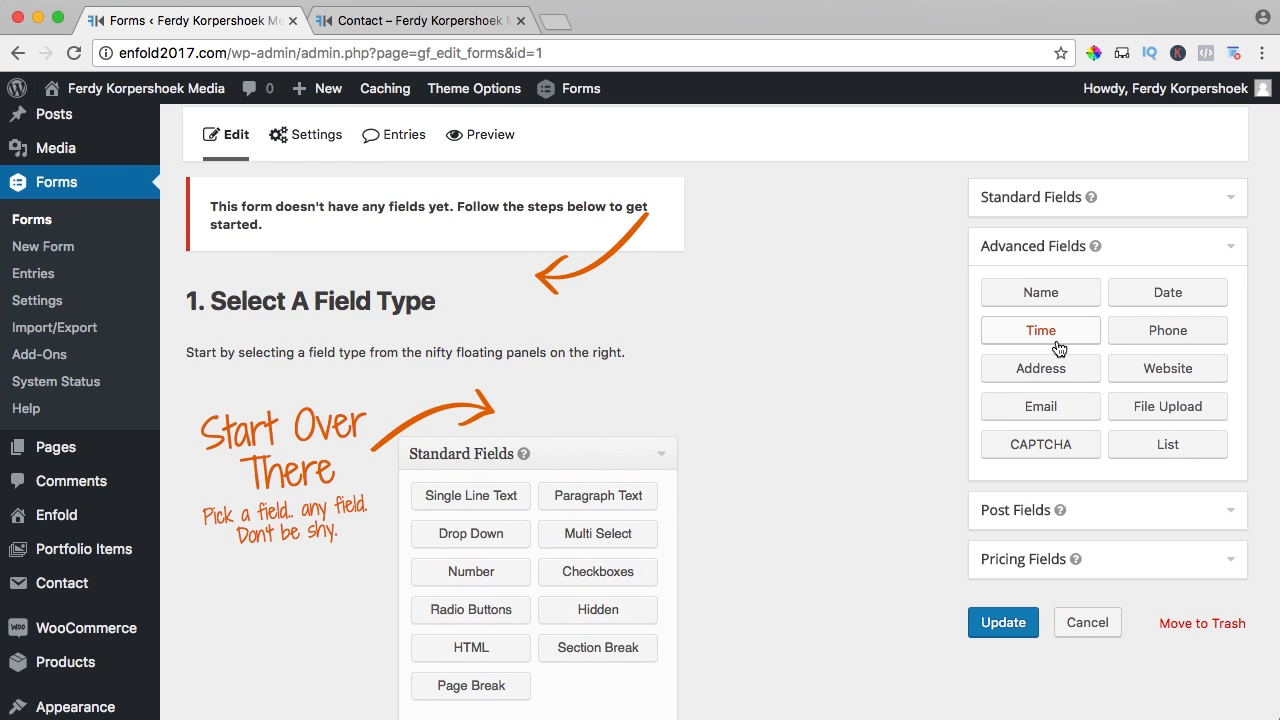
# - Add a Name field to the form and relabel it 'Full Name'
pyautogui.click(1038, 295)
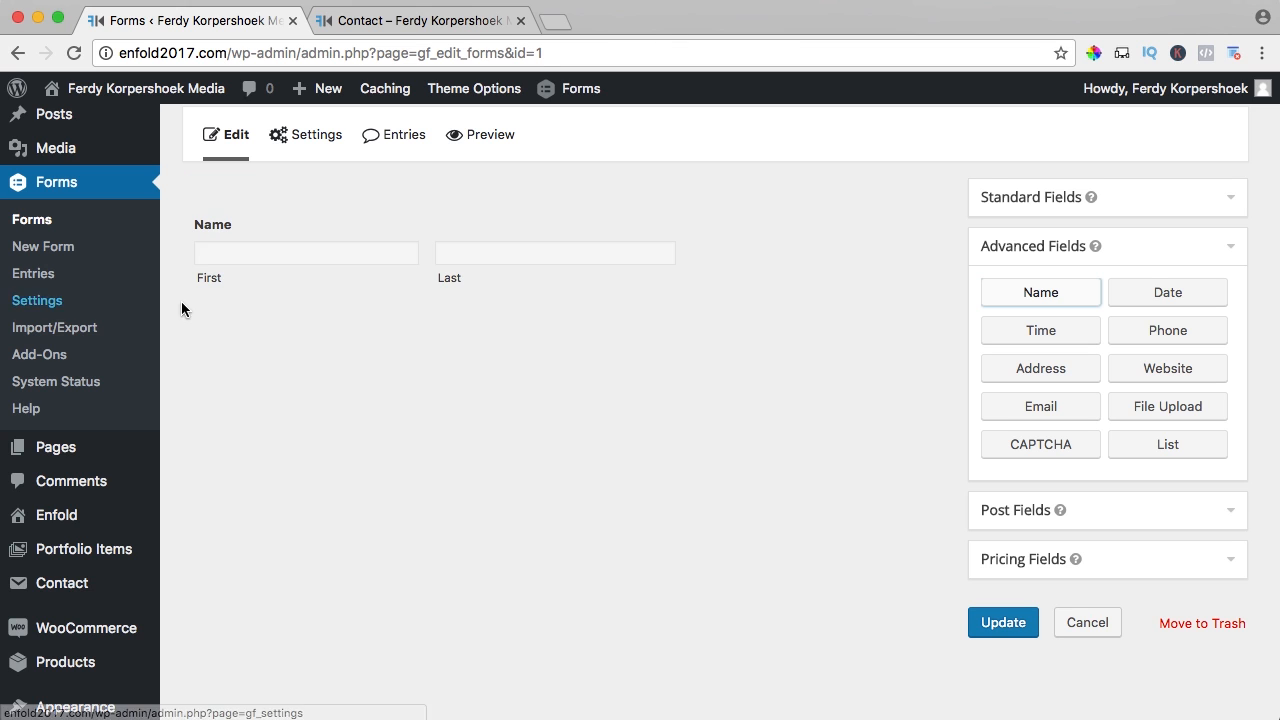
pyautogui.click(409, 234)
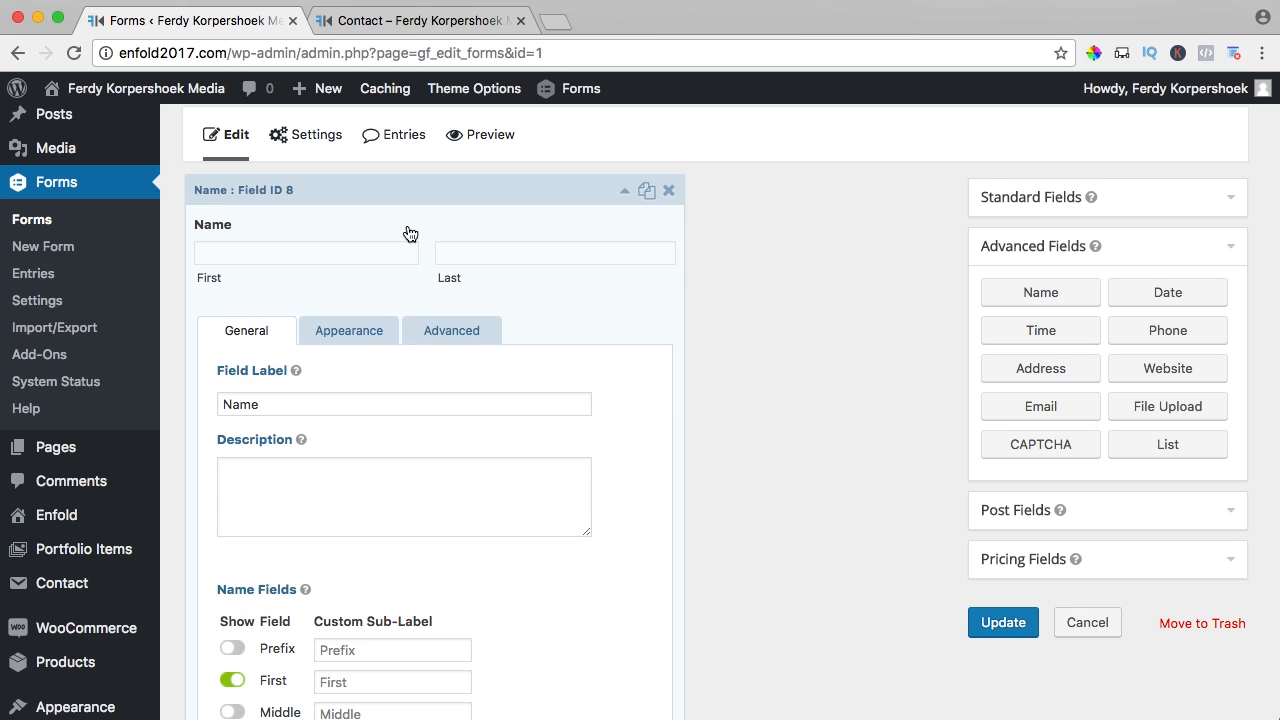
pyautogui.click(280, 405)
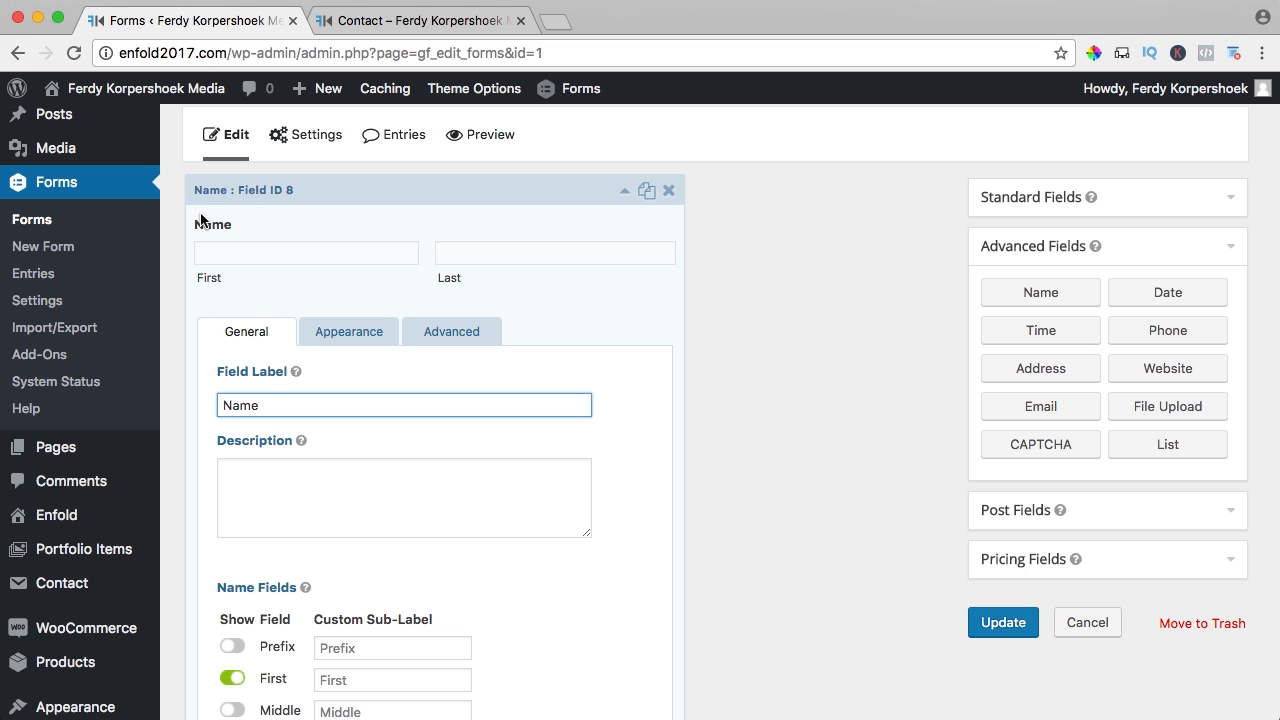
pyautogui.doubleClick(268, 403)
pyautogui.write('Full')
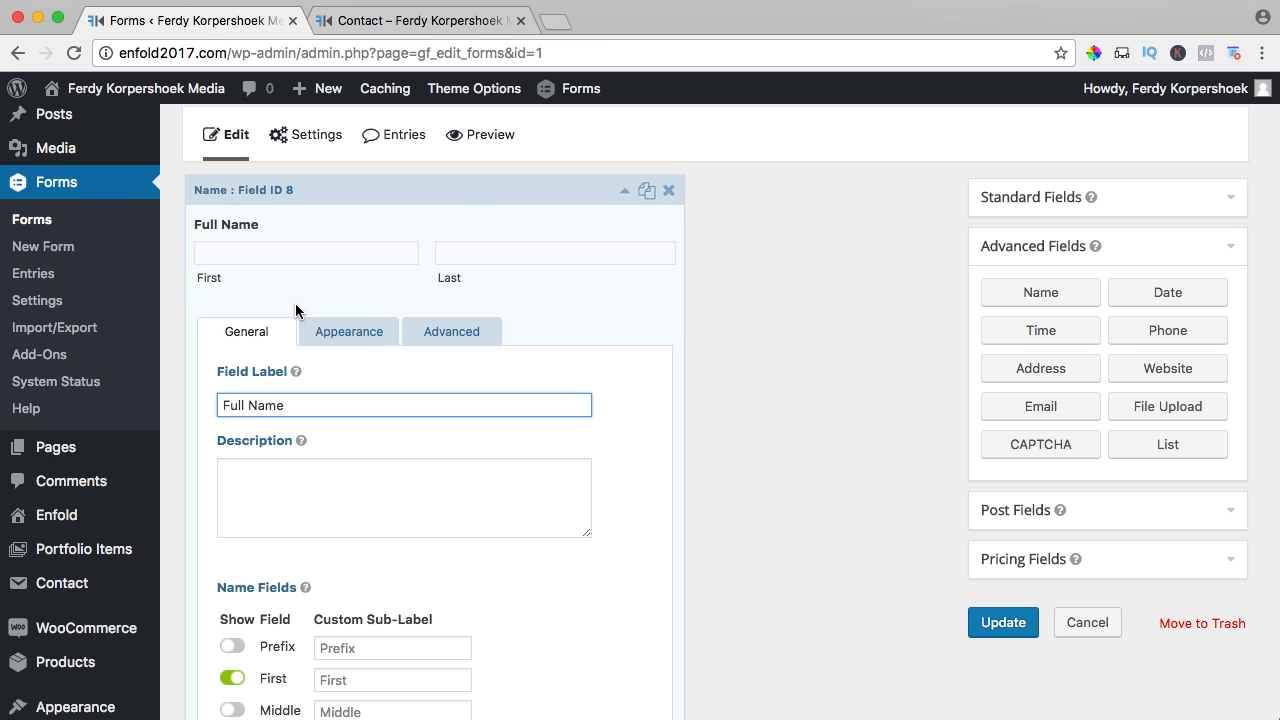
# - Keep only First and Last inputs and make the Full Name field required
pyautogui.scroll(-5, 295, 310)
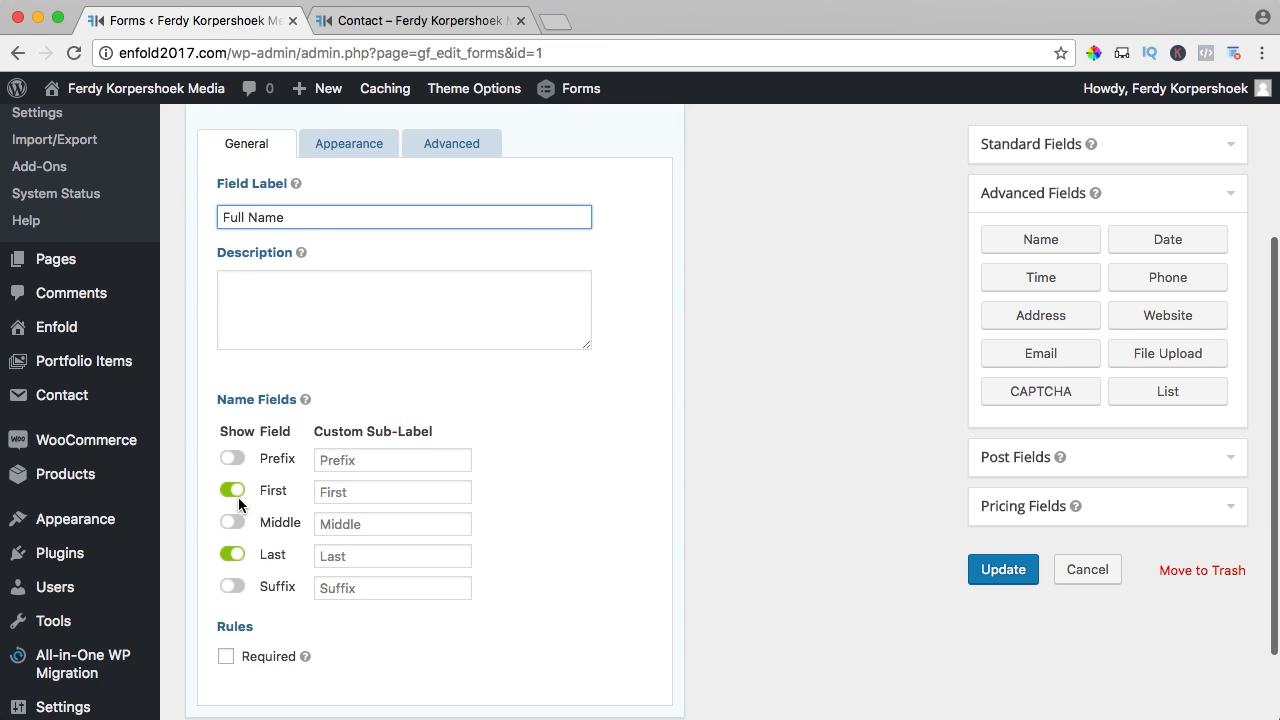
pyautogui.click(233, 522)
pyautogui.scroll(8, 291, 463)
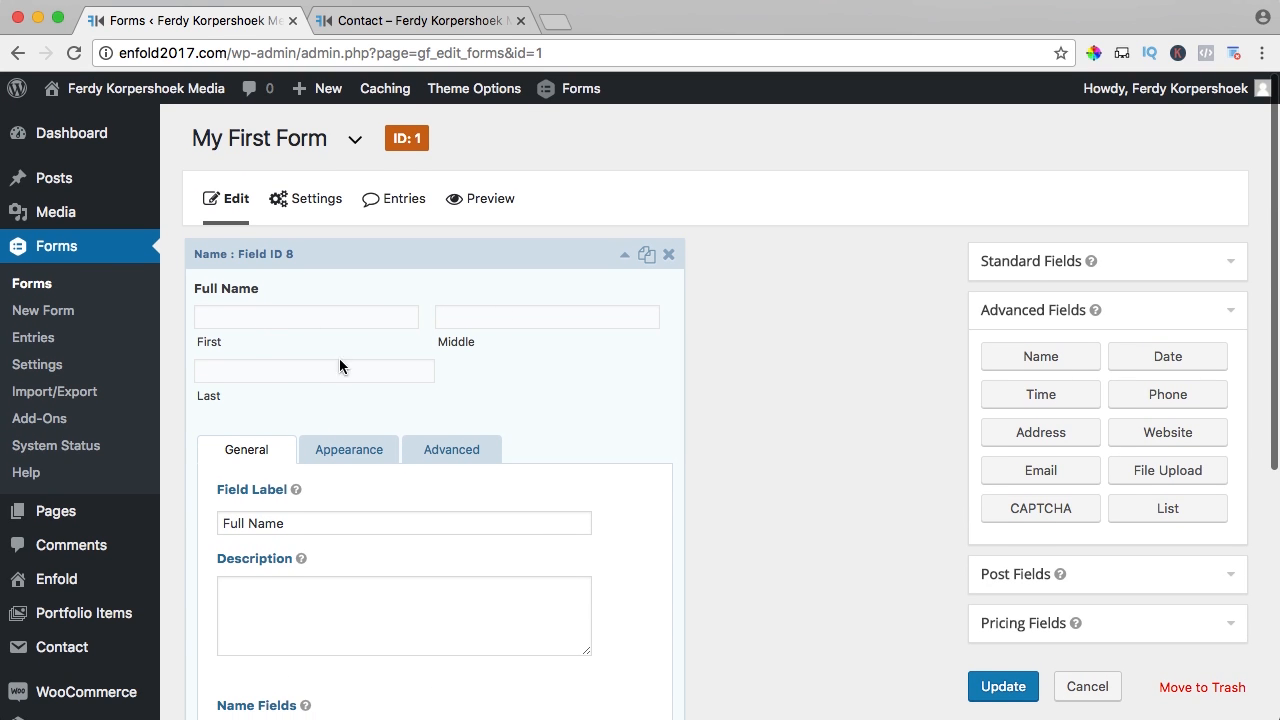
pyautogui.scroll(-9, 306, 376)
pyautogui.click(233, 474)
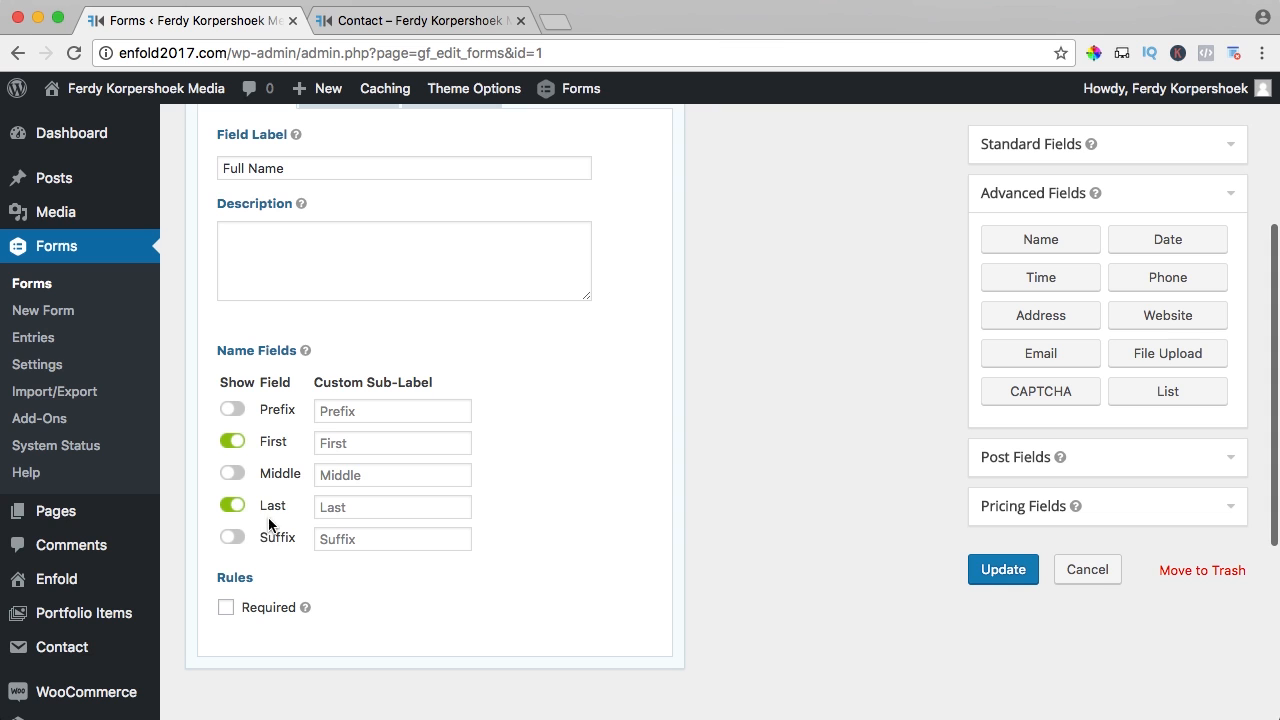
pyautogui.click(226, 613)
pyautogui.scroll(5, 337, 528)
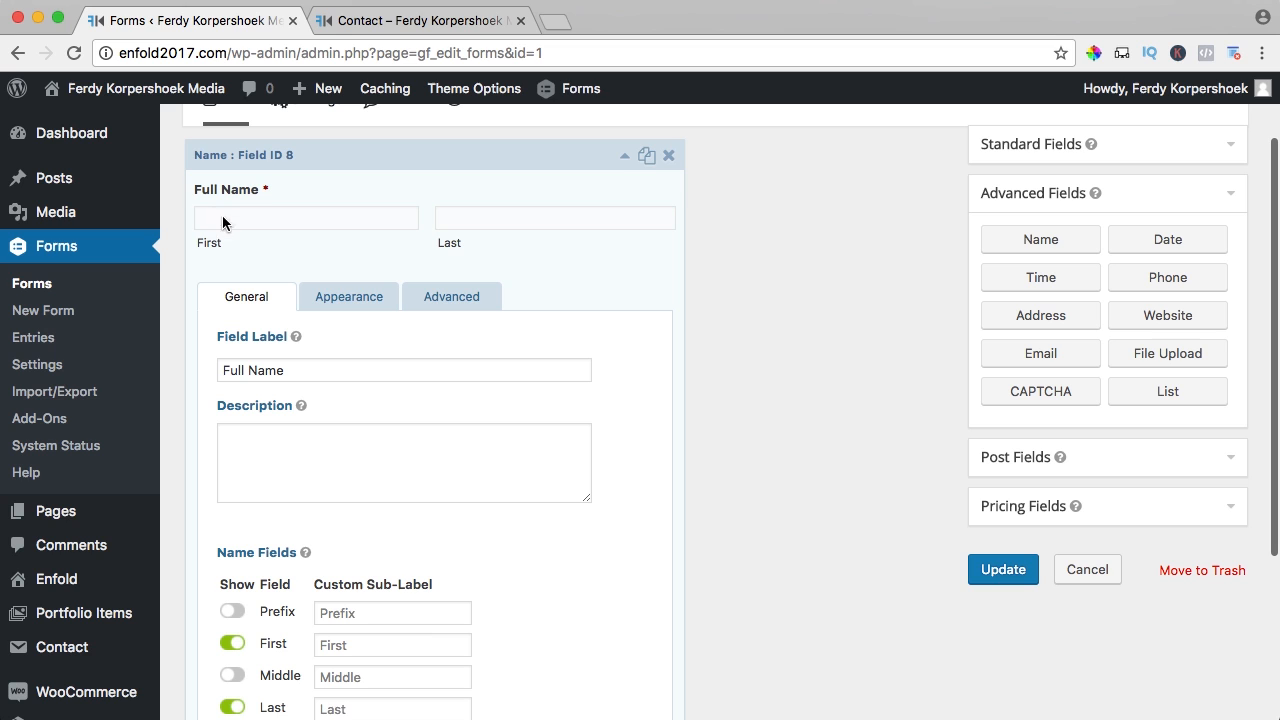
pyautogui.click(351, 302)
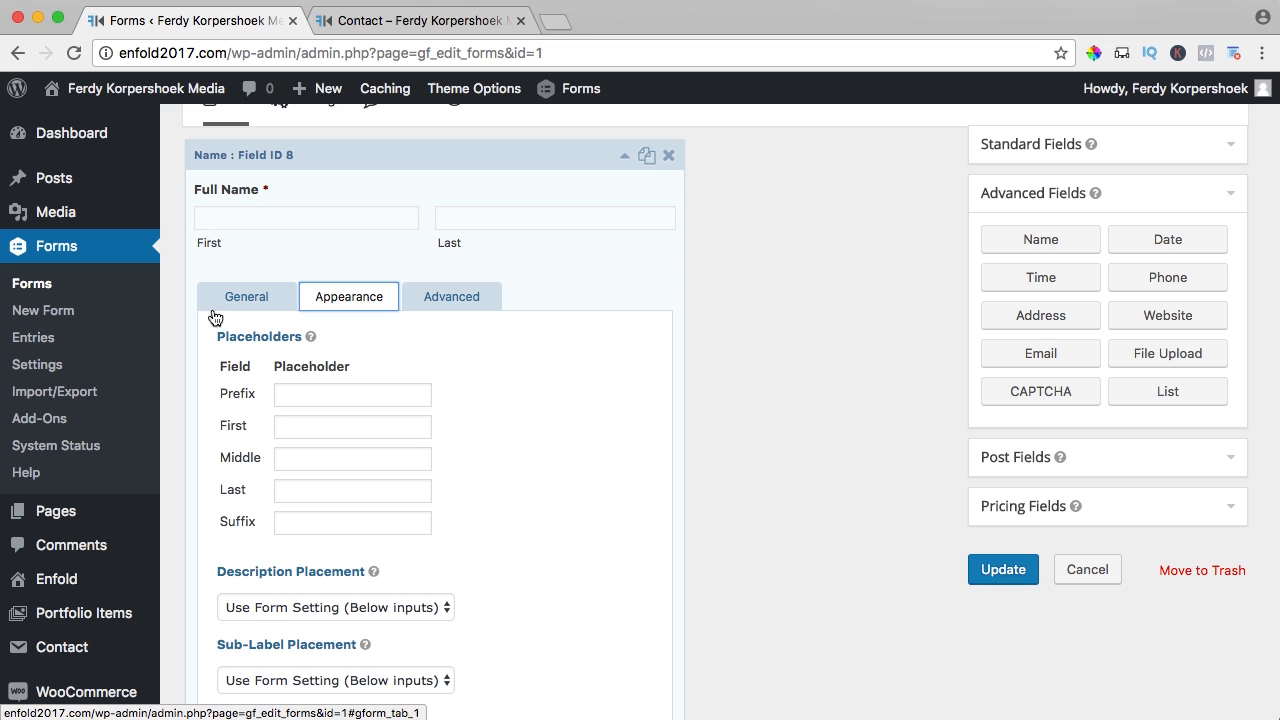
# - Clear the First and Last placeholder texts of the Full Name field
pyautogui.click(284, 427)
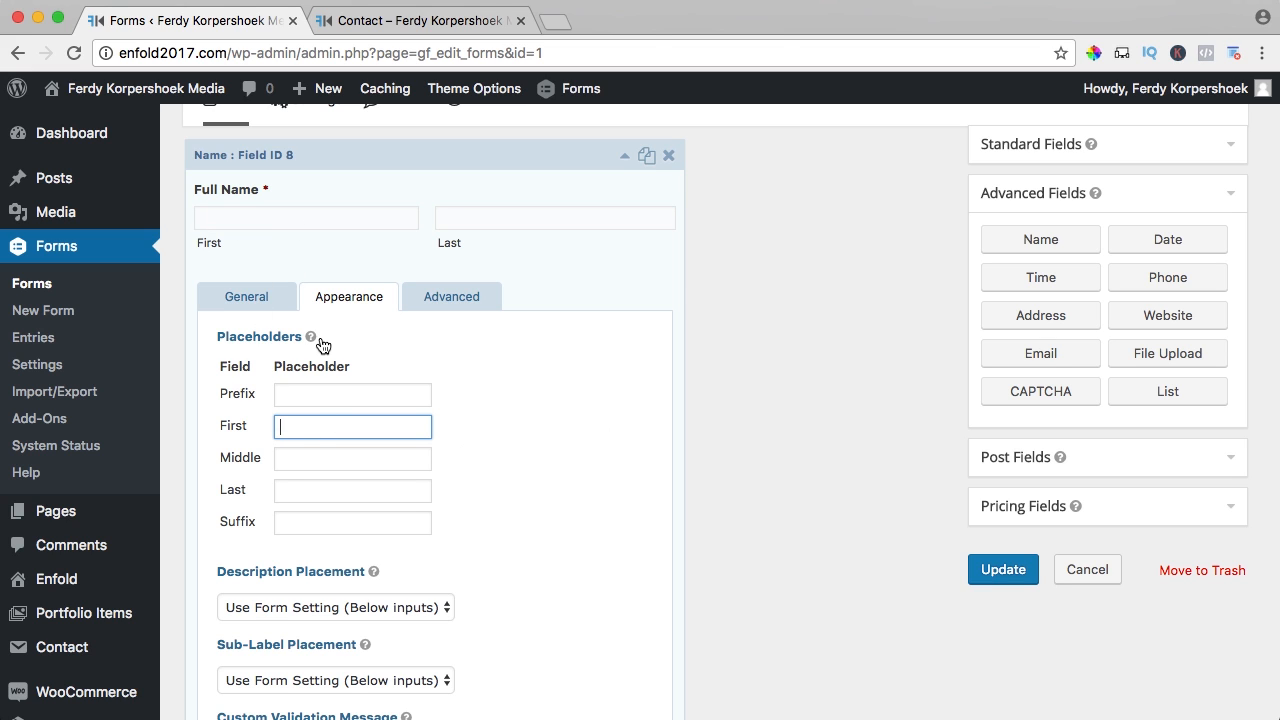
pyautogui.write('First name')
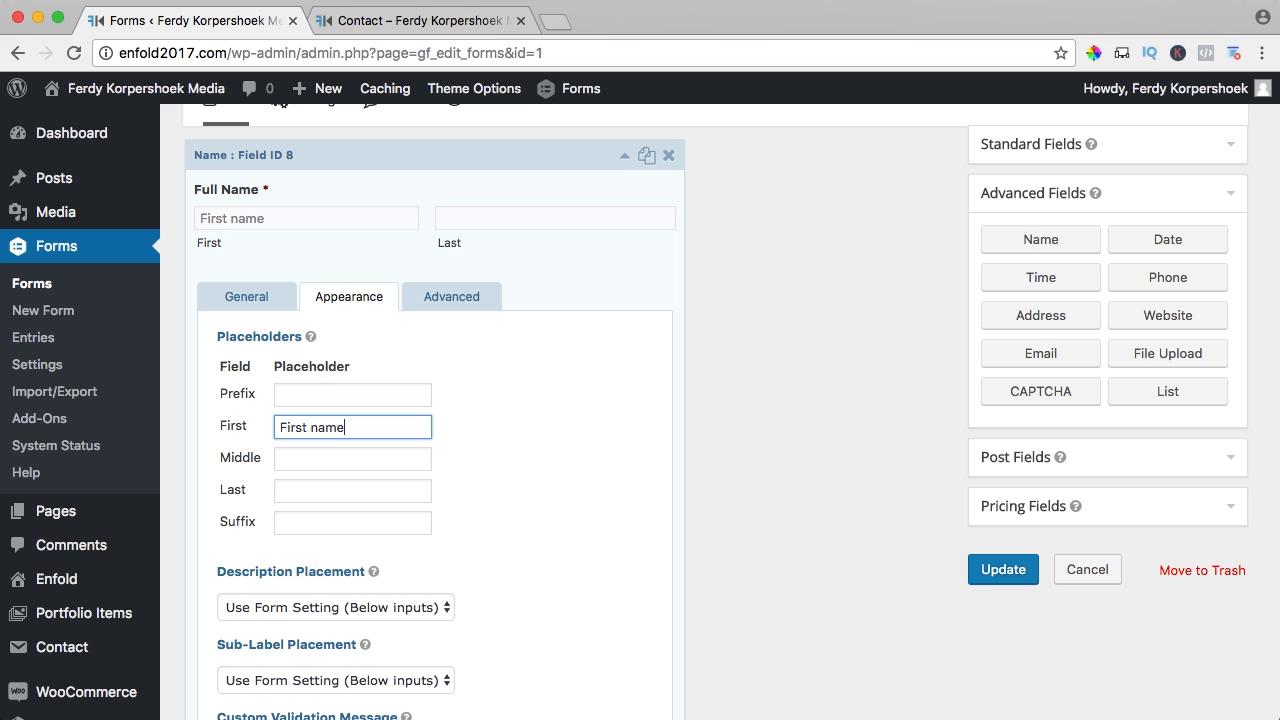
pyautogui.click(307, 492)
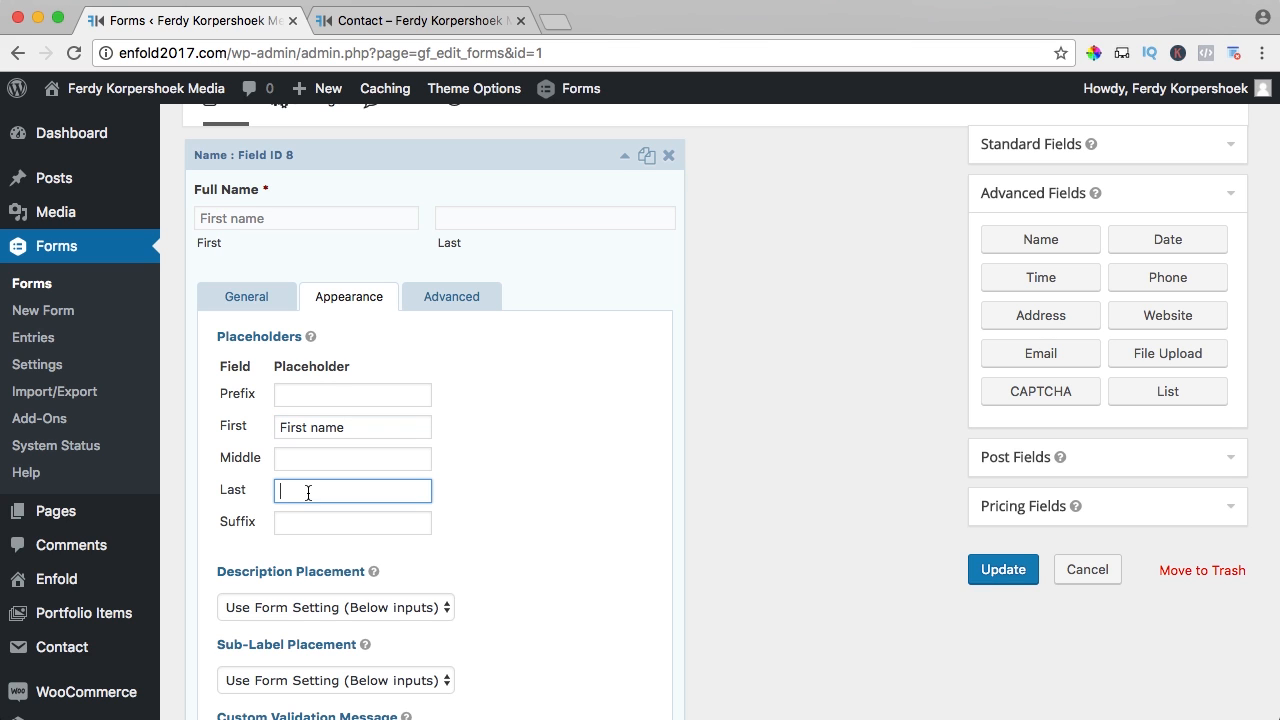
pyautogui.scroll(-2, 342, 364)
pyautogui.click(342, 364)
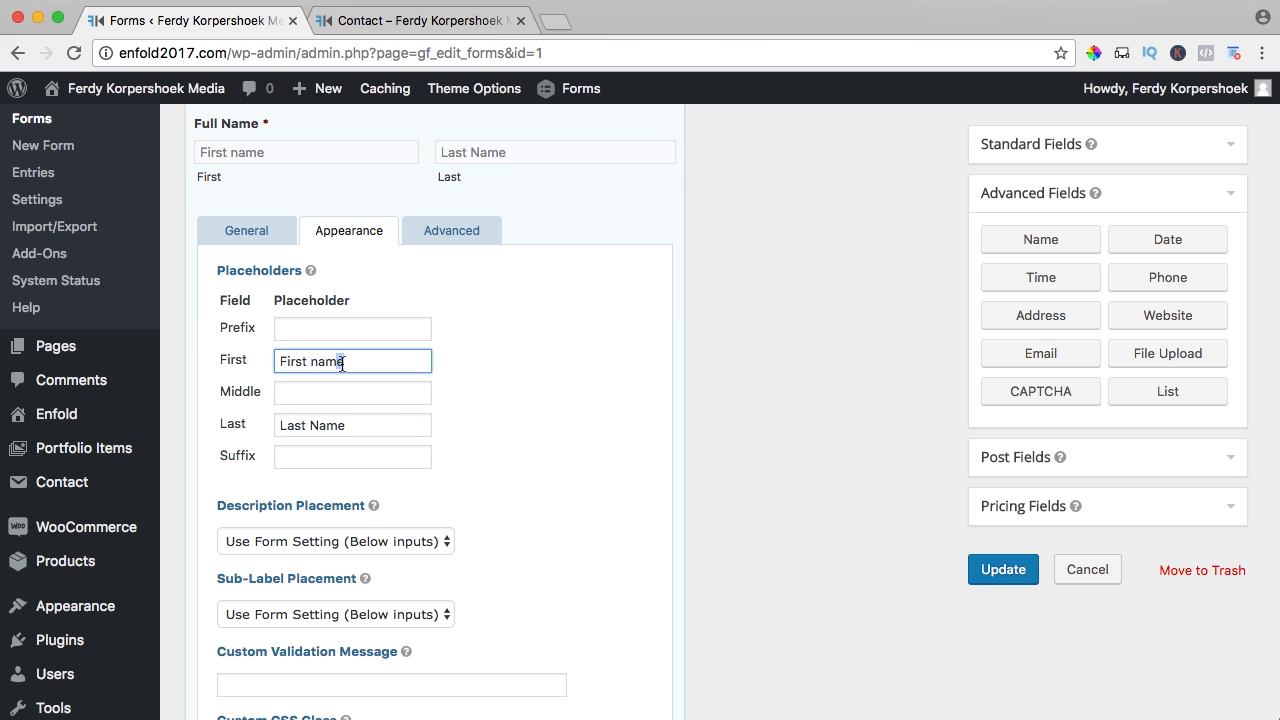
pyautogui.press('super+a')
pyautogui.press('BackSpace')
pyautogui.click(329, 425)
pyautogui.press('super+a')
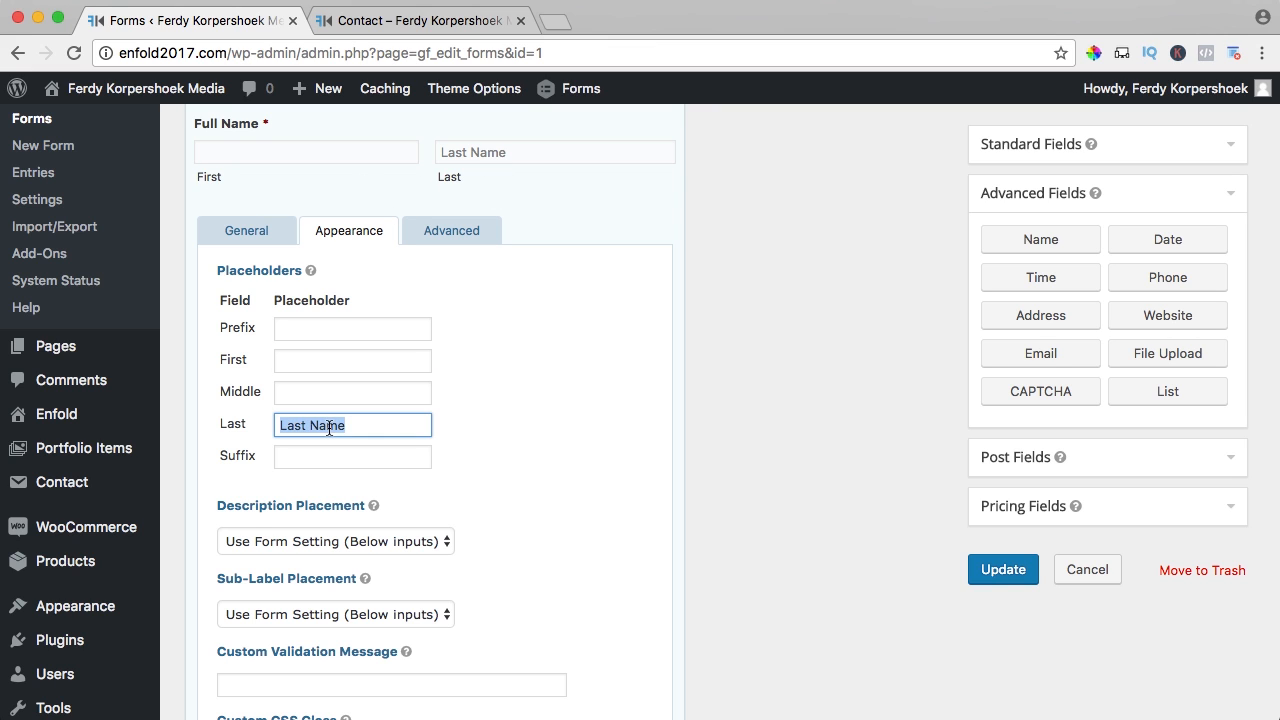
pyautogui.press('BackSpace')
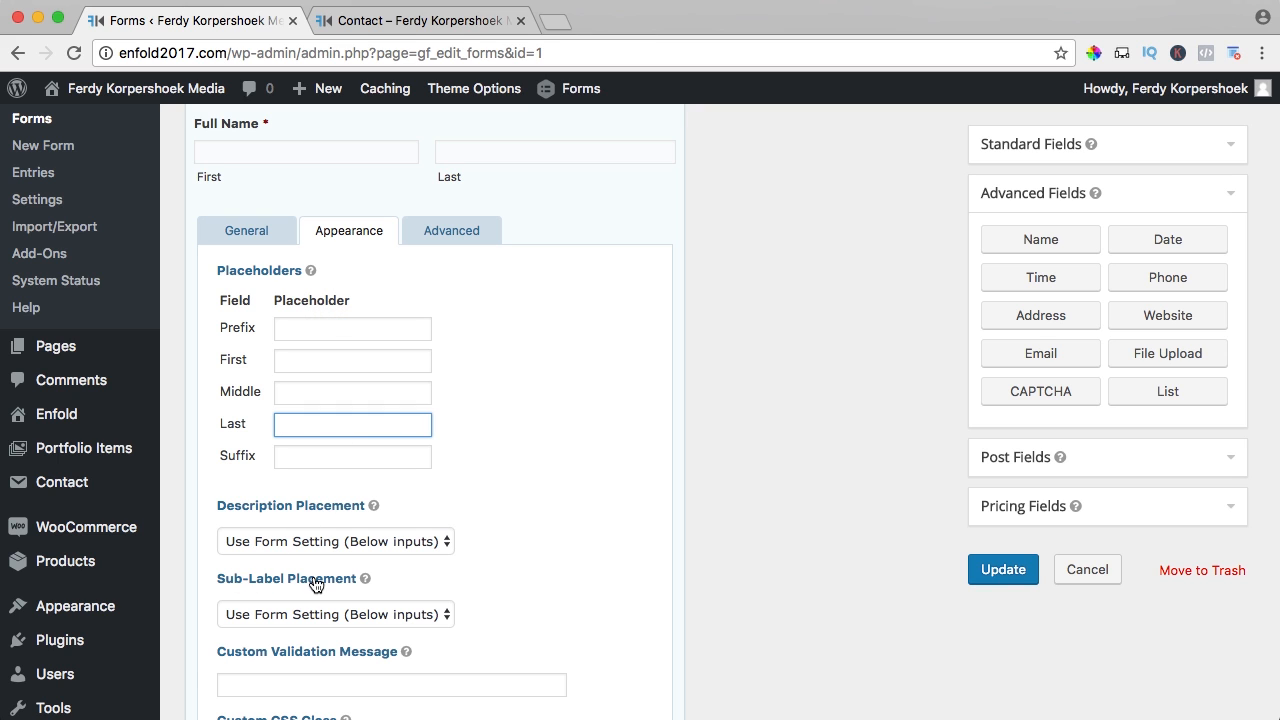
# - Keep the Full Name sub-label placement as 'Above inputs'
pyautogui.click(314, 622)
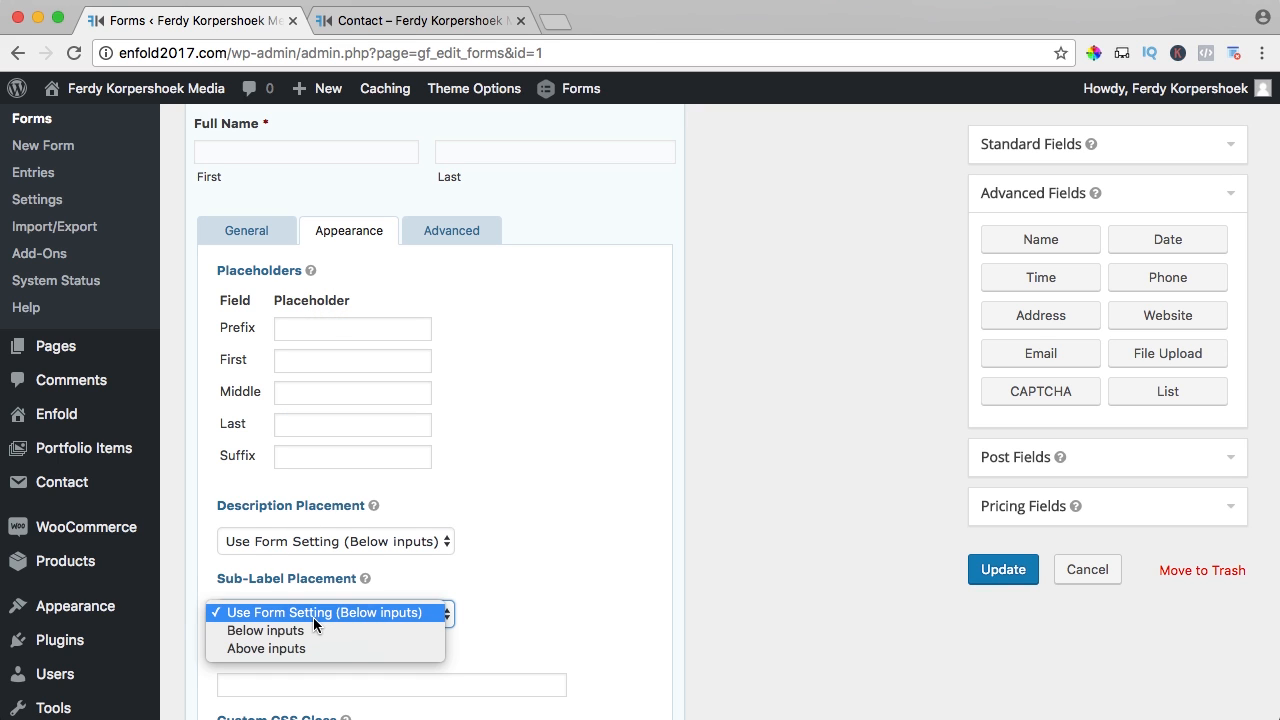
pyautogui.click(263, 654)
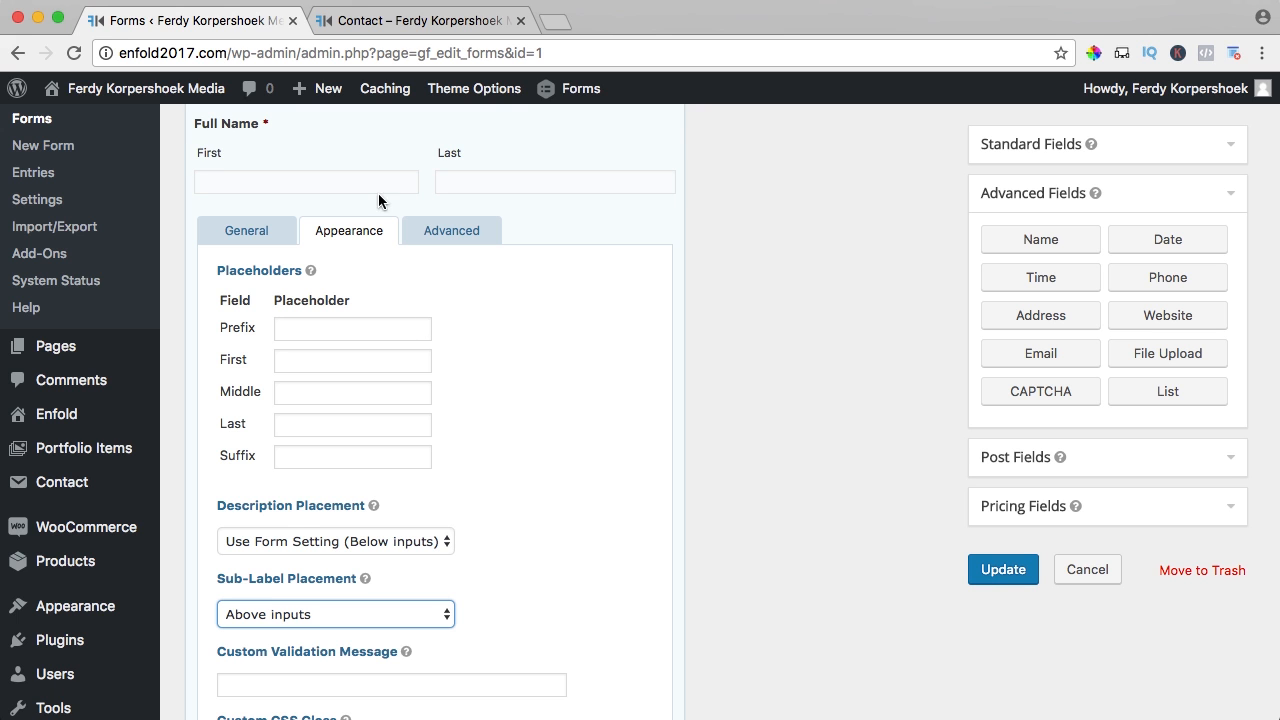
pyautogui.scroll(-5, 359, 222)
pyautogui.scroll(10, 359, 222)
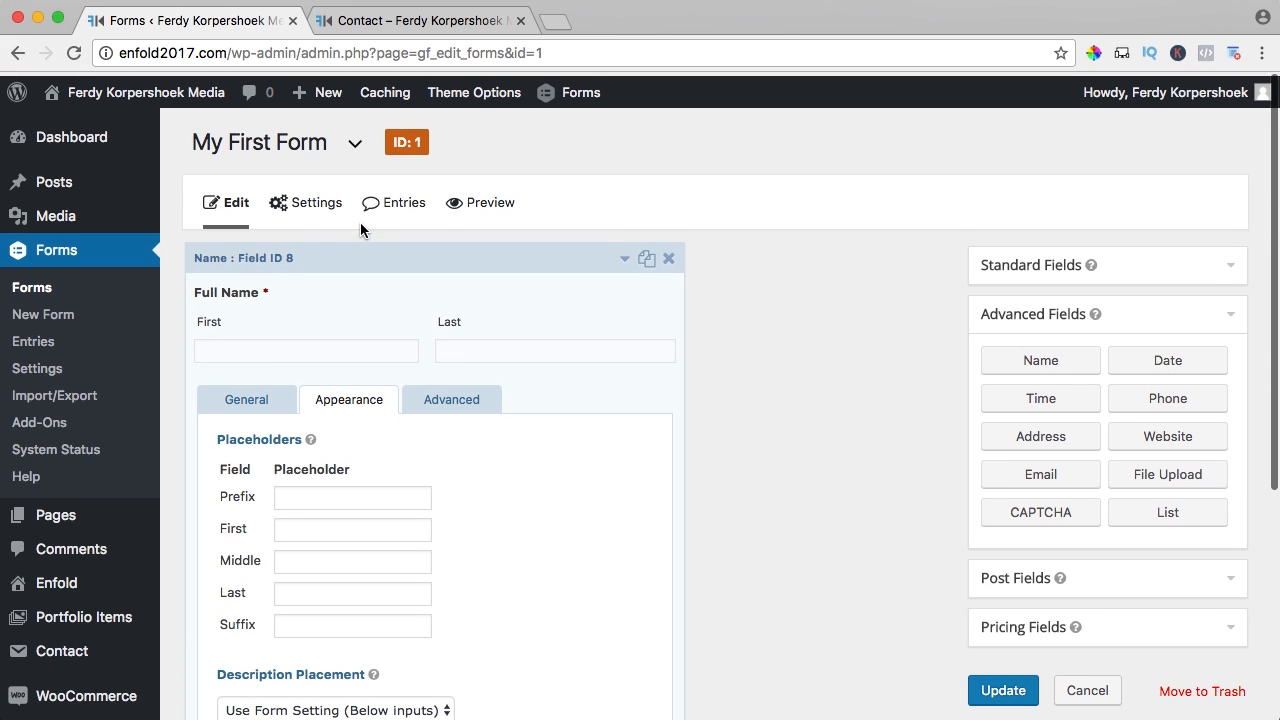
# - Collapse the Full Name field and add an Email field below it
pyautogui.click(624, 255)
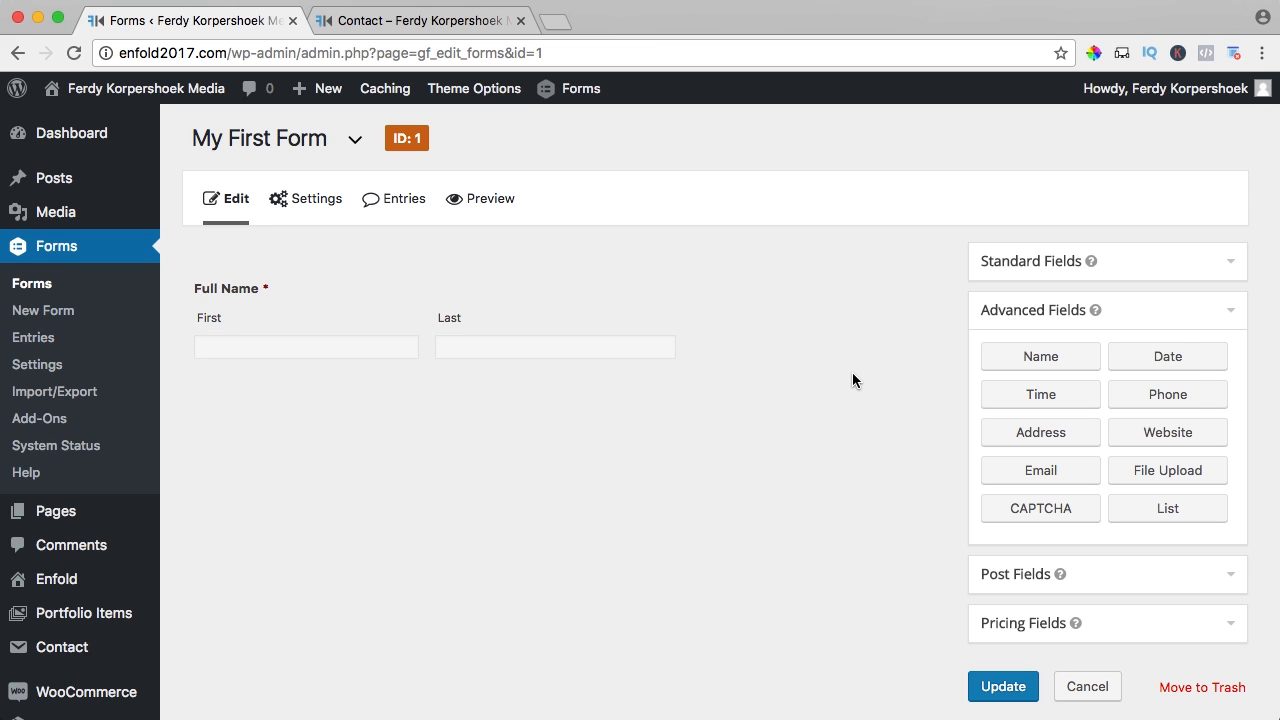
pyautogui.scroll(-1, 871, 366)
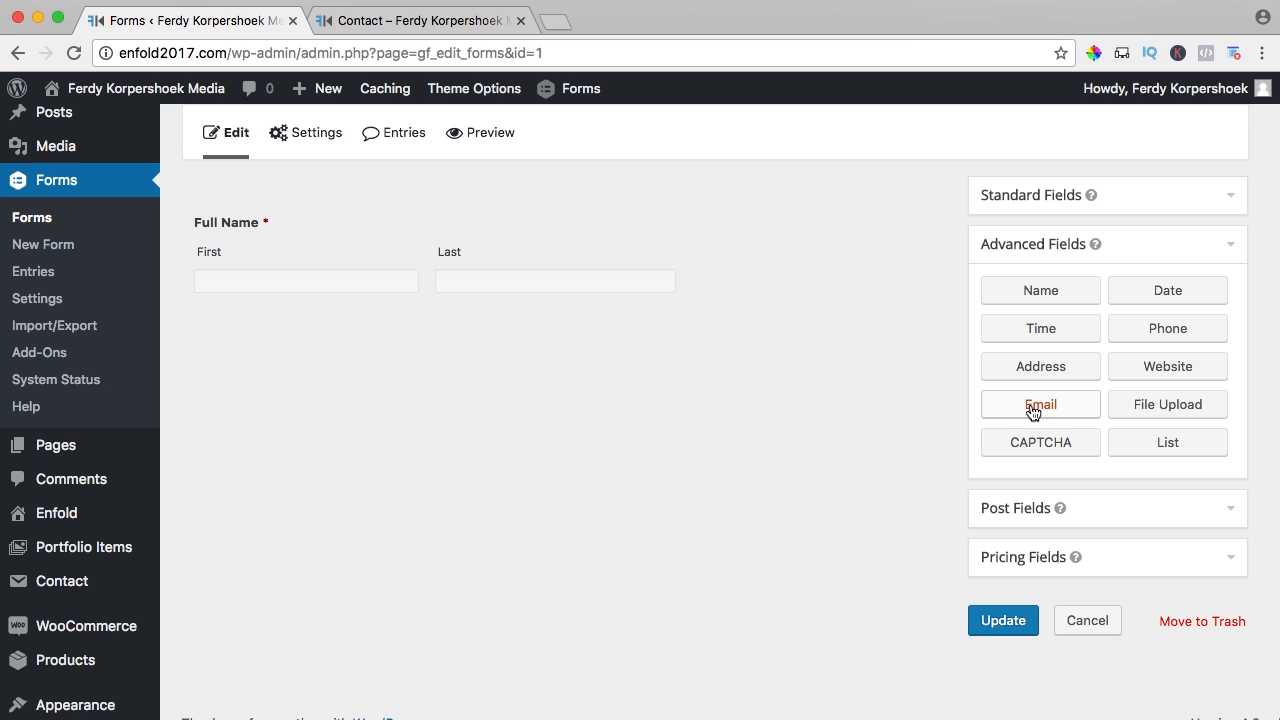
pyautogui.moveTo(1034, 412); pyautogui.dragTo(312, 312)
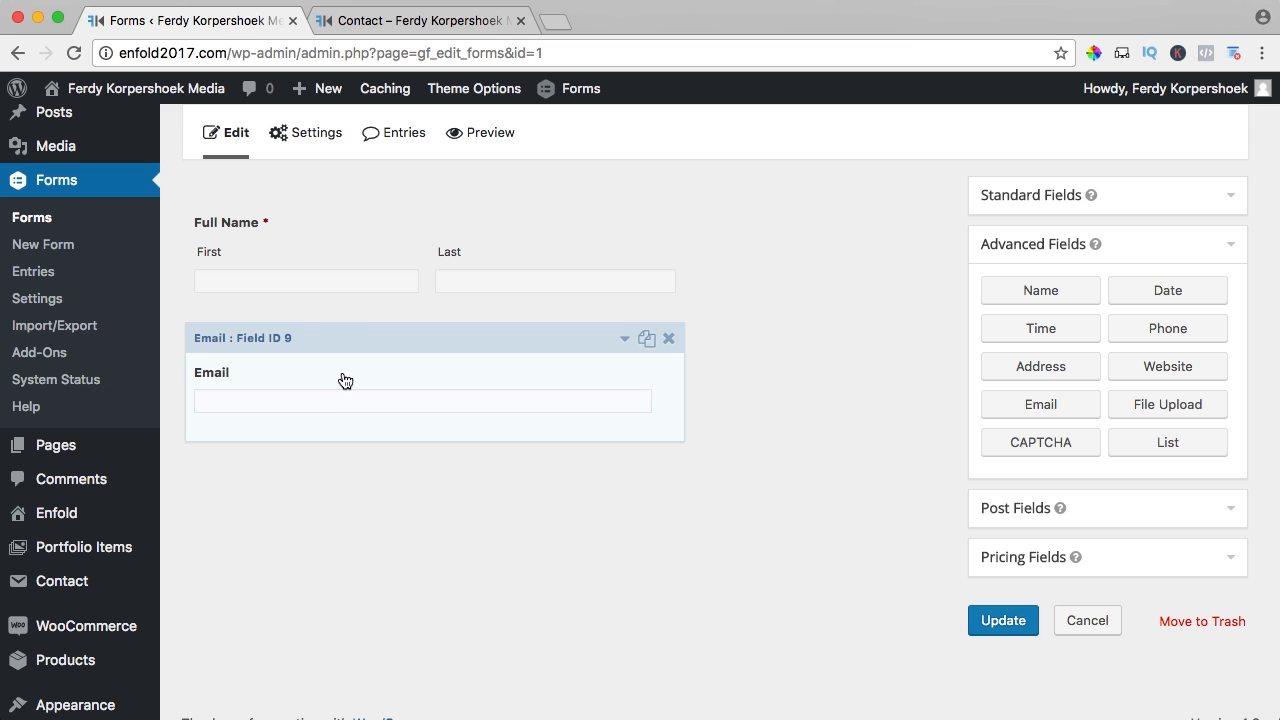
# - Leave the Email field's description empty
pyautogui.click(343, 379)
pyautogui.scroll(-2, 346, 380)
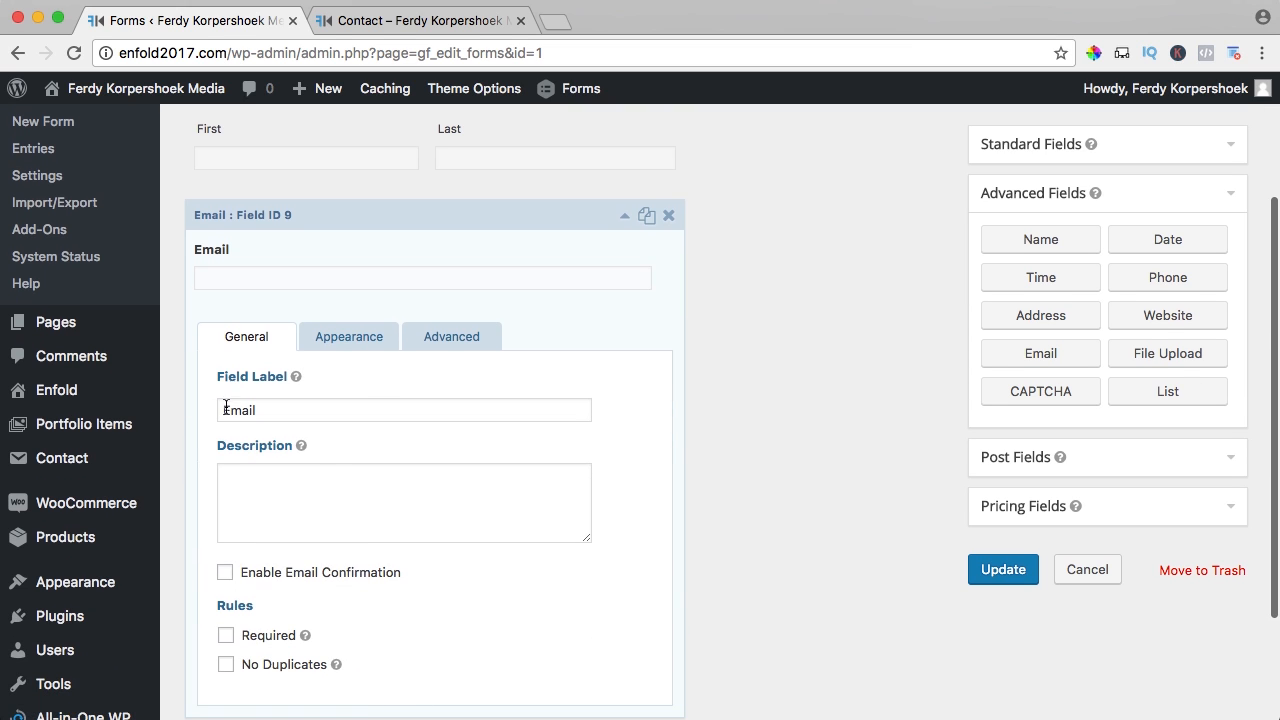
pyautogui.click(334, 485)
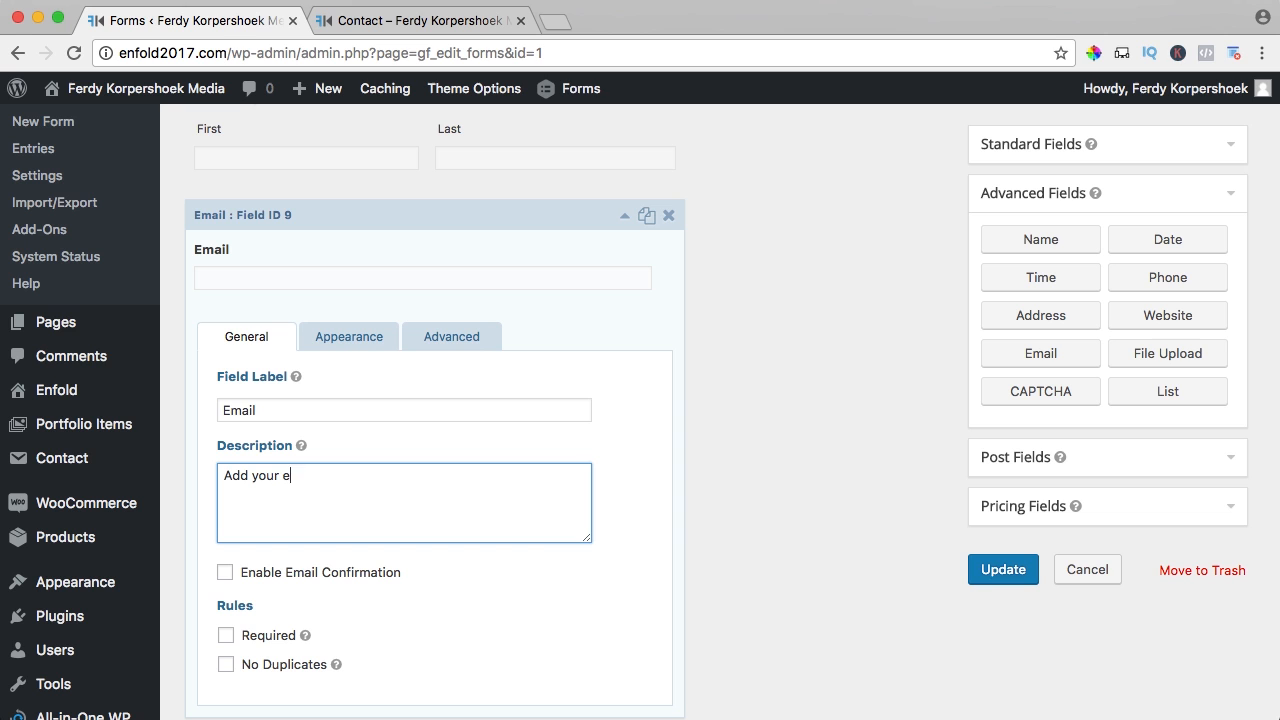
pyautogui.press('Tab')
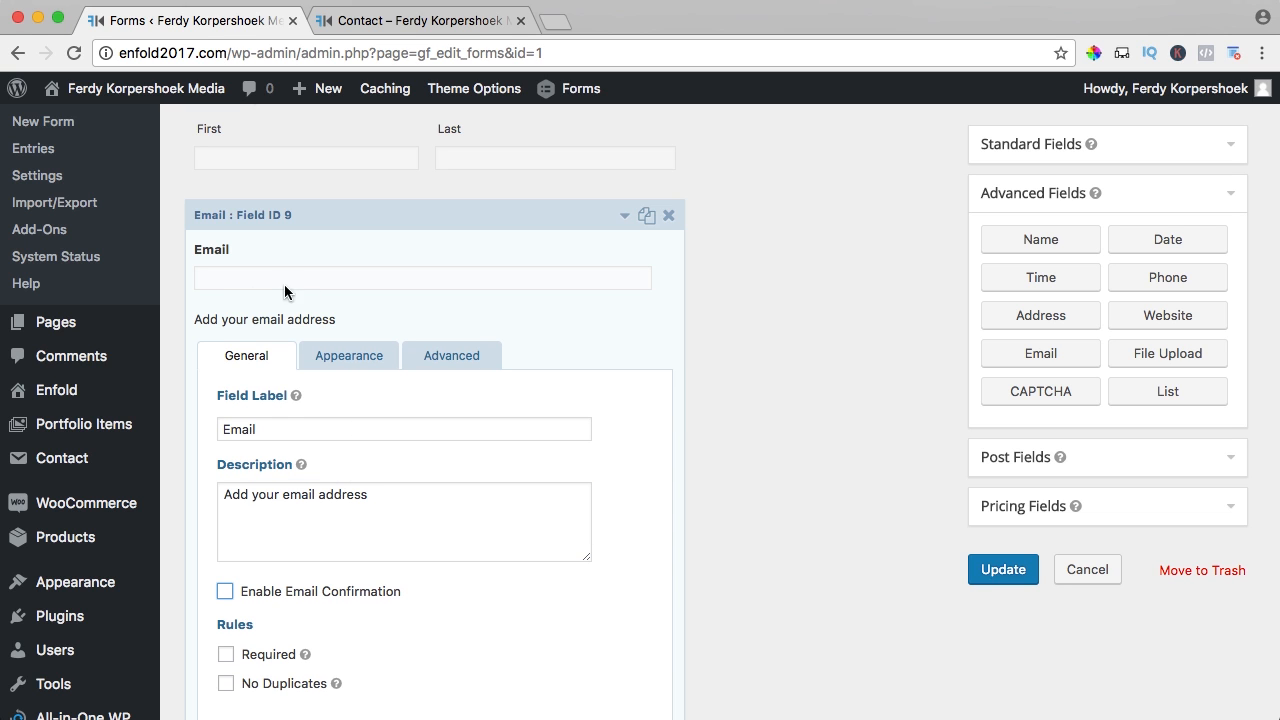
pyautogui.click(259, 519)
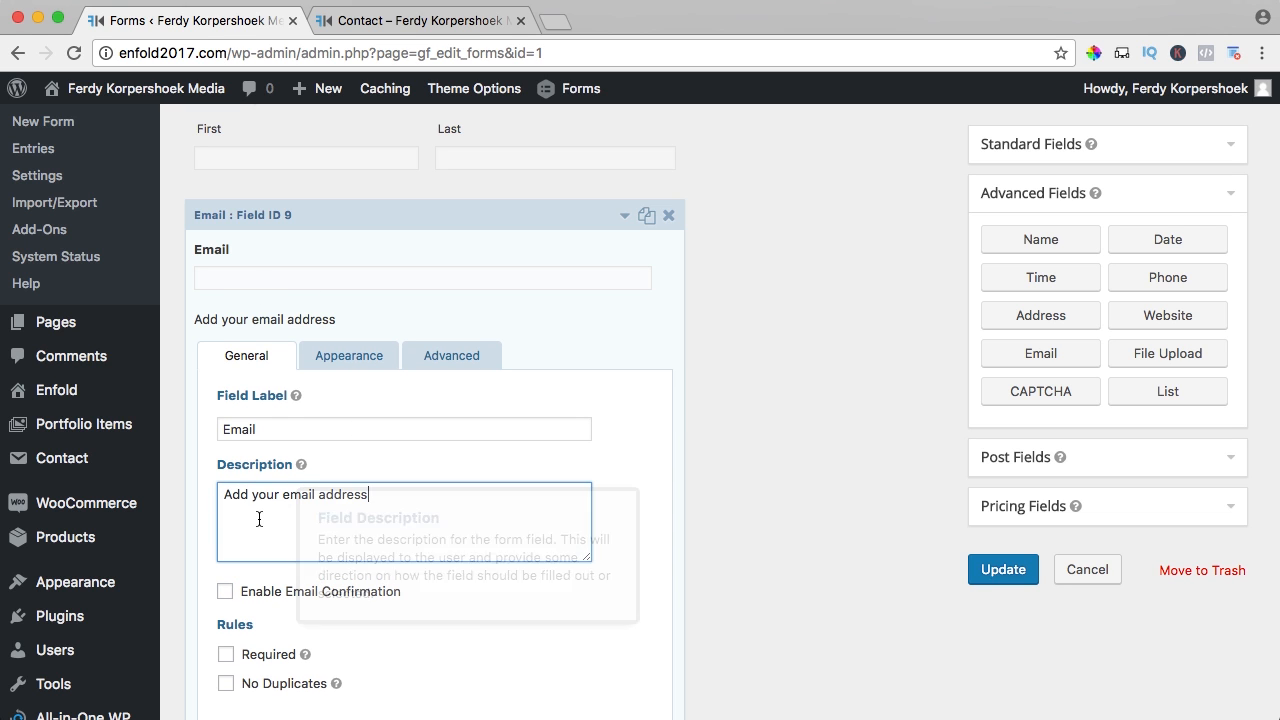
pyautogui.press('super+a')
pyautogui.press('BackSpace')
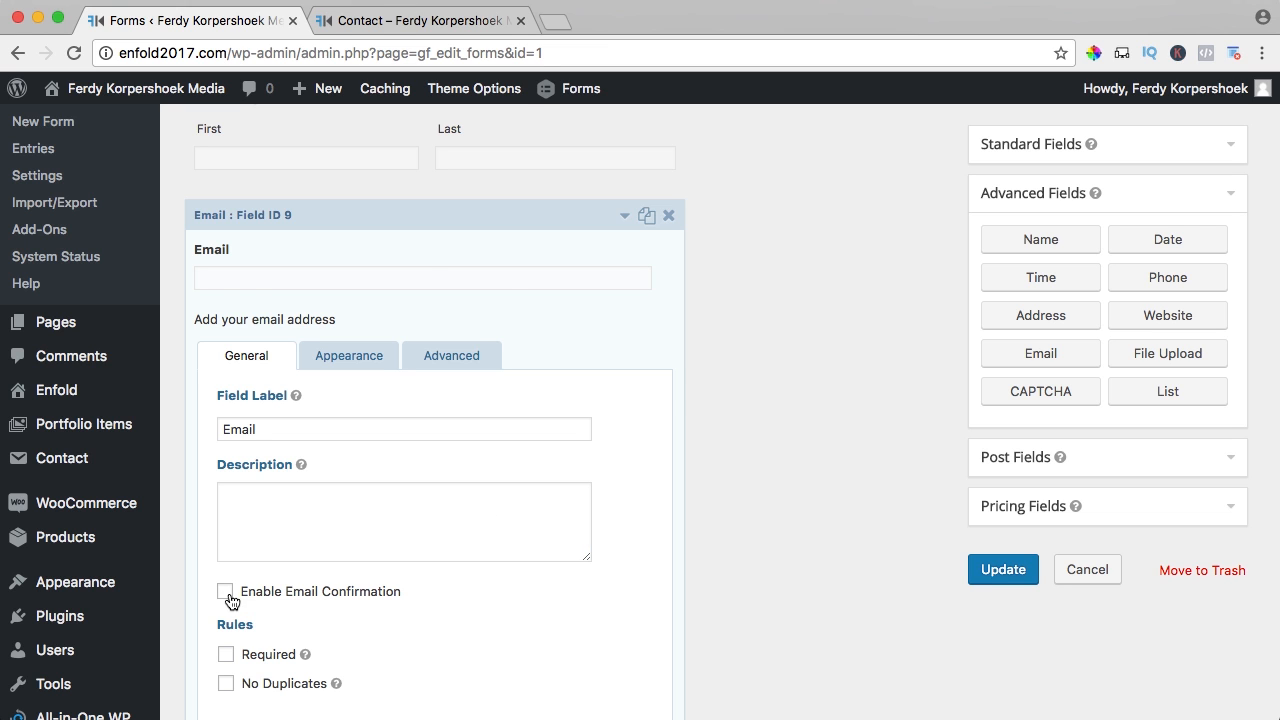
# - Keep email confirmation off and make the Email field required
pyautogui.click(225, 591)
pyautogui.scroll(-5, 222, 598)
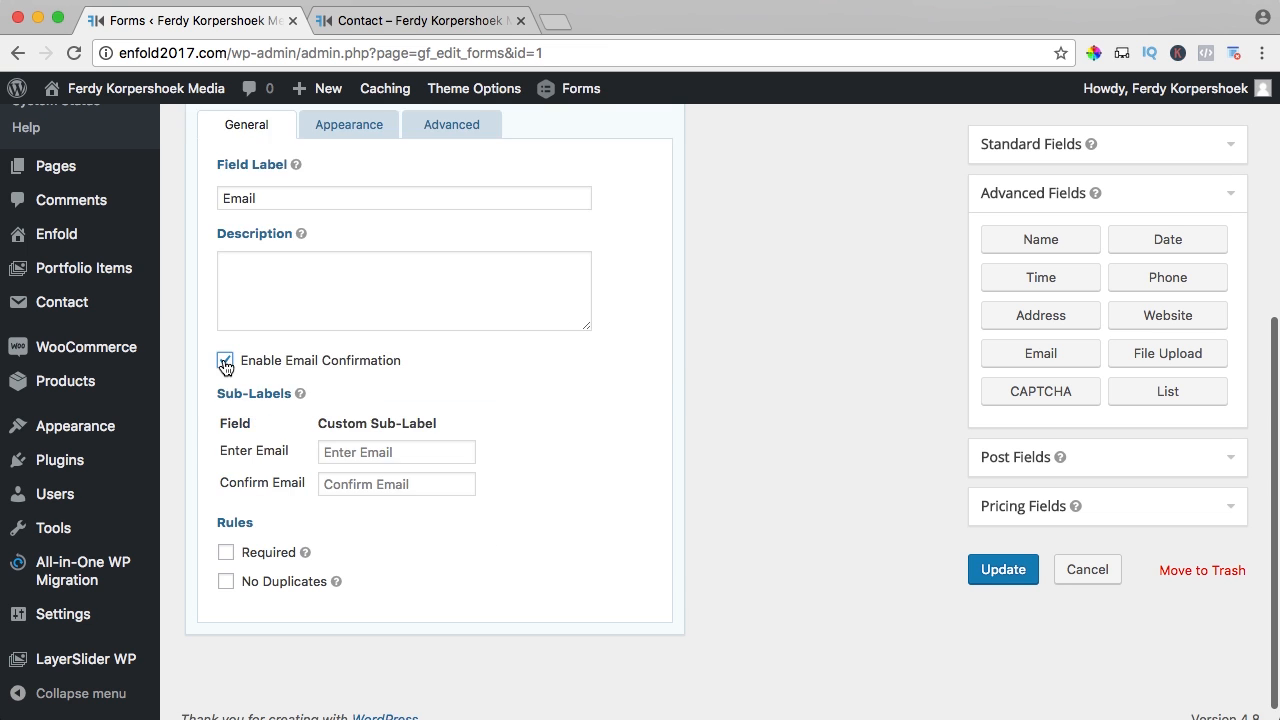
pyautogui.click(225, 361)
pyautogui.click(226, 536)
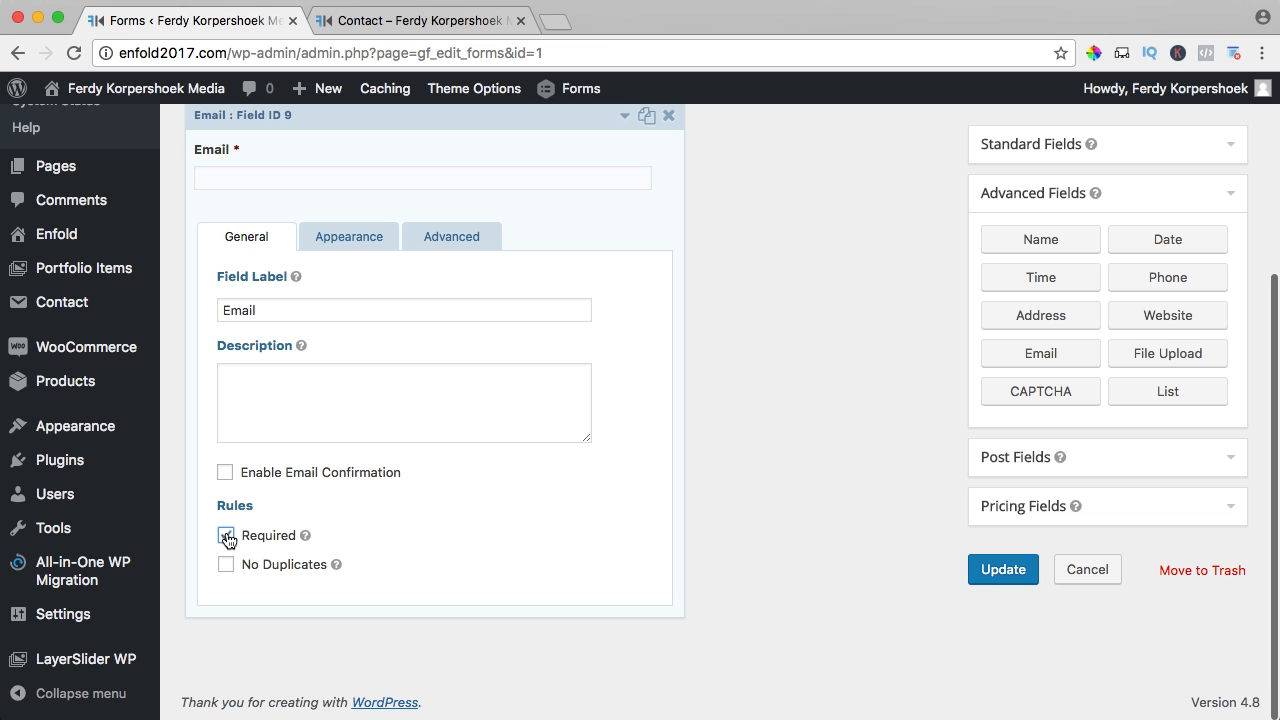
pyautogui.scroll(2, 315, 438)
pyautogui.click(623, 215)
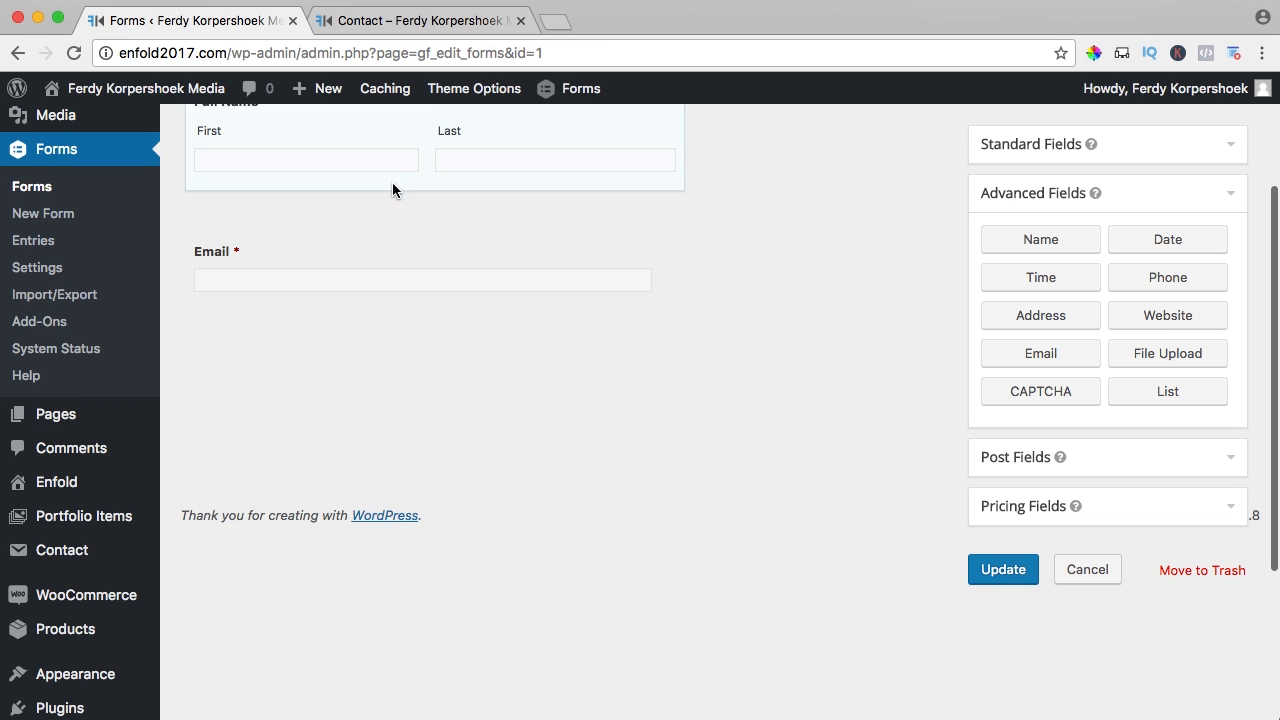
pyautogui.scroll(1, 330, 250)
# - Add a Phone field and a Paragraph Text field below it
pyautogui.click(1159, 290)
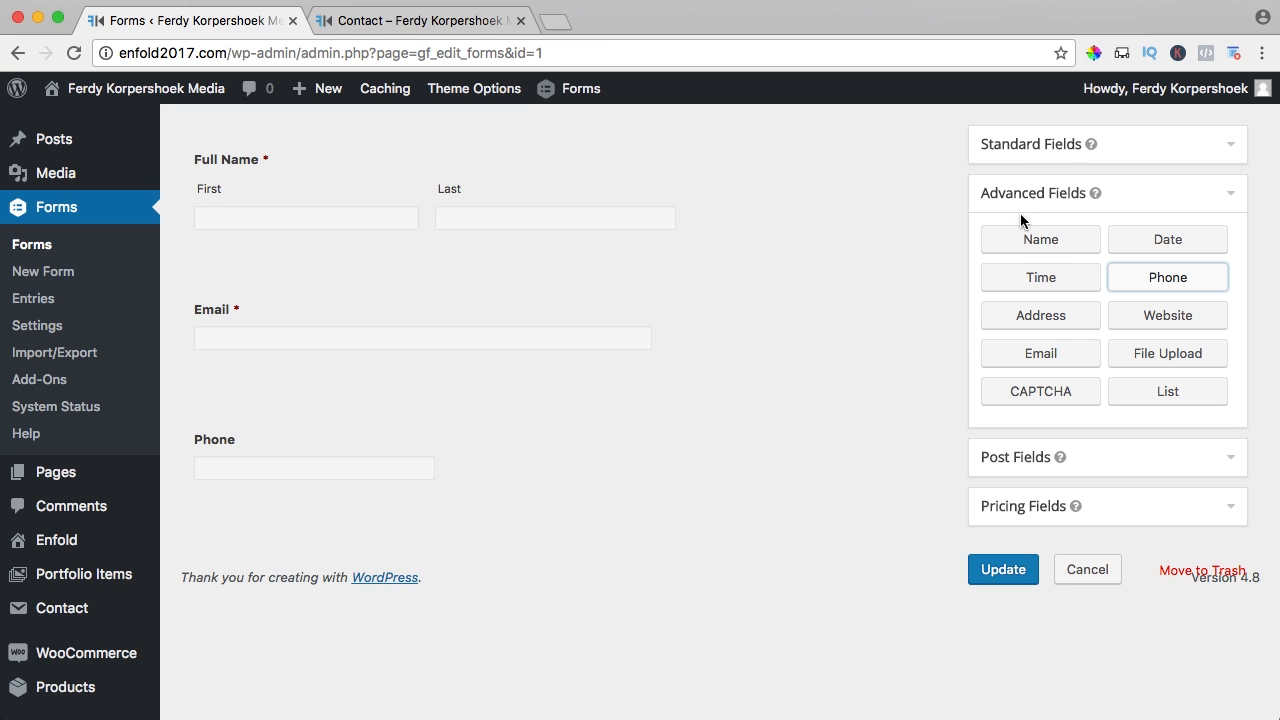
pyautogui.click(1047, 155)
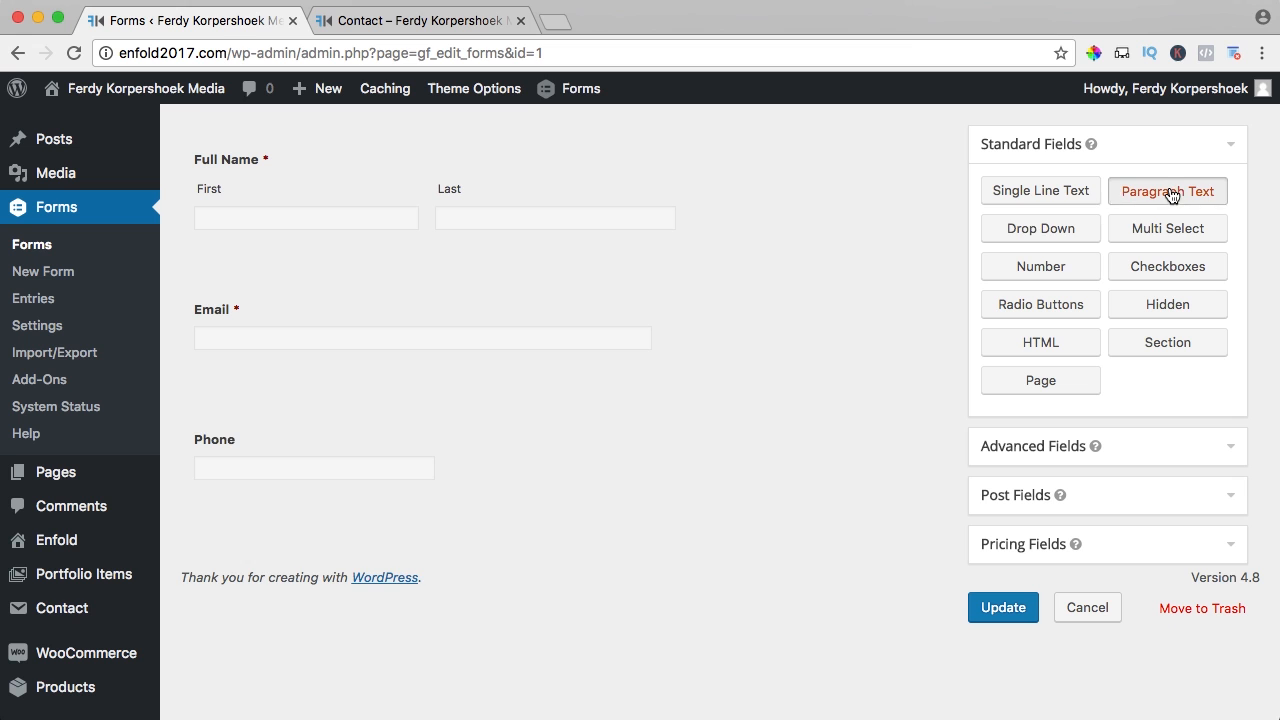
pyautogui.moveTo(1172, 195); pyautogui.dragTo(306, 516)
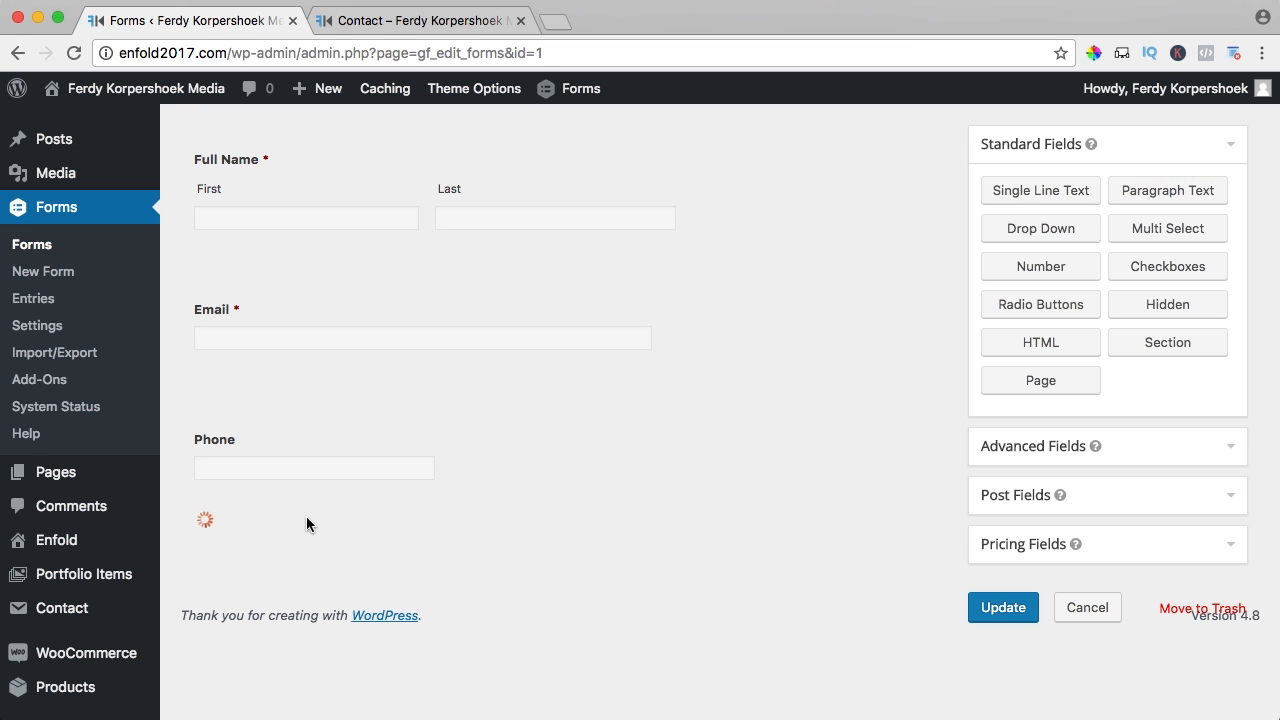
# - Remove the paragraph field's label and give it the placeholder 'Type your message'
pyautogui.scroll(-3, 464, 502)
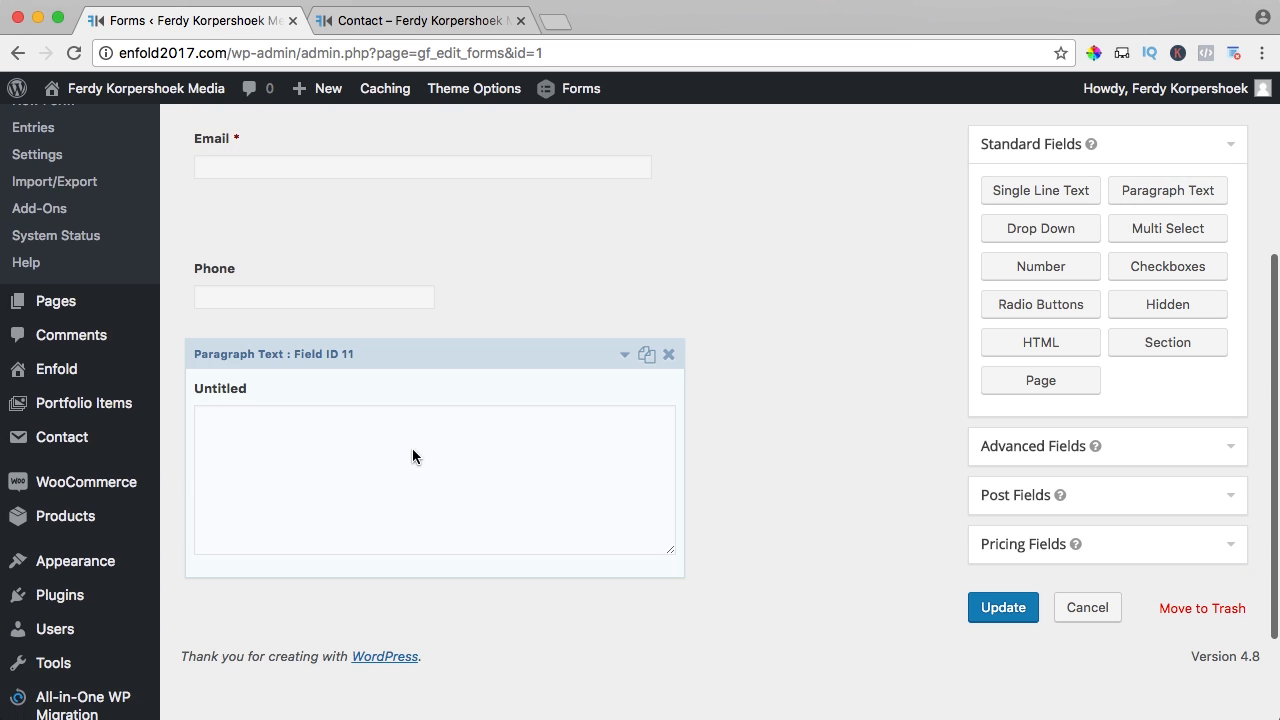
pyautogui.click(379, 451)
pyautogui.doubleClick(346, 532)
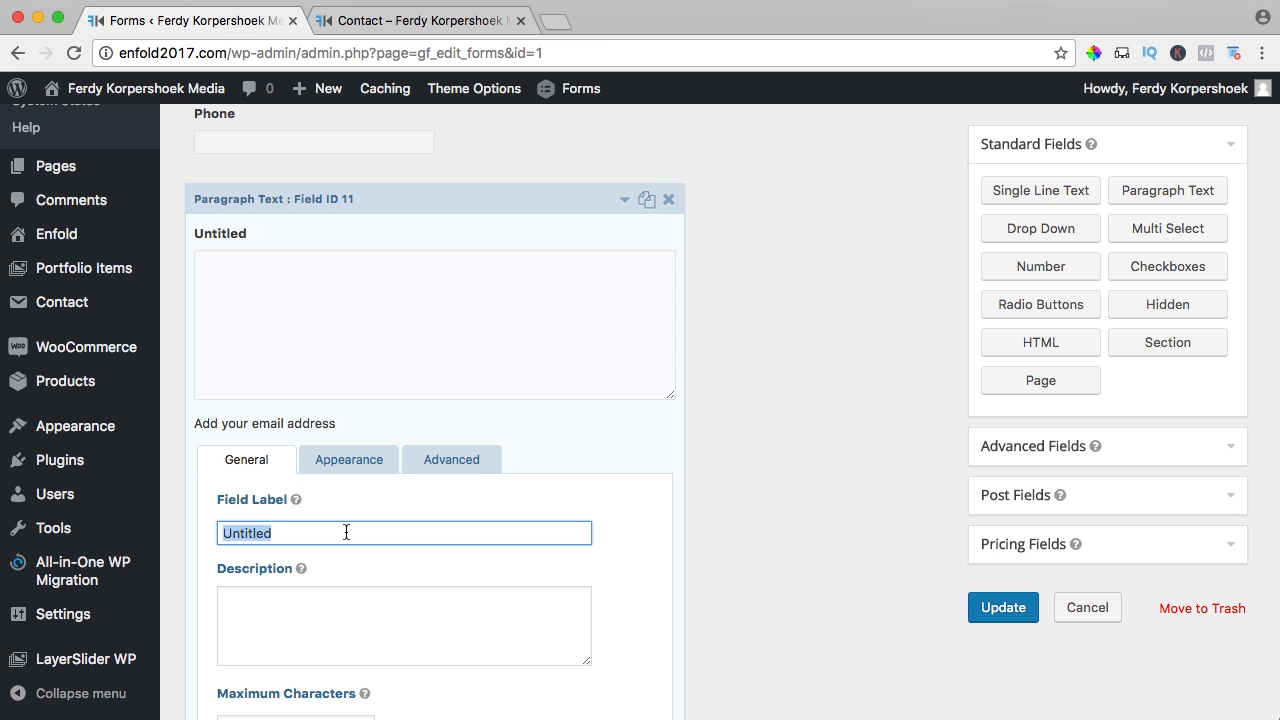
pyautogui.press('BackSpace')
pyautogui.scroll(-2, 341, 383)
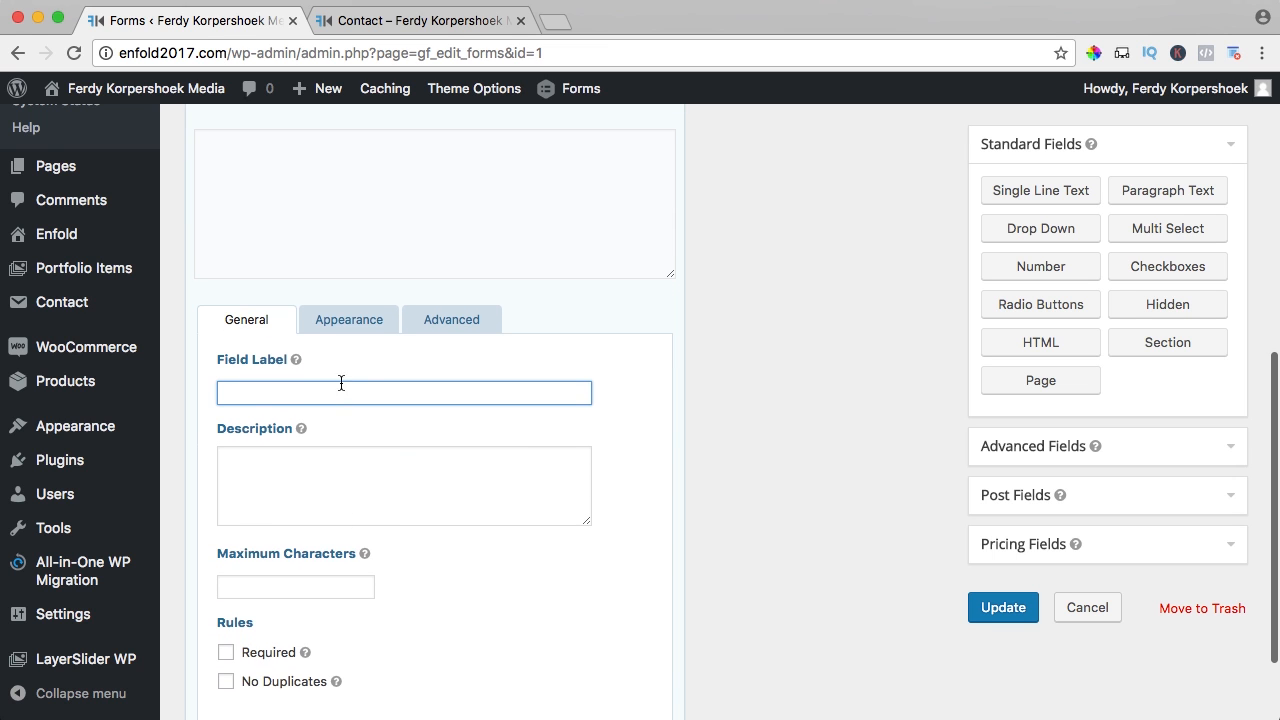
pyautogui.click(342, 322)
pyautogui.click(288, 394)
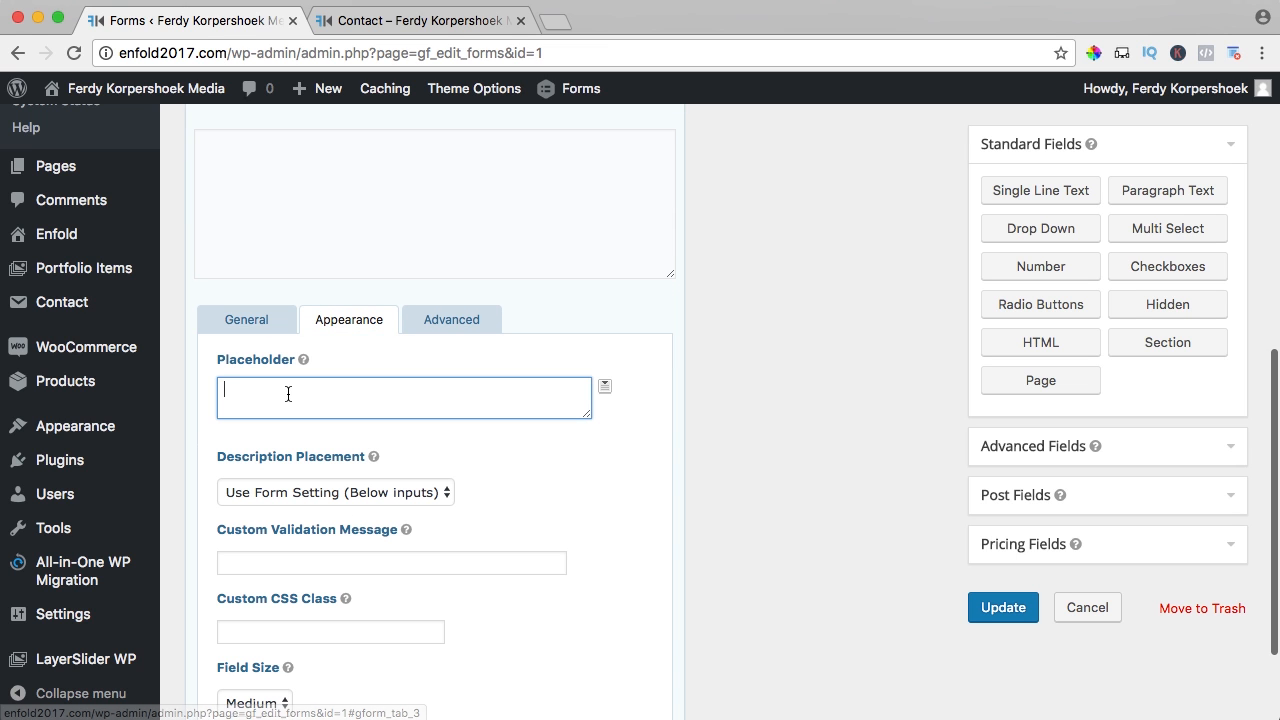
pyautogui.scroll(1, 289, 396)
pyautogui.write('pe ')
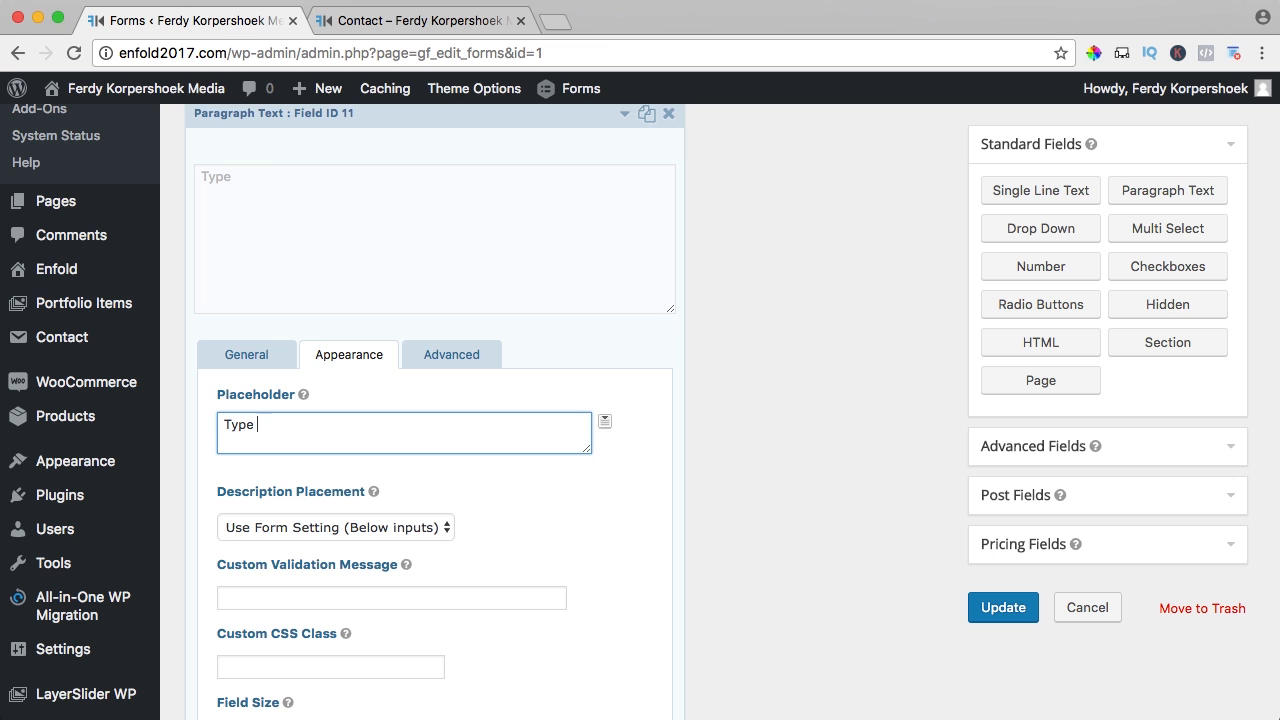
pyautogui.write('your message')
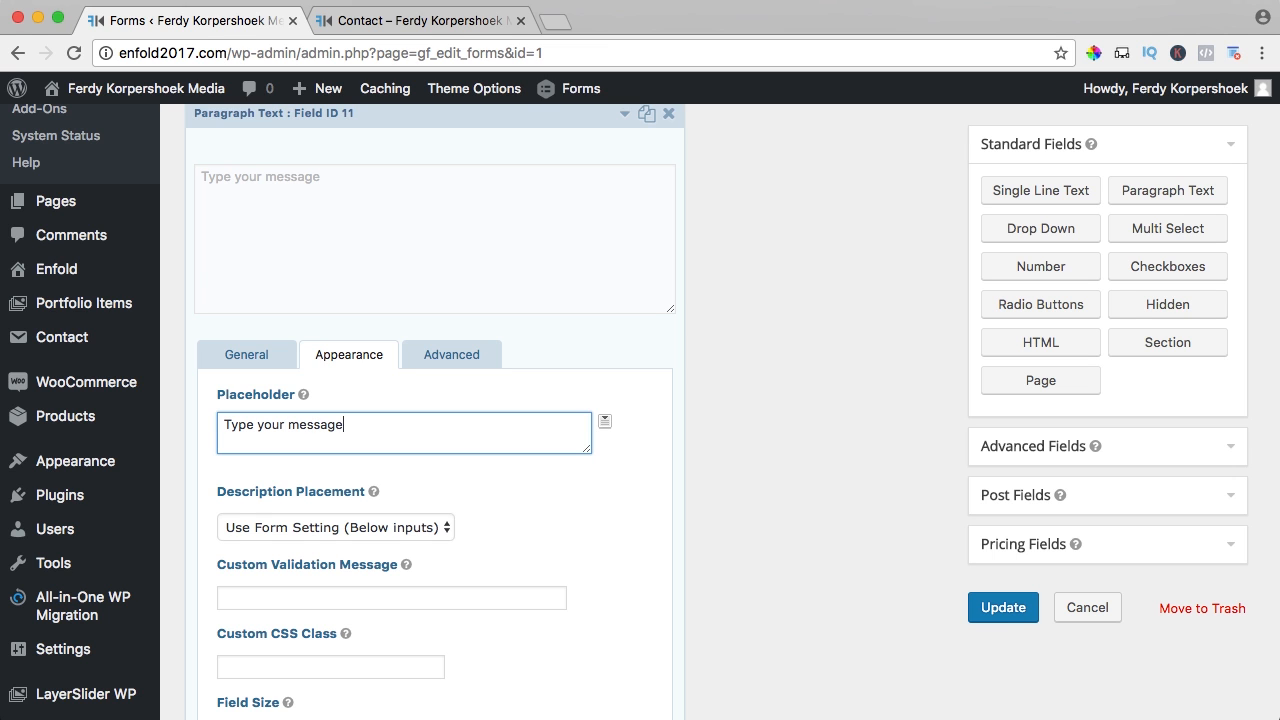
pyautogui.scroll(-4, 503, 543)
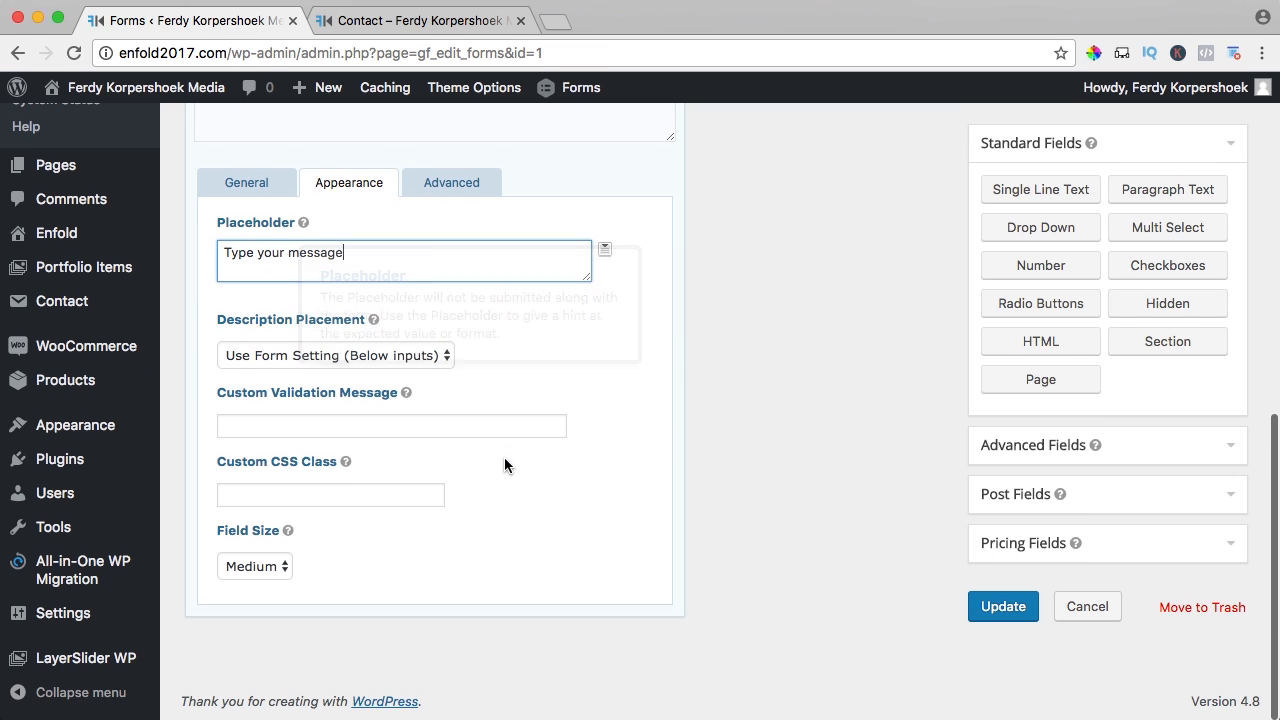
# - Save the form and reload the live Contact page to check Full Name, Email, Phone and message fields
pyautogui.click(986, 610)
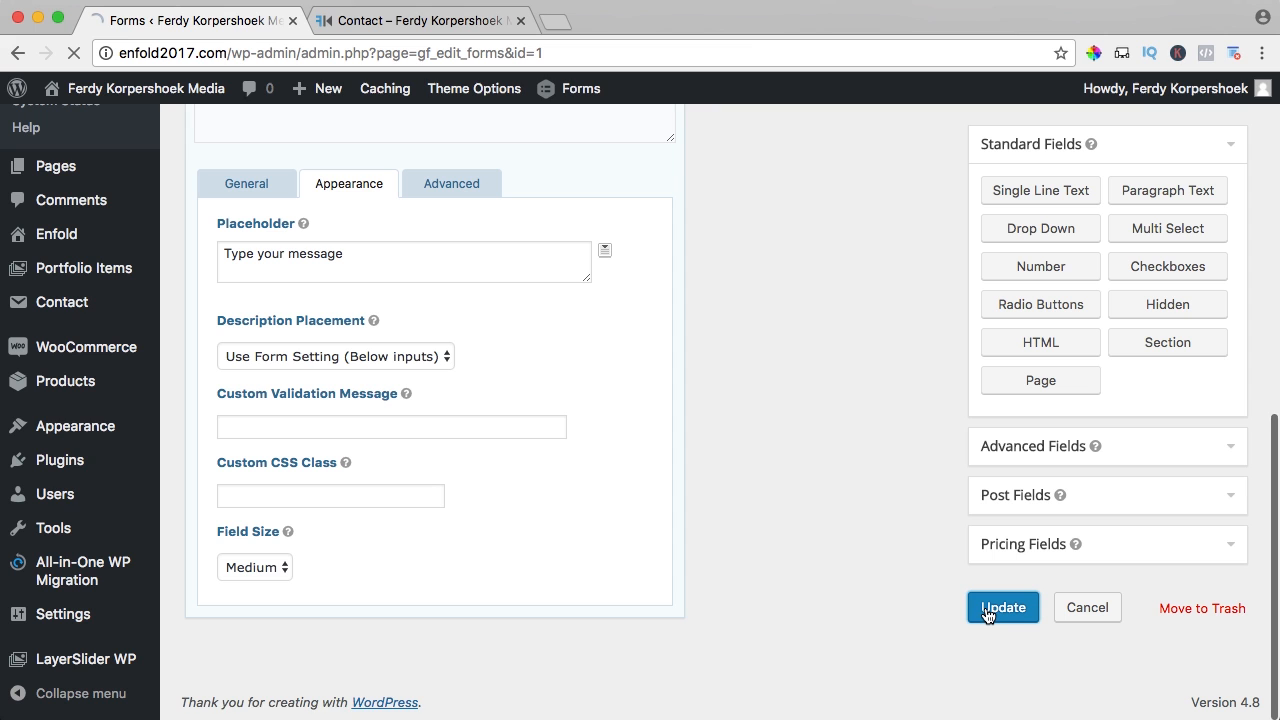
pyautogui.click(430, 22)
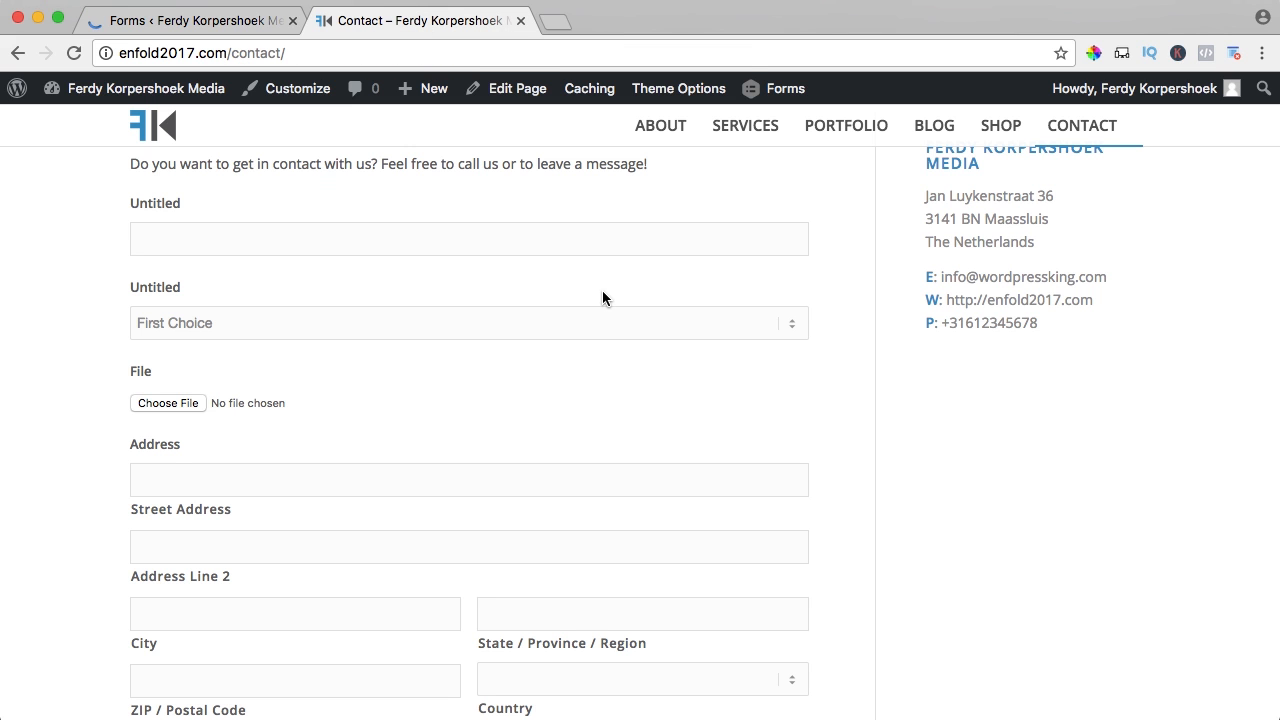
pyautogui.press('super+r')
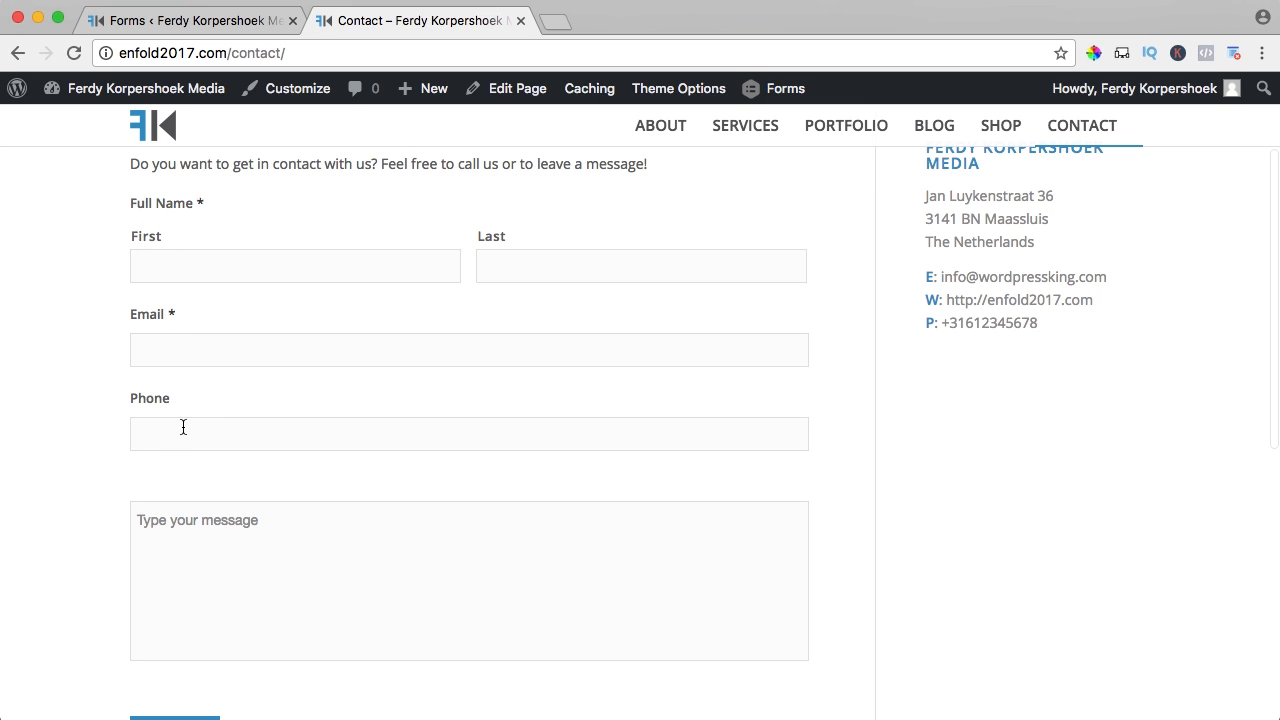
pyautogui.scroll(-1, 190, 527)
pyautogui.scroll(2, 209, 509)
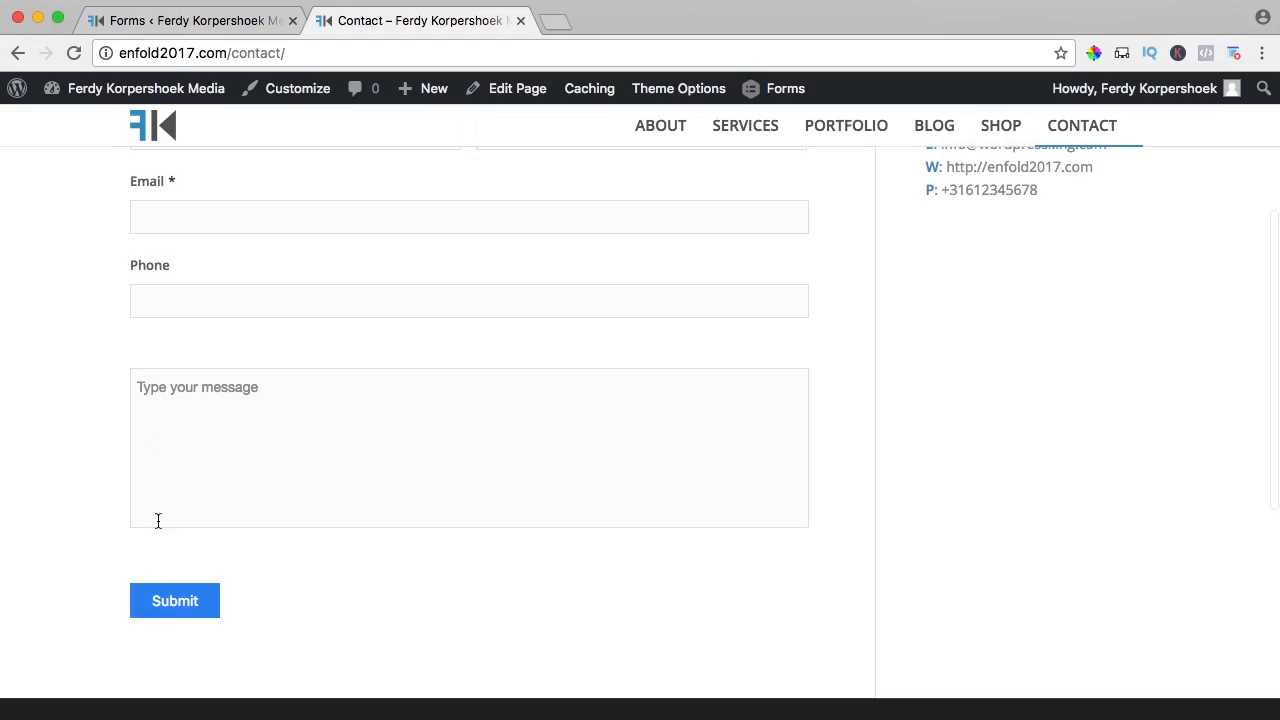
pyautogui.click(176, 22)
pyautogui.scroll(-3, 261, 511)
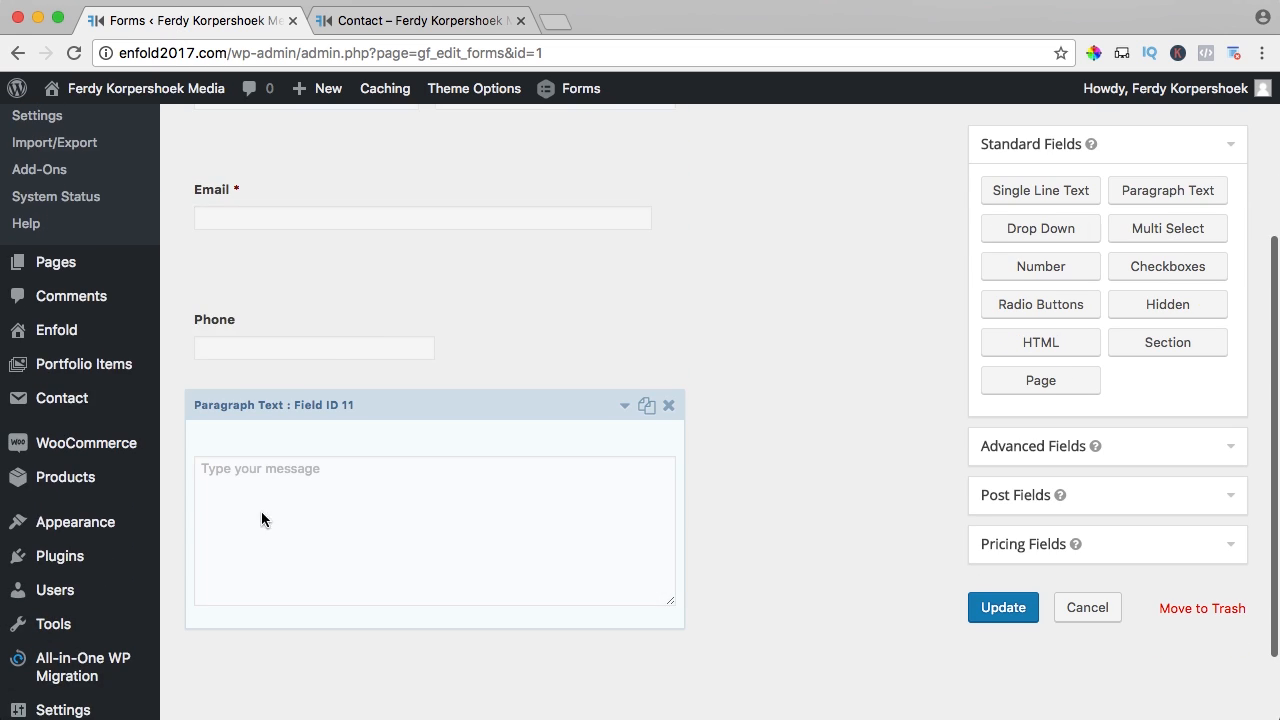
pyautogui.scroll(-2, 322, 505)
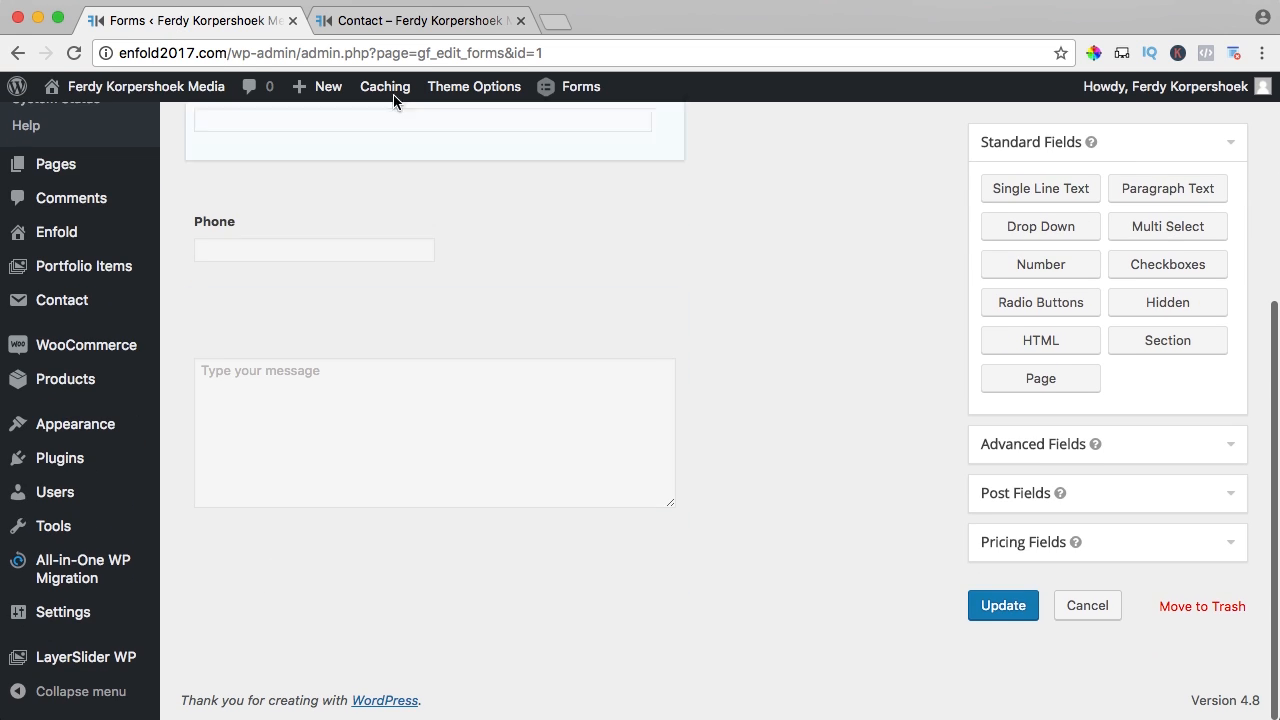
pyautogui.click(400, 28)
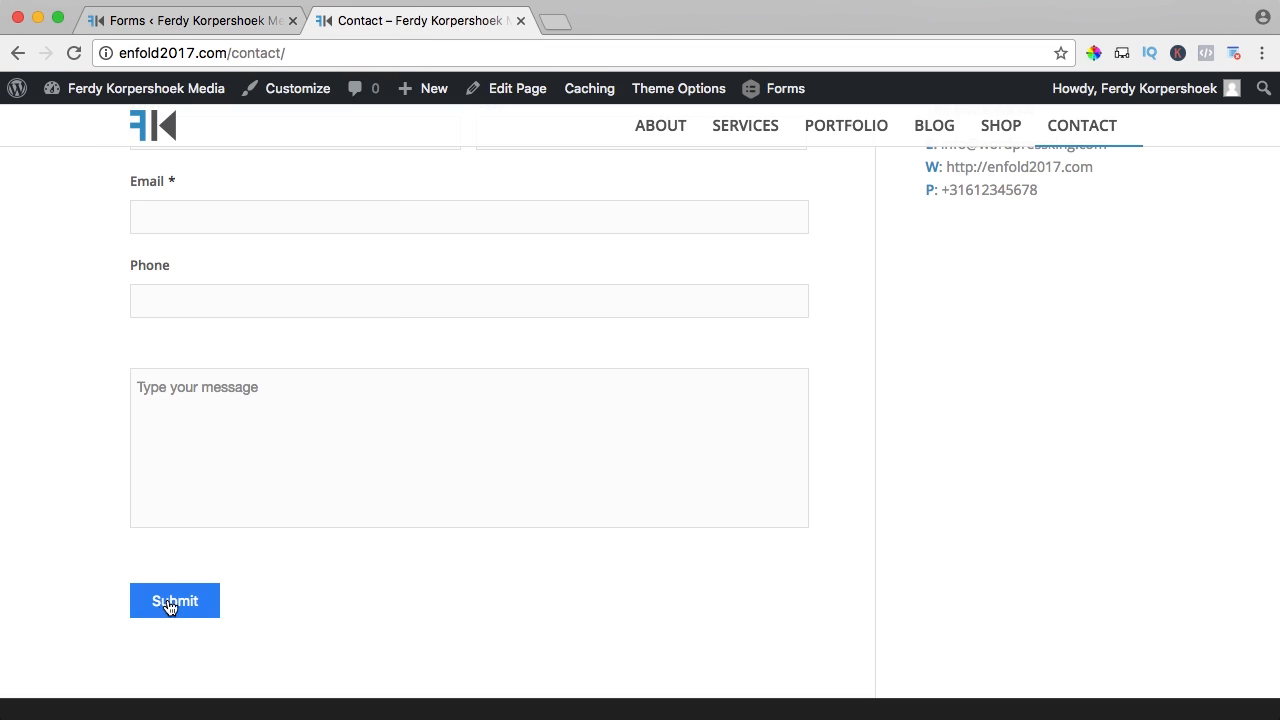
# - Open the form settings and change the form title to 'Contact Form'
pyautogui.scroll(3, 433, 533)
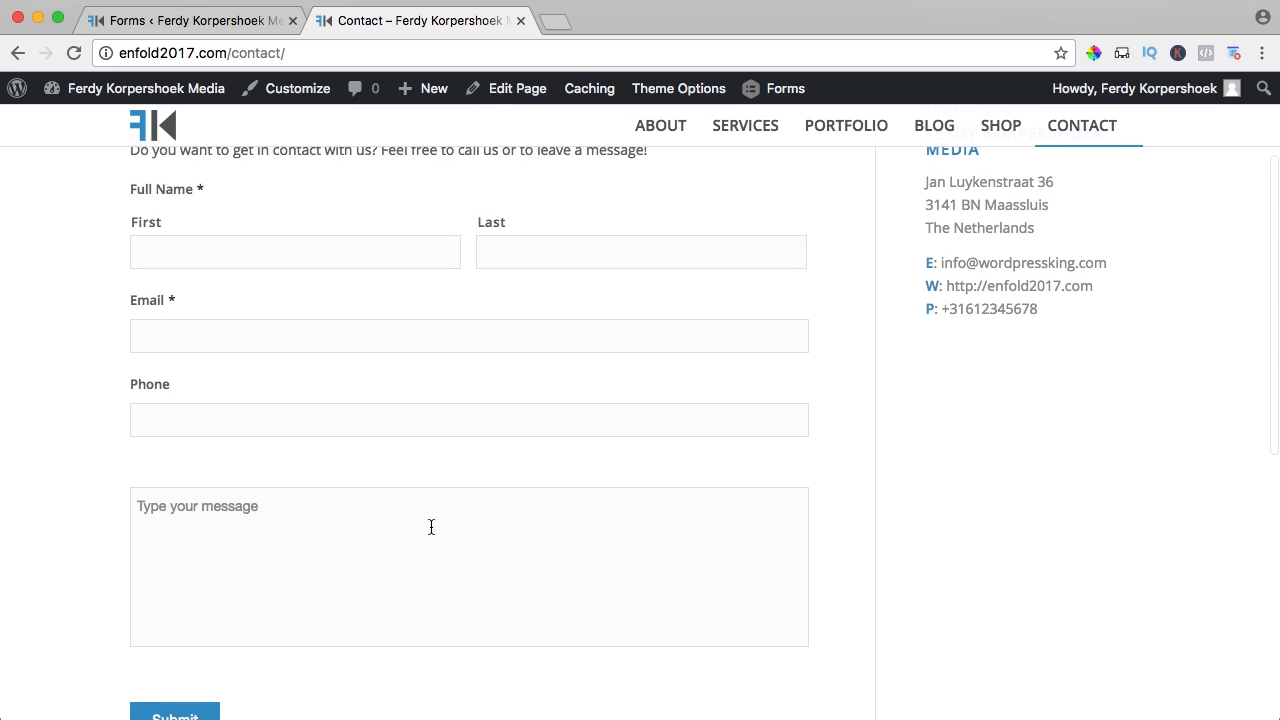
pyautogui.click(166, 24)
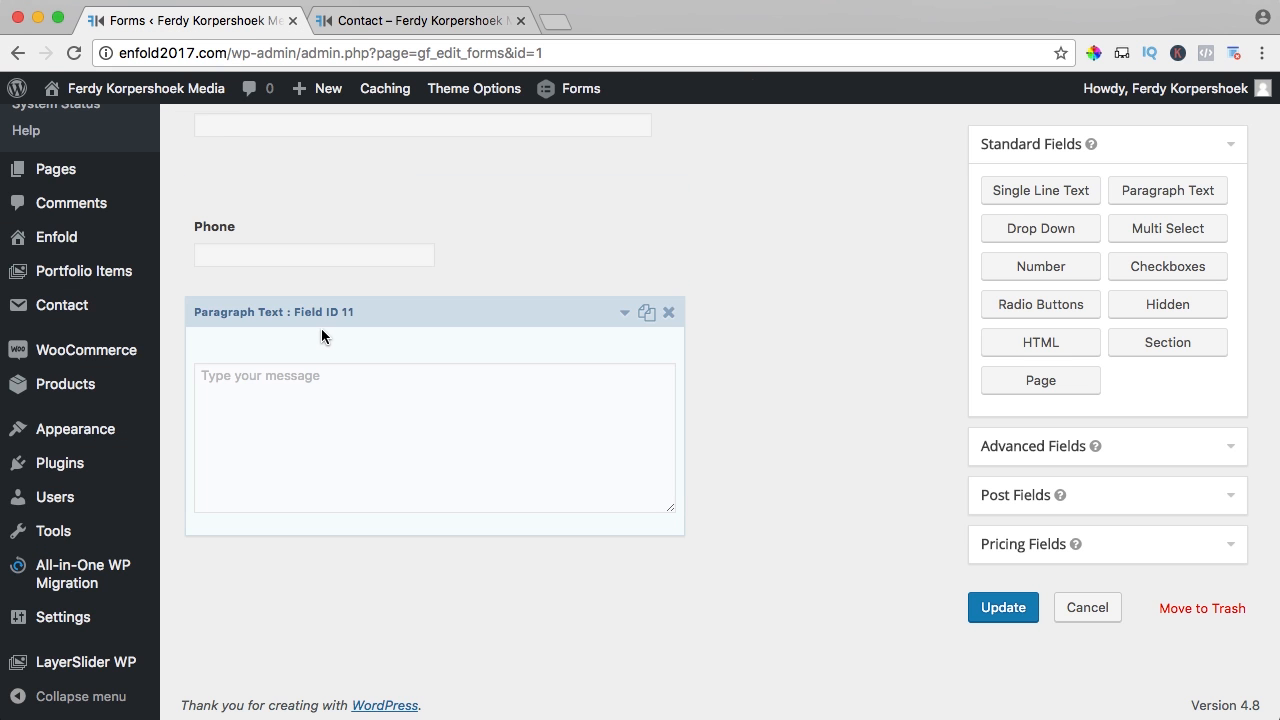
pyautogui.scroll(3, 324, 330)
pyautogui.scroll(3, 324, 336)
pyautogui.moveTo(300, 198)
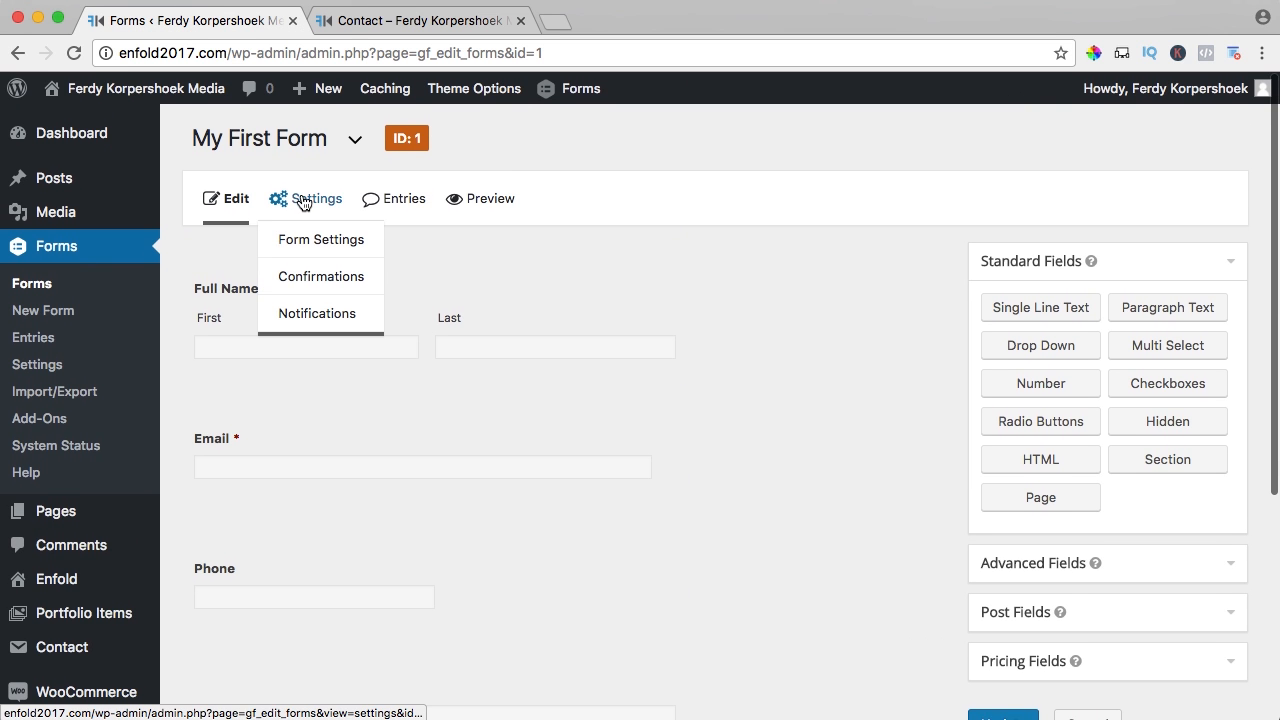
pyautogui.click(310, 244)
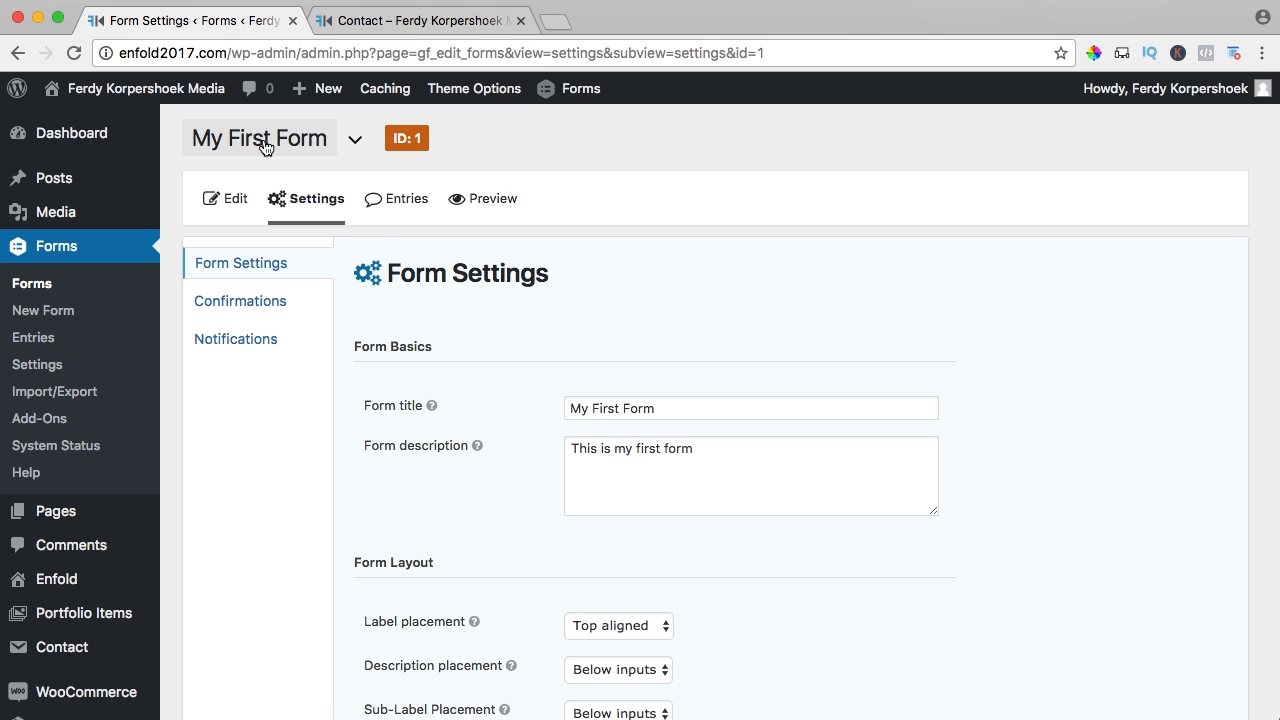
pyautogui.tripleClick(642, 408)
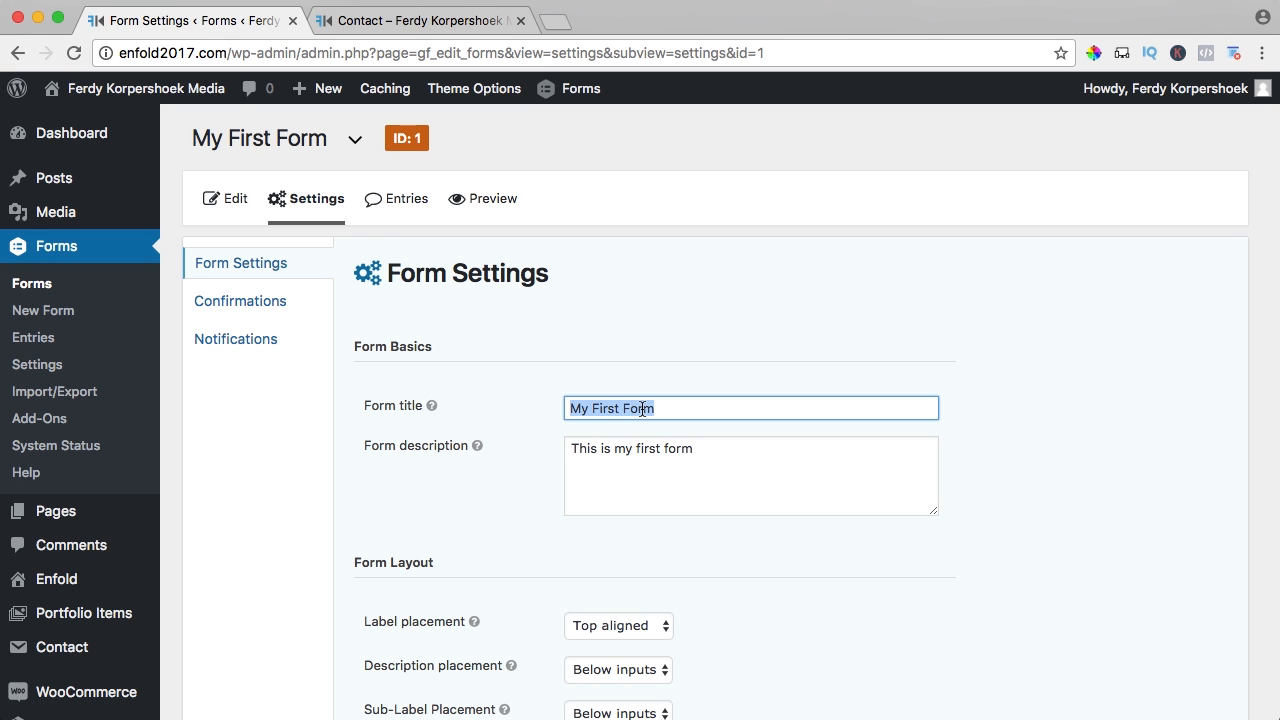
pyautogui.write('Contact')
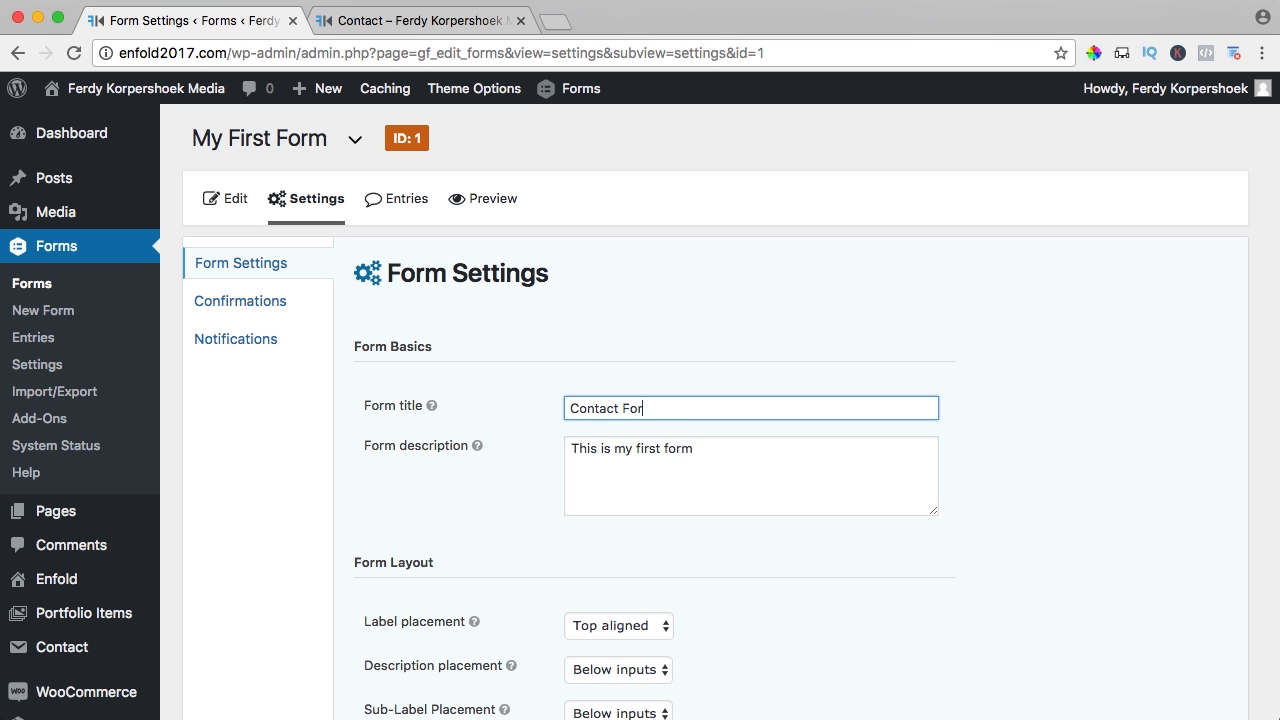
pyautogui.press('super+a')
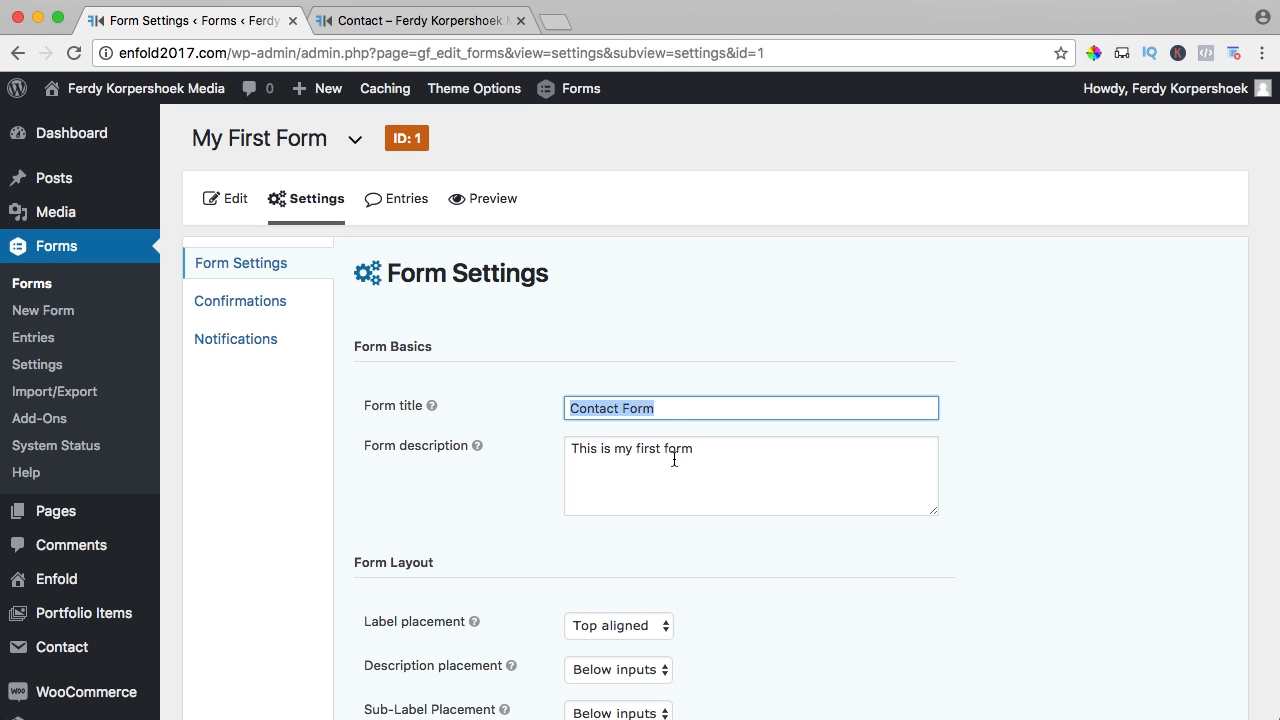
pyautogui.press('Tab')
# - Delete the 'This is my first form' description
pyautogui.click(714, 458)
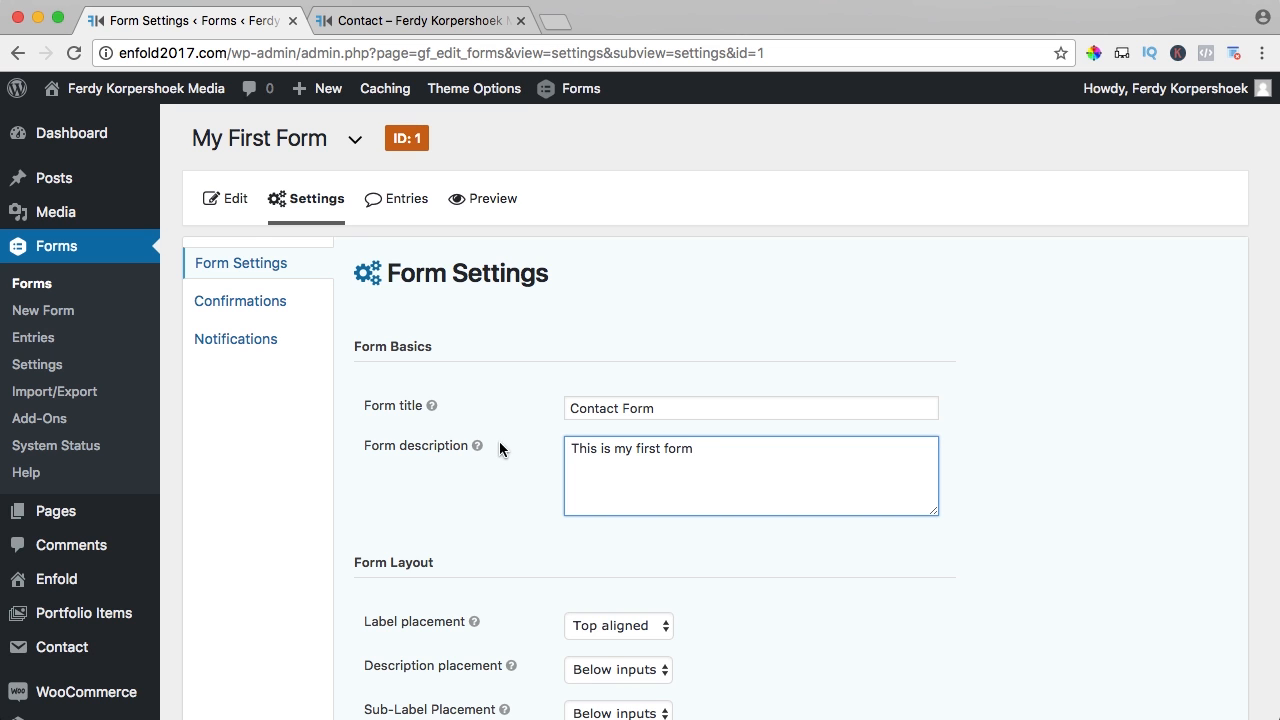
pyautogui.moveTo(478, 450)
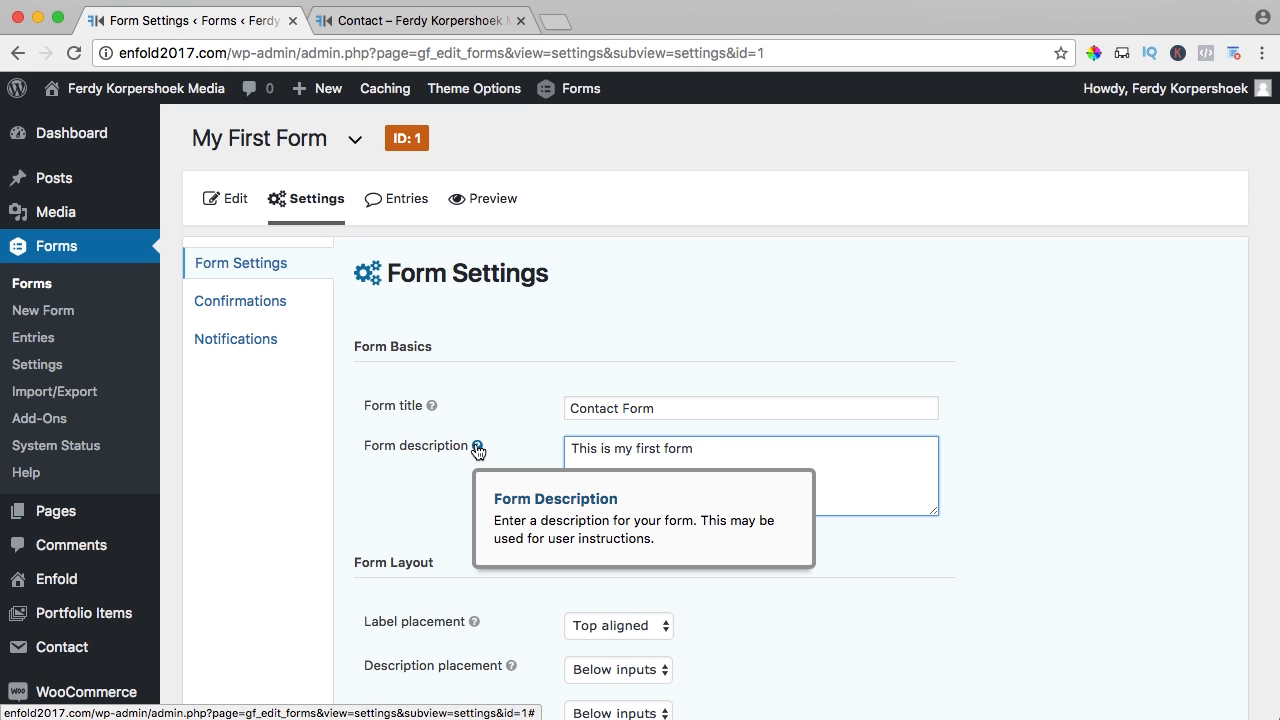
pyautogui.tripleClick(640, 463)
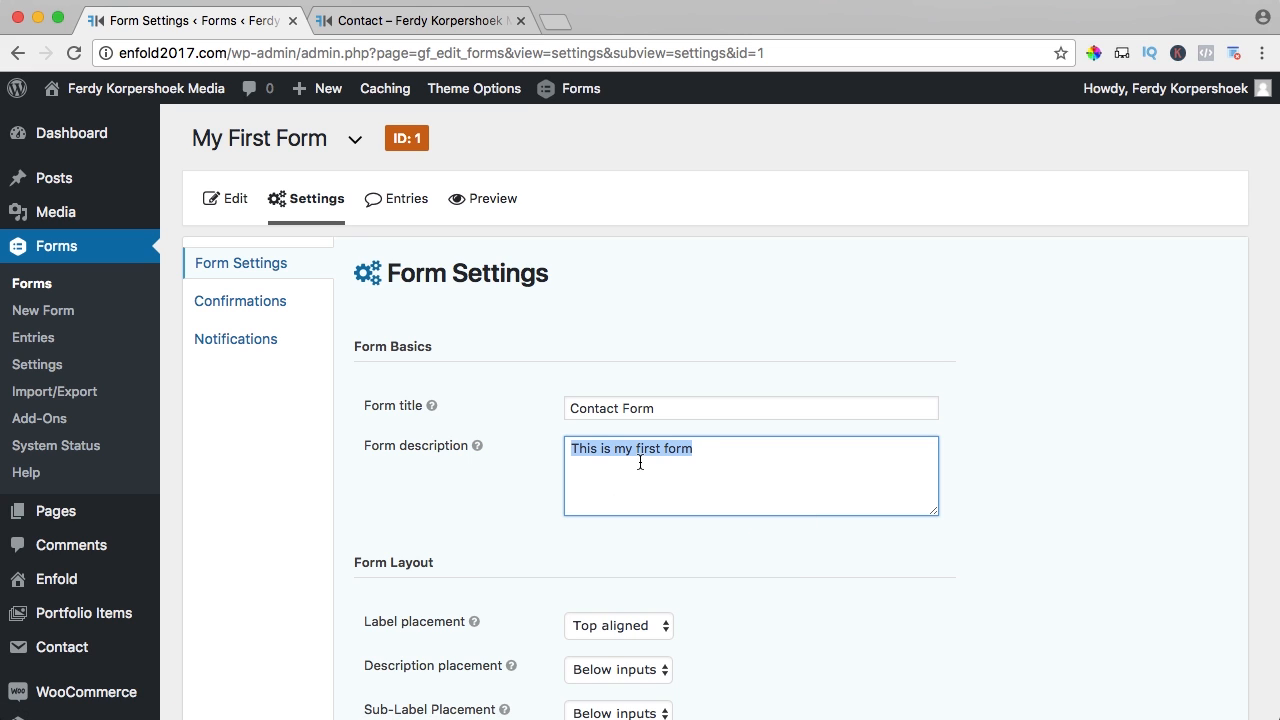
pyautogui.press('BackSpace')
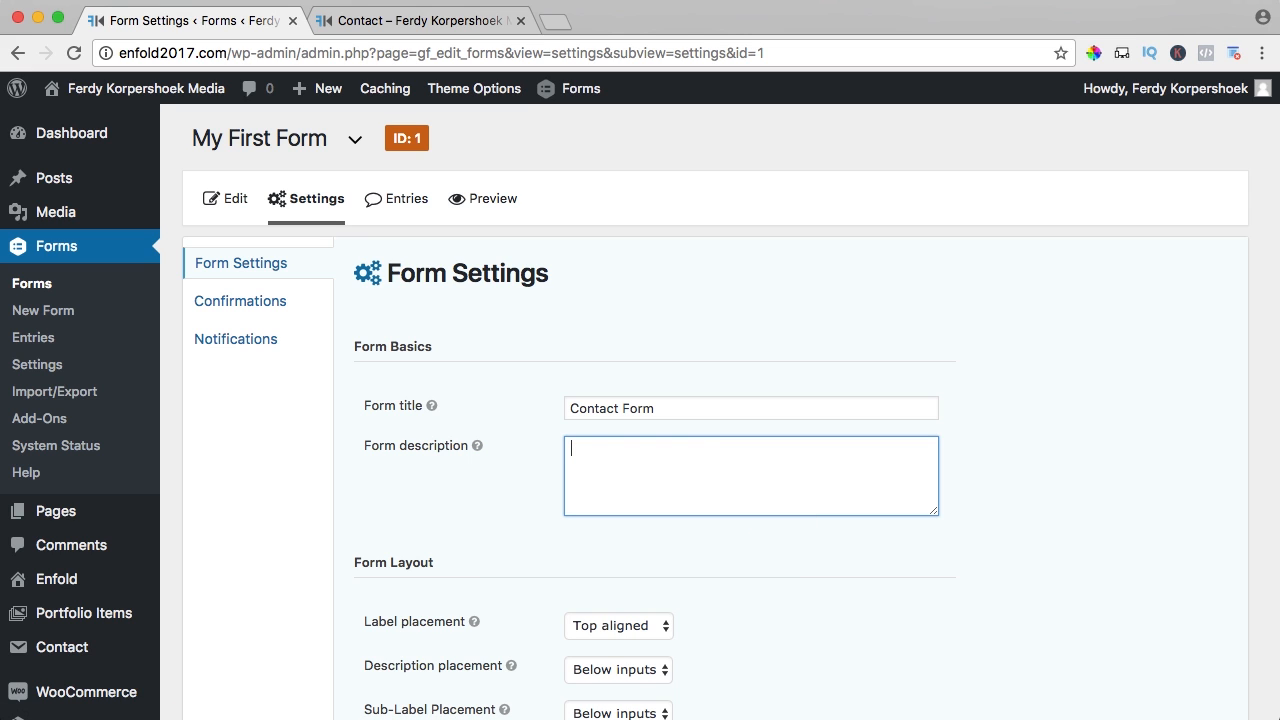
# - Keep description placement as Below inputs and glance at the live form
pyautogui.scroll(-5, 606, 451)
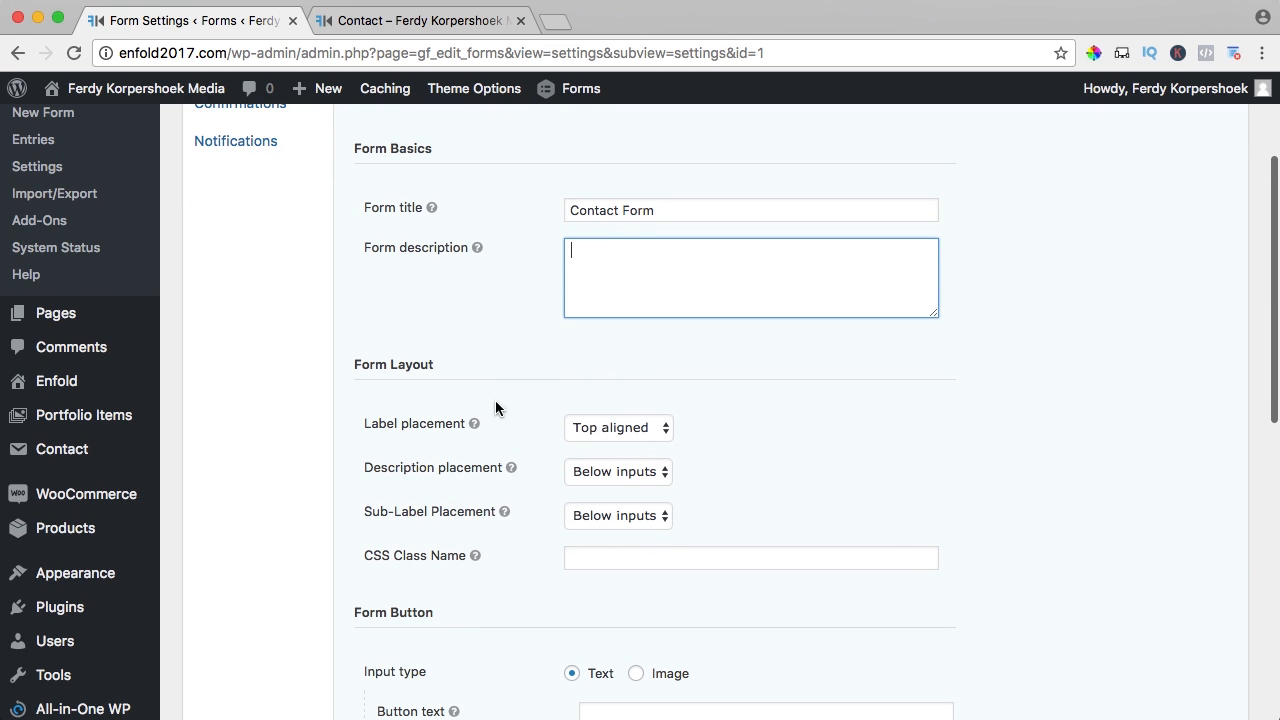
pyautogui.scroll(-1, 481, 446)
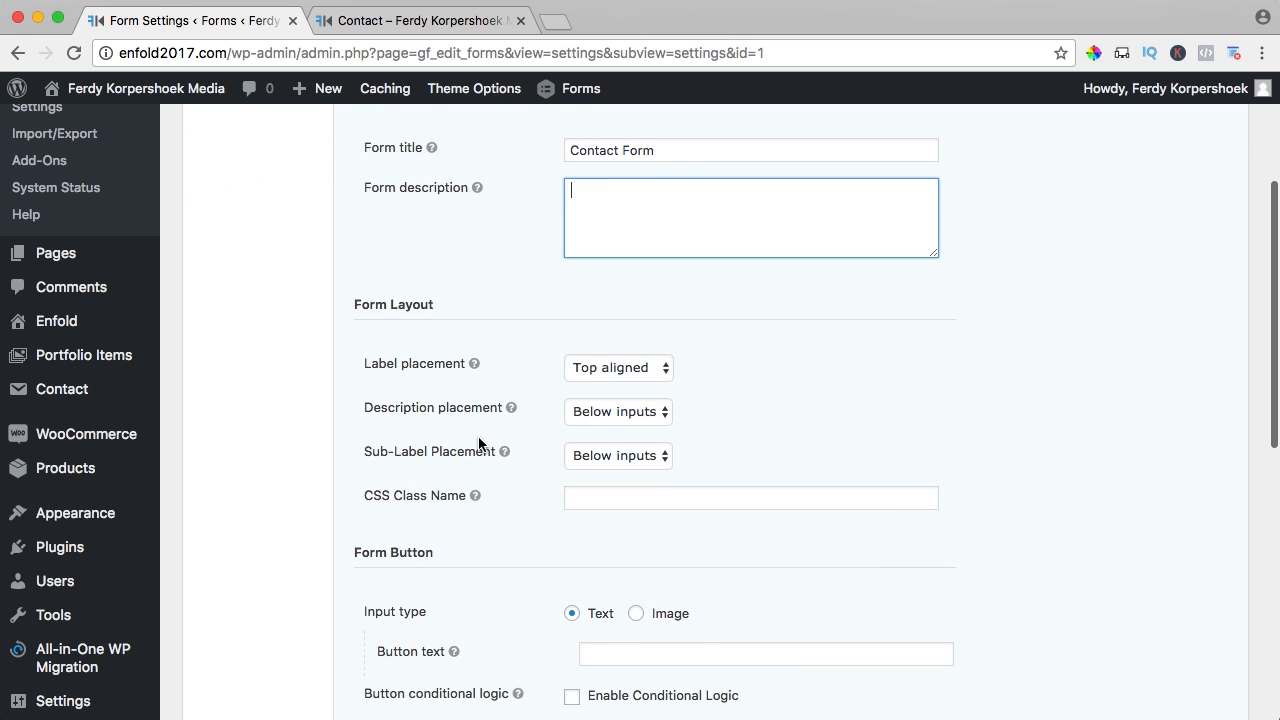
pyautogui.click(606, 406)
pyautogui.click(514, 376)
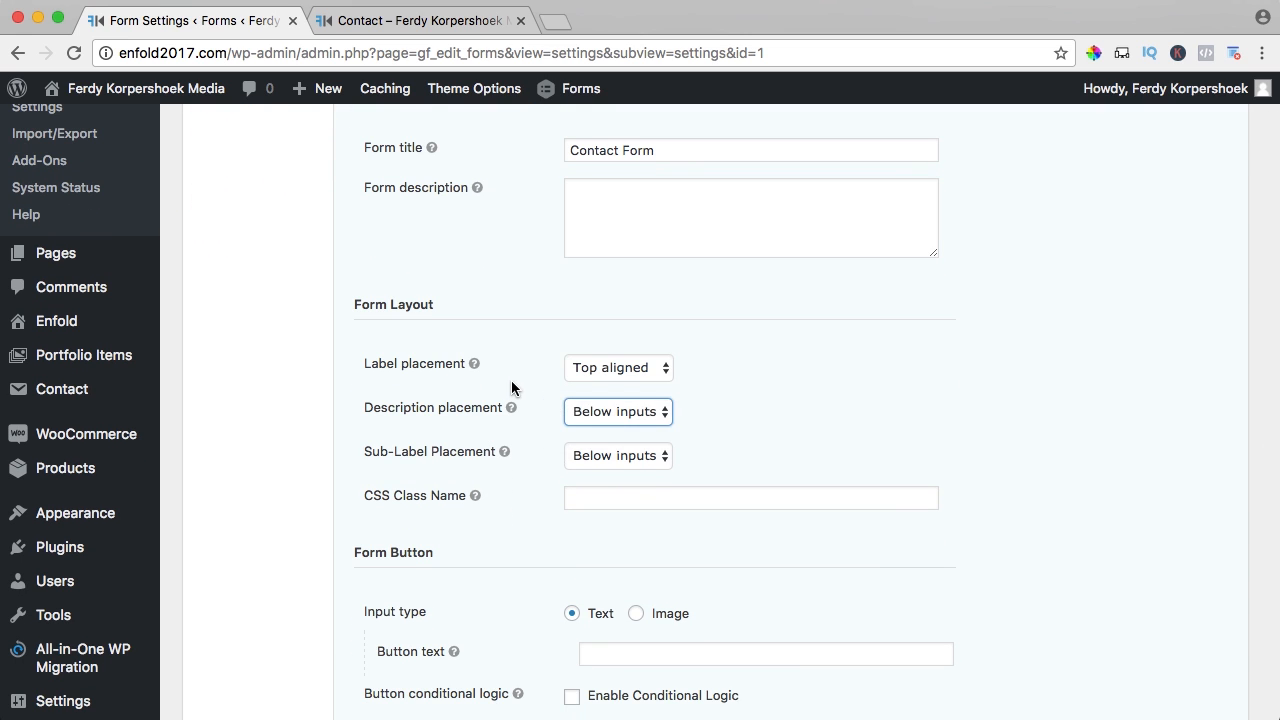
pyautogui.scroll(-2, 511, 381)
pyautogui.scroll(-2, 511, 381)
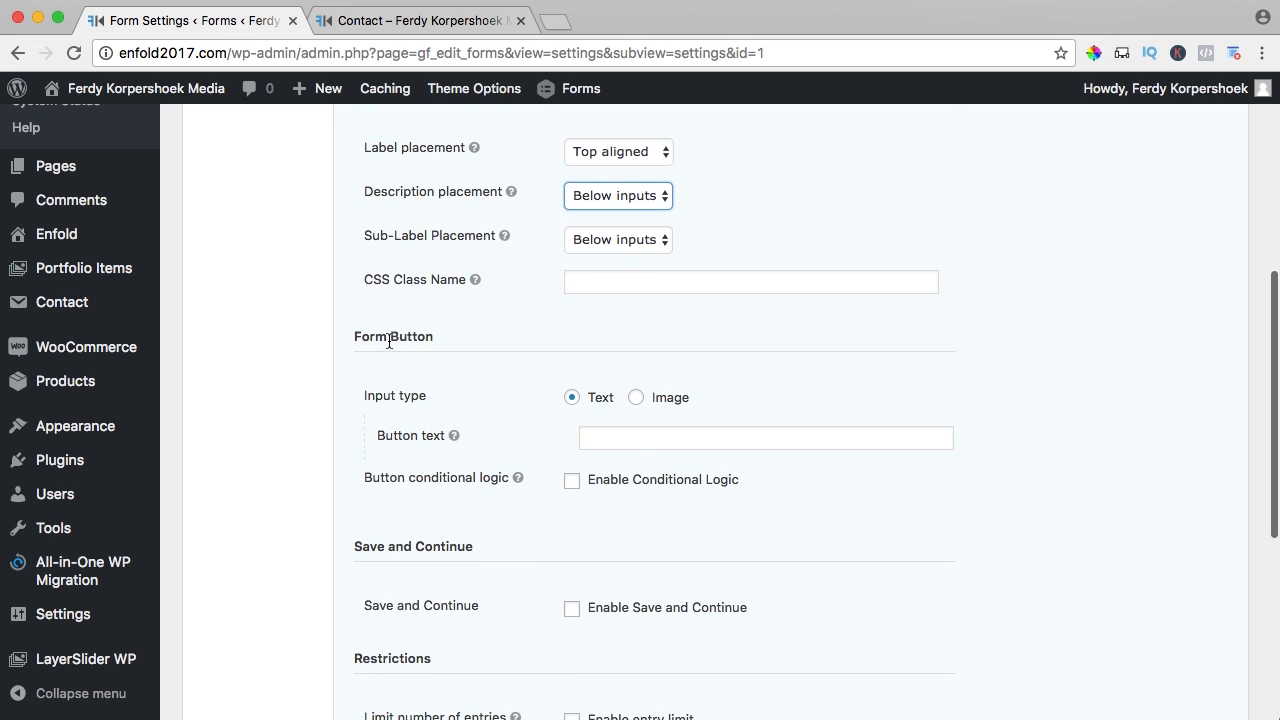
pyautogui.click(331, 22)
pyautogui.scroll(-2, 364, 318)
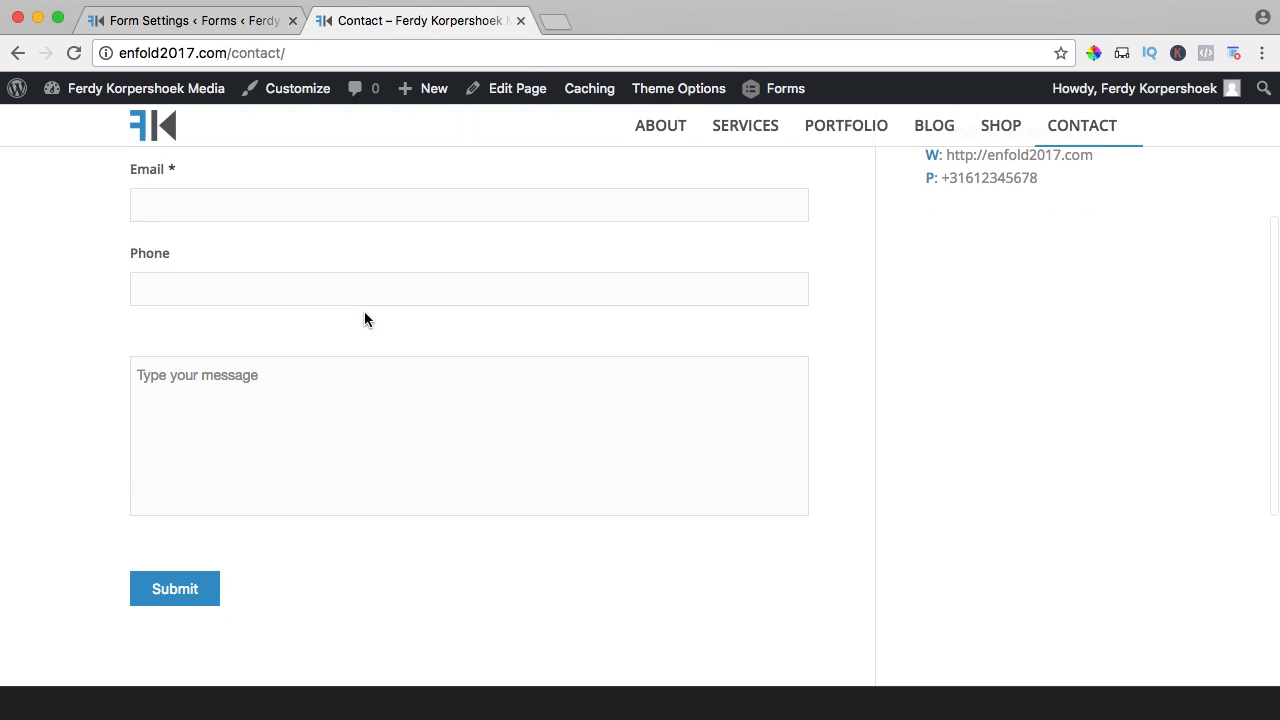
pyautogui.scroll(3, 364, 310)
pyautogui.click(237, 22)
# - Set the submit button text to 'Get In Contact' and save the form settings
pyautogui.click(605, 437)
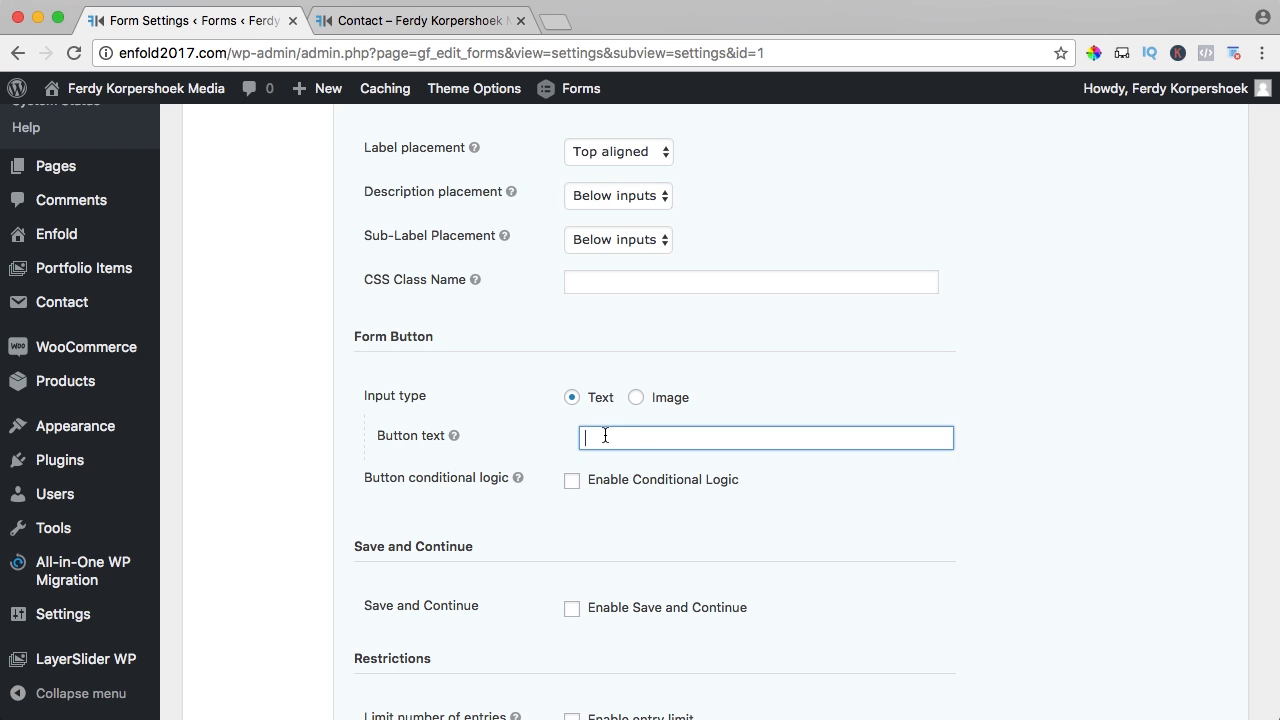
pyautogui.write('Get In Contact')
pyautogui.scroll(-5, 570, 445)
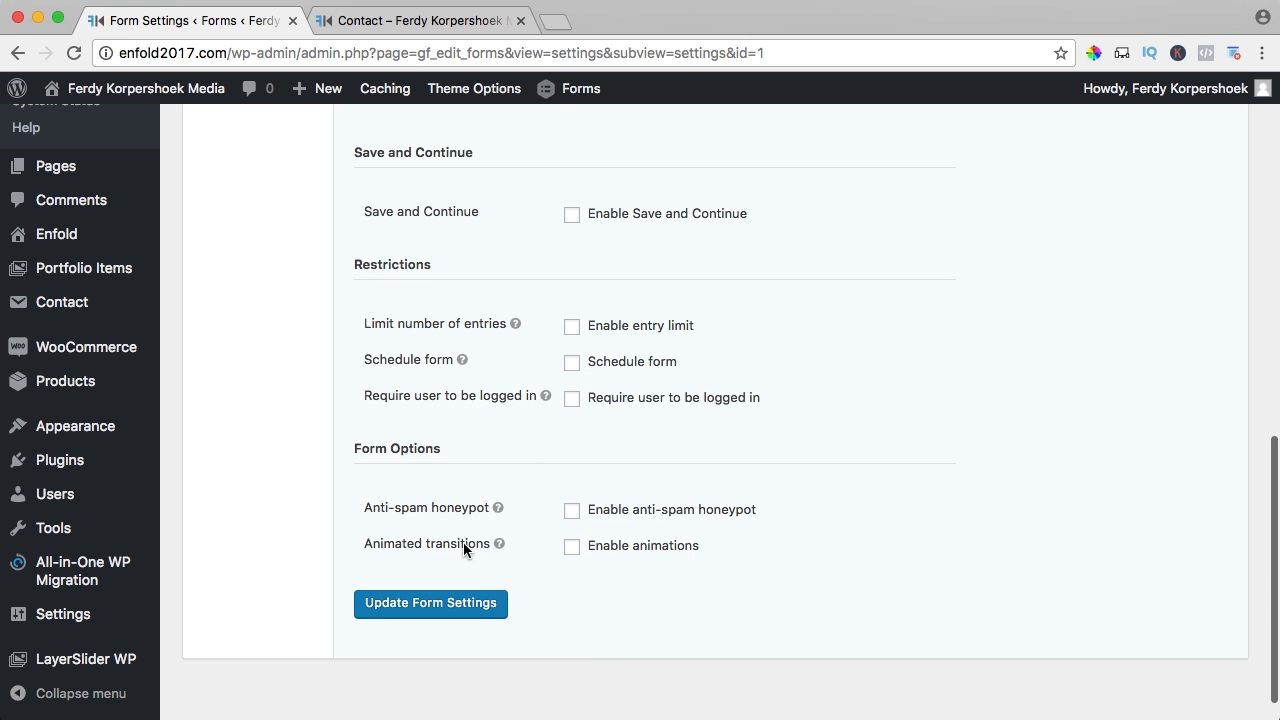
pyautogui.click(433, 604)
# - Reload the live Contact page to confirm the Get In Contact button
pyautogui.click(405, 20)
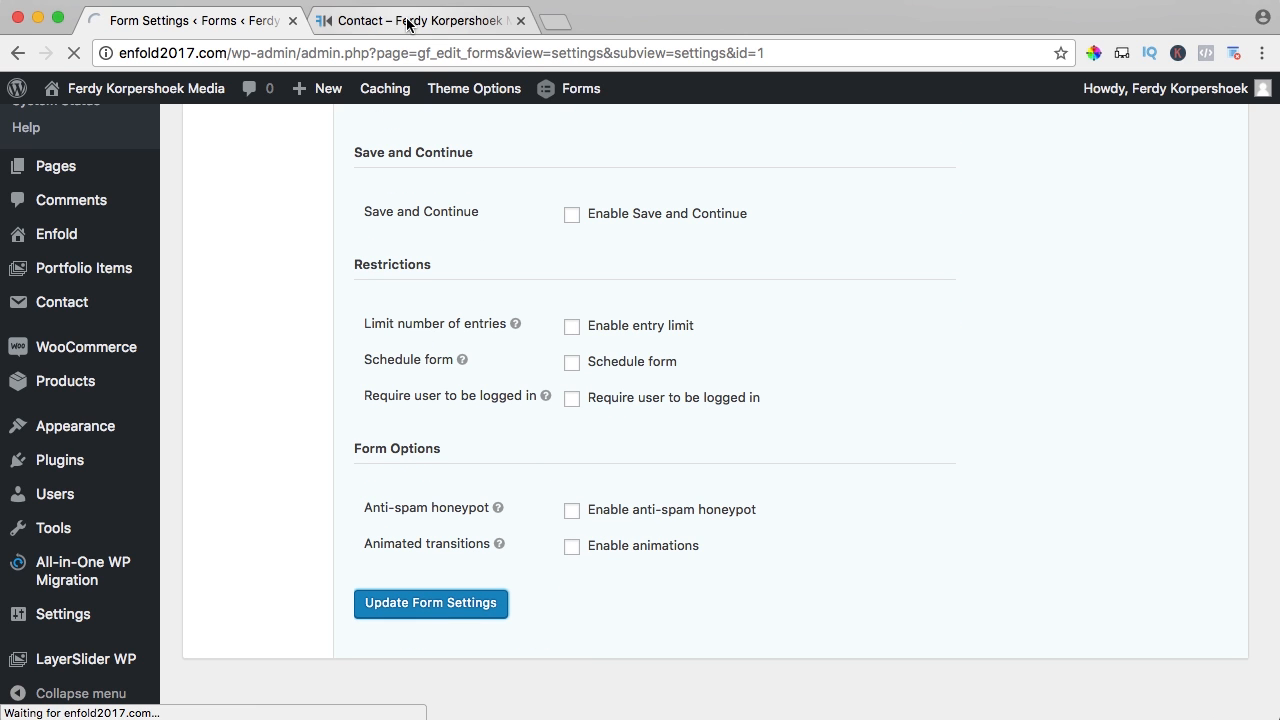
pyautogui.press('super+r')
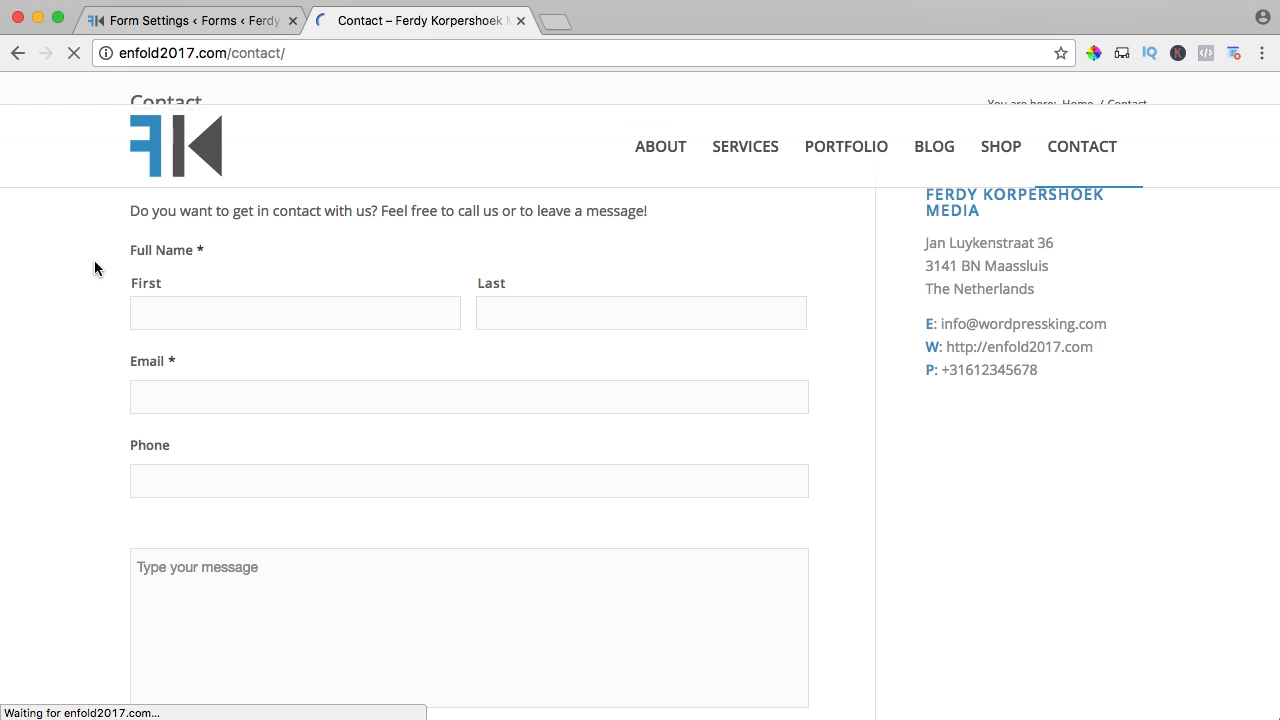
pyautogui.scroll(-3, 94, 268)
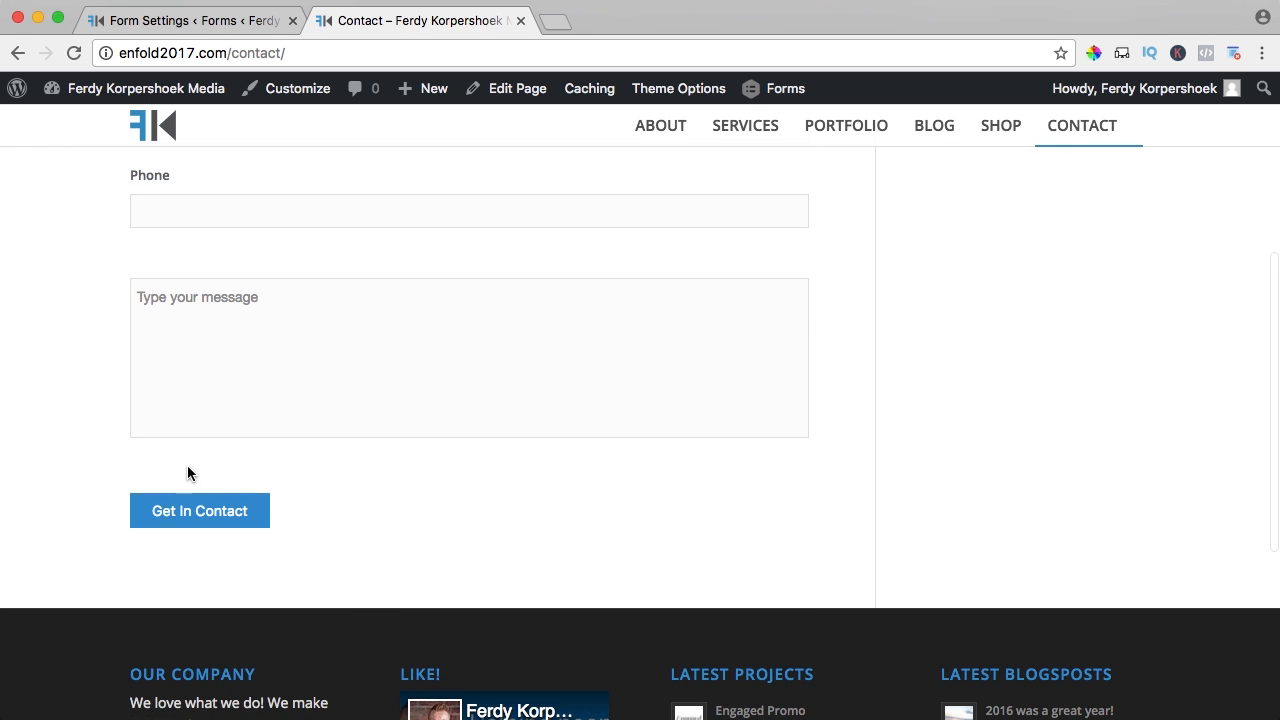
pyautogui.click(220, 20)
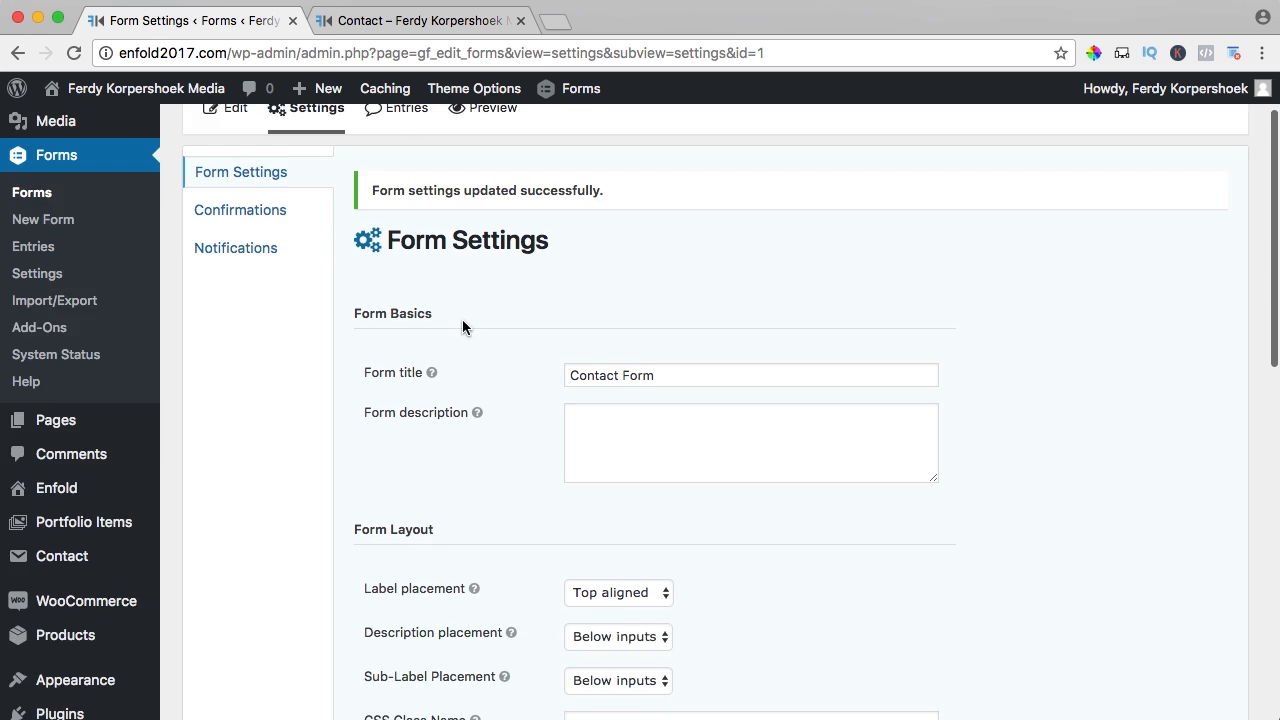
# - Set the form button's input type to Image and open a new browser tab
pyautogui.scroll(-5, 463, 291)
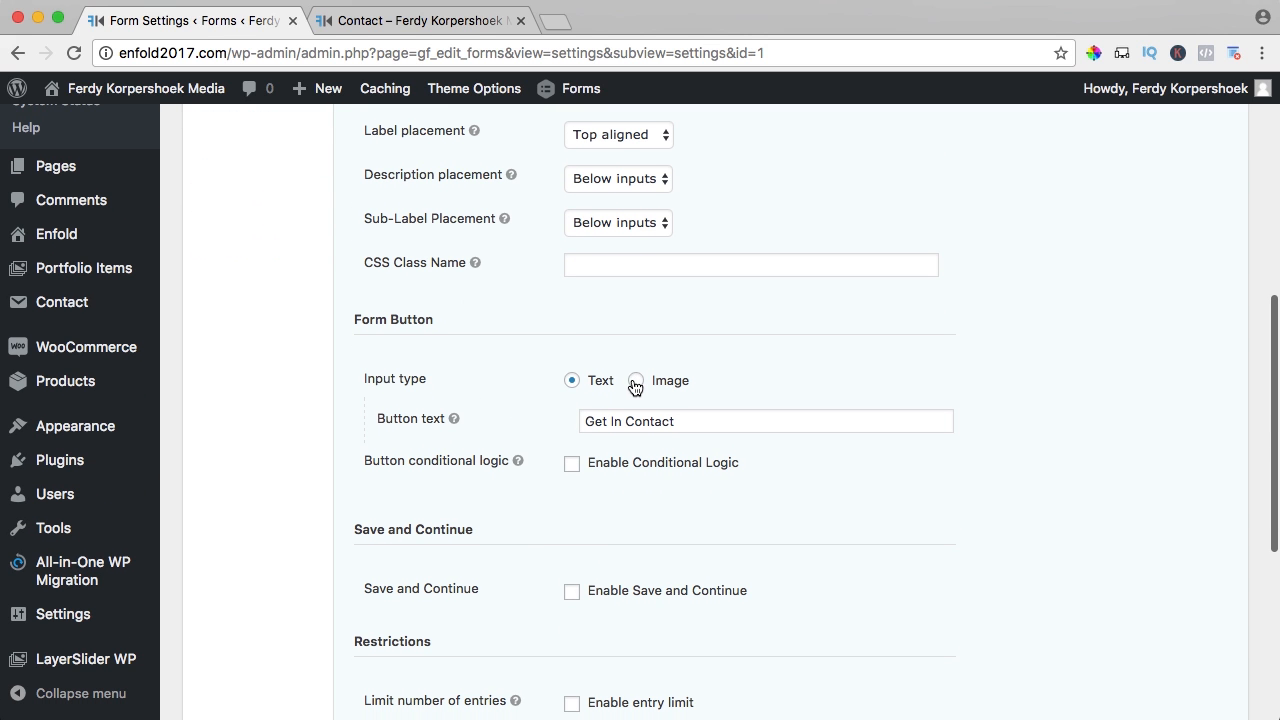
pyautogui.click(636, 381)
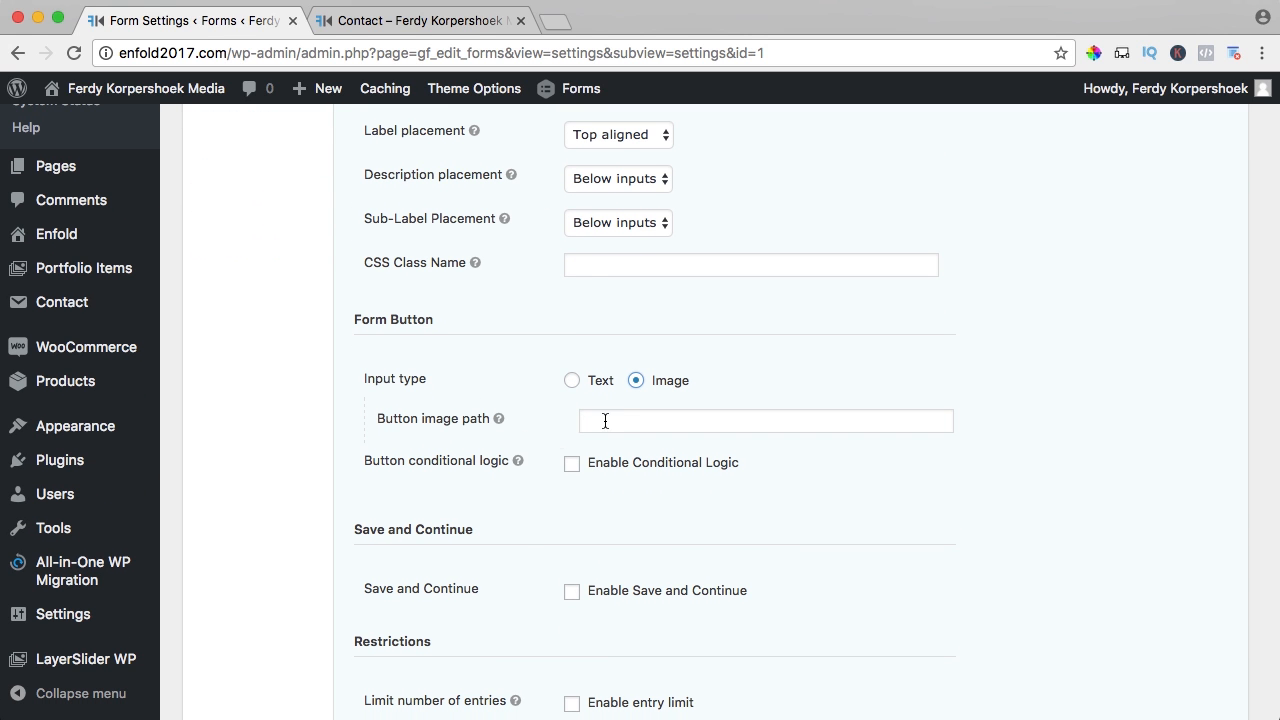
pyautogui.click(555, 21)
# - Go to ferdykorpershoek.com and open the How To Become An Online Entrepreneur course page
pyautogui.write('ferdykorpershoek.com')
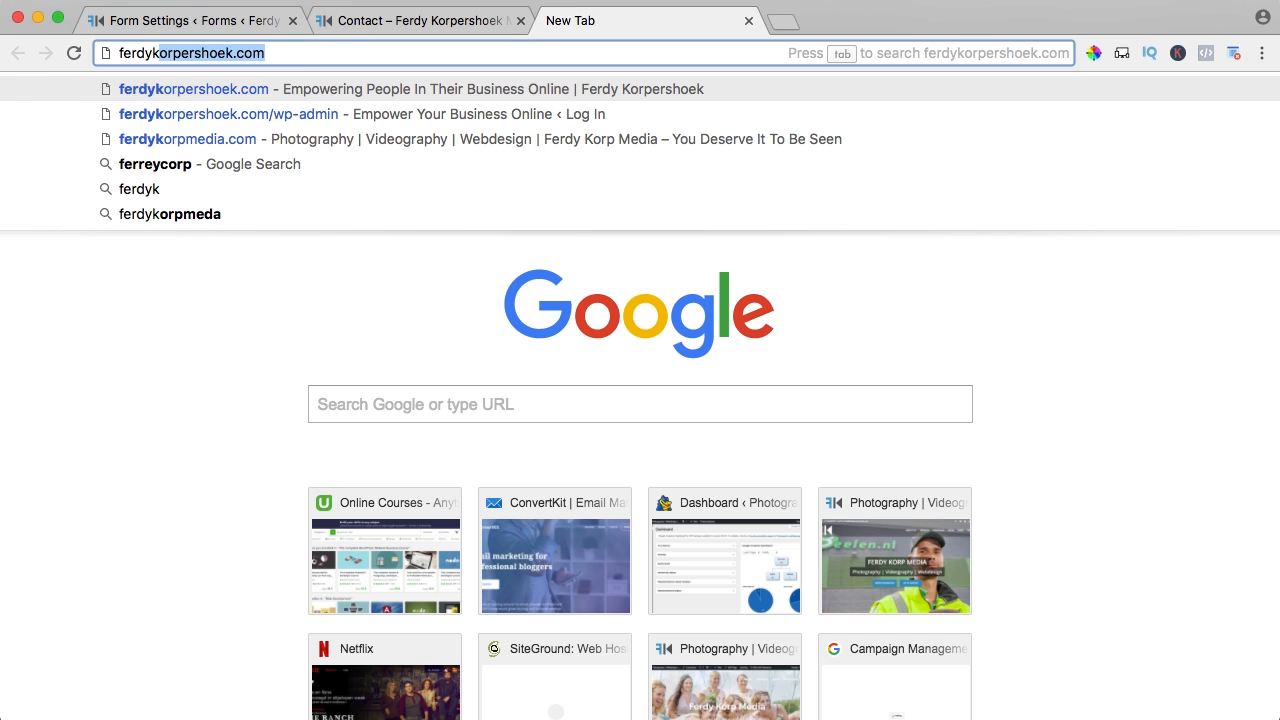
pyautogui.press('Return')
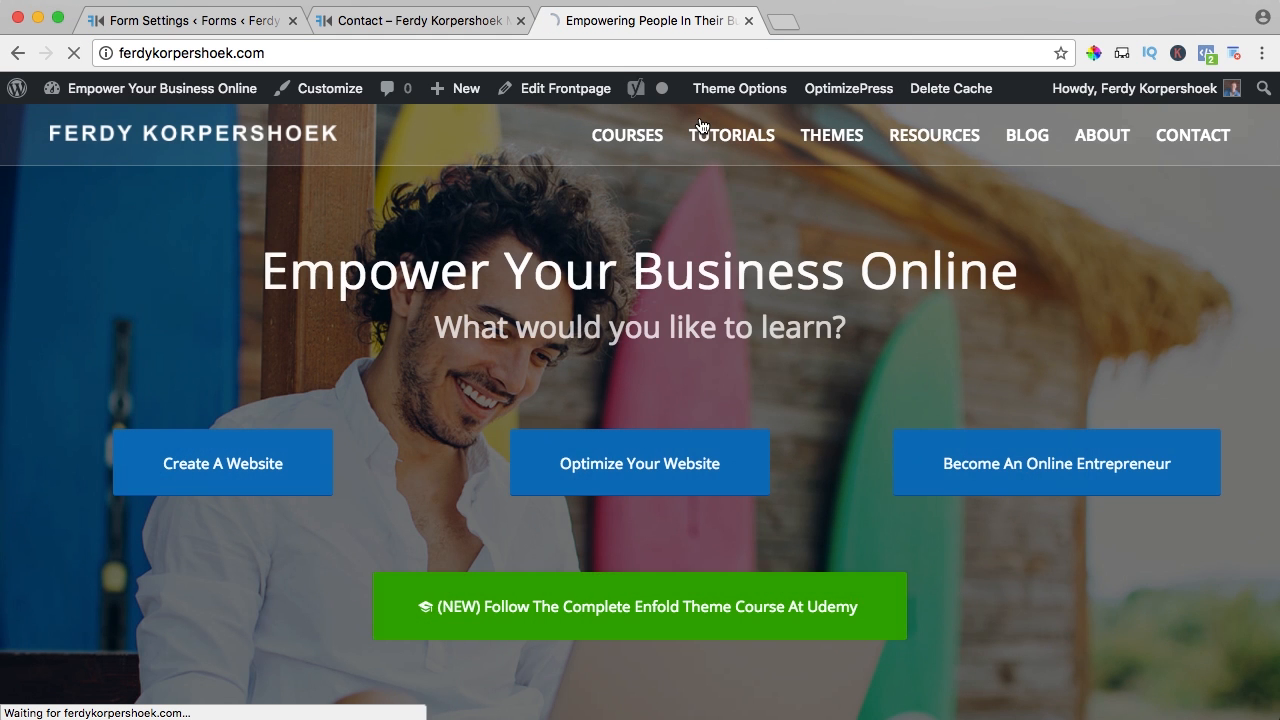
pyautogui.moveTo(643, 143)
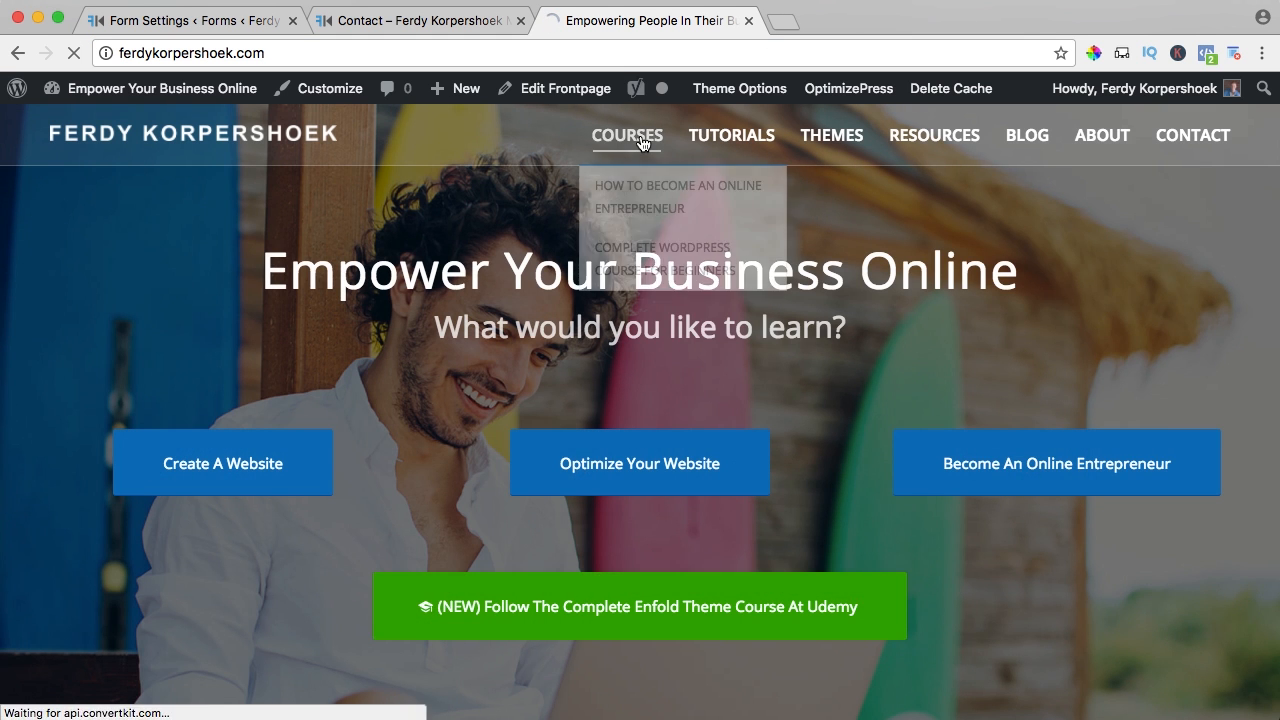
pyautogui.click(638, 200)
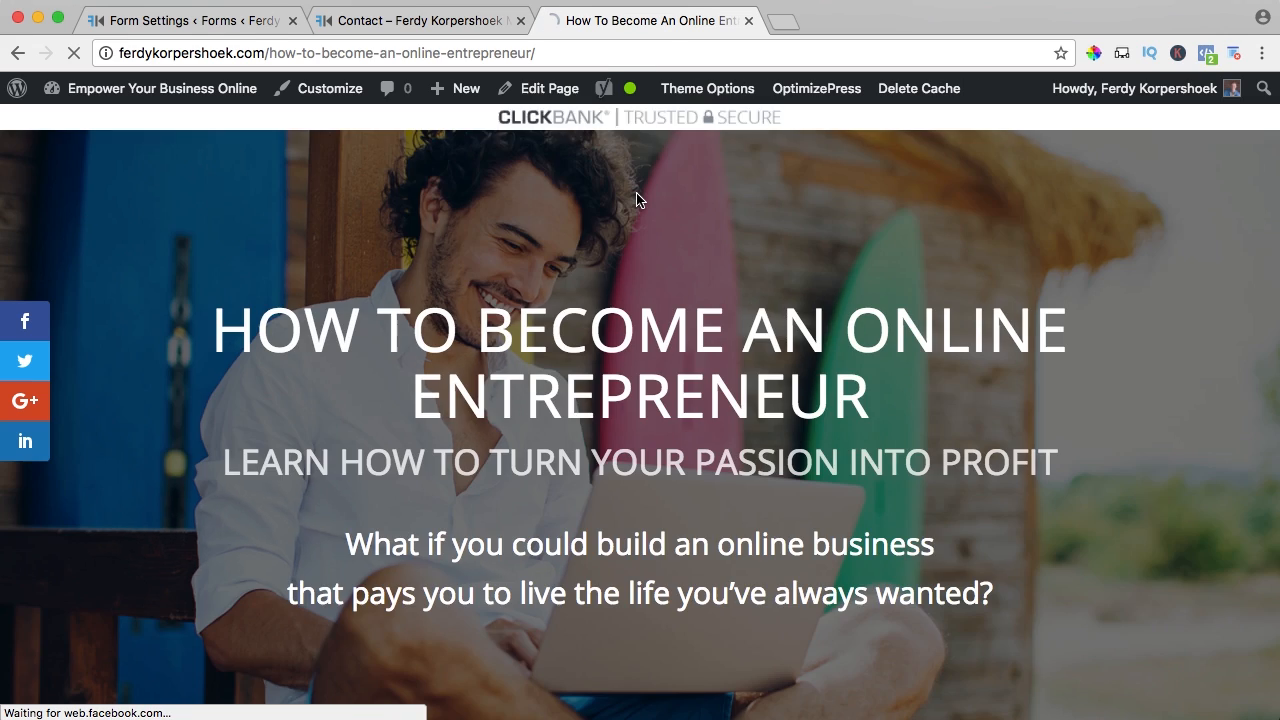
# - Copy the green Get Instant Access button's image address and return to Form Settings
pyautogui.scroll(-10, 638, 200)
pyautogui.scroll(-12, 638, 200)
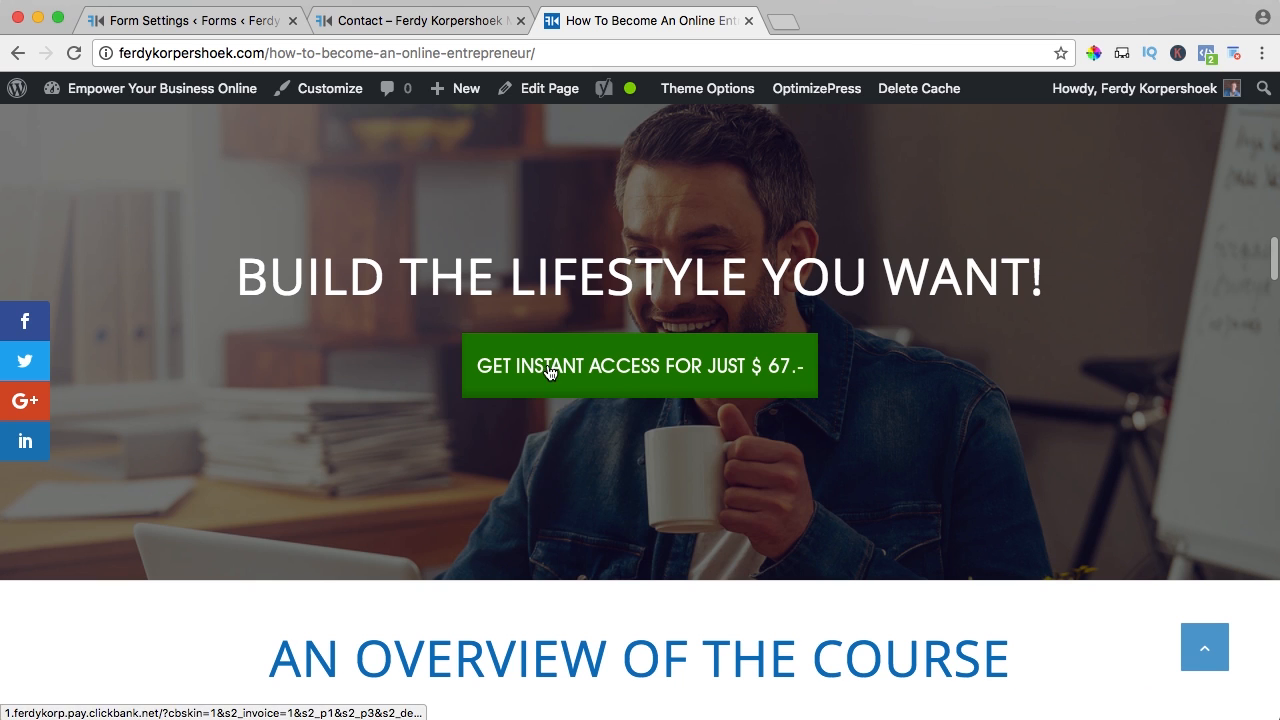
pyautogui.rightClick(550, 361)
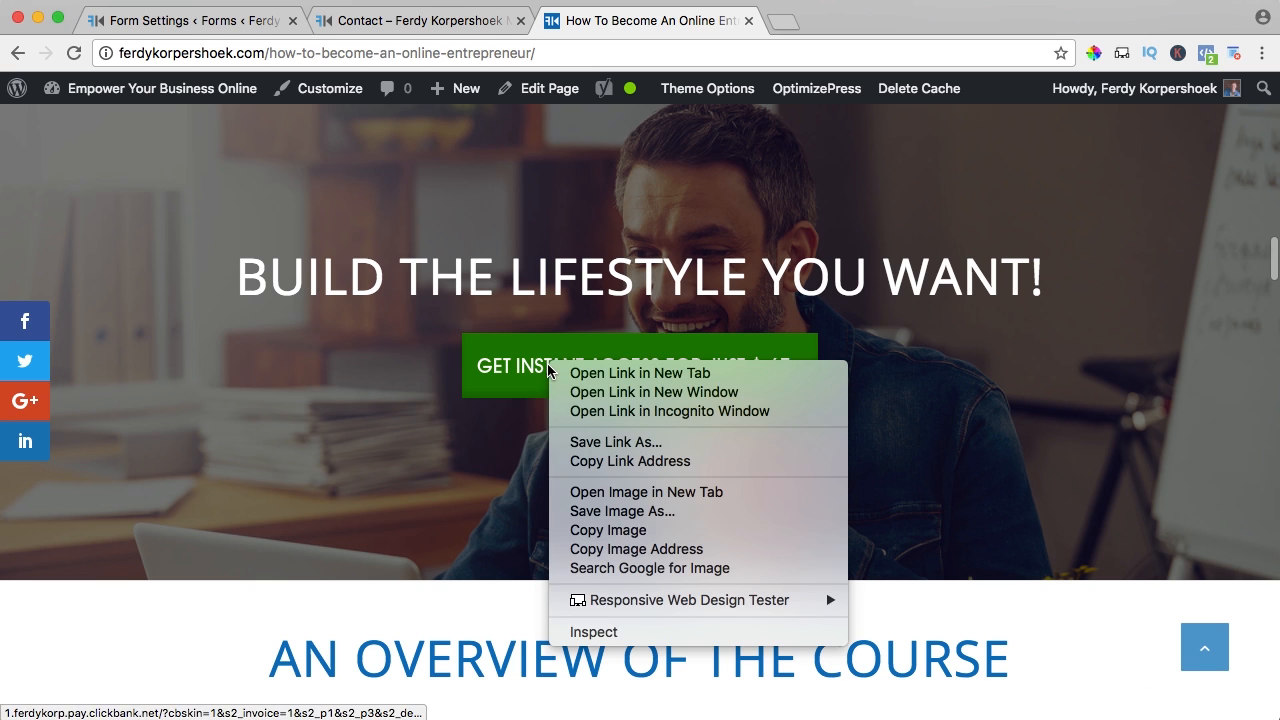
pyautogui.click(612, 549)
pyautogui.press('super+1')
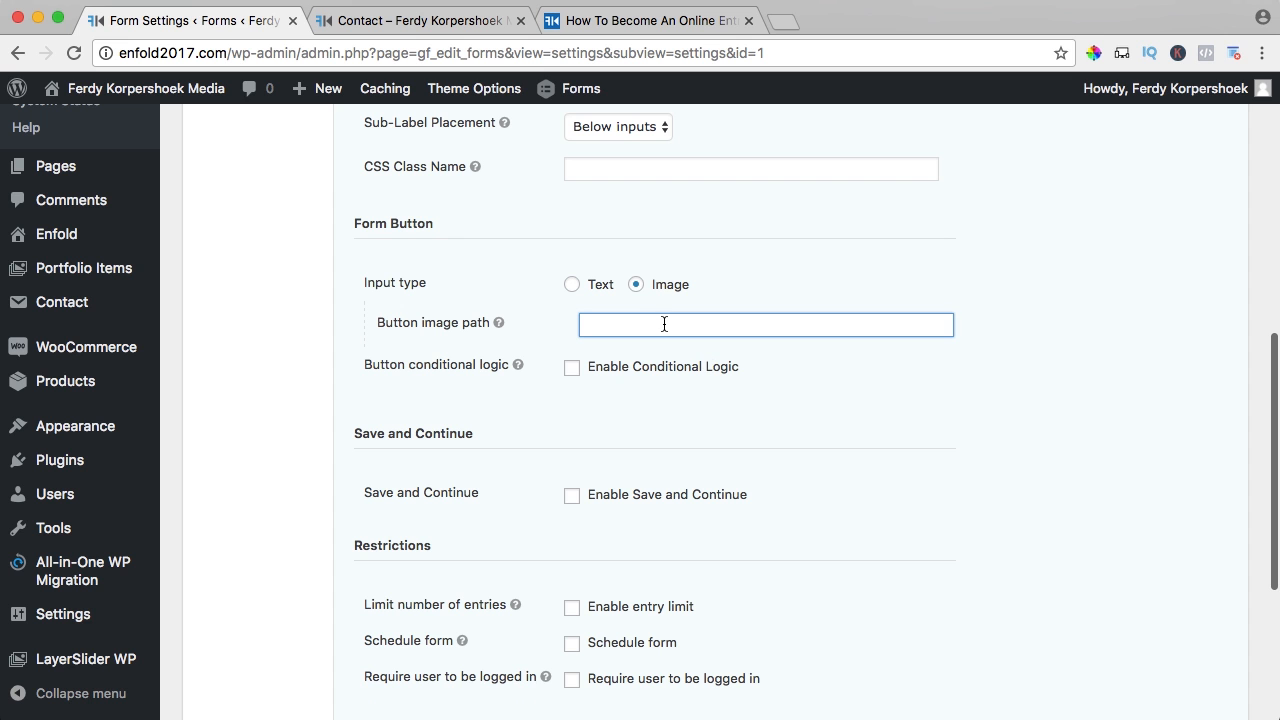
# - Paste the copied image URL as the button image path and save the form settings
pyautogui.press('super+v')
pyautogui.scroll(-5, 554, 357)
pyautogui.click(428, 564)
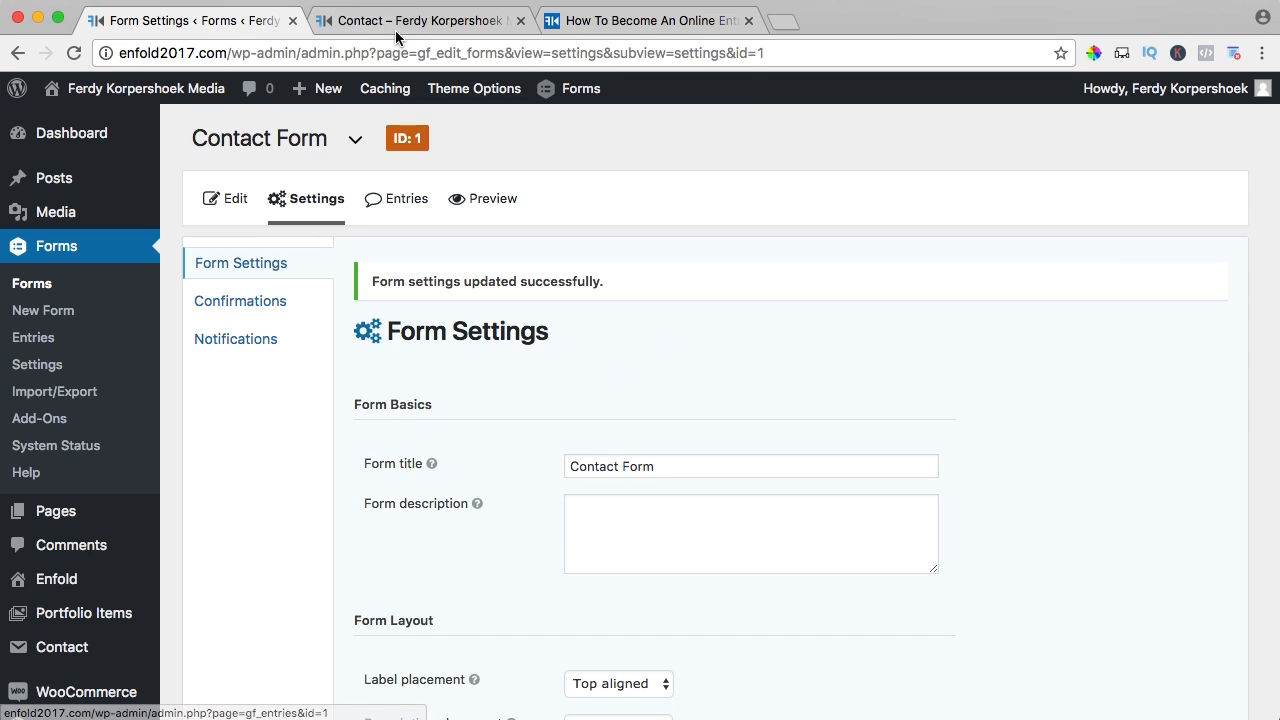
# - Reload the live Contact page to check the green image button, then return to settings
pyautogui.click(395, 36)
pyautogui.press('super+r')
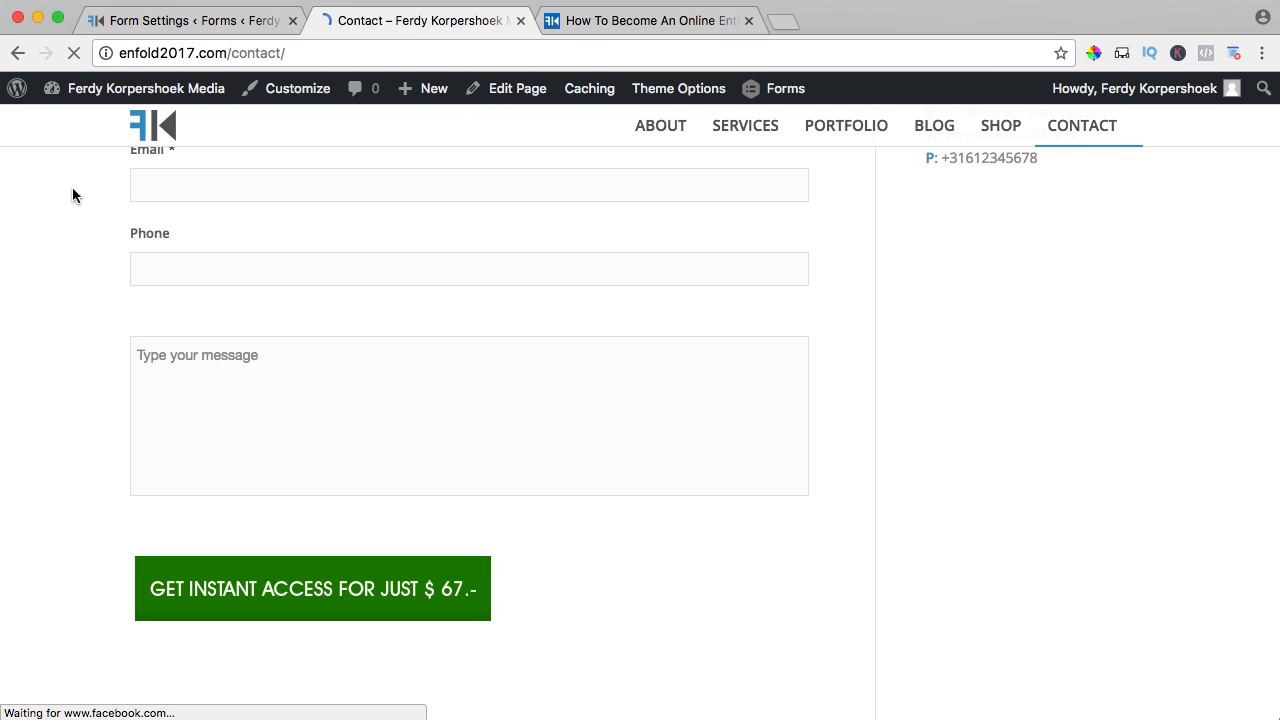
pyautogui.scroll(-1, 240, 503)
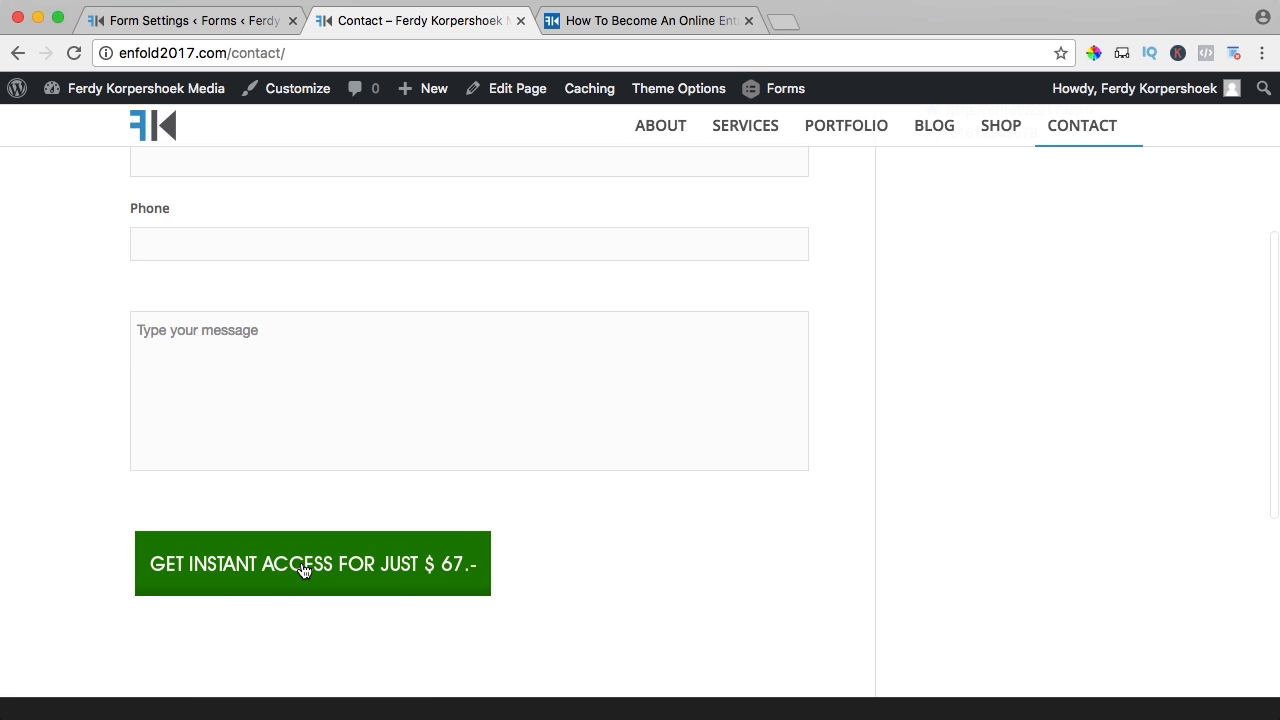
pyautogui.scroll(1, 334, 543)
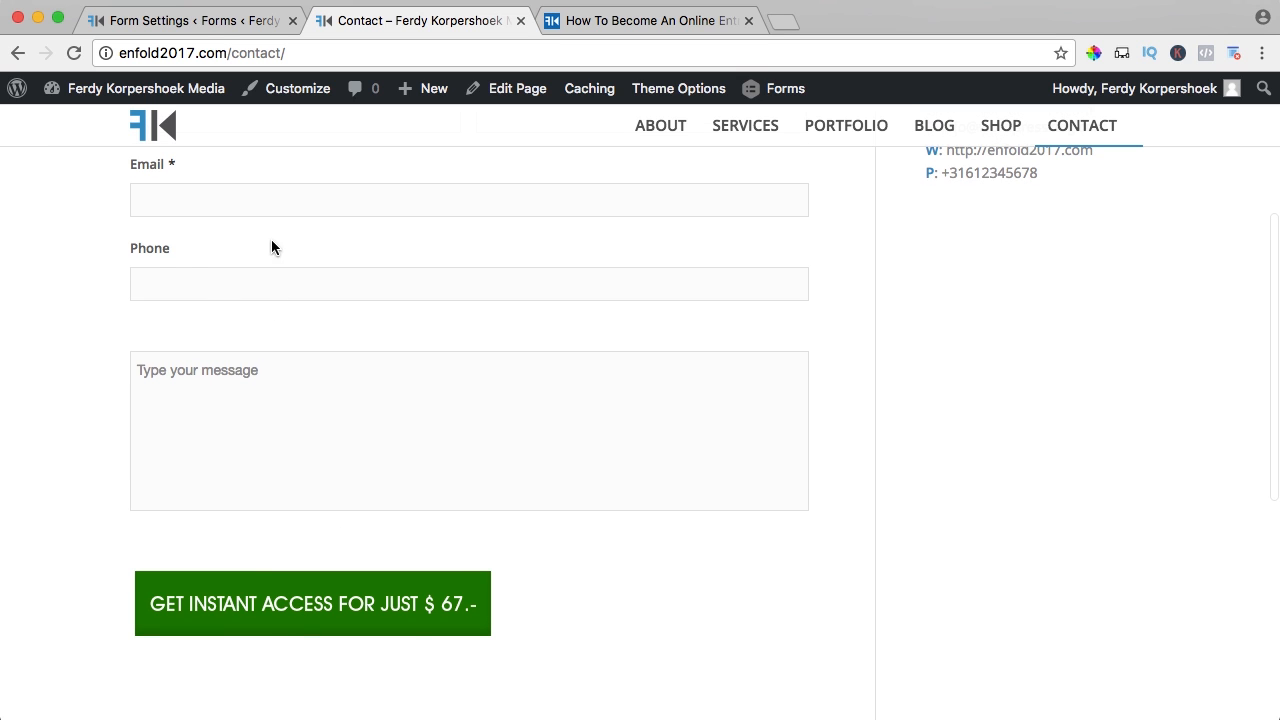
pyautogui.click(223, 21)
pyautogui.scroll(-5, 496, 535)
# - Switch the form button back to Text with the label 'Submit Form'
pyautogui.scroll(-5, 497, 512)
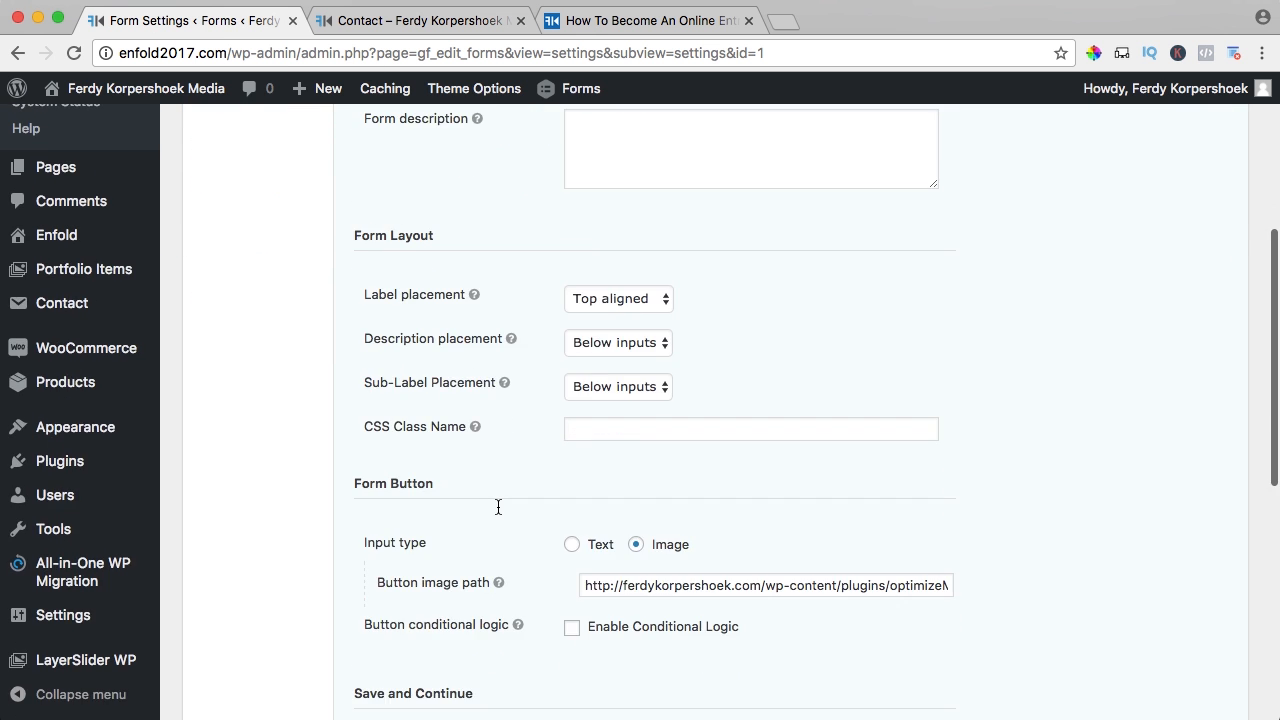
pyautogui.click(571, 489)
pyautogui.click(618, 530)
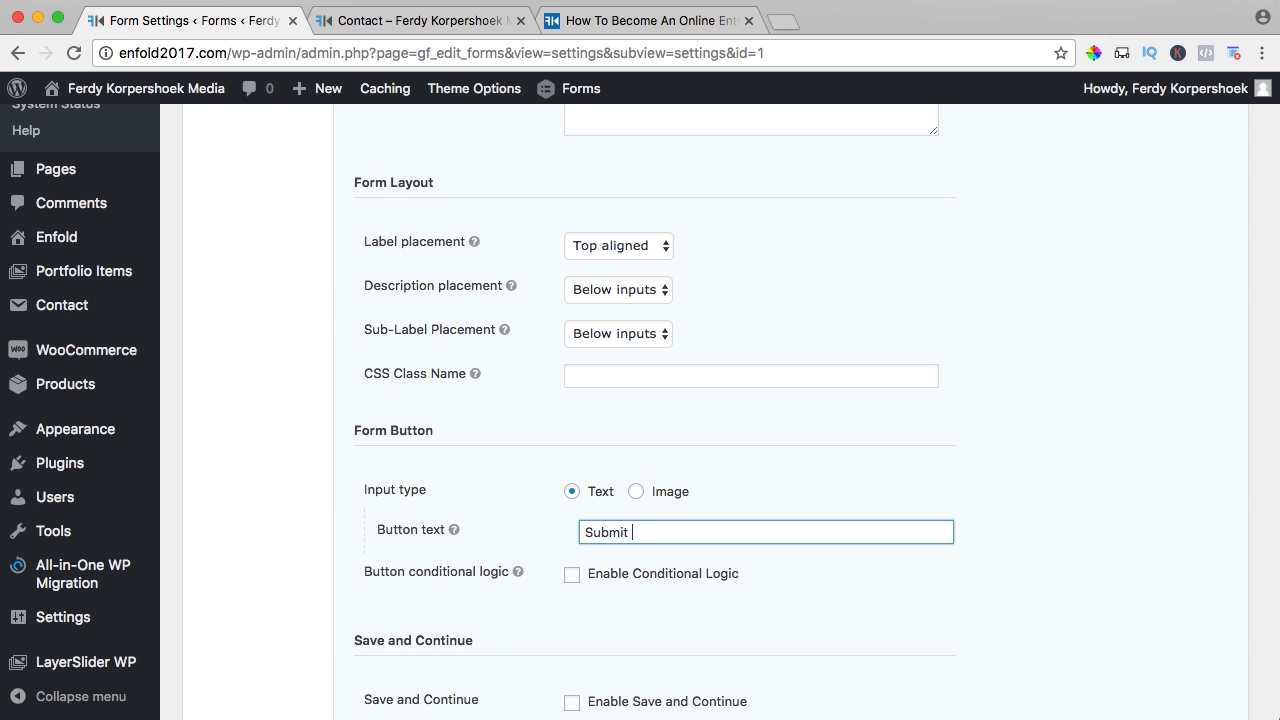
pyautogui.scroll(-7, 545, 440)
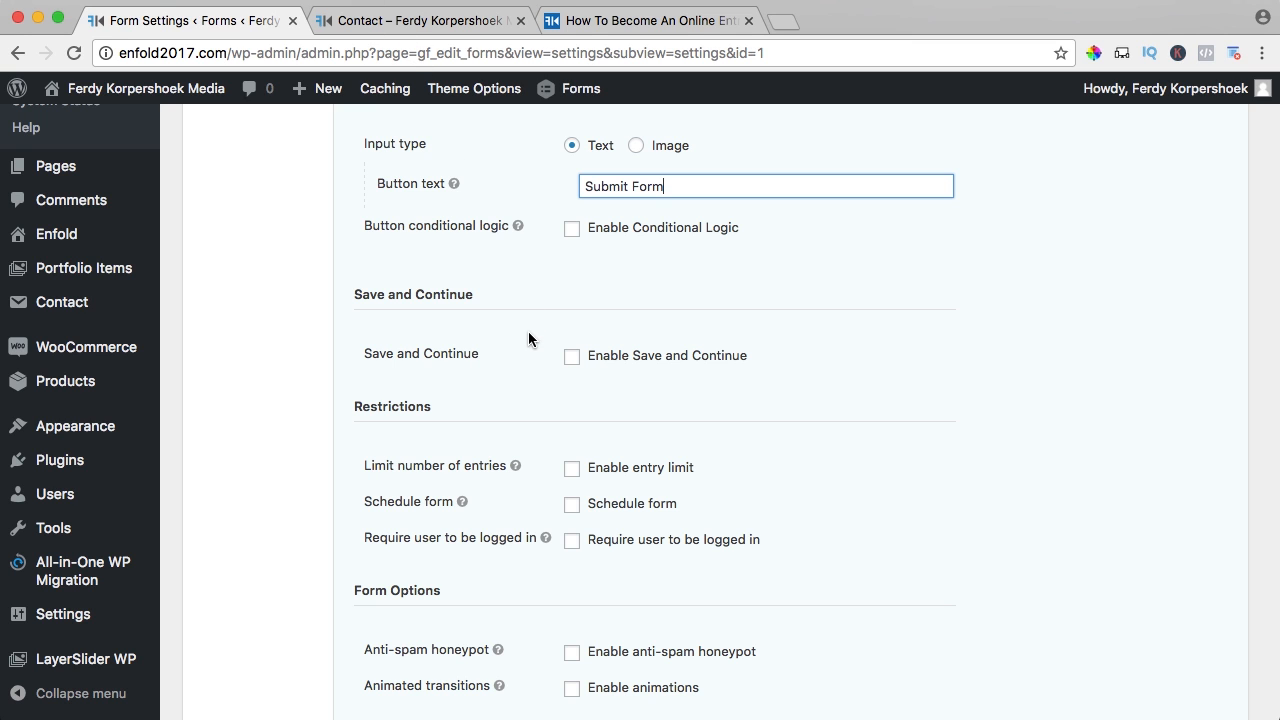
pyautogui.scroll(-3, 528, 340)
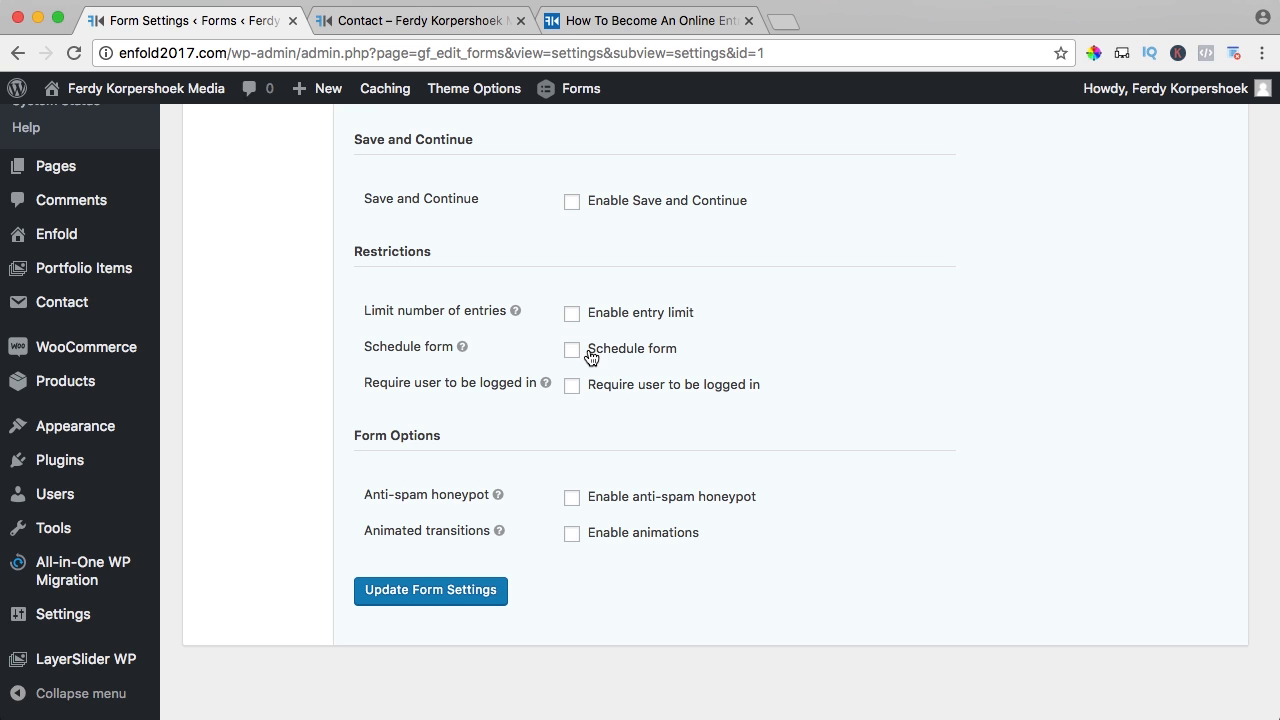
# - Leave scheduling off, enable the anti-spam honeypot, save the settings, and view the Contact page
pyautogui.click(572, 350)
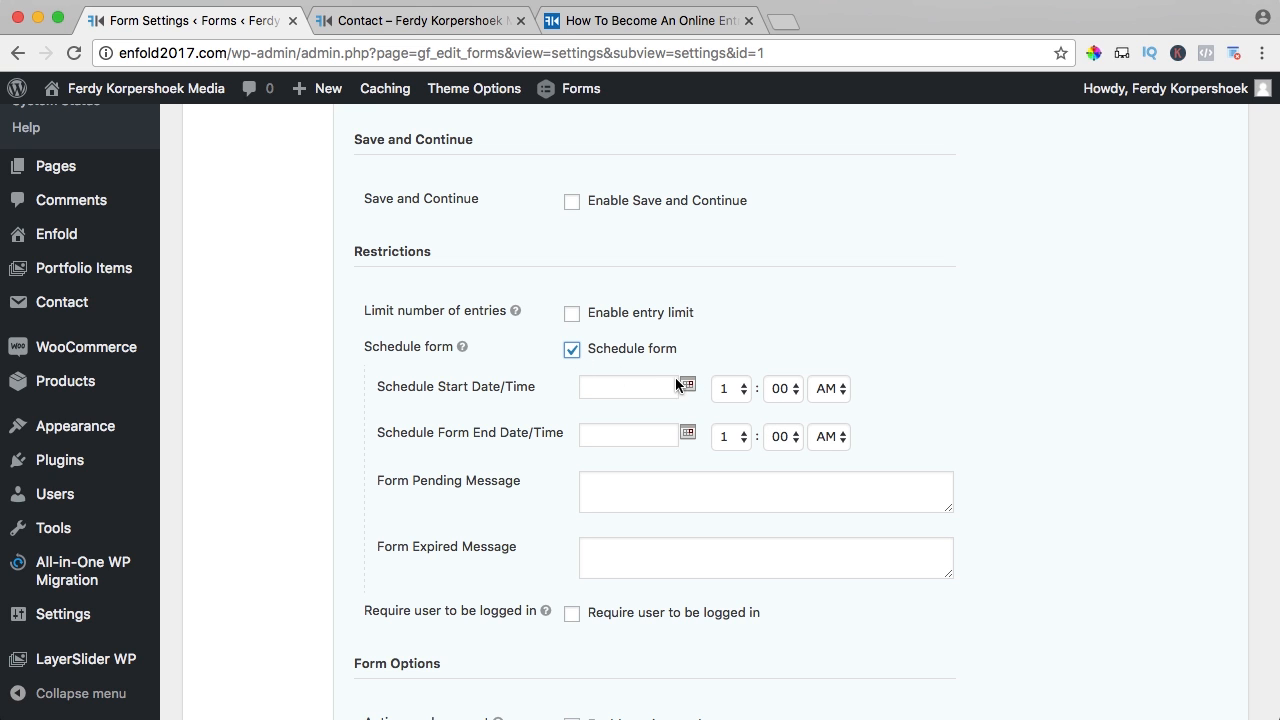
pyautogui.click(572, 350)
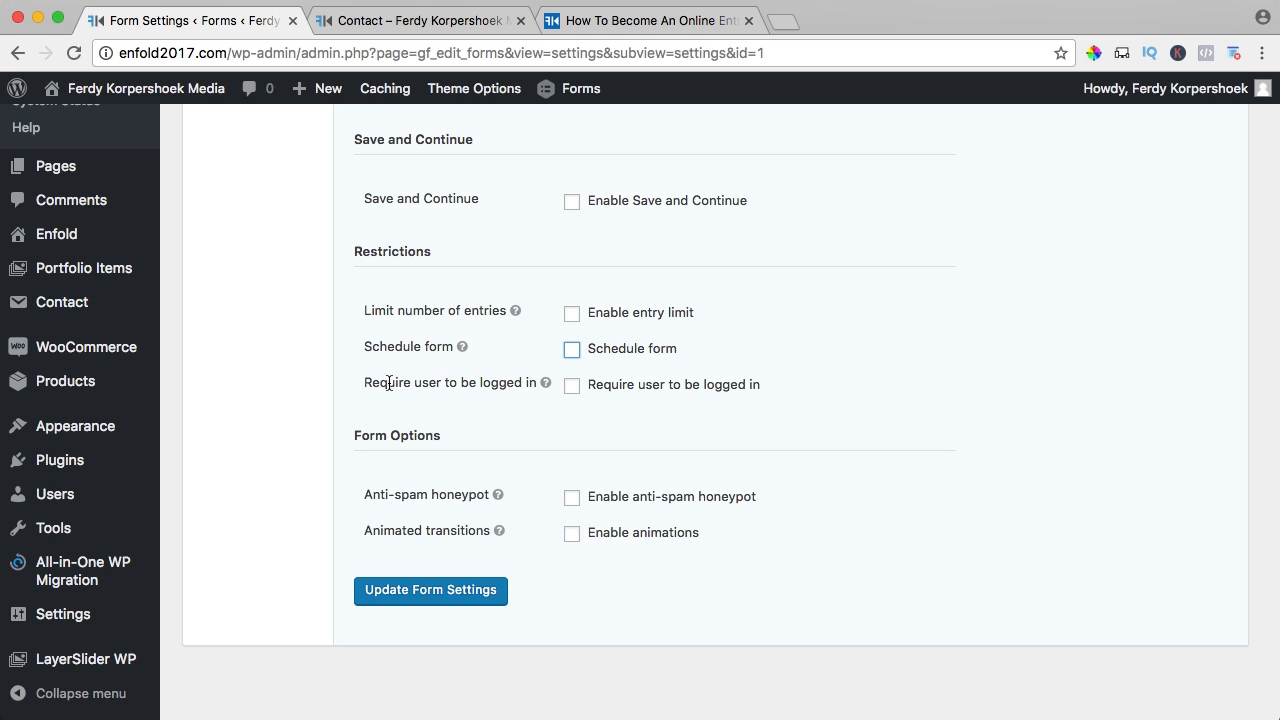
pyautogui.scroll(-1, 510, 407)
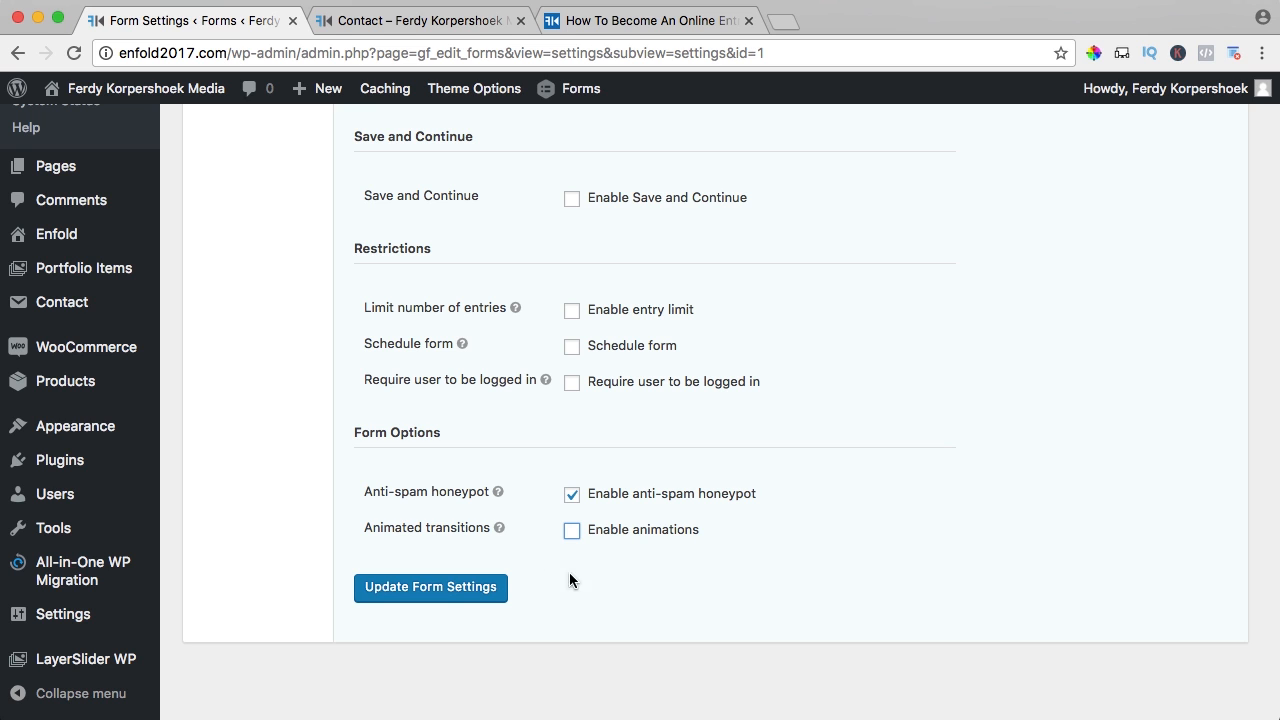
pyautogui.click(445, 589)
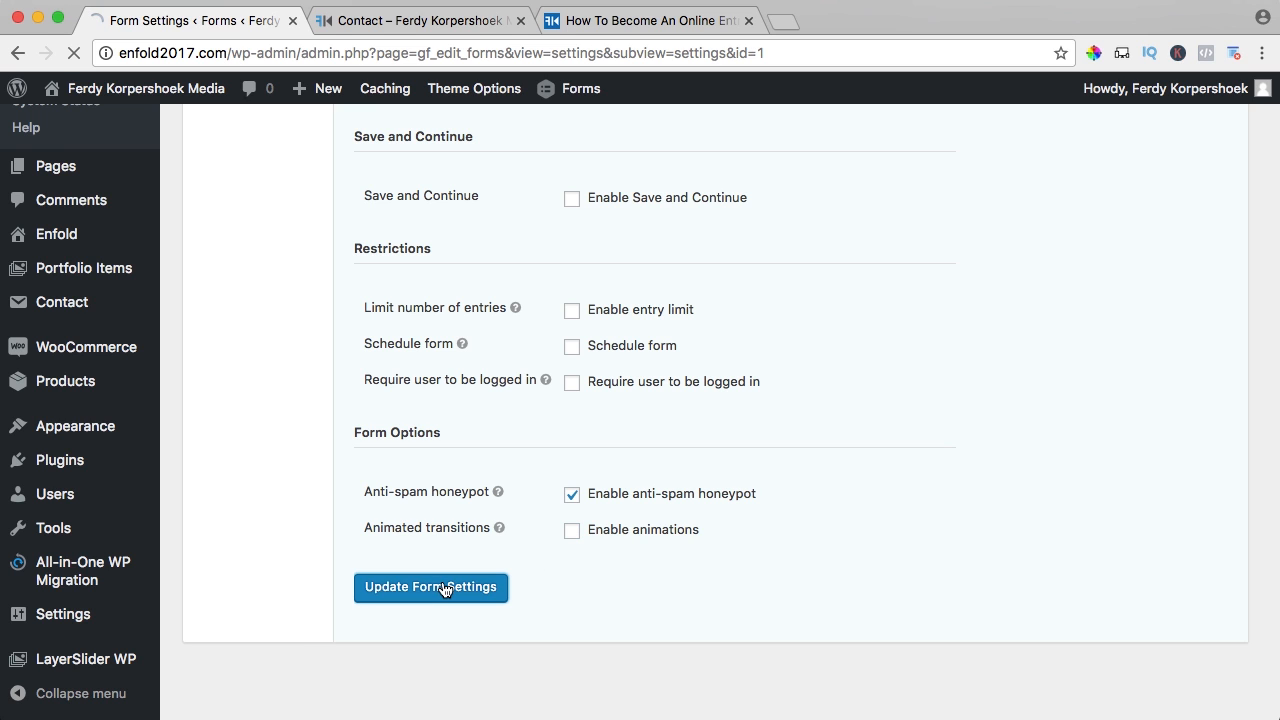
pyautogui.click(415, 20)
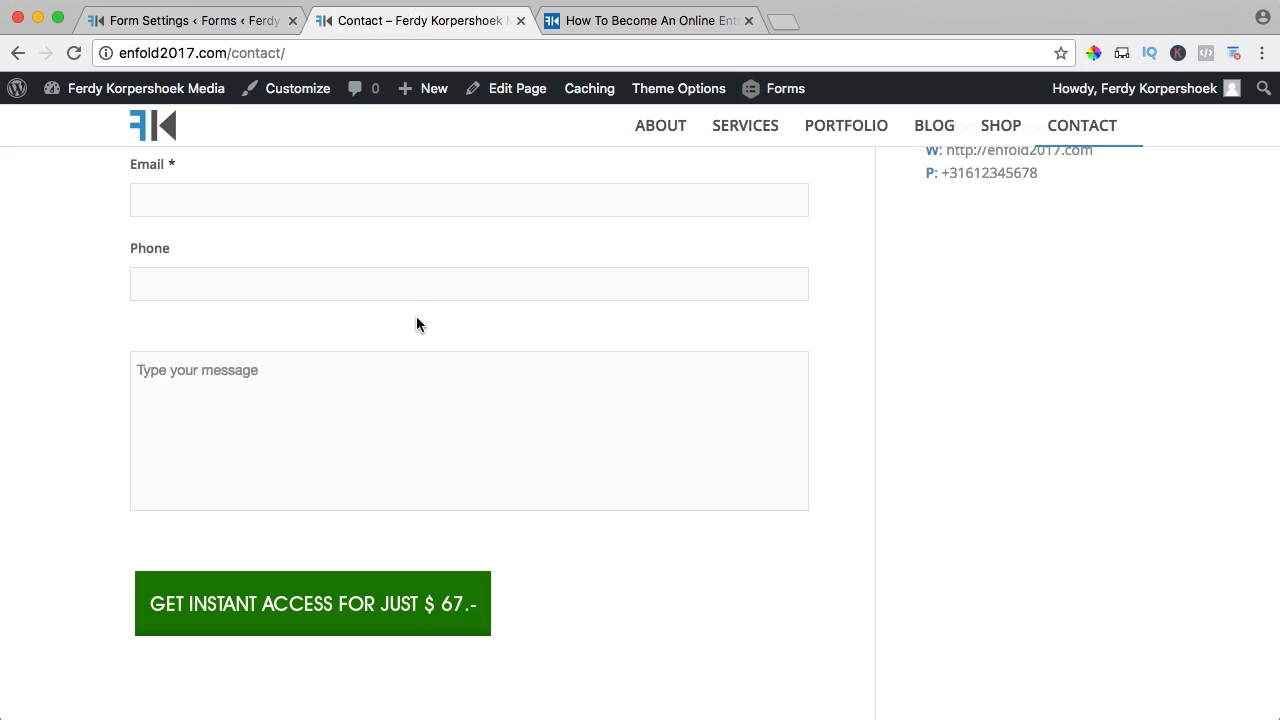
# - Reload the Contact page to confirm the blue Submit Form button, then return to Form Settings
pyautogui.press('super+r')
pyautogui.scroll(5, 420, 340)
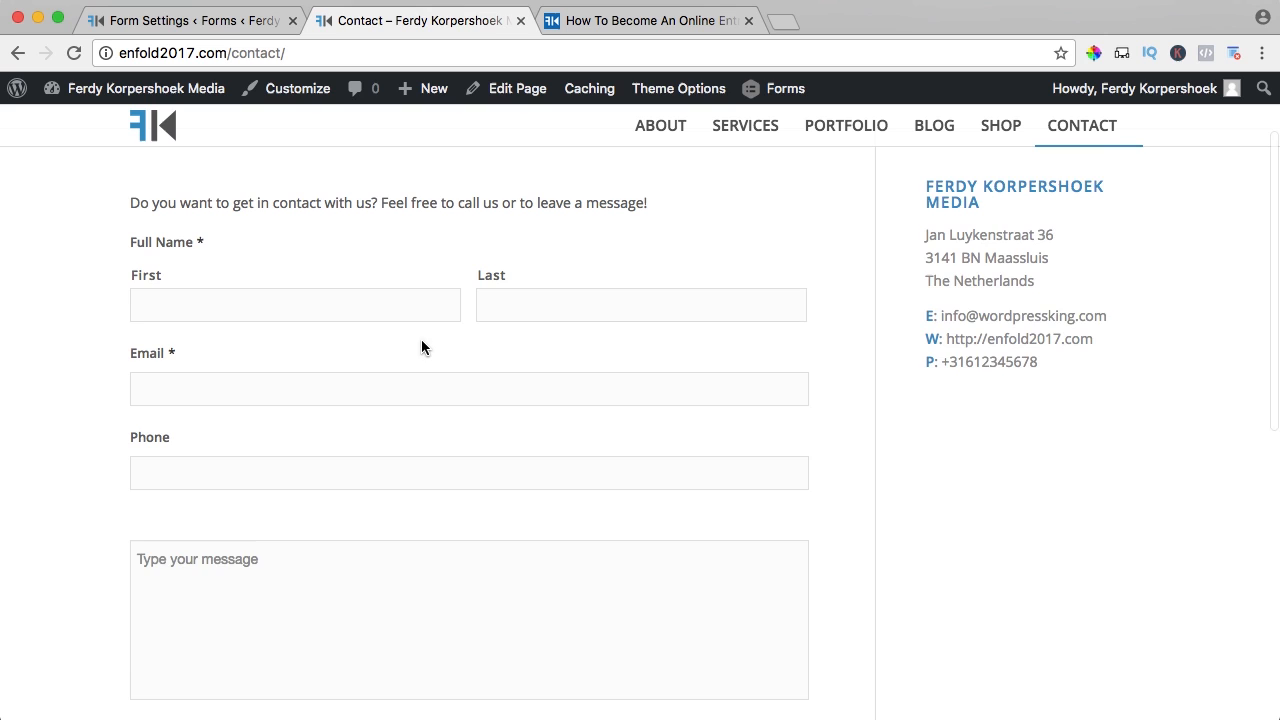
pyautogui.scroll(1, 421, 339)
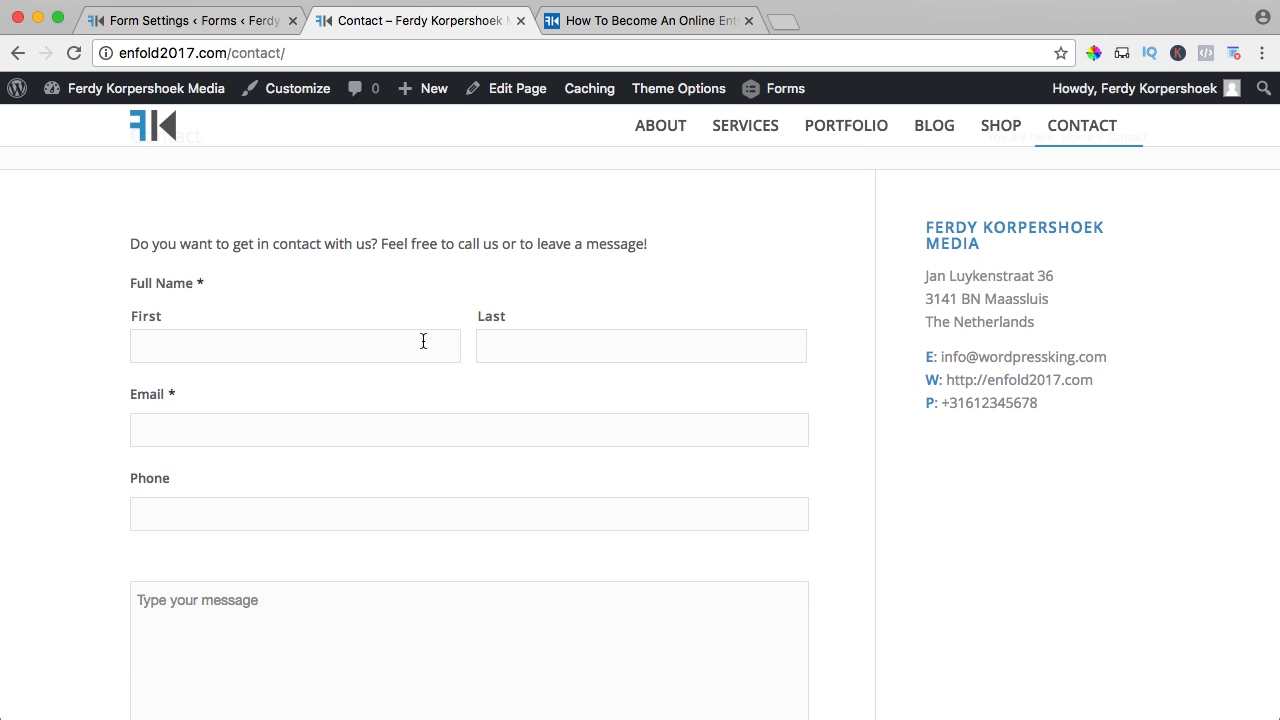
pyautogui.scroll(-2, 428, 343)
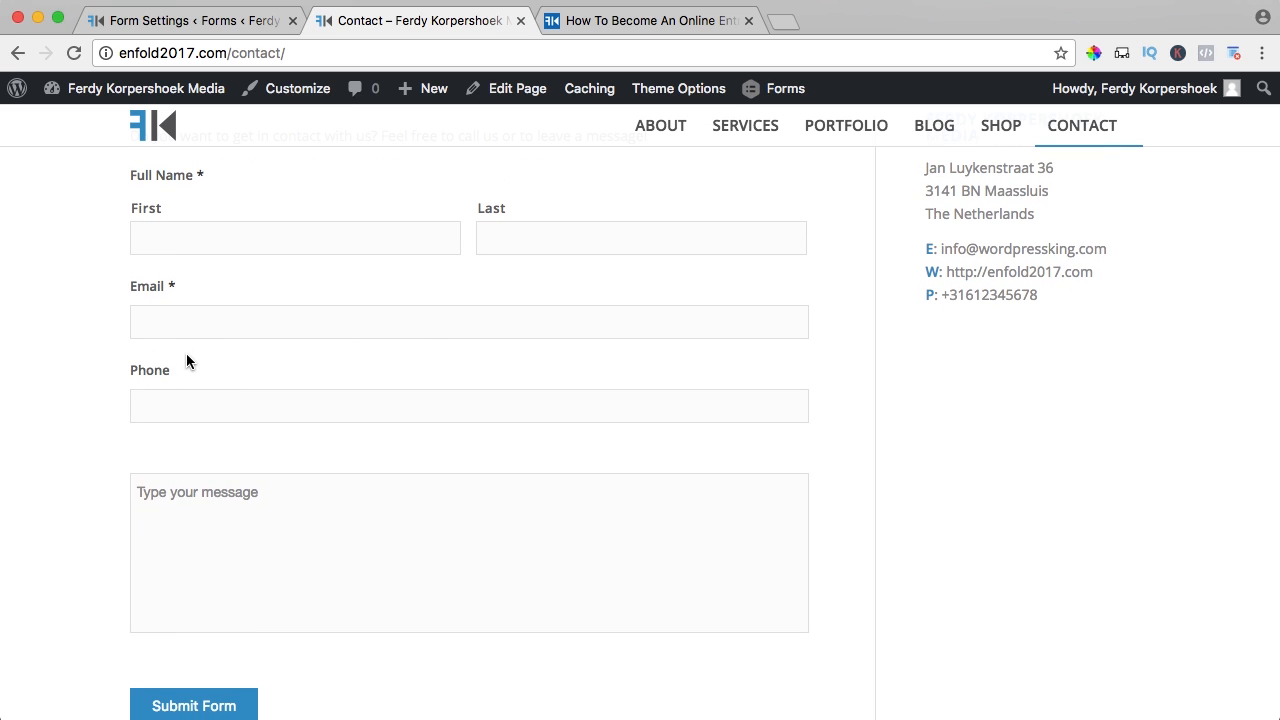
pyautogui.click(194, 24)
# - Add a Drop Down field below Phone labelled 'What is the question about'
pyautogui.moveTo(265, 228)
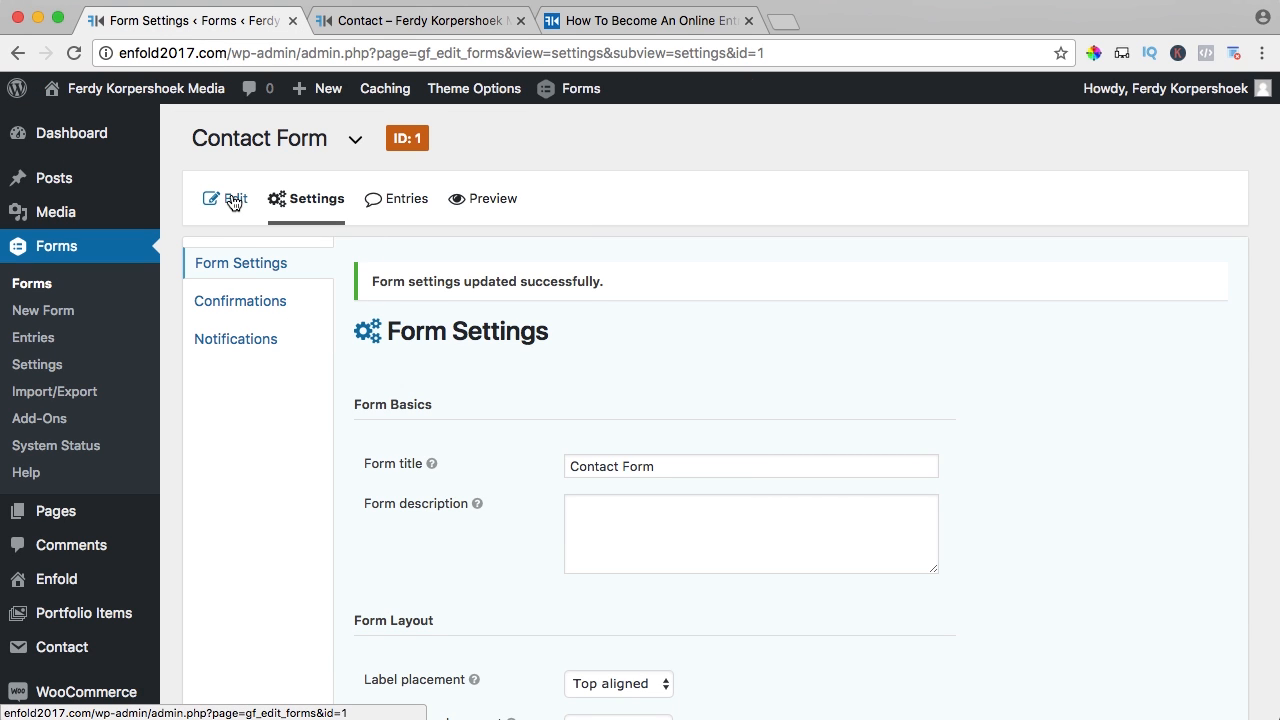
pyautogui.click(230, 199)
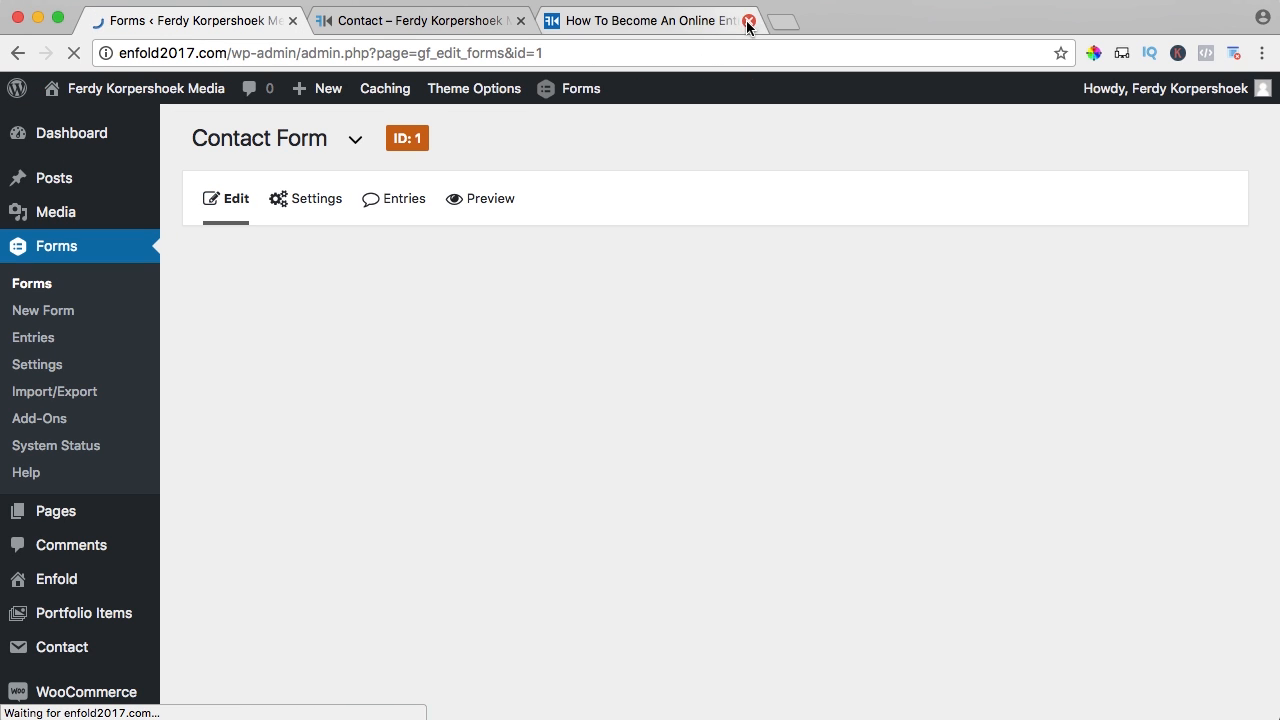
pyautogui.click(748, 21)
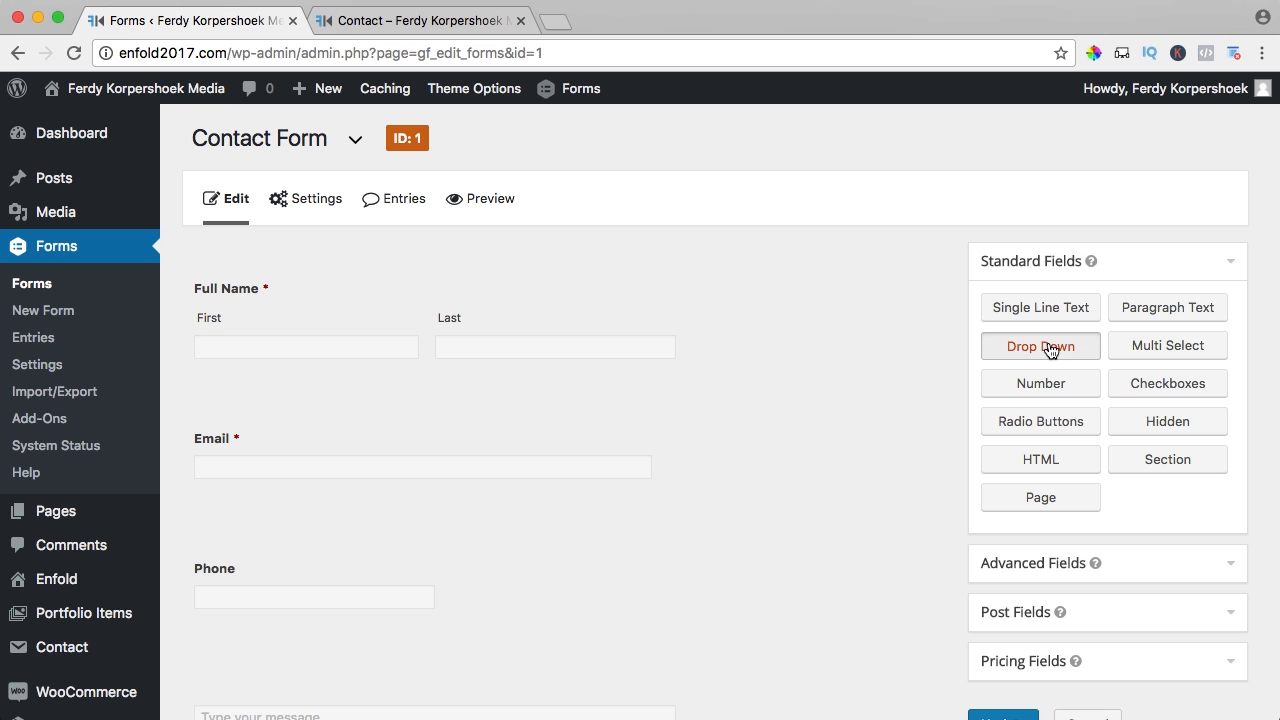
pyautogui.moveTo(1050, 350); pyautogui.dragTo(288, 630)
pyautogui.scroll(-3, 296, 500)
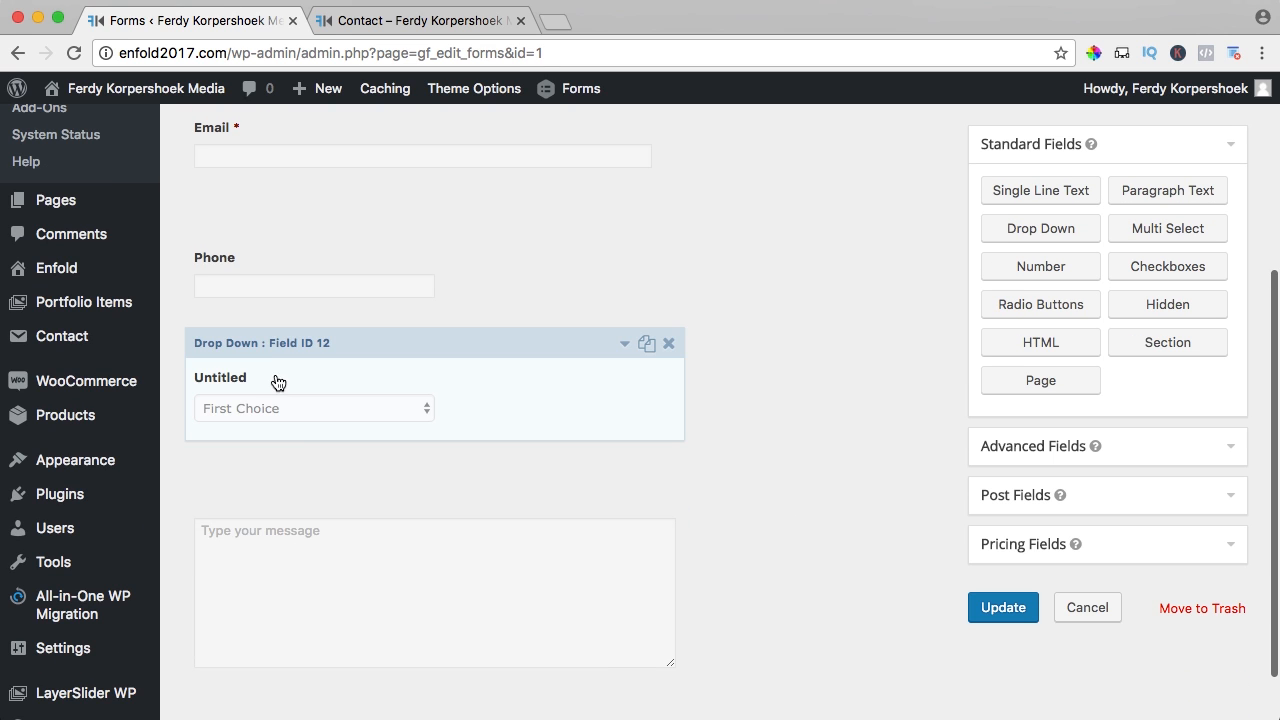
pyautogui.click(443, 391)
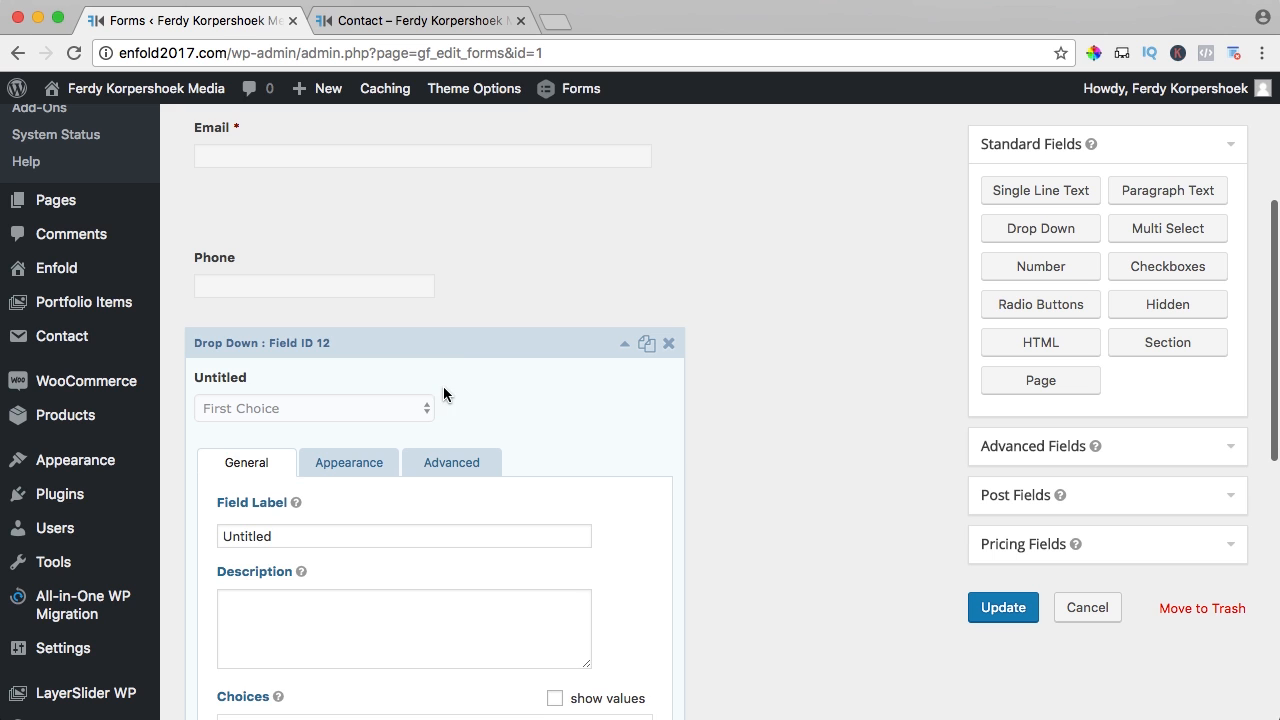
pyautogui.doubleClick(299, 536)
pyautogui.write('What is t')
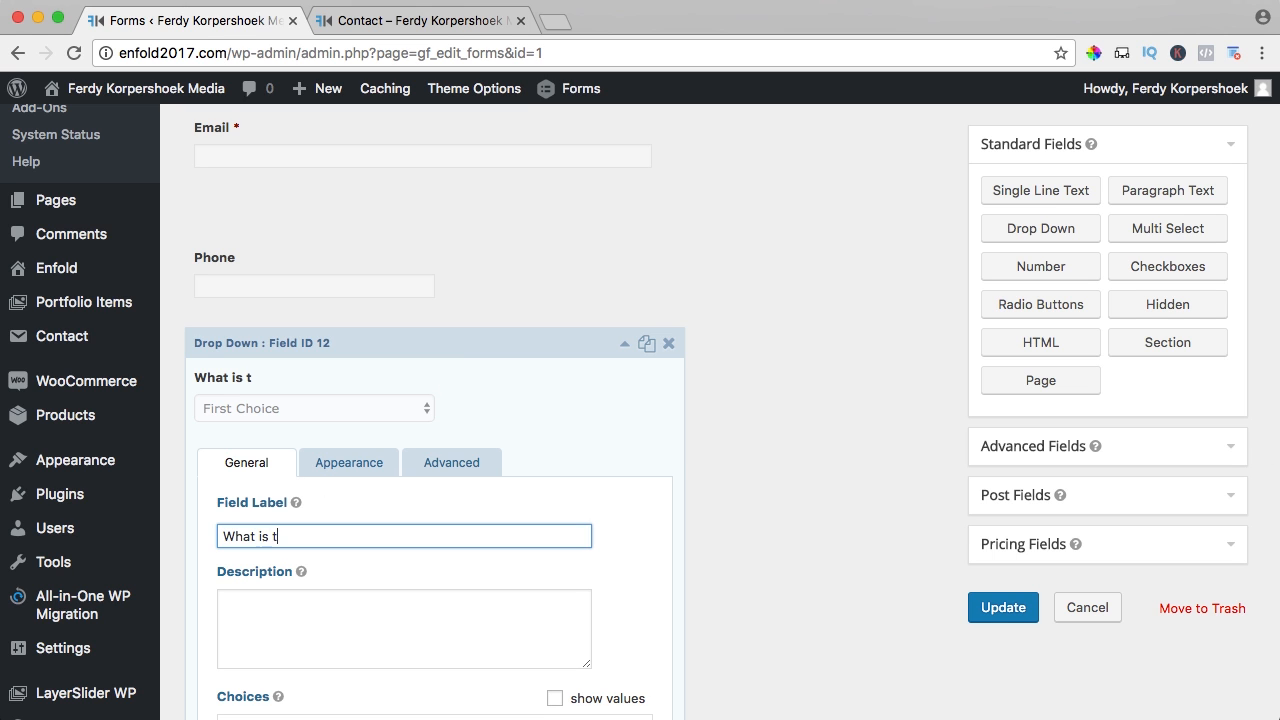
pyautogui.write('he question about')
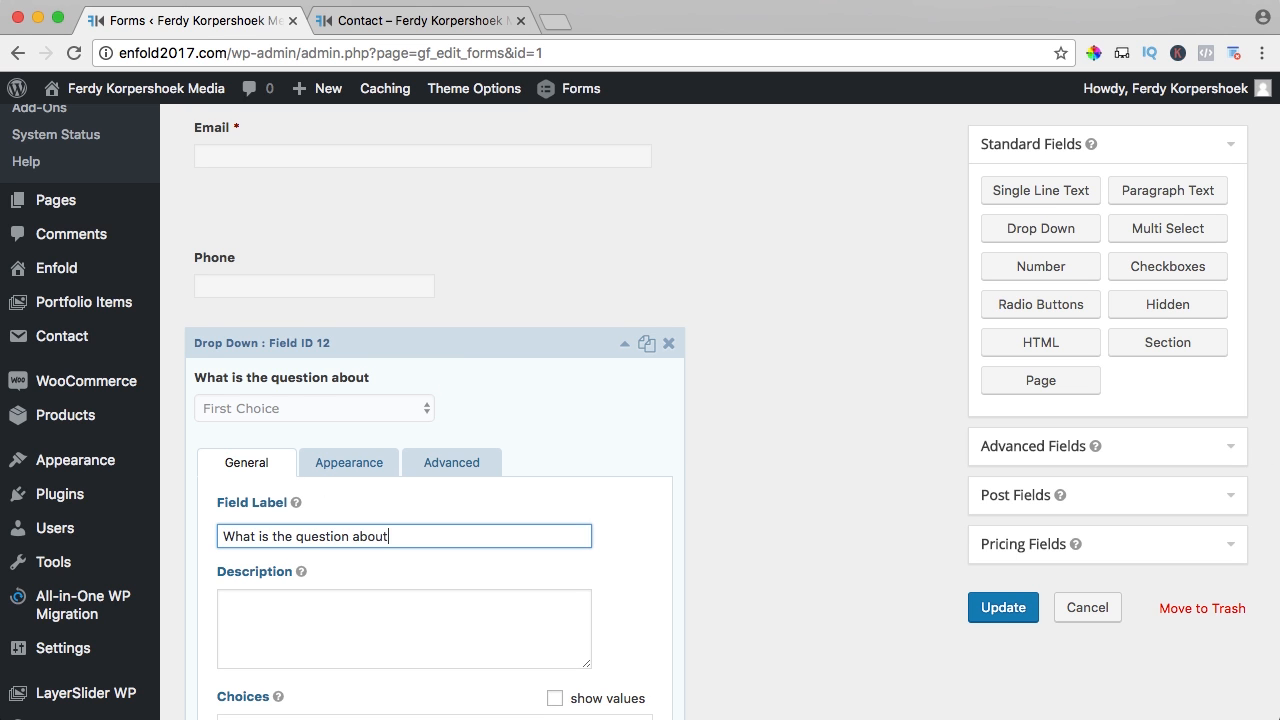
# - Set the dropdown's choices to Photography, Videography, Webdesign and Other
pyautogui.scroll(-5, 330, 500)
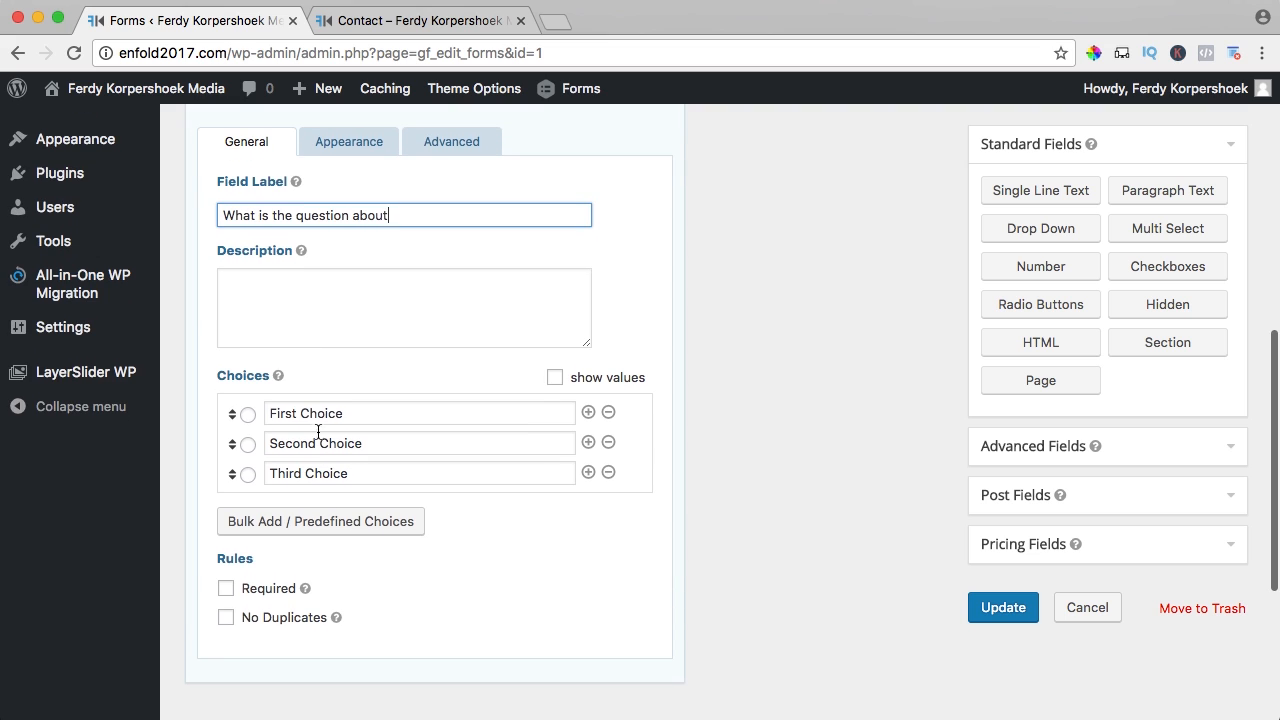
pyautogui.click(335, 413)
pyautogui.tripleClick(335, 413)
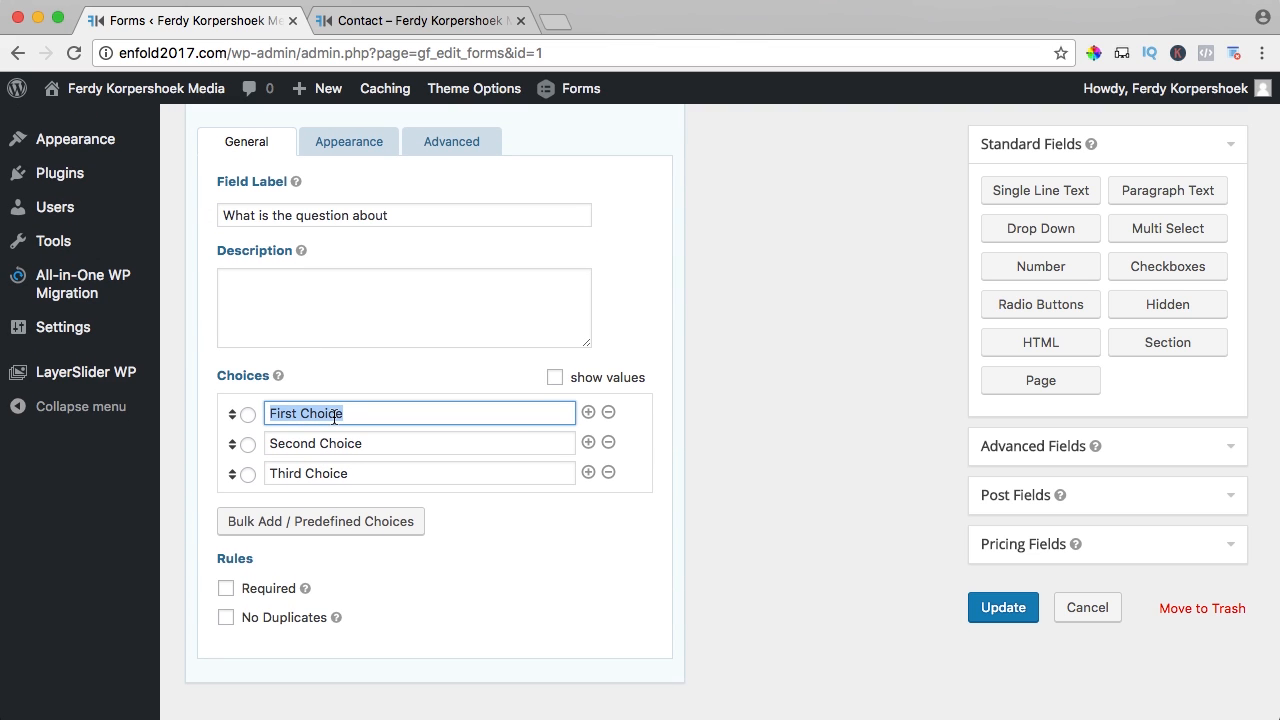
pyautogui.write('Photography')
pyautogui.press('Tab')
pyautogui.press('Tab')
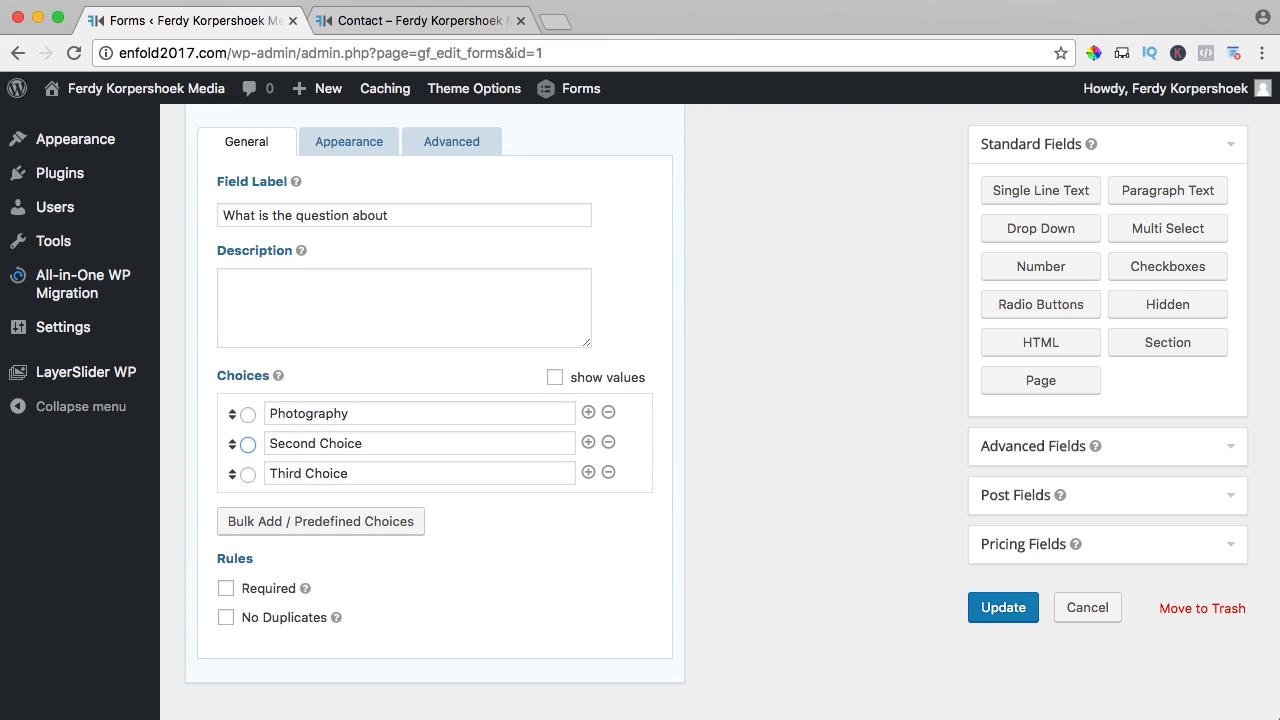
pyautogui.write('Videography')
pyautogui.press('Tab')
pyautogui.press('Tab')
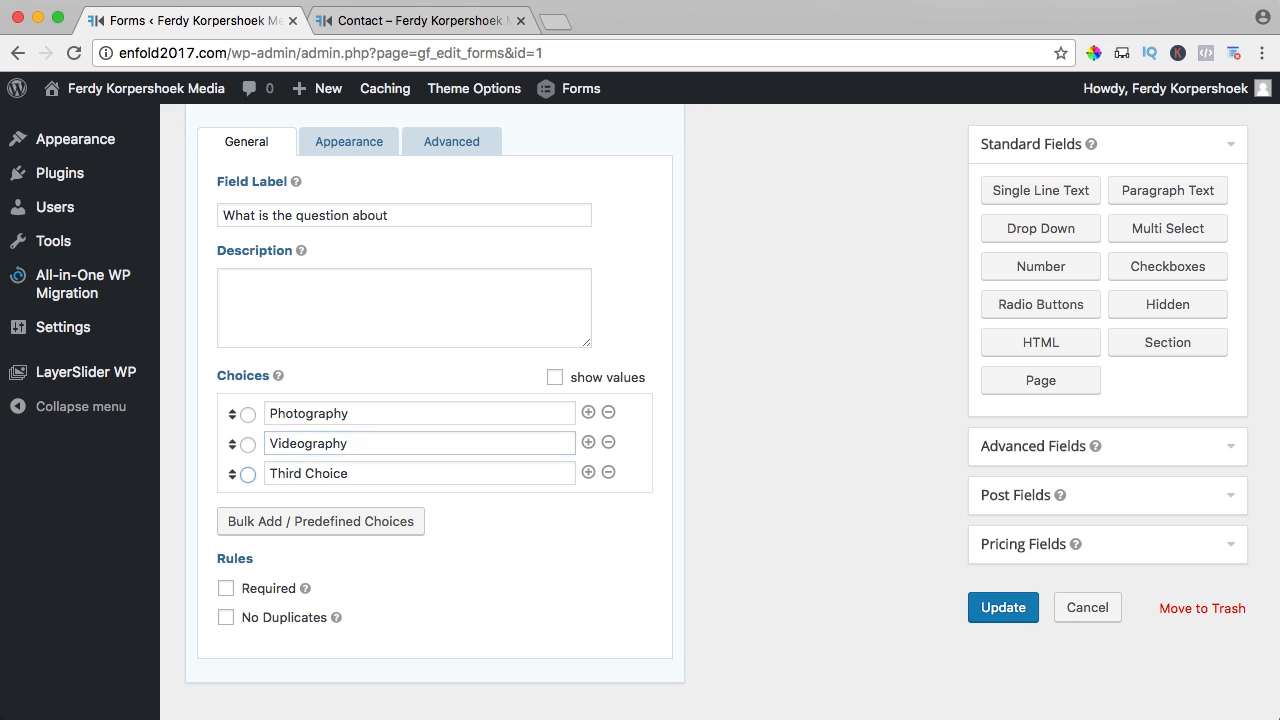
pyautogui.write('V')
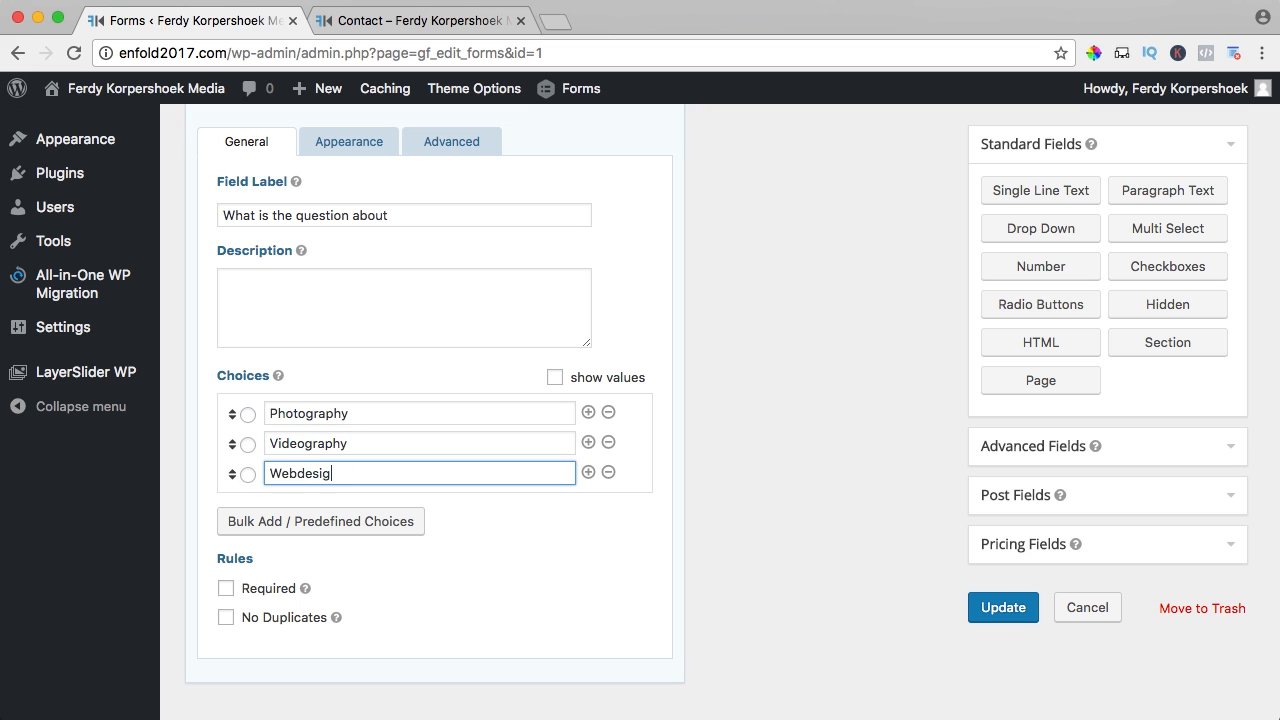
pyautogui.click(595, 473)
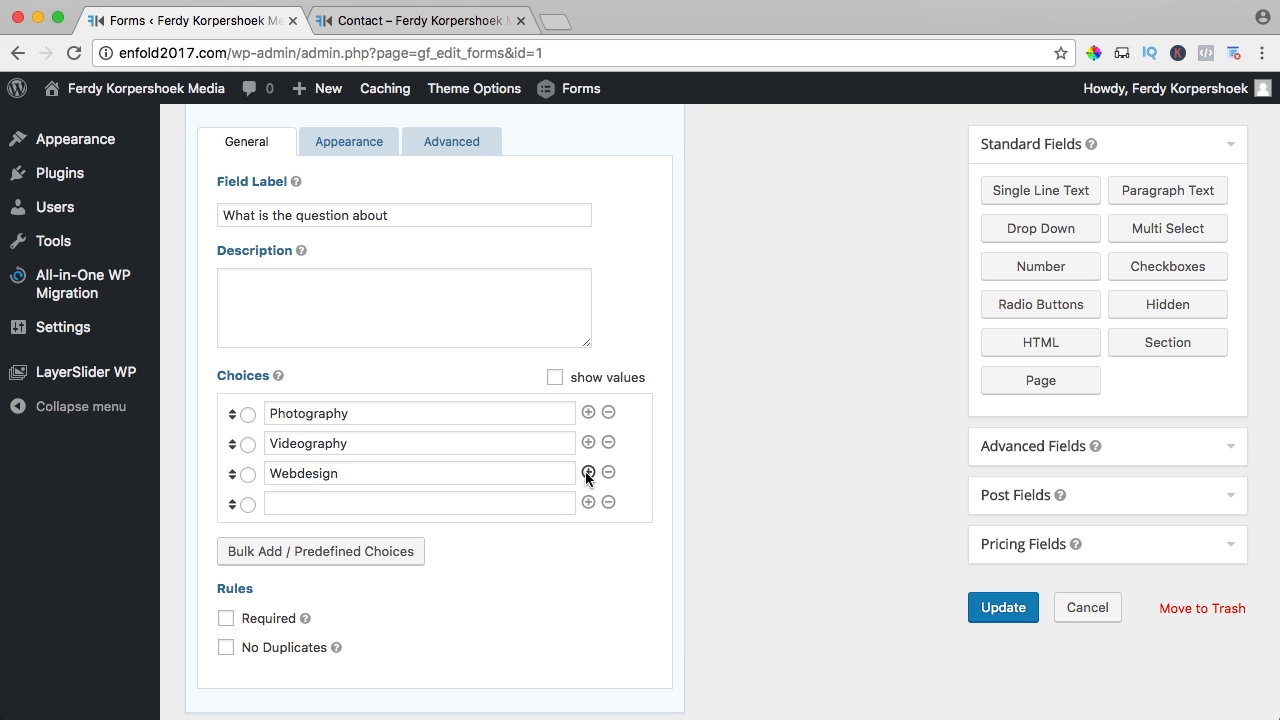
pyautogui.click(417, 509)
pyautogui.write('Other')
# - Make the dropdown required and update the form
pyautogui.scroll(-1, 436, 503)
pyautogui.scroll(-2, 436, 503)
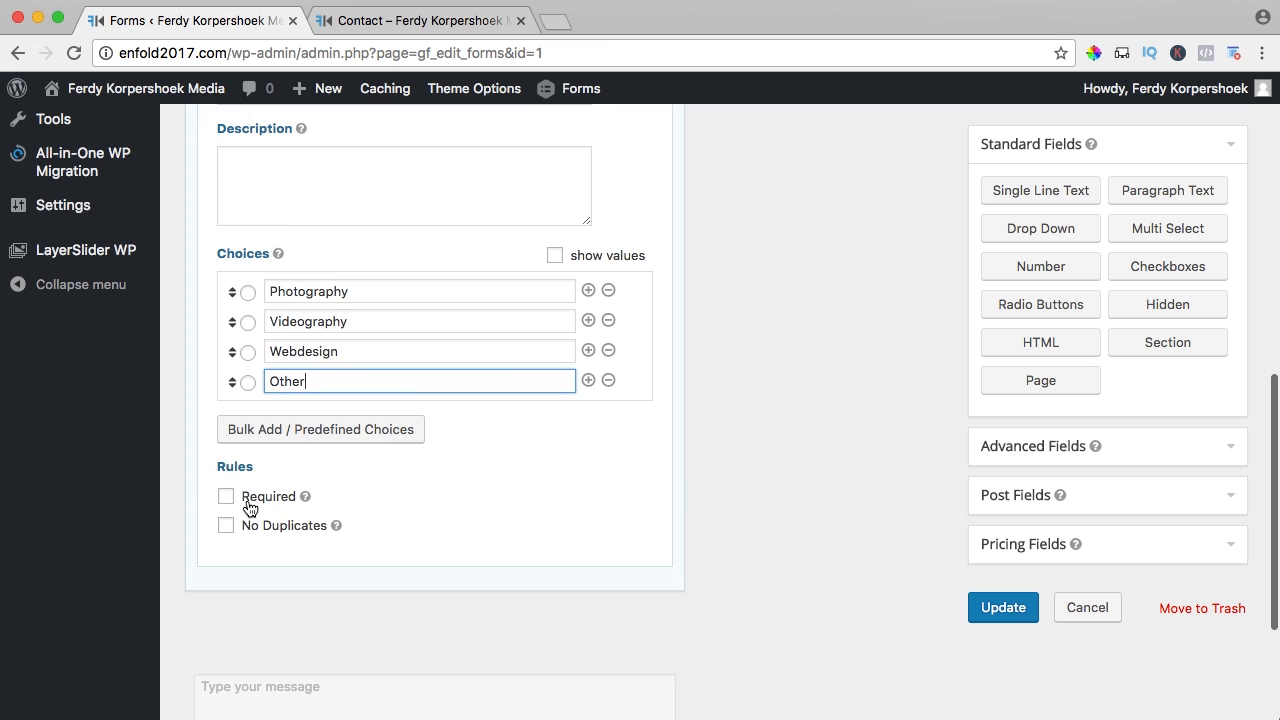
pyautogui.click(226, 496)
pyautogui.click(1003, 608)
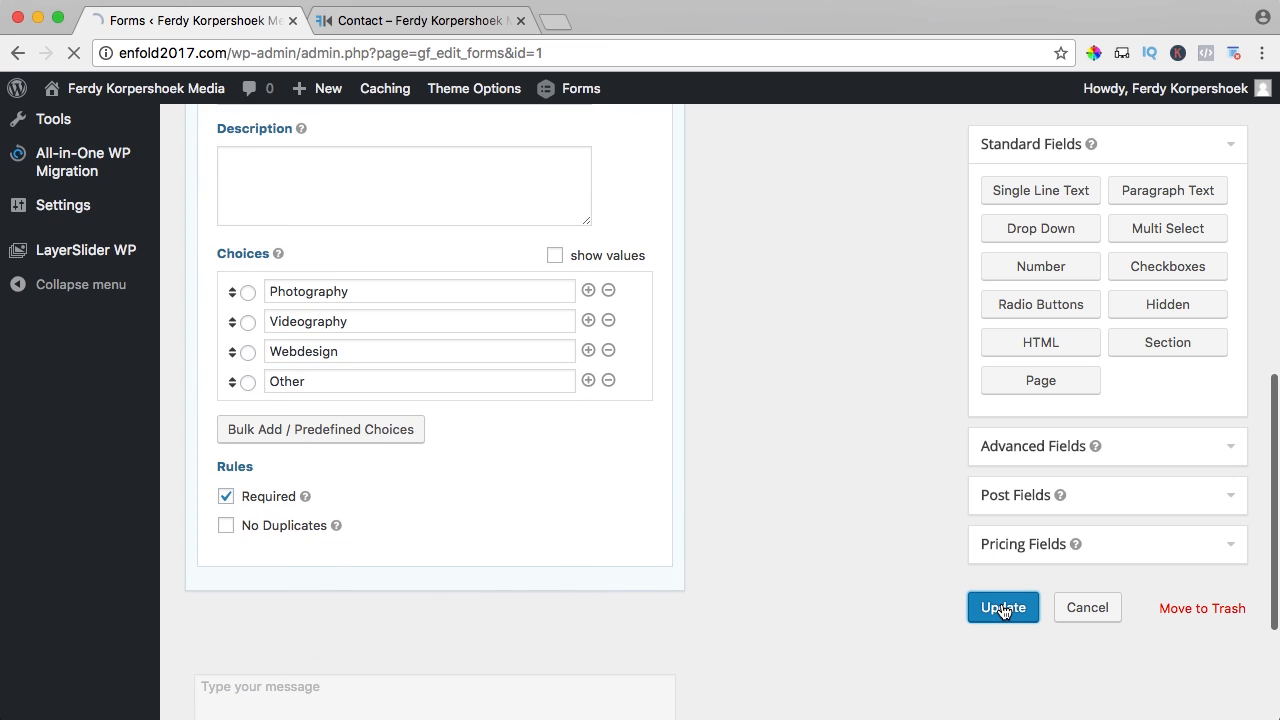
# - Reload the live Contact page and pick Videography in the topic dropdown
pyautogui.click(418, 20)
pyautogui.press('super+r')
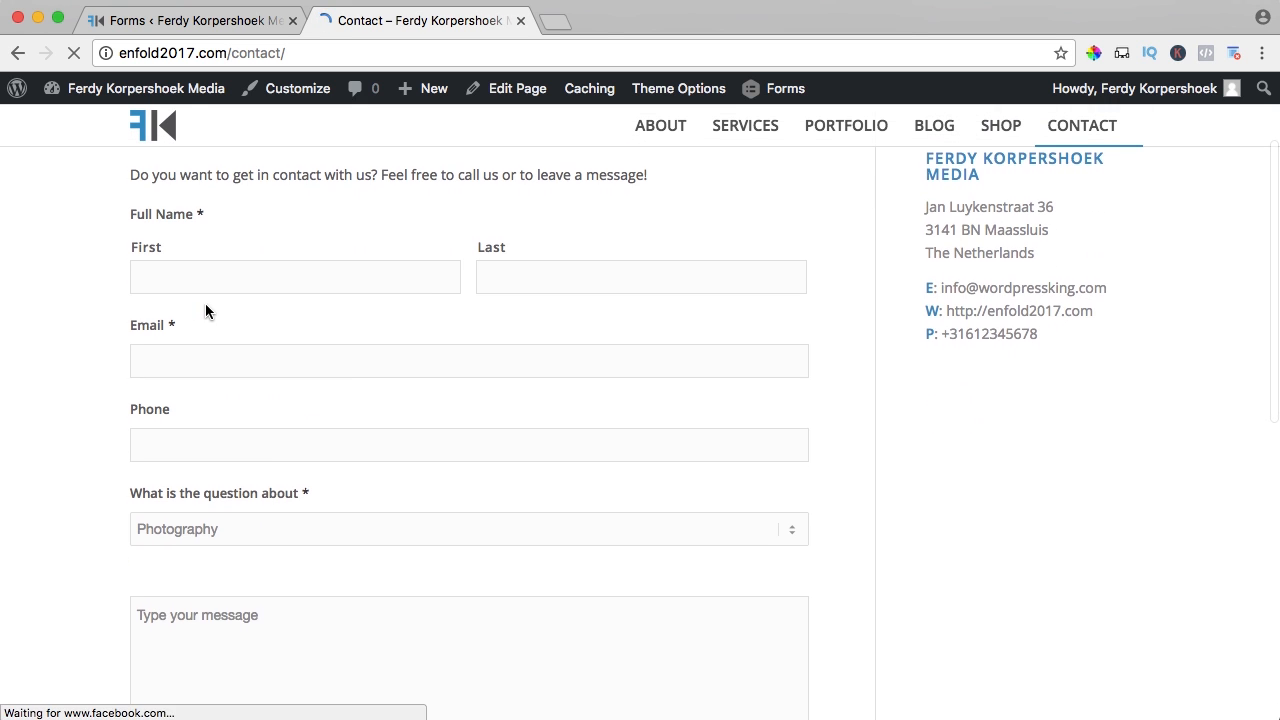
pyautogui.scroll(-2, 206, 363)
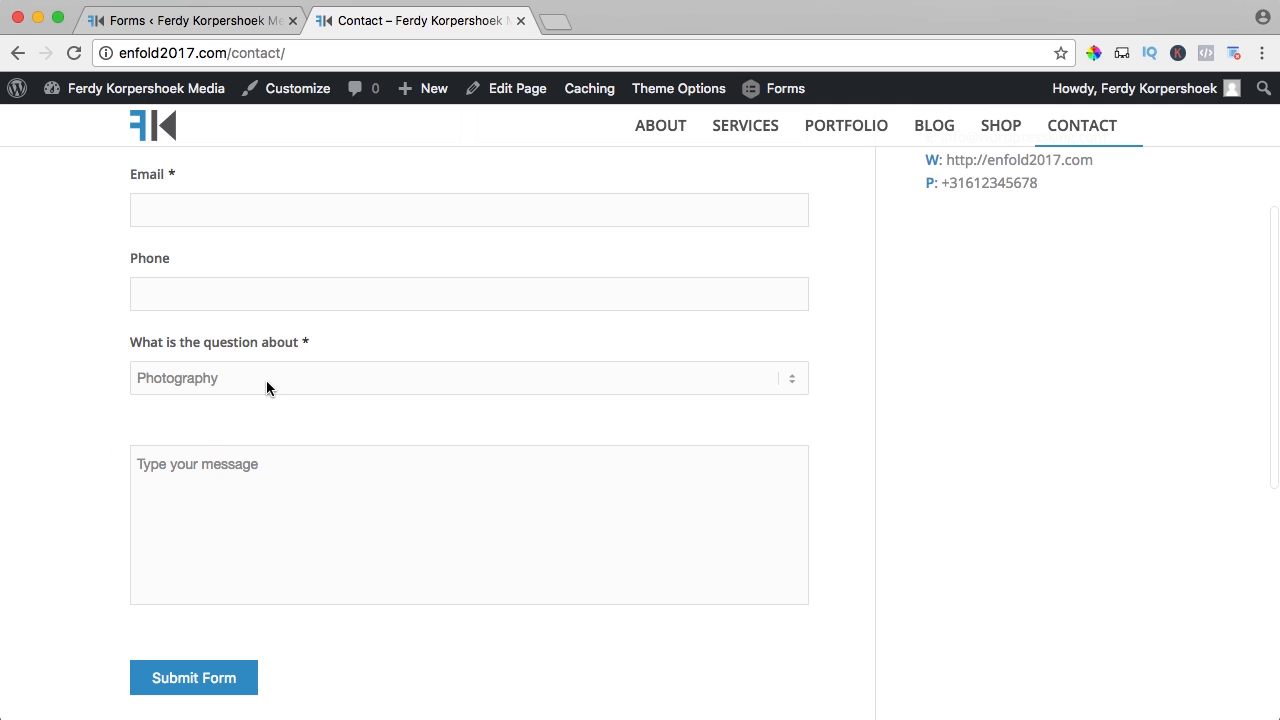
pyautogui.click(266, 380)
pyautogui.click(194, 401)
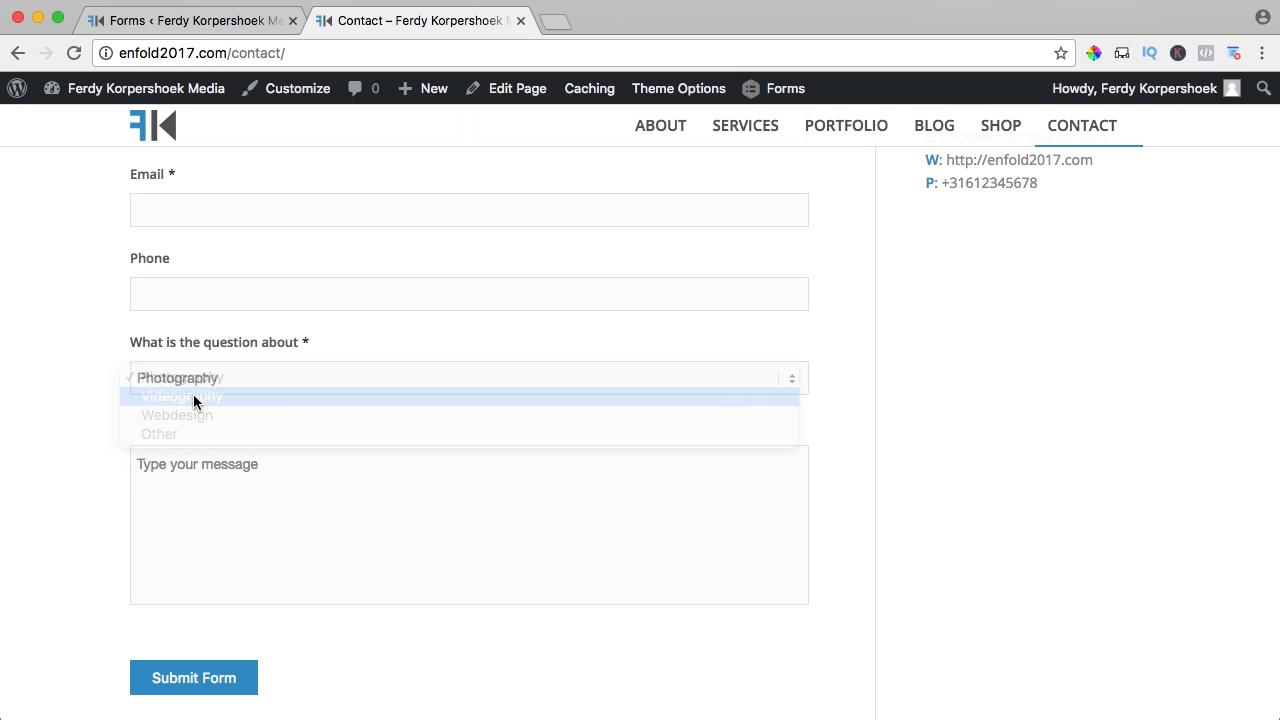
# - Try the message and Email boxes on the live form, then return to the form editor
pyautogui.scroll(-2, 109, 394)
pyautogui.click(298, 427)
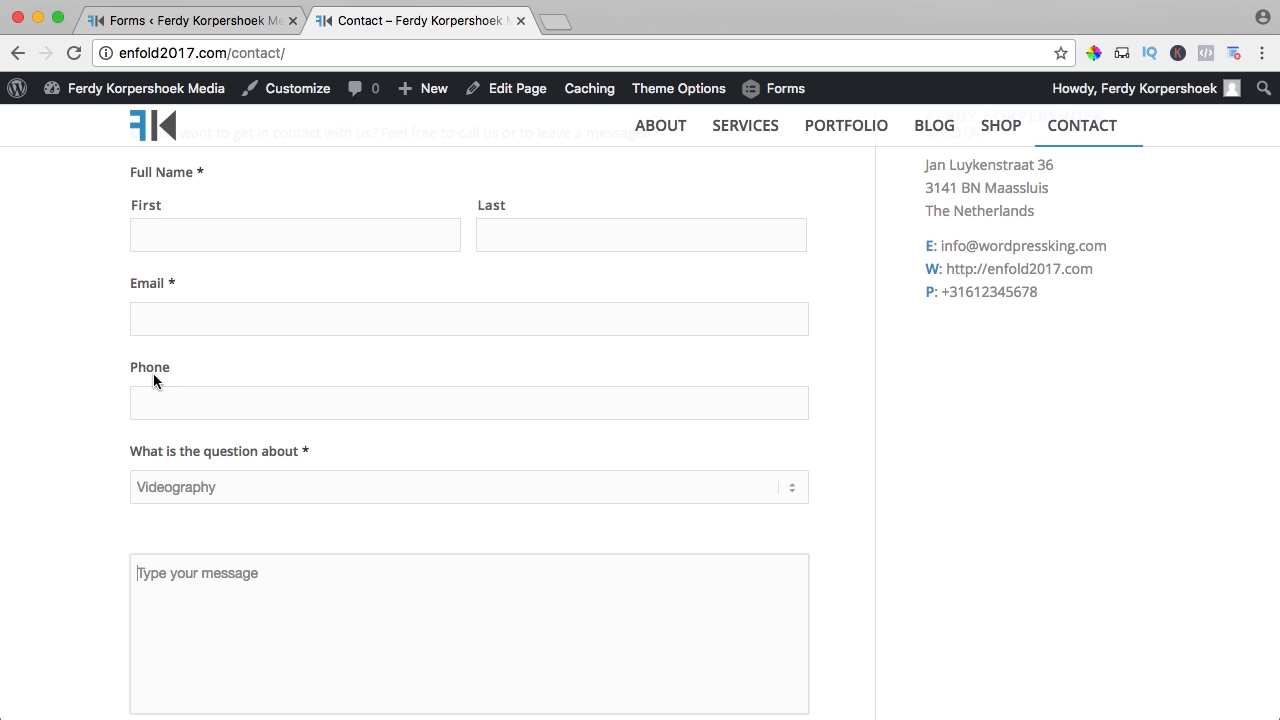
pyautogui.click(172, 311)
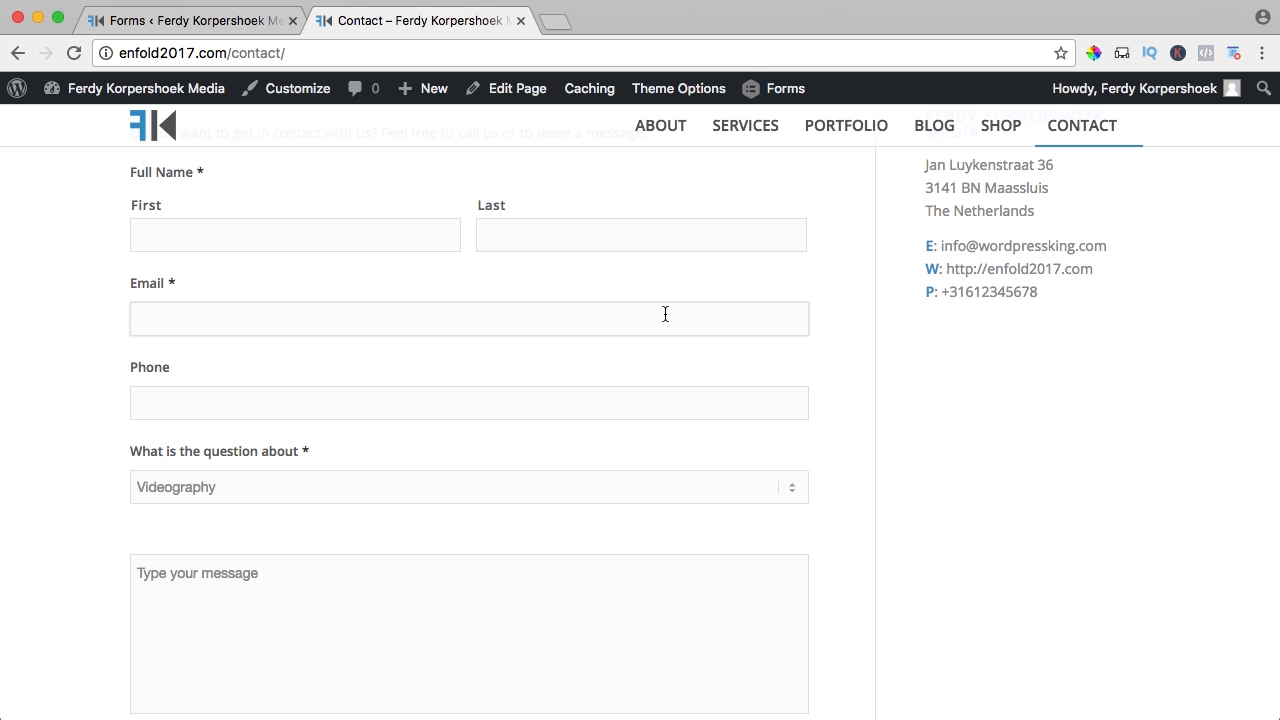
pyautogui.click(172, 24)
pyautogui.scroll(-3, 338, 247)
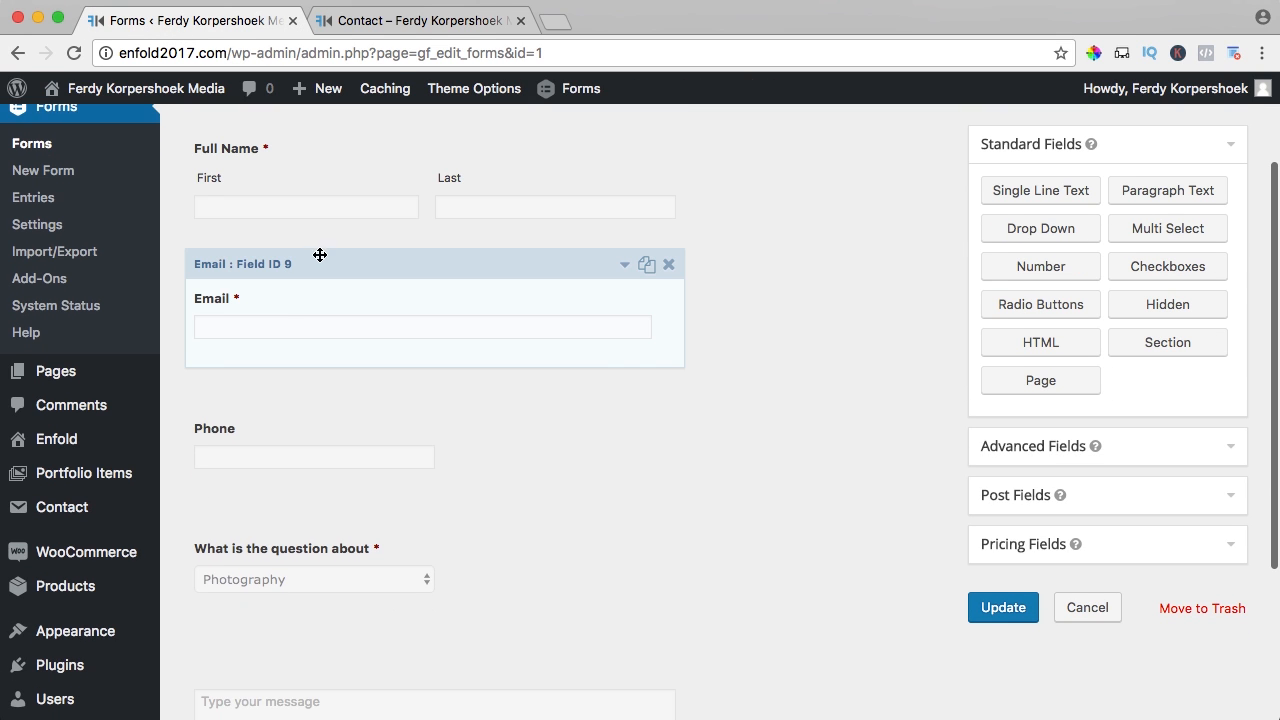
# - Give the Email field the Custom CSS Class gf_left_half, update the form, and view the Contact page
pyautogui.click(304, 303)
pyautogui.scroll(-1, 349, 301)
pyautogui.scroll(-3, 346, 294)
pyautogui.scroll(1, 346, 291)
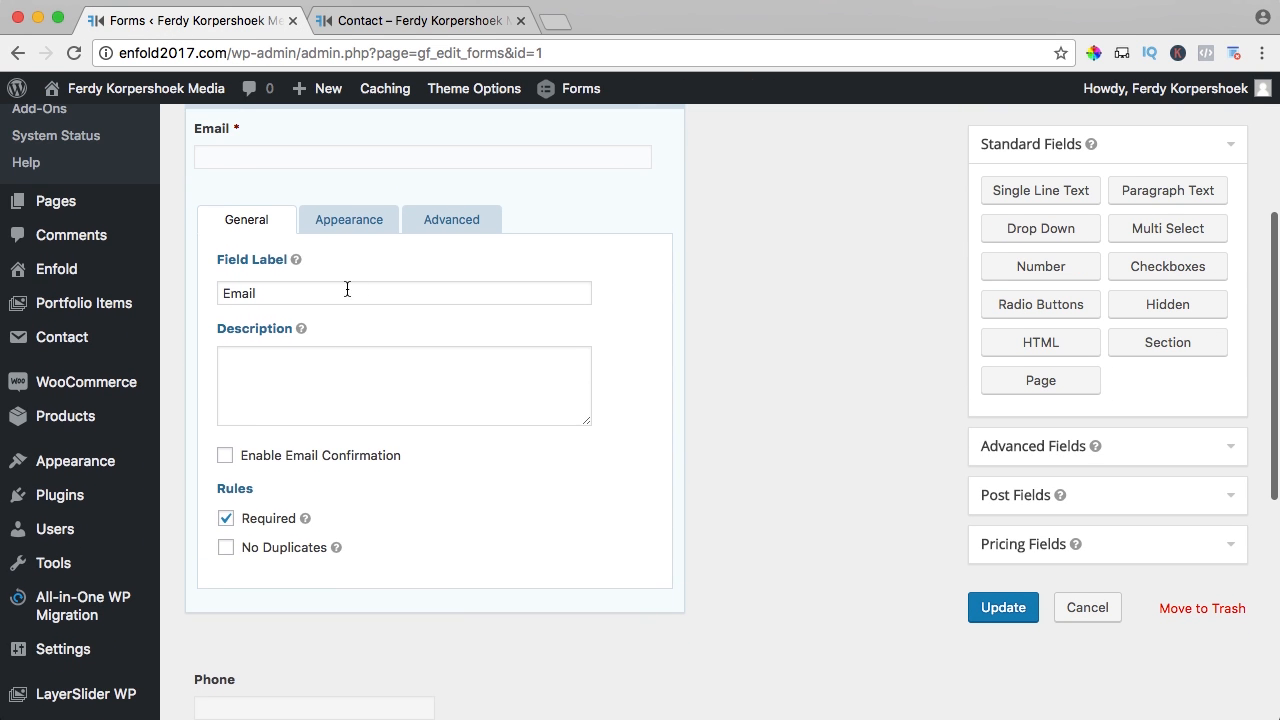
pyautogui.click(350, 228)
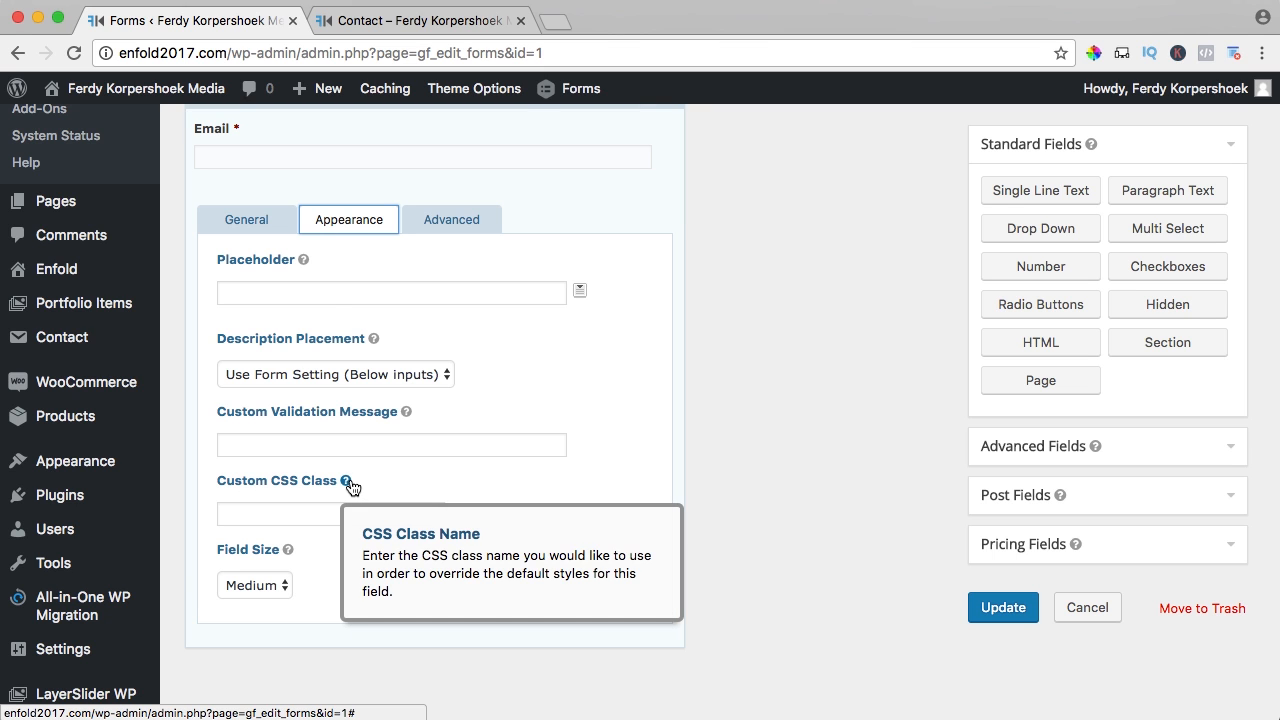
pyautogui.moveTo(90, 495)
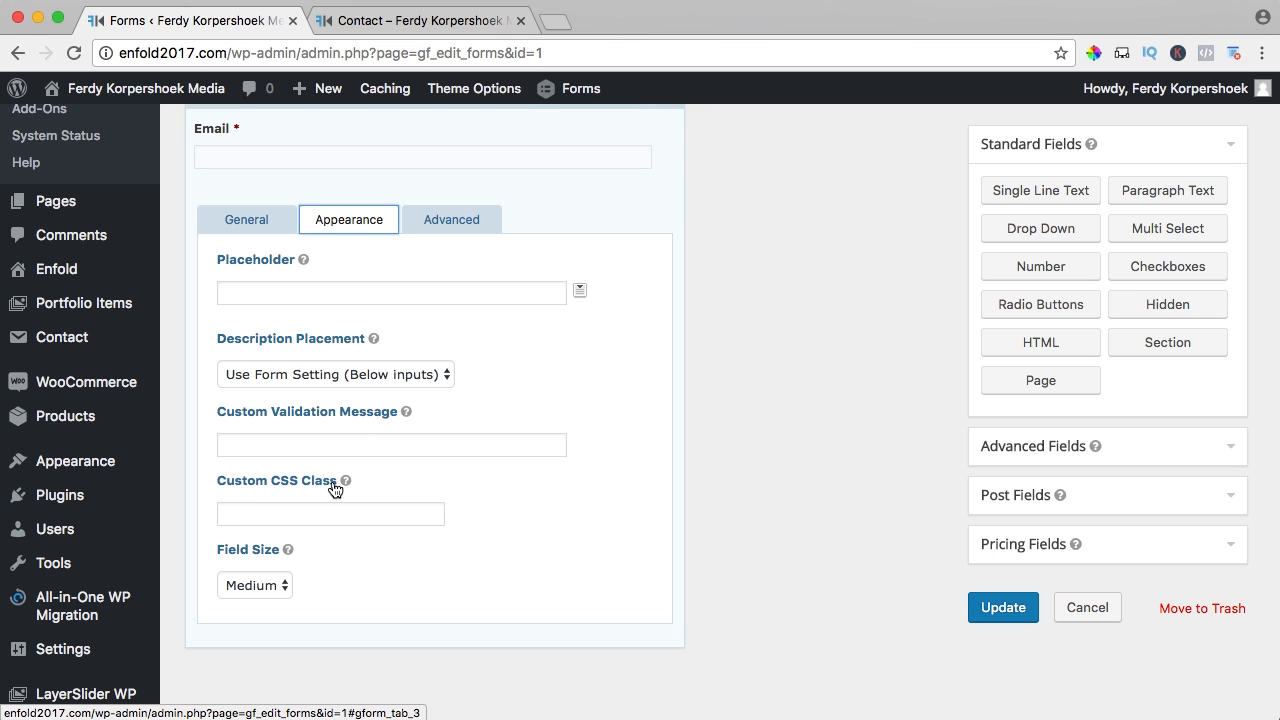
pyautogui.click(286, 512)
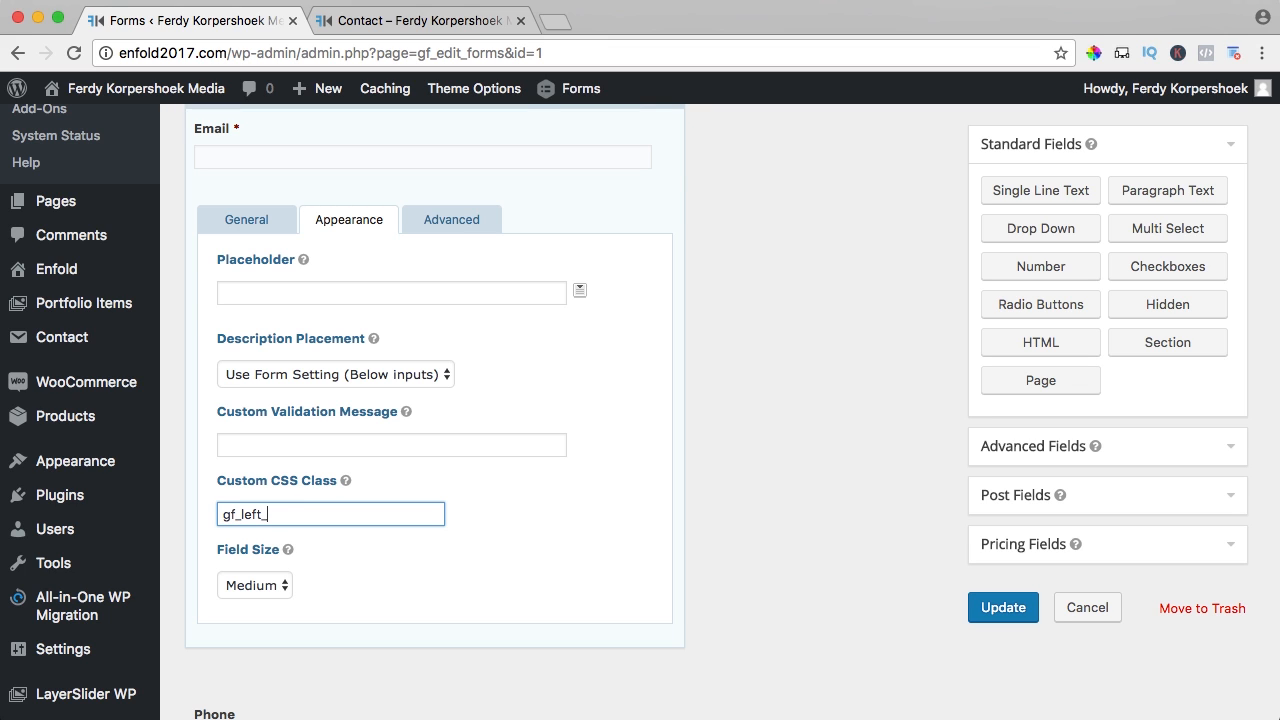
pyautogui.click(977, 601)
pyautogui.click(371, 26)
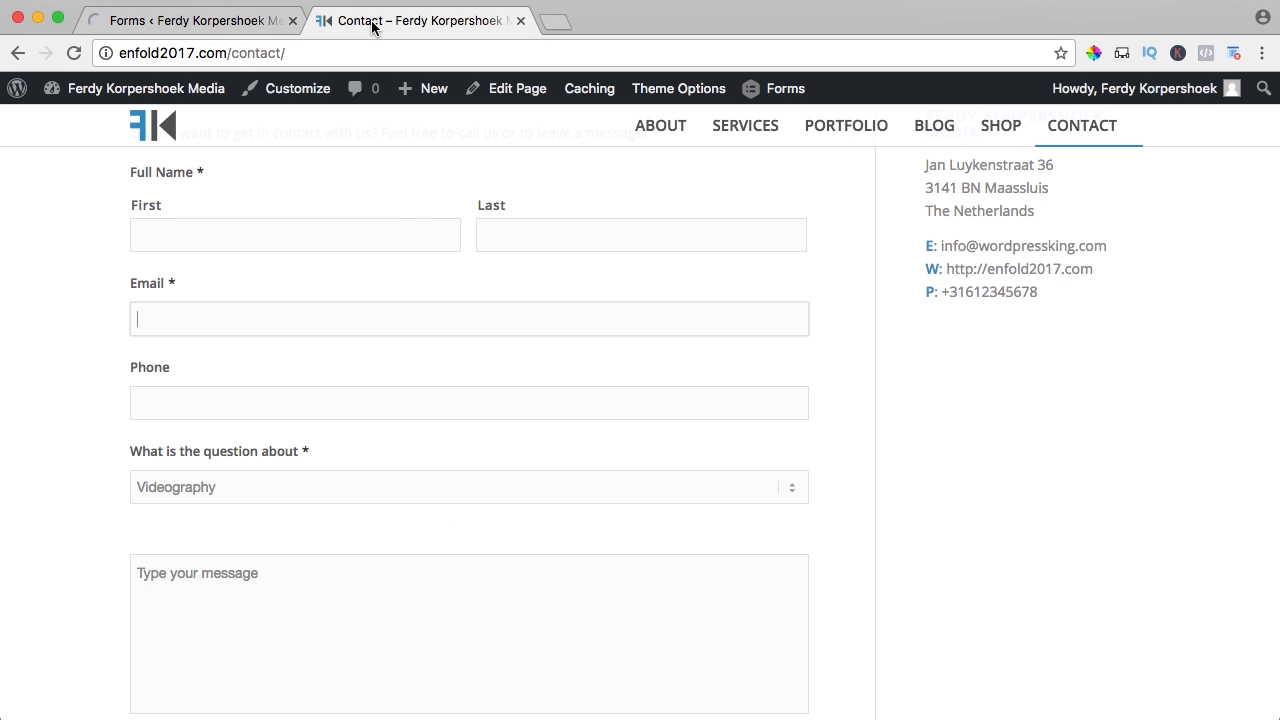
# - After checking the Contact page, give the Phone field CSS class gf_right_half and update the form
pyautogui.press('super+r')
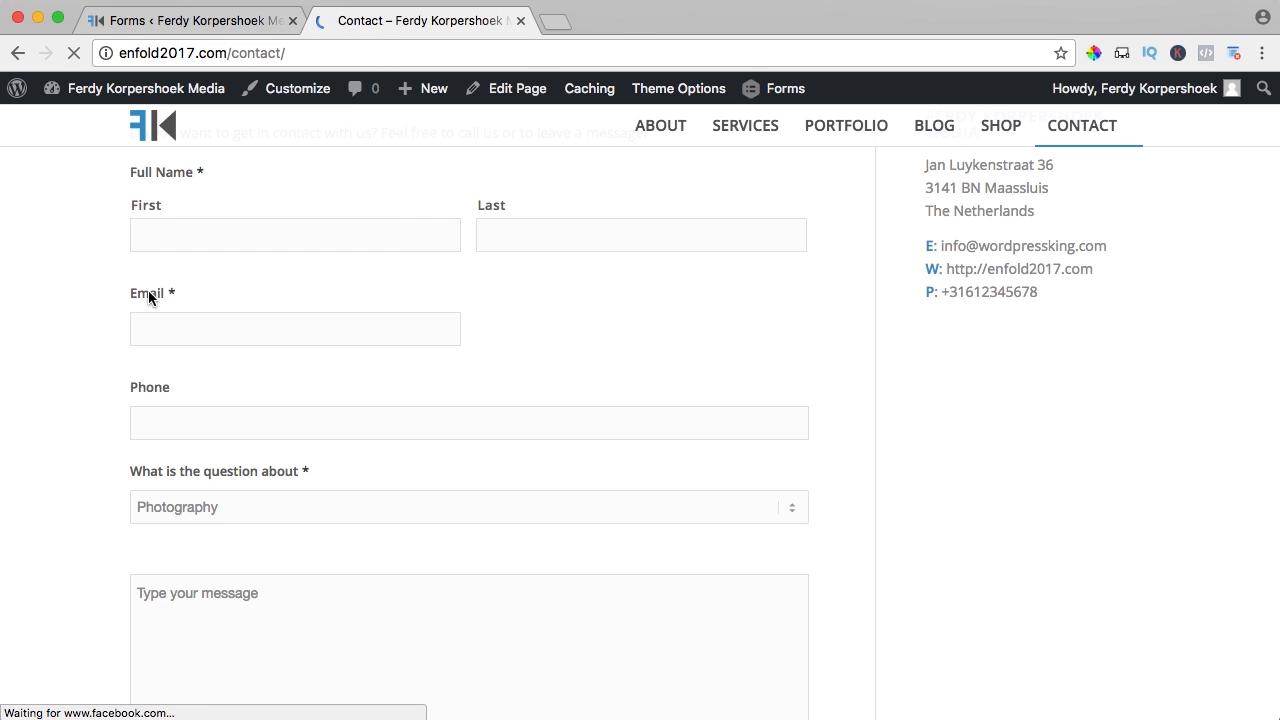
pyautogui.click(174, 26)
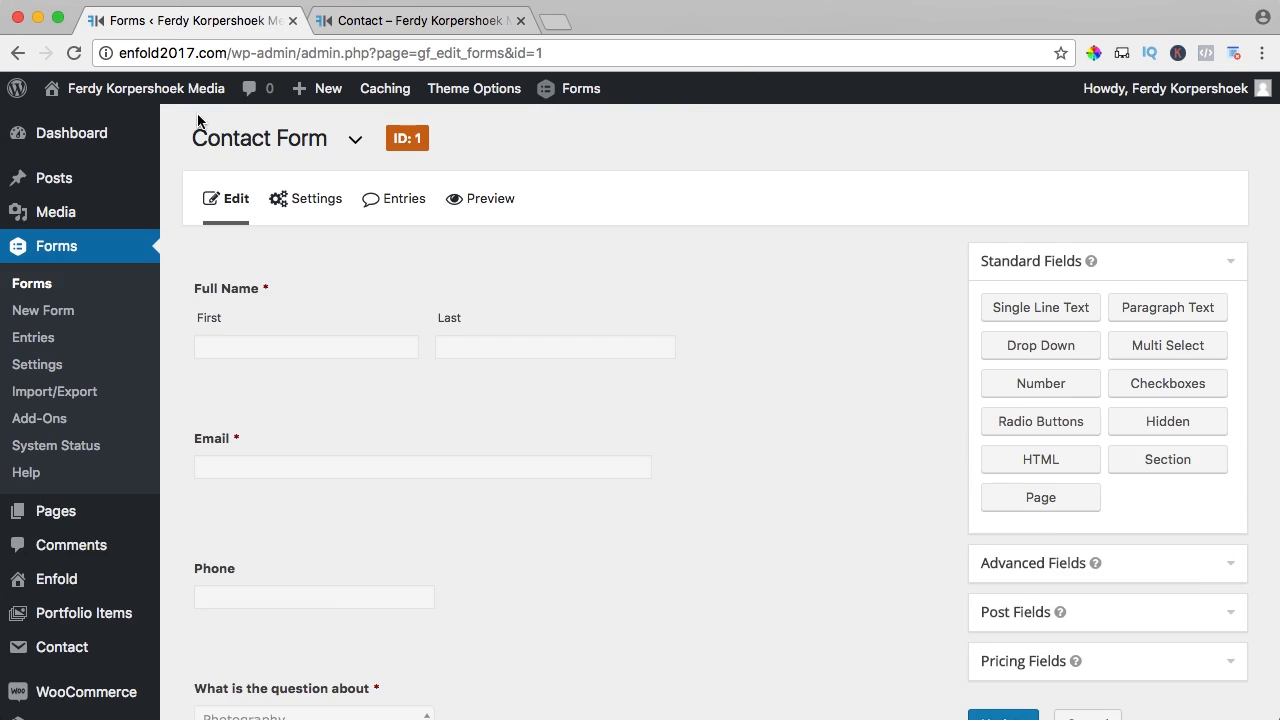
pyautogui.scroll(-5, 278, 250)
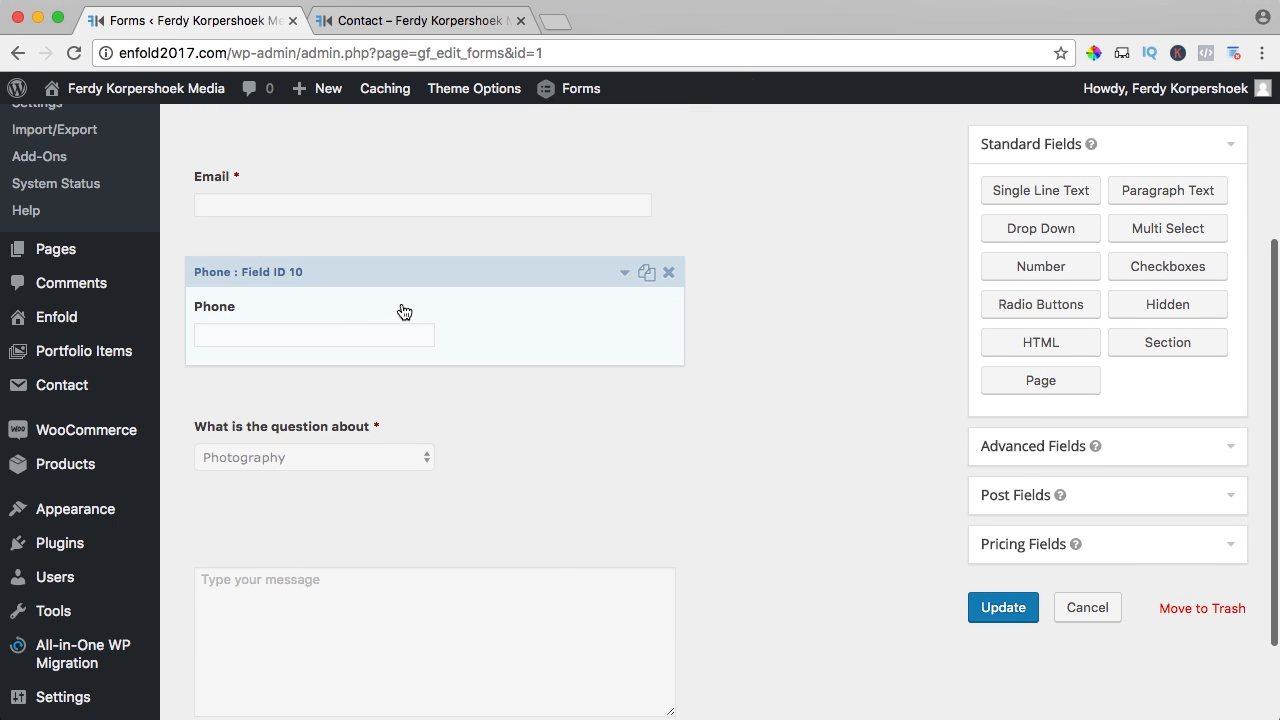
pyautogui.click(405, 309)
pyautogui.click(341, 390)
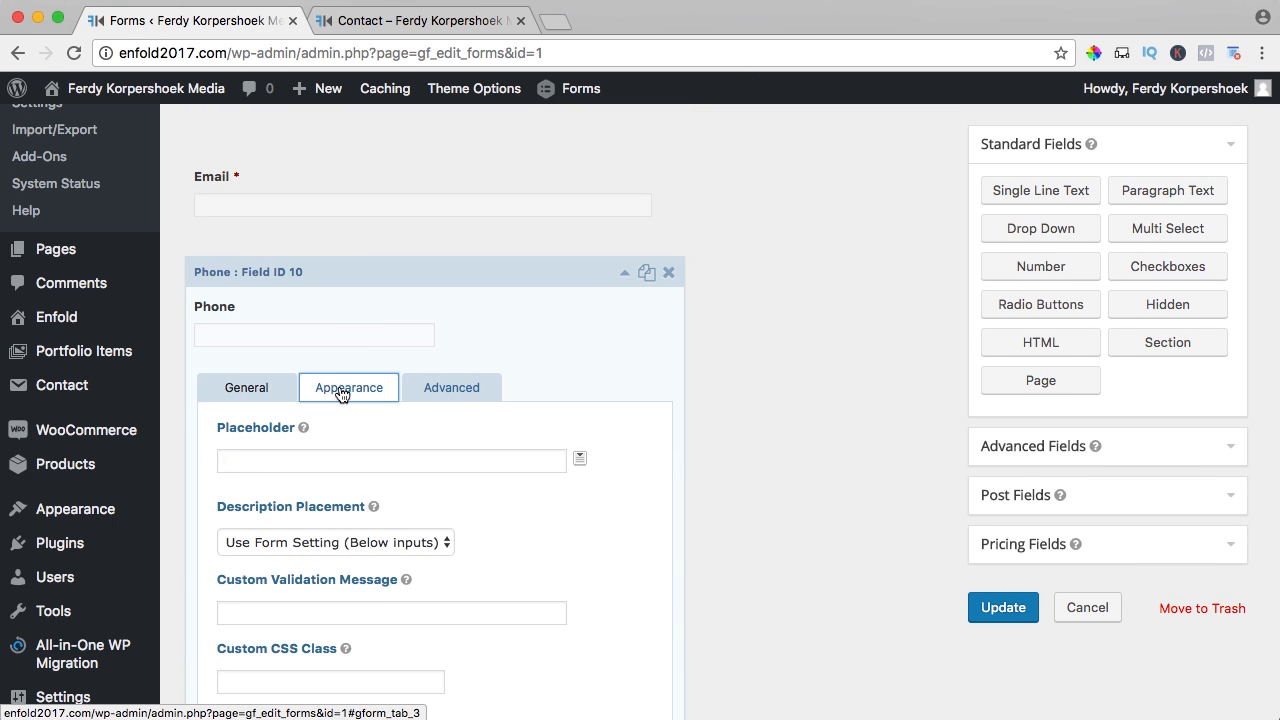
pyautogui.scroll(-5, 380, 330)
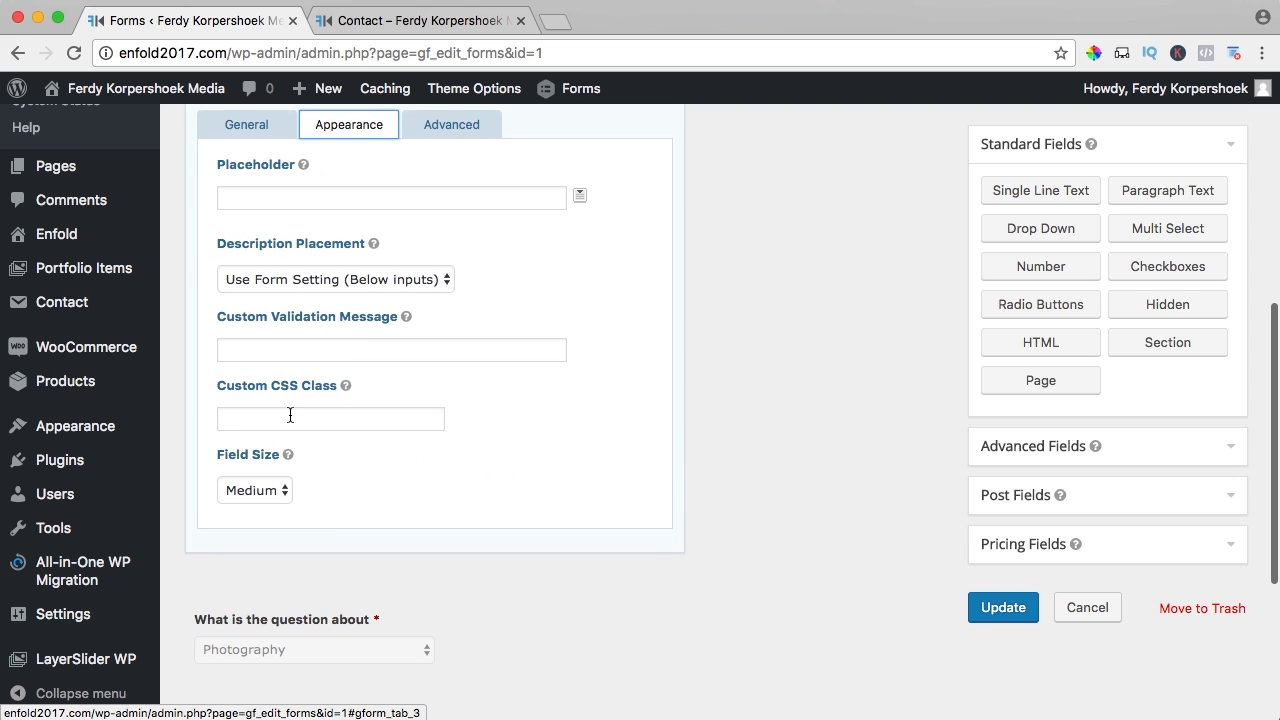
pyautogui.click(290, 415)
pyautogui.write('g')
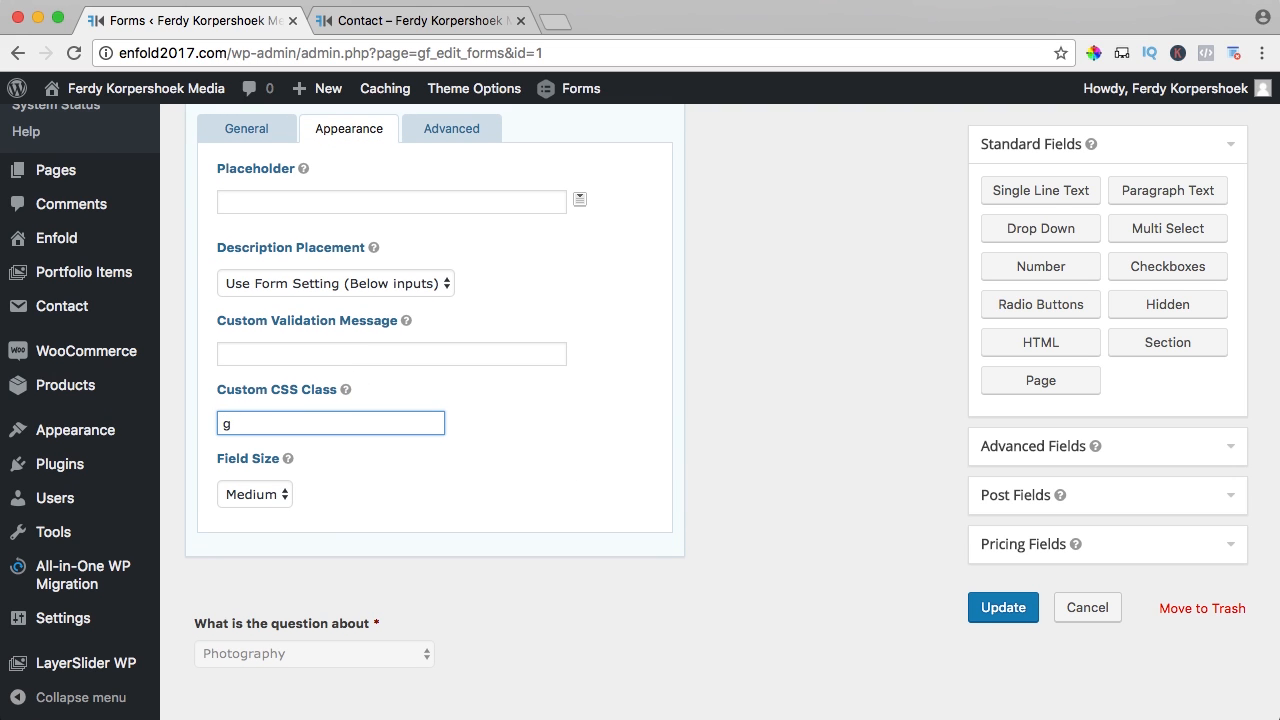
pyautogui.write('f_right_half')
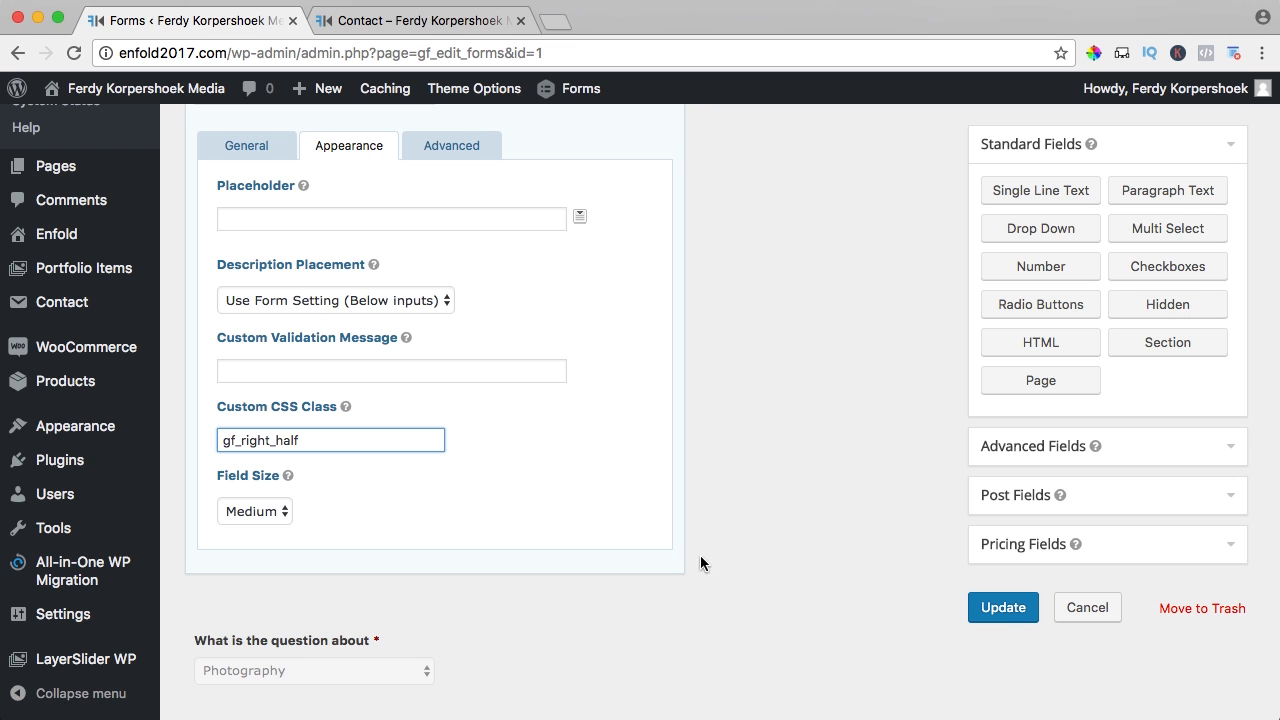
pyautogui.click(1004, 608)
# - Reload the live Contact page to check the layout, then delete the Full Name field
pyautogui.click(416, 22)
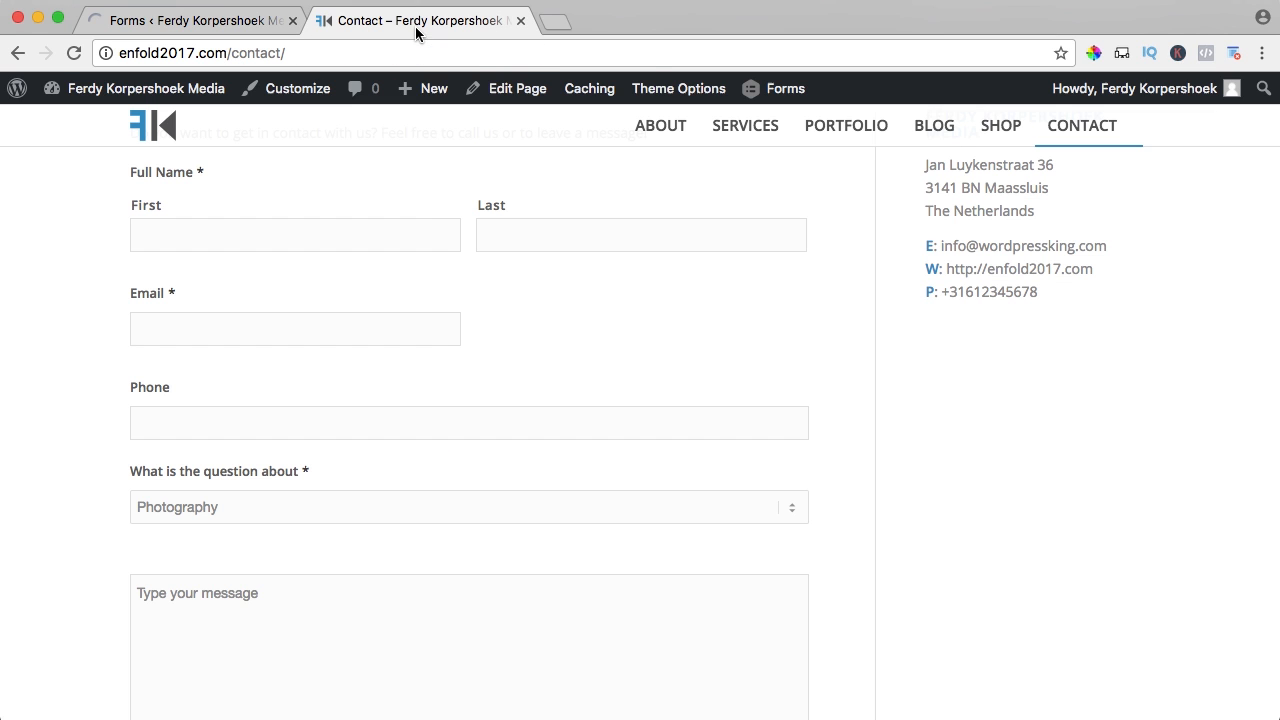
pyautogui.press('super+r')
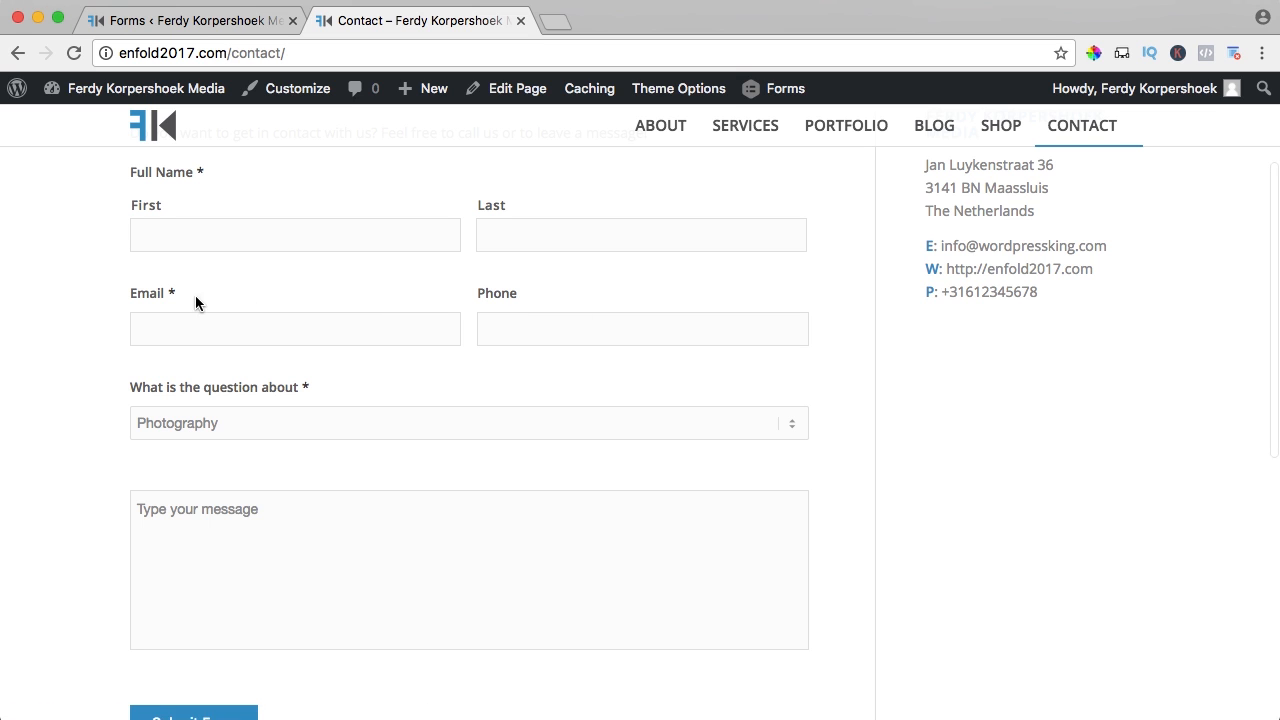
pyautogui.click(180, 22)
pyautogui.click(668, 254)
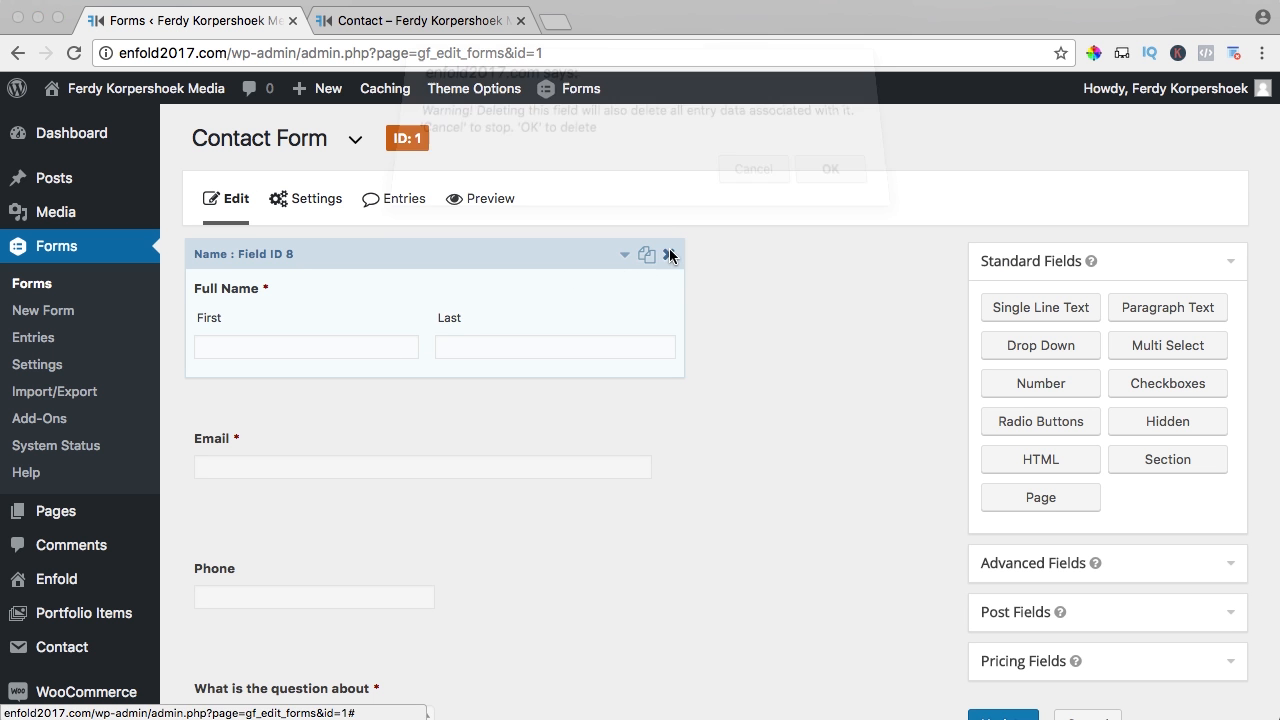
pyautogui.click(825, 190)
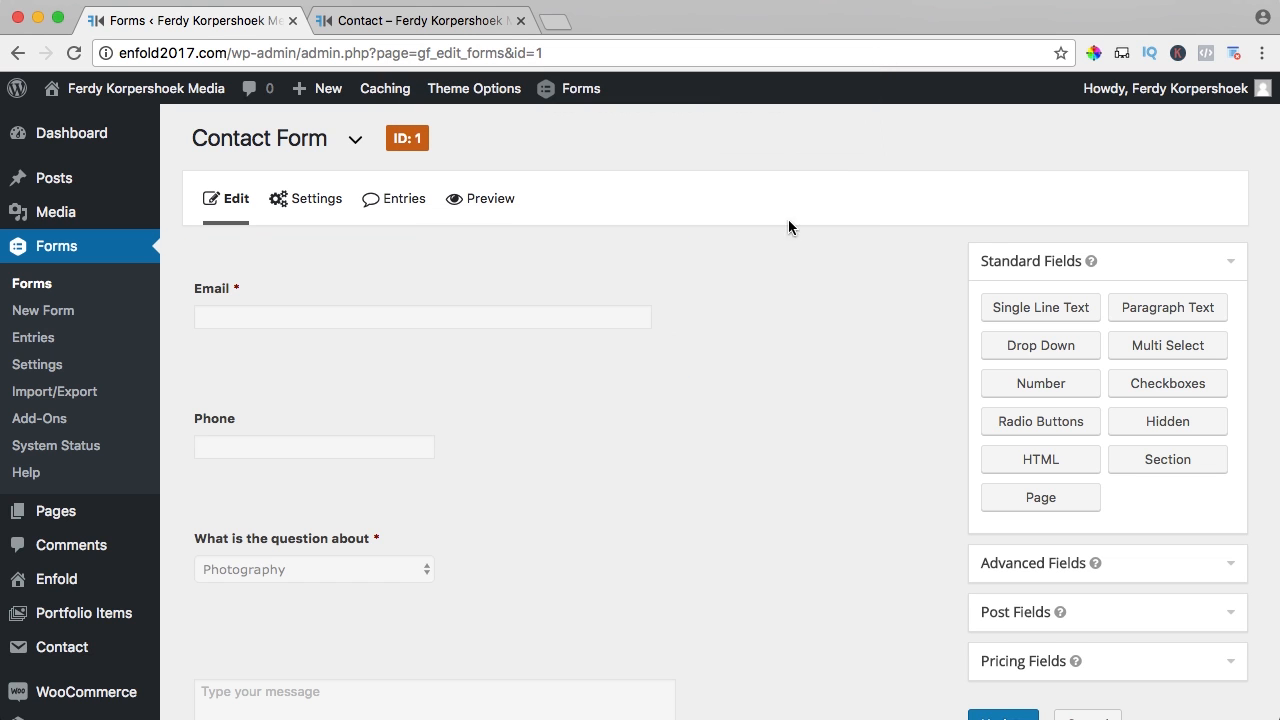
# - Add a Single Line Text field at the top of the form and label it Name
pyautogui.moveTo(1024, 312); pyautogui.dragTo(251, 268)
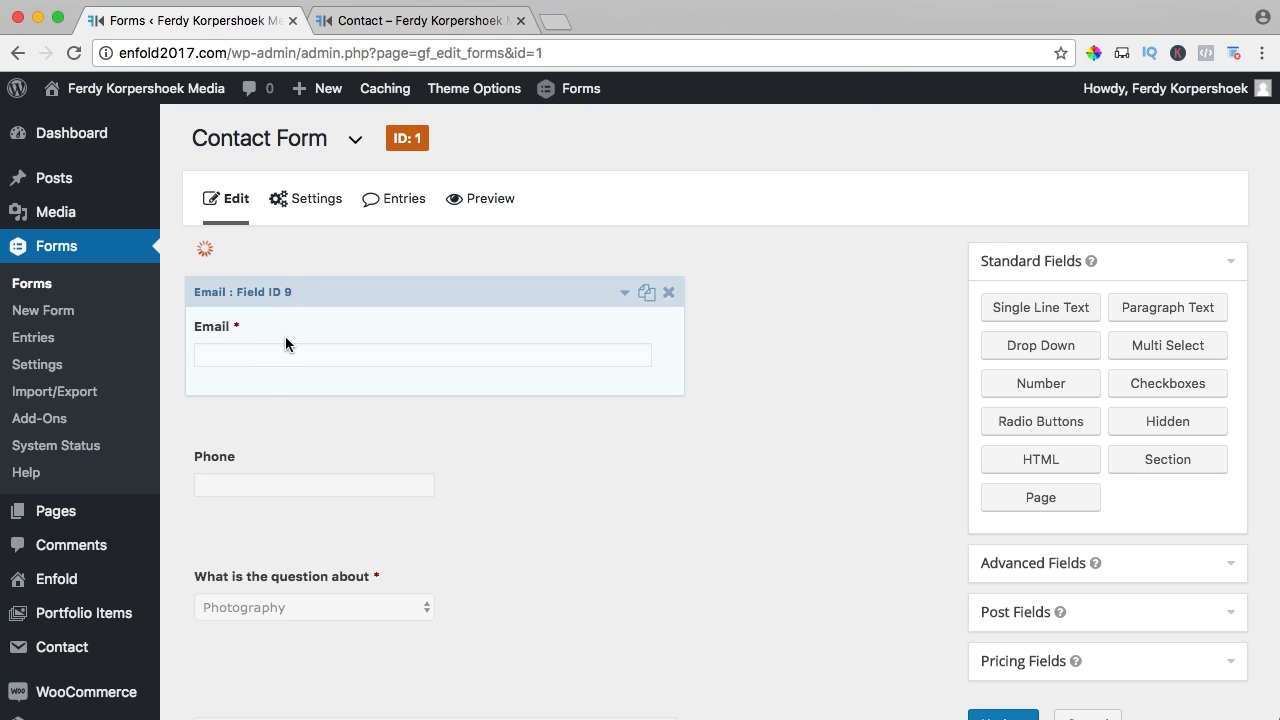
pyautogui.click(314, 289)
pyautogui.scroll(-1, 289, 360)
pyautogui.click(258, 428)
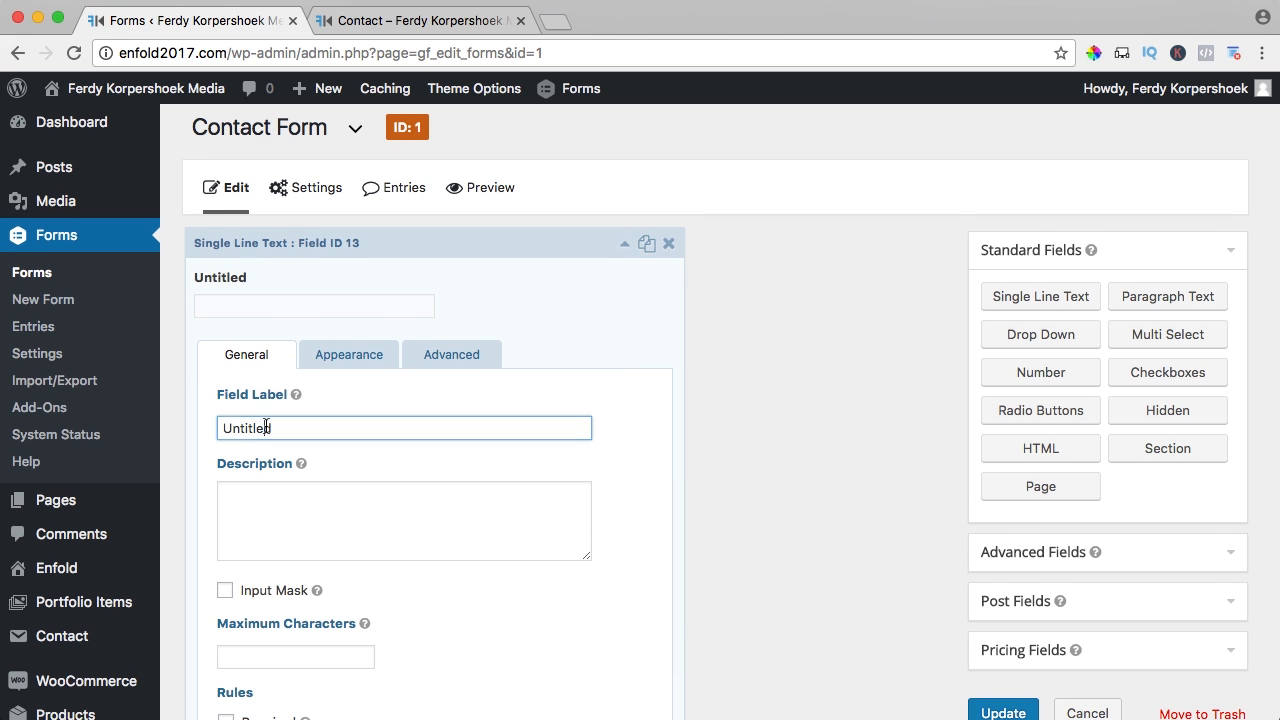
pyautogui.press('super+a')
pyautogui.press('BackSpace')
pyautogui.write('Name')
# - Give the Name field the custom CSS class gf_left_third in its Appearance settings
pyautogui.scroll(-2, 286, 408)
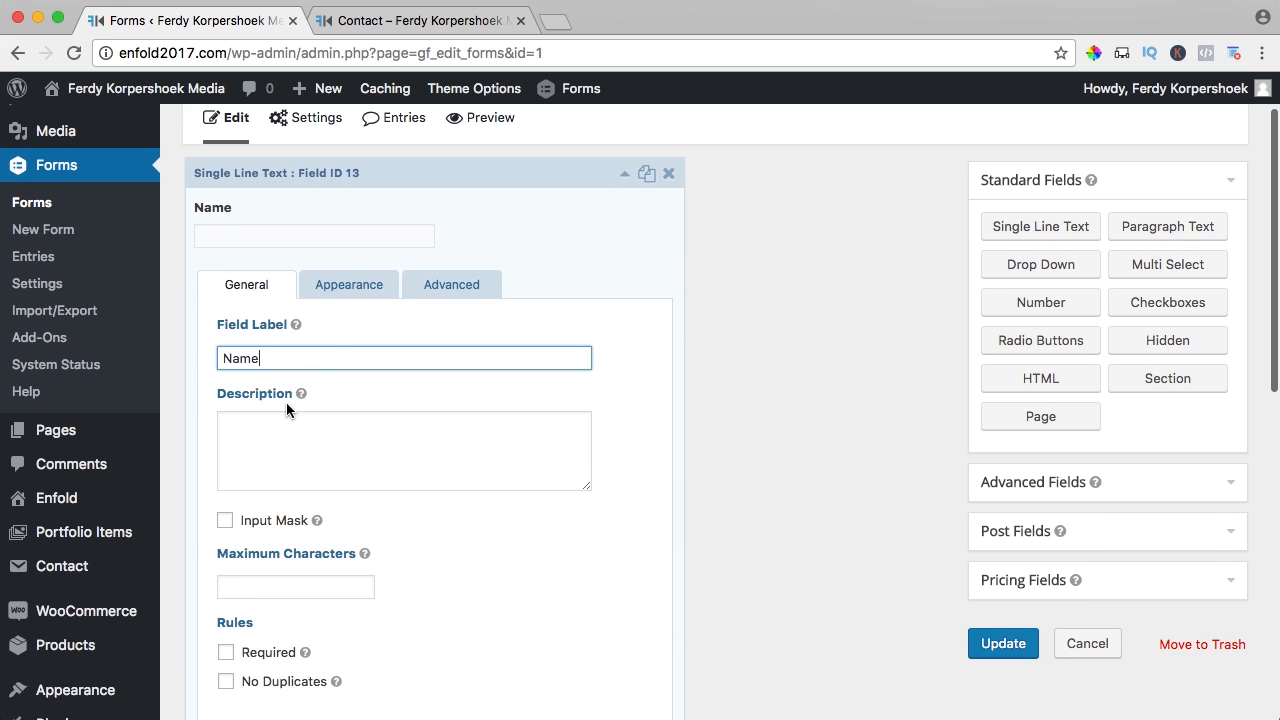
pyautogui.click(334, 290)
pyautogui.scroll(2, 372, 360)
pyautogui.scroll(-6, 371, 360)
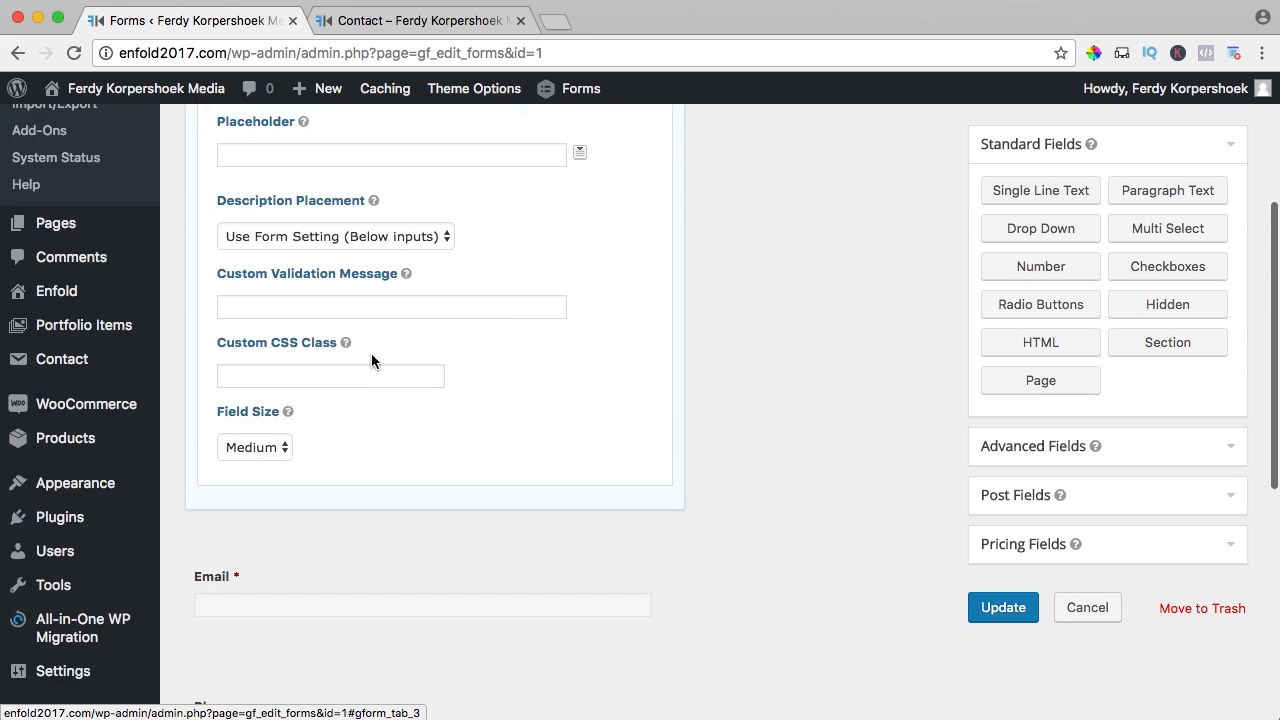
pyautogui.click(302, 374)
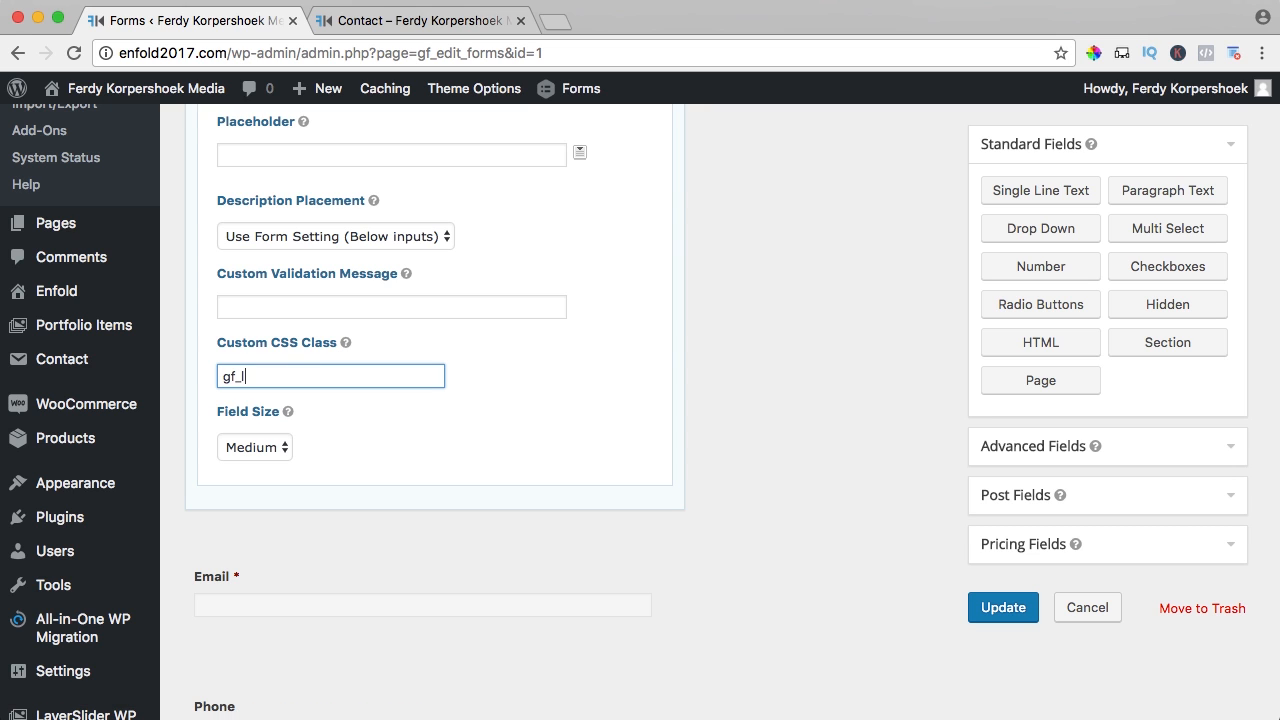
pyautogui.scroll(-7, 530, 340)
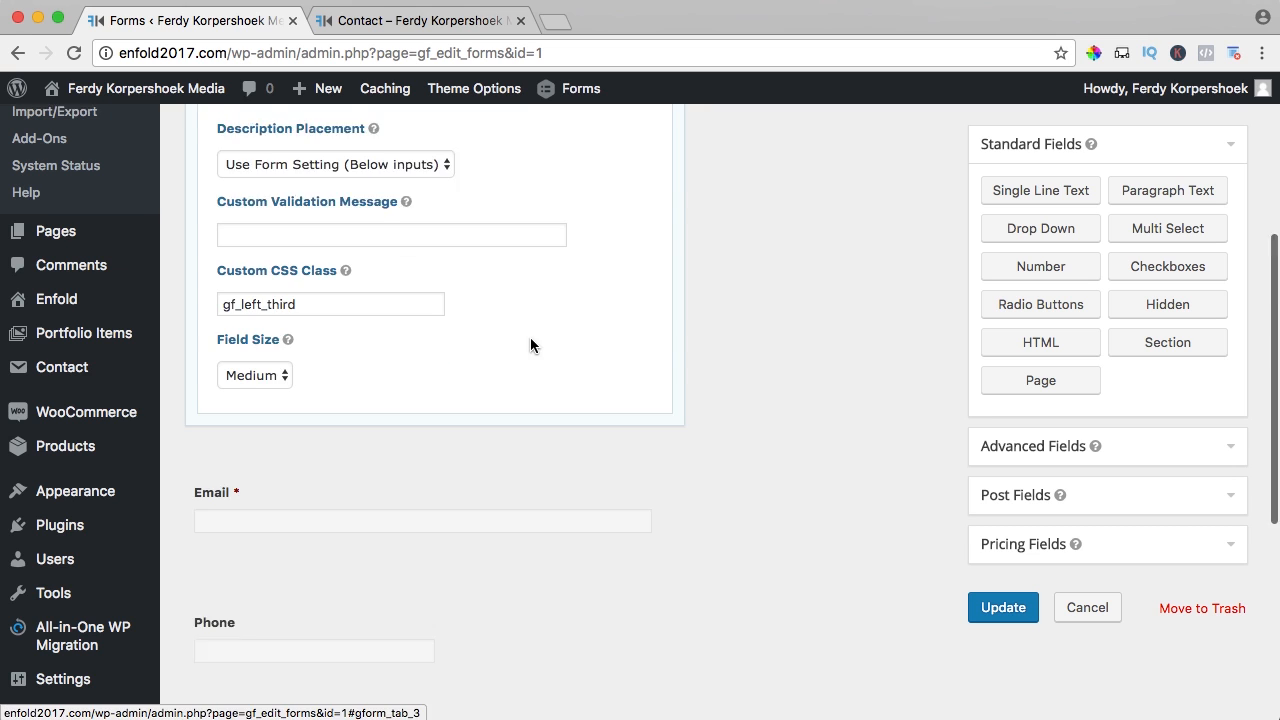
# - Change the Email field's custom CSS class to gf_middle_third
pyautogui.click(474, 240)
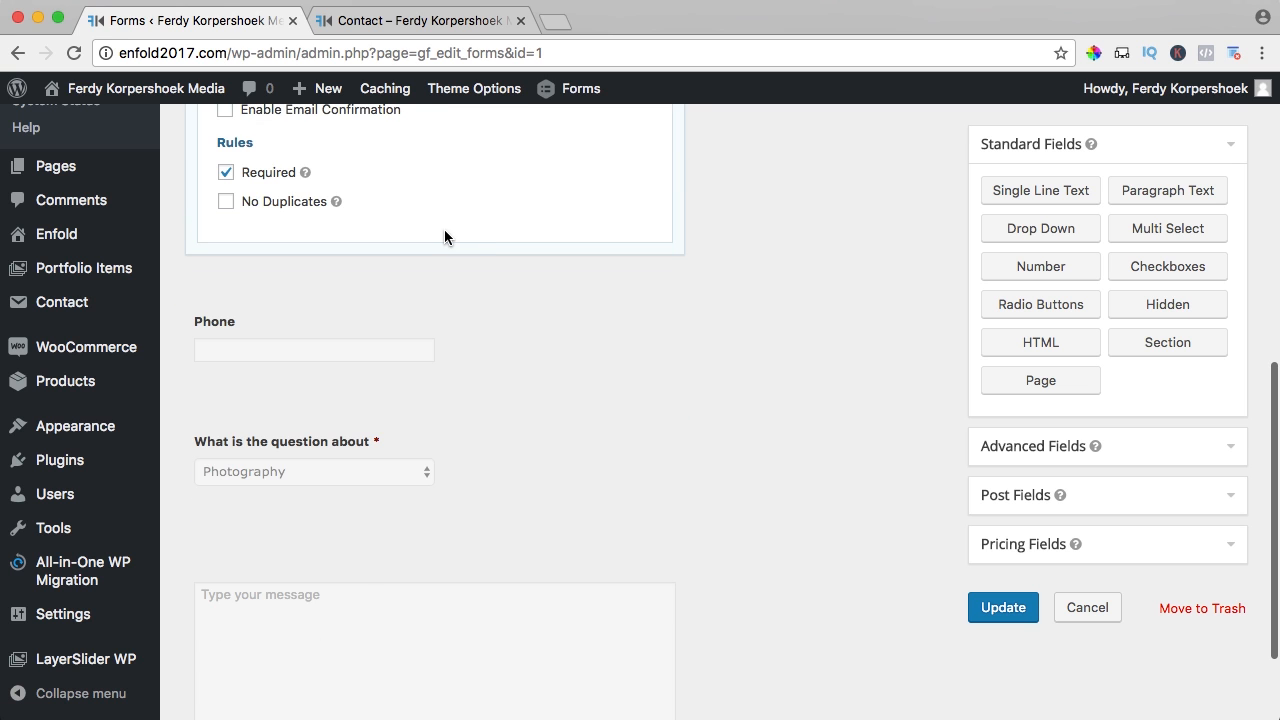
pyautogui.scroll(7, 452, 233)
pyautogui.click(356, 278)
pyautogui.scroll(-3, 357, 302)
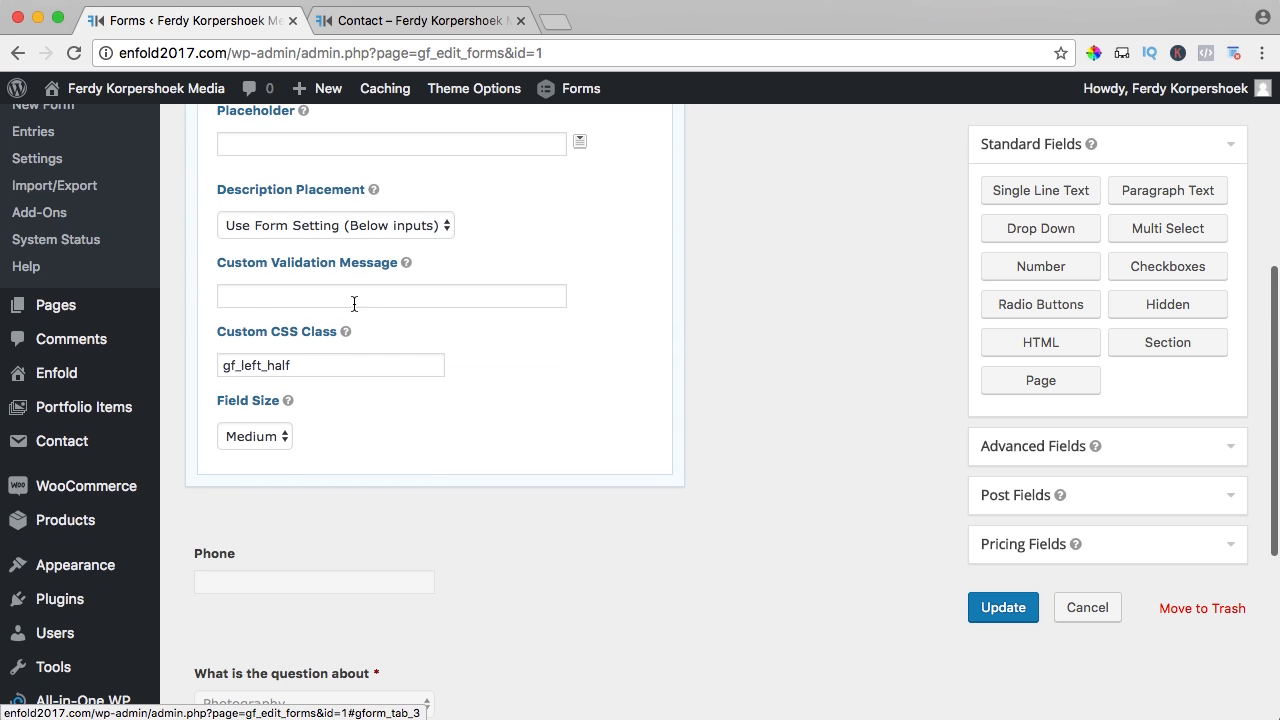
pyautogui.moveTo(244, 364); pyautogui.dragTo(255, 365)
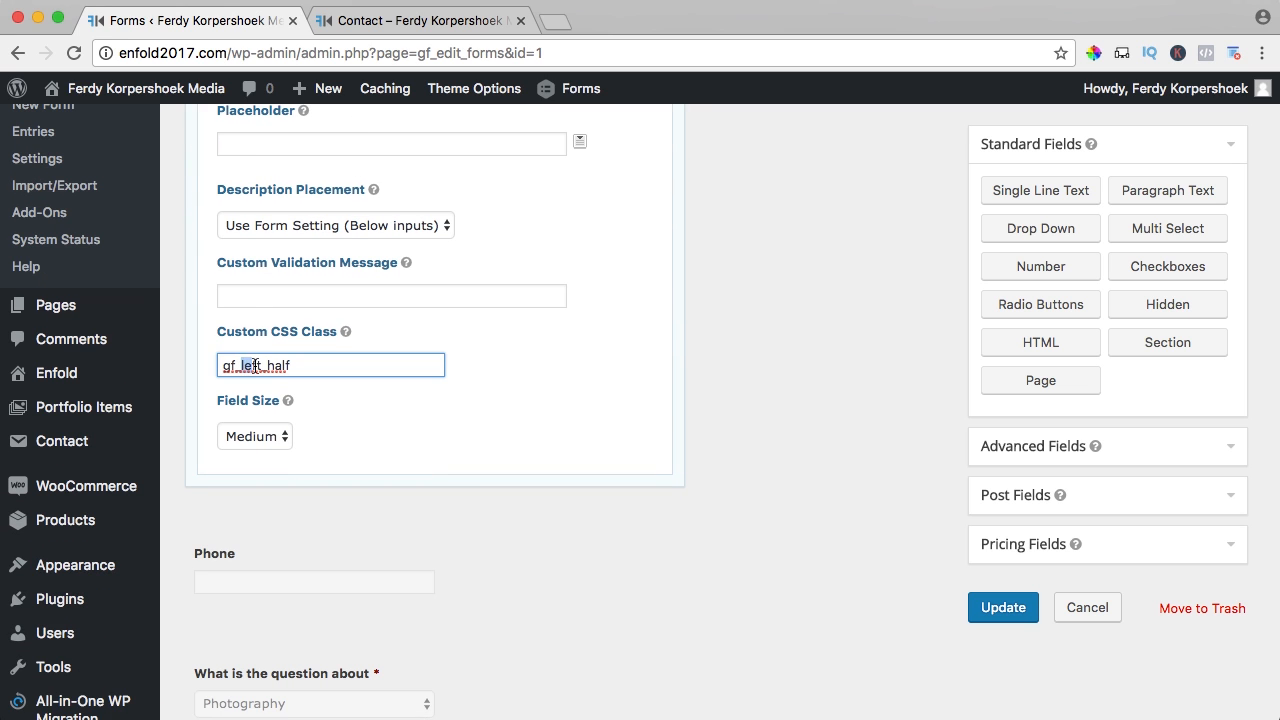
pyautogui.write('midde')
pyautogui.click(272, 365)
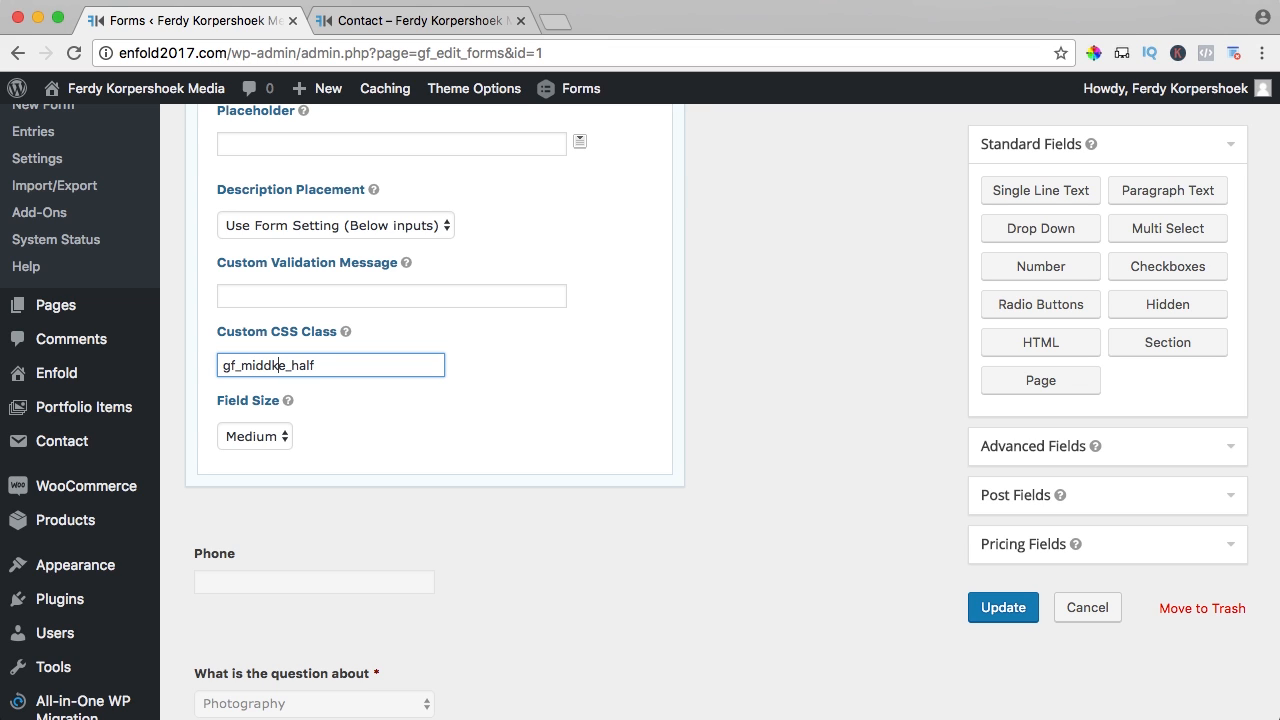
pyautogui.write('l')
pyautogui.moveTo(288, 365); pyautogui.dragTo(311, 365)
pyautogui.write('third')
pyautogui.scroll(-5, 266, 371)
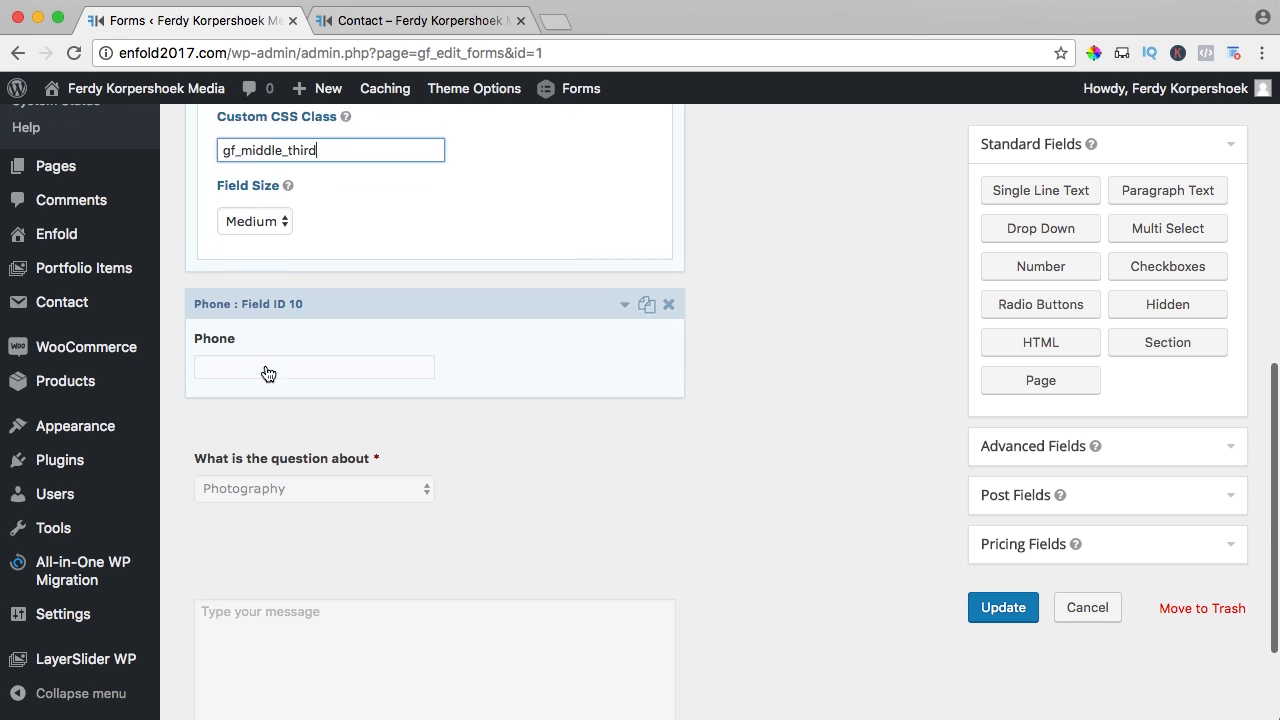
# - Change the Phone field's CSS class from gf_right_half to gf_right_third and update the form
pyautogui.click(550, 311)
pyautogui.scroll(3, 428, 271)
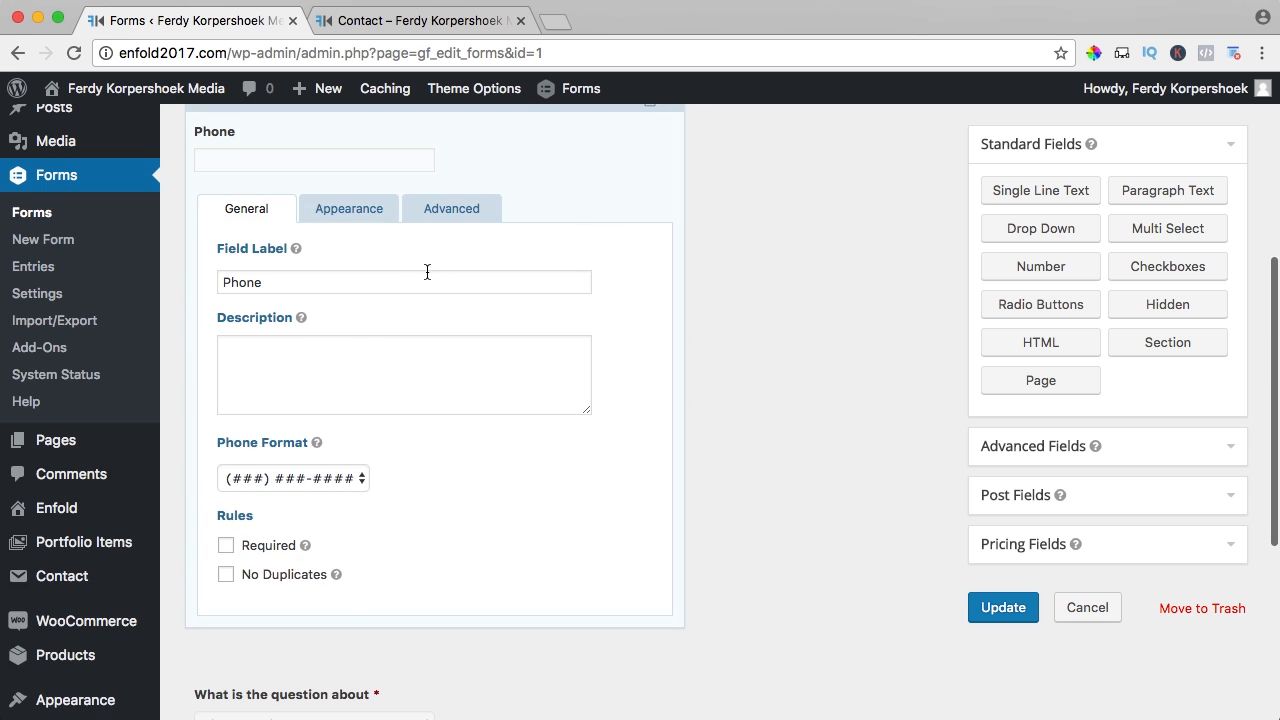
pyautogui.click(367, 212)
pyautogui.scroll(-1, 382, 348)
pyautogui.scroll(-2, 382, 348)
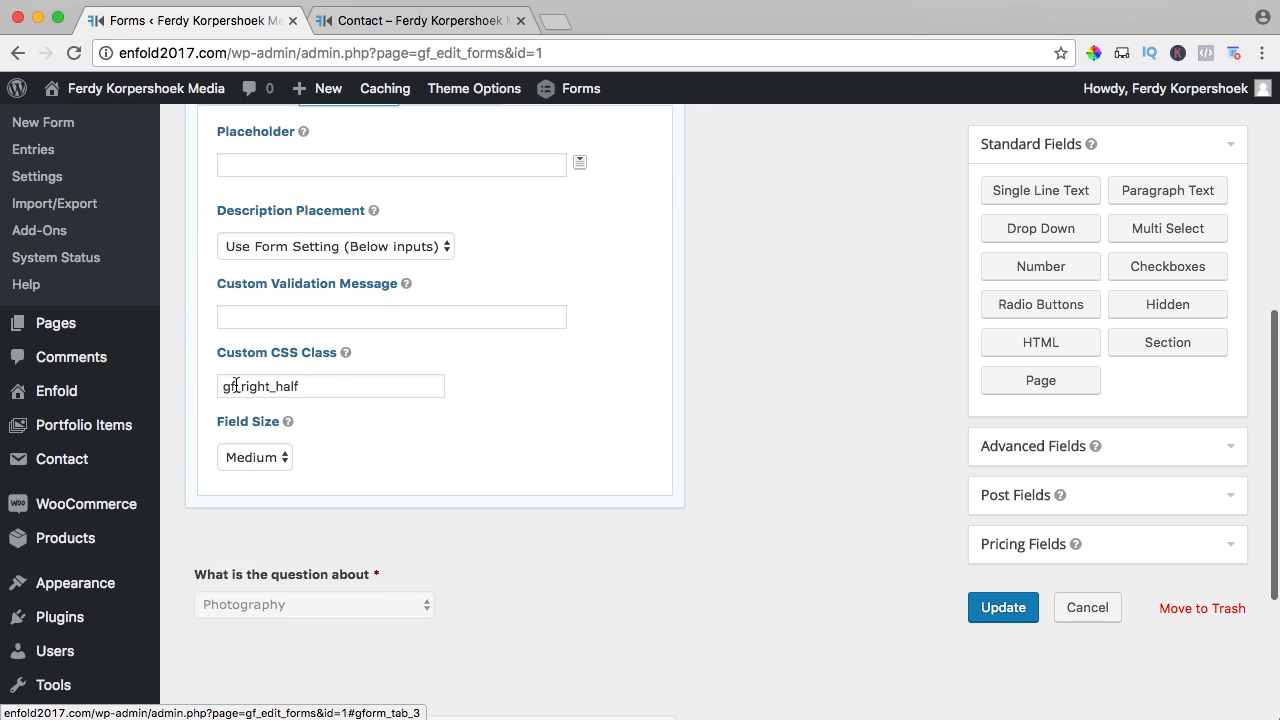
pyautogui.moveTo(273, 387); pyautogui.dragTo(357, 389)
pyautogui.write('third')
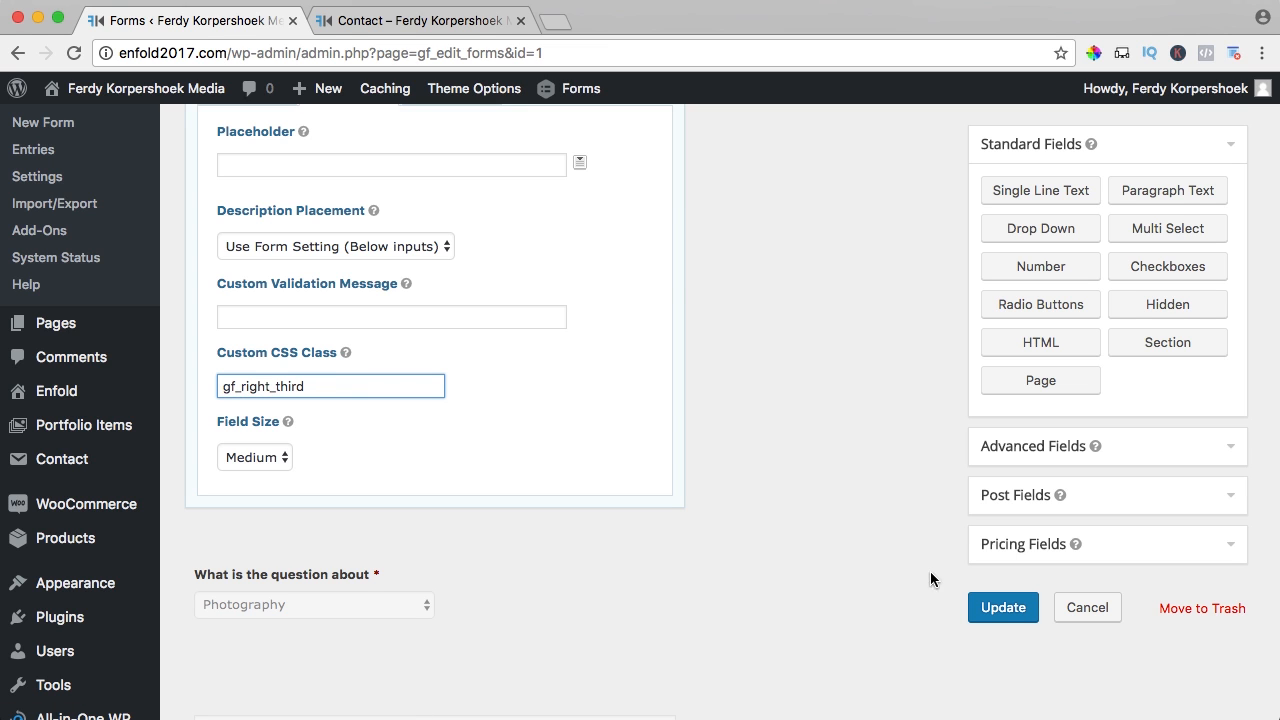
pyautogui.click(1002, 607)
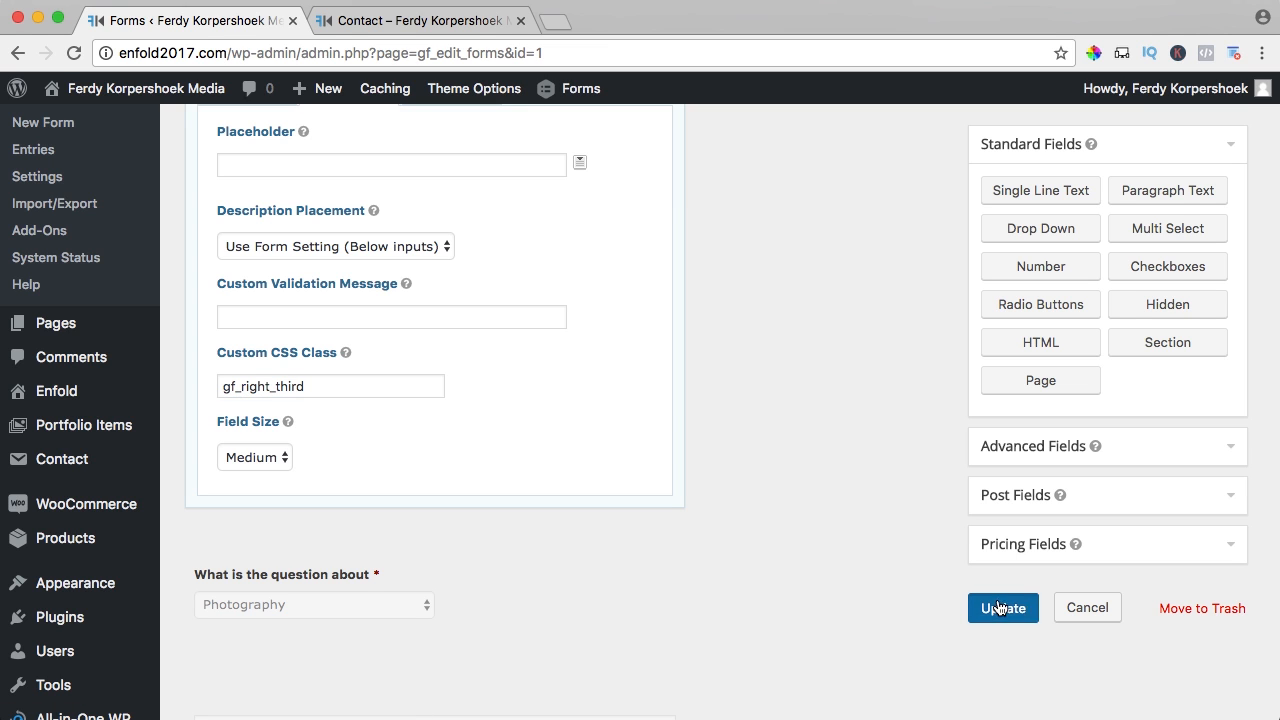
# - Reload the live Contact page to verify the three-column row and check the topic dropdown options
pyautogui.click(377, 29)
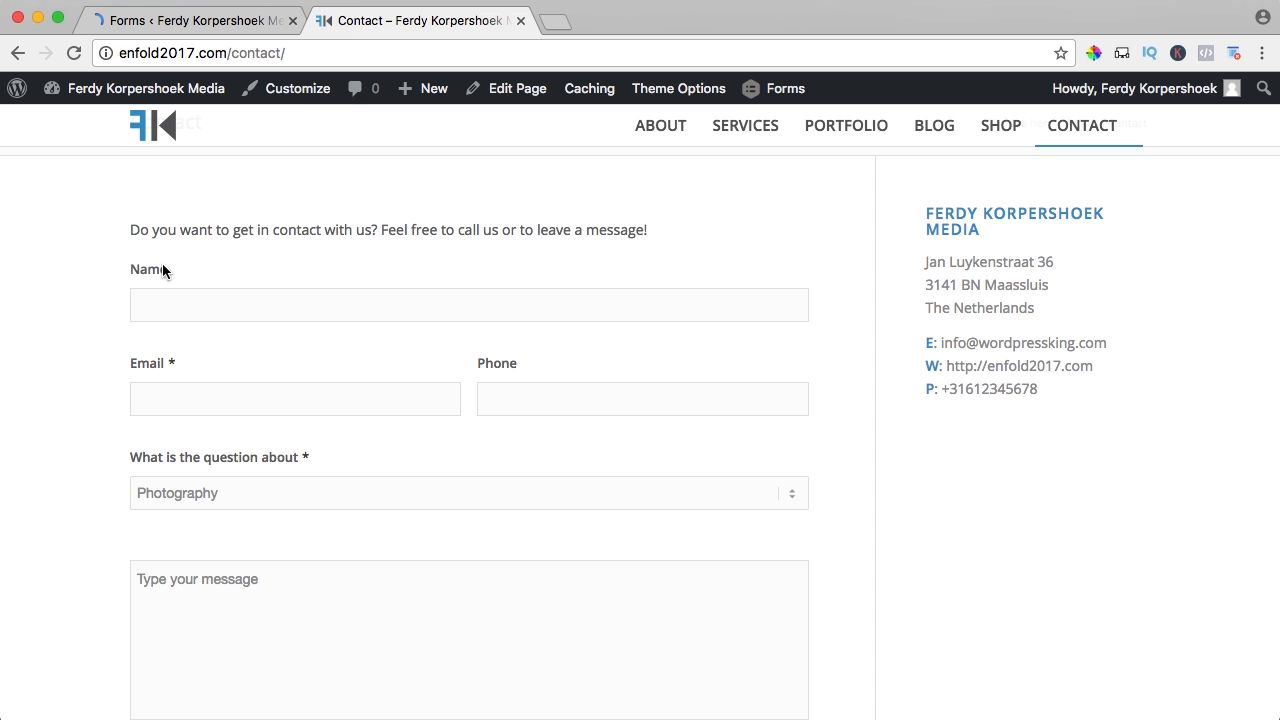
pyautogui.press('super+r')
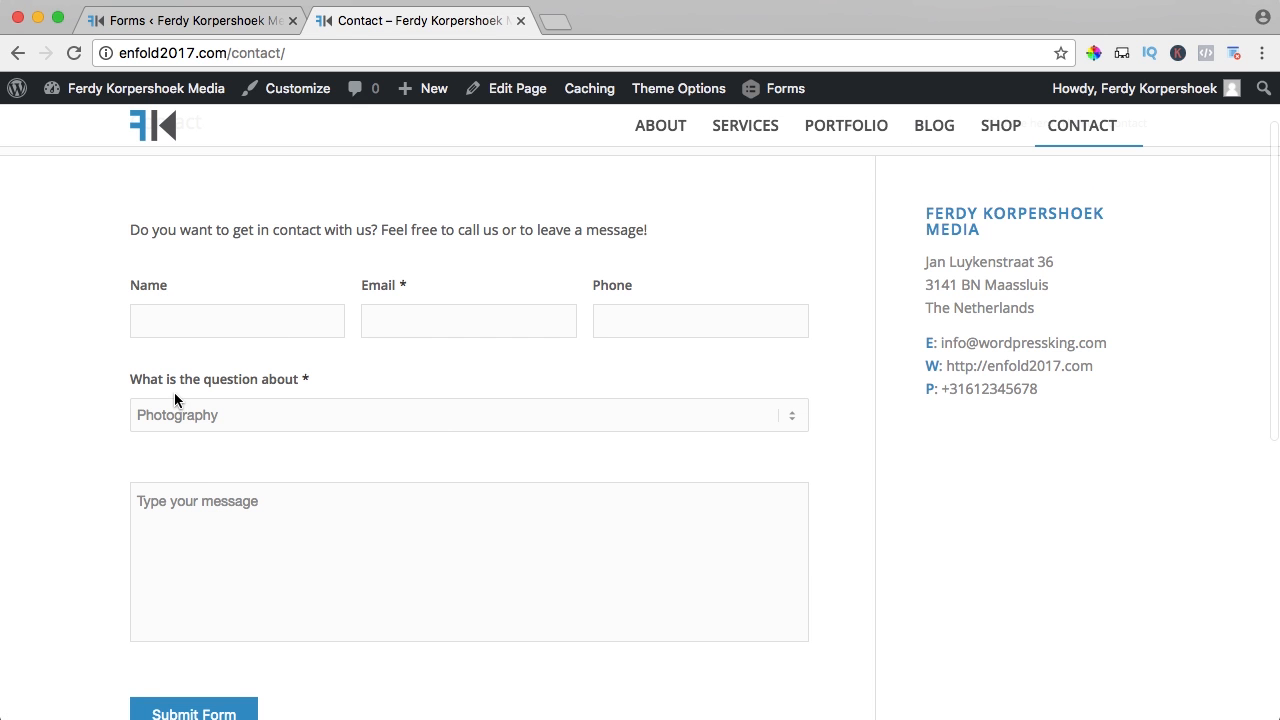
pyautogui.click(229, 412)
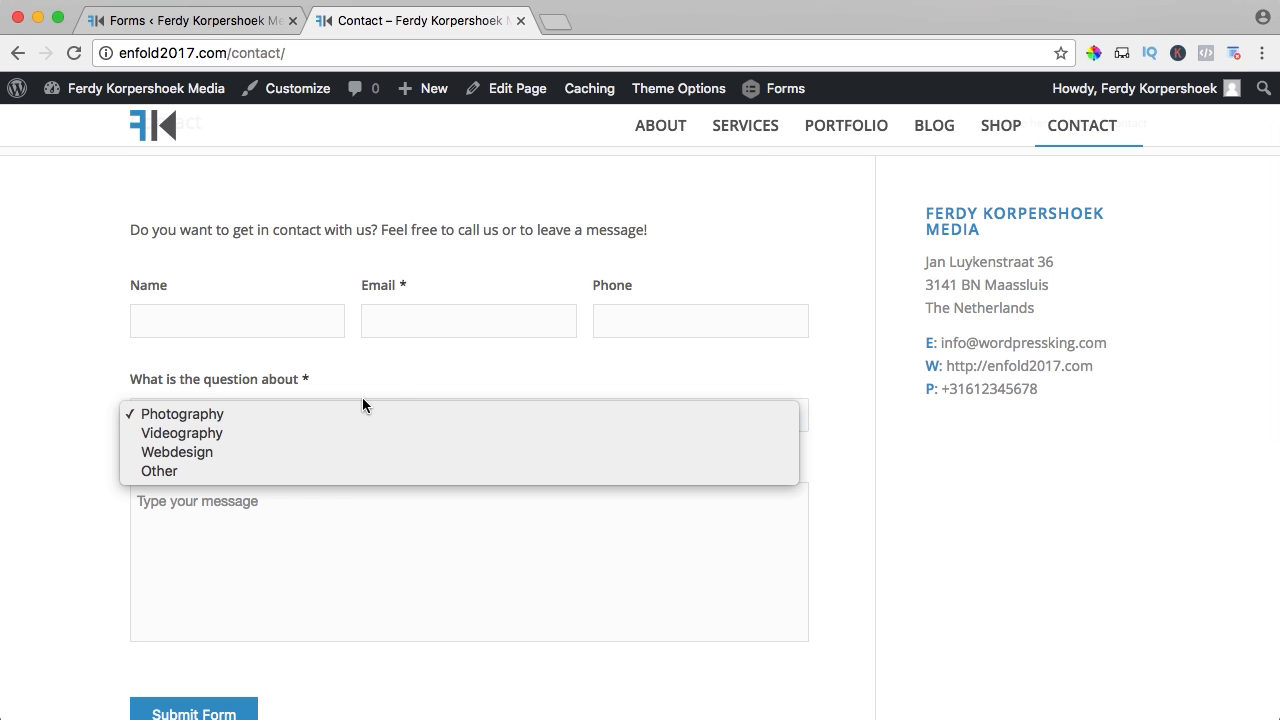
pyautogui.click(384, 381)
pyautogui.scroll(-1, 285, 543)
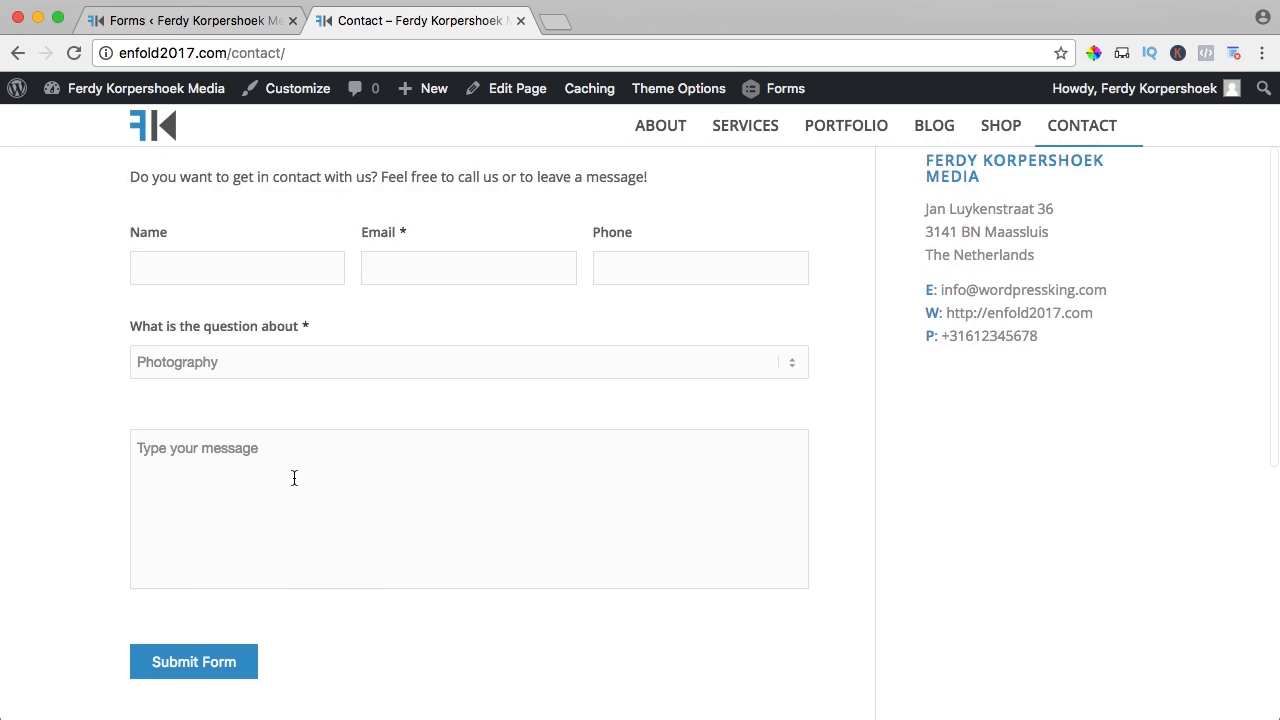
pyautogui.scroll(2, 290, 477)
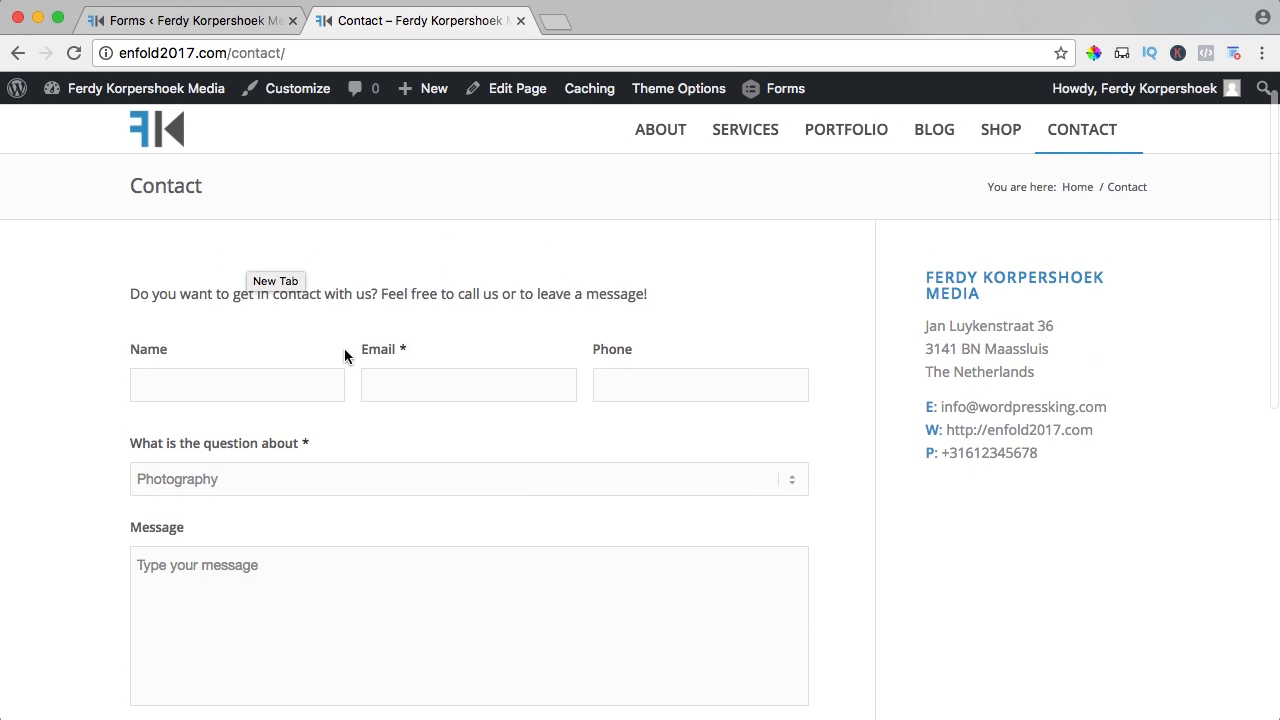
# - Search Google for 'gravity forms css class' in a new browser tab
pyautogui.click(563, 21)
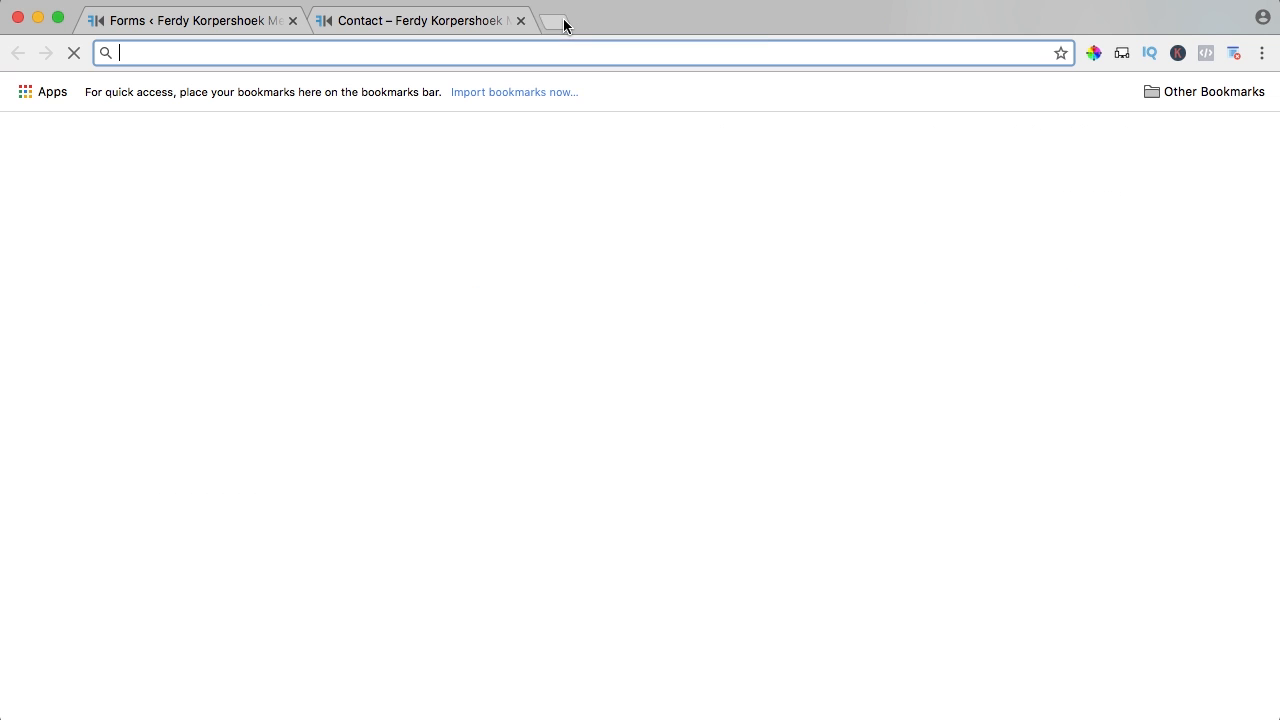
pyautogui.write('gravir')
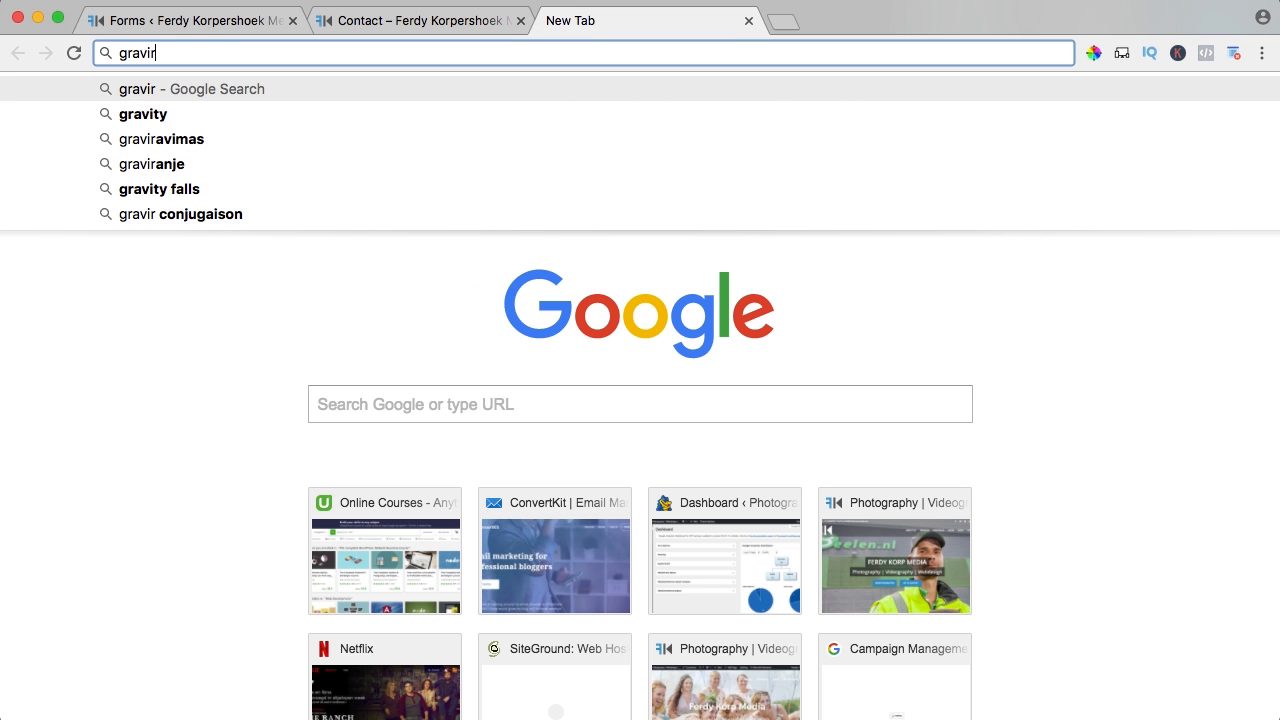
pyautogui.press('BackSpace')
pyautogui.write('ity forms css class')
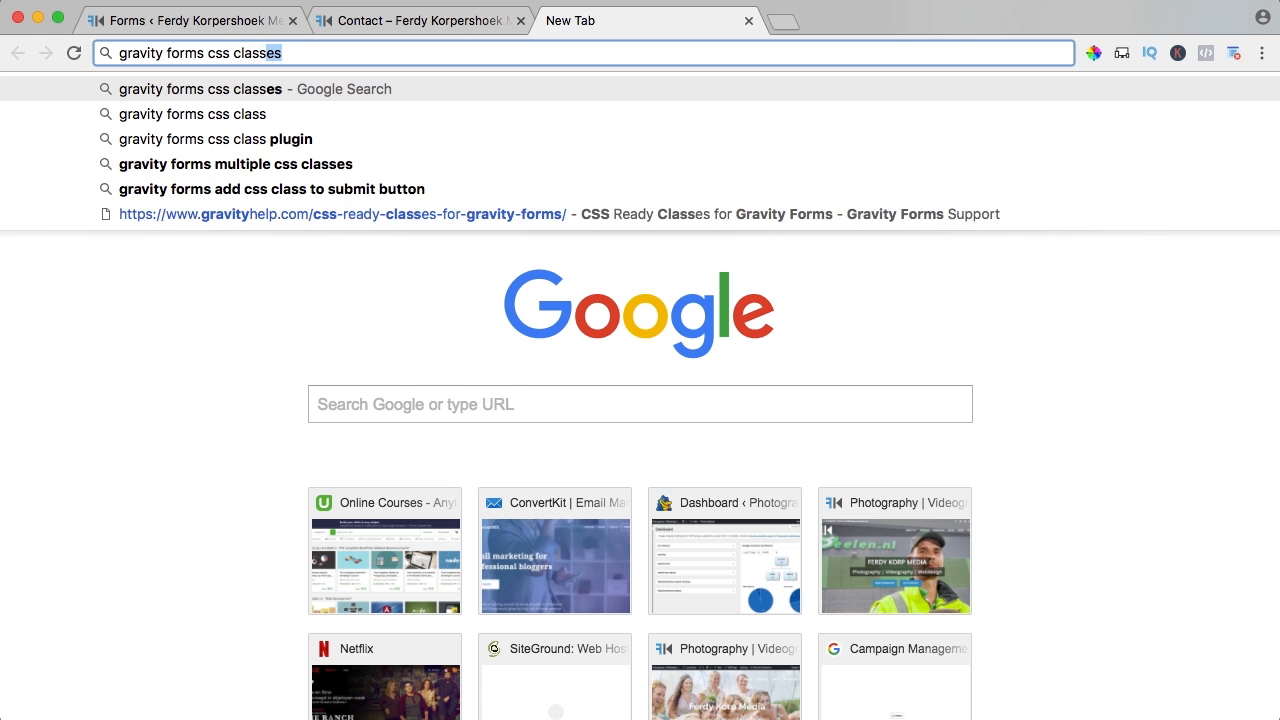
pyautogui.press('Return')
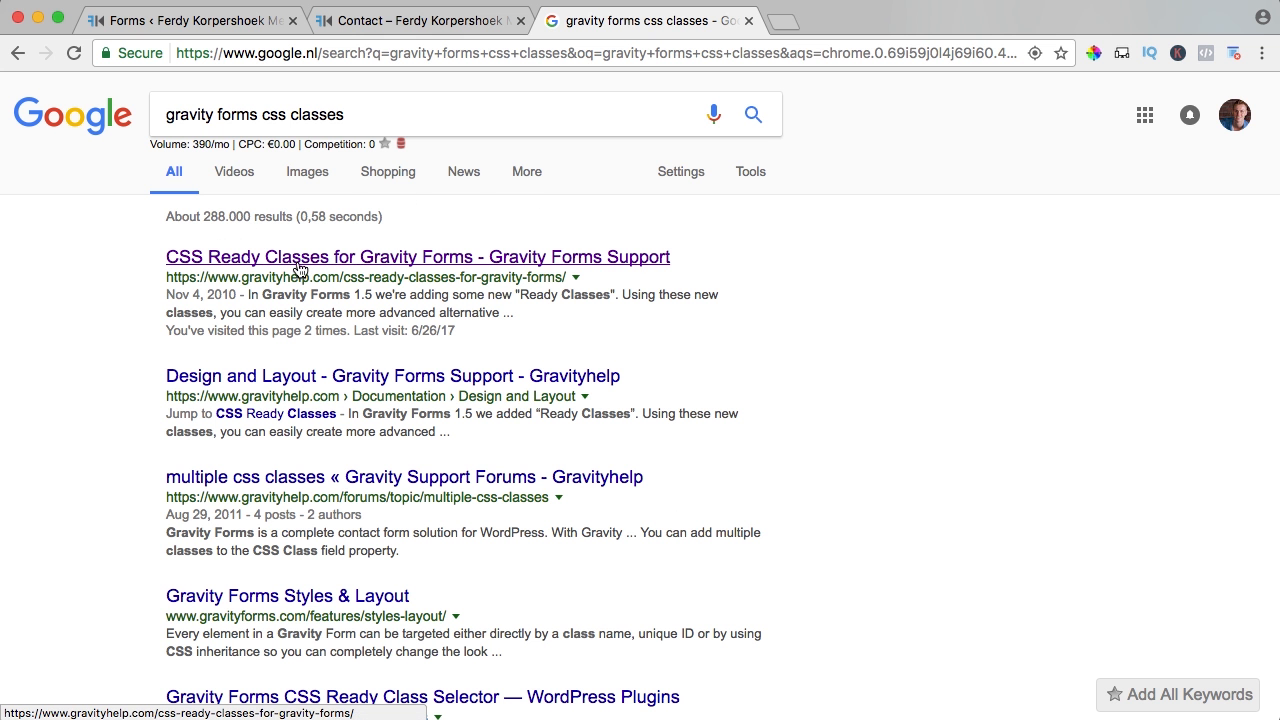
pyautogui.moveTo(240, 277); pyautogui.dragTo(334, 292)
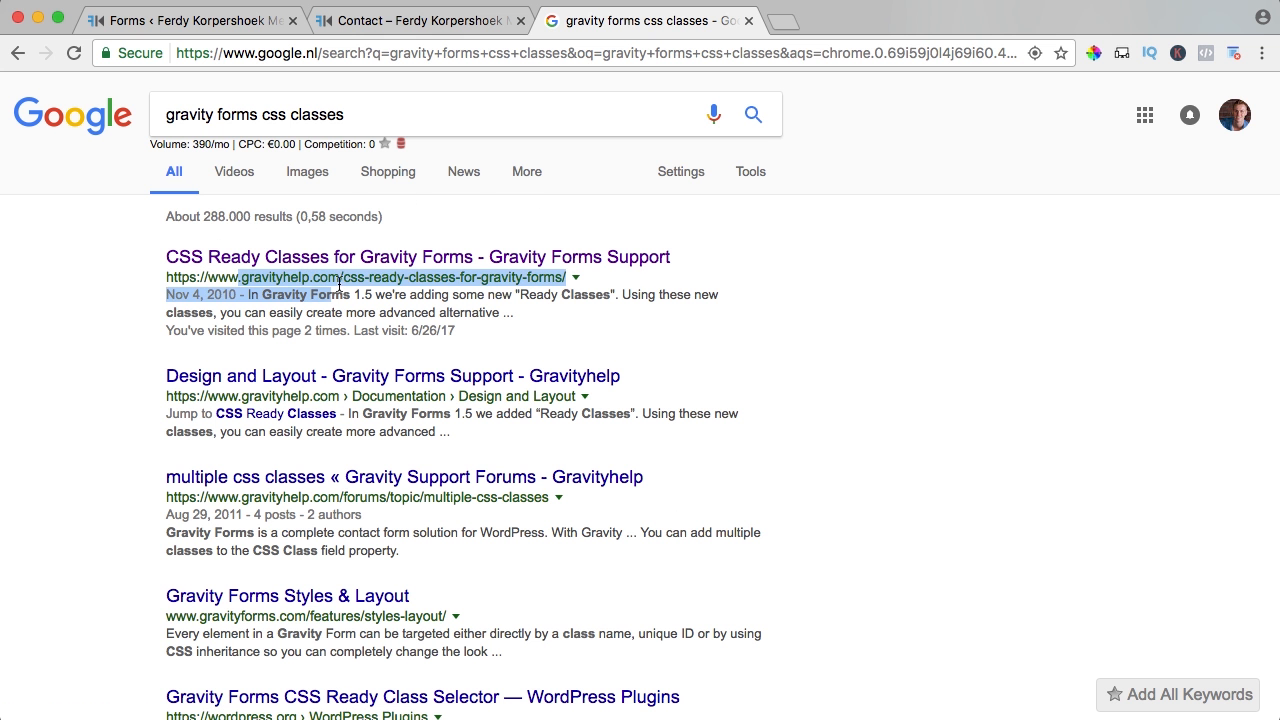
# - Open the 'CSS Ready Classes for Gravity Forms' article and read through its column and list classes
pyautogui.click(345, 260)
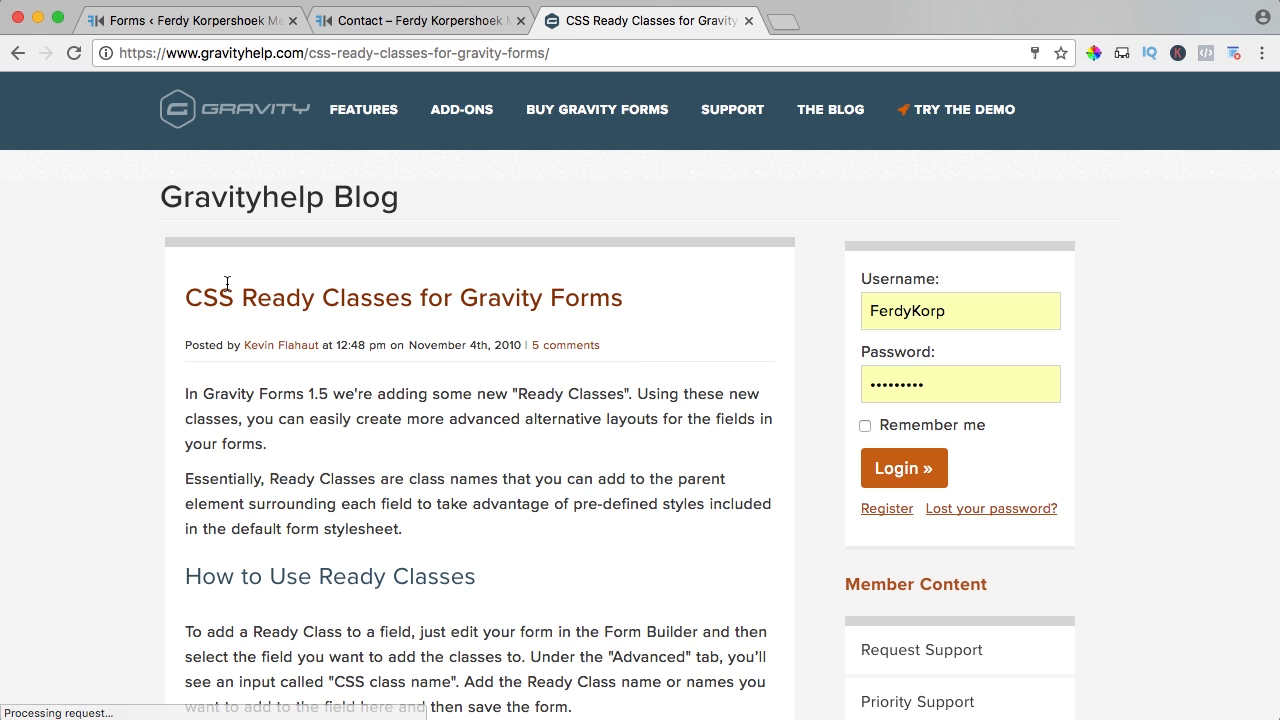
pyautogui.scroll(-10, 240, 285)
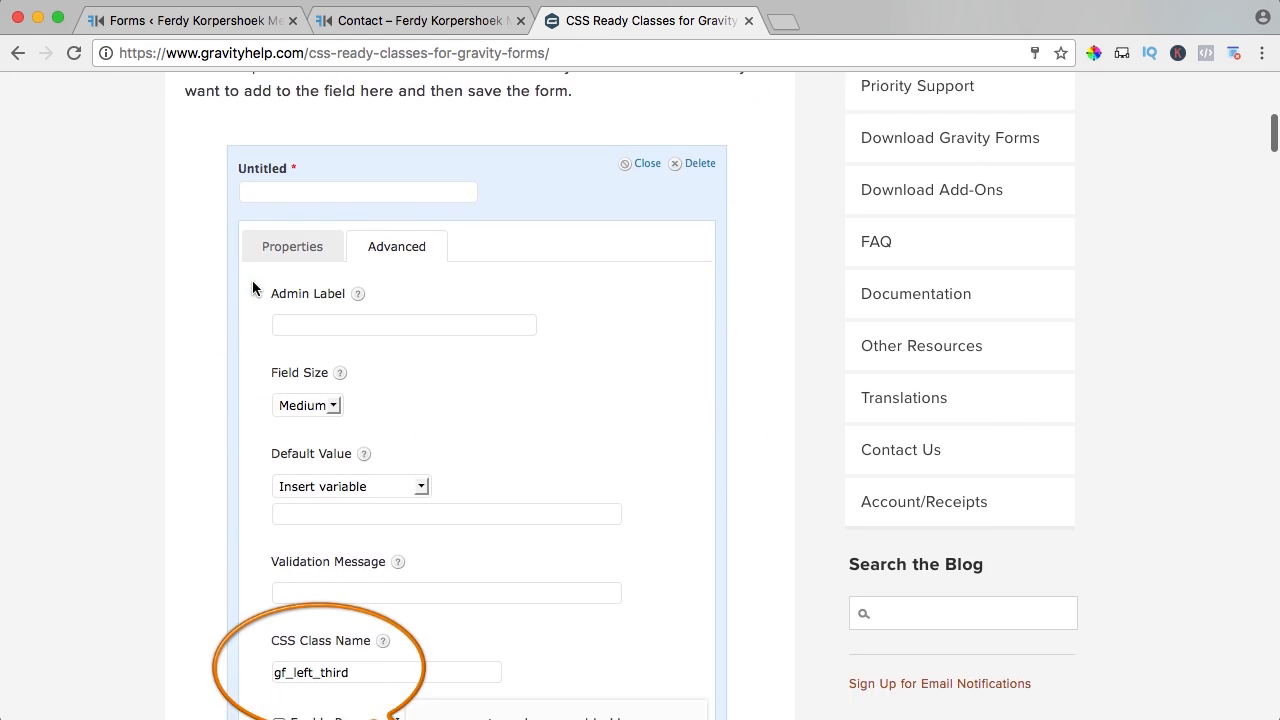
pyautogui.scroll(-2, 297, 400)
pyautogui.scroll(-5, 330, 386)
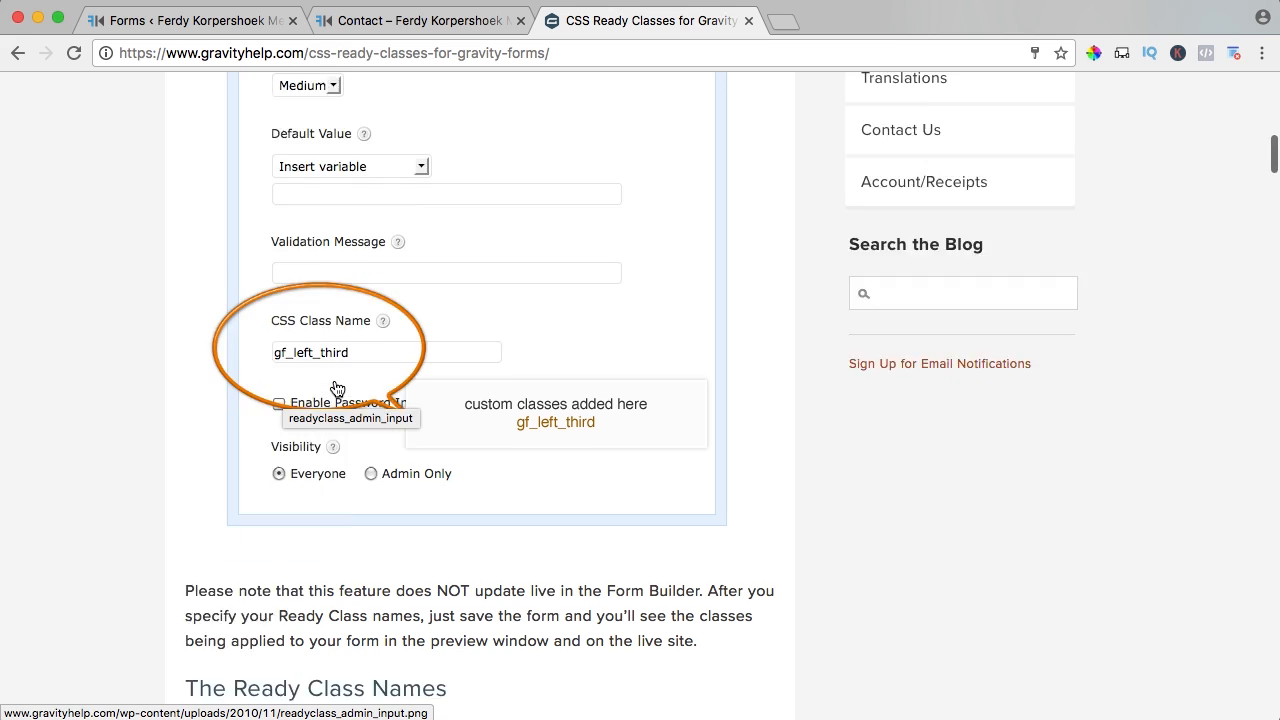
pyautogui.scroll(-6, 329, 386)
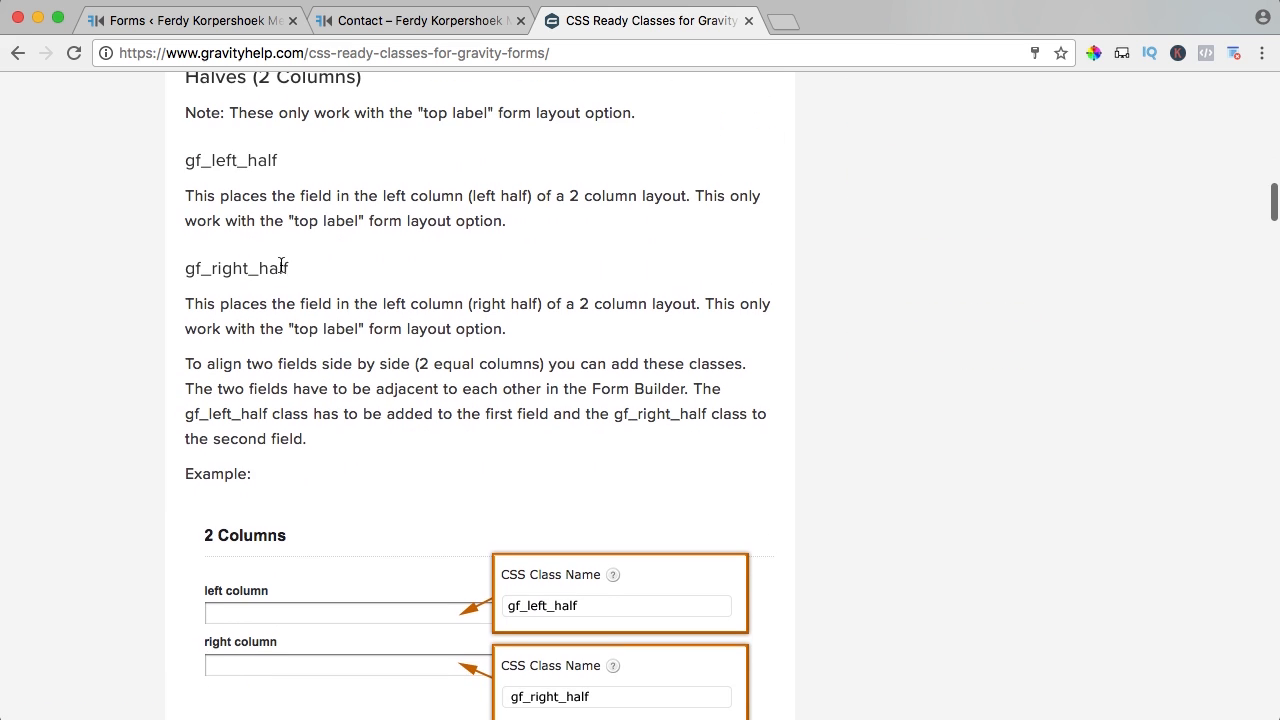
pyautogui.moveTo(310, 157); pyautogui.dragTo(190, 157)
pyautogui.click(337, 206)
pyautogui.scroll(-10, 337, 206)
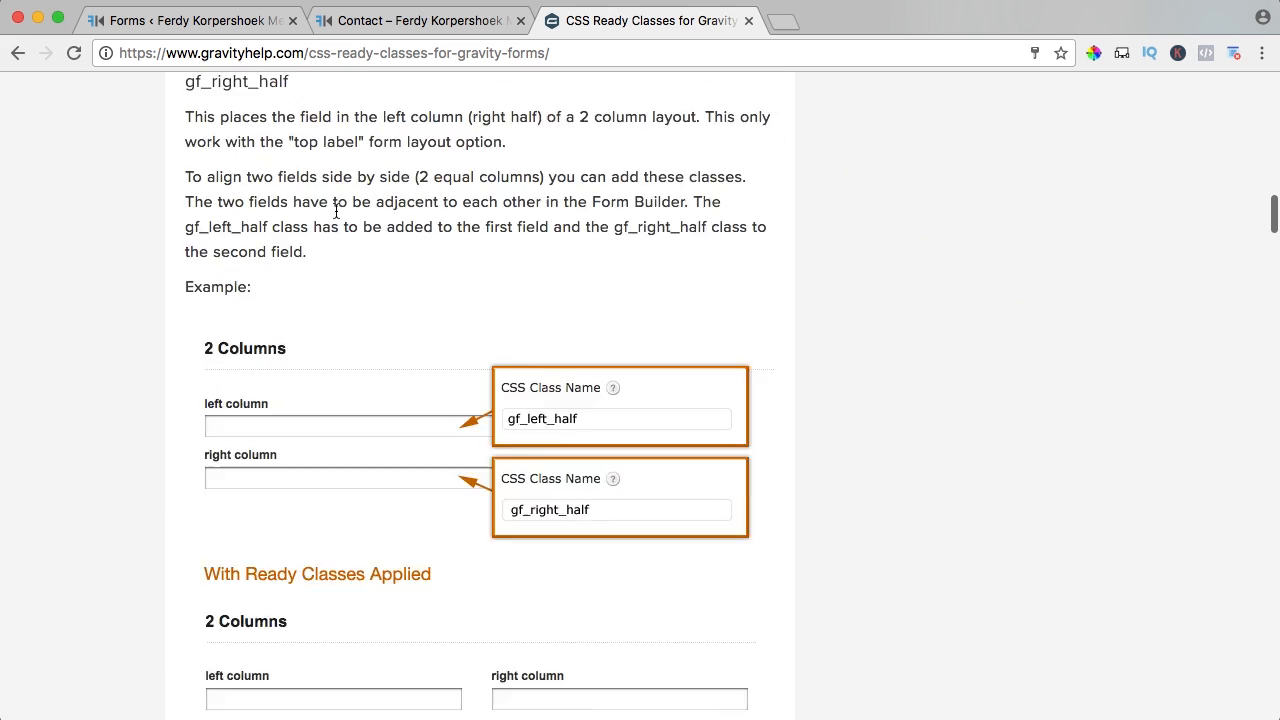
pyautogui.scroll(-15, 343, 228)
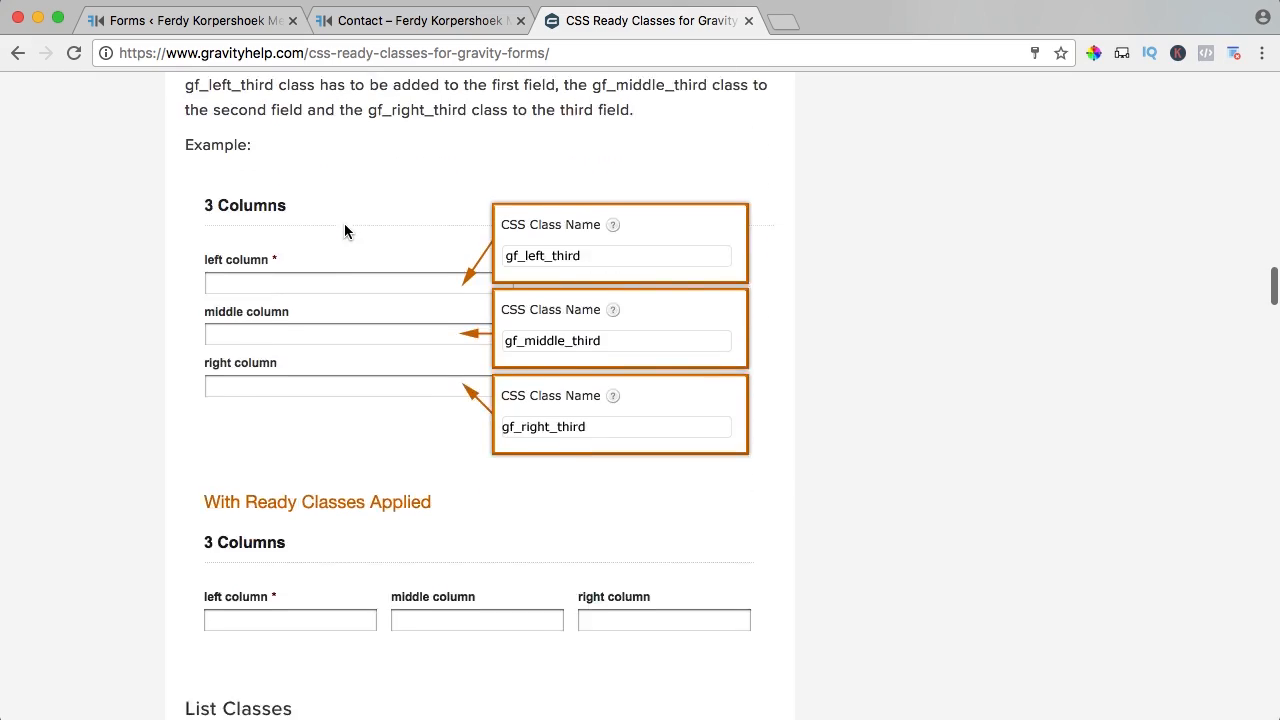
pyautogui.scroll(-13, 335, 308)
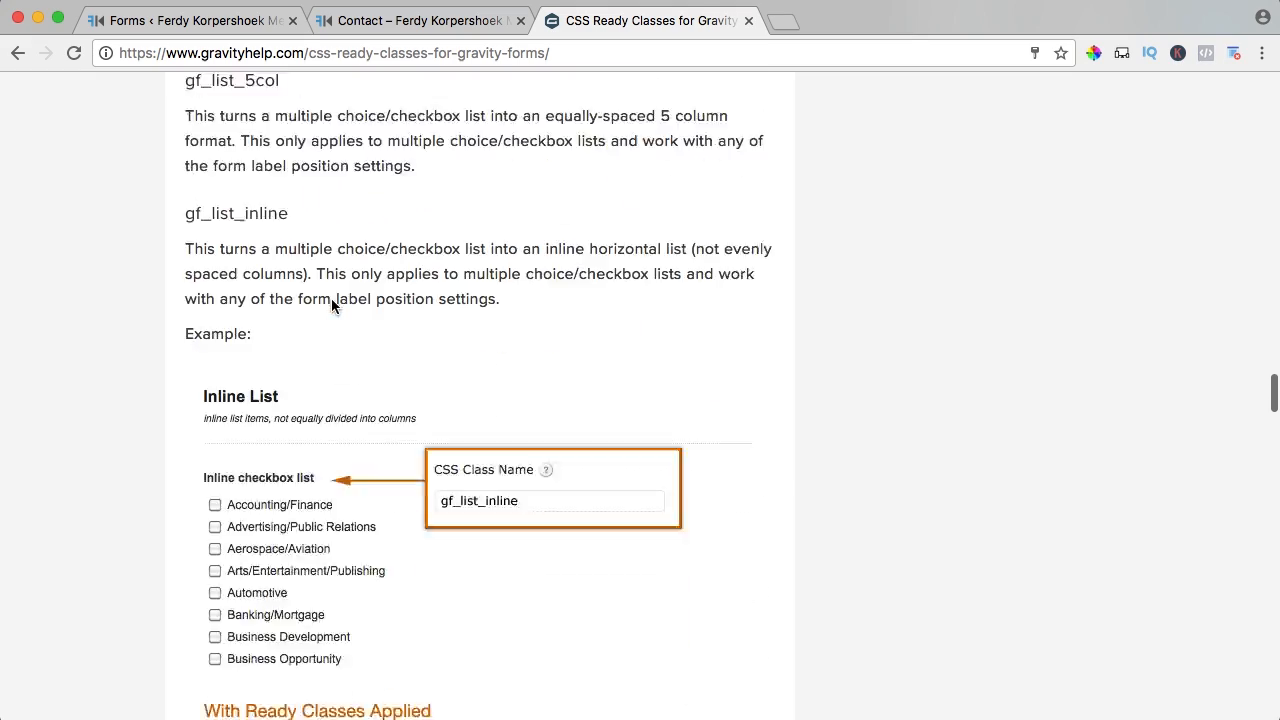
pyautogui.scroll(-3, 333, 306)
pyautogui.scroll(-5, 333, 304)
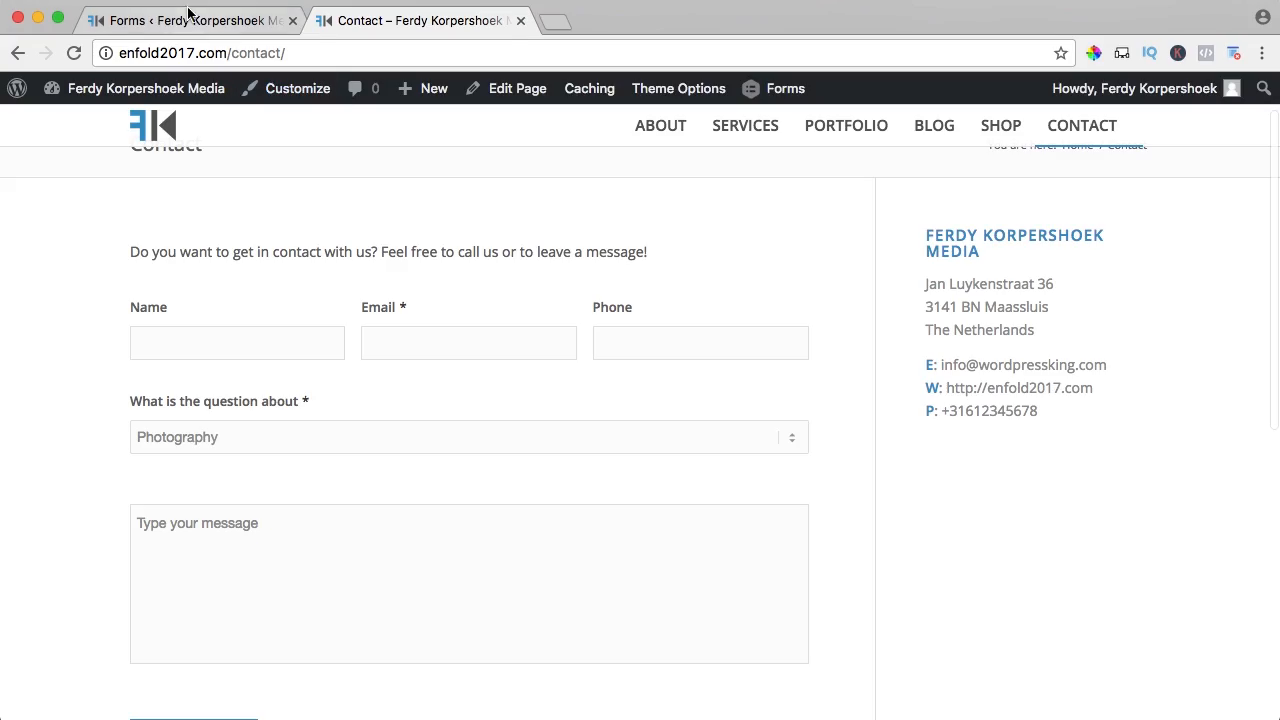
# - Open the Contact Form's Confirmations settings and edit the Default Confirmation
pyautogui.click(298, 16)
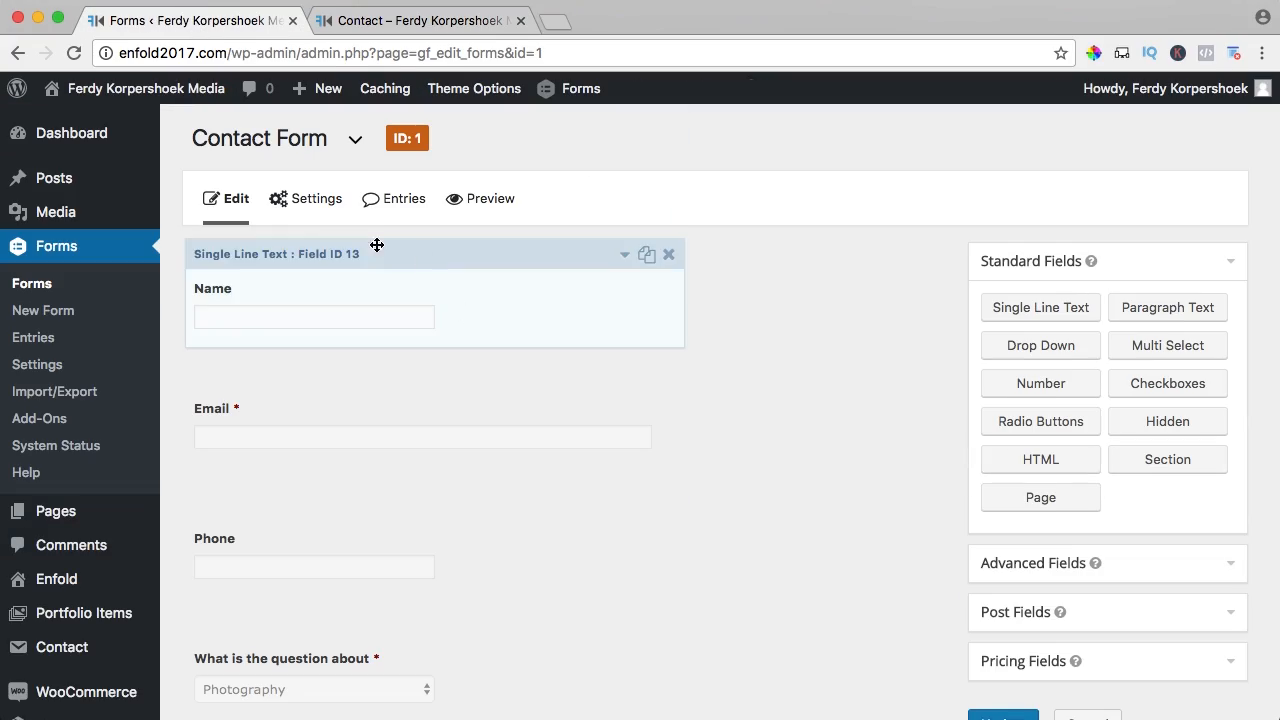
pyautogui.moveTo(327, 208)
pyautogui.click(313, 283)
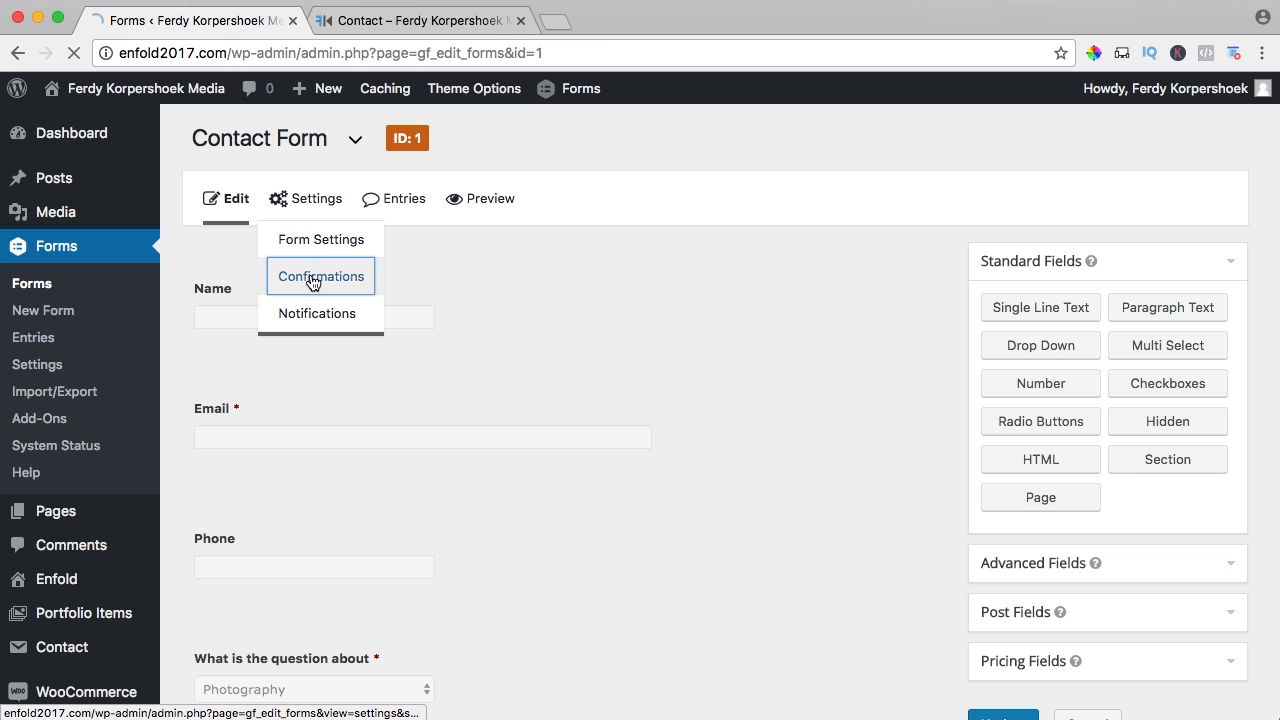
pyautogui.moveTo(474, 349)
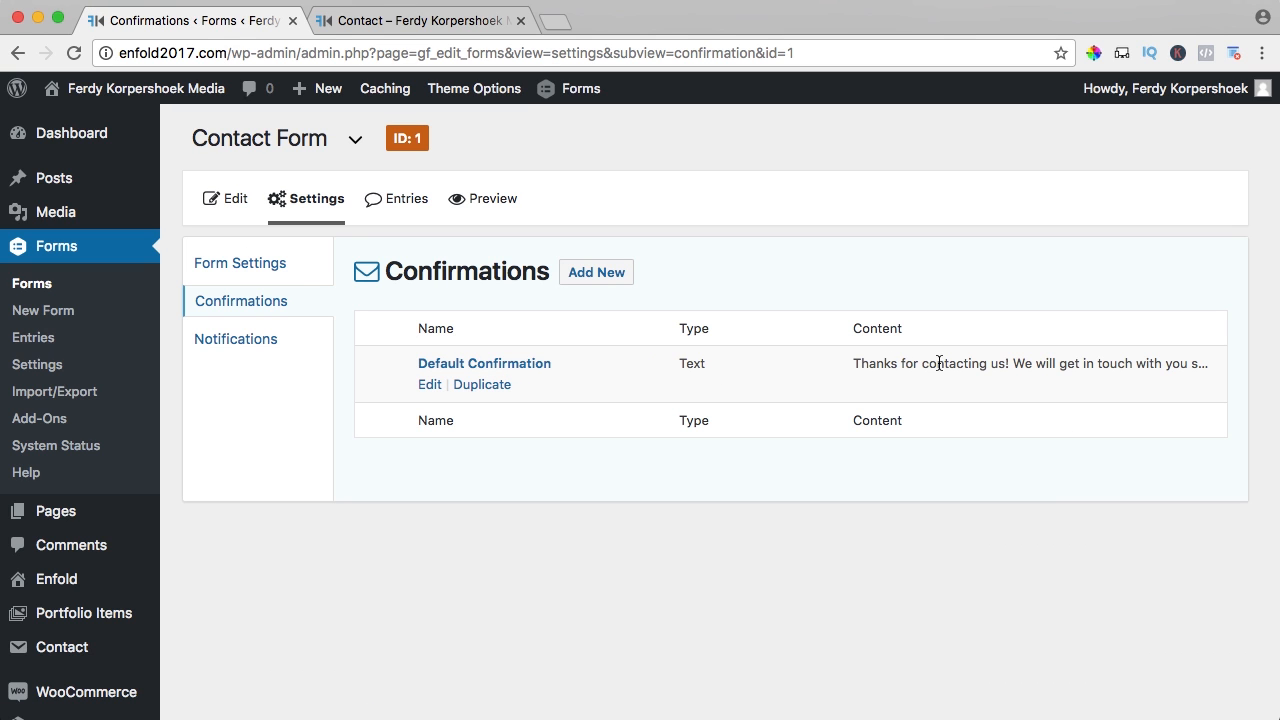
pyautogui.click(430, 385)
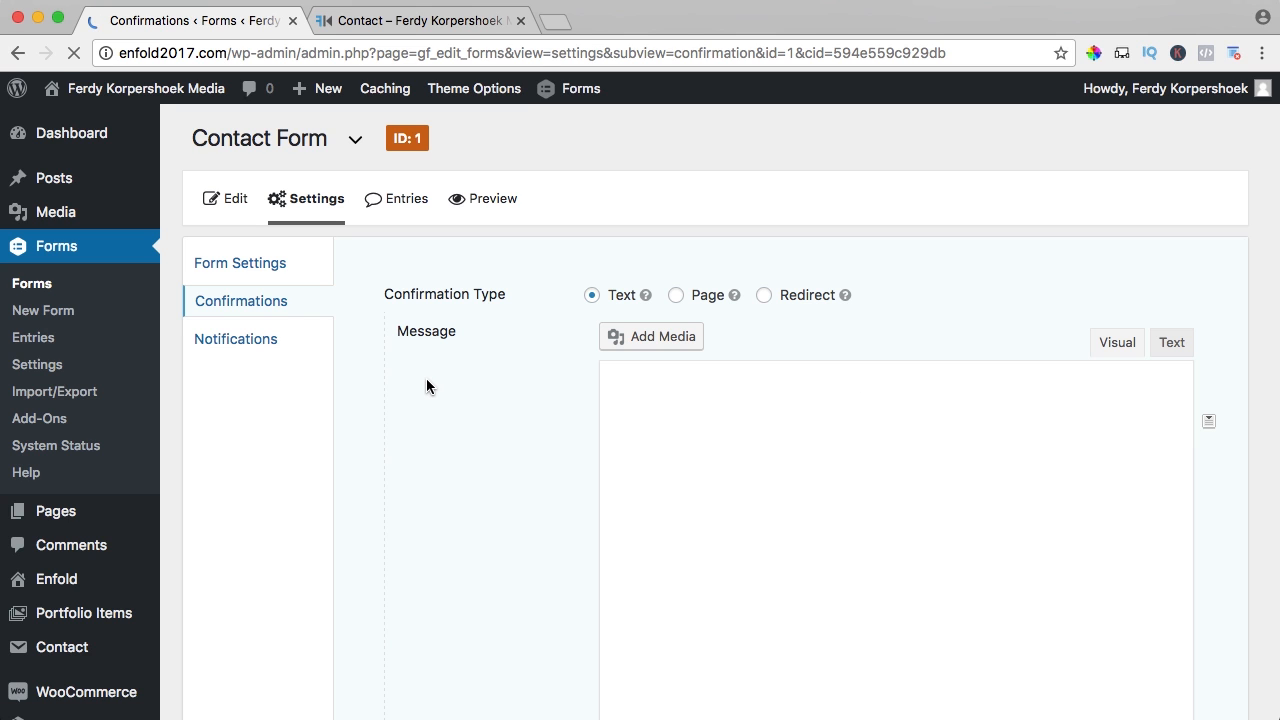
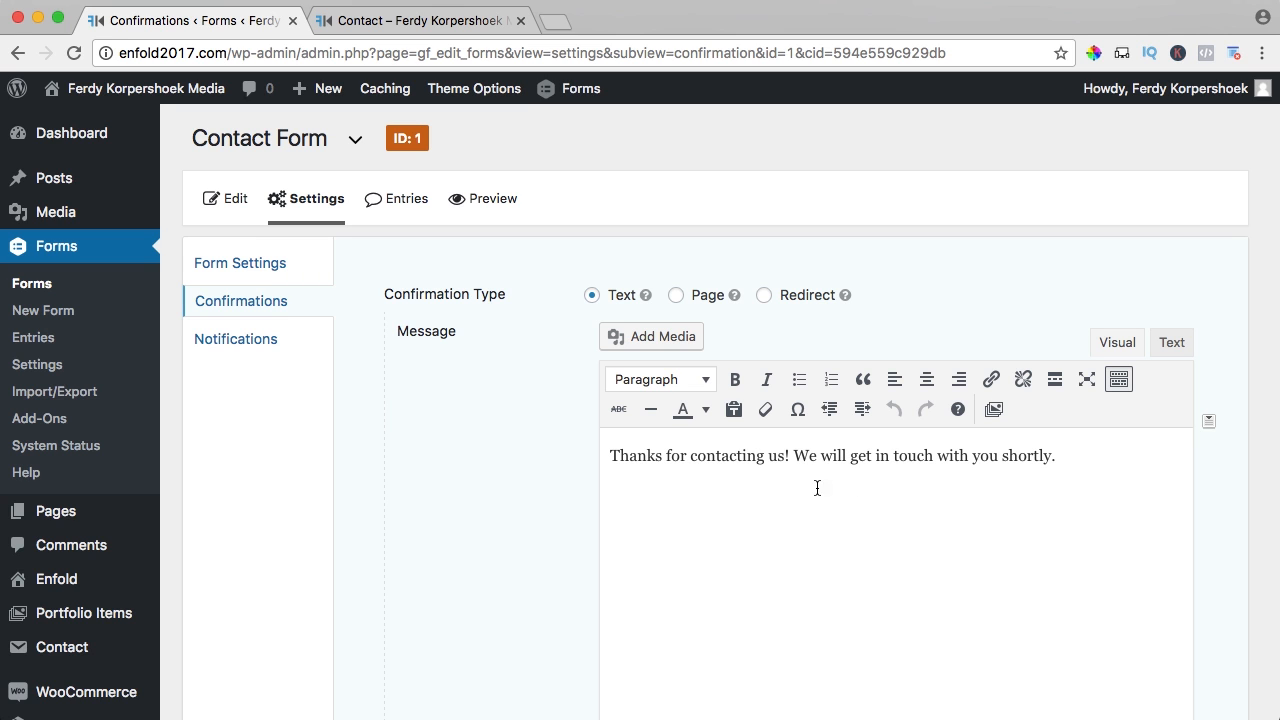
# - Check the live contact page, then try a page confirmation pointing to Home
pyautogui.click(405, 21)
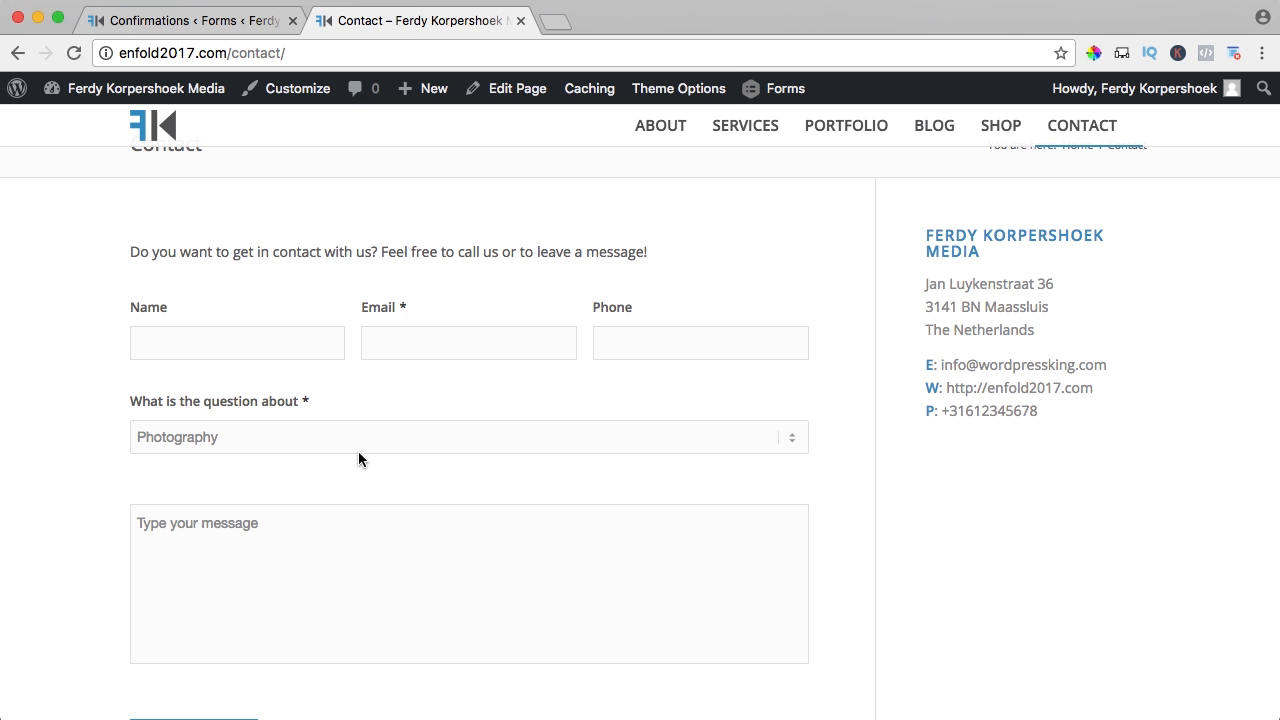
pyautogui.scroll(-3, 358, 459)
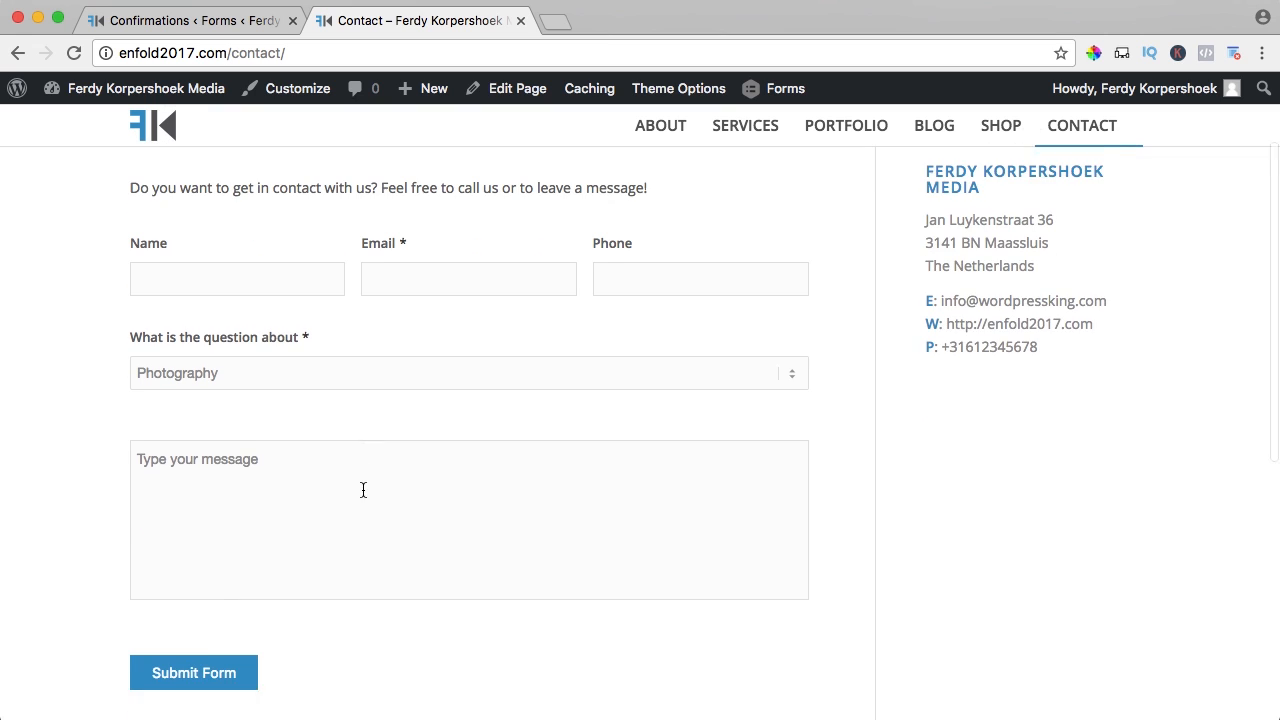
pyautogui.click(252, 28)
pyautogui.click(679, 297)
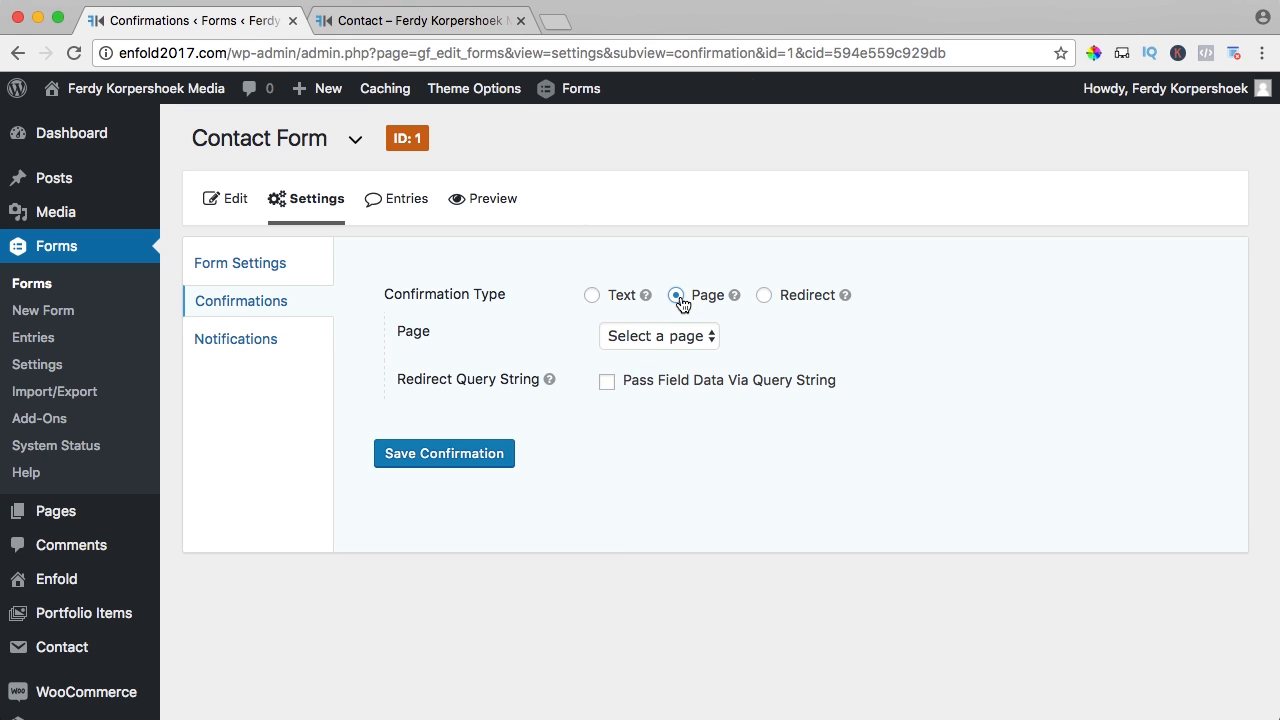
pyautogui.click(672, 337)
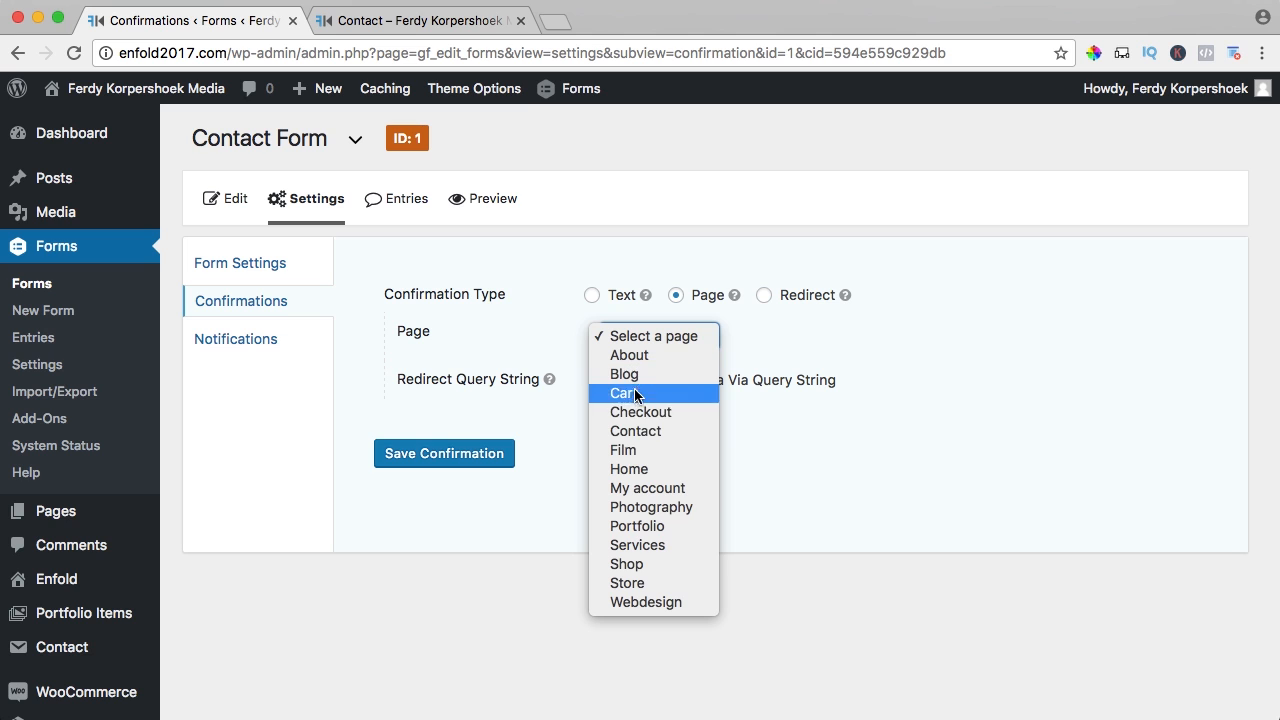
pyautogui.click(634, 470)
pyautogui.click(673, 336)
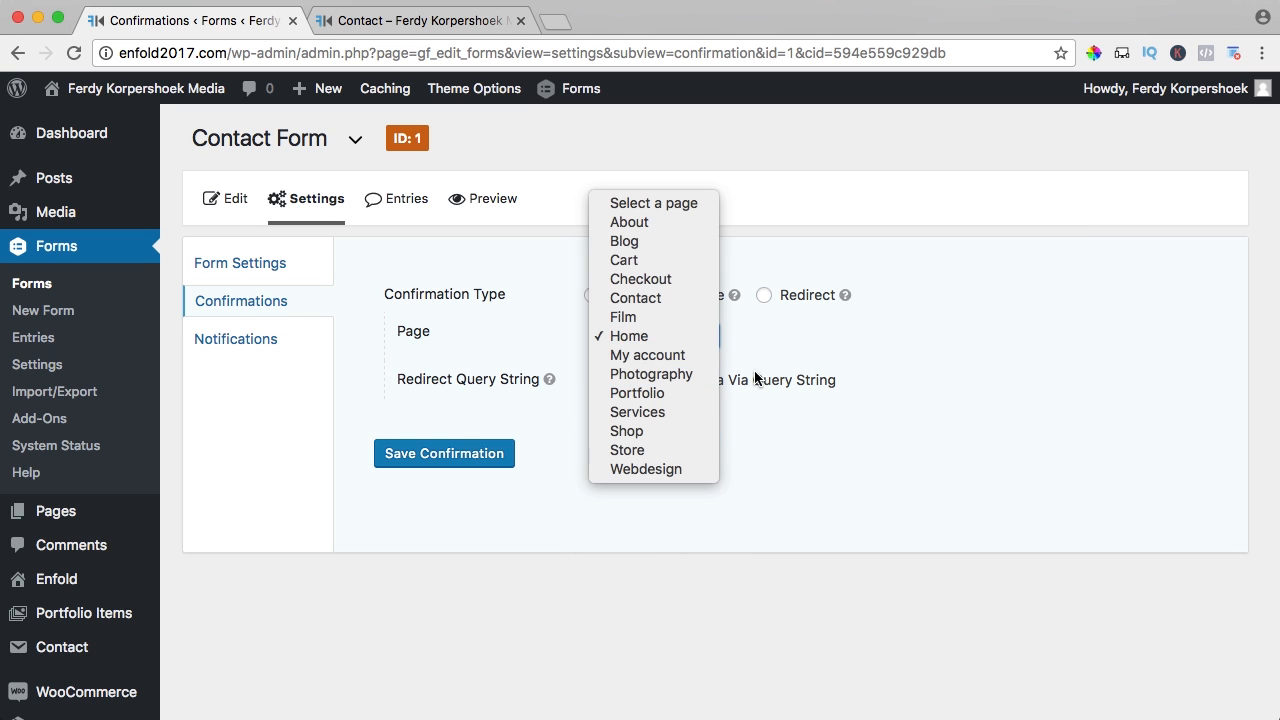
pyautogui.click(789, 353)
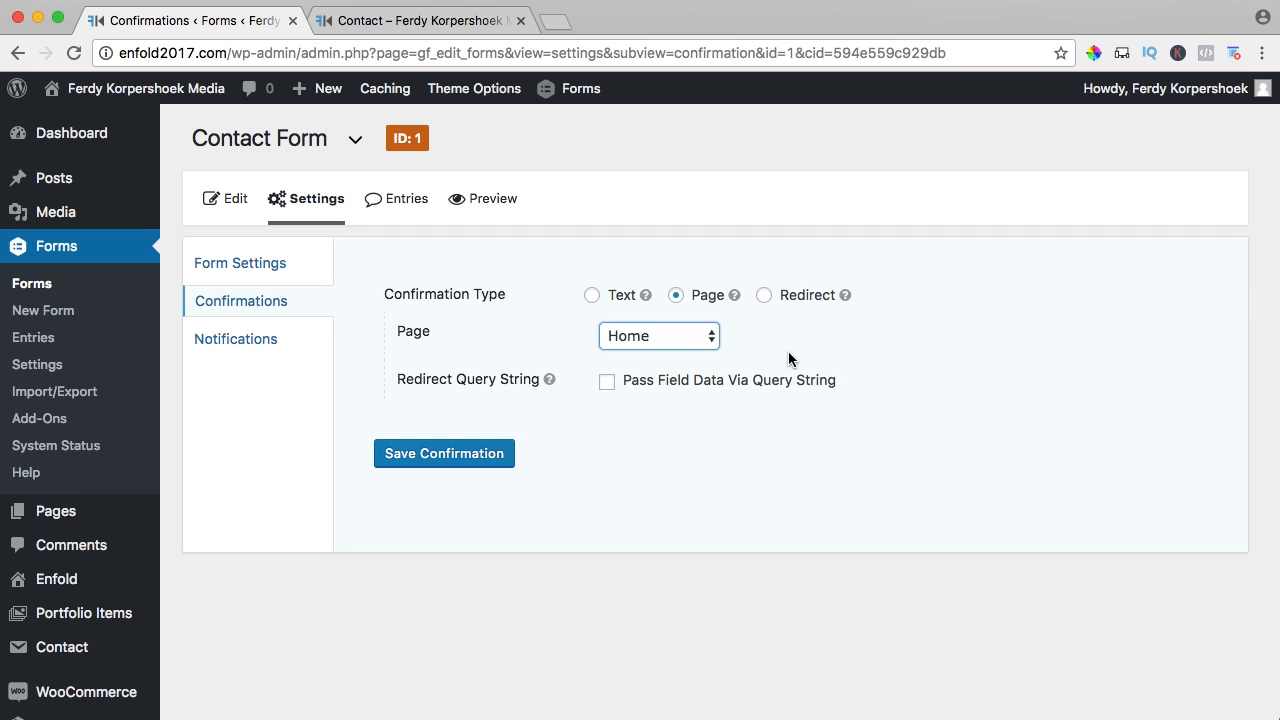
# - Try a redirect URL confirmation, then switch back to a text message confirmation
pyautogui.click(710, 340)
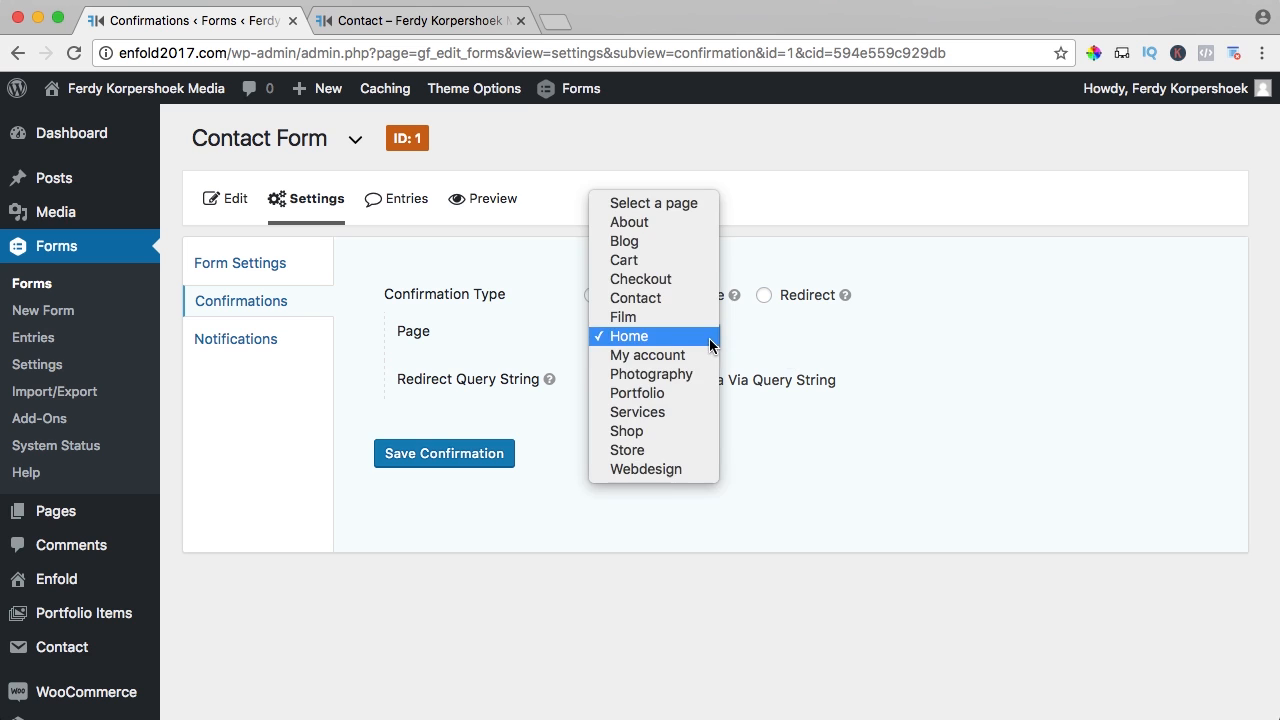
pyautogui.click(788, 340)
pyautogui.click(764, 294)
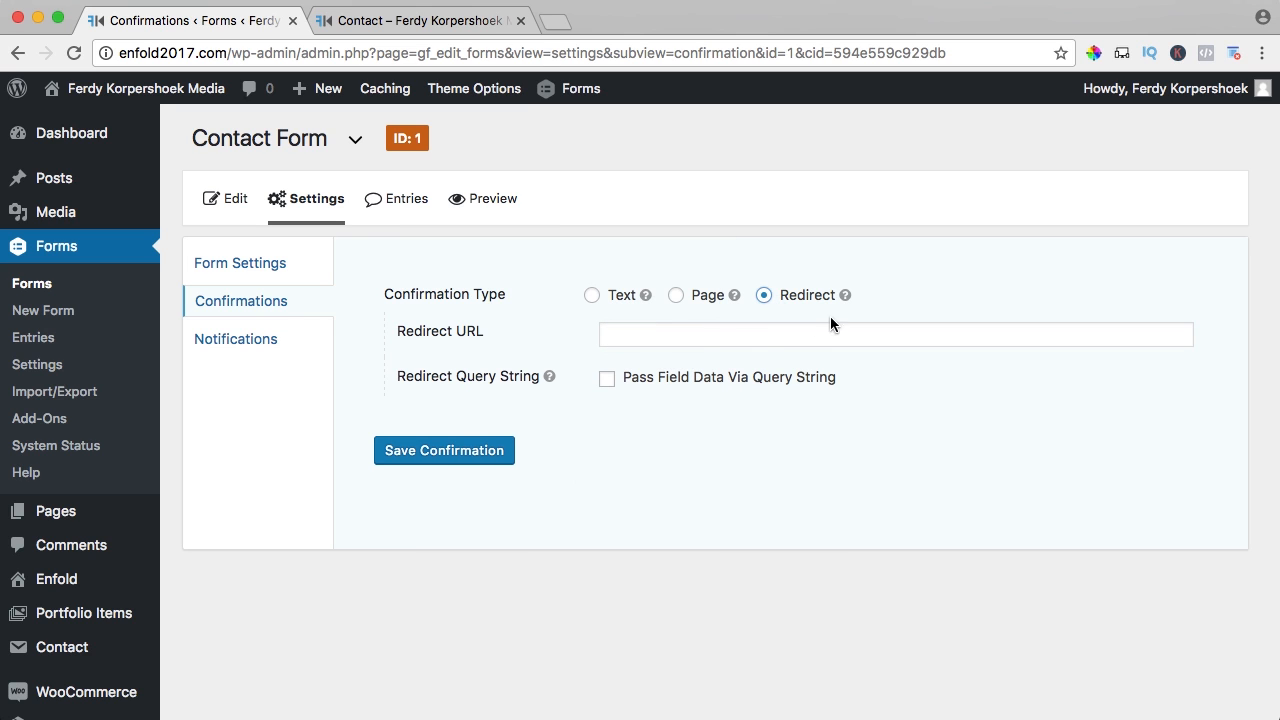
pyautogui.click(709, 334)
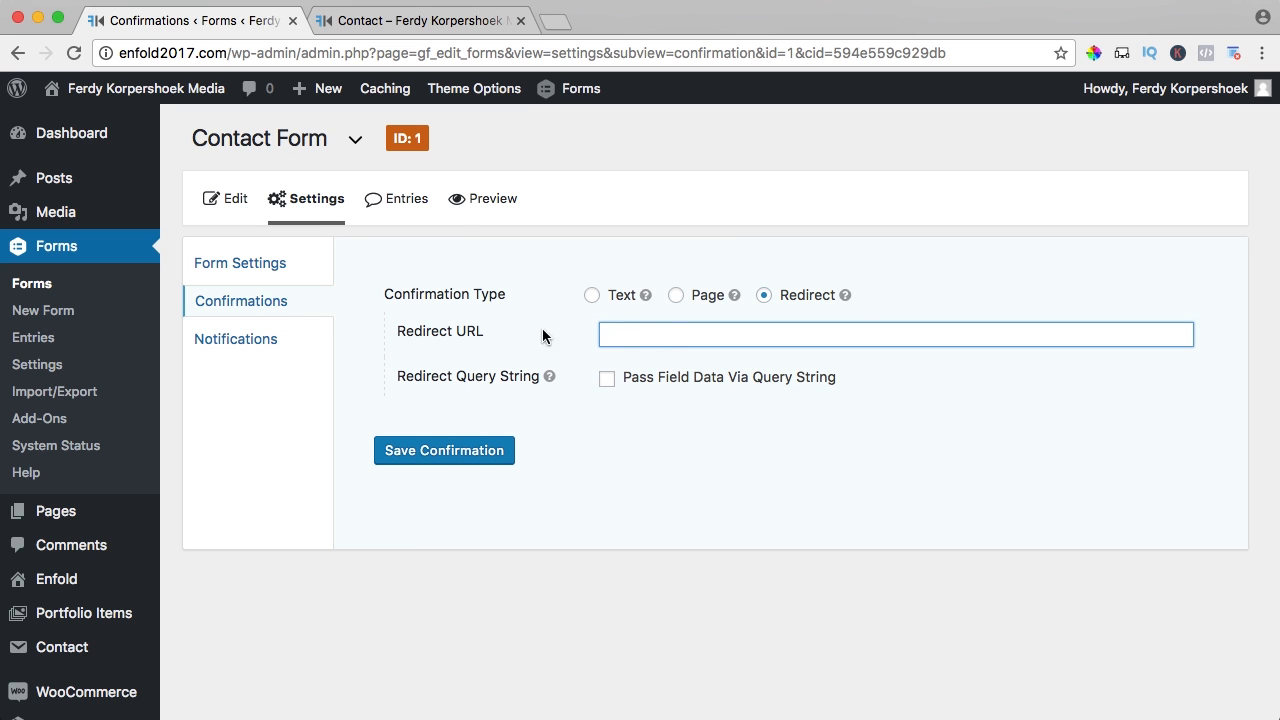
pyautogui.click(591, 296)
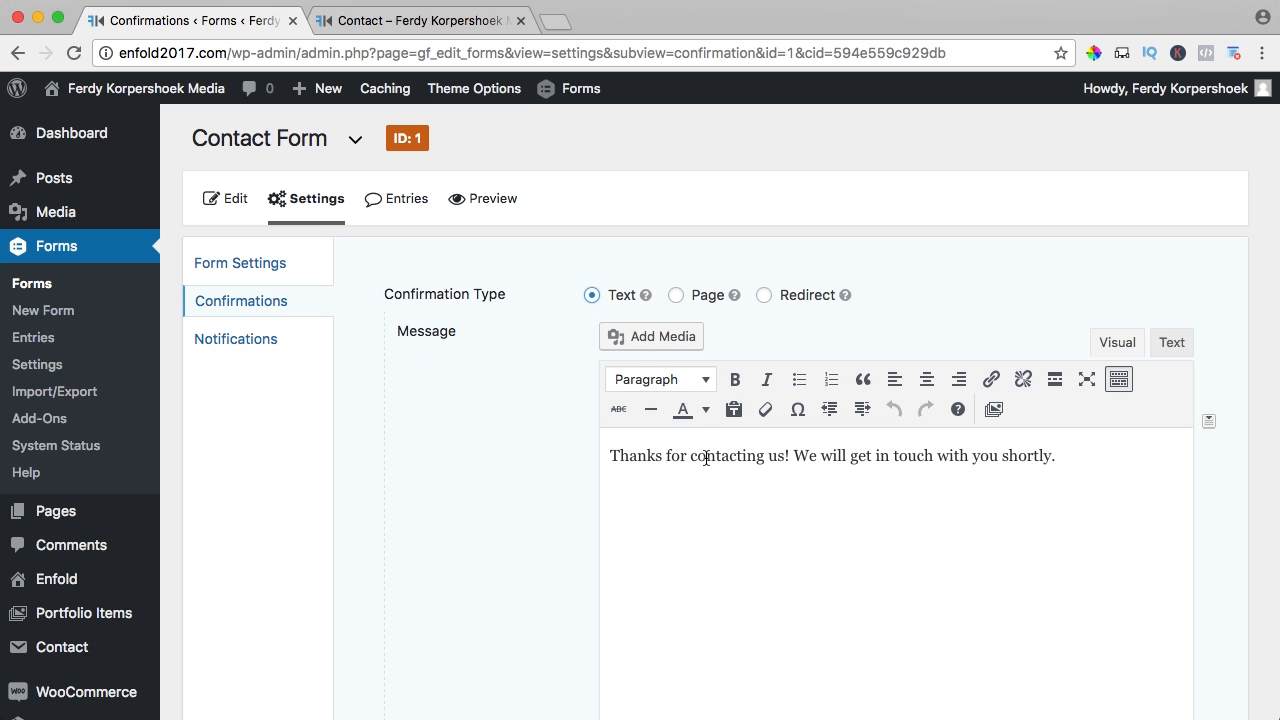
# - Put the second sentence on its own line, add a 'Kind Regards,' sign-off with the author's name, and save
pyautogui.click(795, 457)
pyautogui.press('Return')
pyautogui.write('Kind Regards, ')
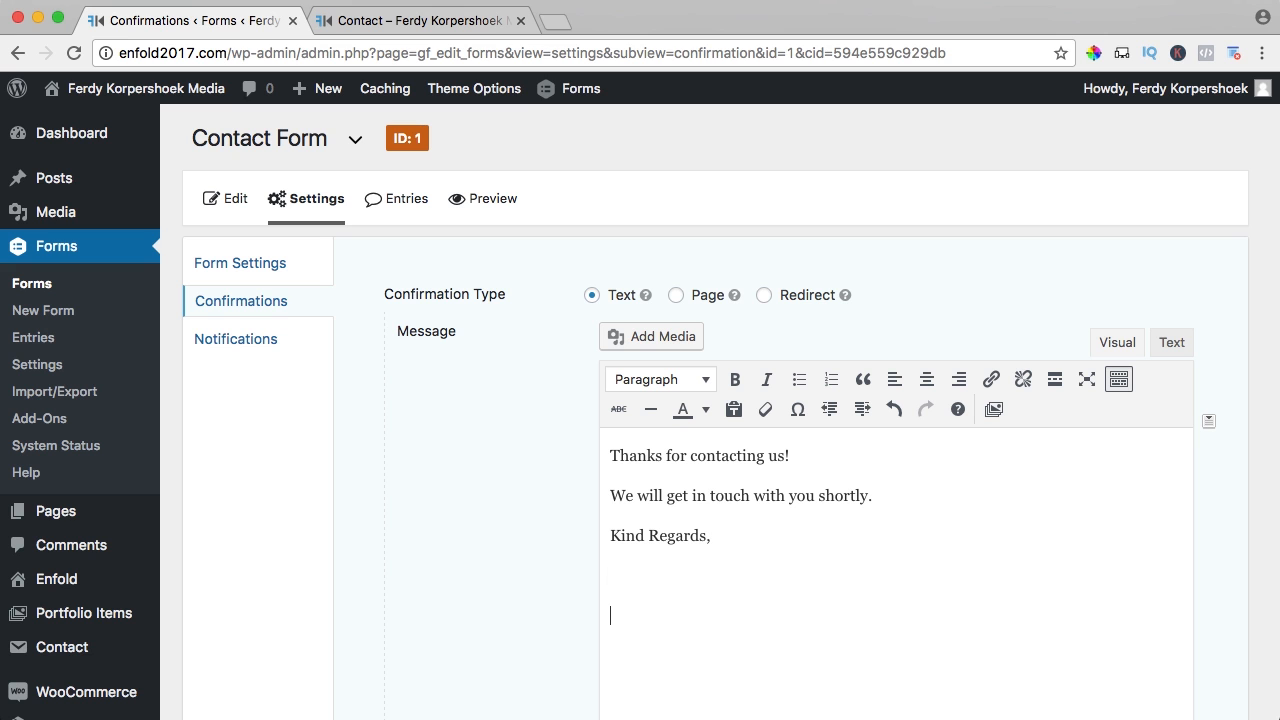
pyautogui.write('Ferdy Korpershoek')
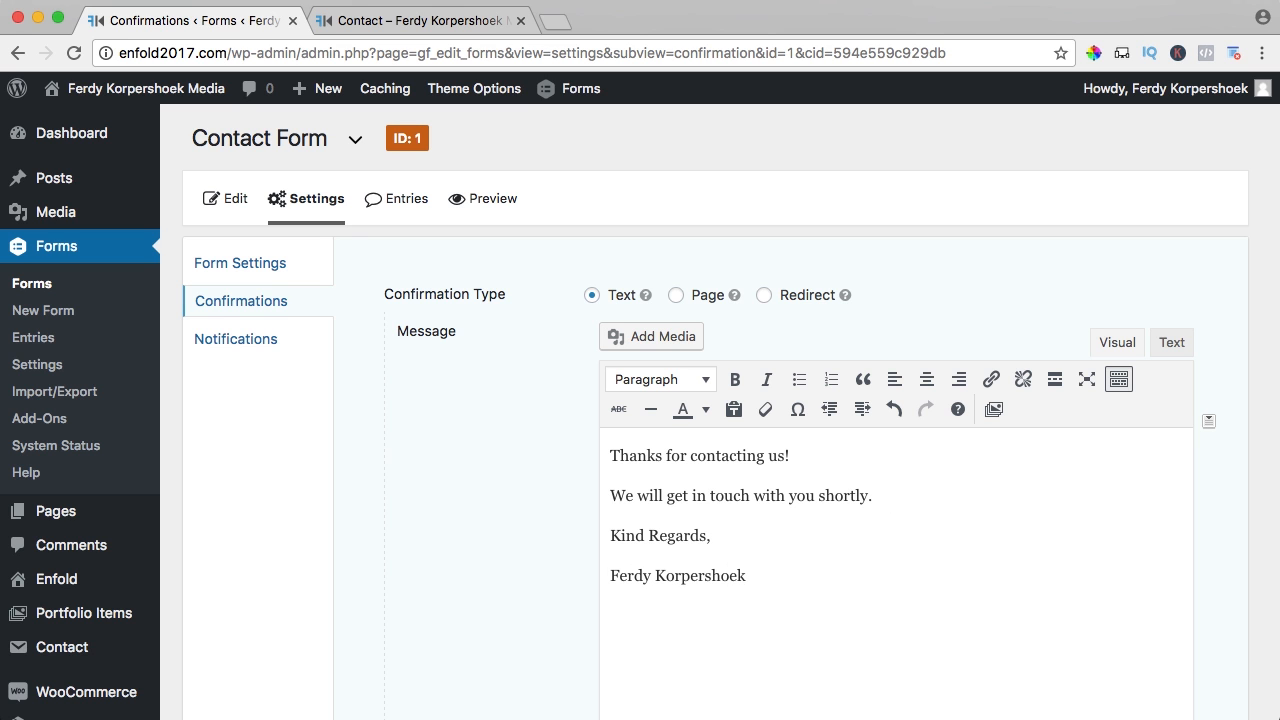
pyautogui.scroll(-5, 718, 428)
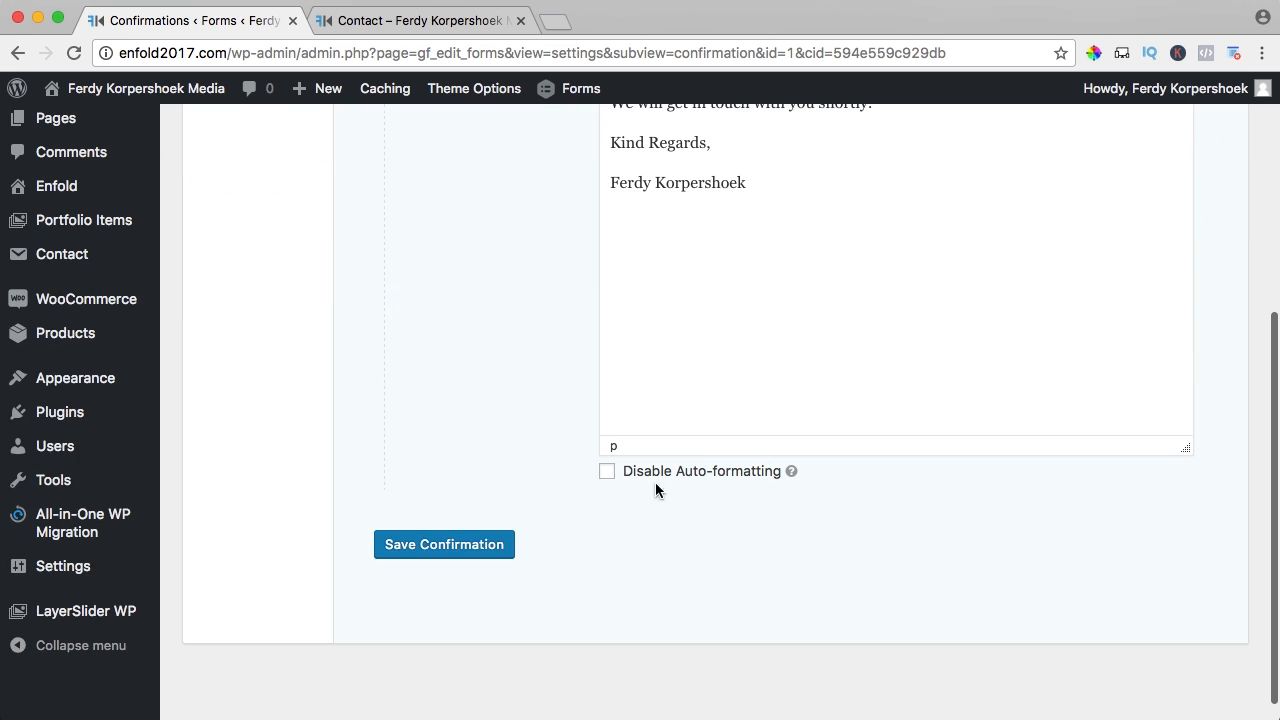
pyautogui.click(463, 545)
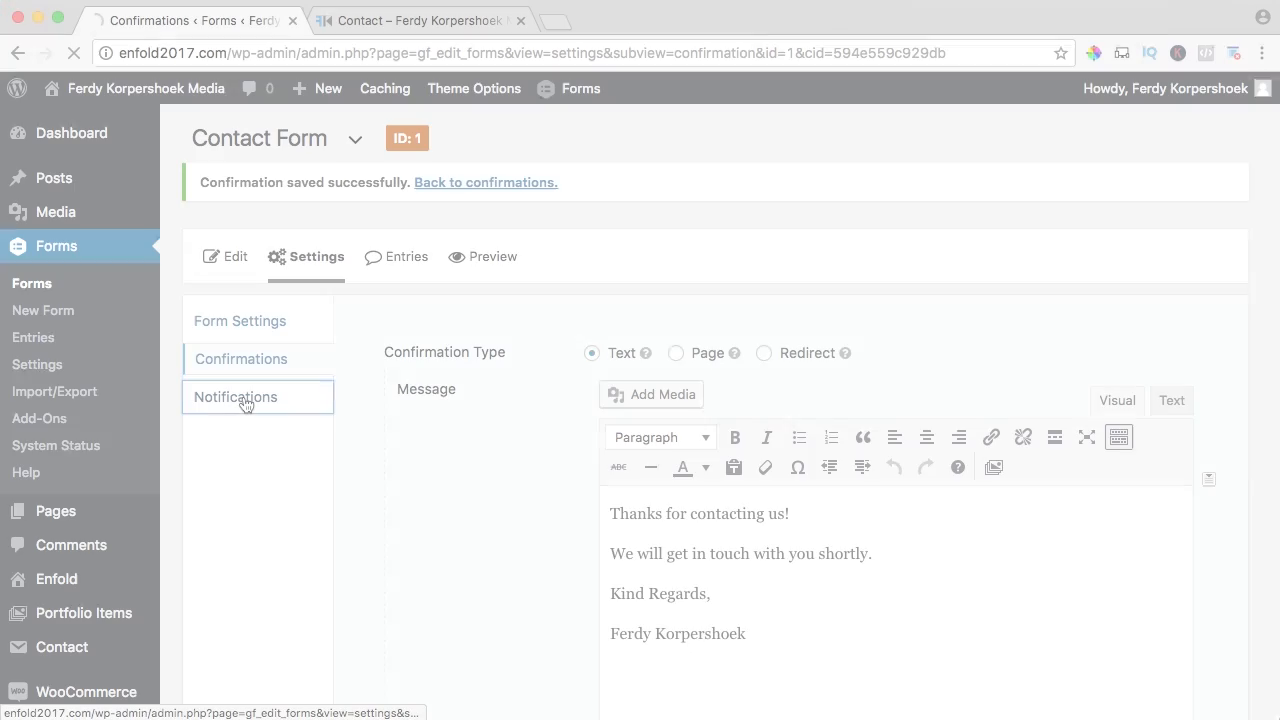
pyautogui.click(258, 400)
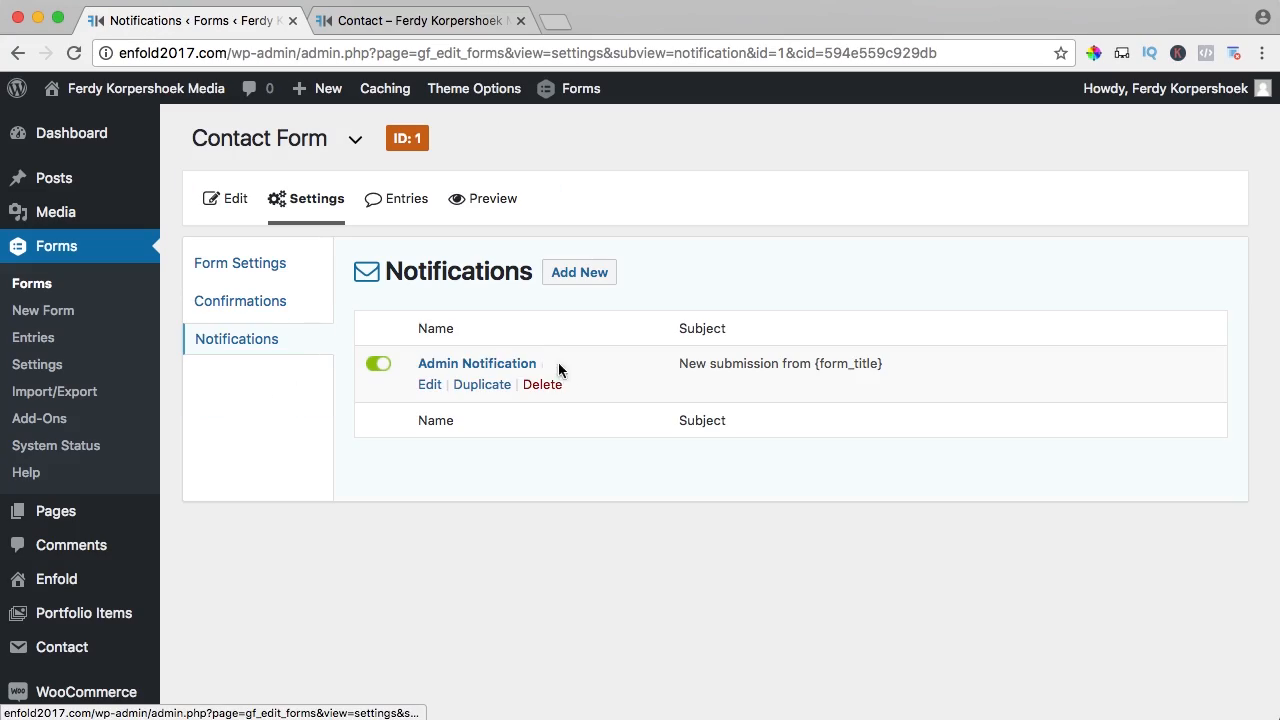
# - Rename the Admin Notification to 'Contact Form Enfold2017.com'
pyautogui.moveTo(443, 366)
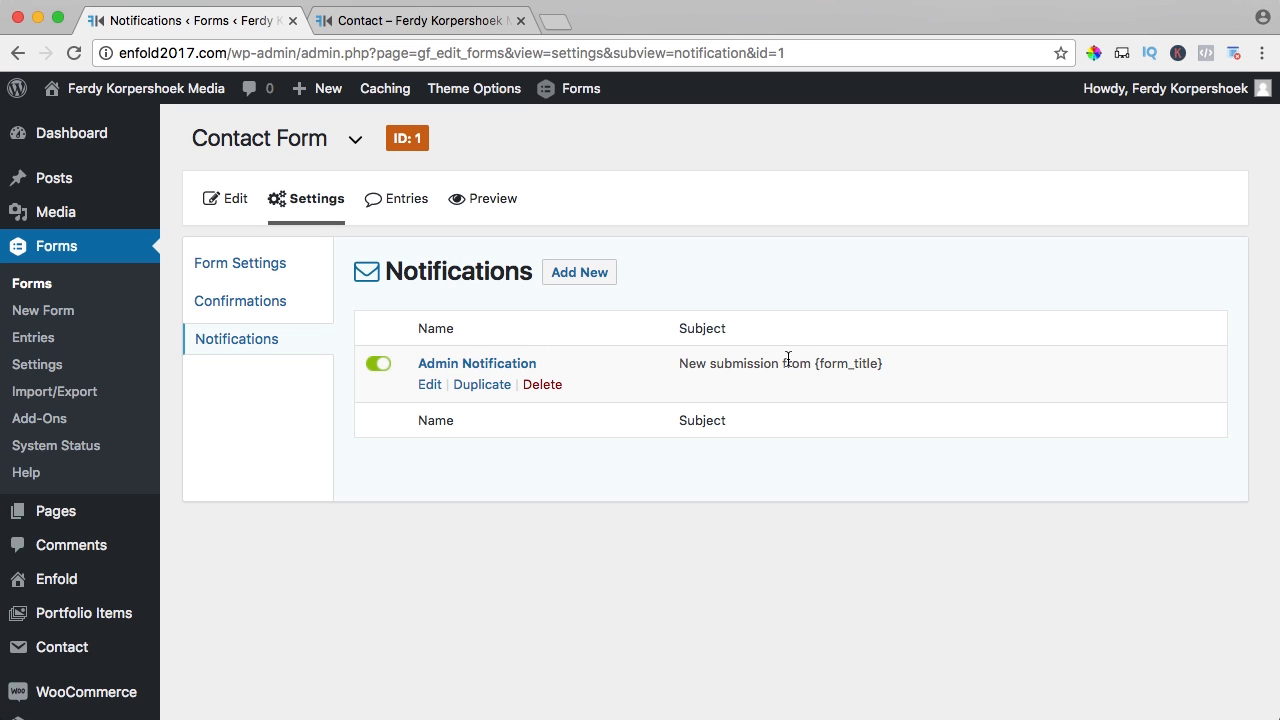
pyautogui.moveTo(892, 367); pyautogui.dragTo(817, 367)
pyautogui.click(818, 367)
pyautogui.click(430, 384)
pyautogui.tripleClick(631, 293)
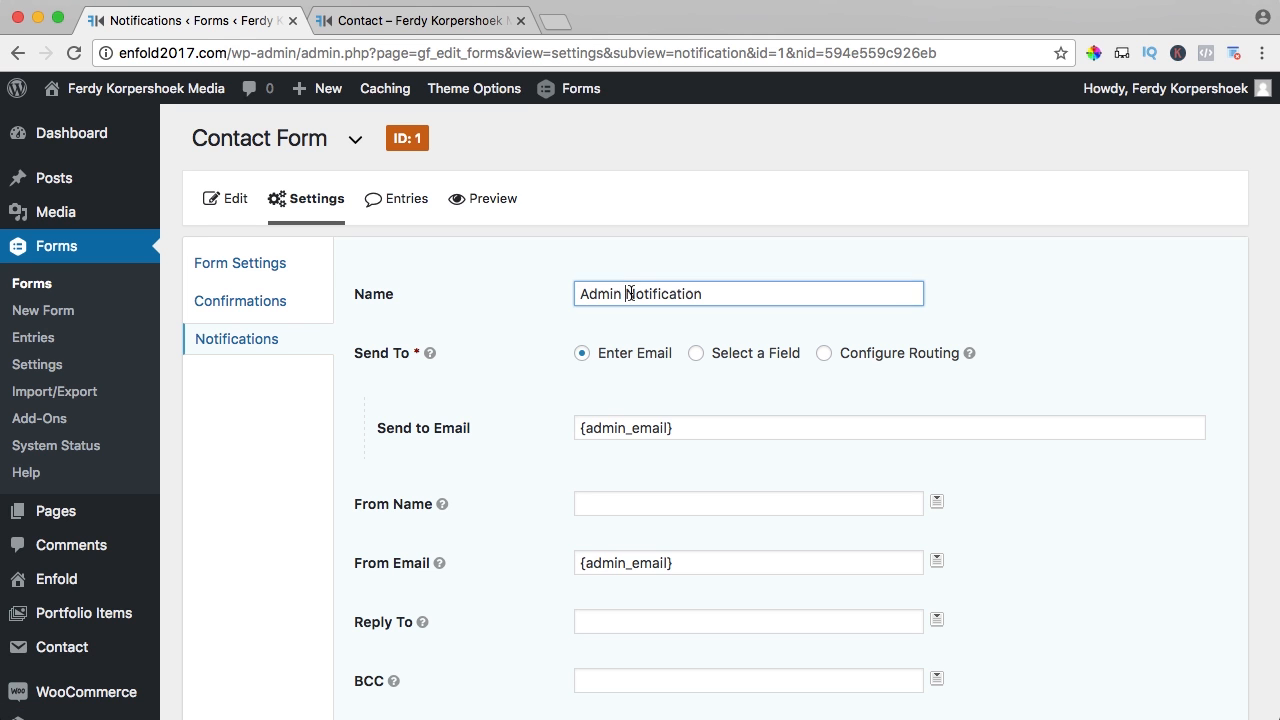
pyautogui.write('Con')
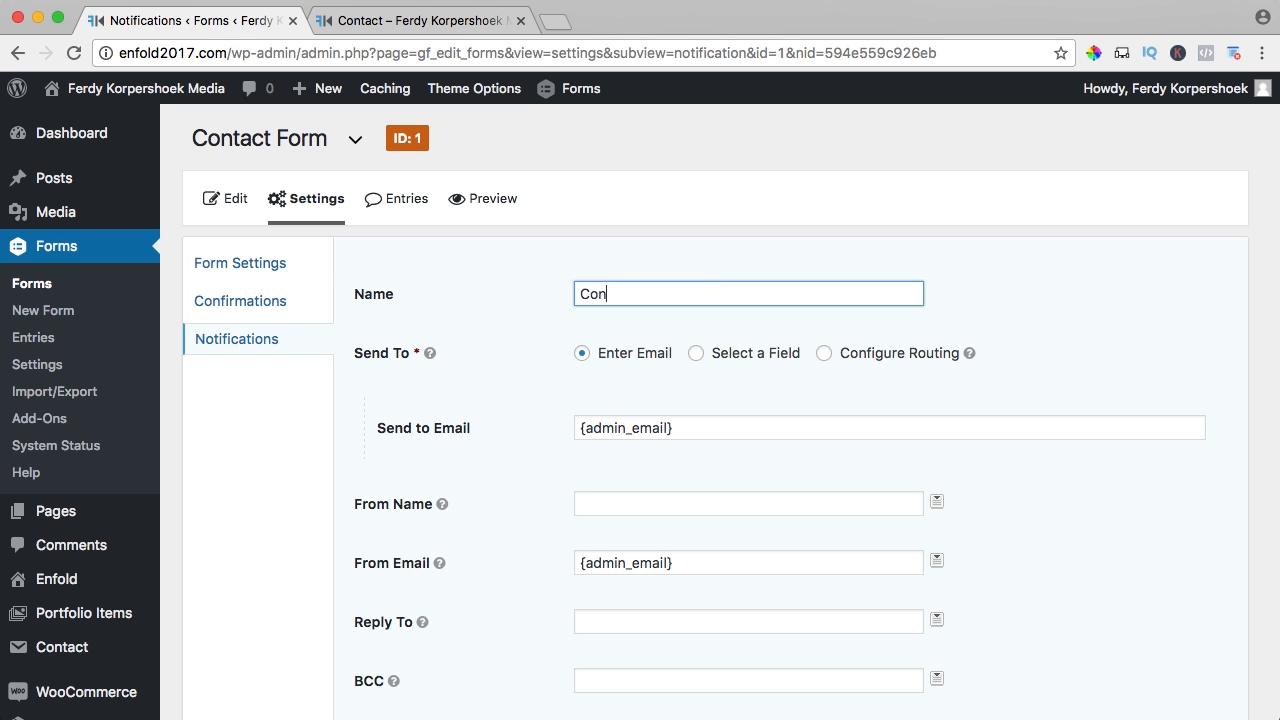
pyautogui.write('tact Form Enfold2017.com')
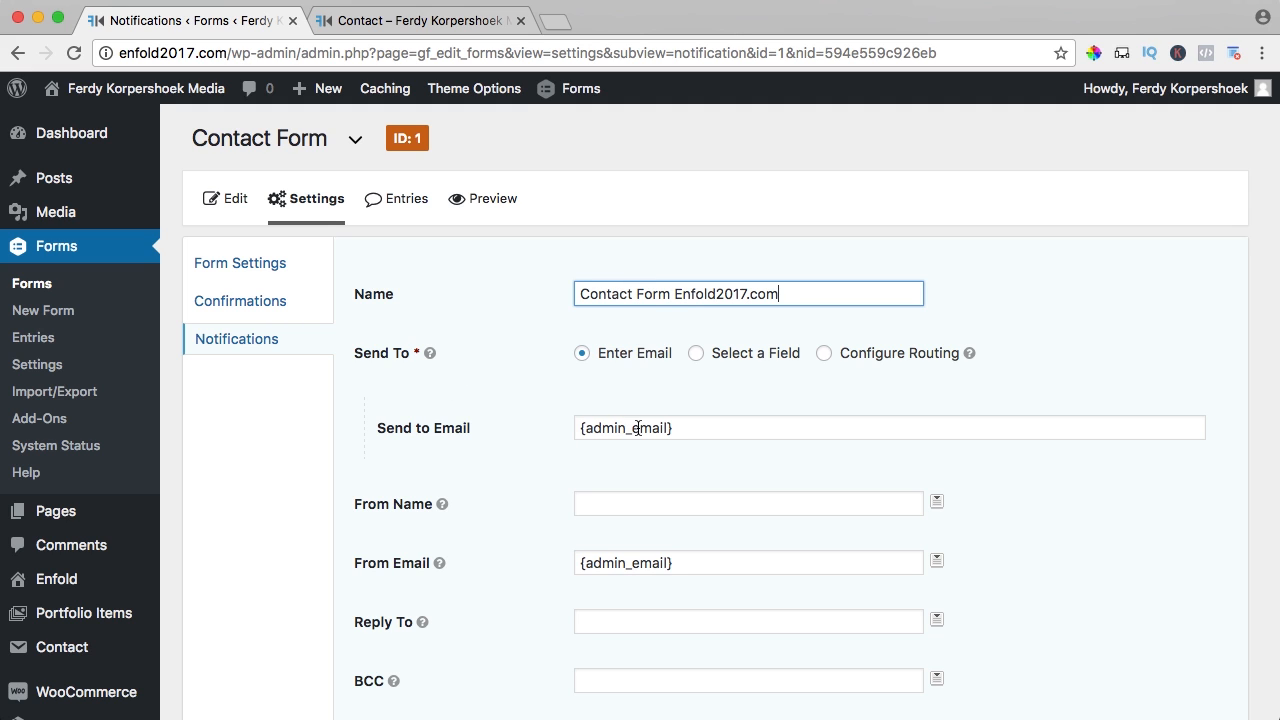
# - Try copying the {admin_email} tag into From Name, then undo it
pyautogui.moveTo(708, 428); pyautogui.dragTo(551, 429)
pyautogui.scroll(-3, 551, 416)
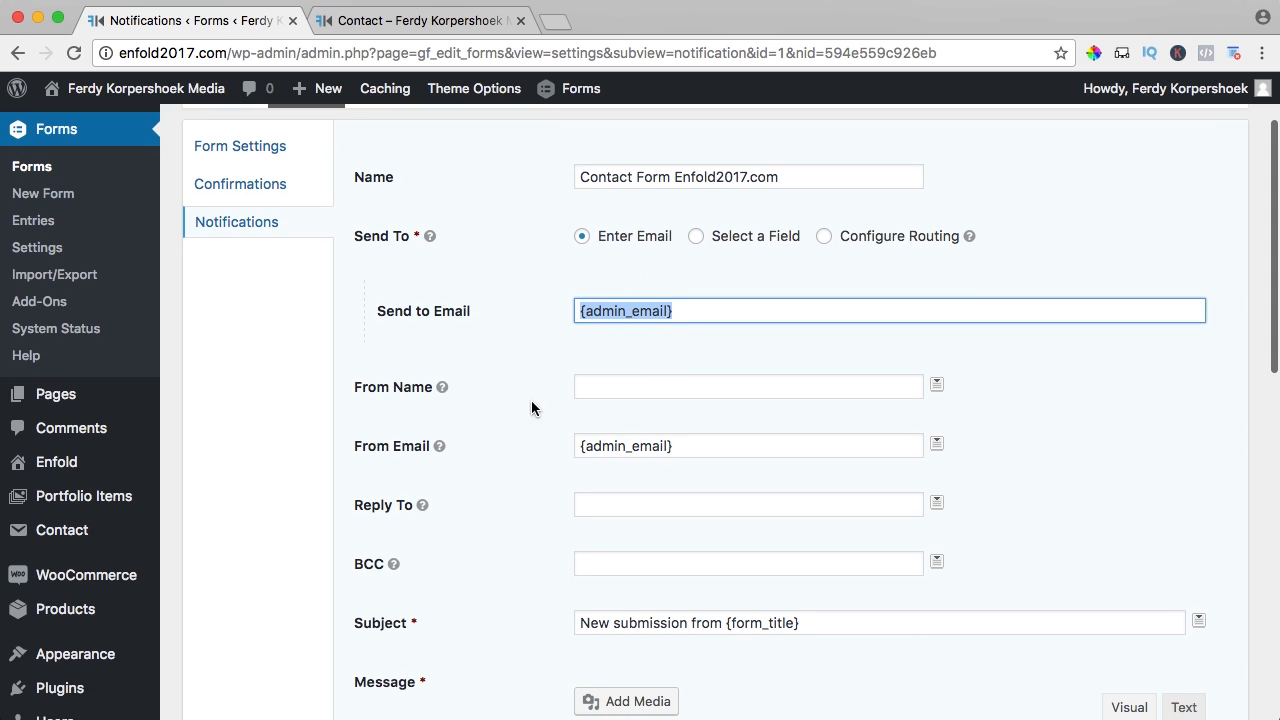
pyautogui.click(646, 384)
pyautogui.click(690, 312)
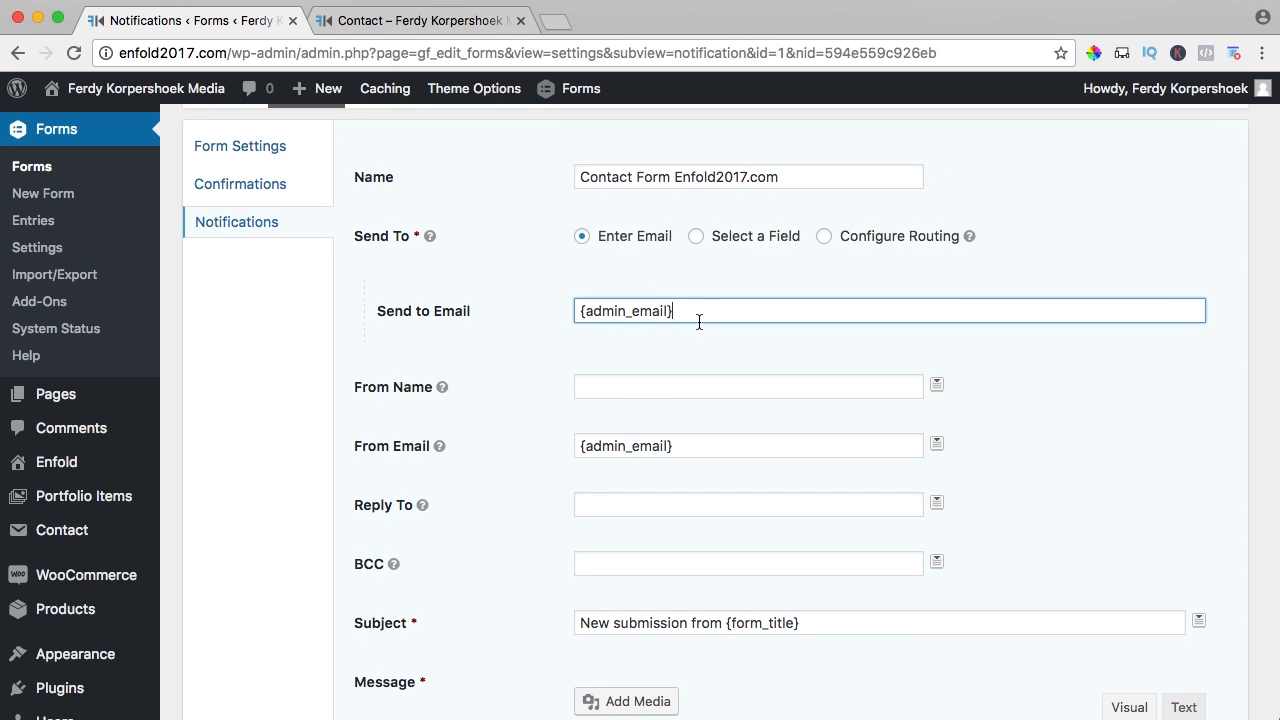
pyautogui.tripleClick(697, 311)
pyautogui.hotkey('ctrl', 'c')
pyautogui.click(645, 386)
pyautogui.hotkey('ctrl', 'v')
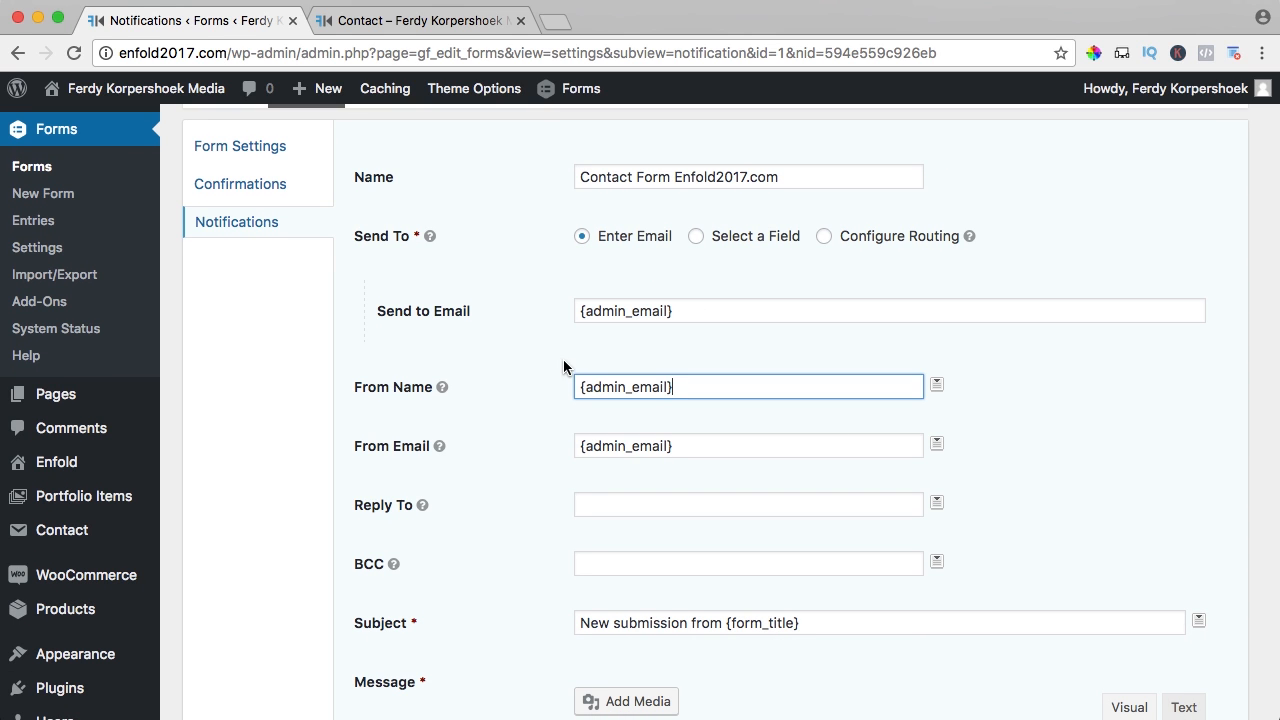
pyautogui.click(563, 360)
pyautogui.press('super+z')
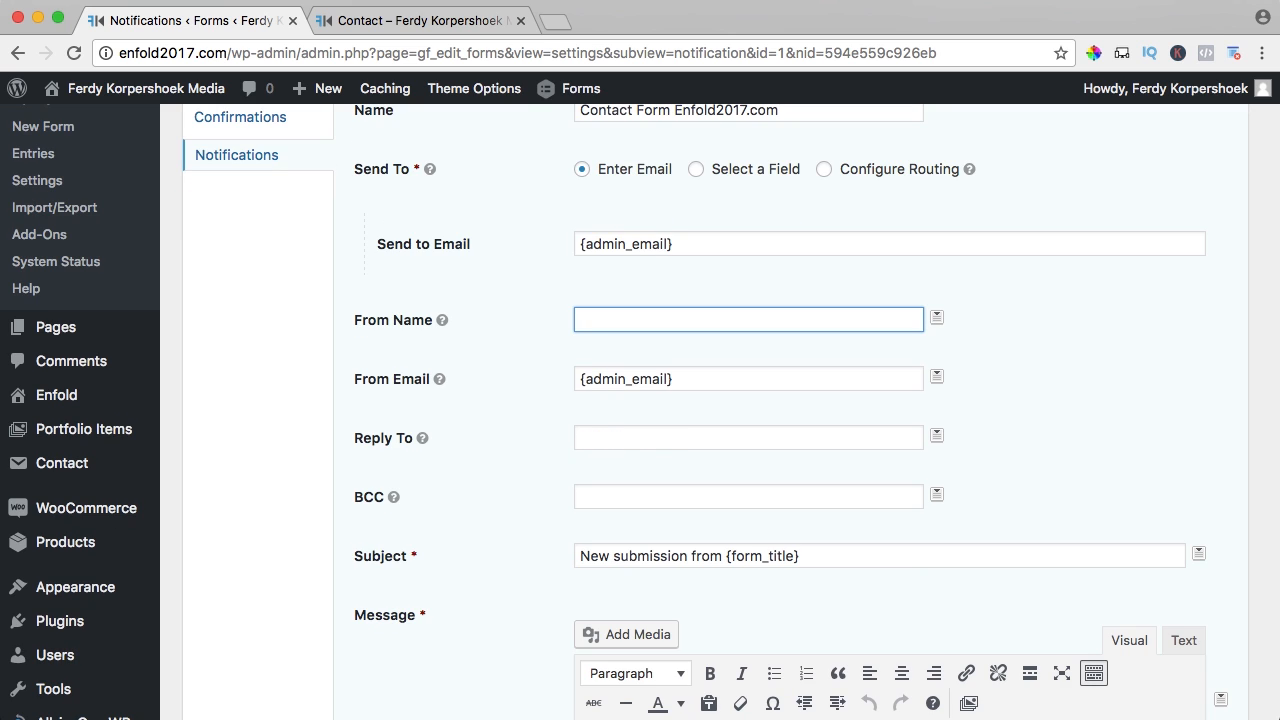
# - Set the notification's From Name to 'Enfold 2017'
pyautogui.write('Enfold 2017')
pyautogui.scroll(-2, 549, 383)
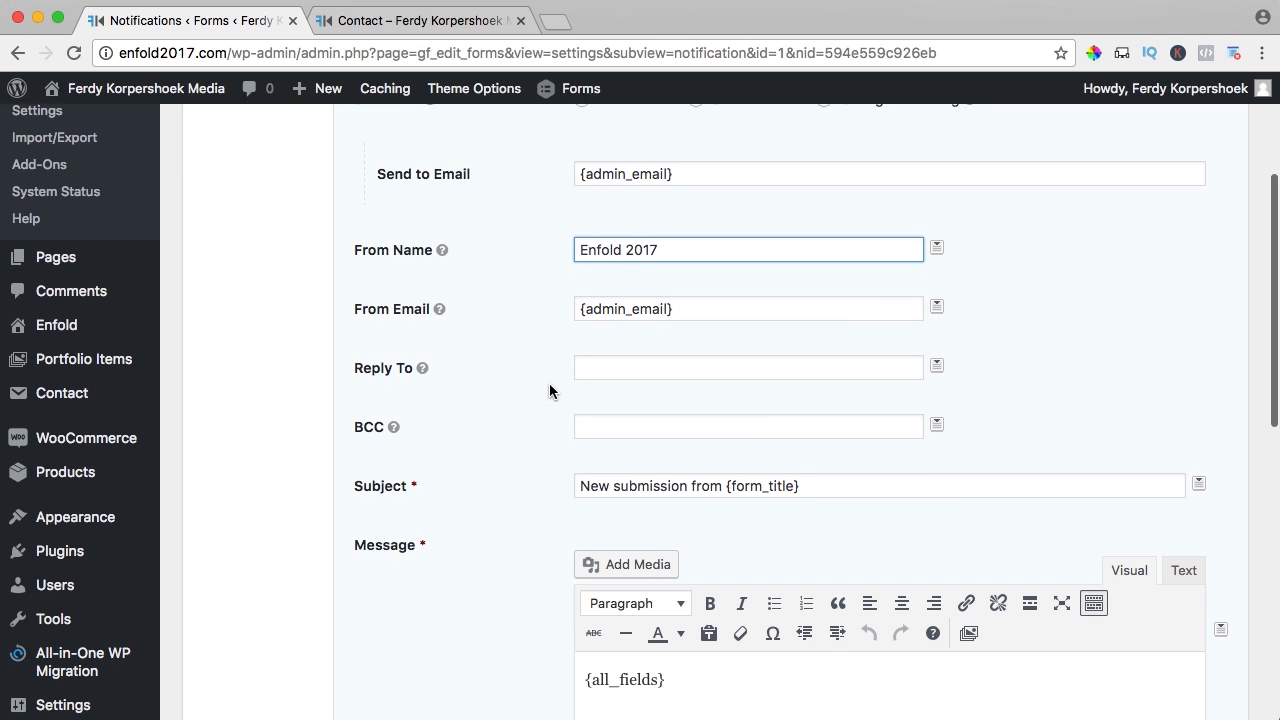
pyautogui.click(612, 369)
pyautogui.scroll(4, 613, 367)
pyautogui.scroll(-3, 618, 366)
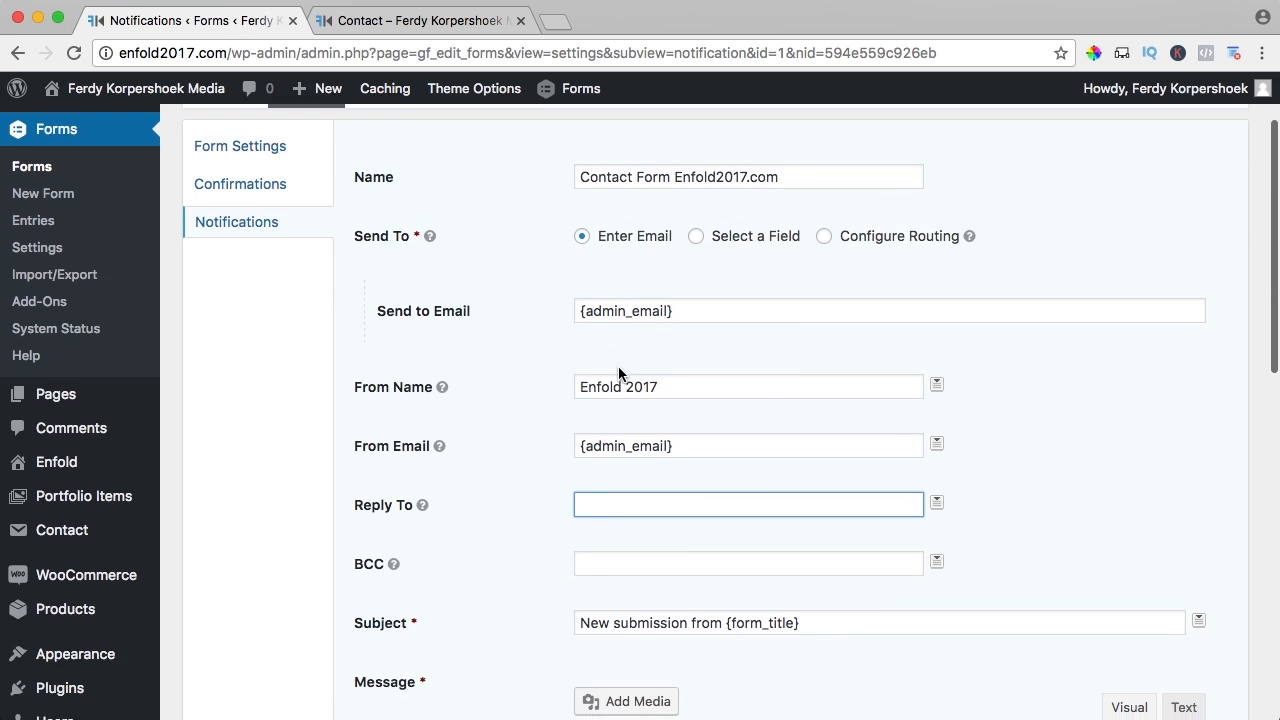
# - Set Reply To to the form's Email field tag {Email:9}
pyautogui.click(935, 431)
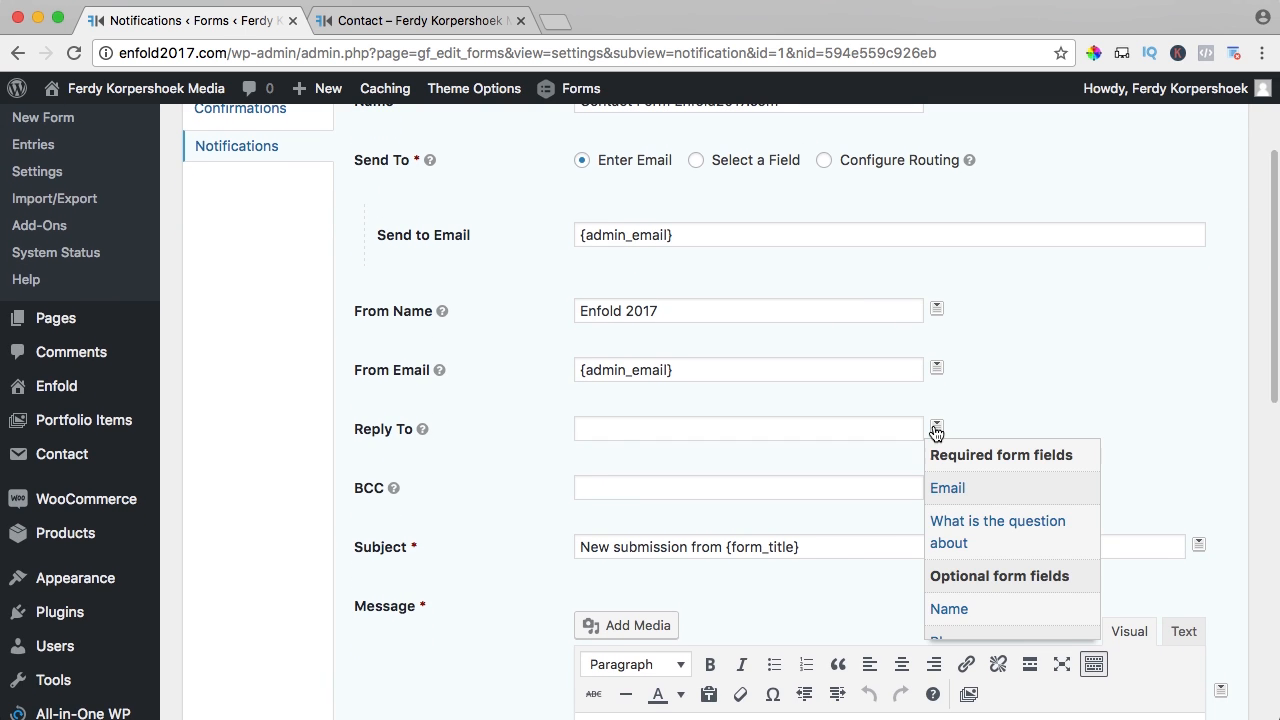
pyautogui.click(946, 489)
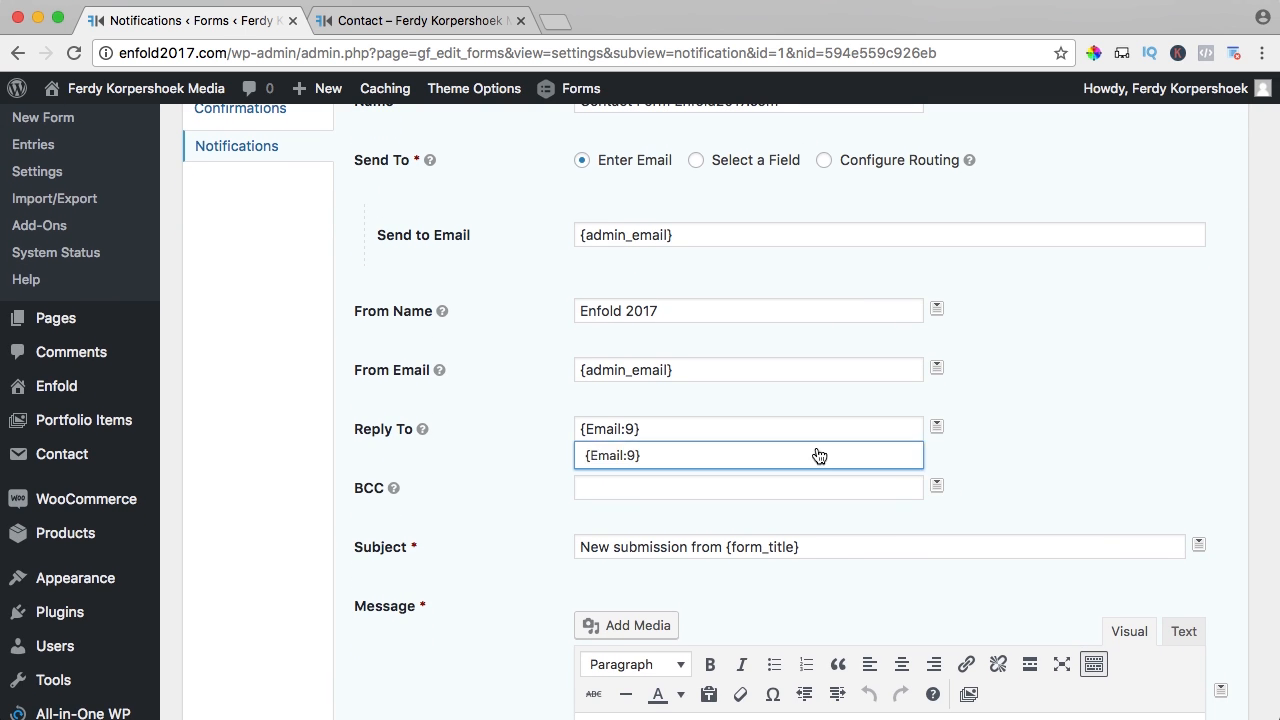
pyautogui.click(357, 30)
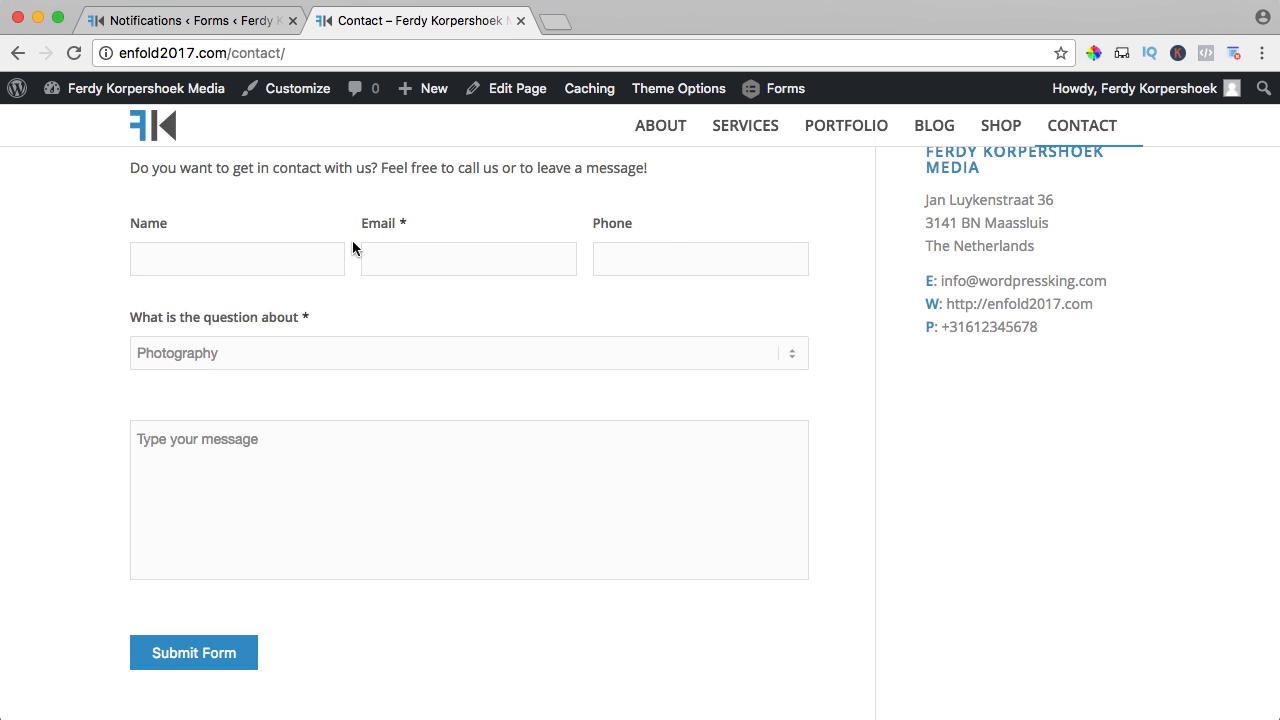
pyautogui.click(216, 25)
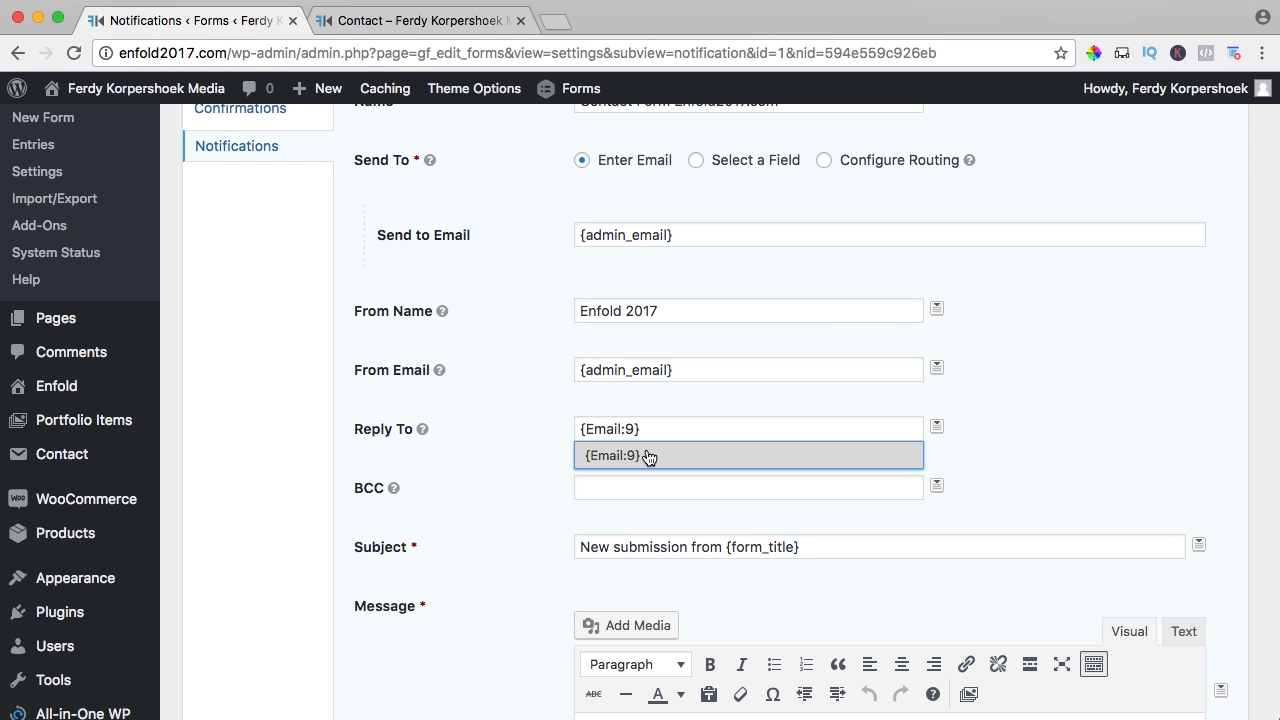
# - Replace the notification subject with 'Form from enfold2017.com'
pyautogui.scroll(-3, 507, 410)
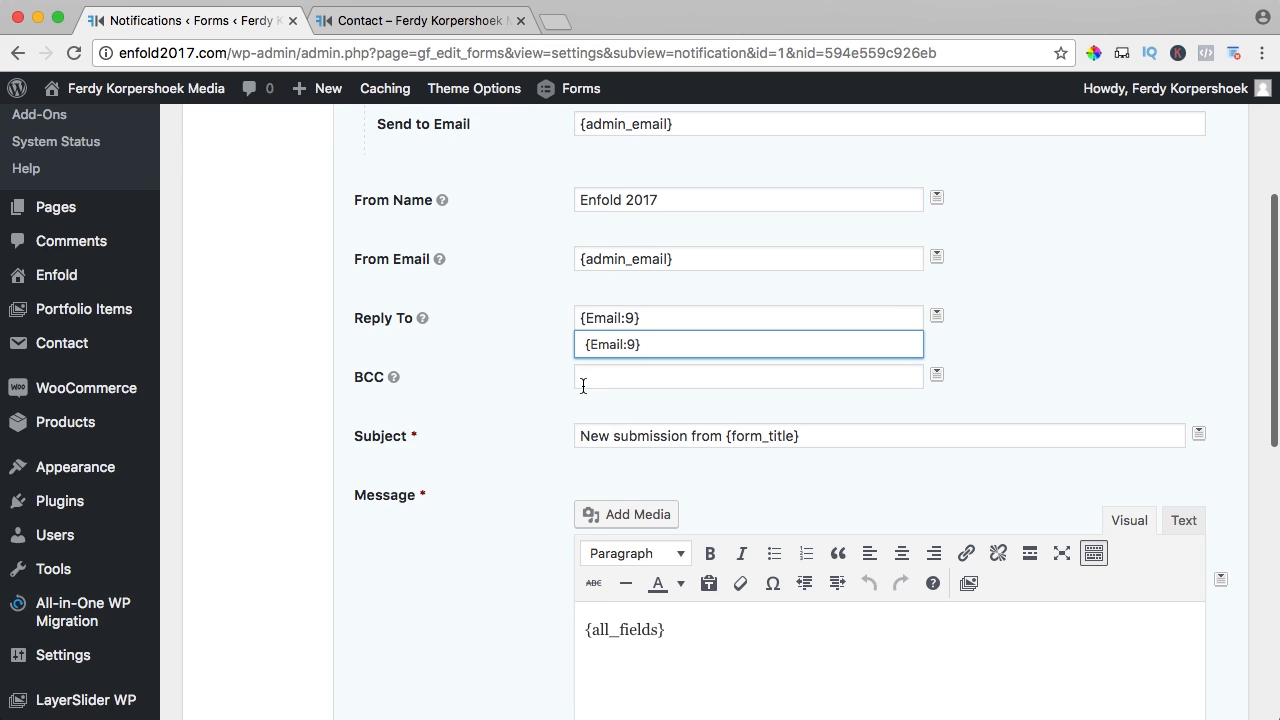
pyautogui.scroll(-2, 530, 388)
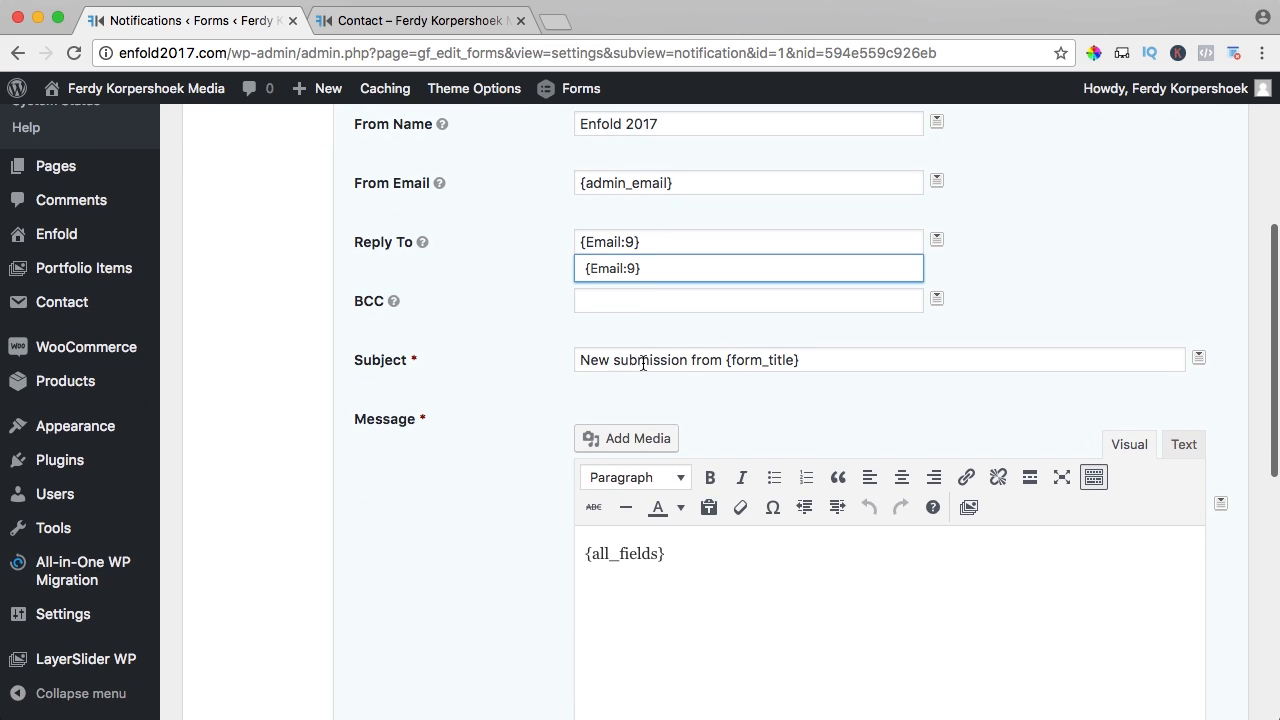
pyautogui.tripleClick(721, 360)
pyautogui.write('E')
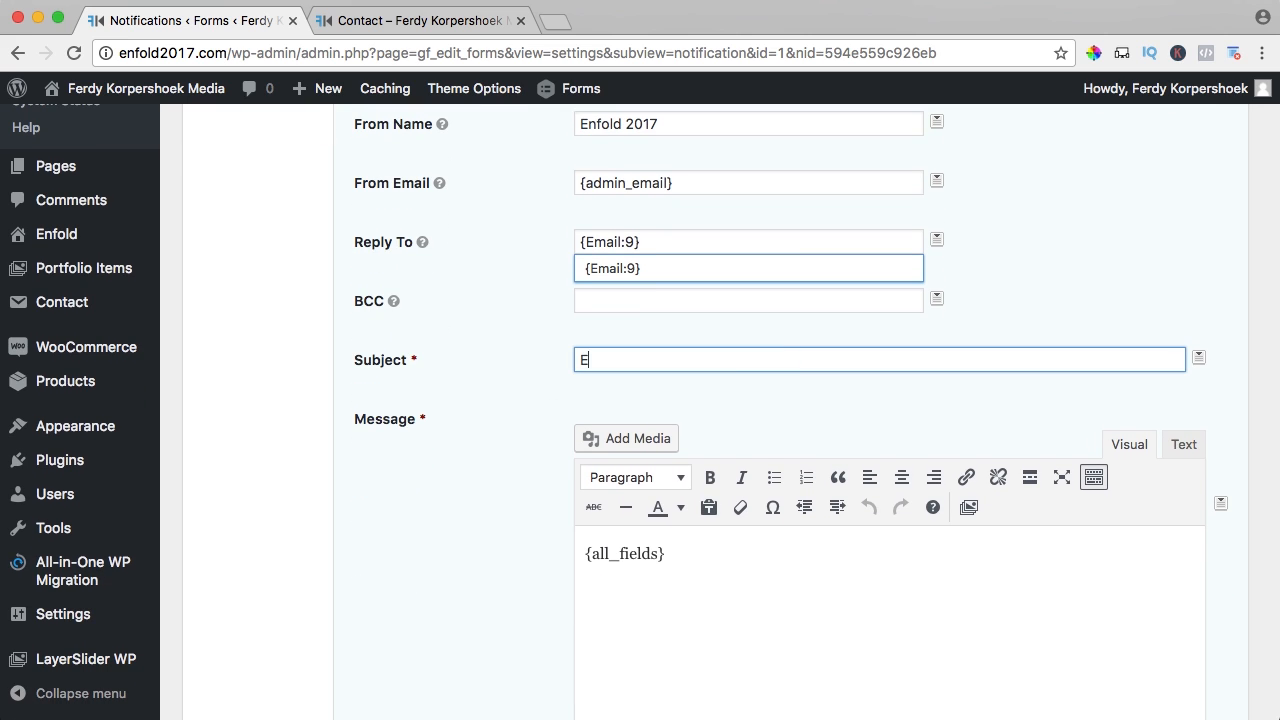
pyautogui.write('orm from enfold2017.com')
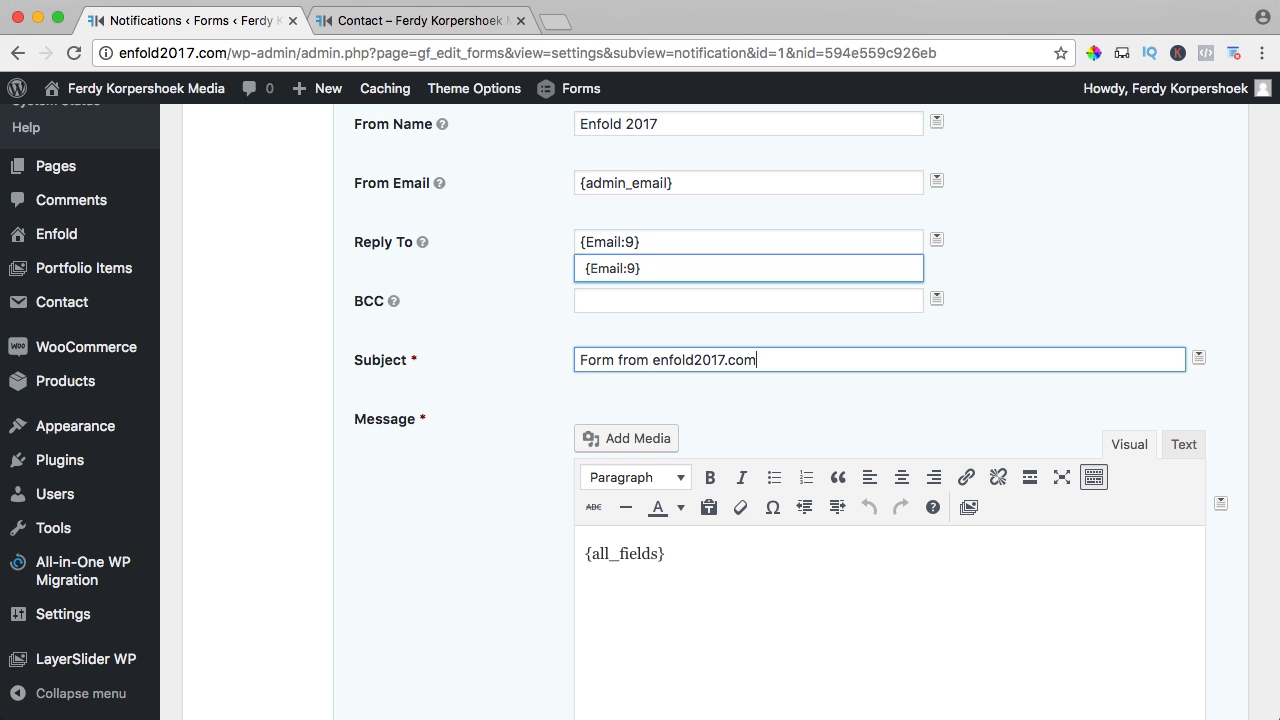
pyautogui.scroll(1, 440, 430)
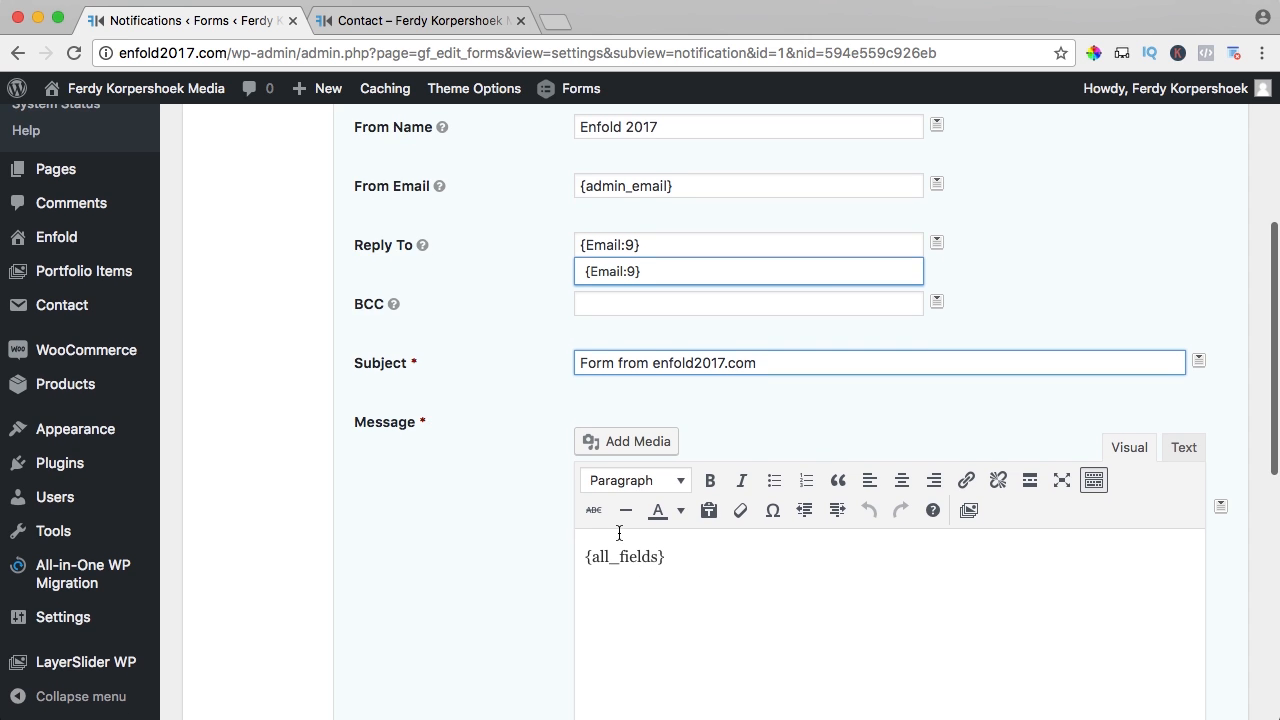
pyautogui.click(366, 20)
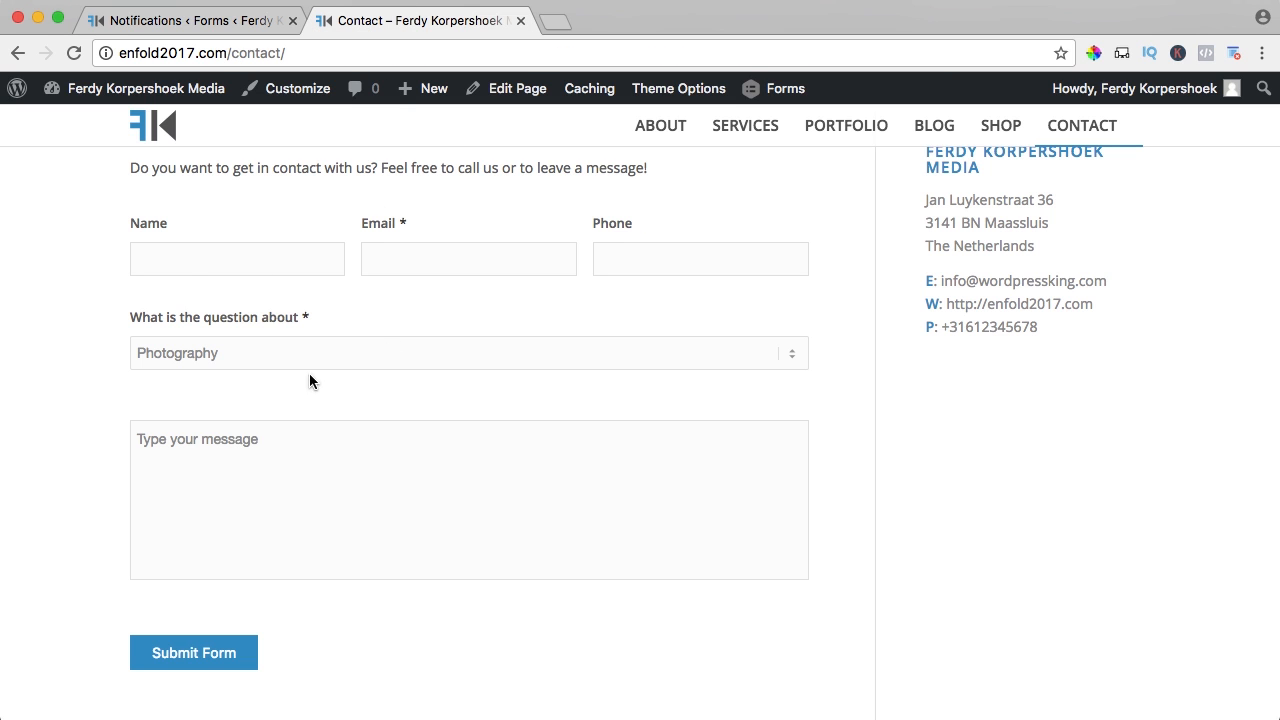
# - Add 'Name:' and 'Email:' lines with their field merge tags below {all_fields}
pyautogui.click(214, 27)
pyautogui.scroll(-5, 520, 486)
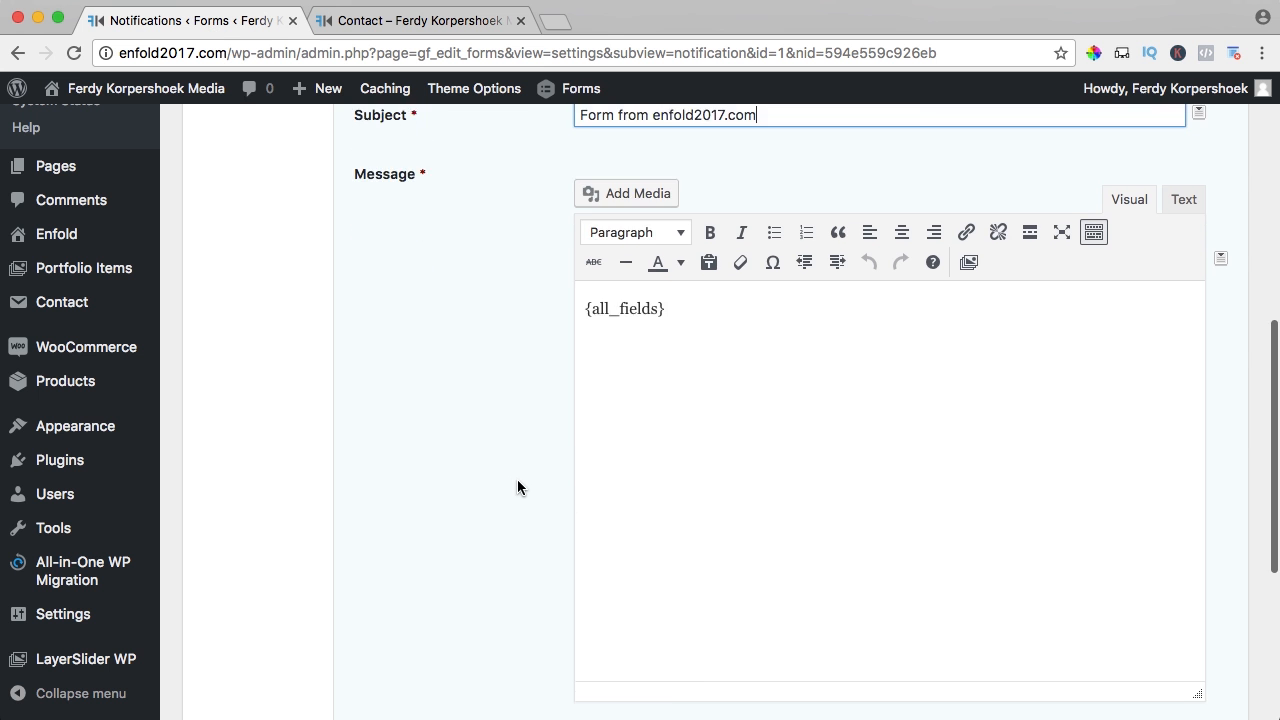
pyautogui.scroll(3, 514, 486)
pyautogui.click(738, 407)
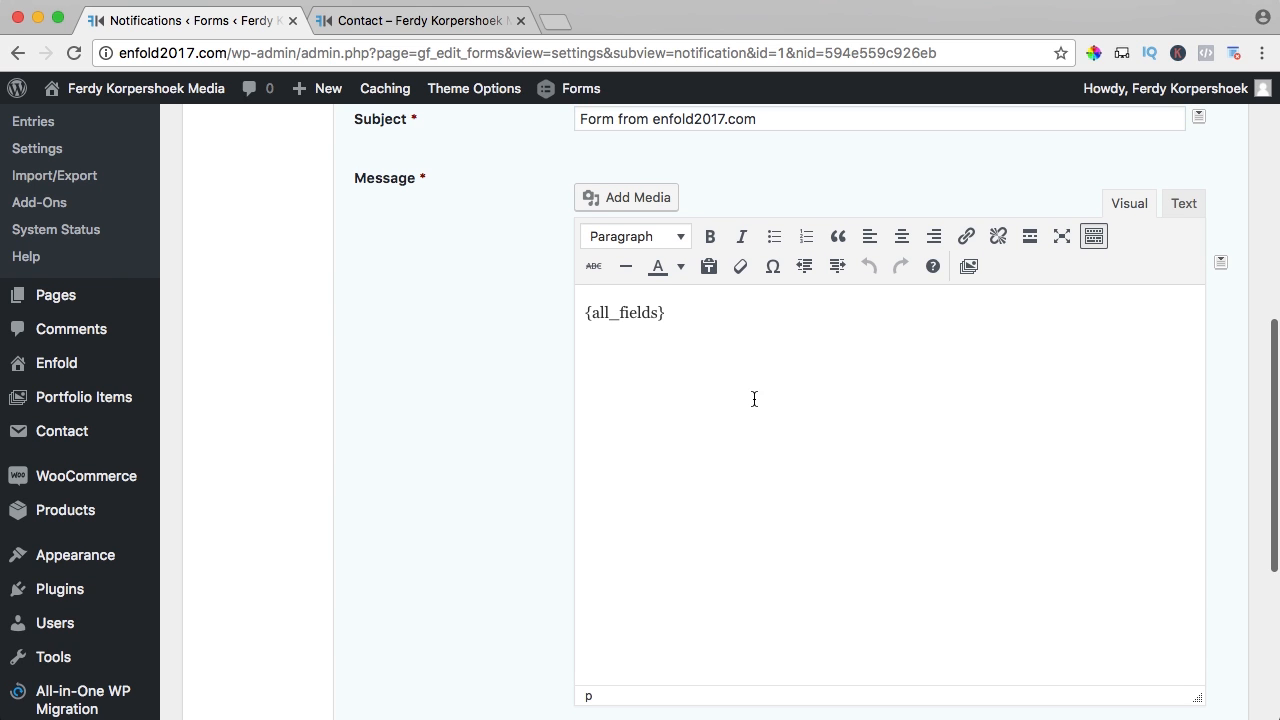
pyautogui.press('Return')
pyautogui.write('Name:')
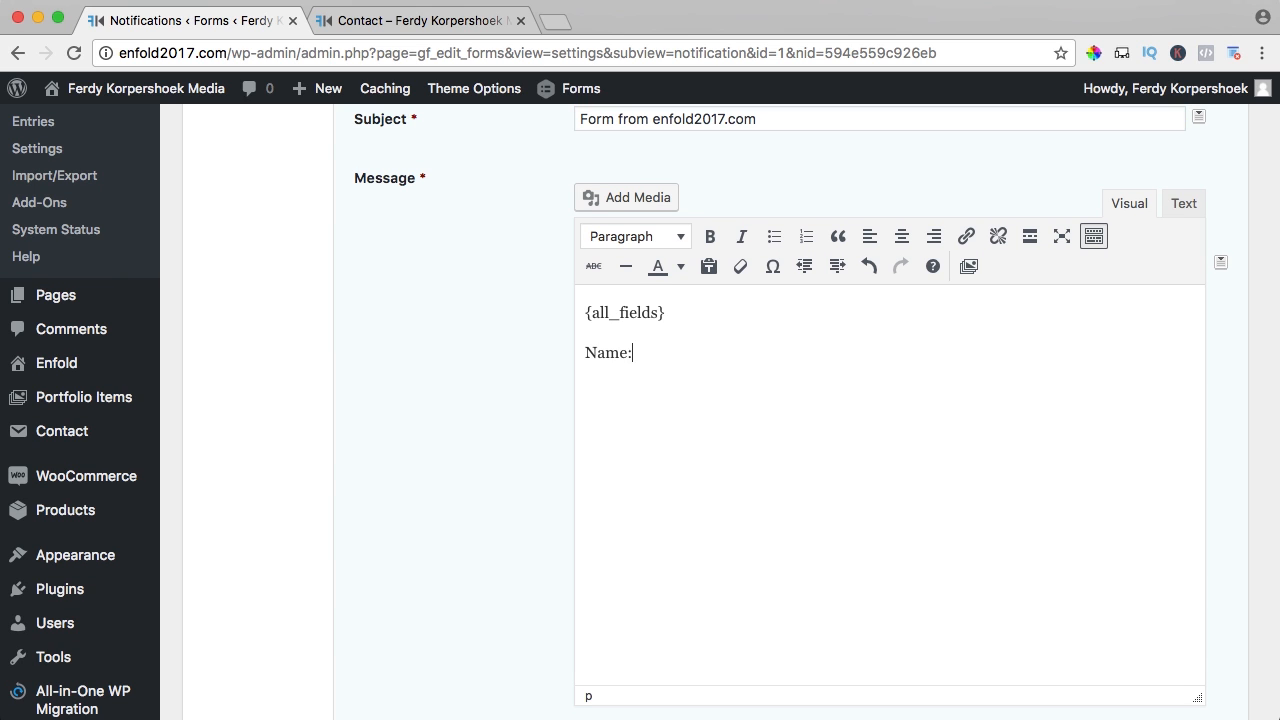
pyautogui.click(1221, 264)
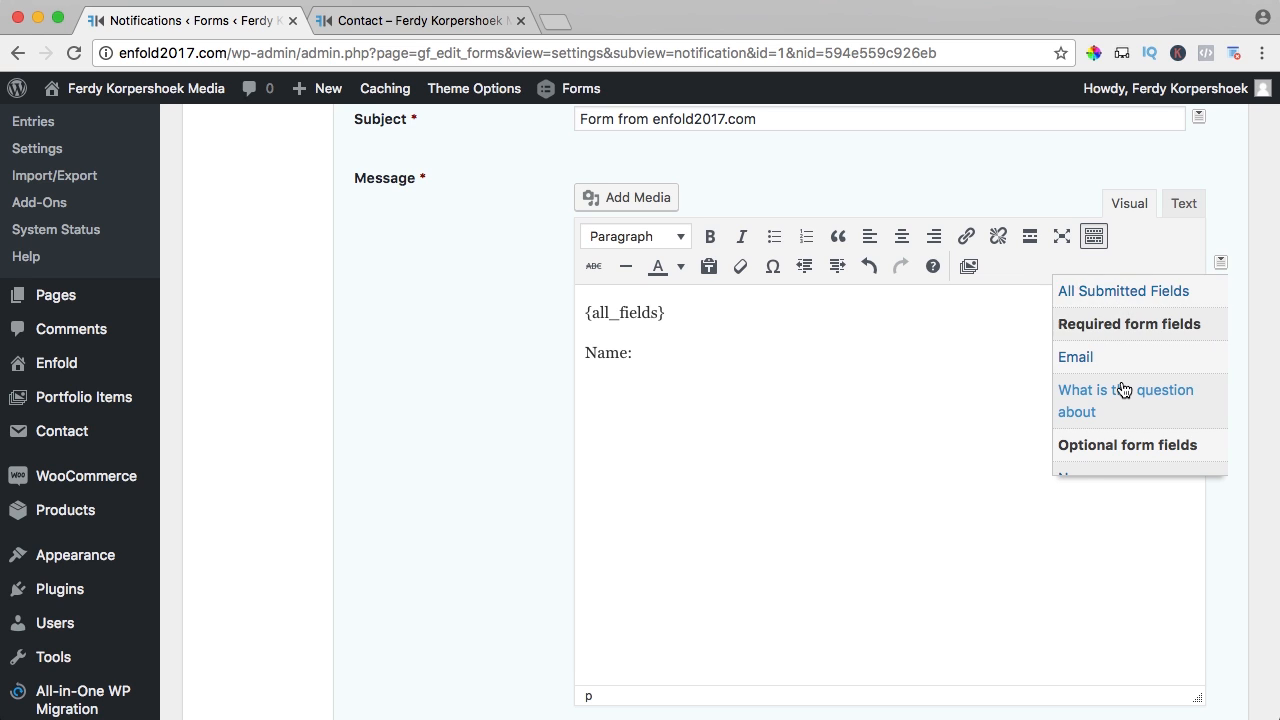
pyautogui.scroll(-3, 1123, 390)
pyautogui.click(1080, 402)
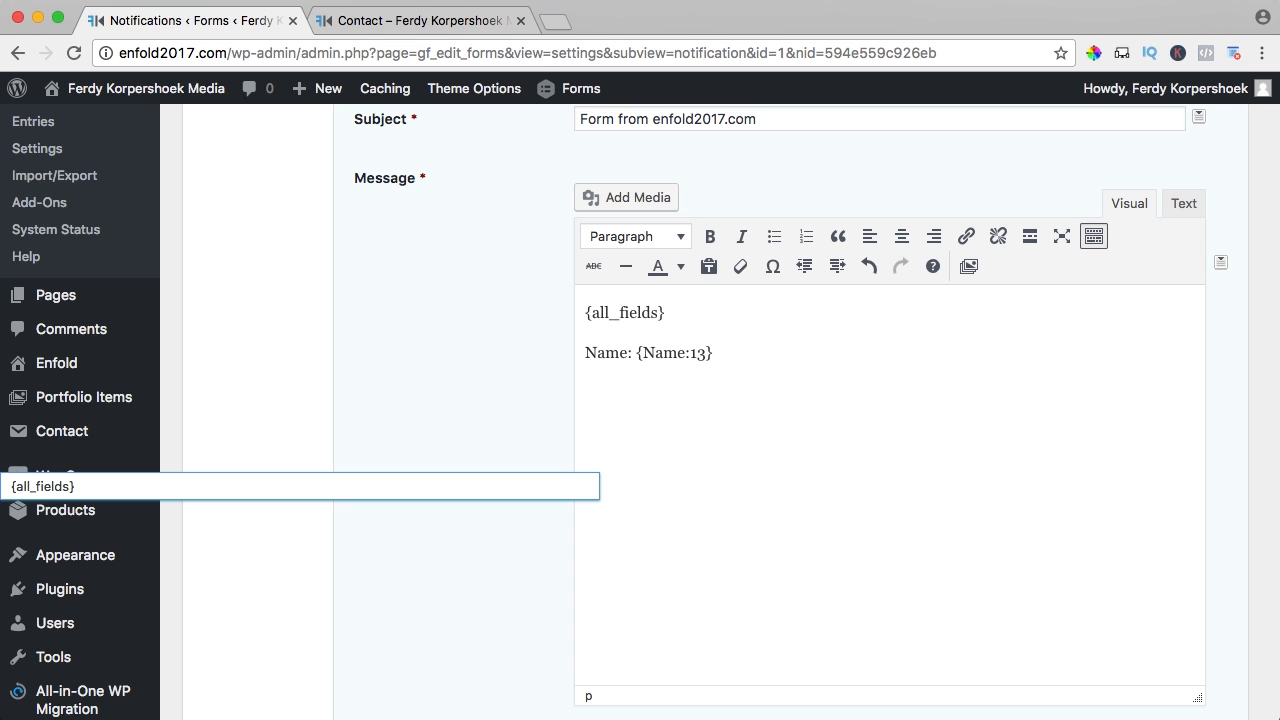
pyautogui.write('mail:')
pyautogui.click(1220, 262)
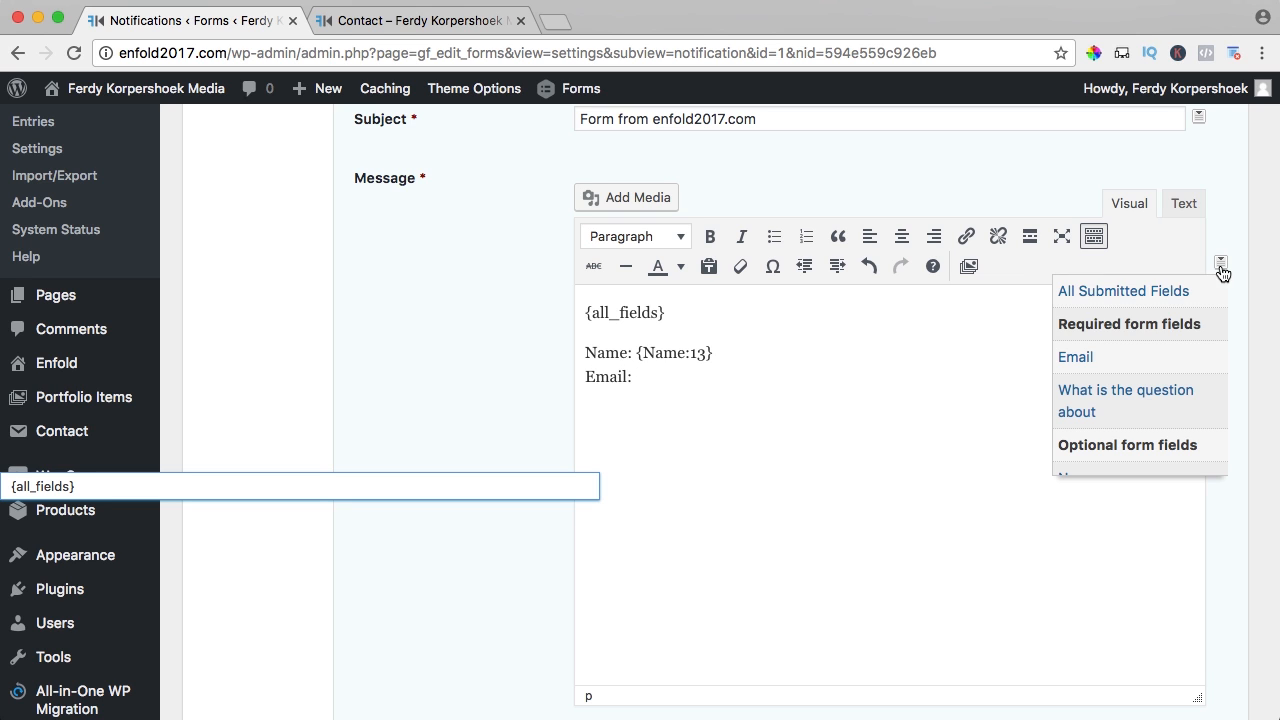
pyautogui.click(1090, 357)
# - Add a 'Phonennumber' line, delete the 'Message:' label, add spacing, and update the notification
pyautogui.hotkey('shift', 'Return')
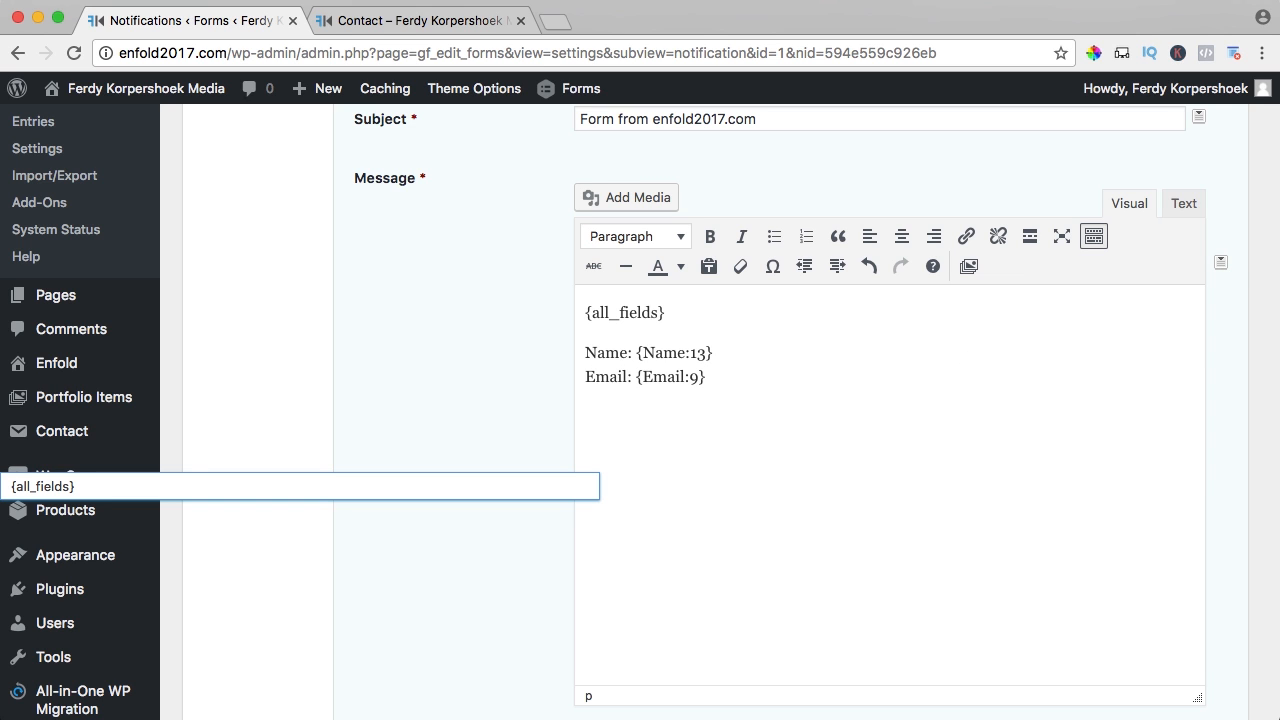
pyautogui.write('Phonennumb')
pyautogui.press('BackSpace')
pyautogui.press('BackSpace')
pyautogui.press('BackSpace')
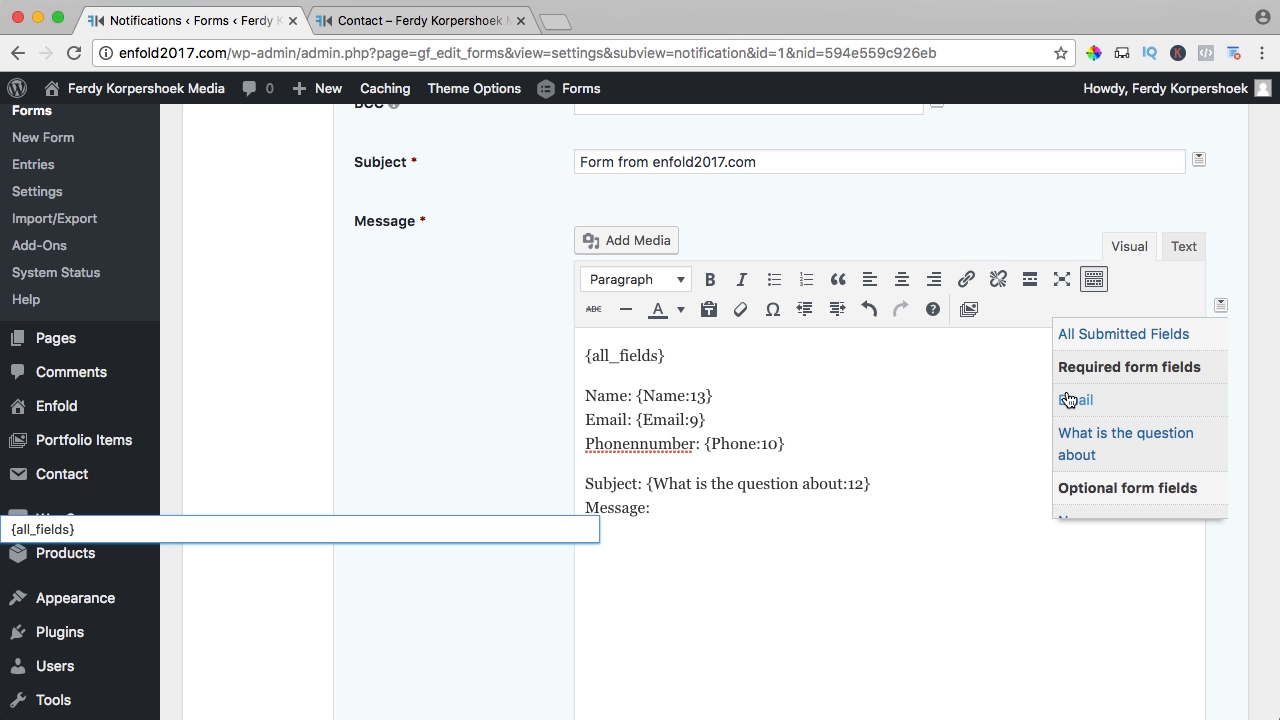
pyautogui.moveTo(656, 508); pyautogui.dragTo(586, 508)
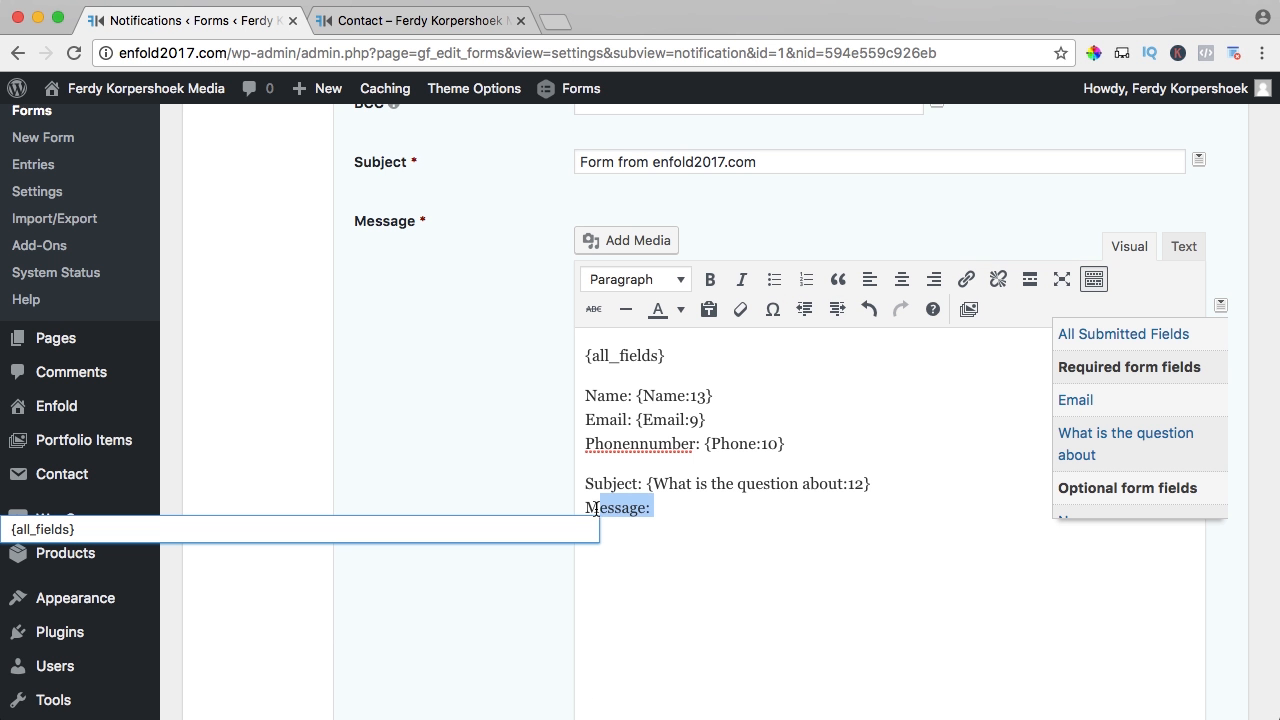
pyautogui.press('BackSpace')
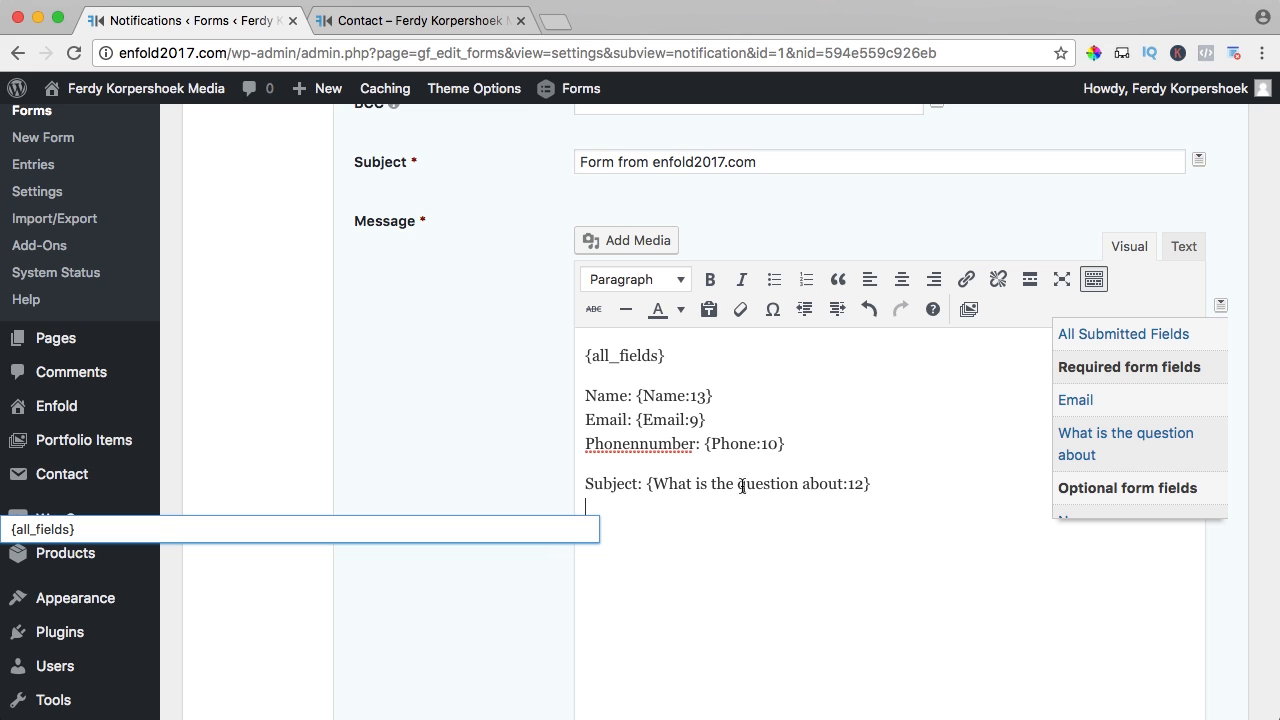
pyautogui.click(721, 360)
pyautogui.press('Return')
pyautogui.press('Return')
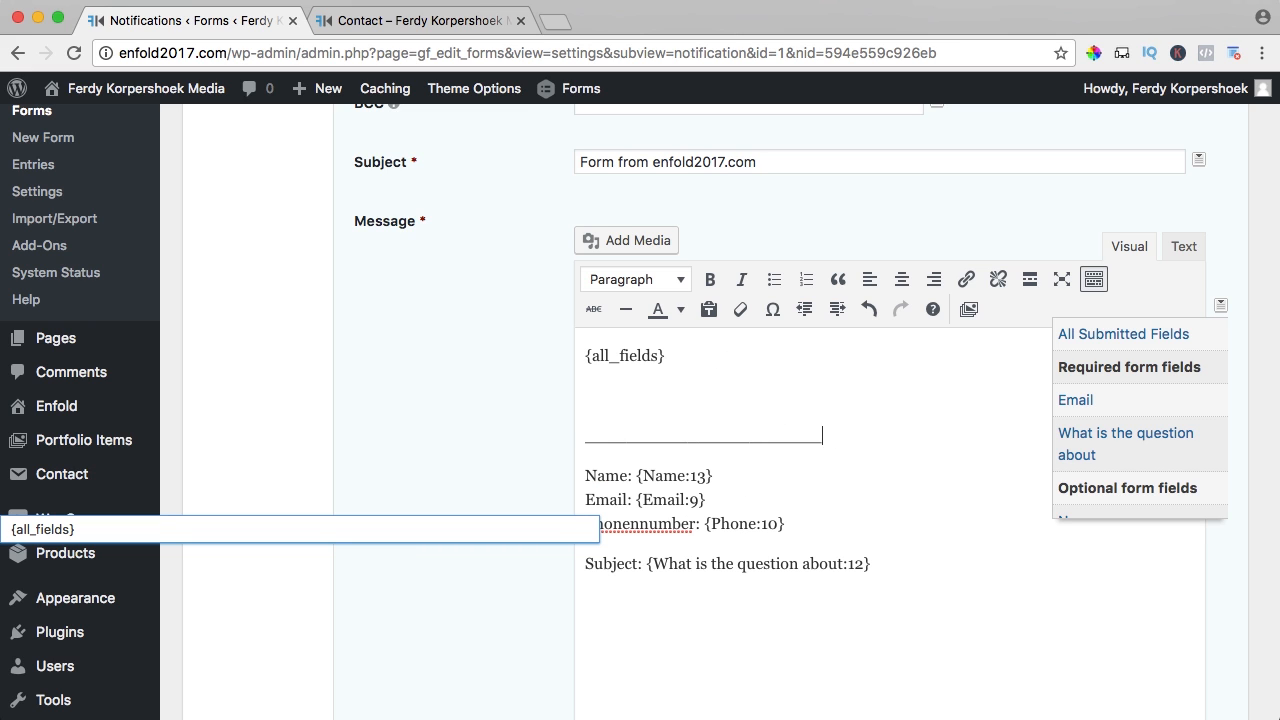
pyautogui.scroll(-5, 520, 377)
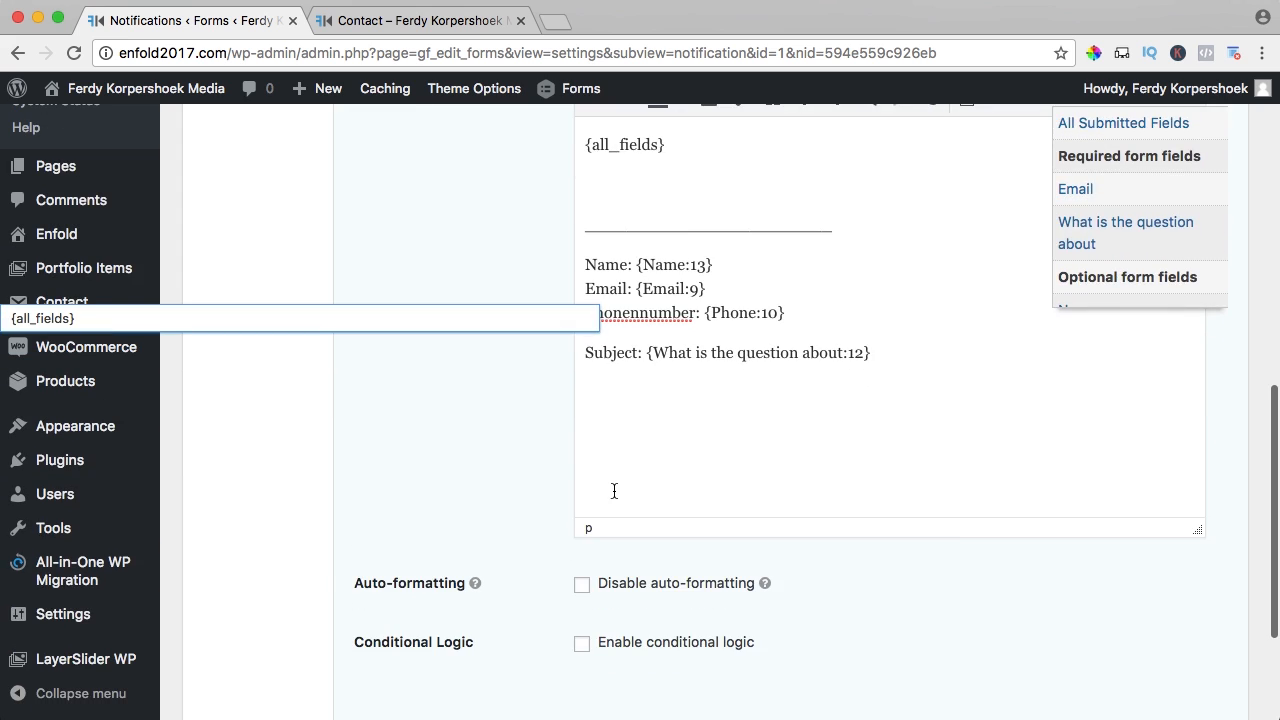
pyautogui.click(440, 535)
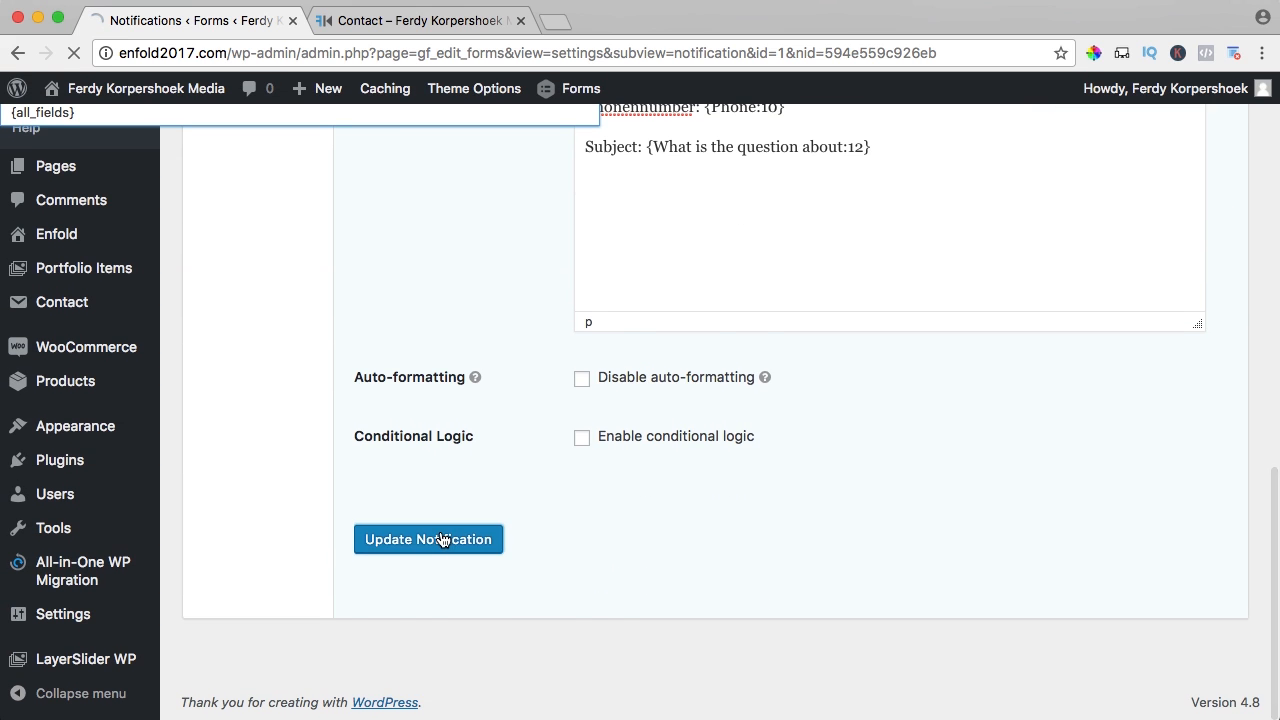
# - Label the Contact Form's Paragraph Text field 'Message' and update the form
pyautogui.click(236, 270)
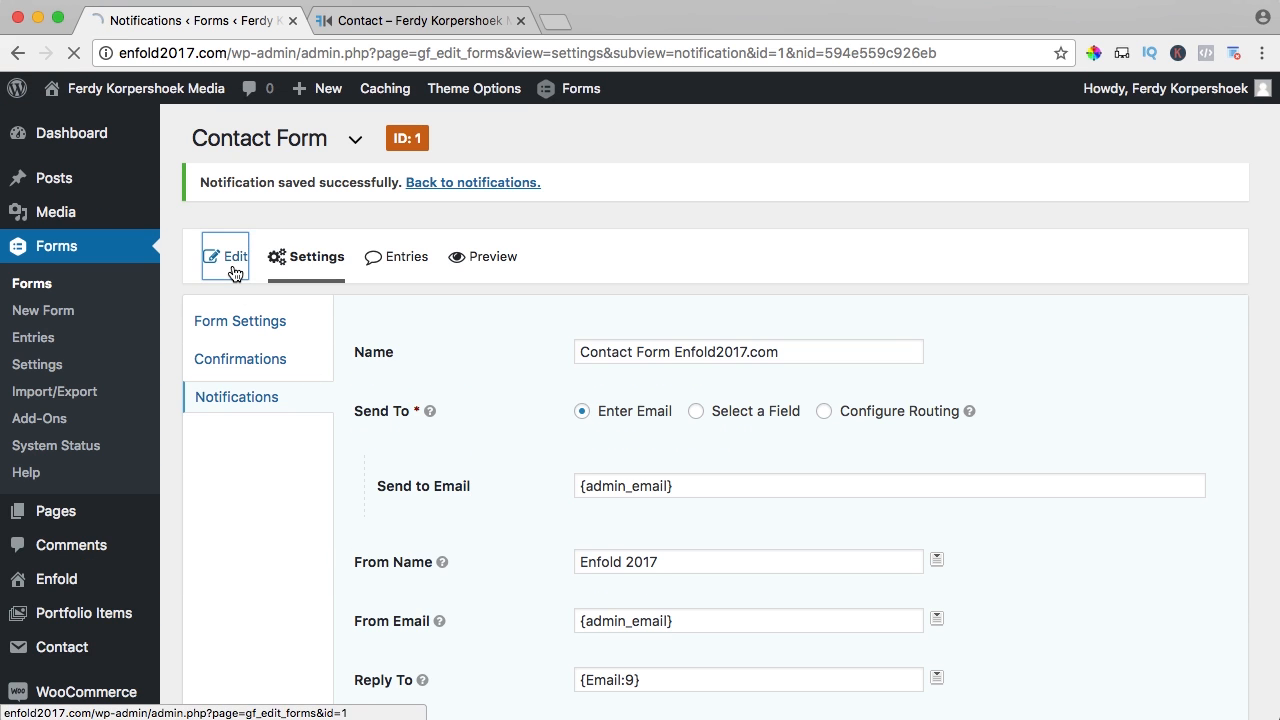
pyautogui.scroll(-5, 447, 431)
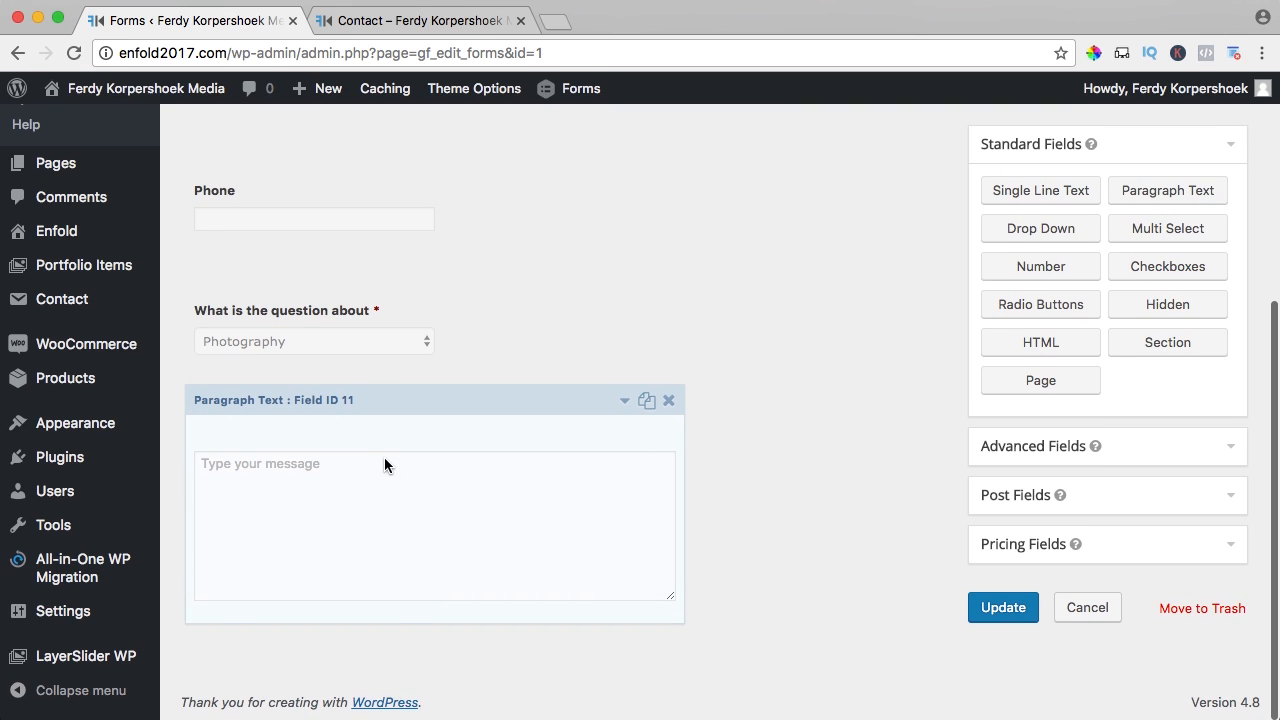
pyautogui.click(386, 462)
pyautogui.scroll(-5, 382, 467)
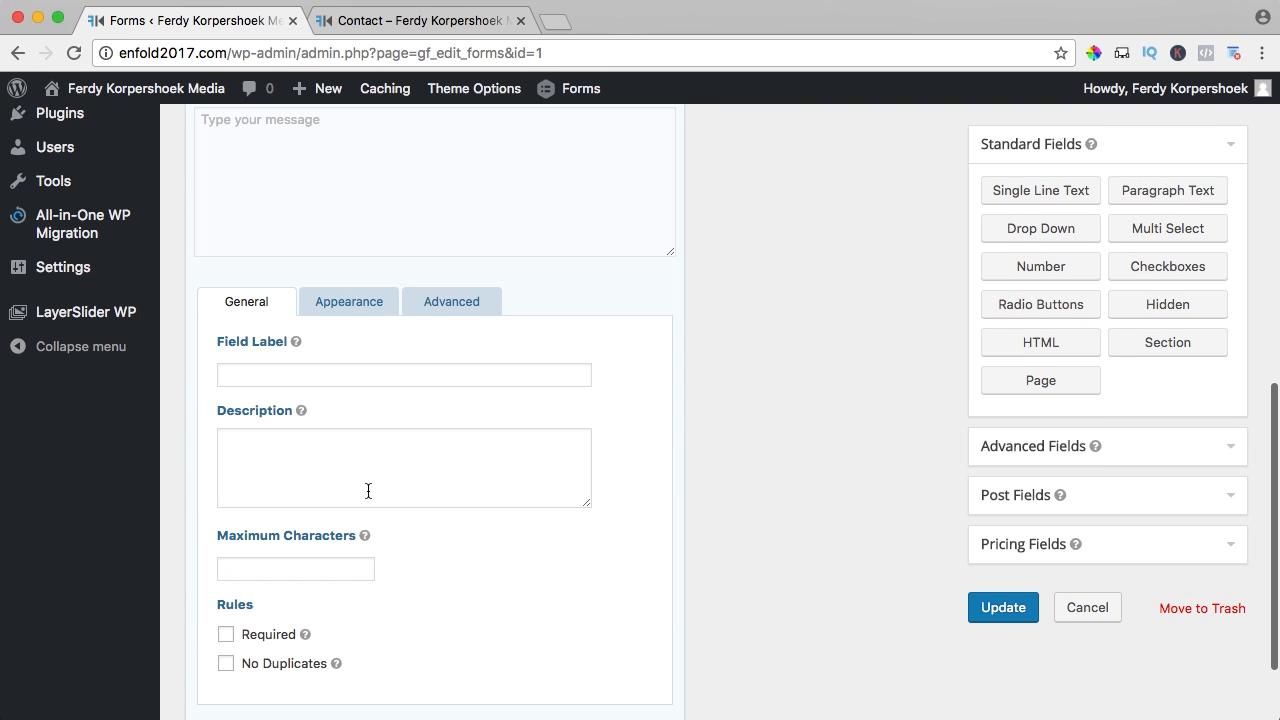
pyautogui.click(281, 373)
pyautogui.write('Message')
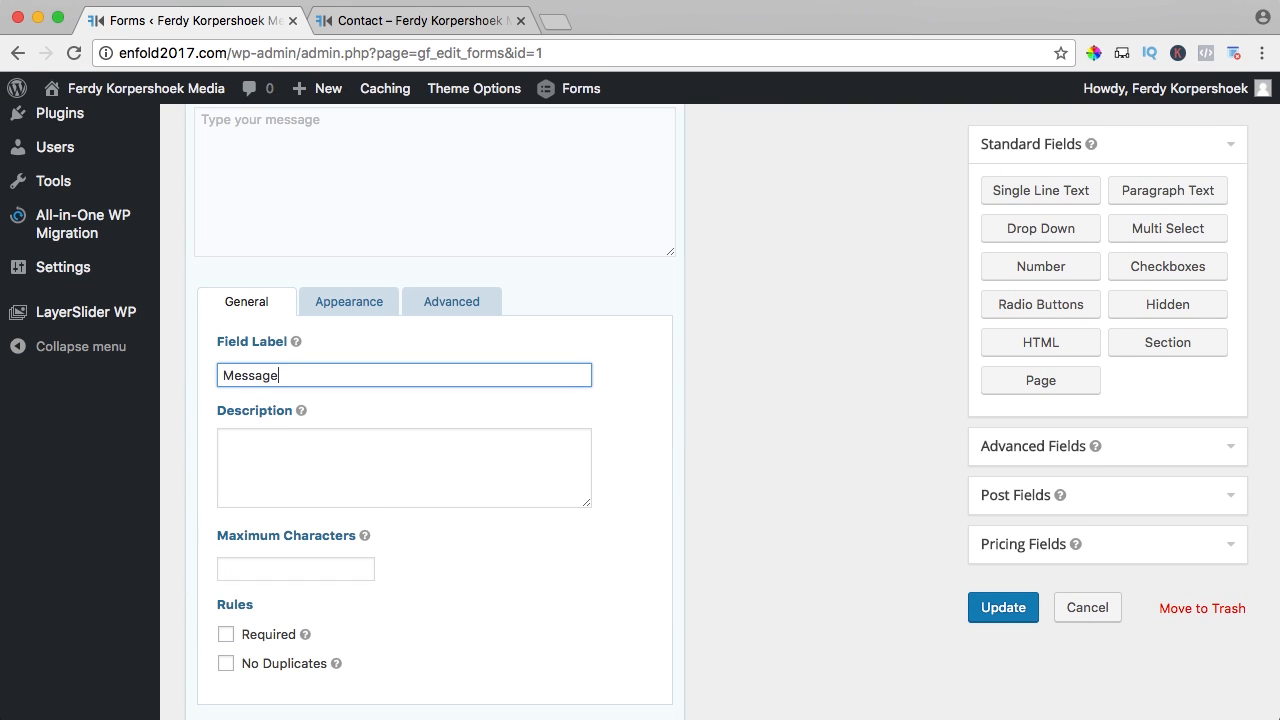
pyautogui.hotkey('shift', 'Tab')
pyautogui.scroll(-1, 818, 570)
pyautogui.click(999, 608)
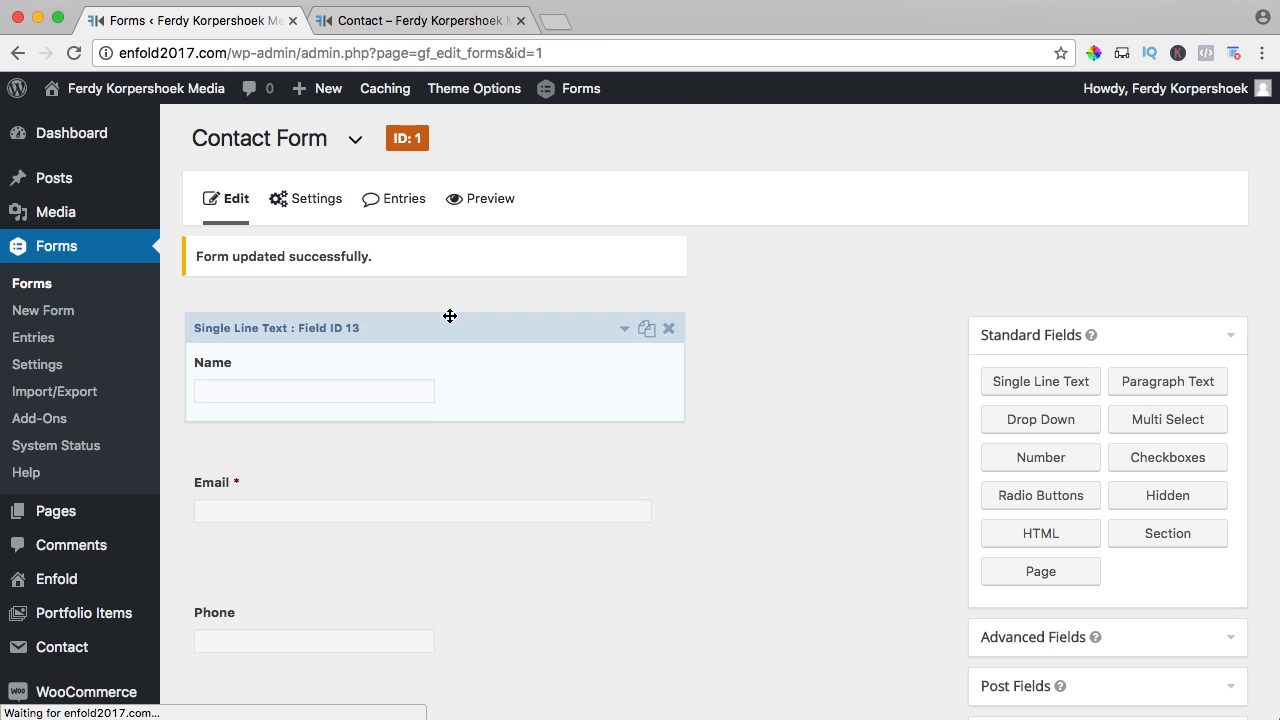
# - Add a 'Message:' line with the {Message:11} merge tag to the notification body
pyautogui.moveTo(322, 208)
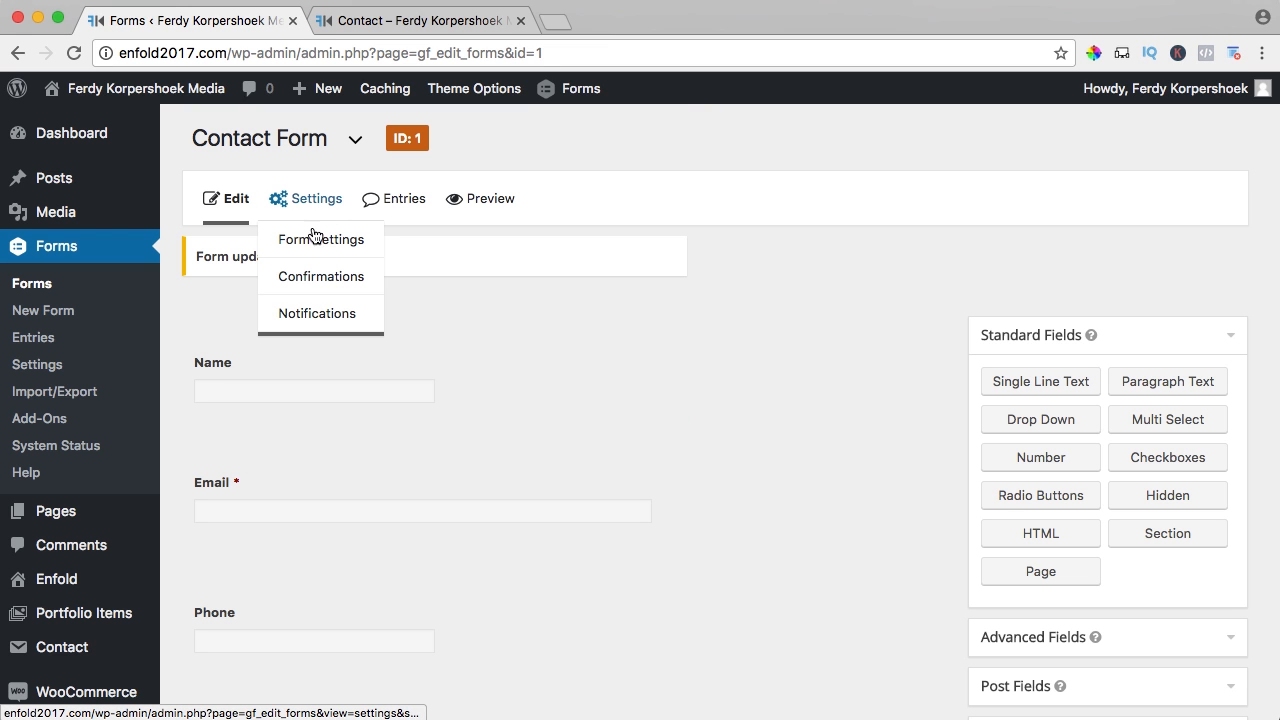
pyautogui.click(317, 314)
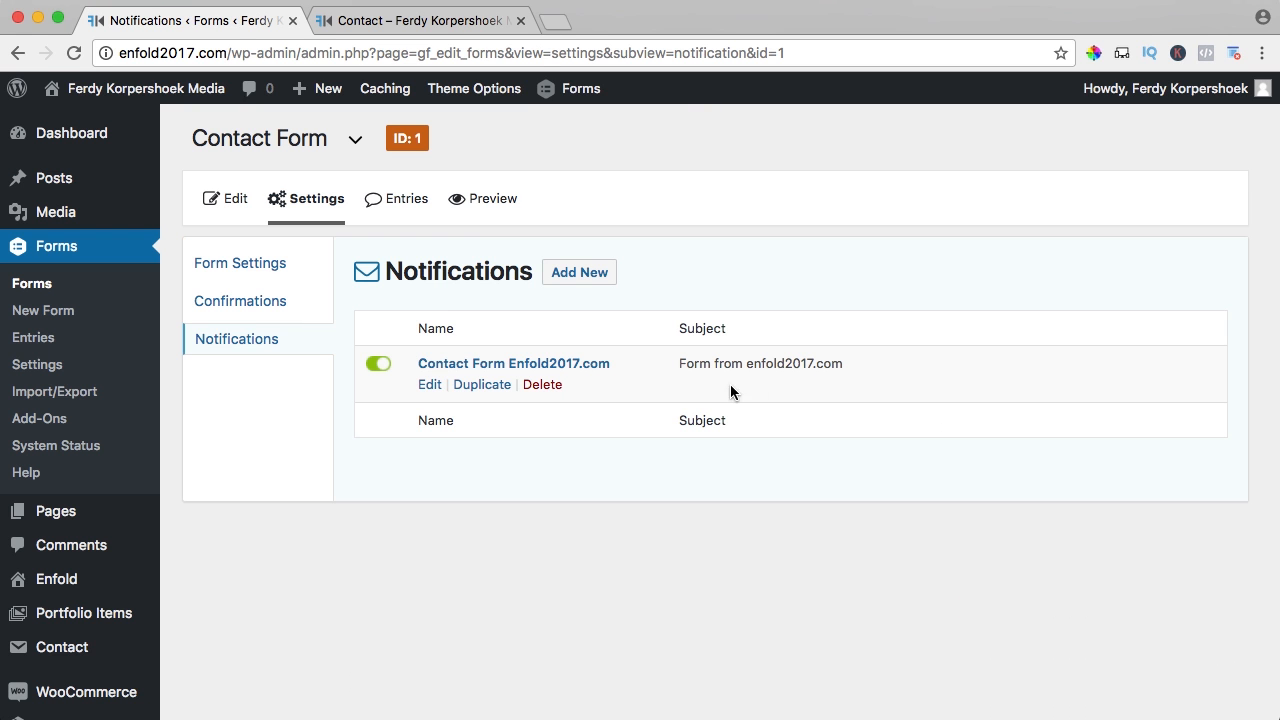
pyautogui.click(429, 385)
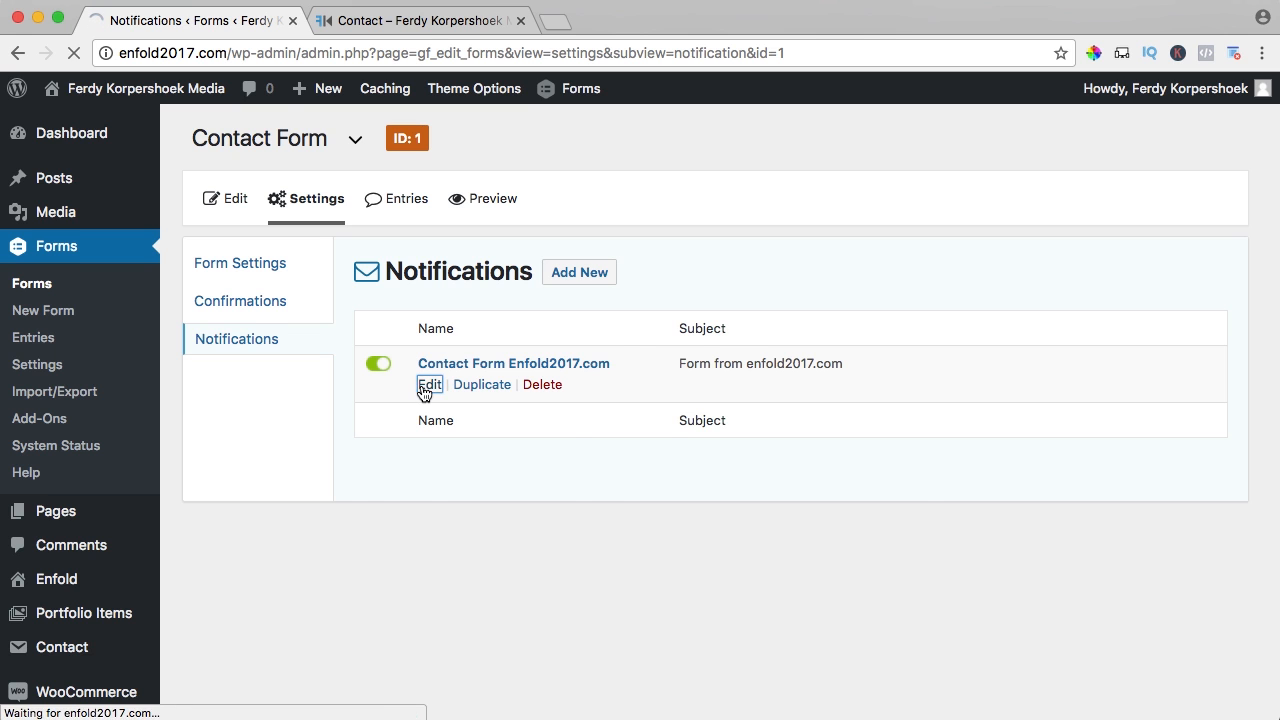
pyautogui.scroll(-3, 530, 380)
pyautogui.scroll(-5, 531, 384)
pyautogui.click(846, 392)
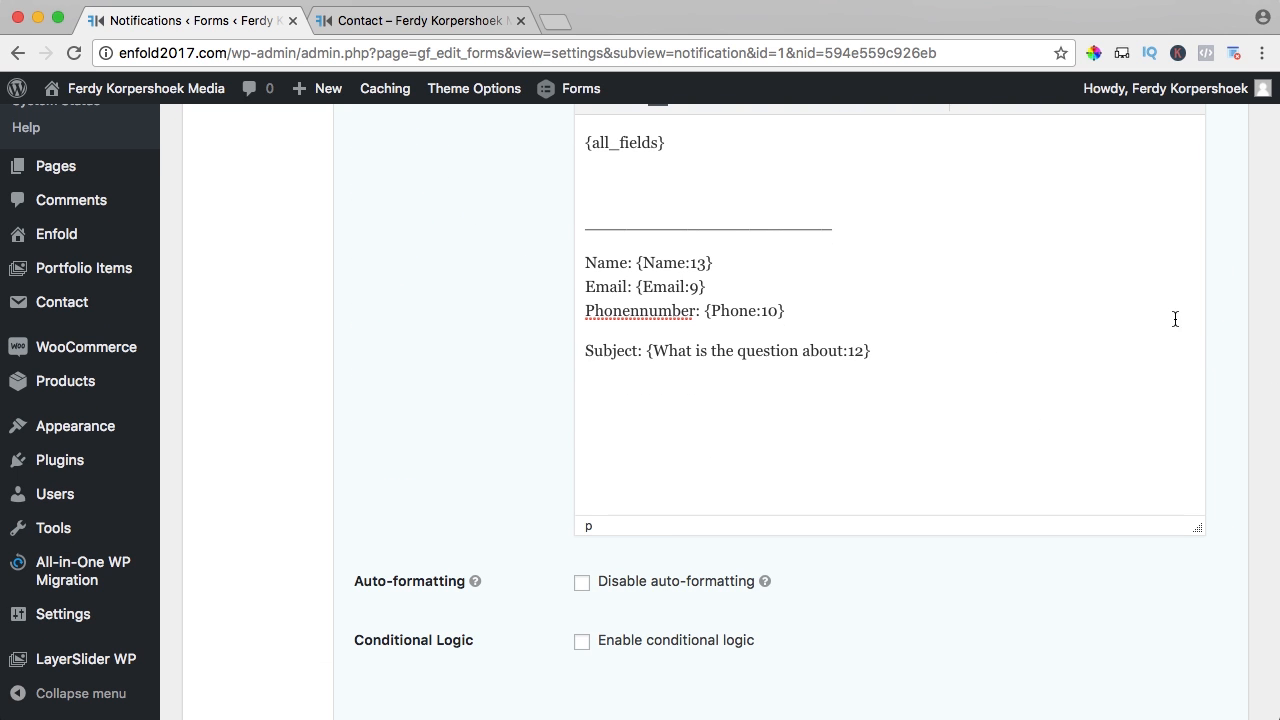
pyautogui.scroll(3, 1175, 319)
pyautogui.click(1221, 229)
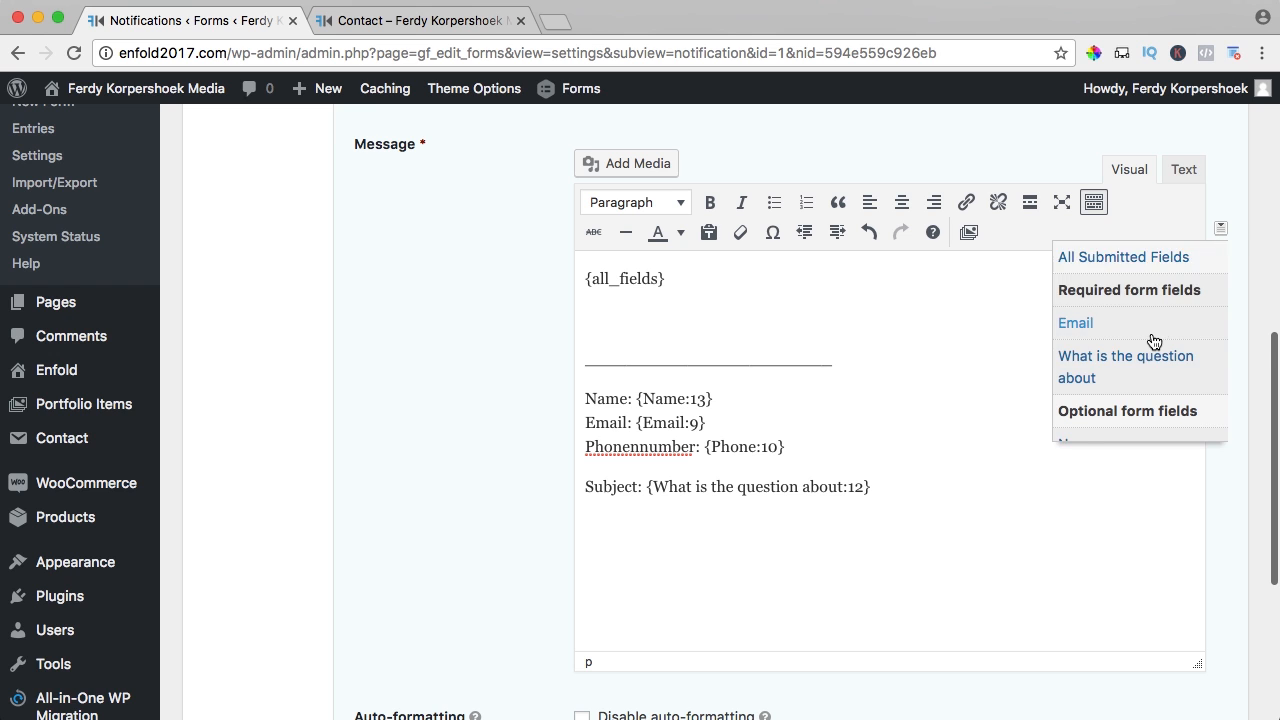
pyautogui.scroll(-3, 1152, 340)
pyautogui.click(1112, 345)
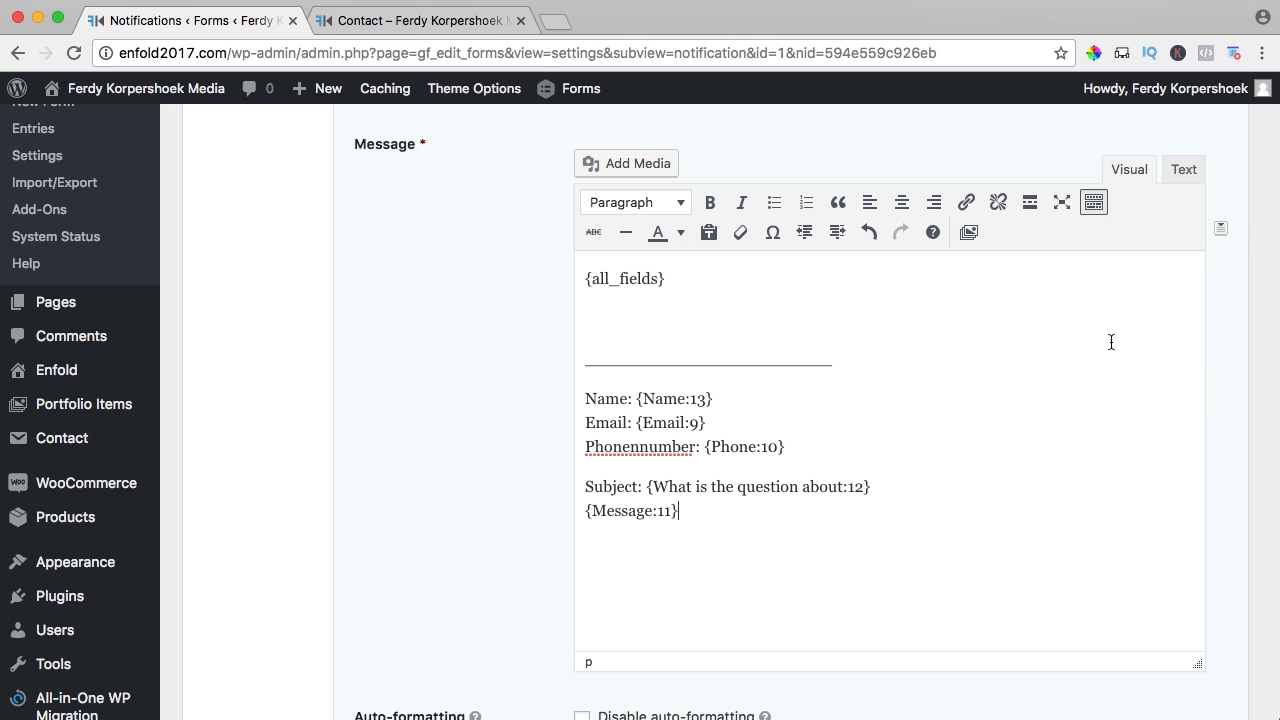
pyautogui.click(585, 511)
pyautogui.write('Message:')
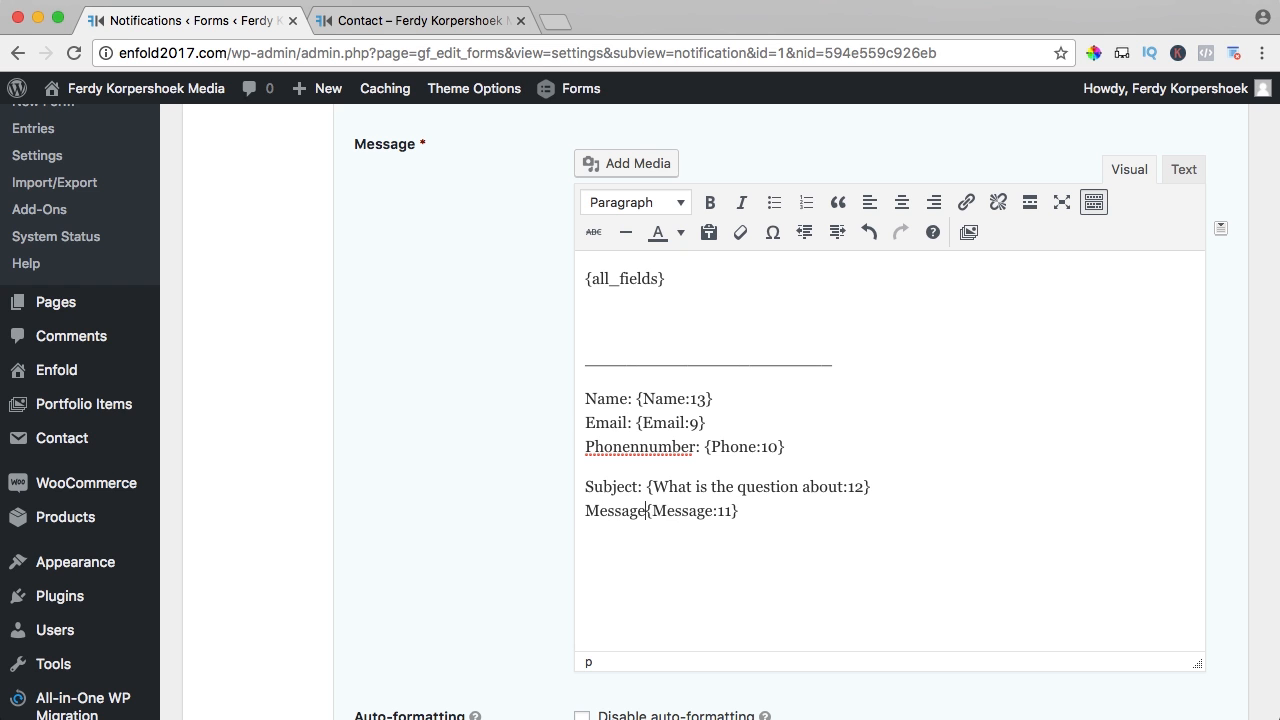
pyautogui.press('Return')
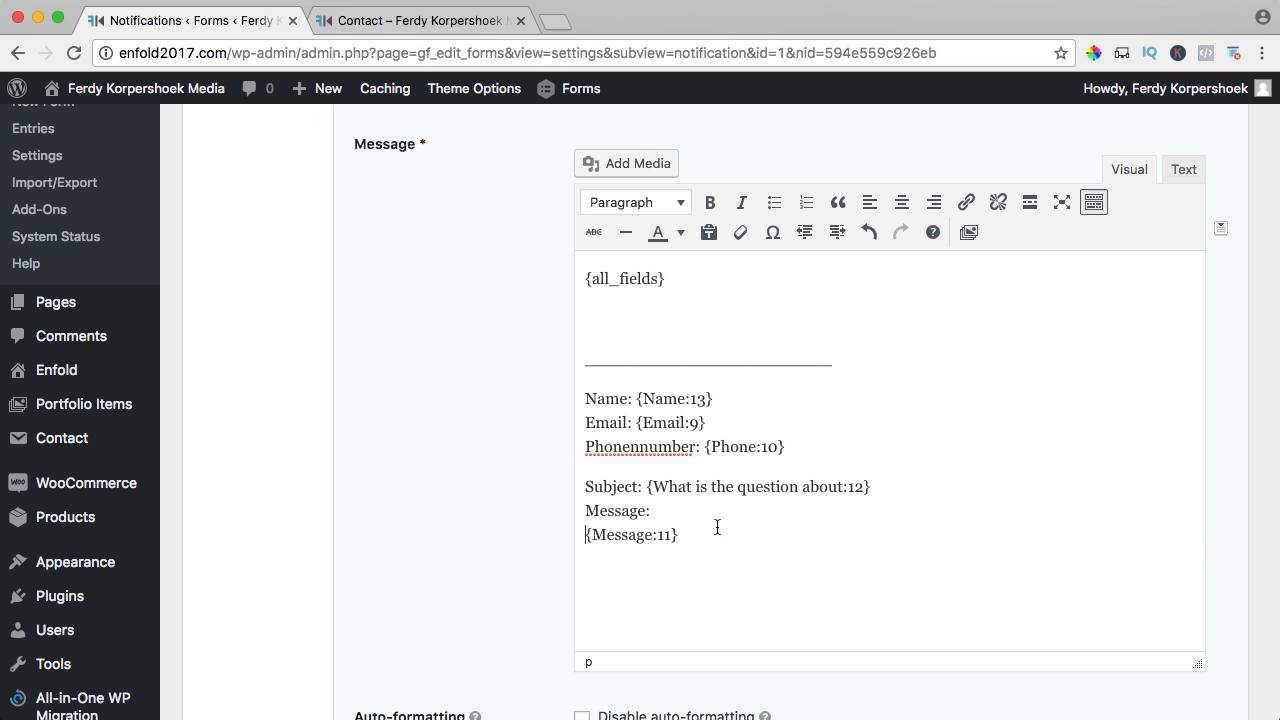
# - Add blank lines after {Message:11}, browse the merge tags, and save the notification
pyautogui.scroll(-1, 717, 527)
pyautogui.click(801, 490)
pyautogui.hotkey('shift', 'Return')
pyautogui.hotkey('shift', 'Return')
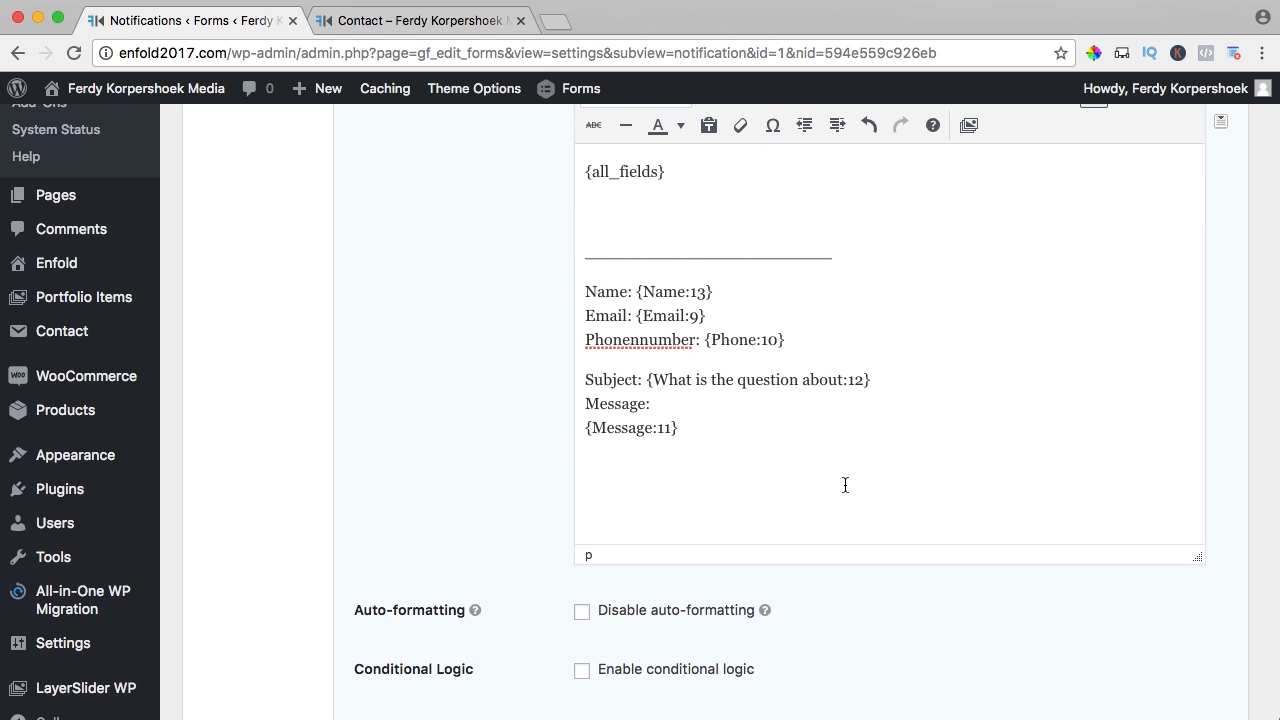
pyautogui.scroll(1, 845, 485)
pyautogui.click(1221, 234)
pyautogui.scroll(-2, 1158, 348)
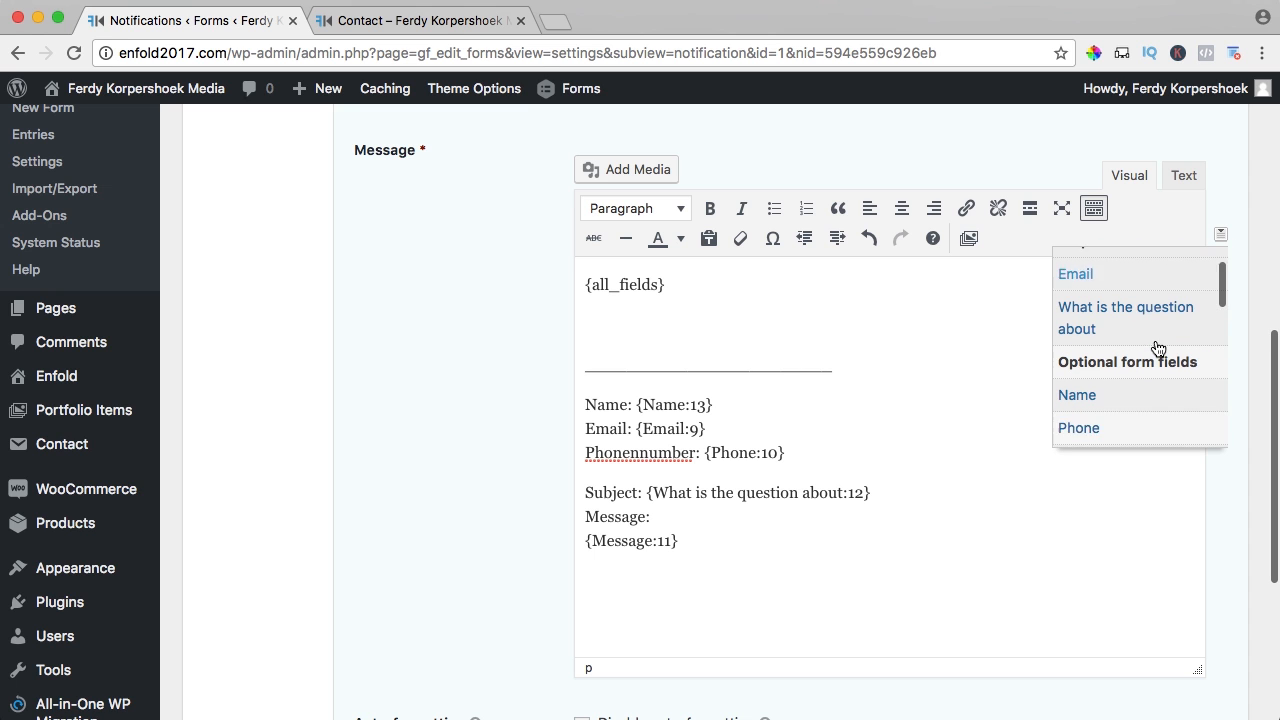
pyautogui.scroll(-5, 1158, 348)
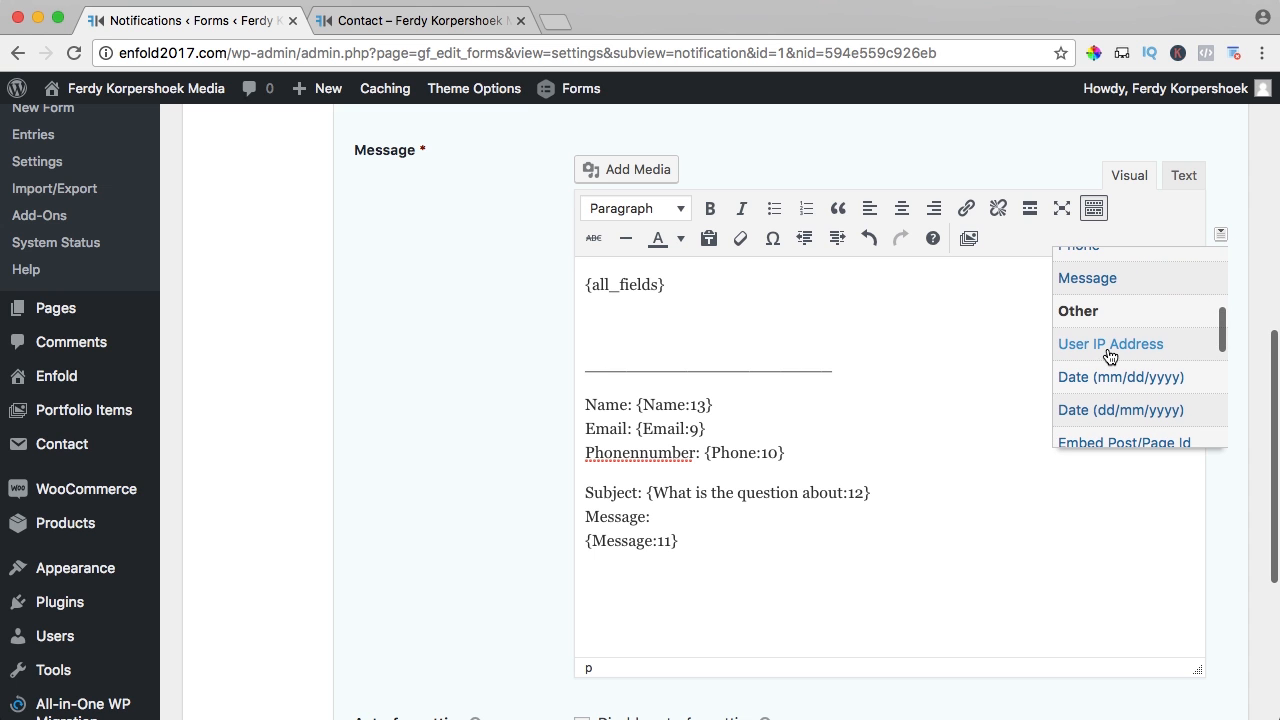
pyautogui.scroll(-4, 1110, 356)
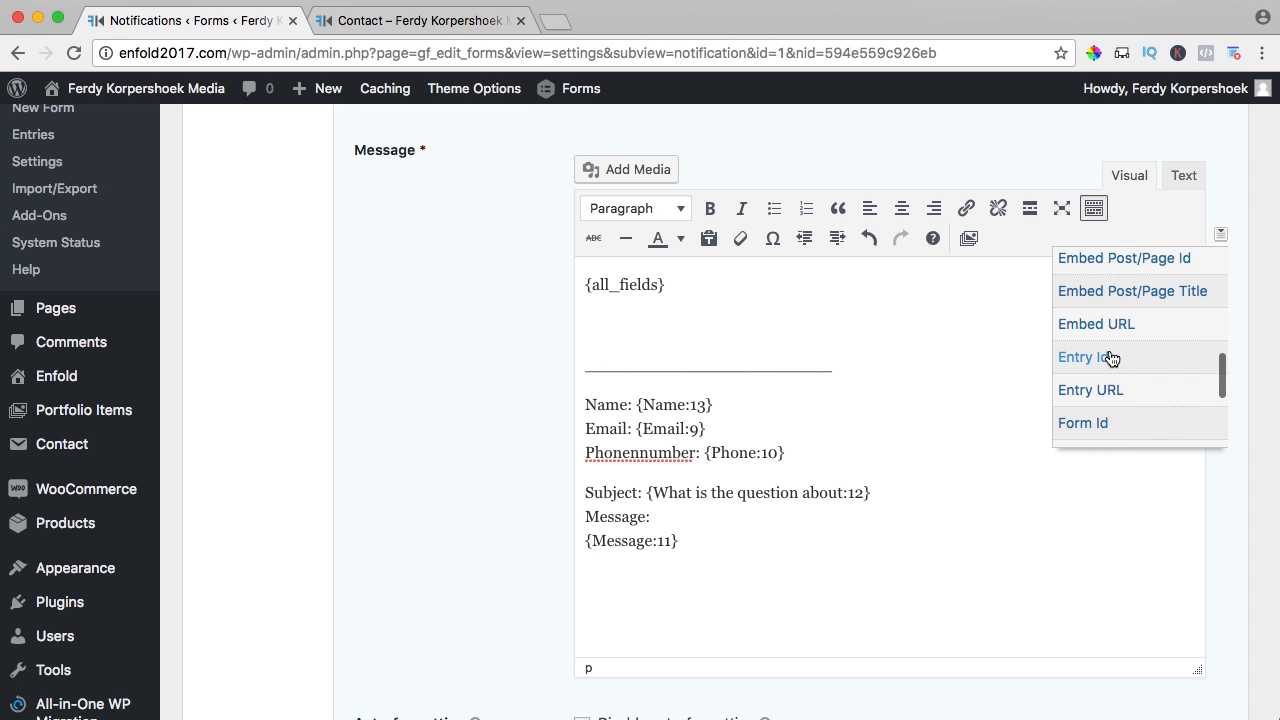
pyautogui.scroll(-2, 1110, 357)
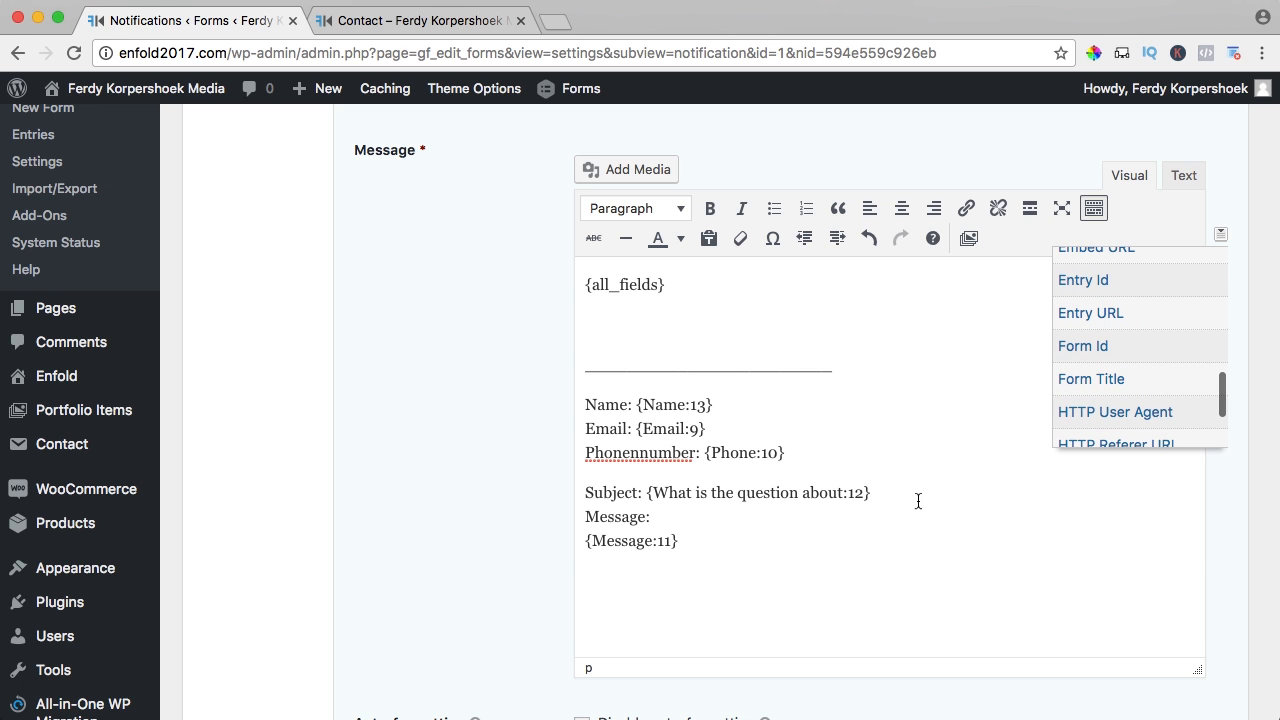
pyautogui.click(861, 559)
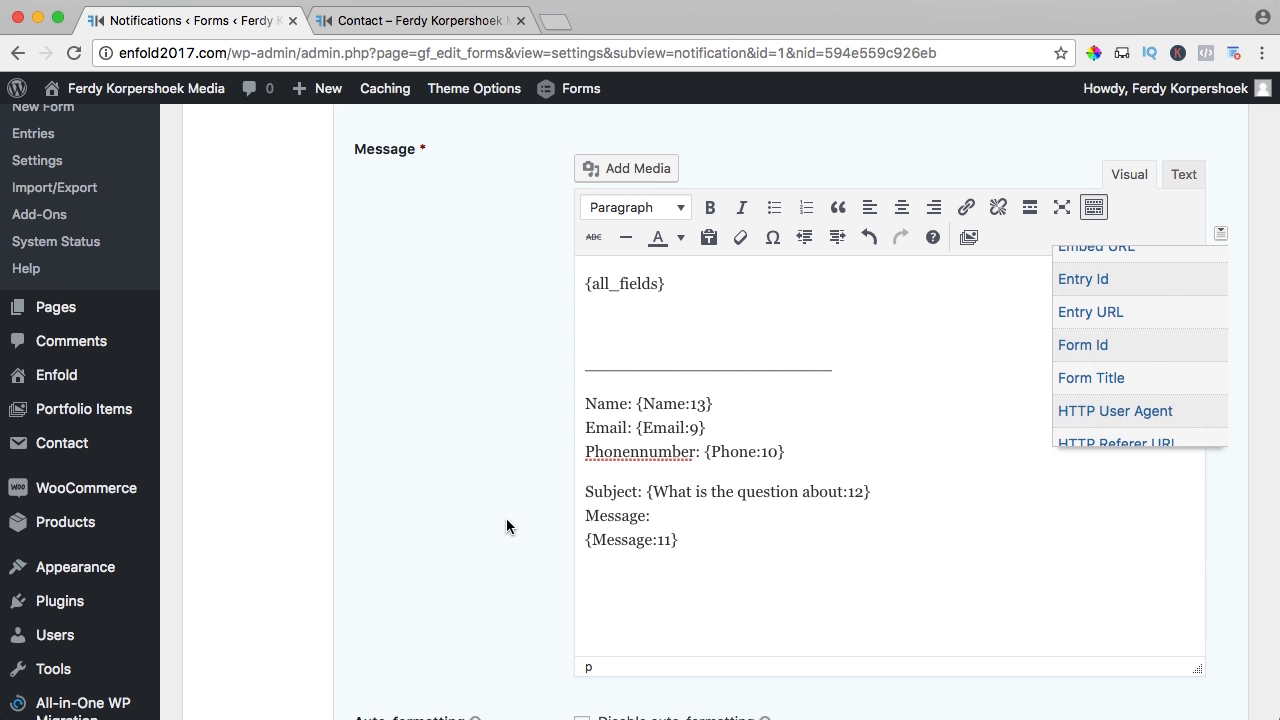
pyautogui.scroll(-5, 580, 518)
pyautogui.click(432, 540)
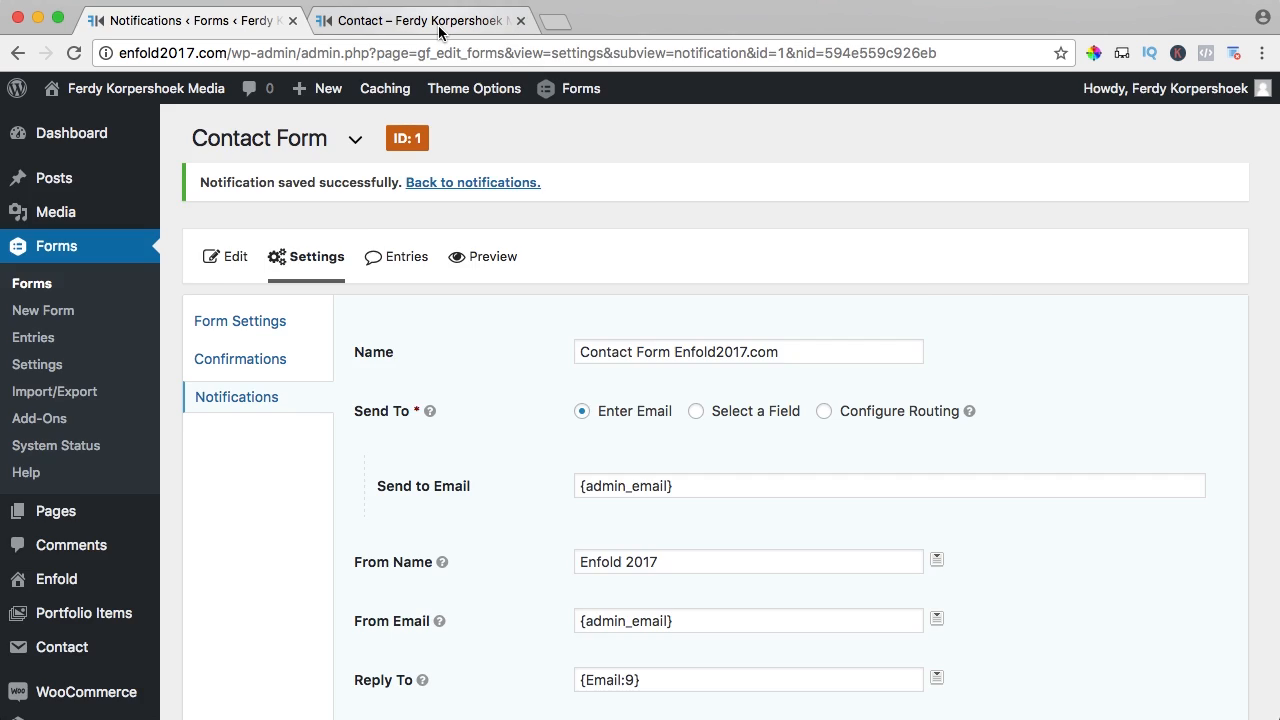
pyautogui.click(432, 24)
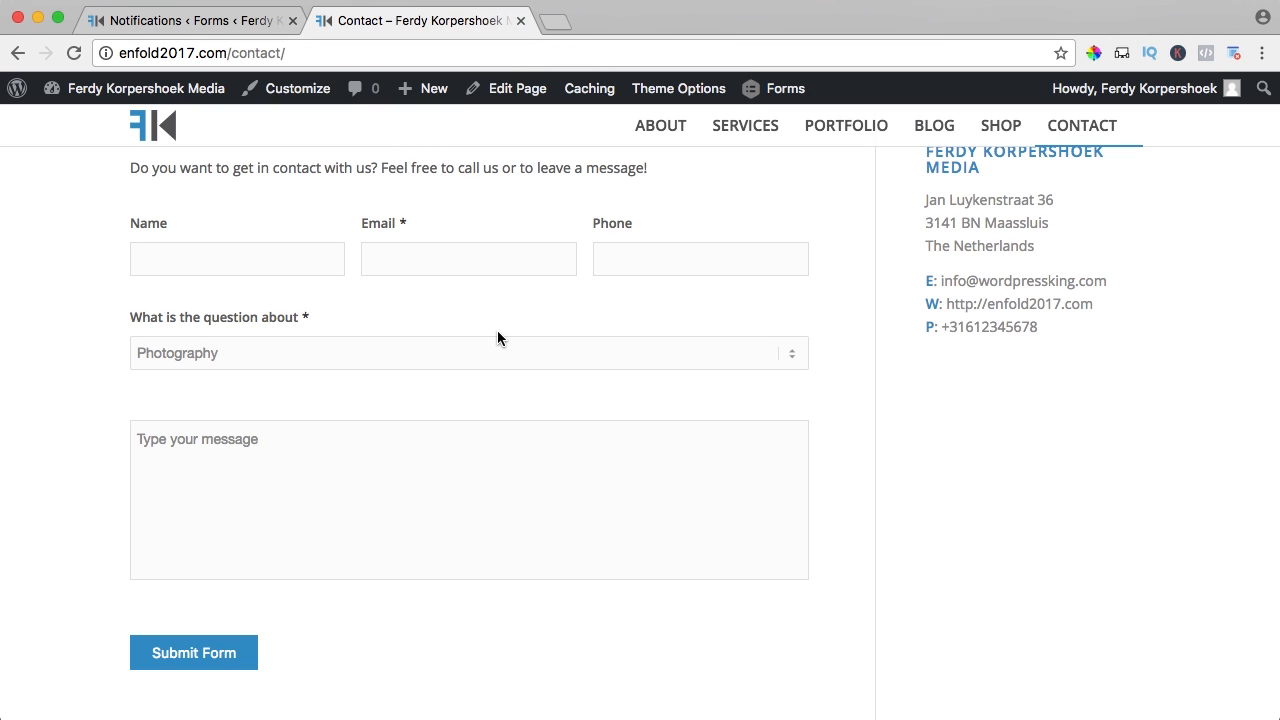
# - Reload the contact page and enter a test name, e-mail address and phone number
pyautogui.press('super+r')
pyautogui.click(219, 260)
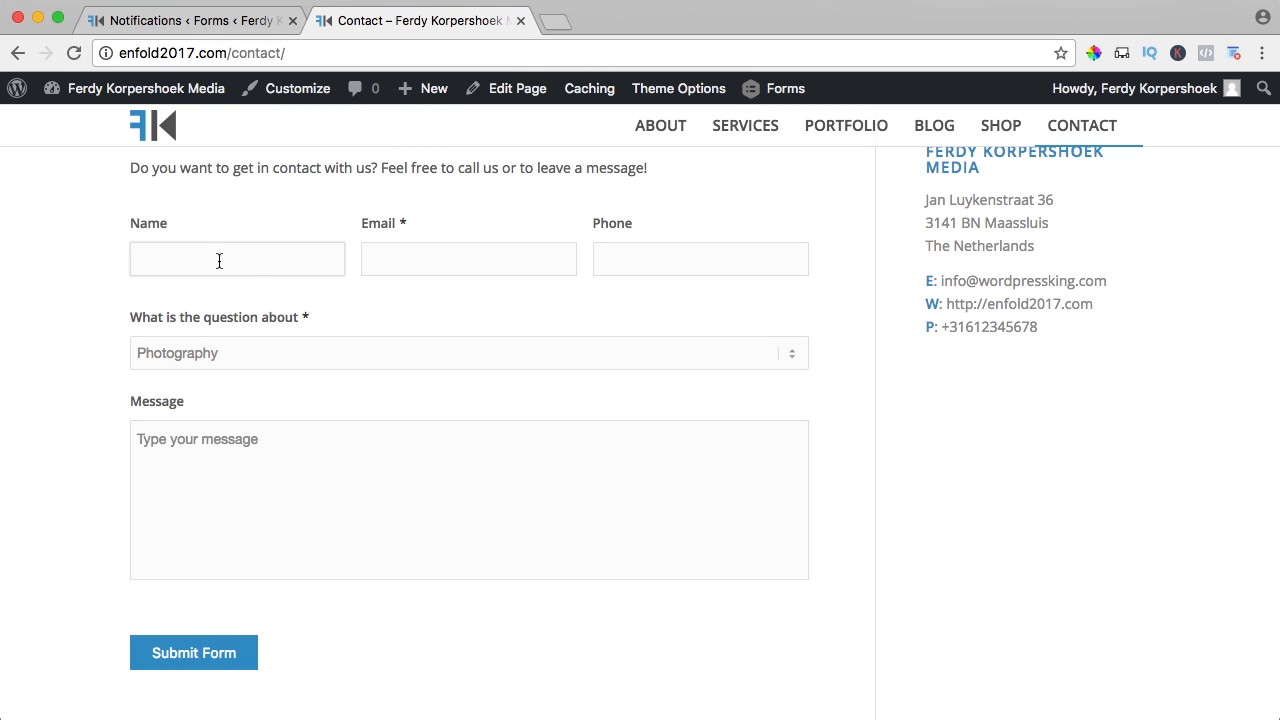
pyautogui.write('Ferdy')
pyautogui.press('Tab')
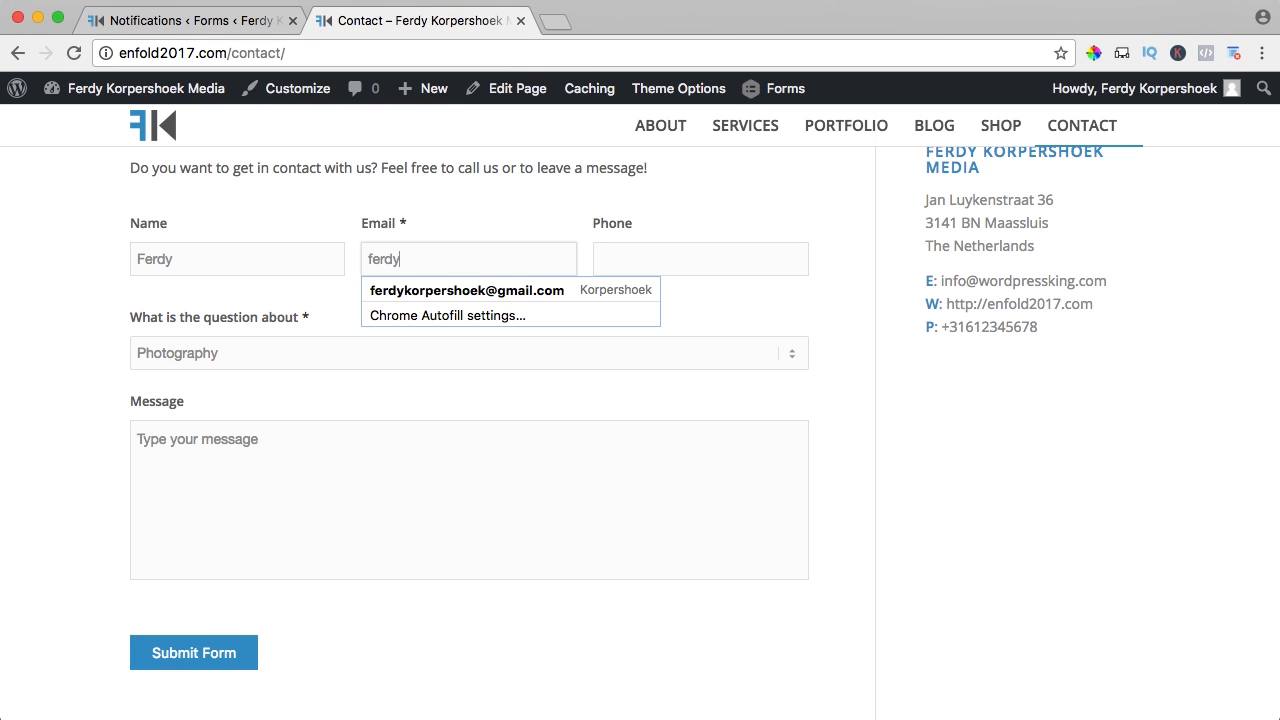
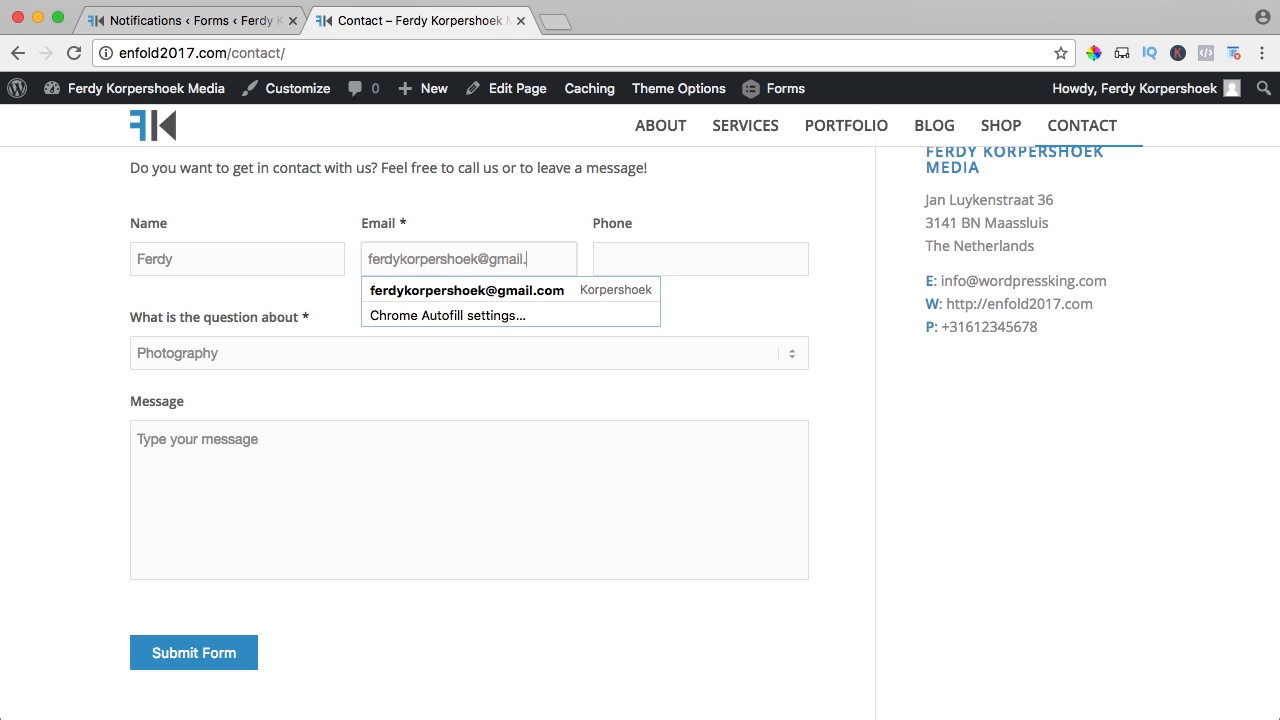
pyautogui.press('Tab')
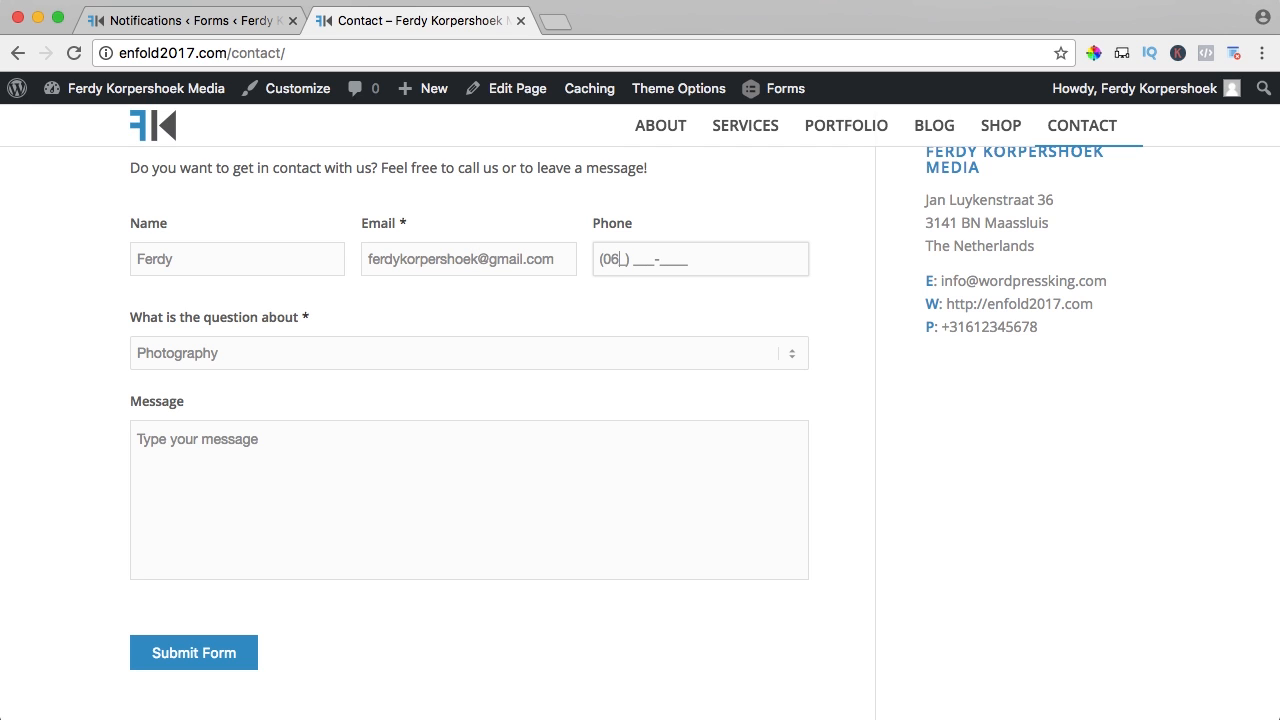
pyautogui.click(307, 293)
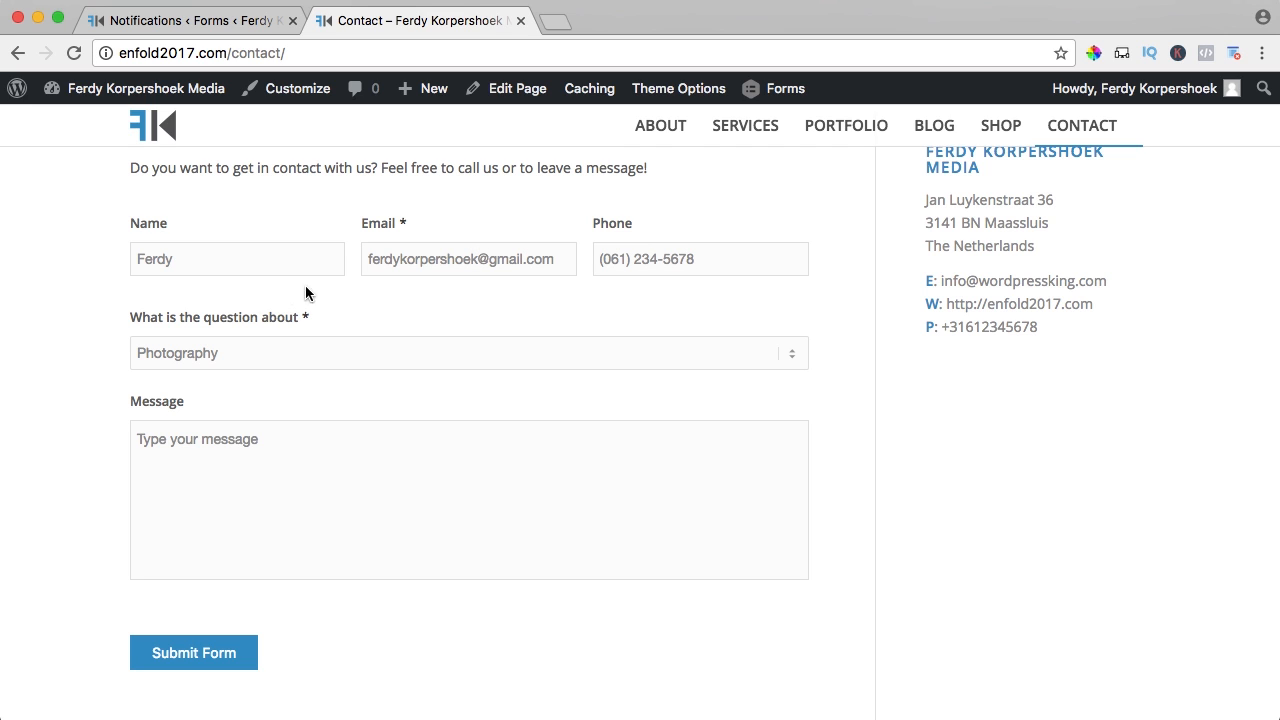
# - Choose Videography as the topic, write a short 'Hi' message, and submit the form
pyautogui.click(224, 355)
pyautogui.click(204, 372)
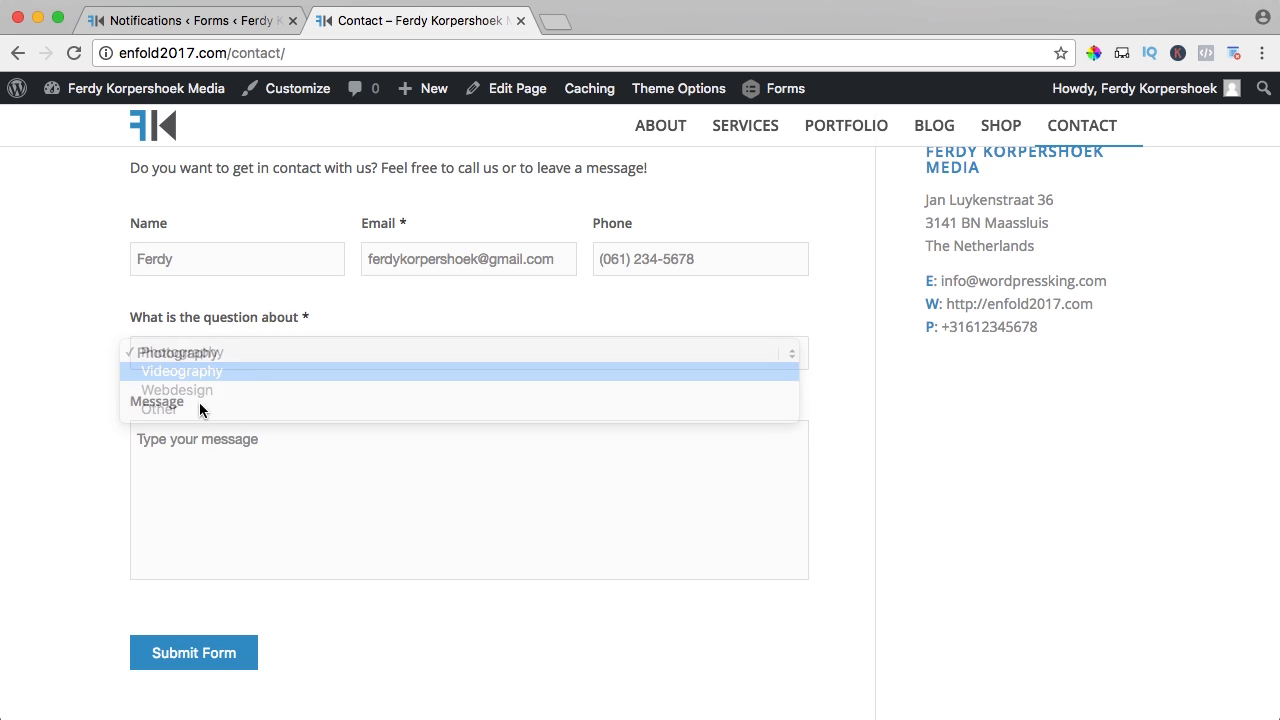
pyautogui.click(254, 472)
pyautogui.write('Hi there,')
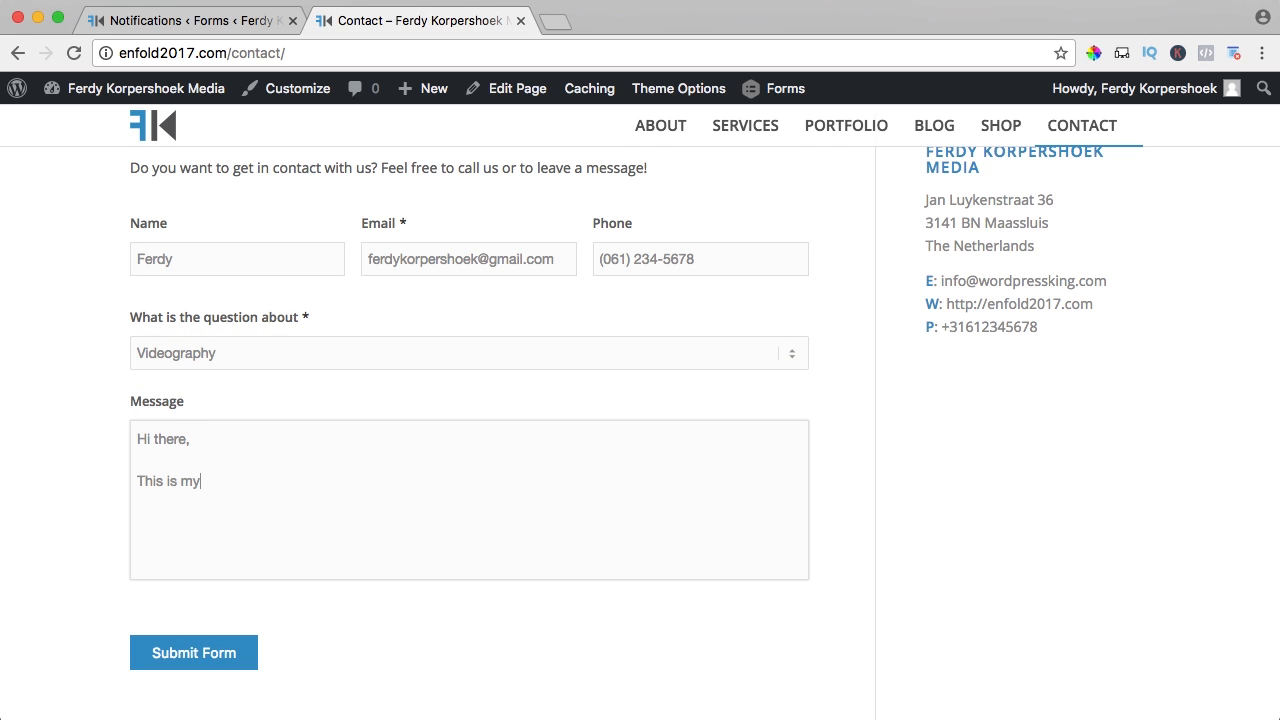
pyautogui.write(' message about Videography!')
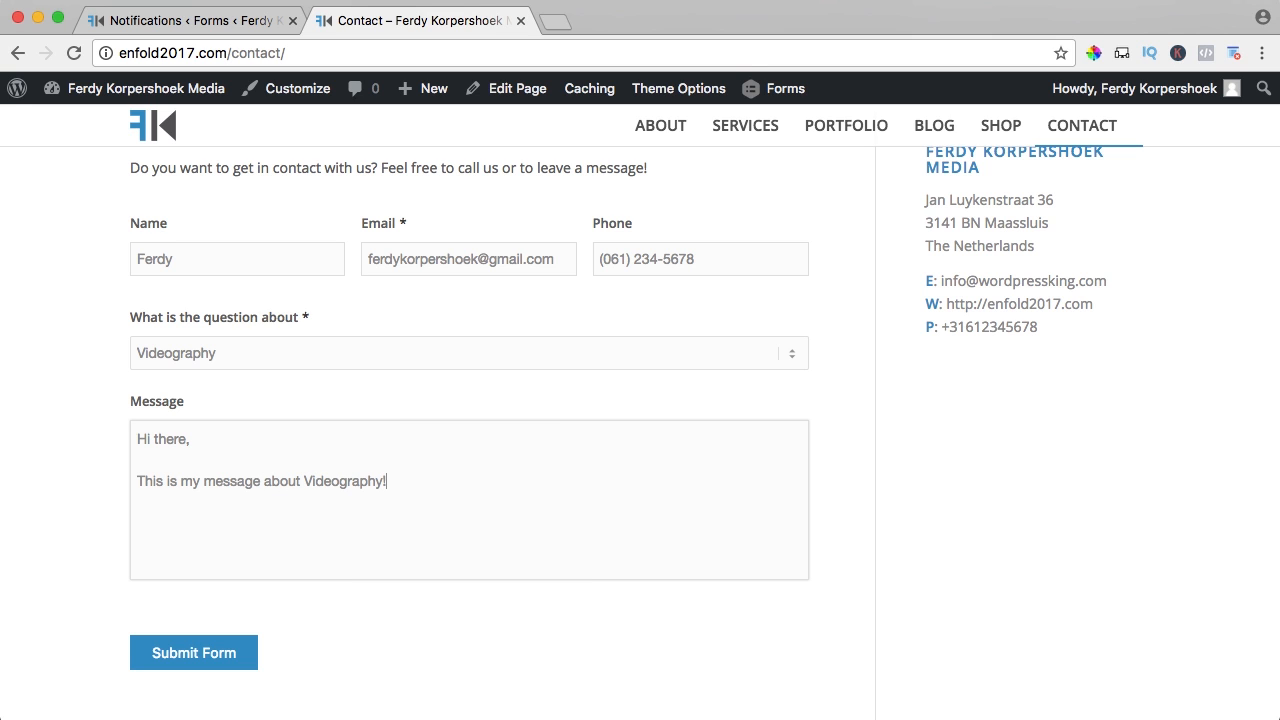
pyautogui.scroll(-2, 211, 486)
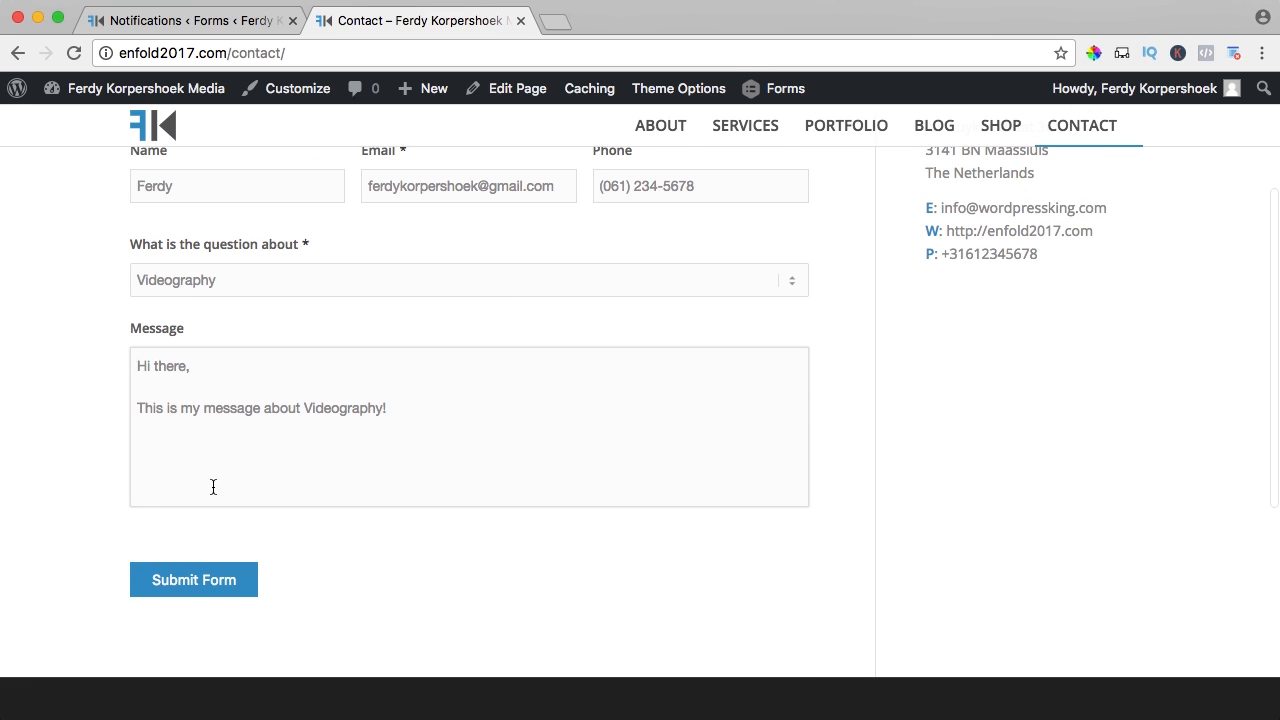
pyautogui.click(205, 577)
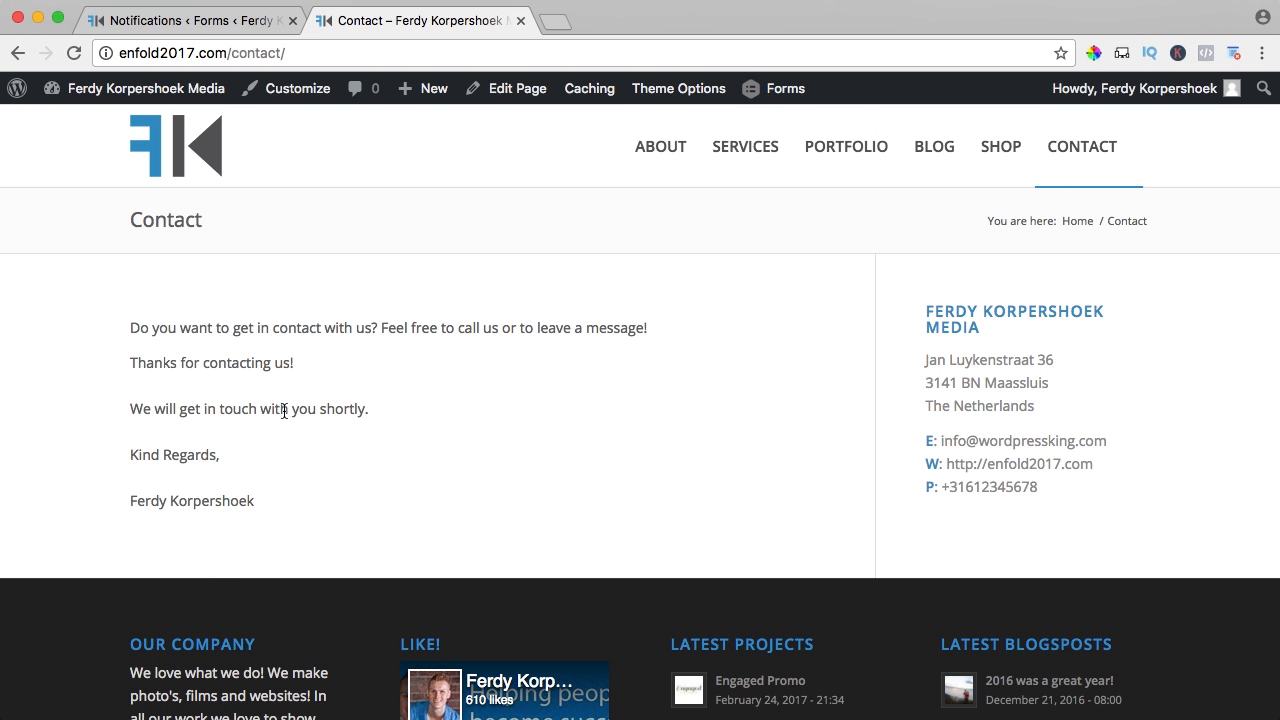
pyautogui.moveTo(153, 500); pyautogui.dragTo(314, 526)
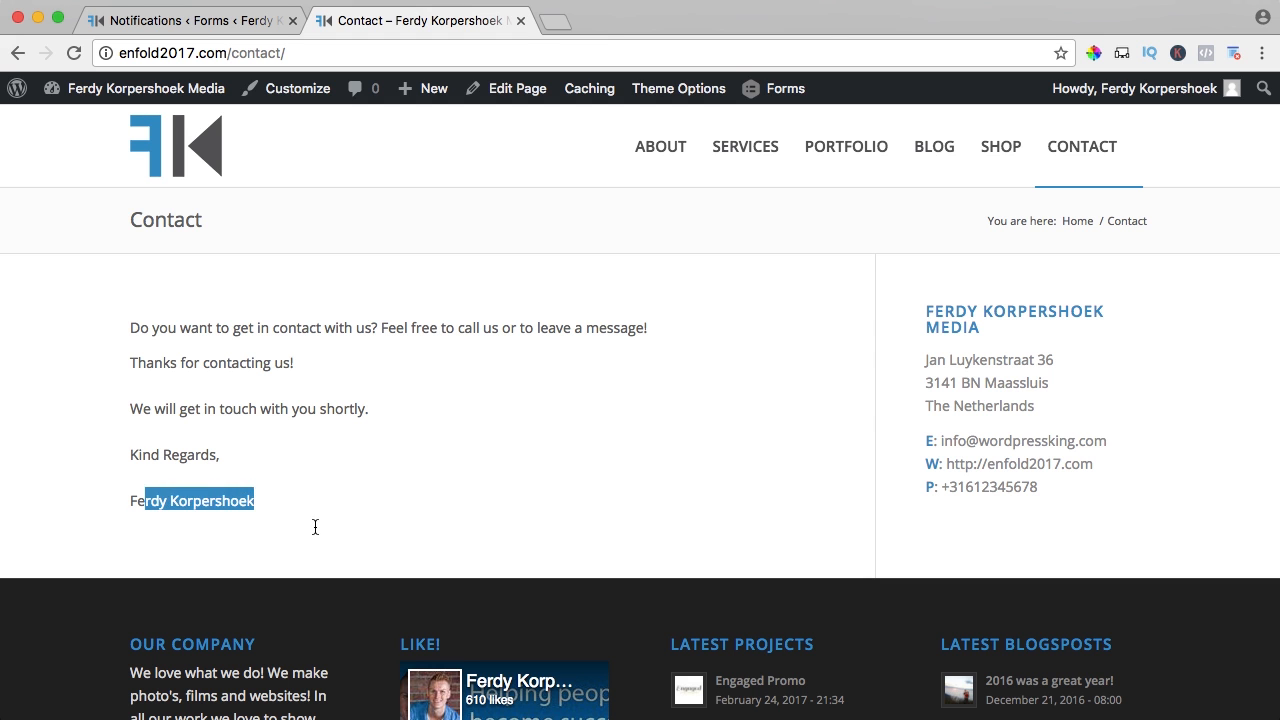
pyautogui.click(314, 526)
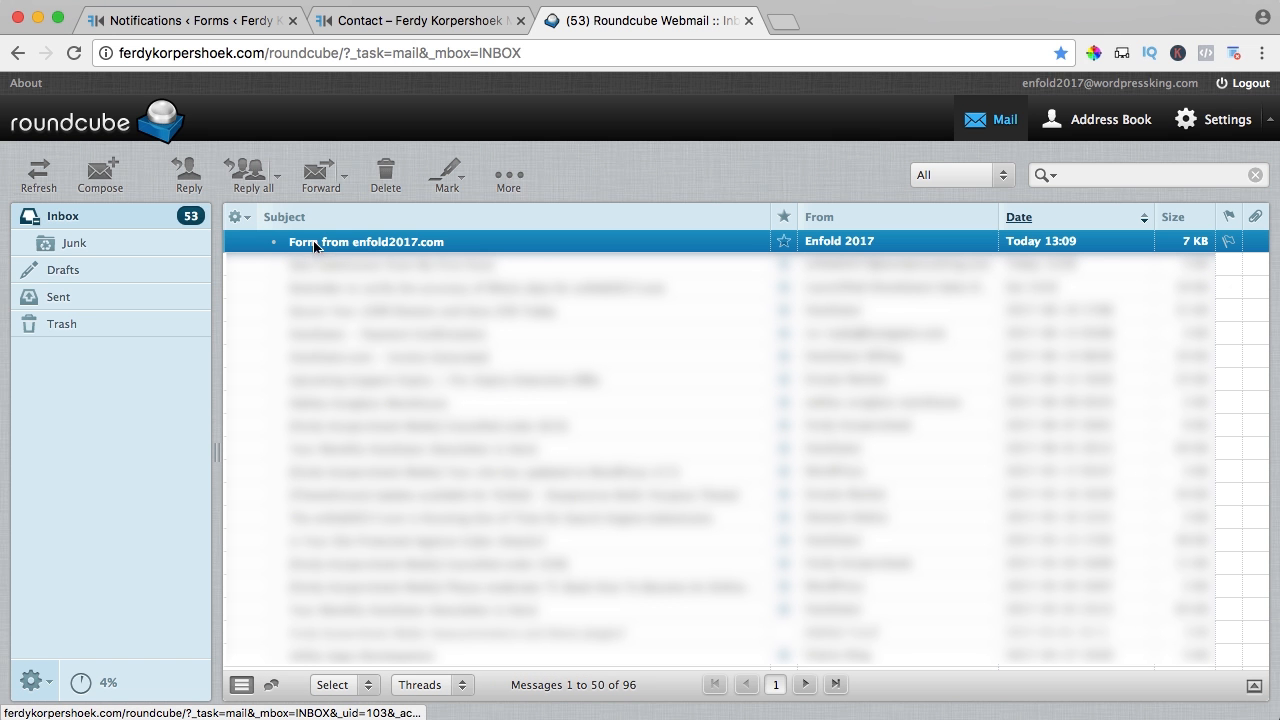
# - Open the 'Form from enfold2017.com' email, review the submitted fields, and close the webmail tab
pyautogui.doubleClick(387, 247)
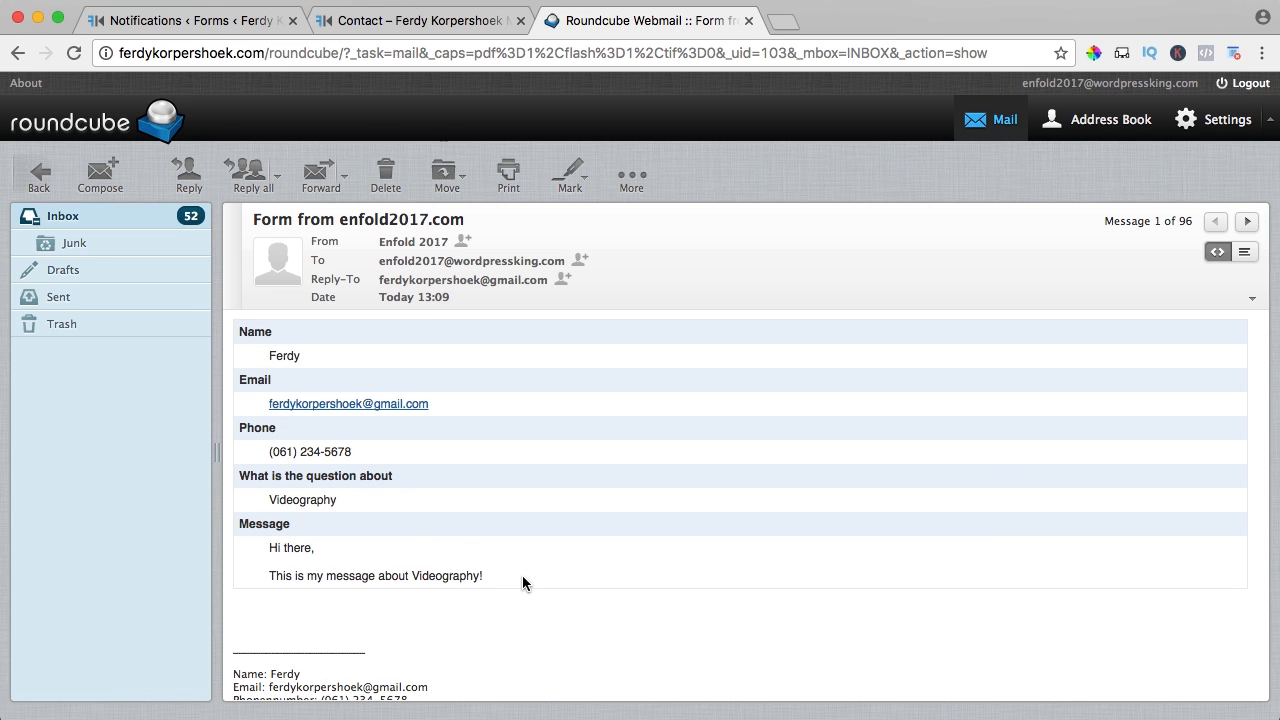
pyautogui.moveTo(523, 580); pyautogui.dragTo(243, 335)
pyautogui.scroll(-3, 346, 380)
pyautogui.moveTo(233, 571); pyautogui.dragTo(433, 652)
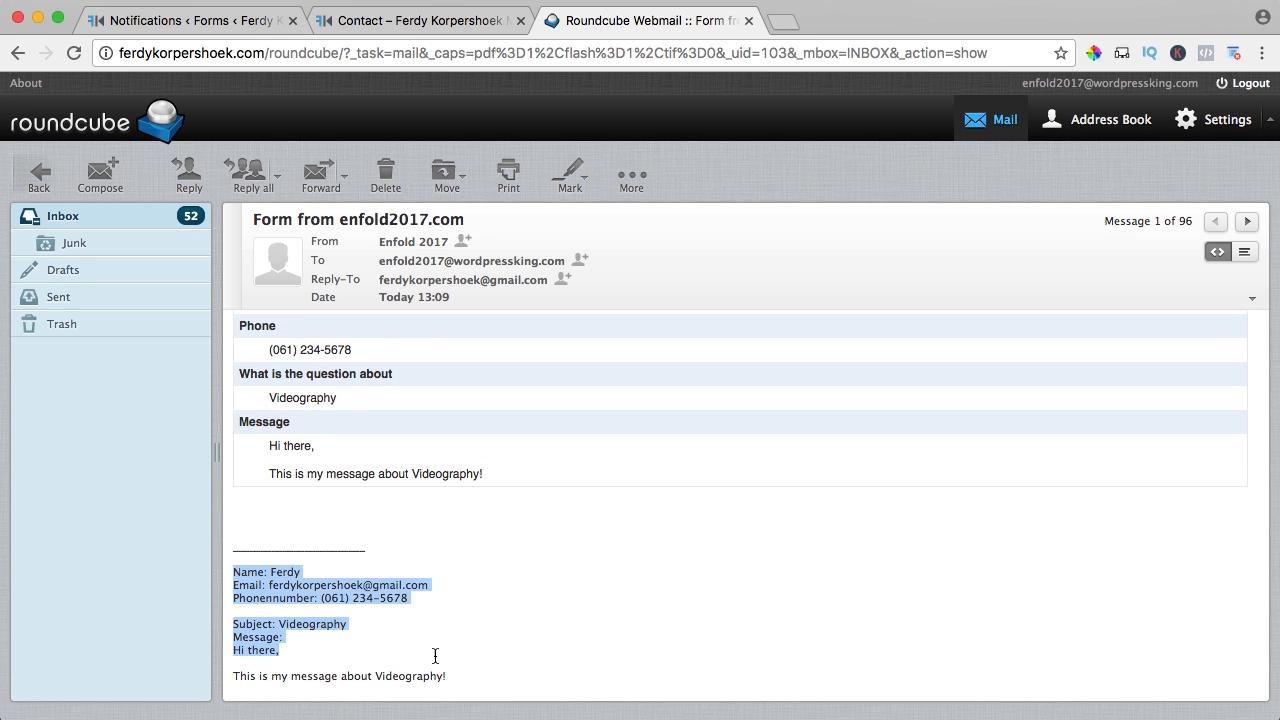
pyautogui.click(419, 653)
pyautogui.scroll(1, 378, 501)
pyautogui.scroll(2, 378, 501)
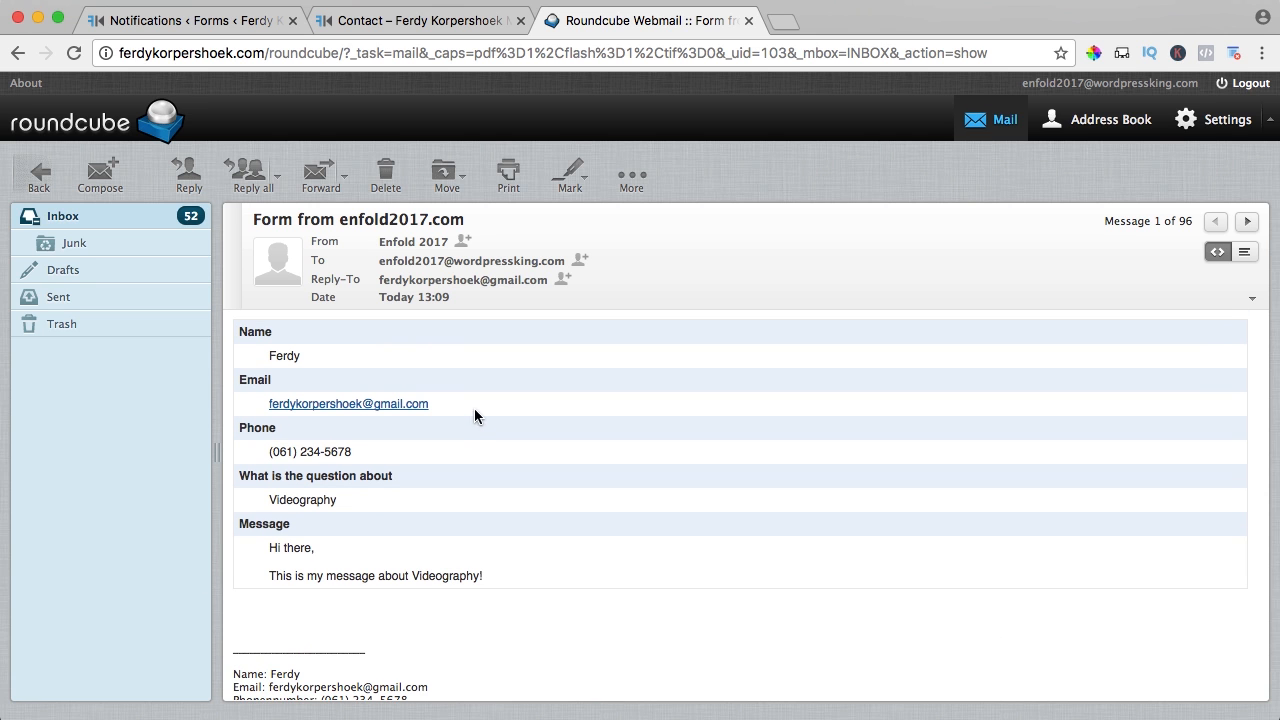
pyautogui.scroll(-3, 314, 423)
pyautogui.moveTo(282, 549); pyautogui.dragTo(480, 660)
pyautogui.click(488, 666)
pyautogui.scroll(2, 476, 552)
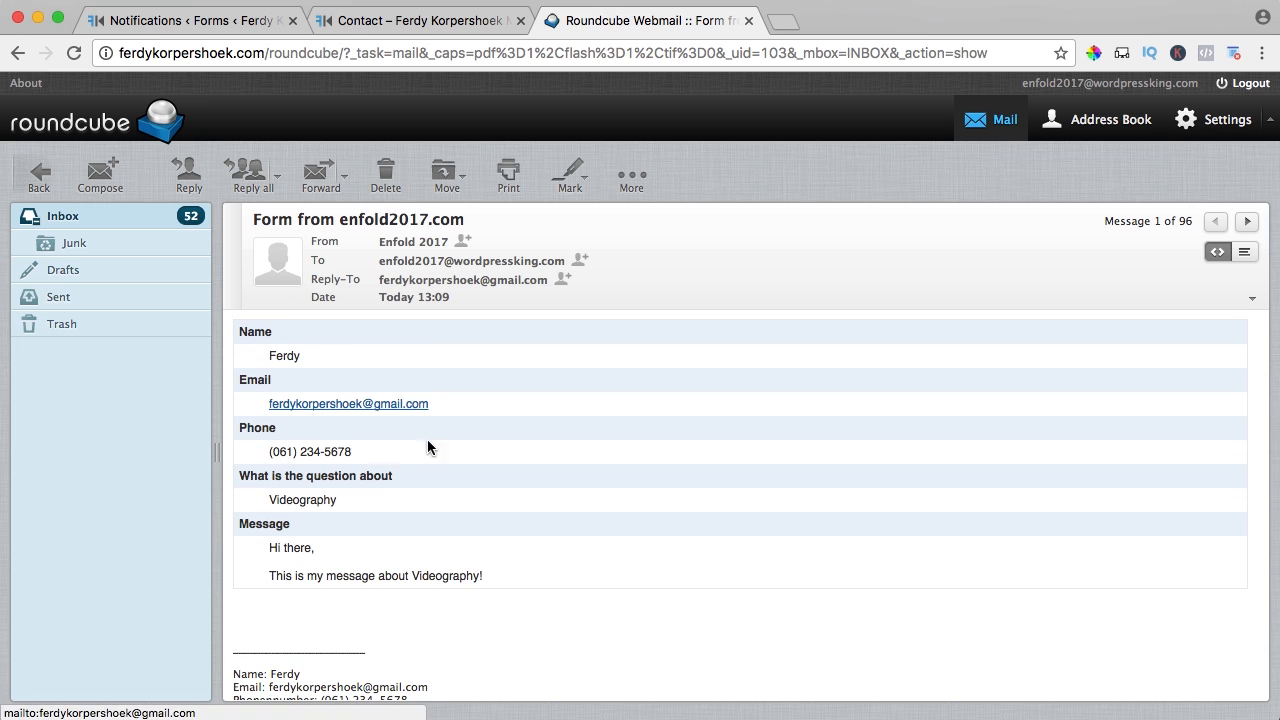
pyautogui.press('super+w')
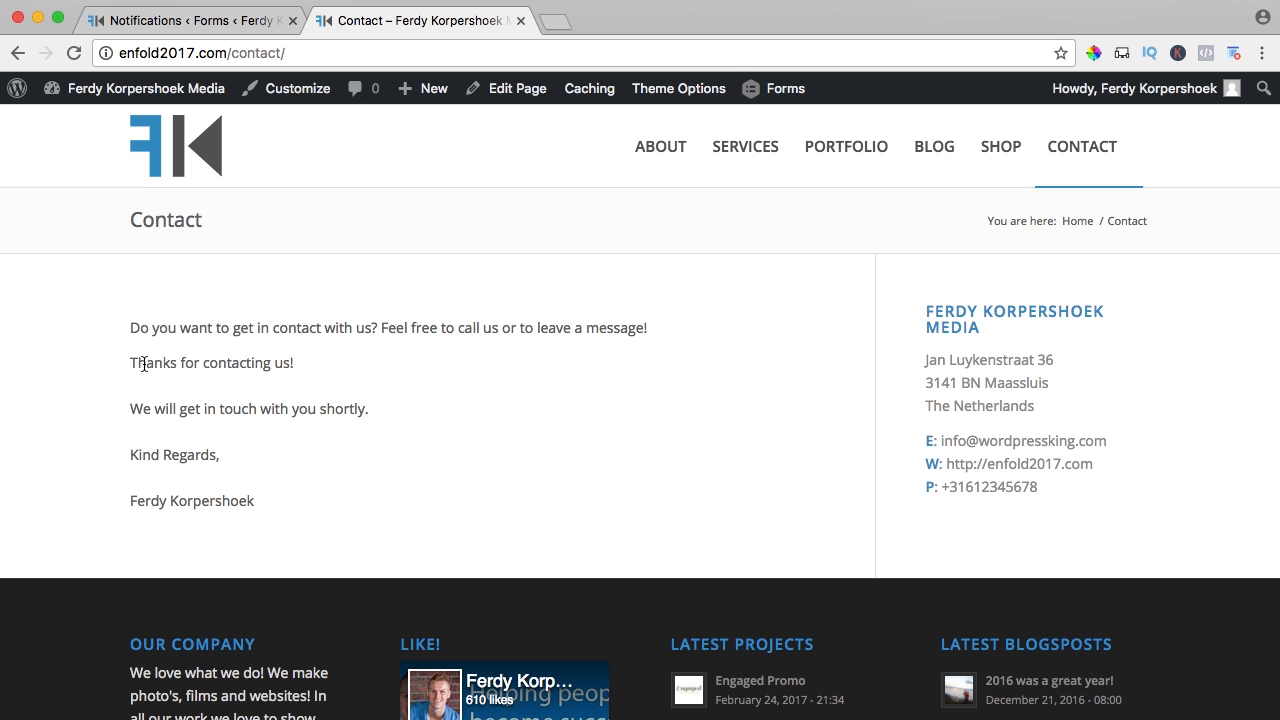
# - Review the thank-you message text, then return to the notification settings
pyautogui.moveTo(138, 363); pyautogui.dragTo(299, 457)
pyautogui.click(302, 462)
pyautogui.click(250, 21)
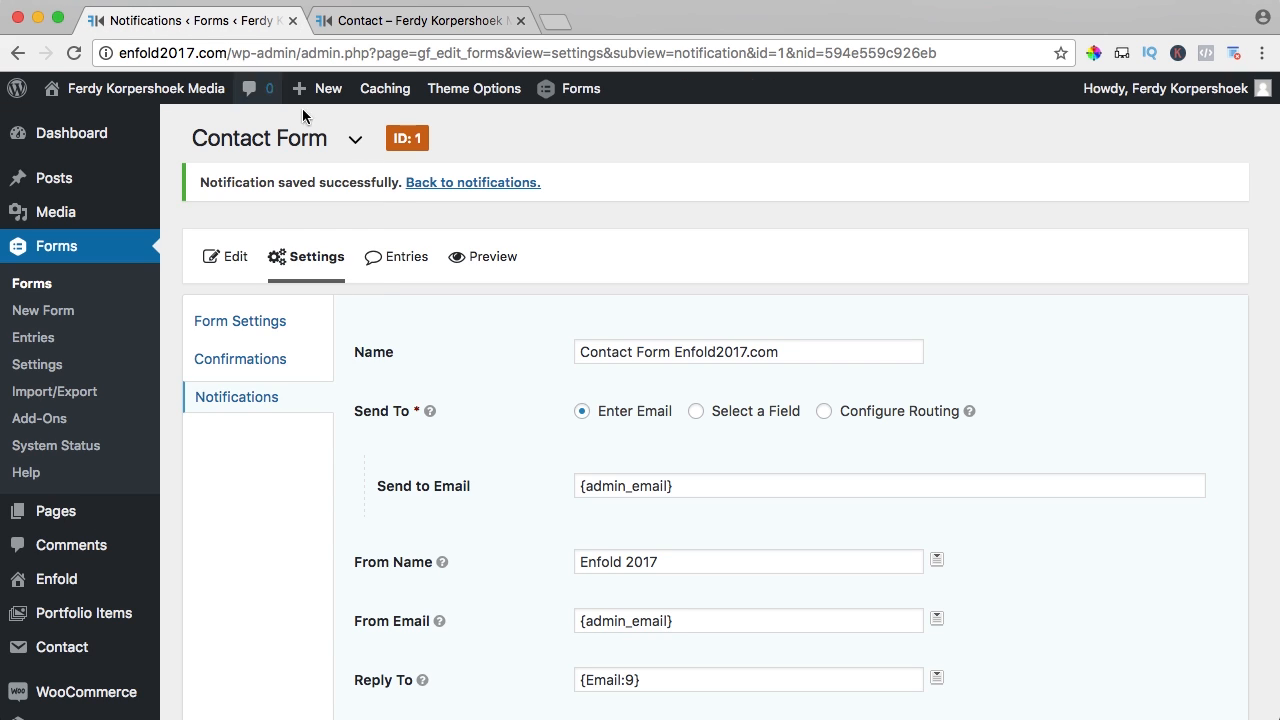
# - Preview the Contact Form, close the preview, and go to the admin Dashboard
pyautogui.moveTo(316, 258)
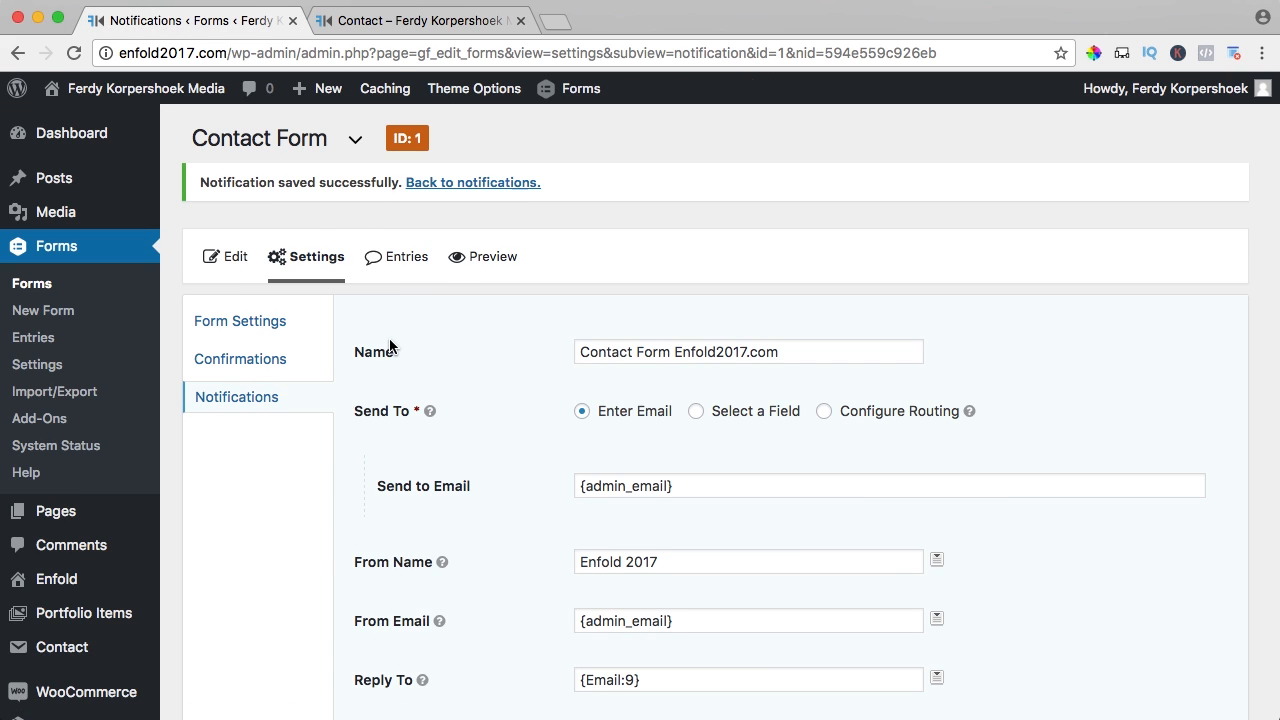
pyautogui.click(488, 257)
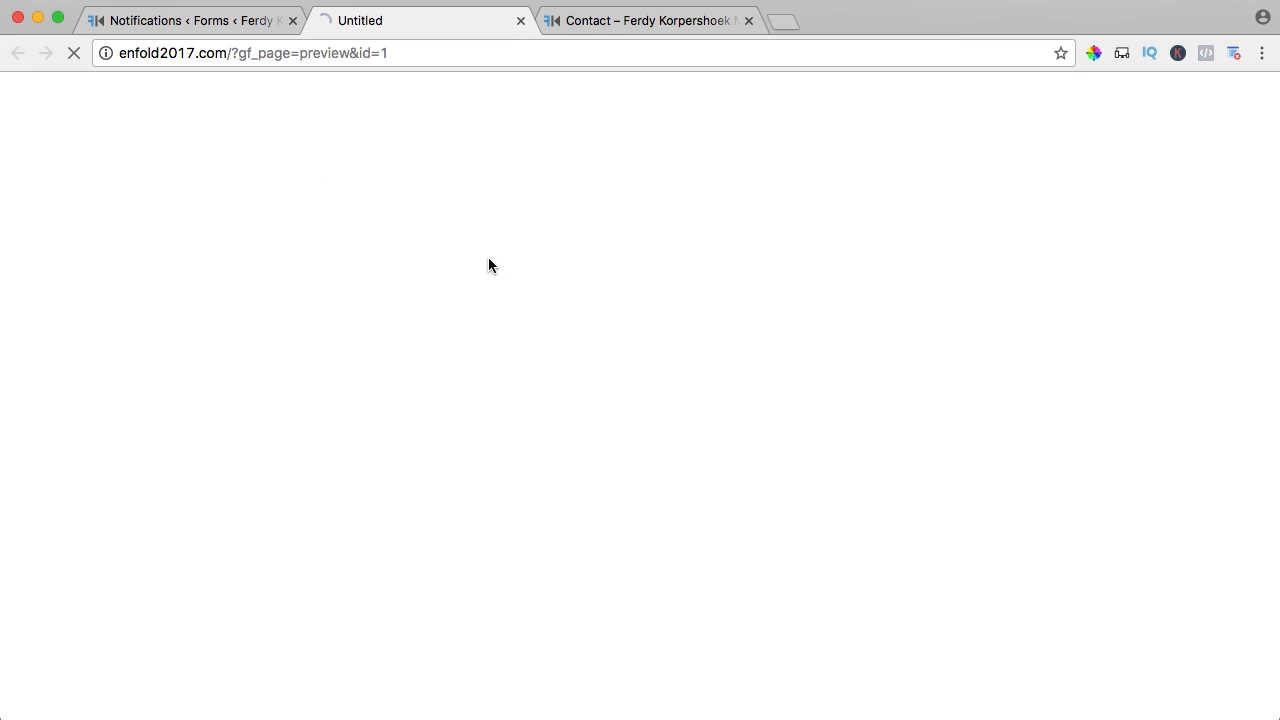
pyautogui.scroll(-3, 364, 228)
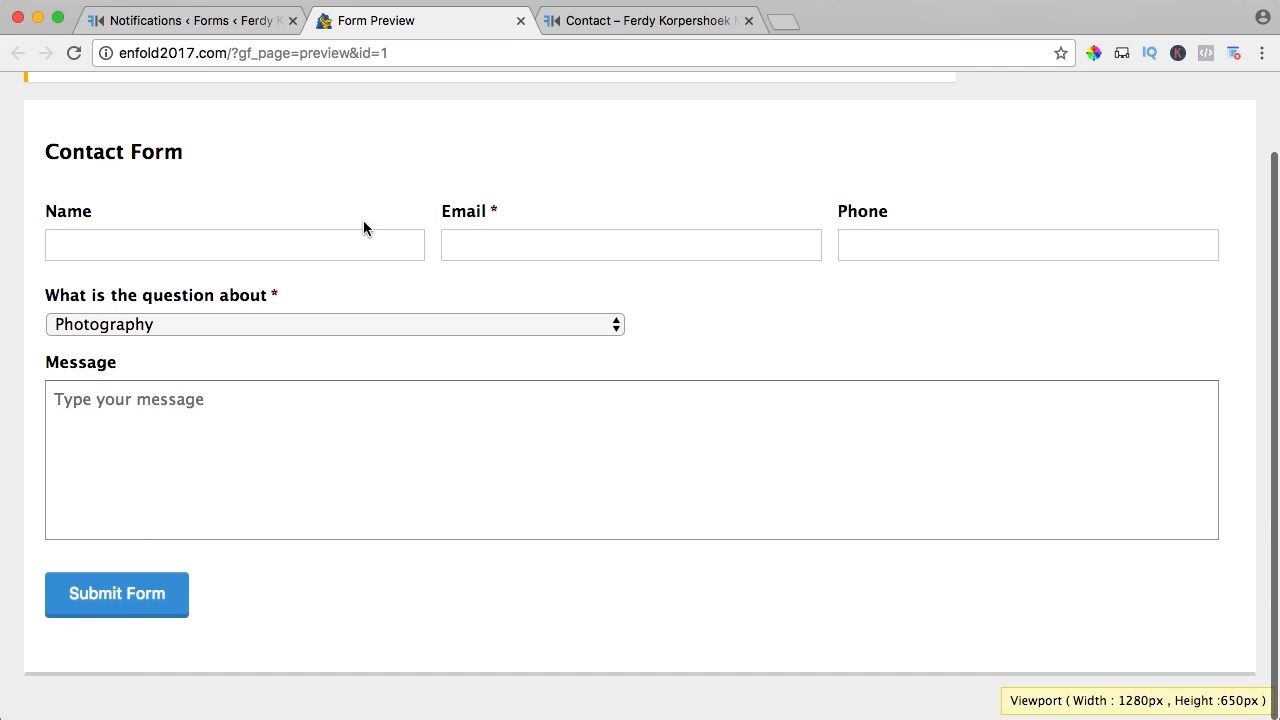
pyautogui.scroll(3, 362, 225)
pyautogui.press('super+w')
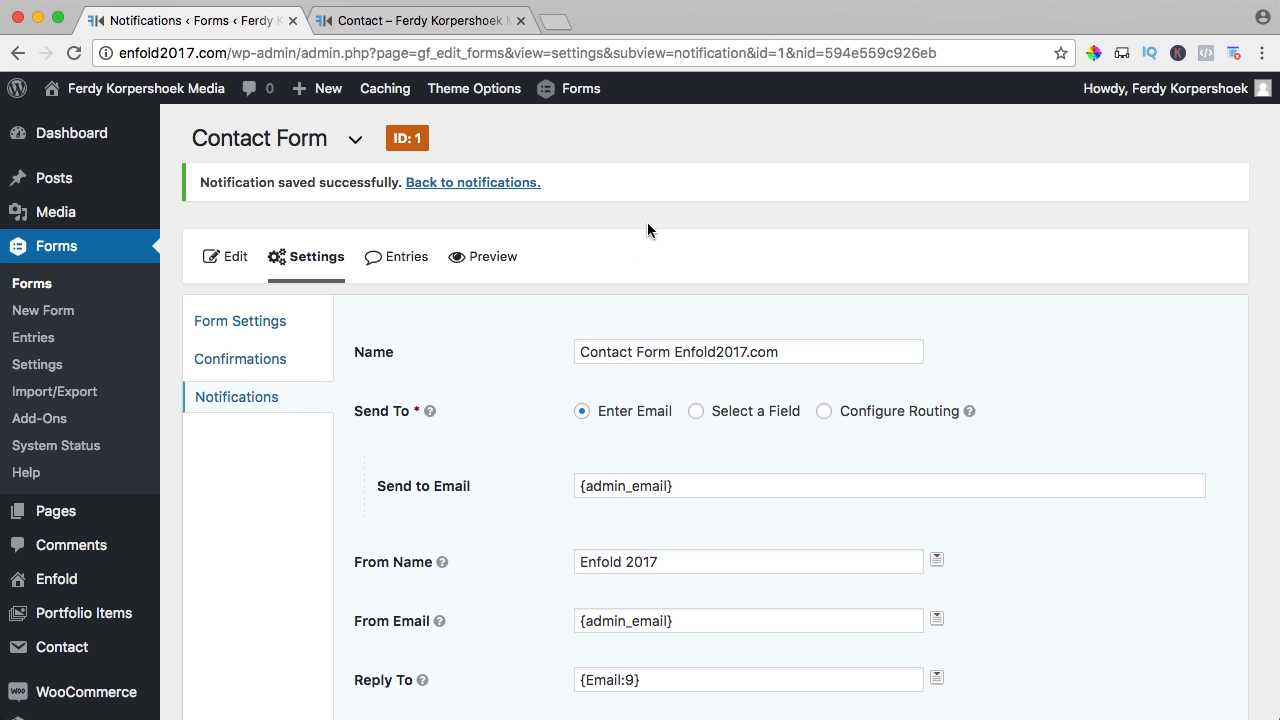
pyautogui.click(79, 137)
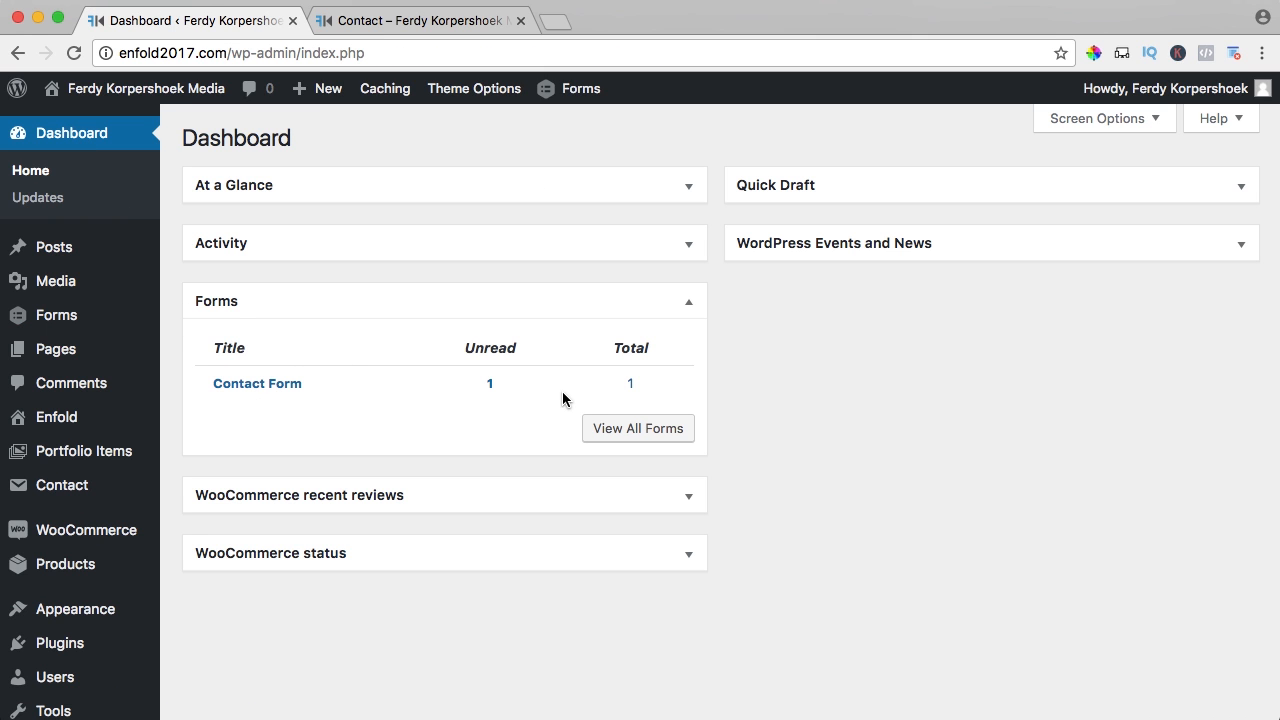
pyautogui.click(245, 388)
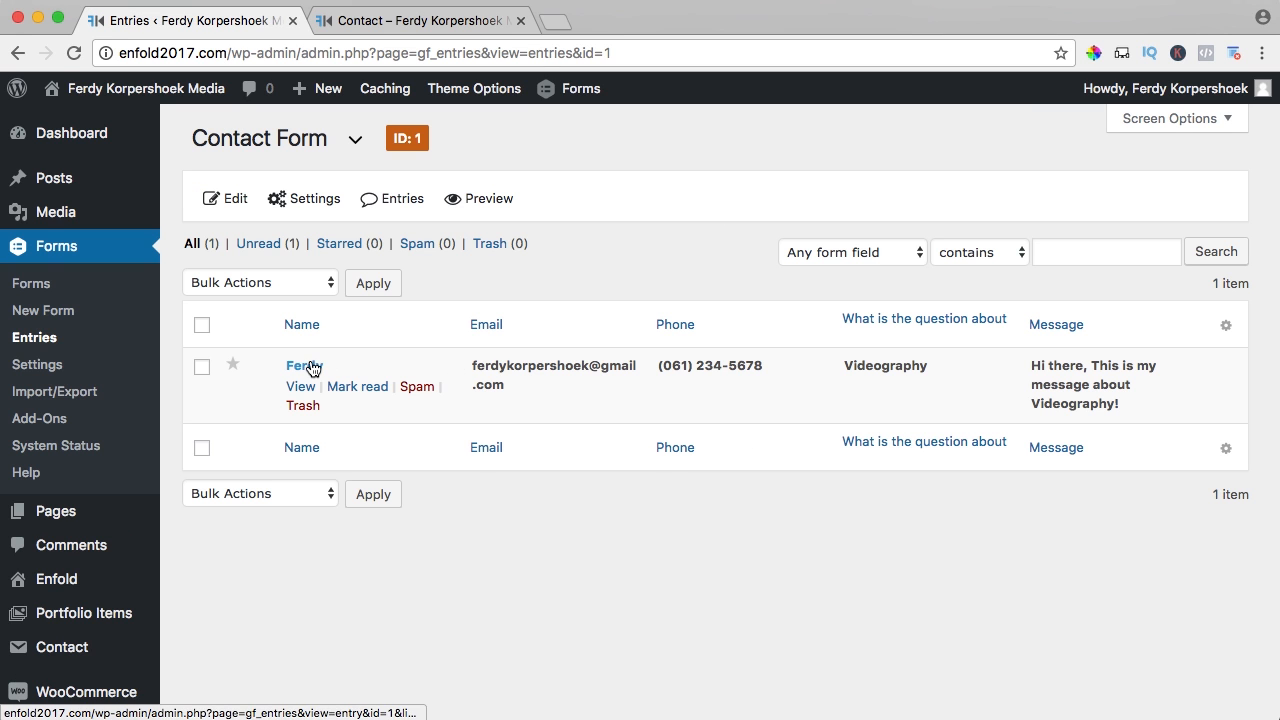
pyautogui.click(306, 368)
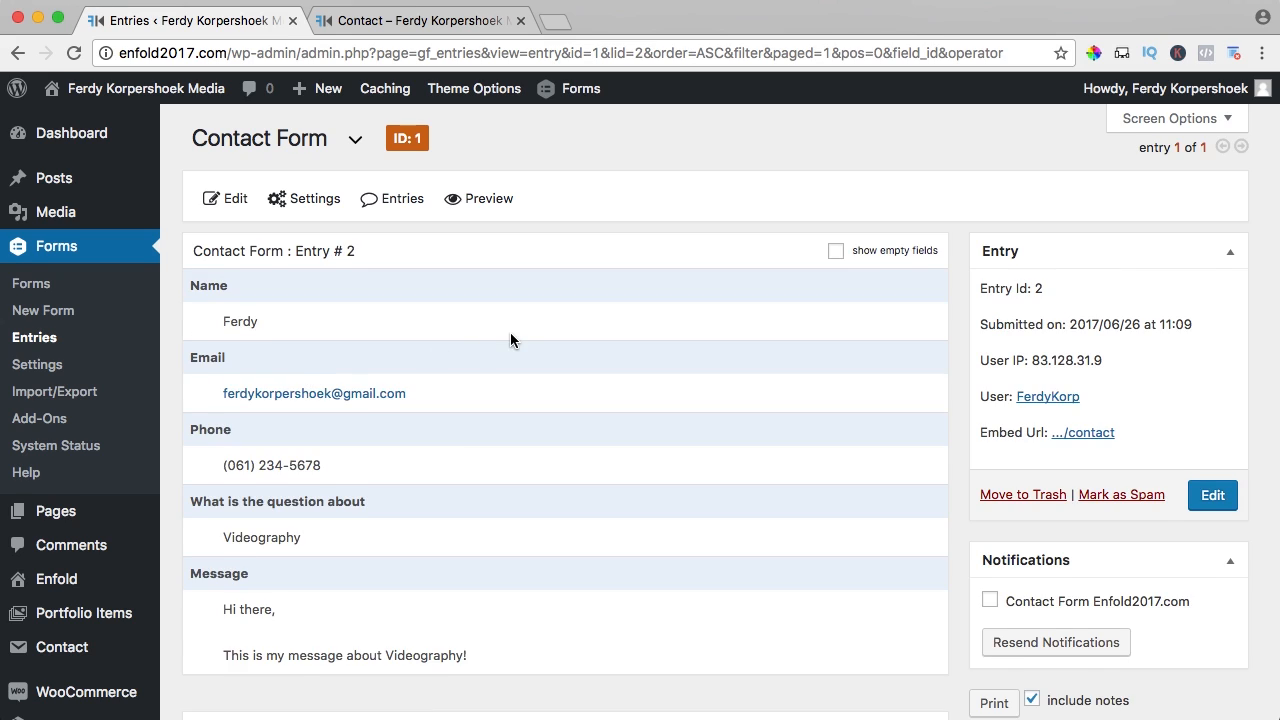
pyautogui.scroll(-3, 510, 340)
pyautogui.scroll(-1, 510, 340)
pyautogui.scroll(3, 510, 340)
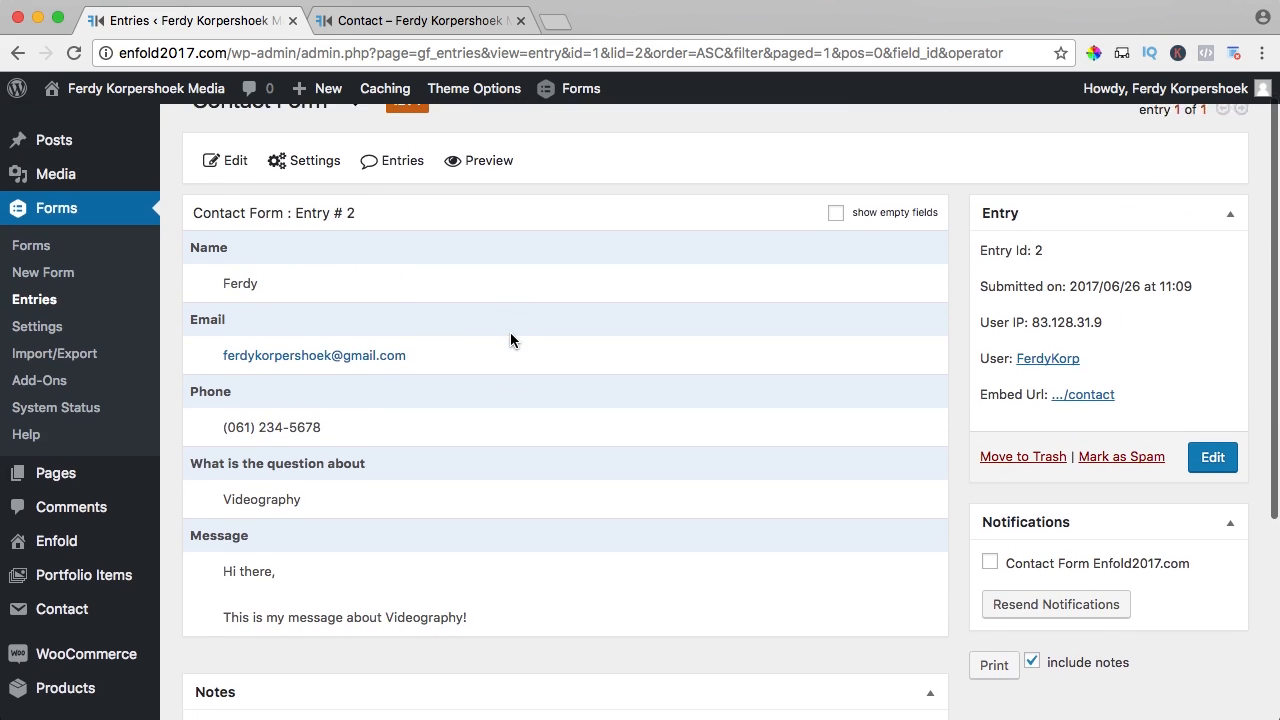
pyautogui.scroll(-5, 510, 340)
pyautogui.scroll(-1, 510, 332)
pyautogui.scroll(5, 510, 332)
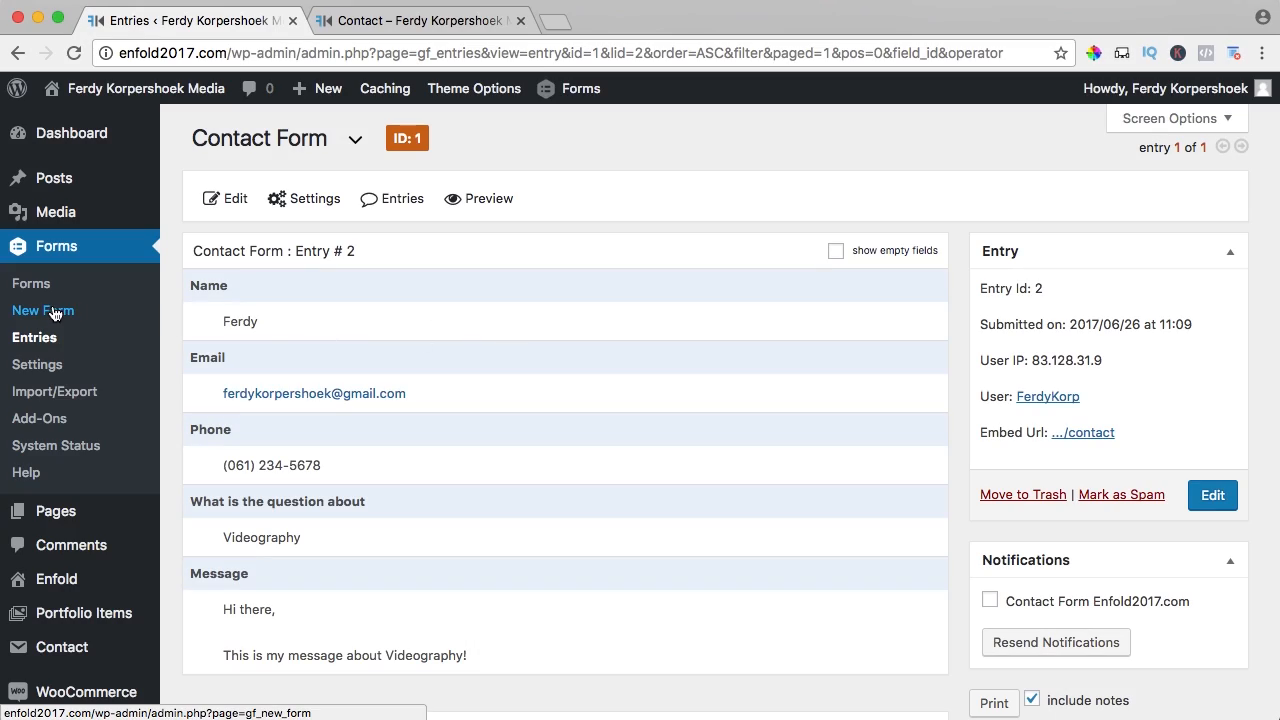
# - Create a new form titled 'Wedding photography Availability Form'
pyautogui.click(52, 314)
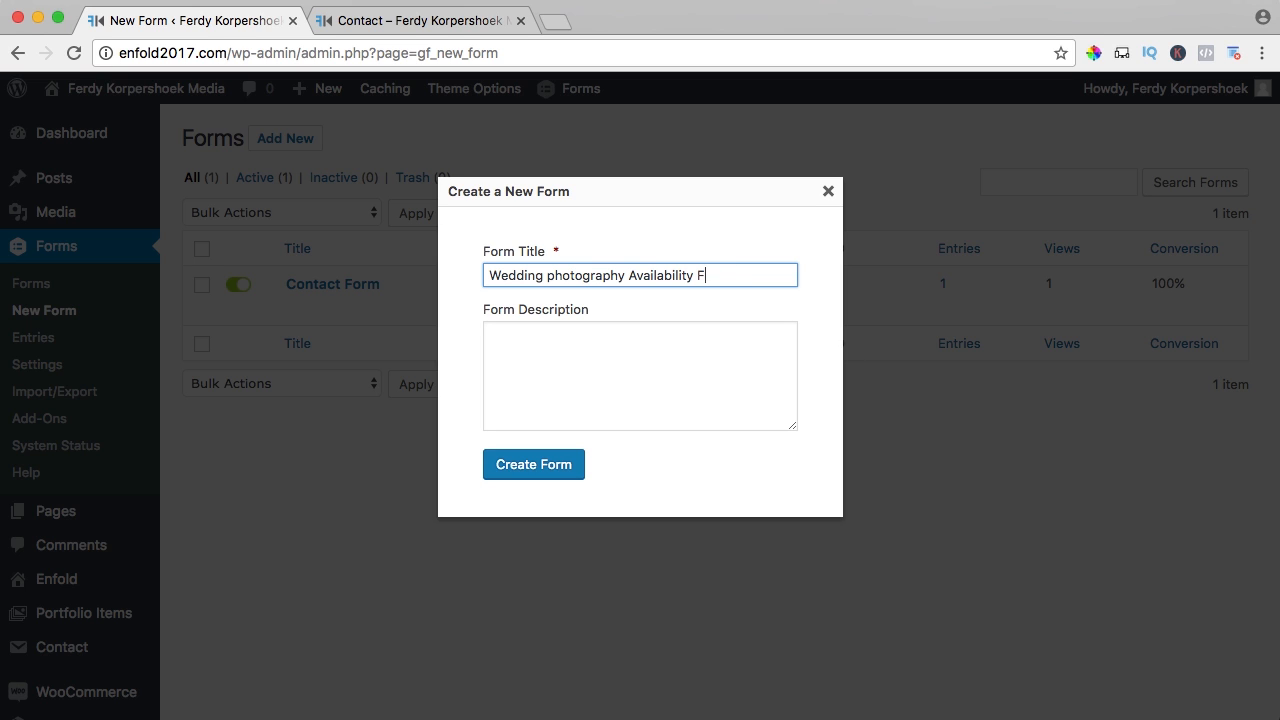
pyautogui.press('Tab')
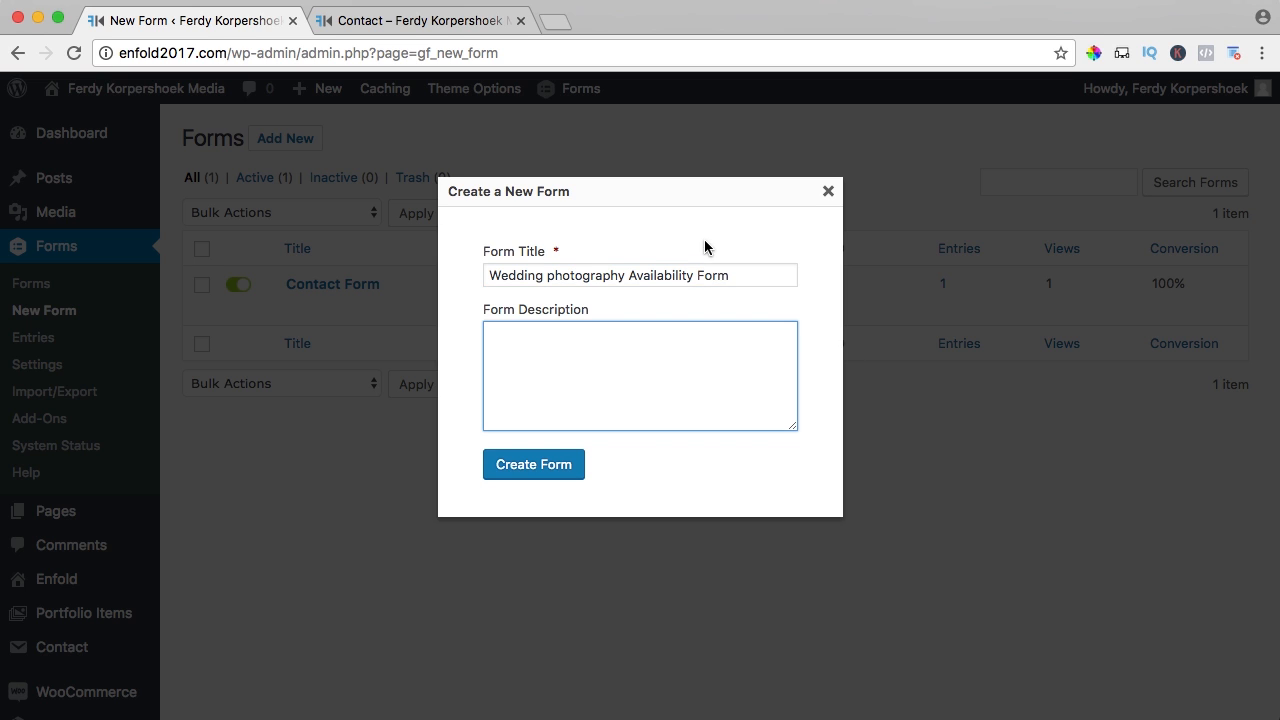
pyautogui.click(541, 469)
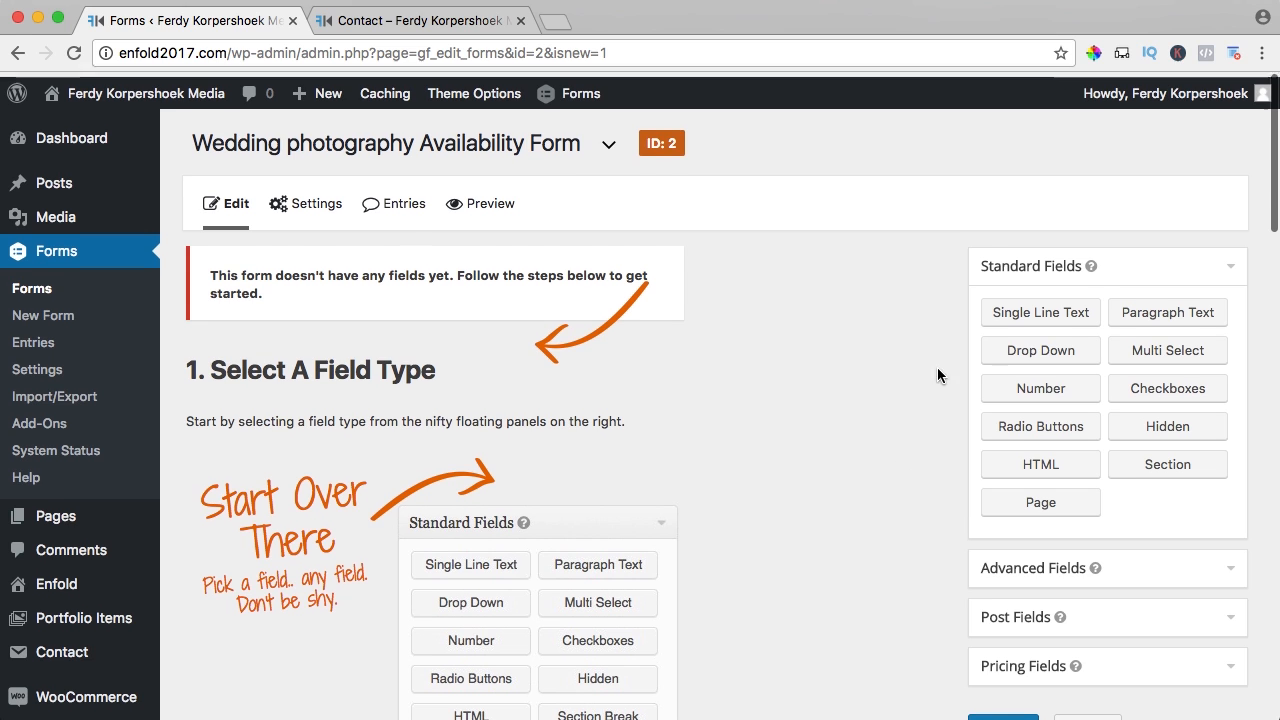
# - Add a Single Line Text field labelled 'Name Bridegroom'
pyautogui.moveTo(1028, 318); pyautogui.dragTo(375, 280)
pyautogui.click(278, 302)
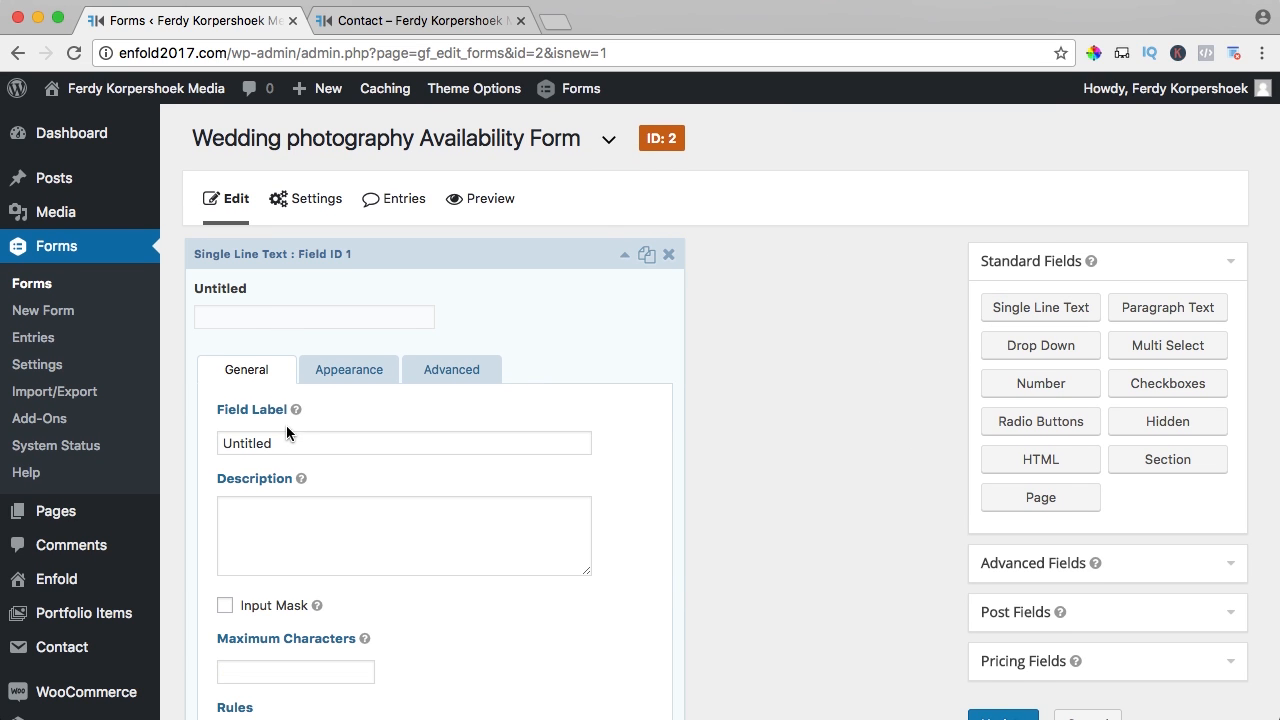
pyautogui.click(289, 443)
pyautogui.doubleClick(289, 443)
pyautogui.write('Name Bri')
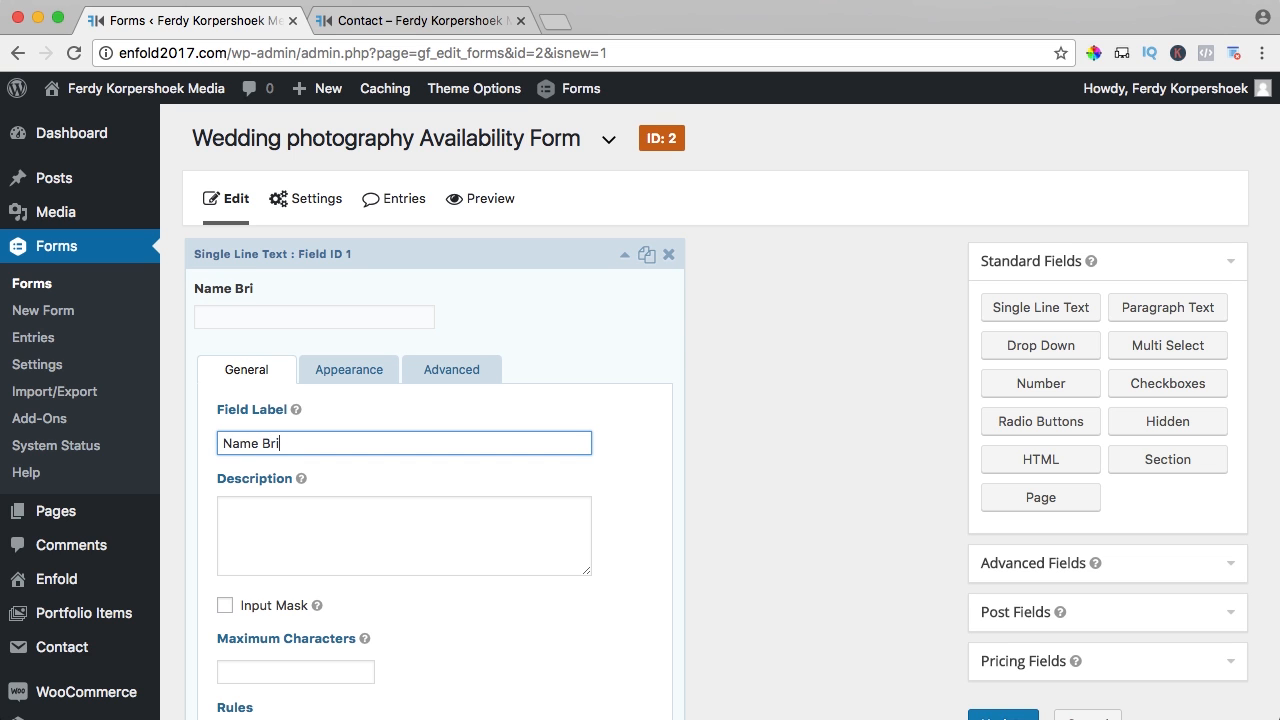
pyautogui.write('degroom')
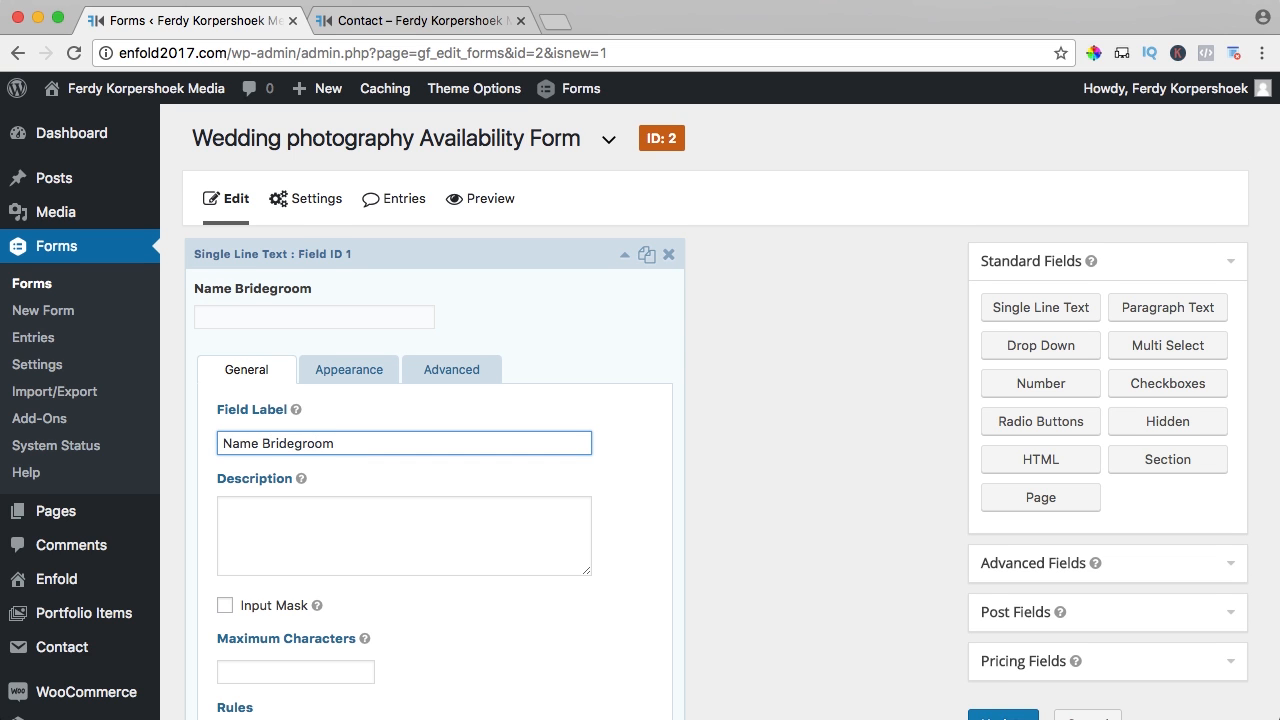
# - Give the Name Bridegroom field the custom CSS class gf_right_half
pyautogui.scroll(-1, 414, 356)
pyautogui.click(366, 368)
pyautogui.scroll(-5, 366, 368)
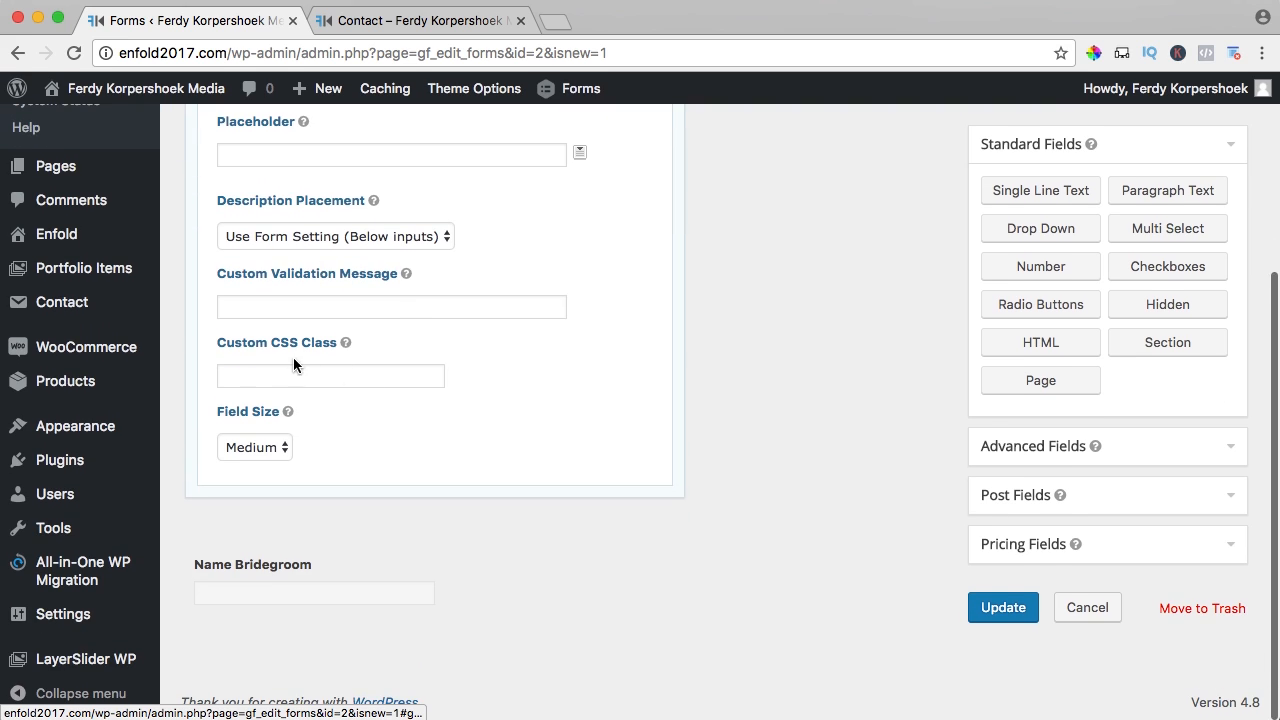
pyautogui.click(281, 371)
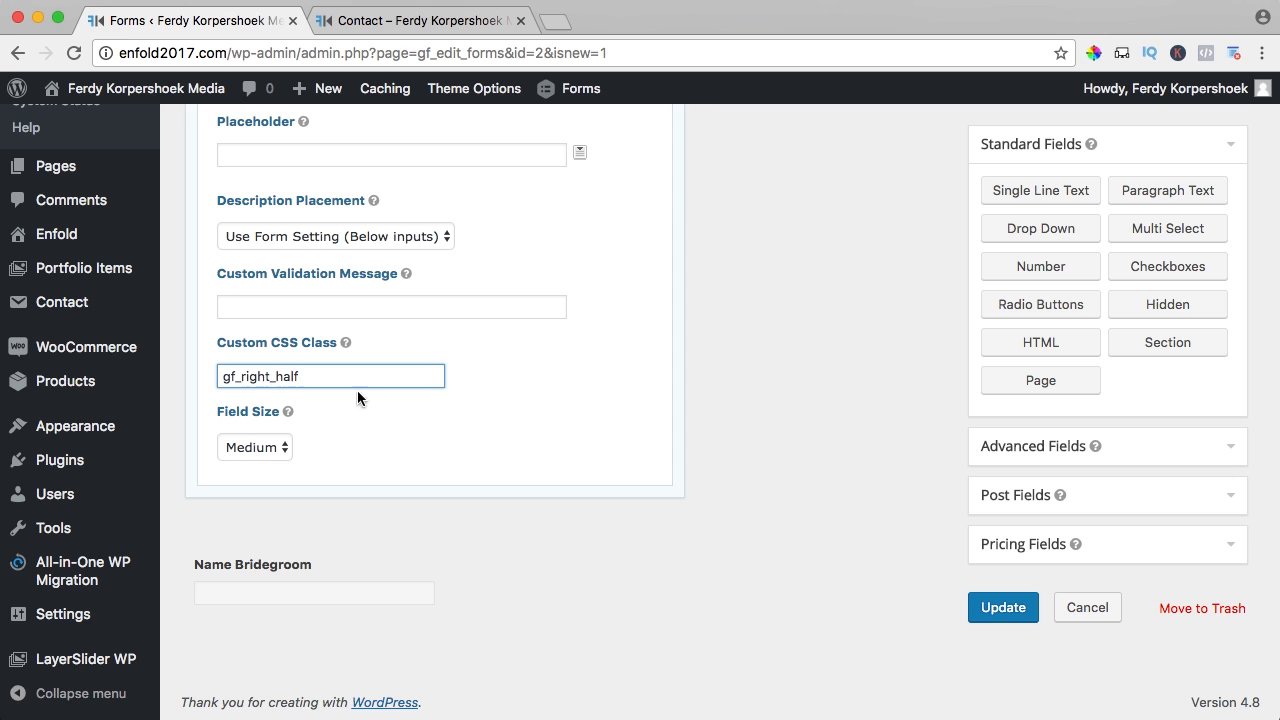
pyautogui.scroll(10, 451, 391)
# - Duplicate the Name Bridegroom field and rename the first copy to 'Name Bride'
pyautogui.click(564, 252)
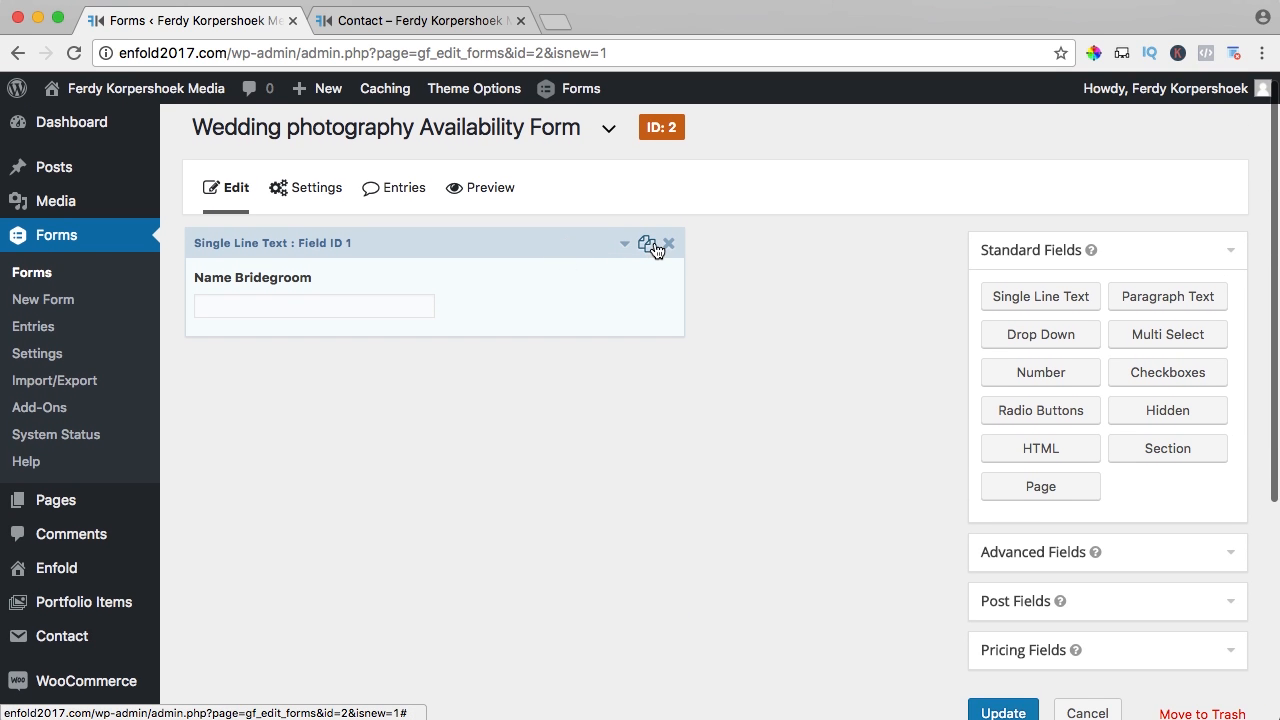
pyautogui.click(500, 331)
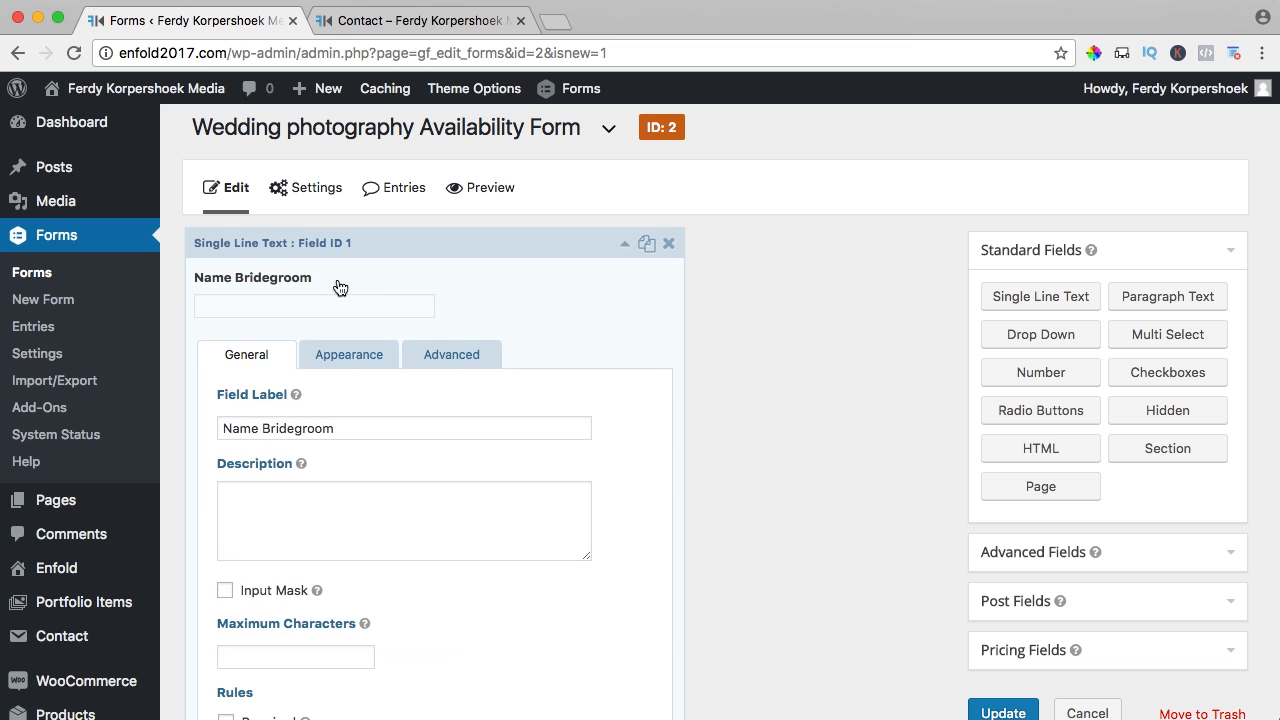
pyautogui.moveTo(294, 428); pyautogui.dragTo(391, 432)
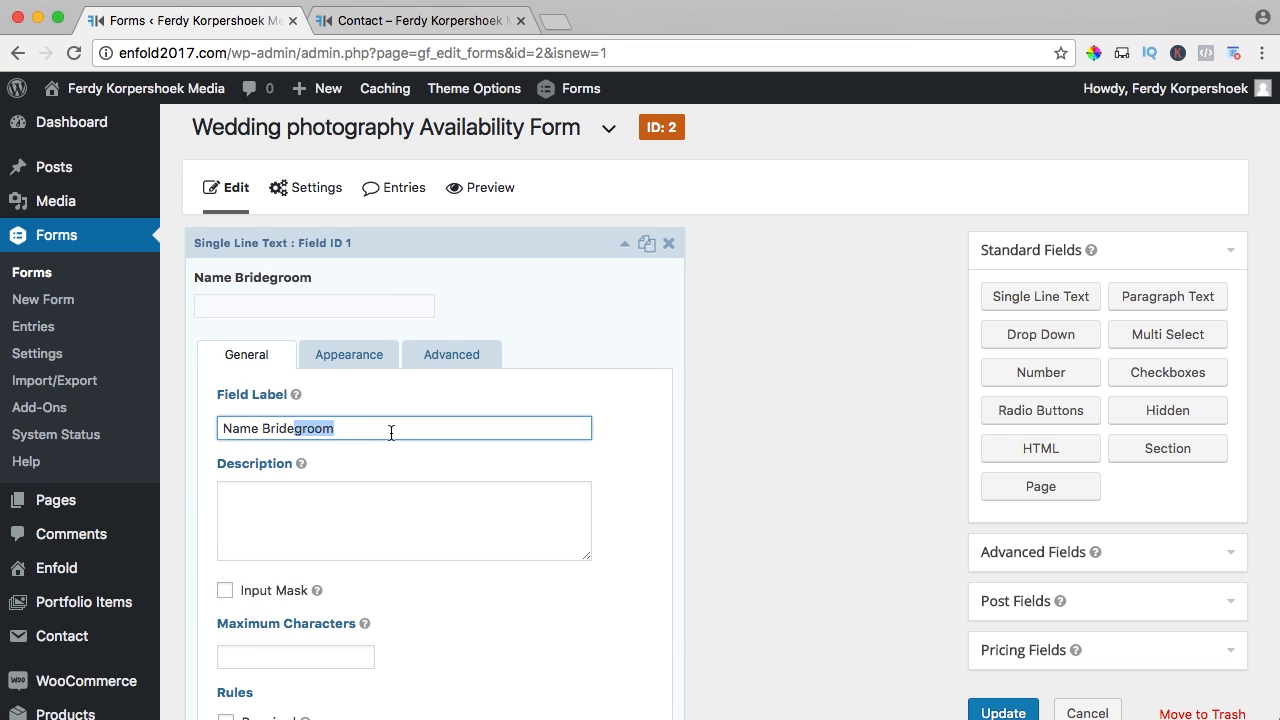
pyautogui.press('BackSpace')
pyautogui.scroll(-2, 608, 400)
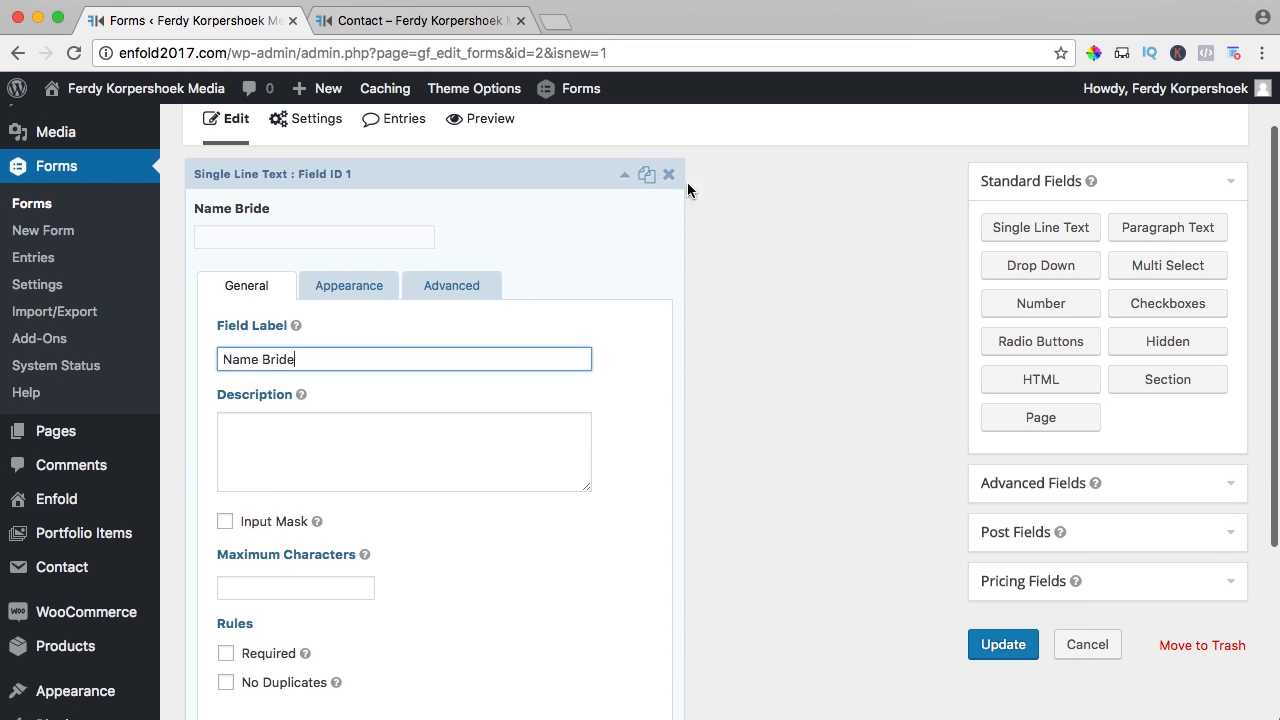
pyautogui.click(623, 175)
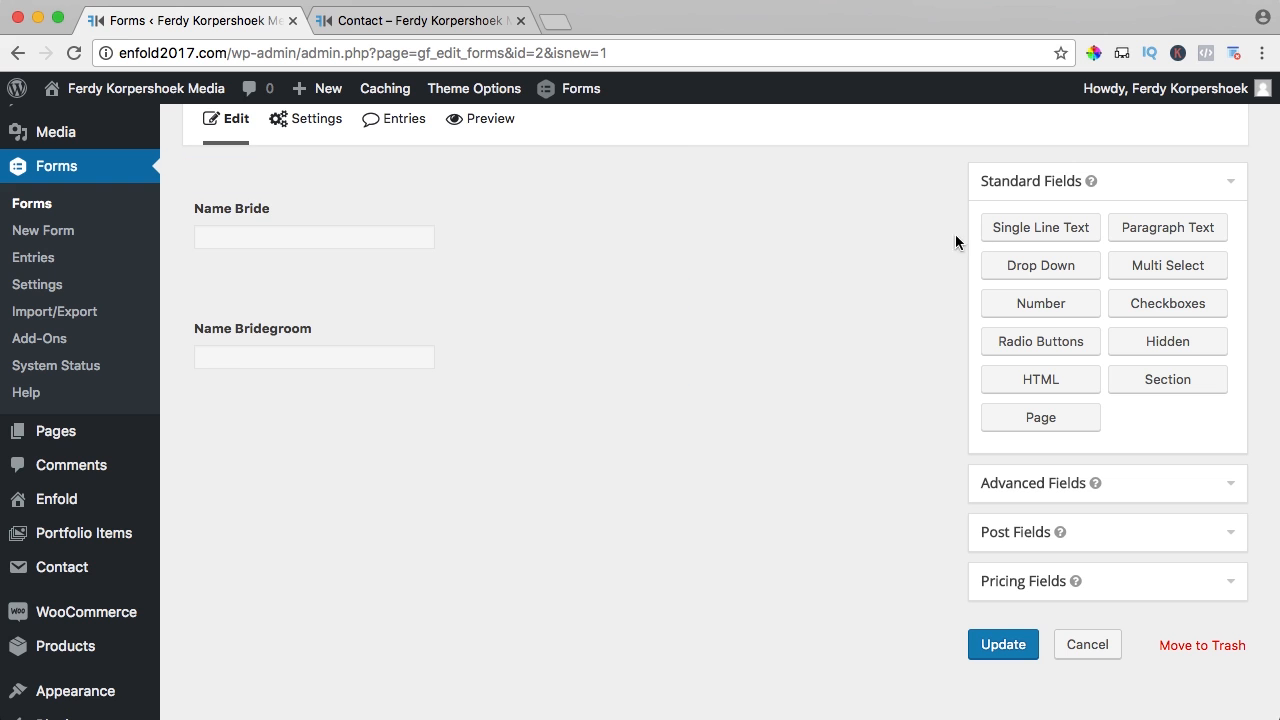
# - Check the Name Bridegroom field's appearance settings
pyautogui.click(379, 334)
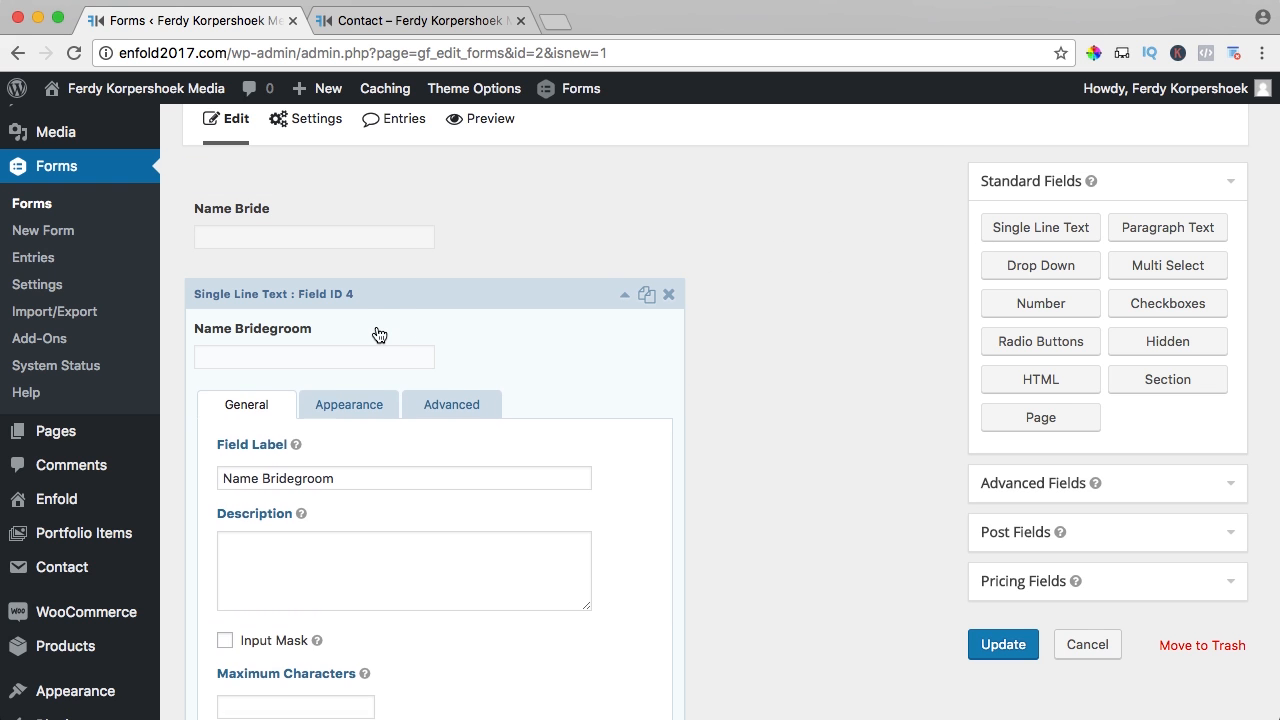
pyautogui.click(351, 403)
pyautogui.scroll(-3, 363, 414)
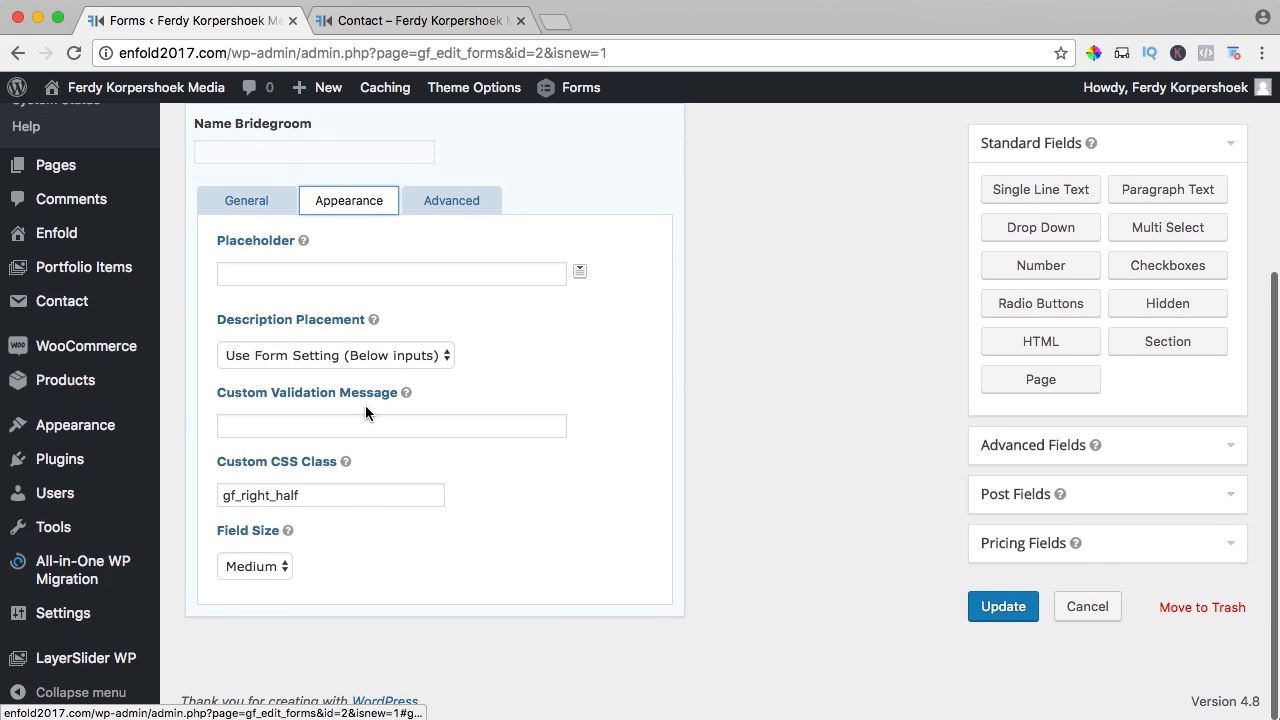
pyautogui.scroll(4, 367, 361)
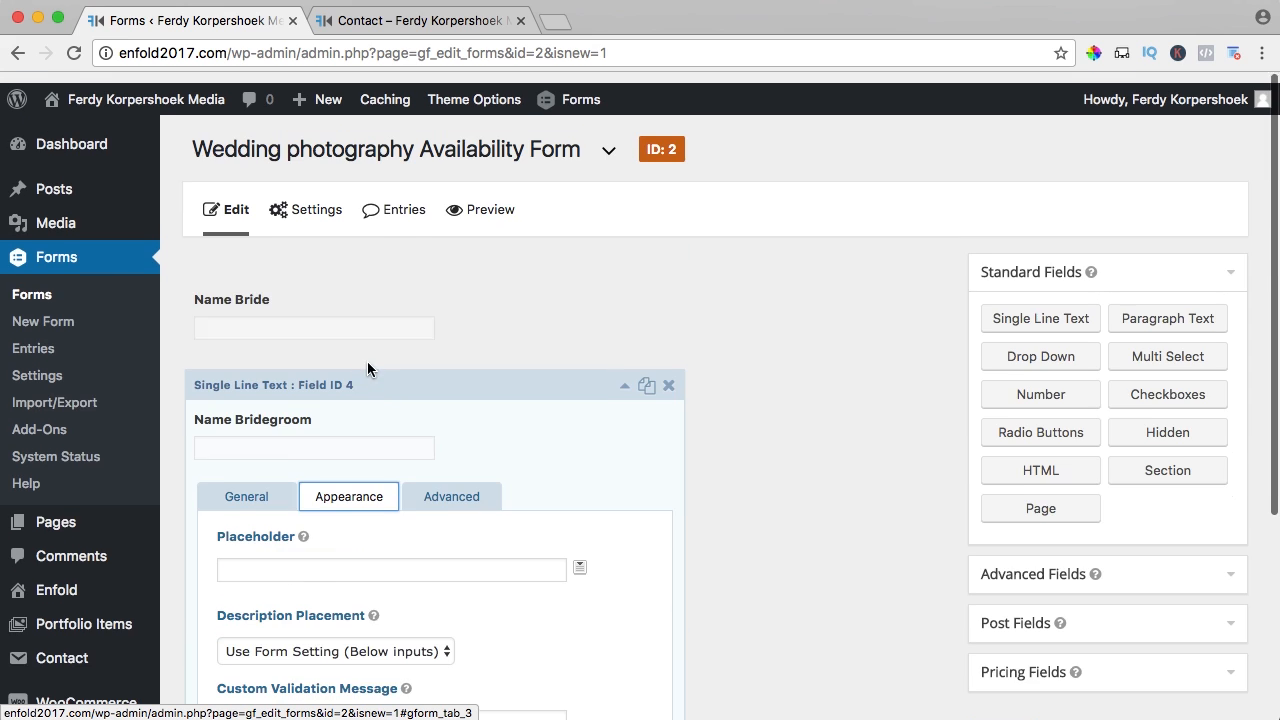
# - Change Name Bride's CSS class to gf_left_half and save the form
pyautogui.click(420, 294)
pyautogui.scroll(-1, 330, 380)
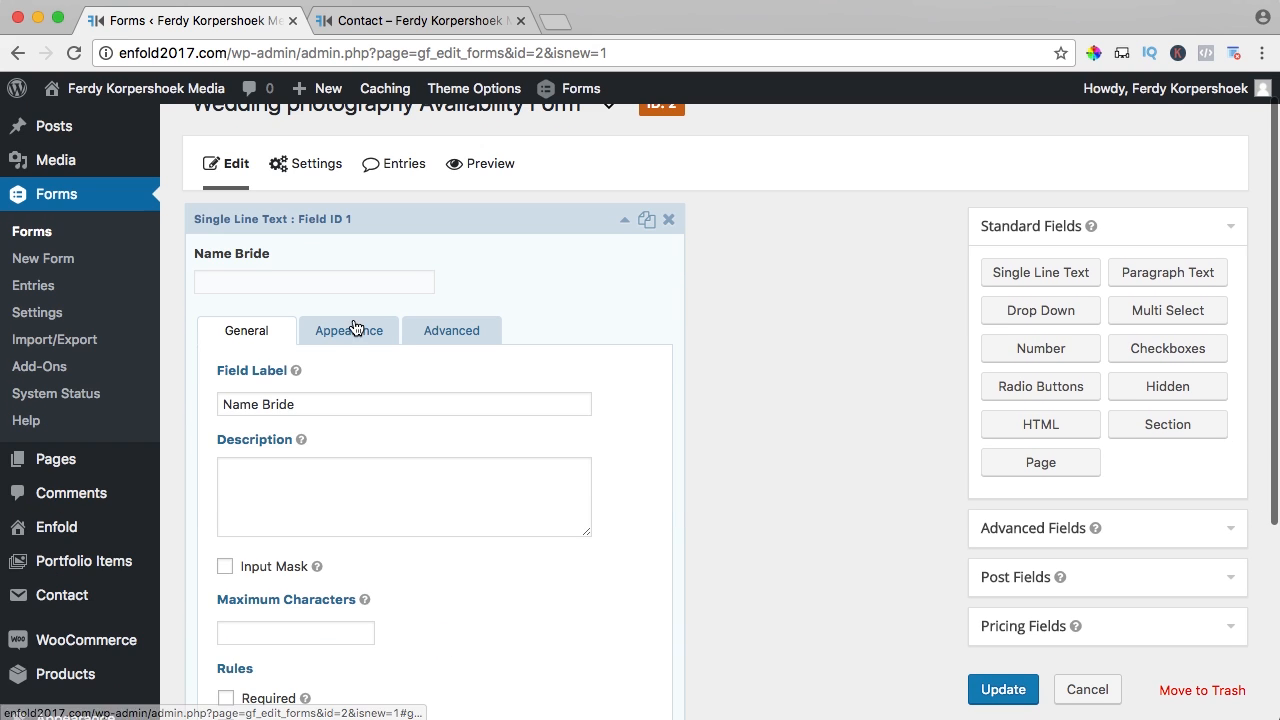
pyautogui.click(333, 330)
pyautogui.scroll(-4, 331, 383)
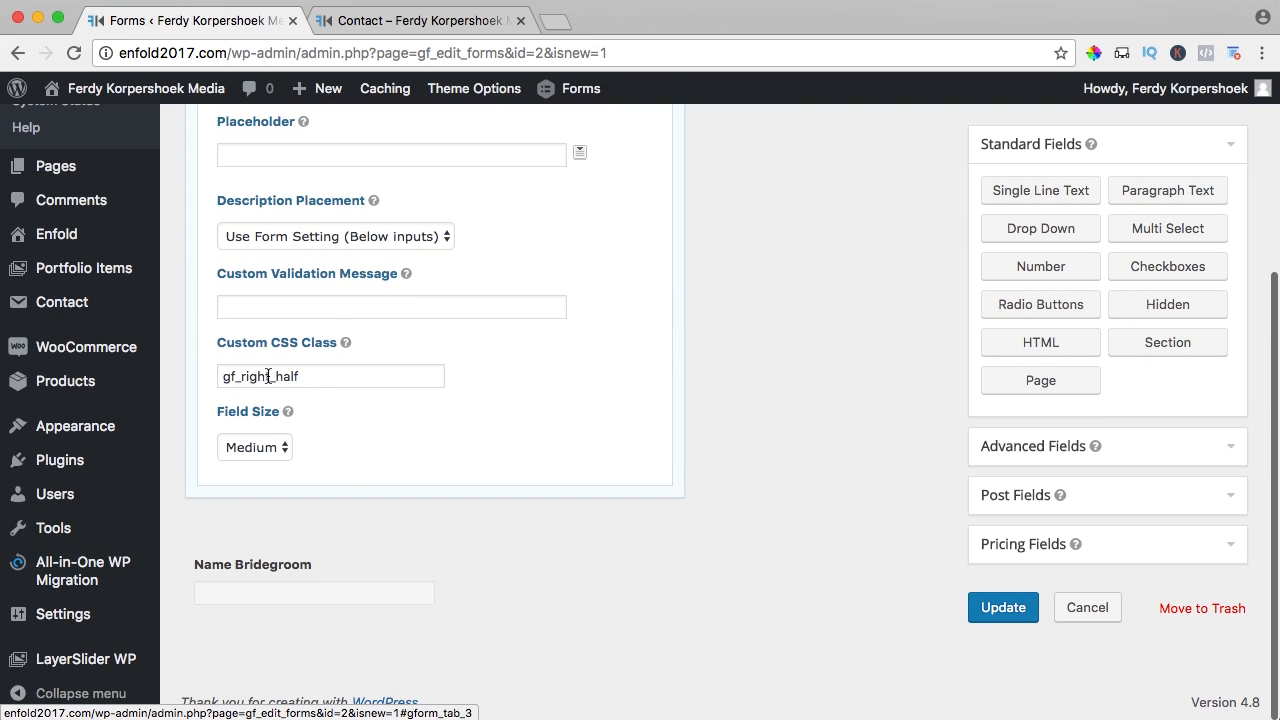
pyautogui.moveTo(271, 376); pyautogui.dragTo(241, 379)
pyautogui.write('left')
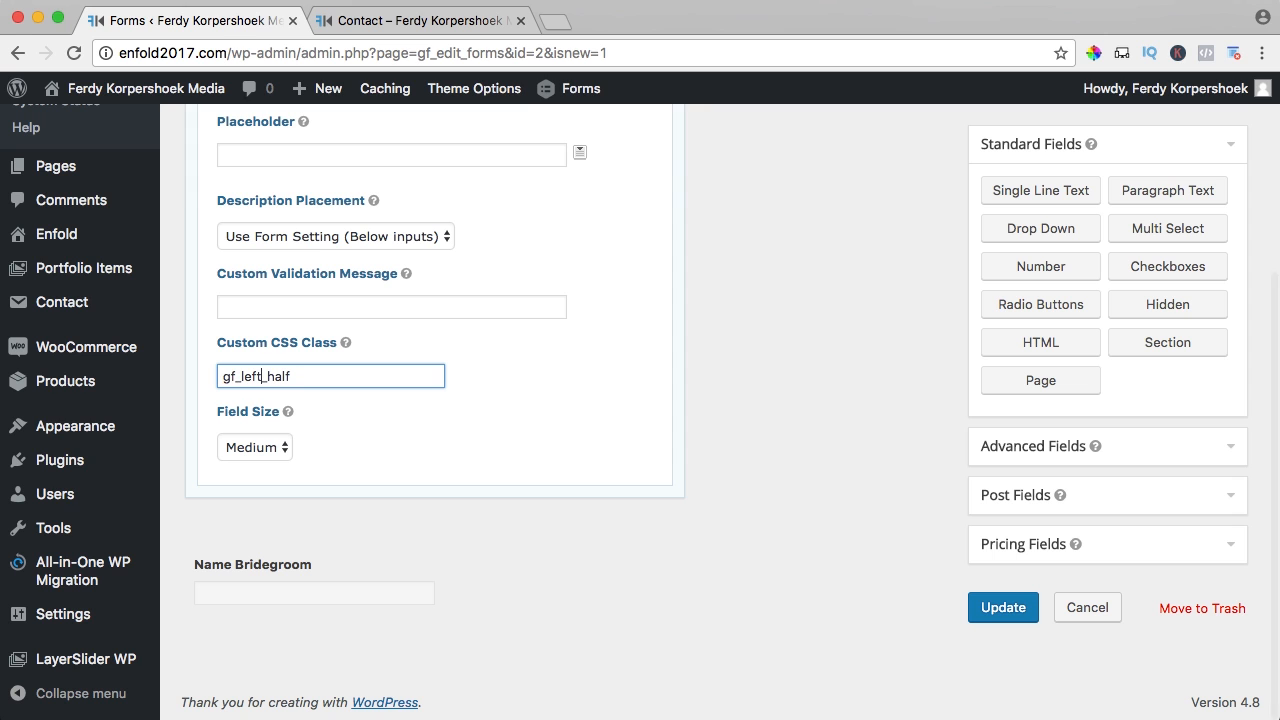
pyautogui.click(988, 612)
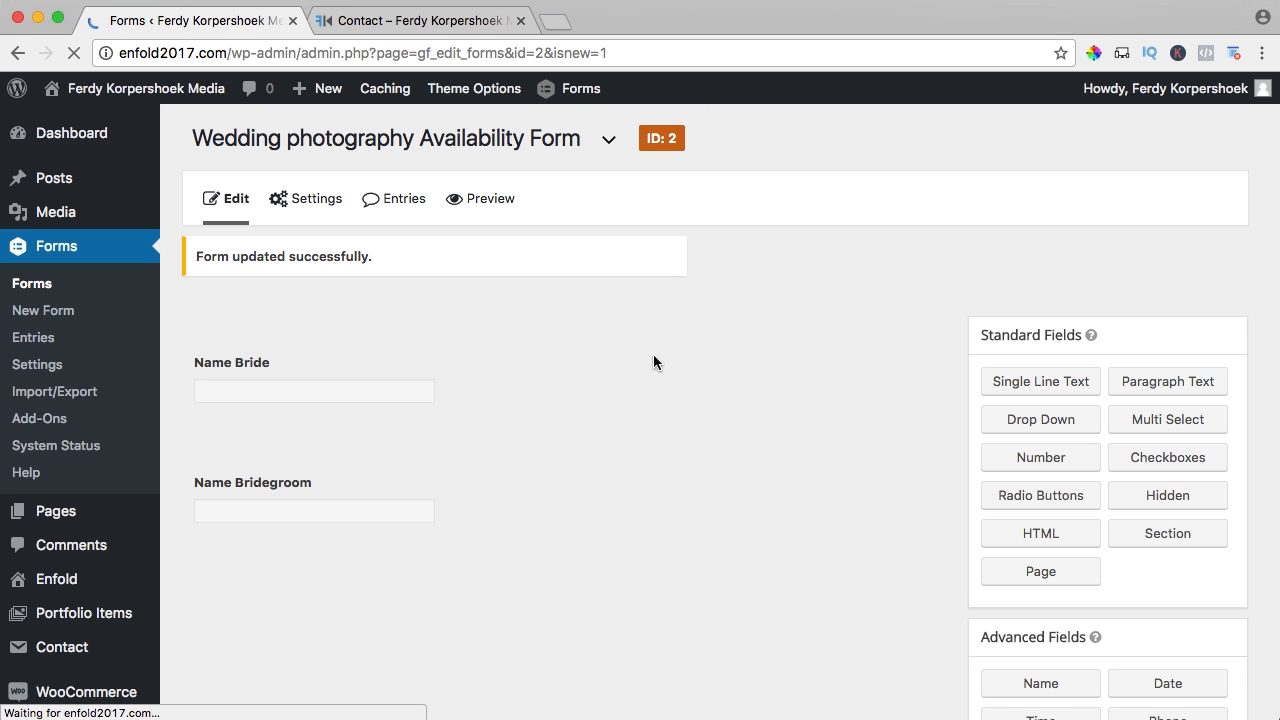
# - Preview the form and close the preview
pyautogui.click(492, 210)
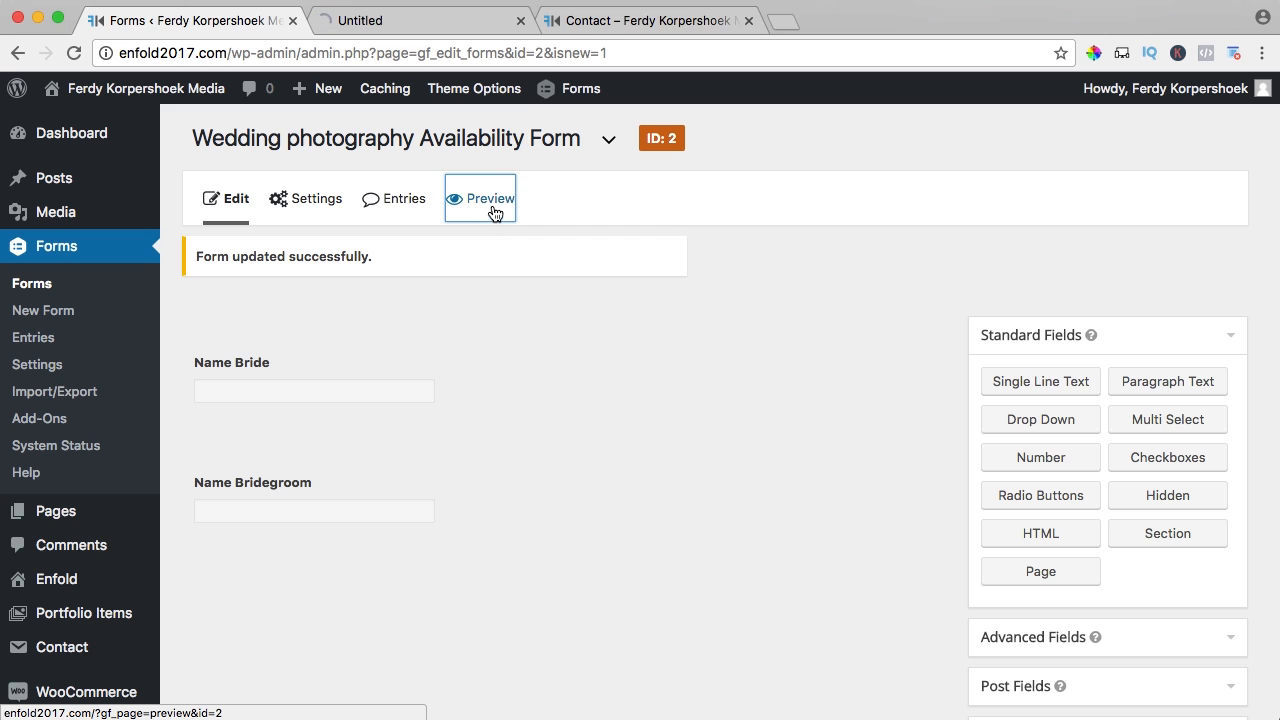
pyautogui.click(437, 21)
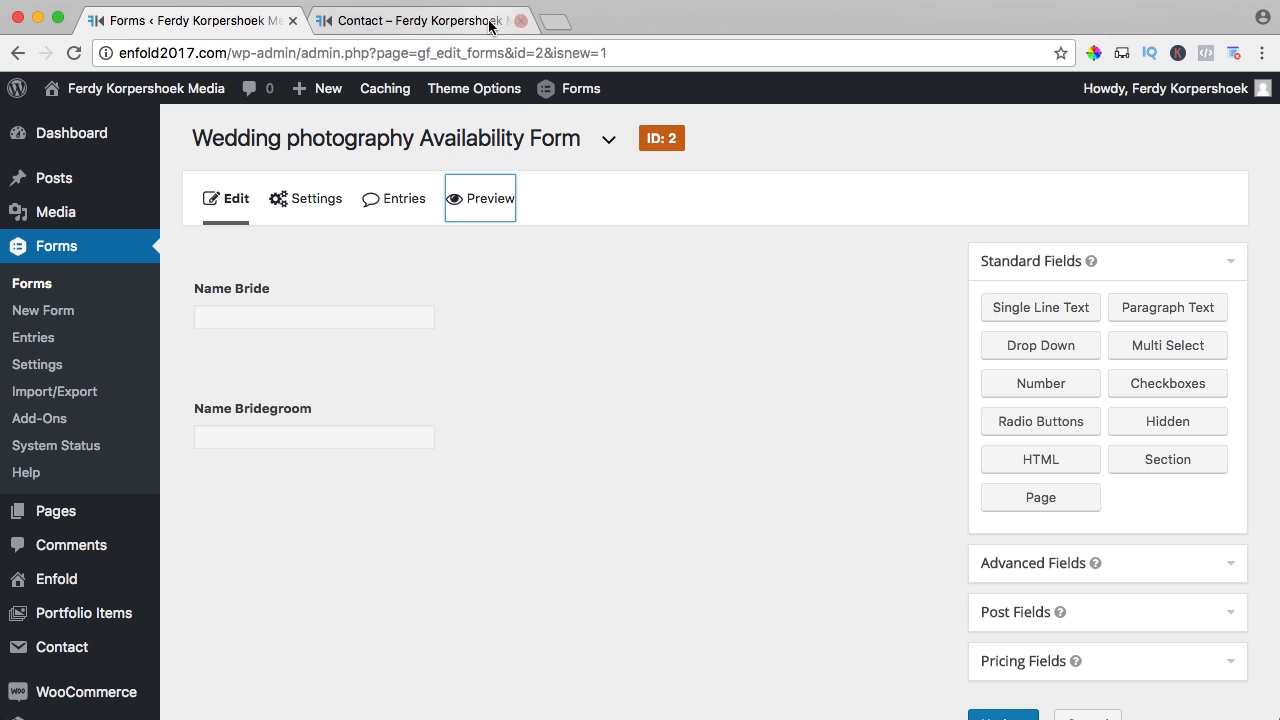
pyautogui.click(520, 20)
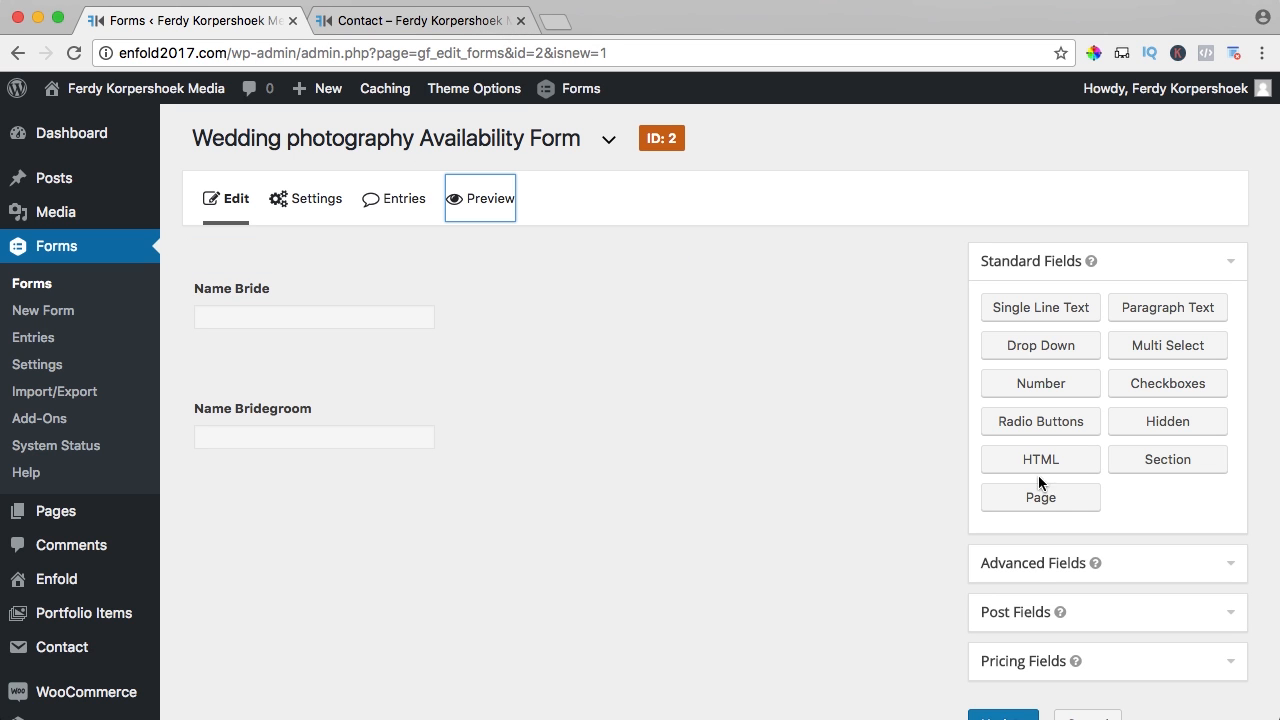
# - Add a Phone field below Name Bridegroom labelled 'Number where I can call you'
pyautogui.click(1025, 566)
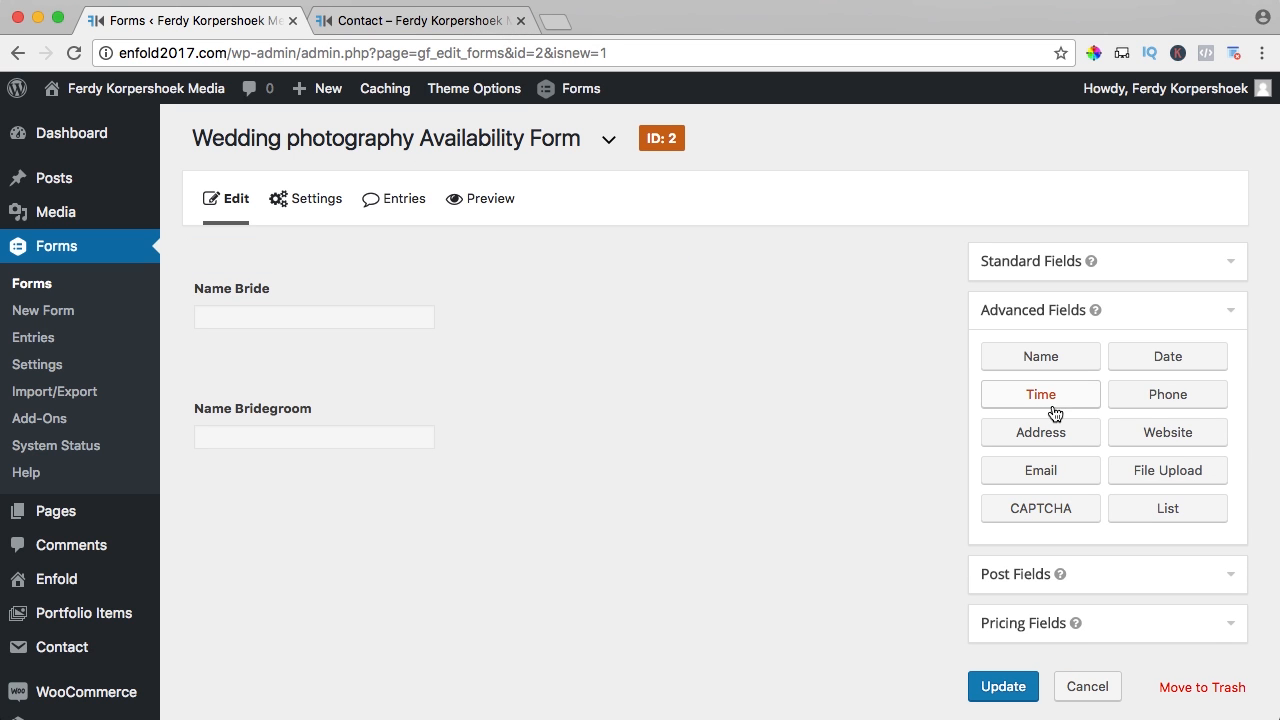
pyautogui.moveTo(1146, 402); pyautogui.dragTo(325, 491)
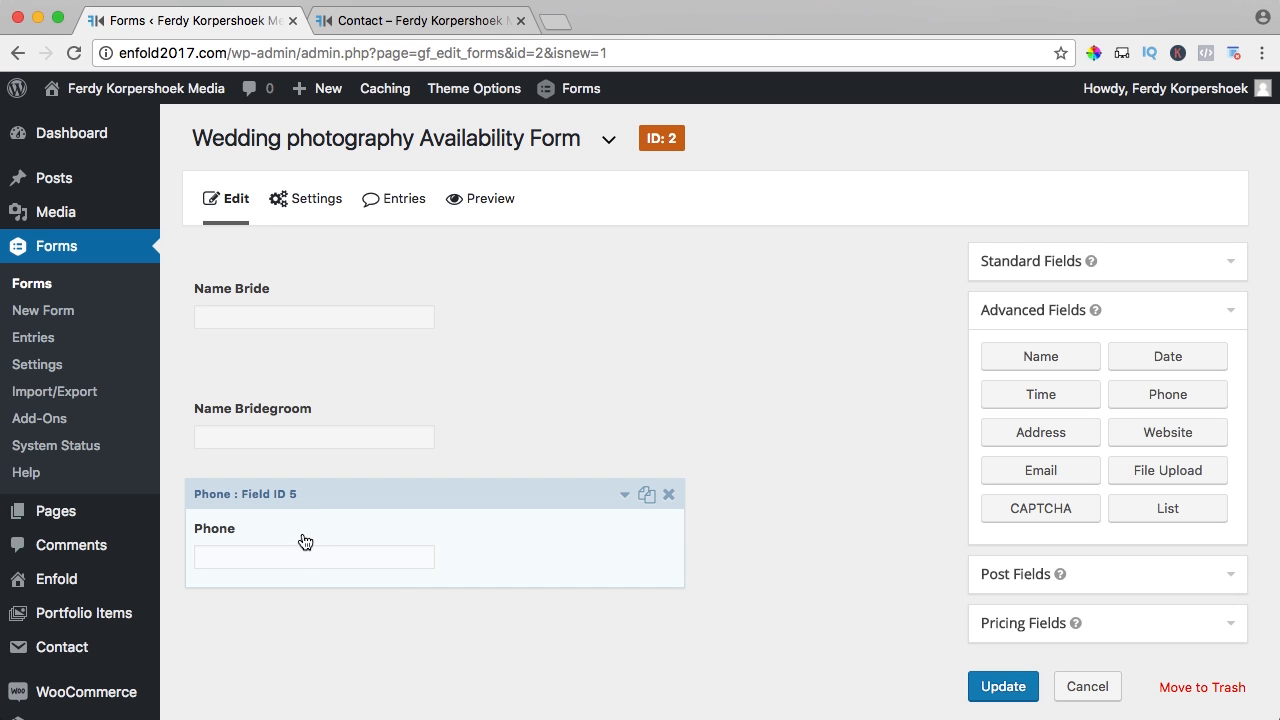
pyautogui.click(296, 544)
pyautogui.scroll(-3, 305, 543)
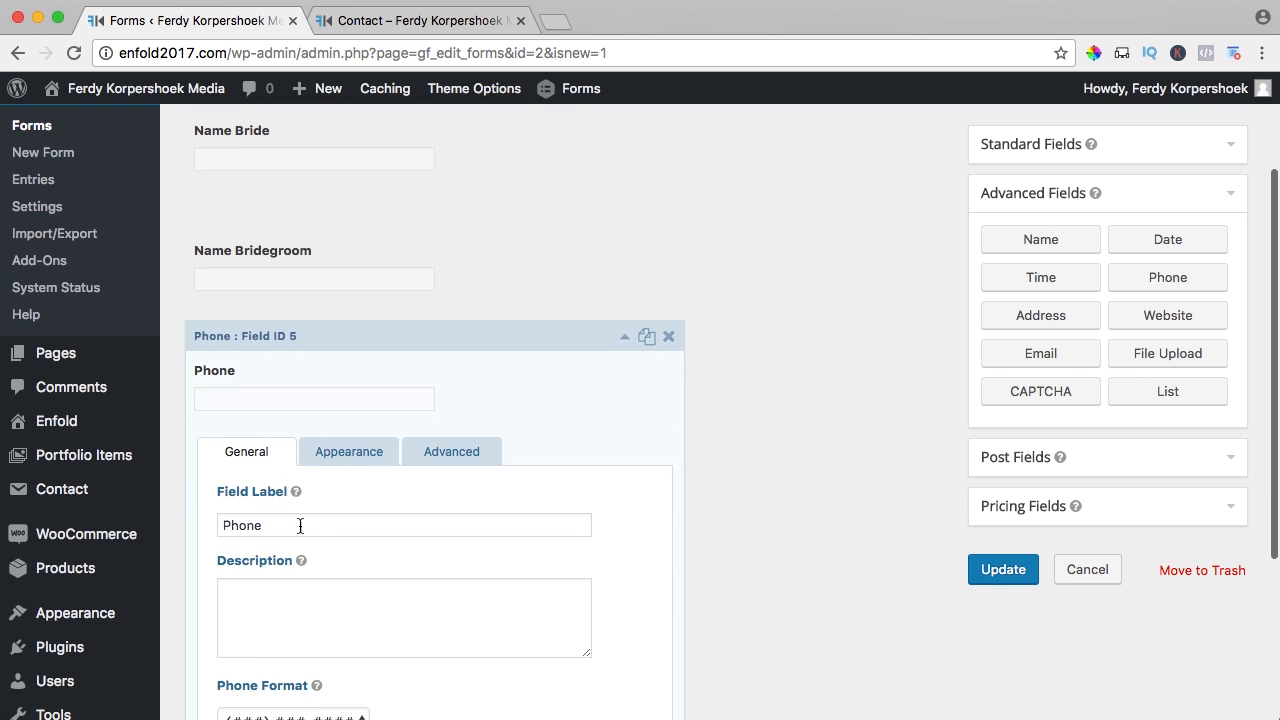
pyautogui.click(300, 523)
pyautogui.doubleClick(289, 525)
pyautogui.write('Num')
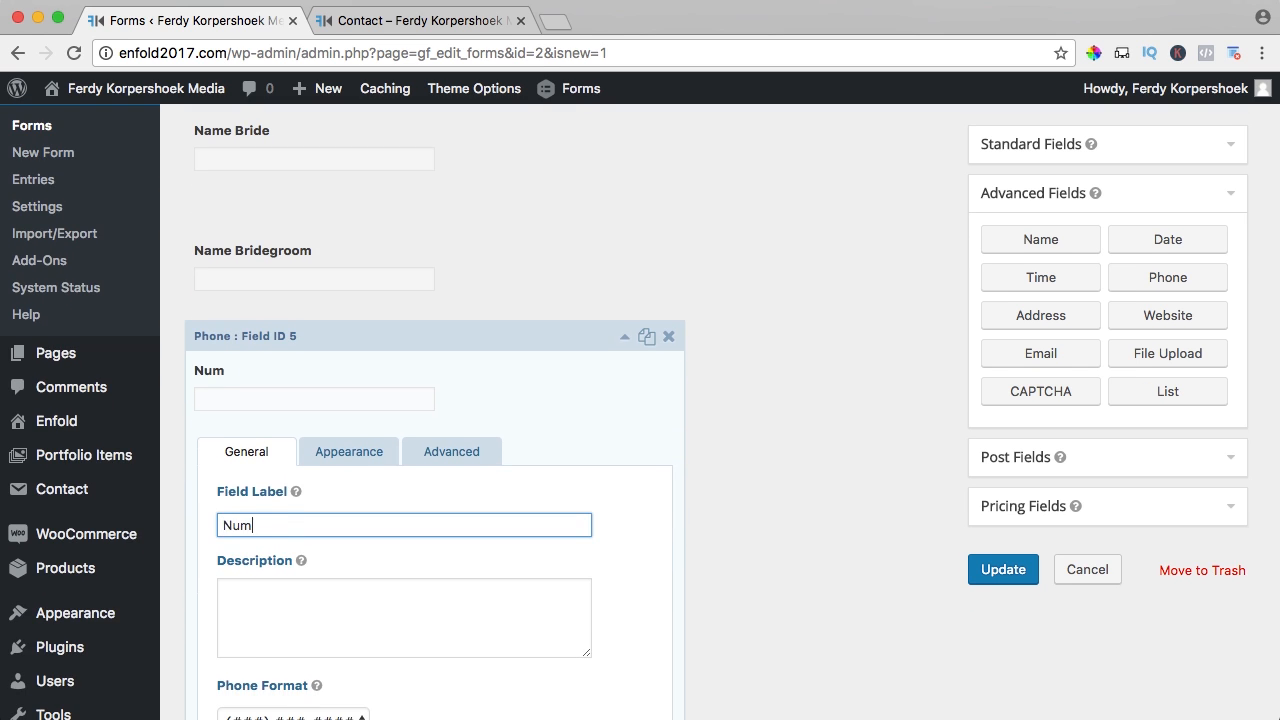
pyautogui.write('bert where I c')
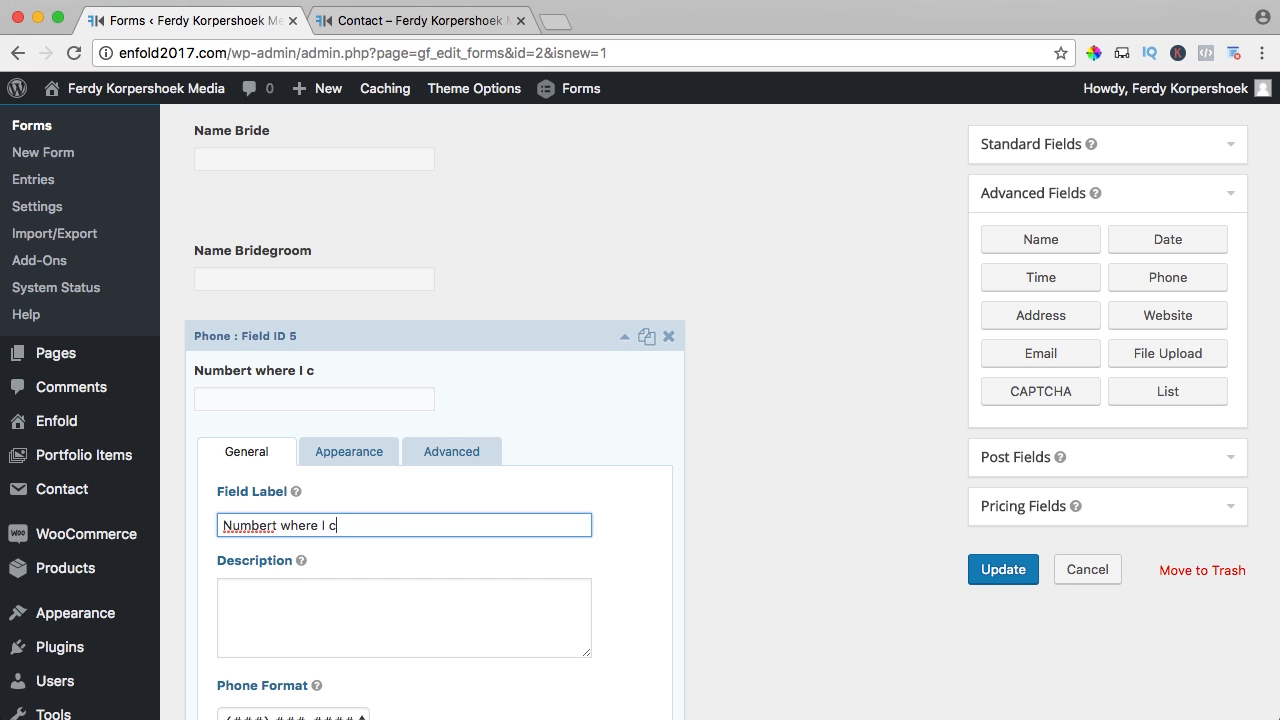
pyautogui.write('an call you')
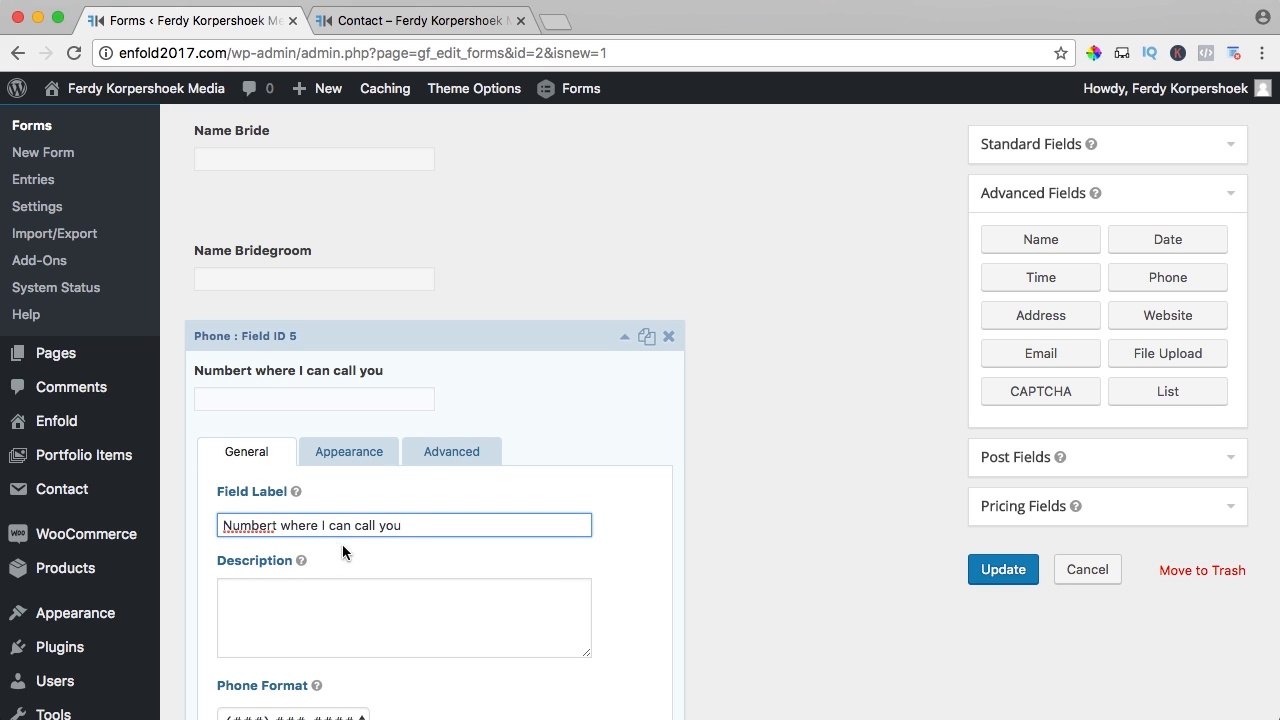
pyautogui.click(277, 525)
pyautogui.press('BackSpace')
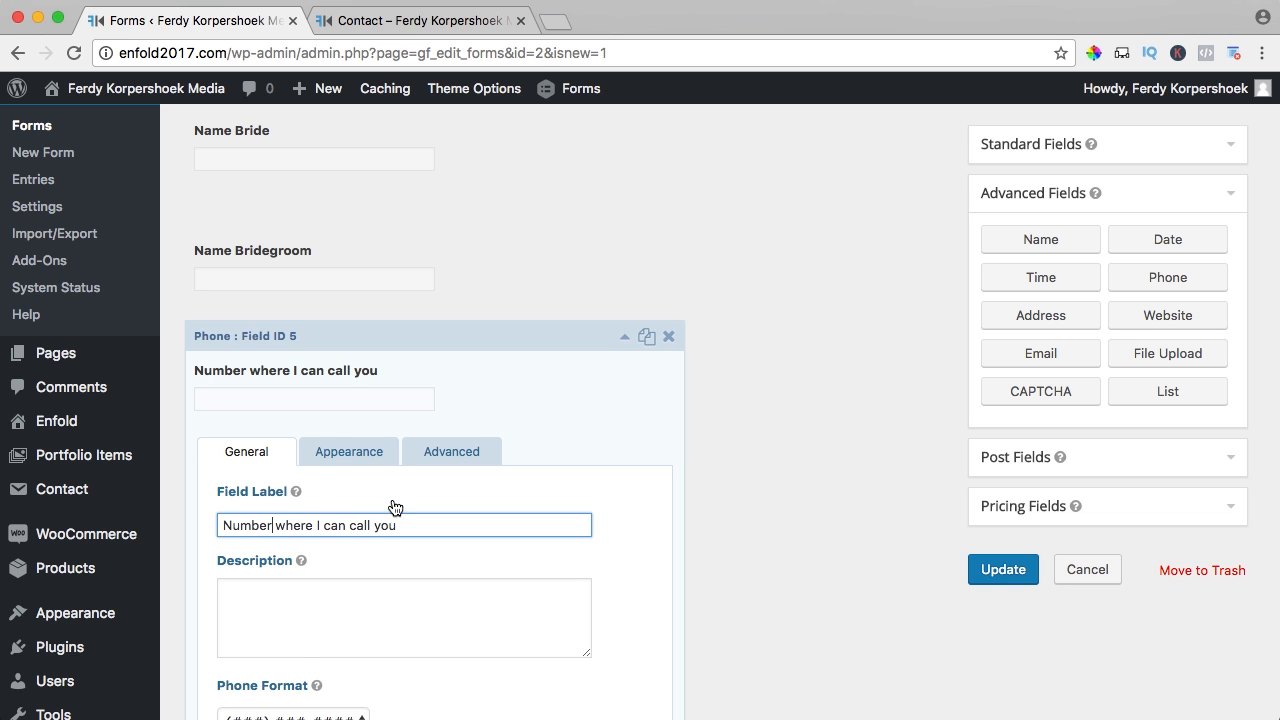
# - Make the phone number field required
pyautogui.scroll(-5, 395, 507)
pyautogui.click(226, 571)
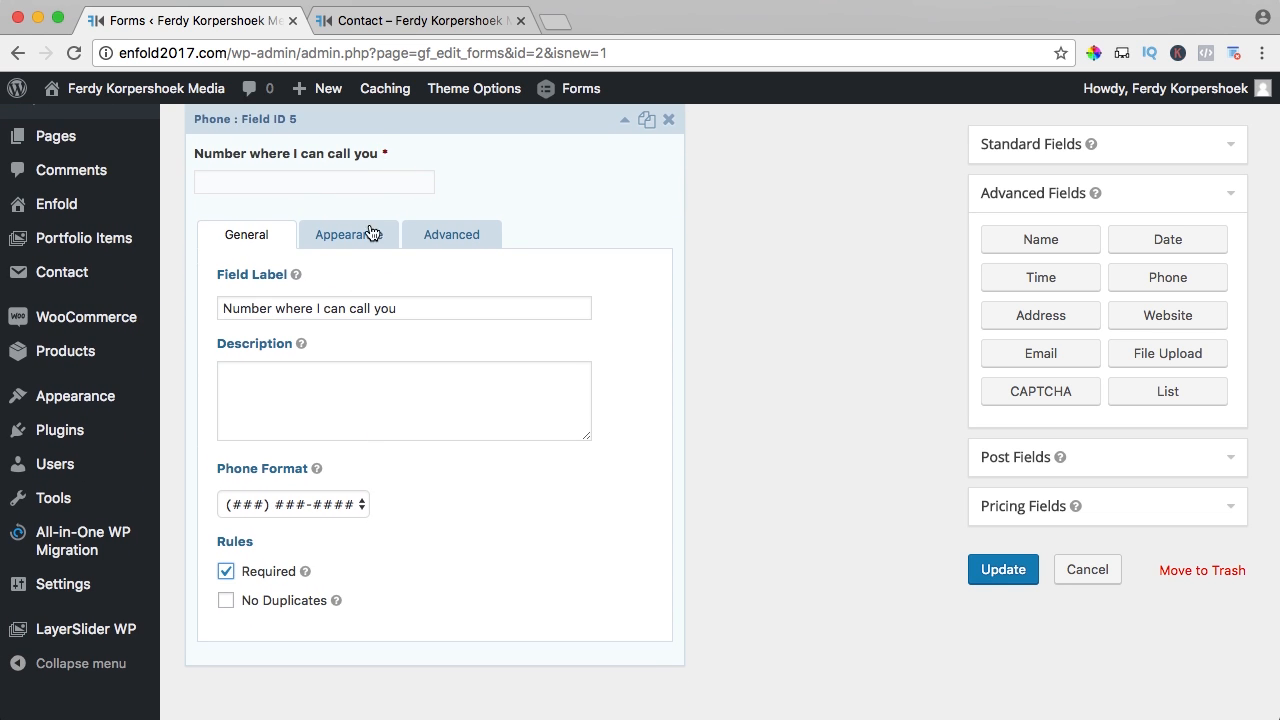
pyautogui.scroll(3, 376, 200)
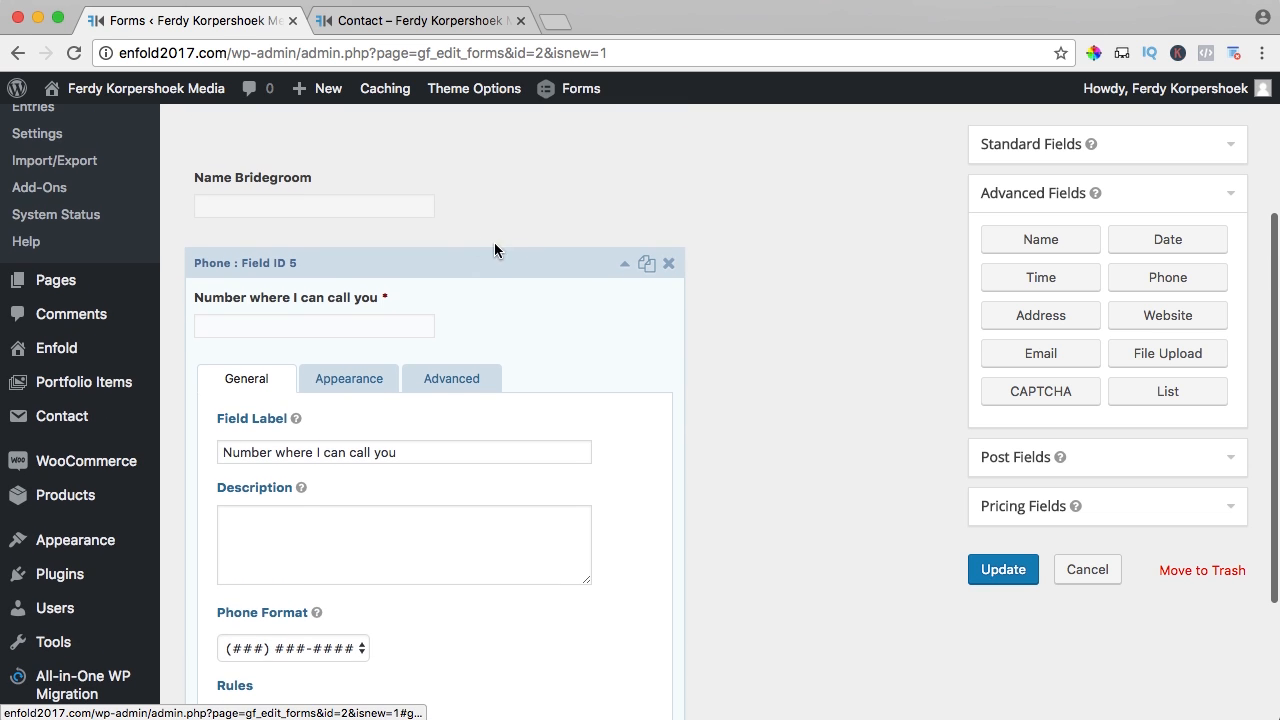
pyautogui.click(626, 266)
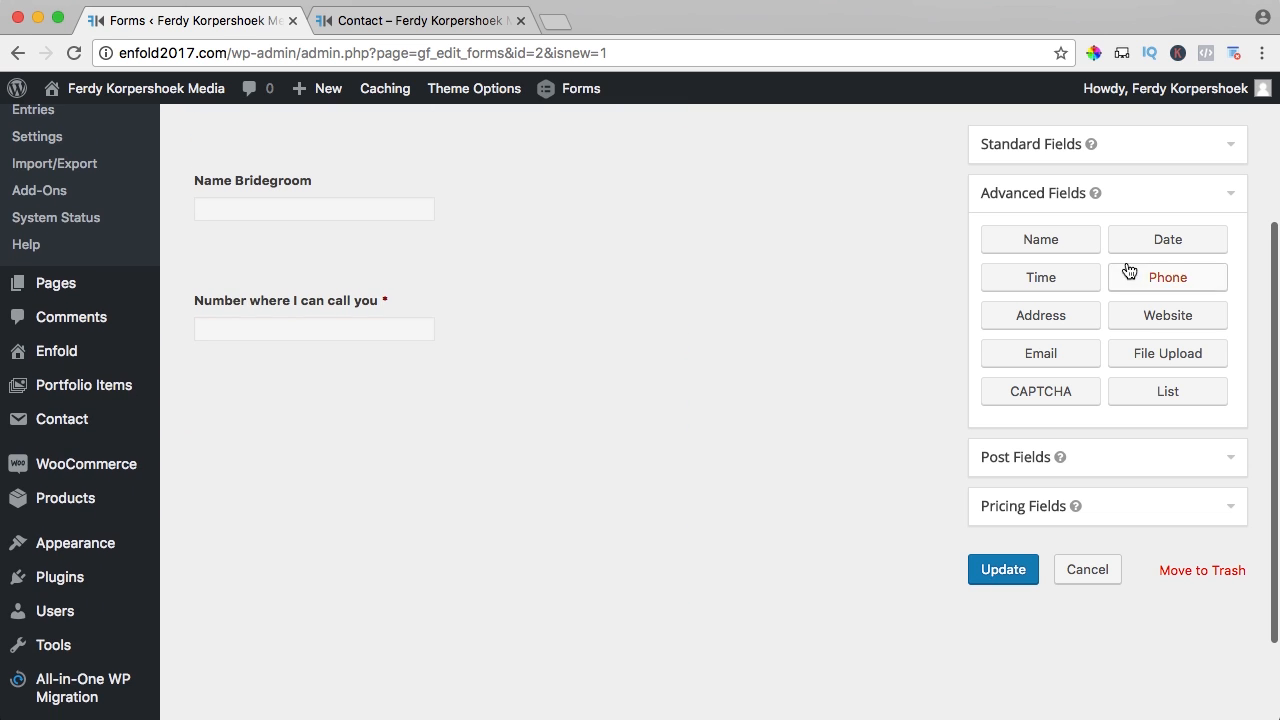
# - Add a required Date field labelled 'Wedding date' below the phone field
pyautogui.moveTo(1168, 240); pyautogui.dragTo(336, 395)
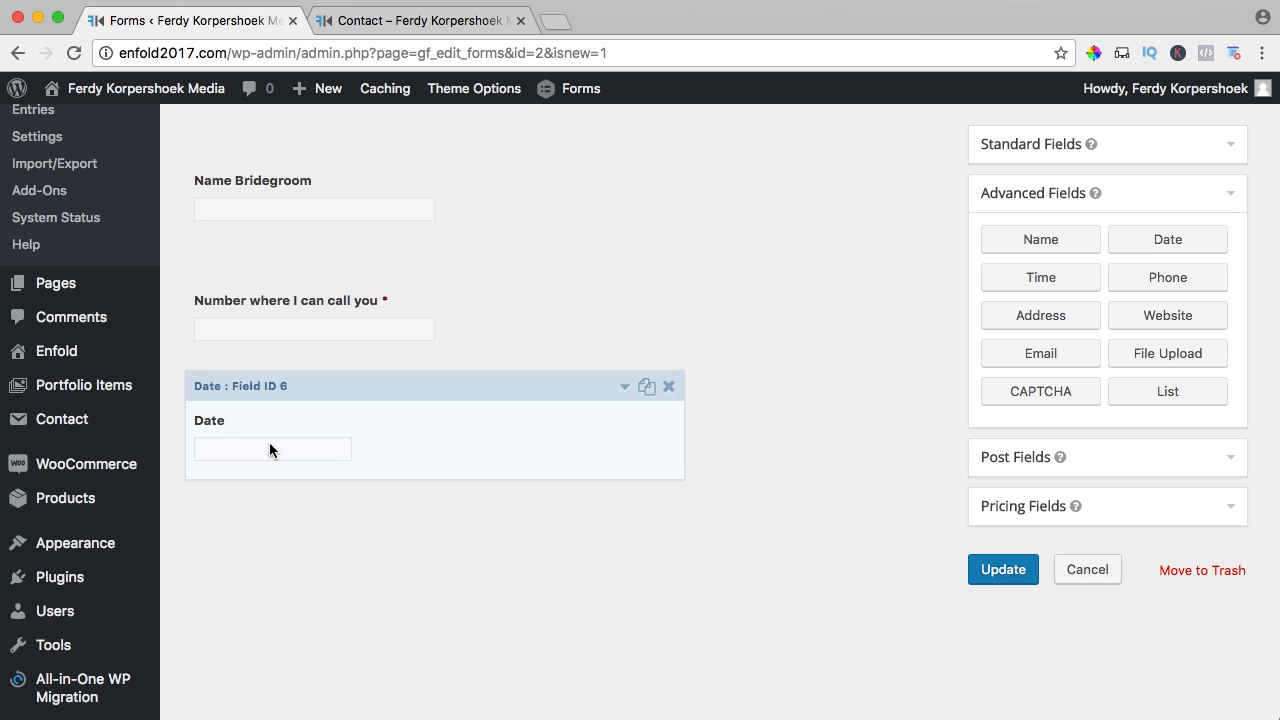
pyautogui.click(346, 432)
pyautogui.click(268, 566)
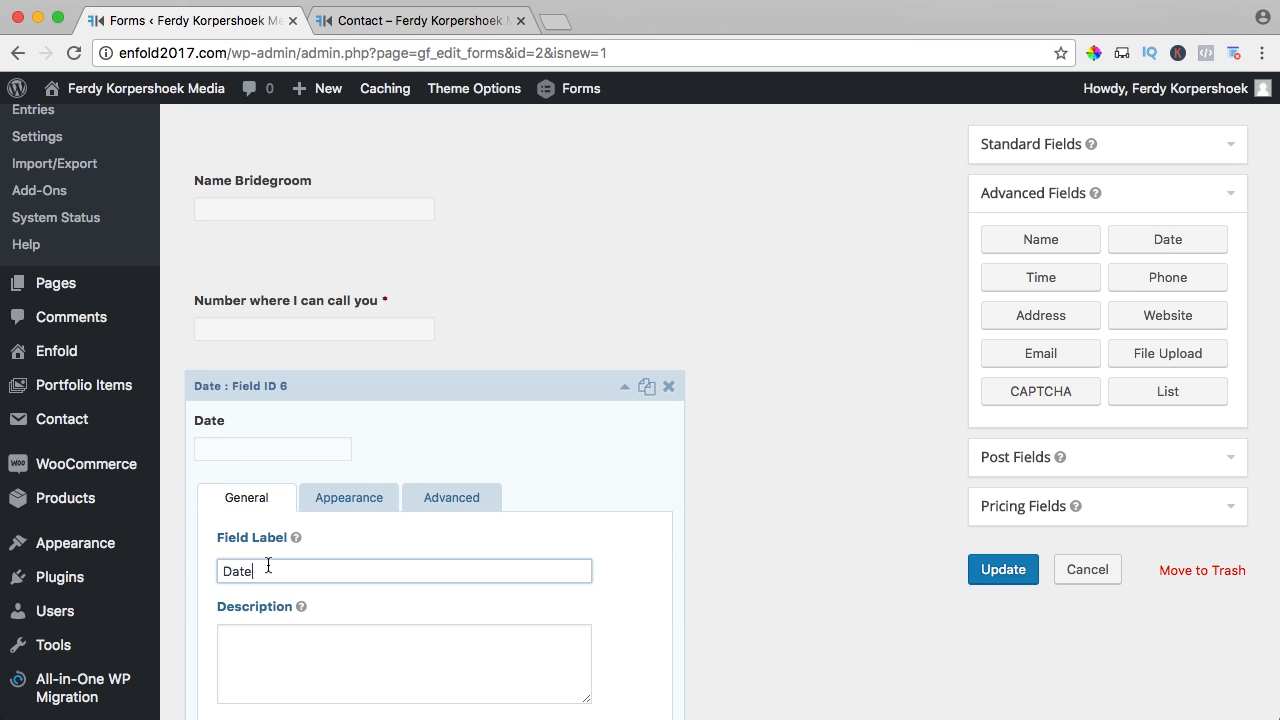
pyautogui.doubleClick(268, 566)
pyautogui.write('Wedding date')
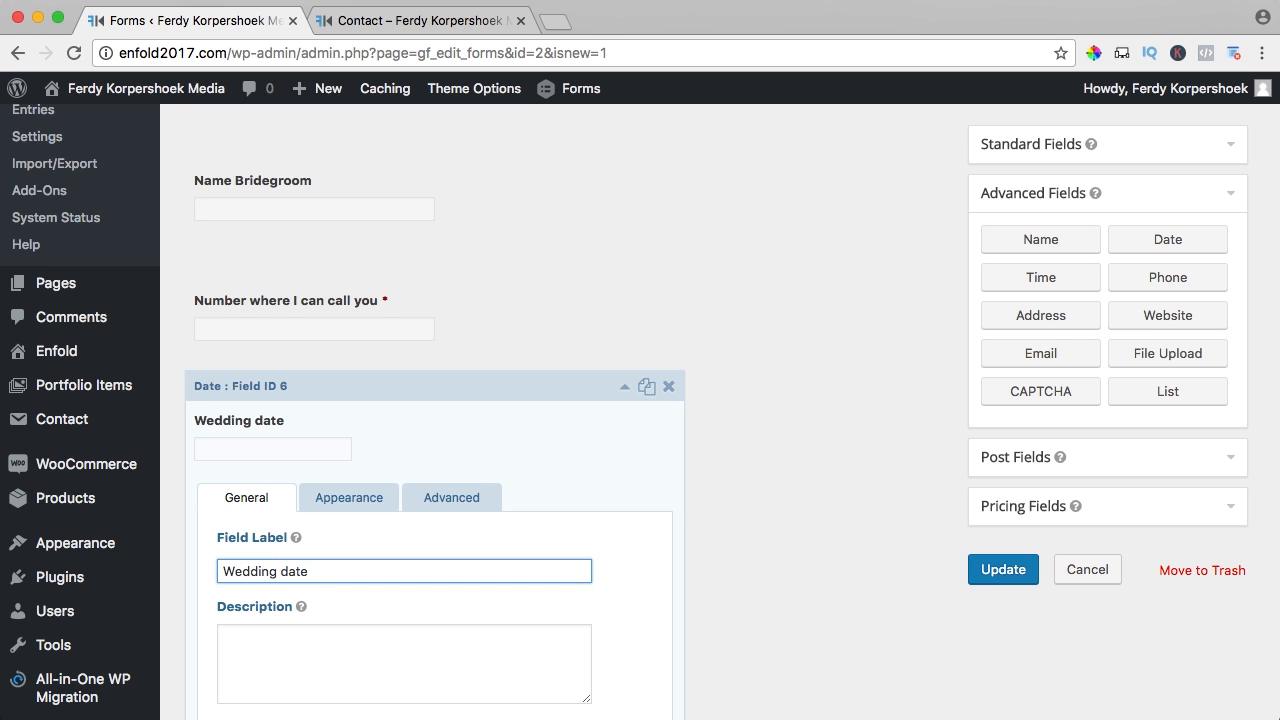
pyautogui.scroll(-8, 260, 580)
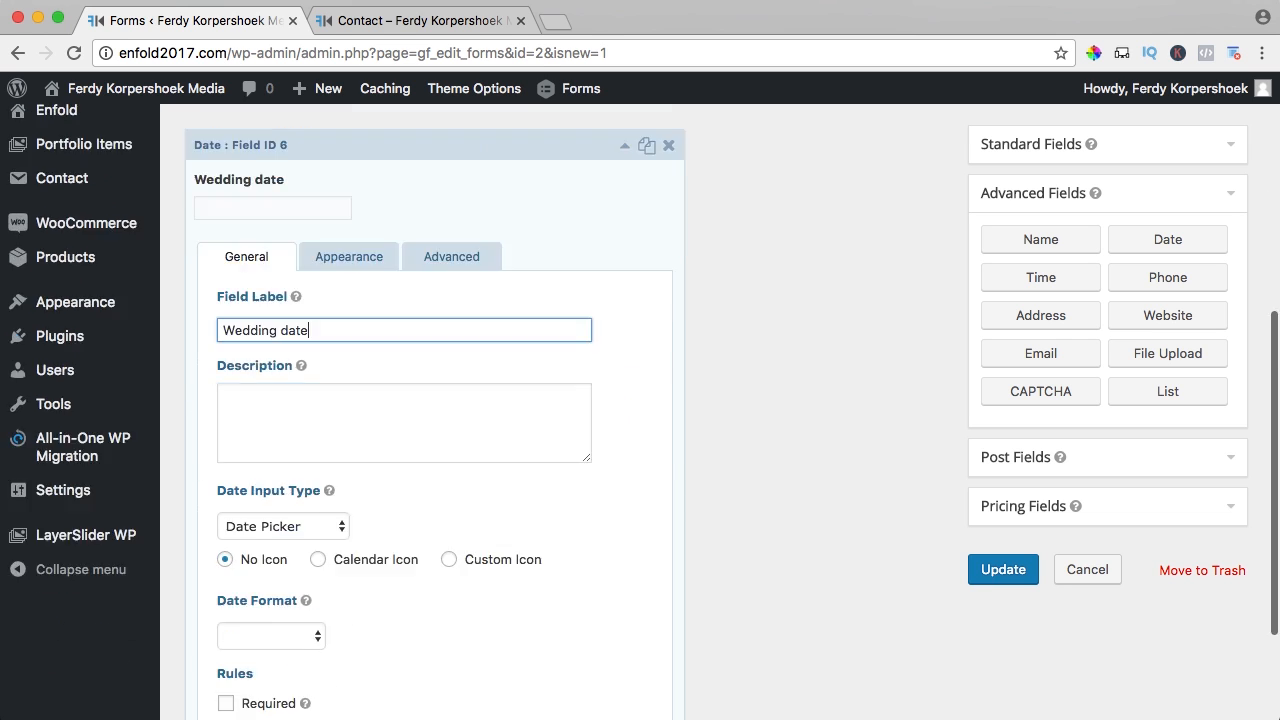
pyautogui.click(226, 568)
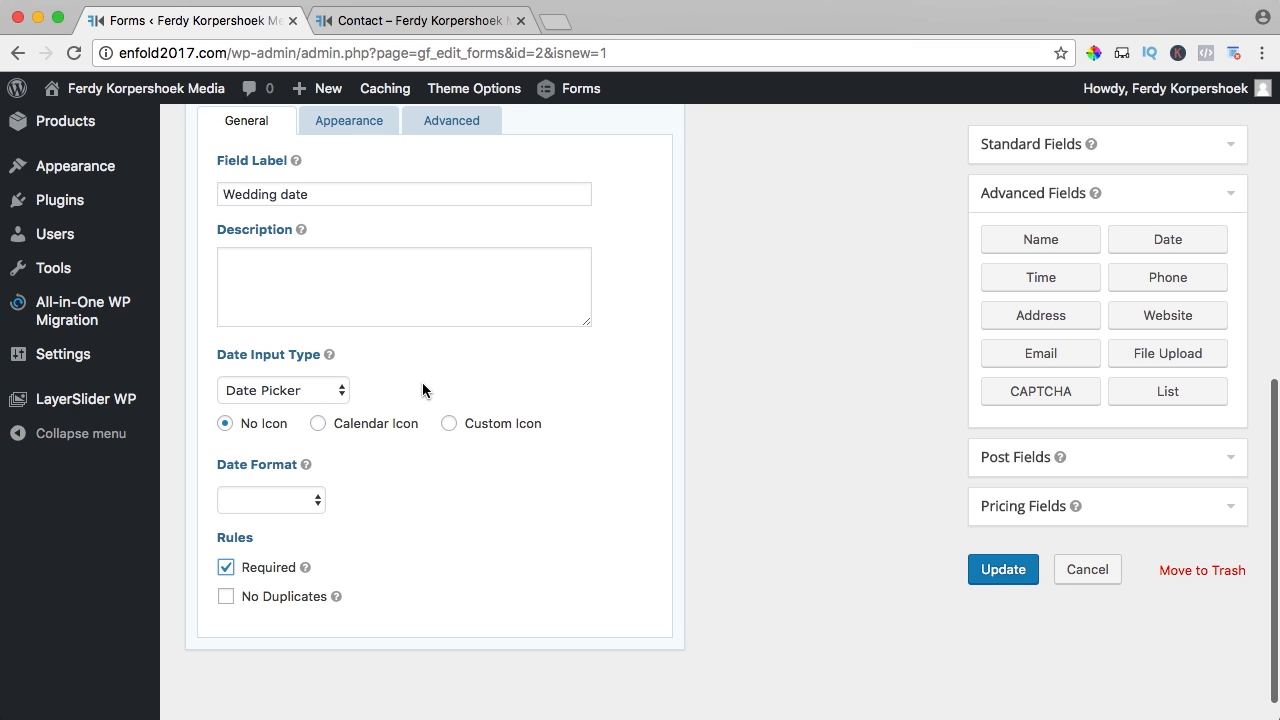
# - Set Wedding date to Date Picker with Calendar Icon and mm/dd/yyyy format, then save
pyautogui.click(266, 390)
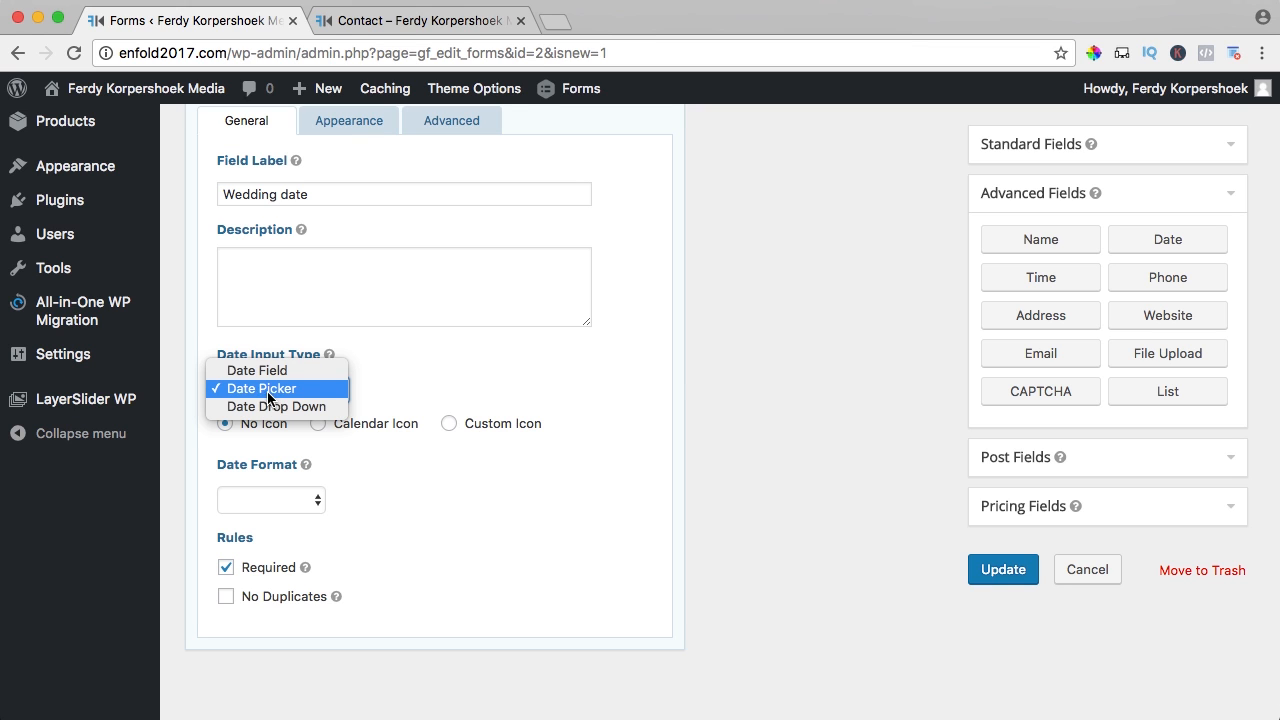
pyautogui.click(493, 385)
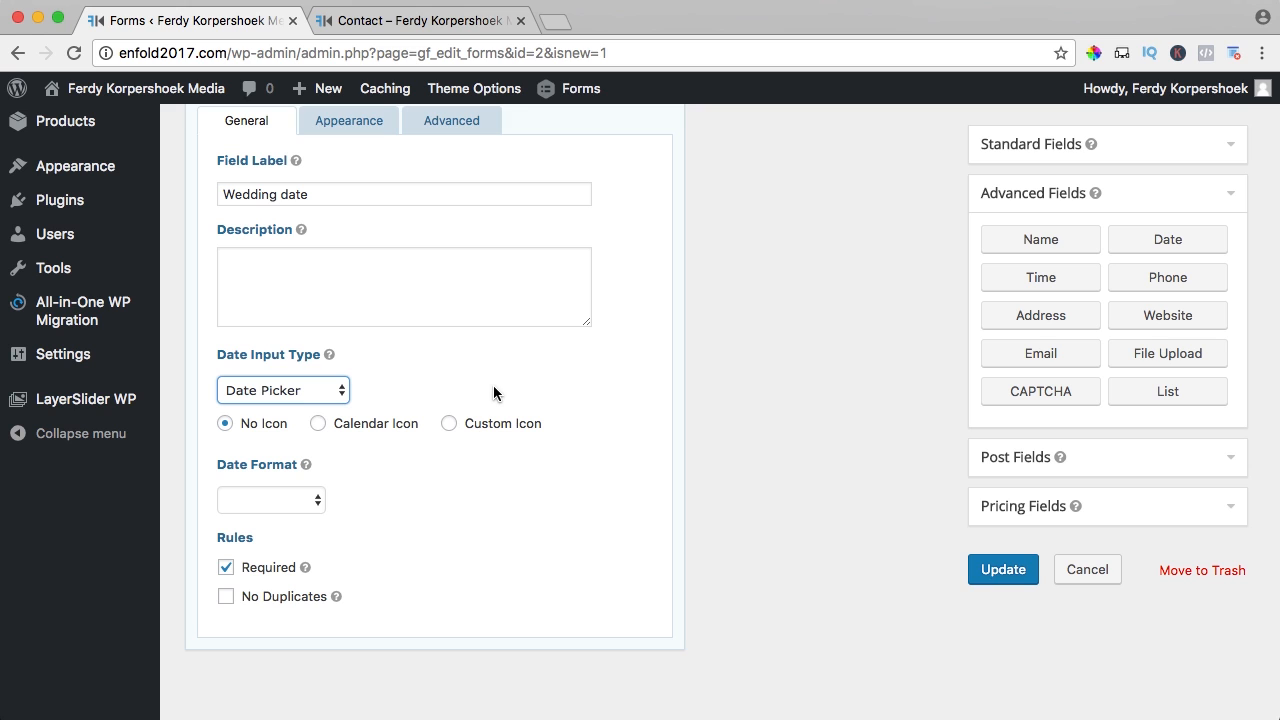
pyautogui.click(318, 424)
pyautogui.click(288, 496)
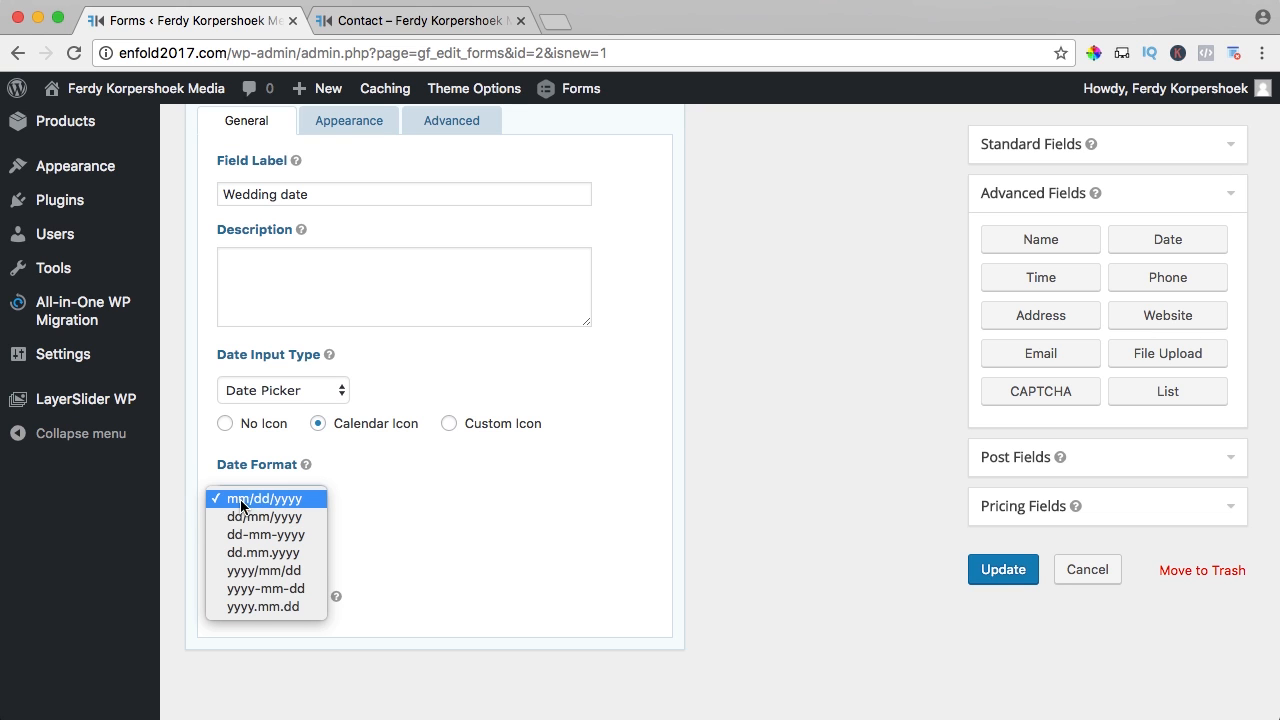
pyautogui.click(287, 505)
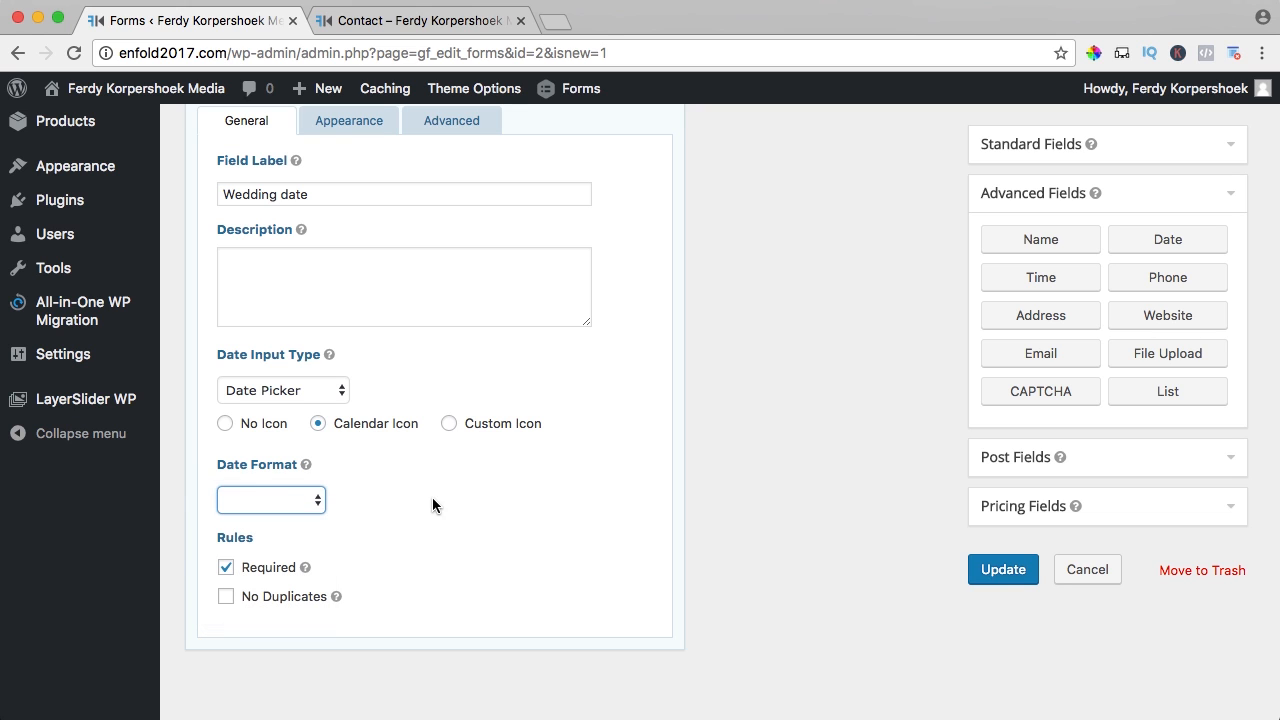
pyautogui.click(1003, 568)
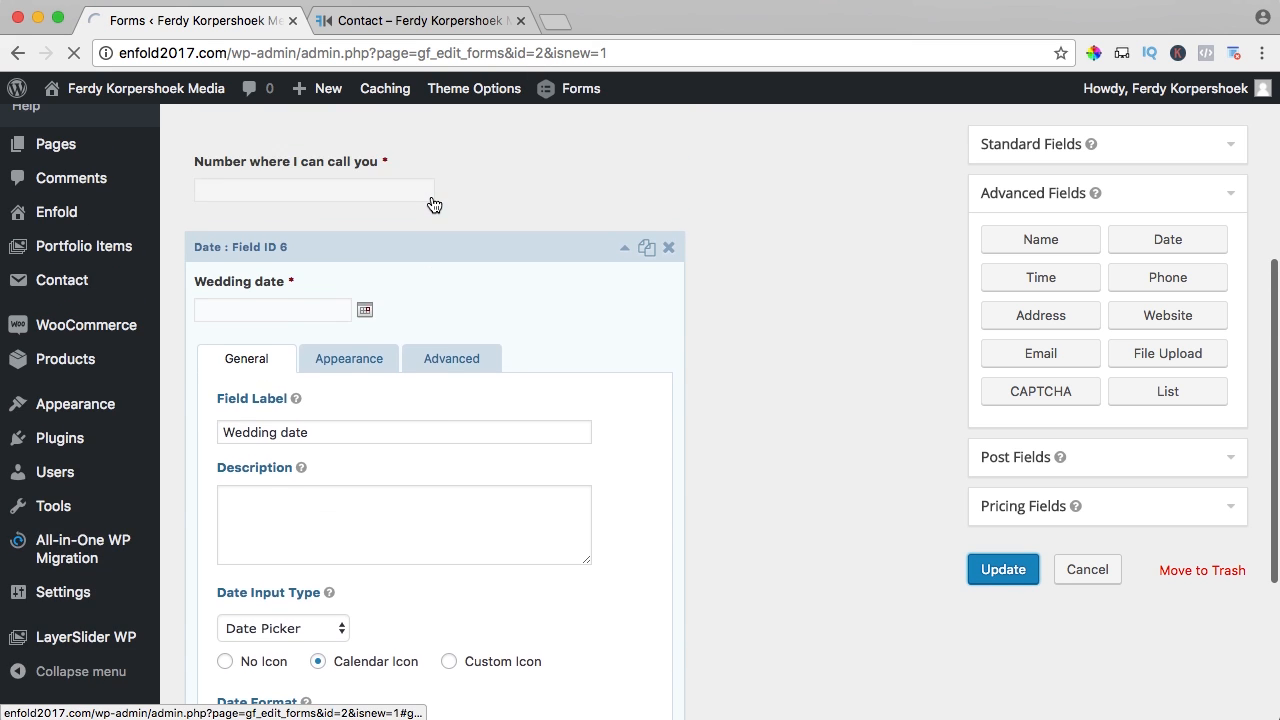
pyautogui.scroll(5, 433, 203)
# - Preview the form and test the Wedding date calendar picker
pyautogui.click(488, 198)
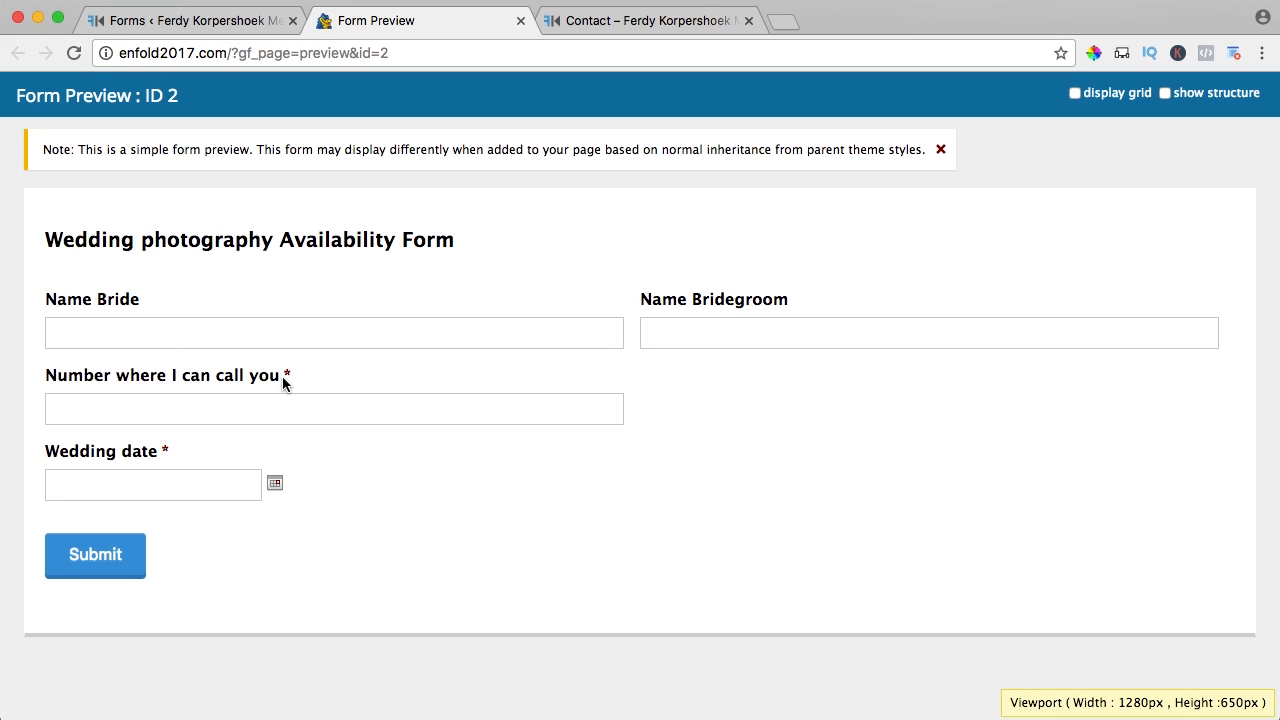
pyautogui.click(271, 481)
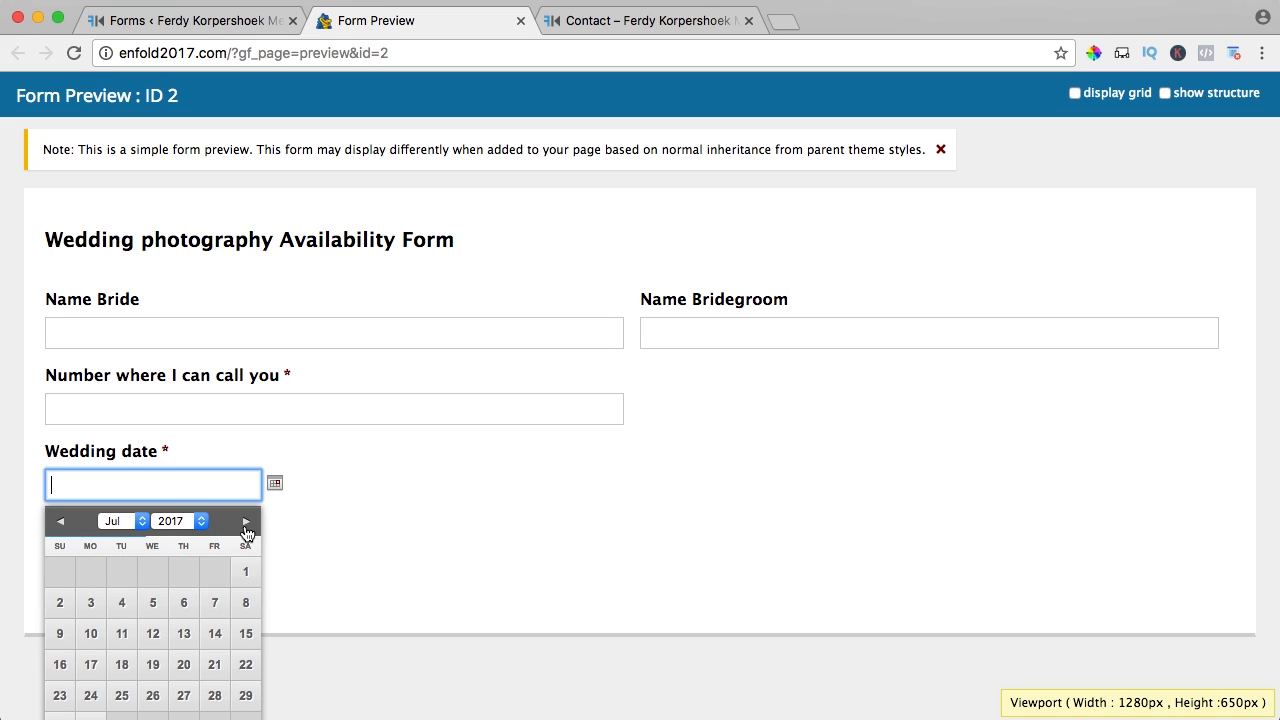
pyautogui.click(434, 465)
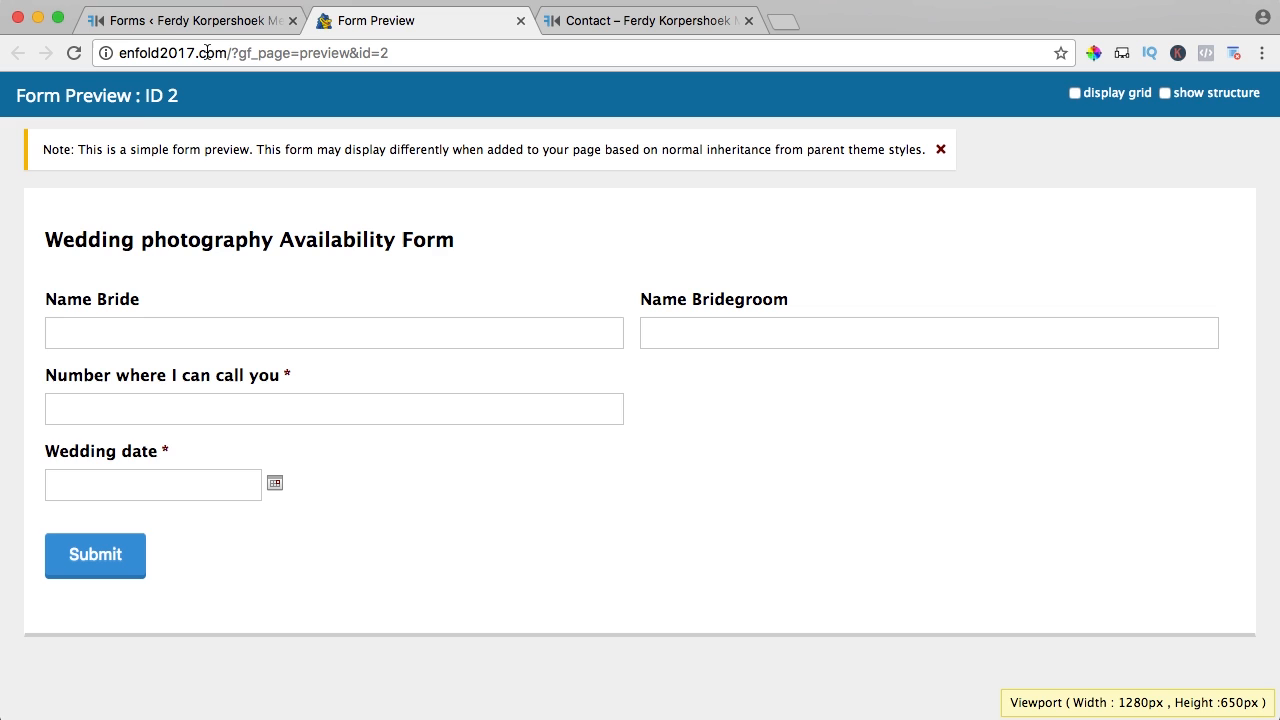
# - Set the phone field's Field Size to Large and save the form
pyautogui.click(187, 22)
pyautogui.scroll(-5, 409, 336)
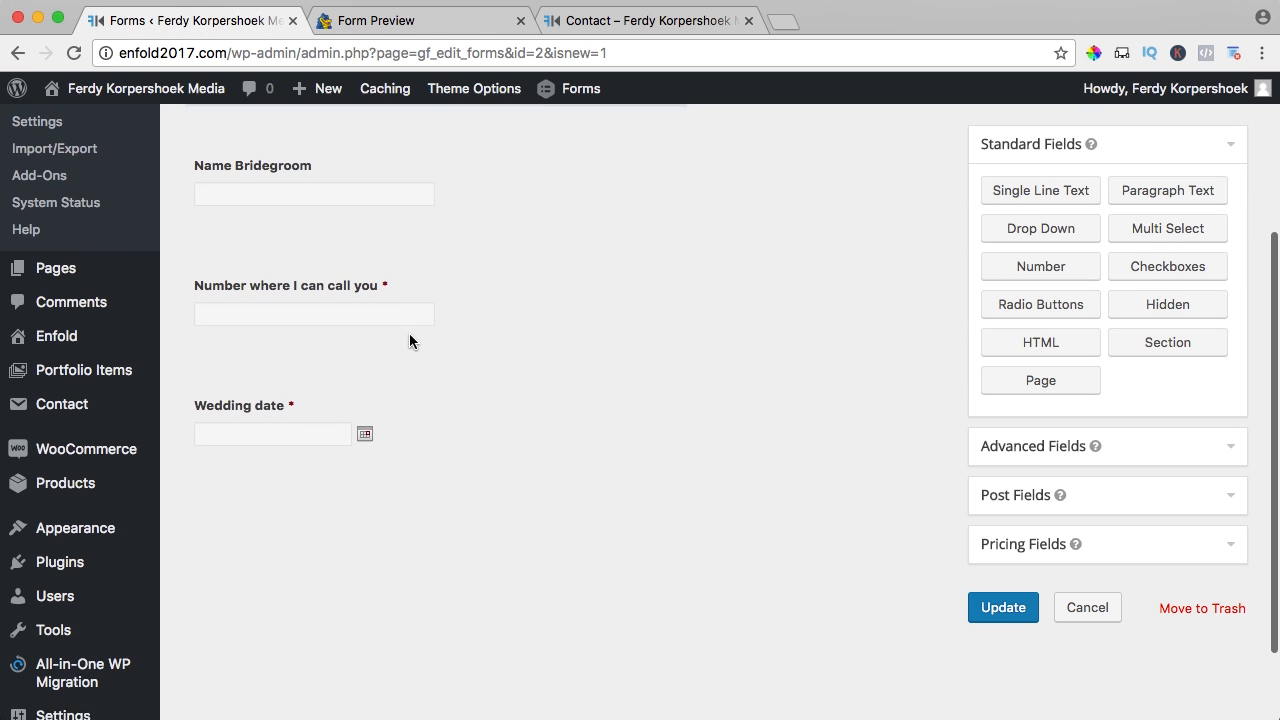
pyautogui.click(409, 337)
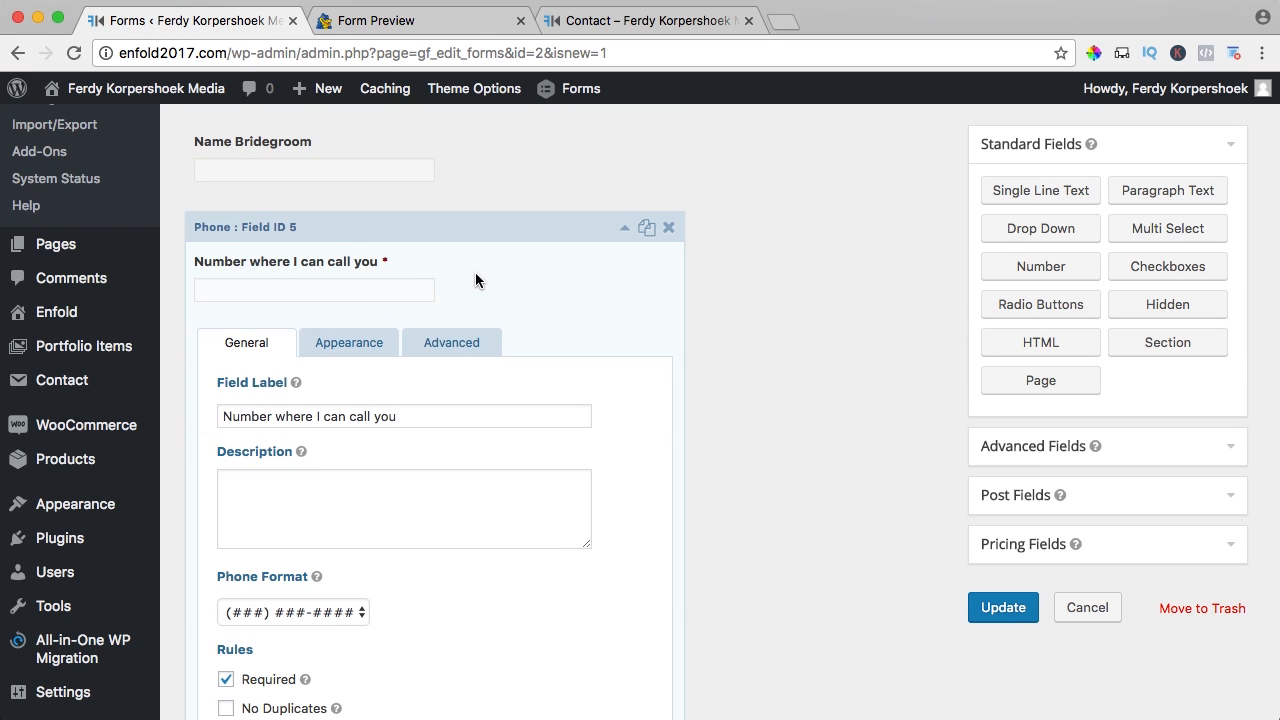
pyautogui.scroll(-3, 457, 290)
pyautogui.click(358, 215)
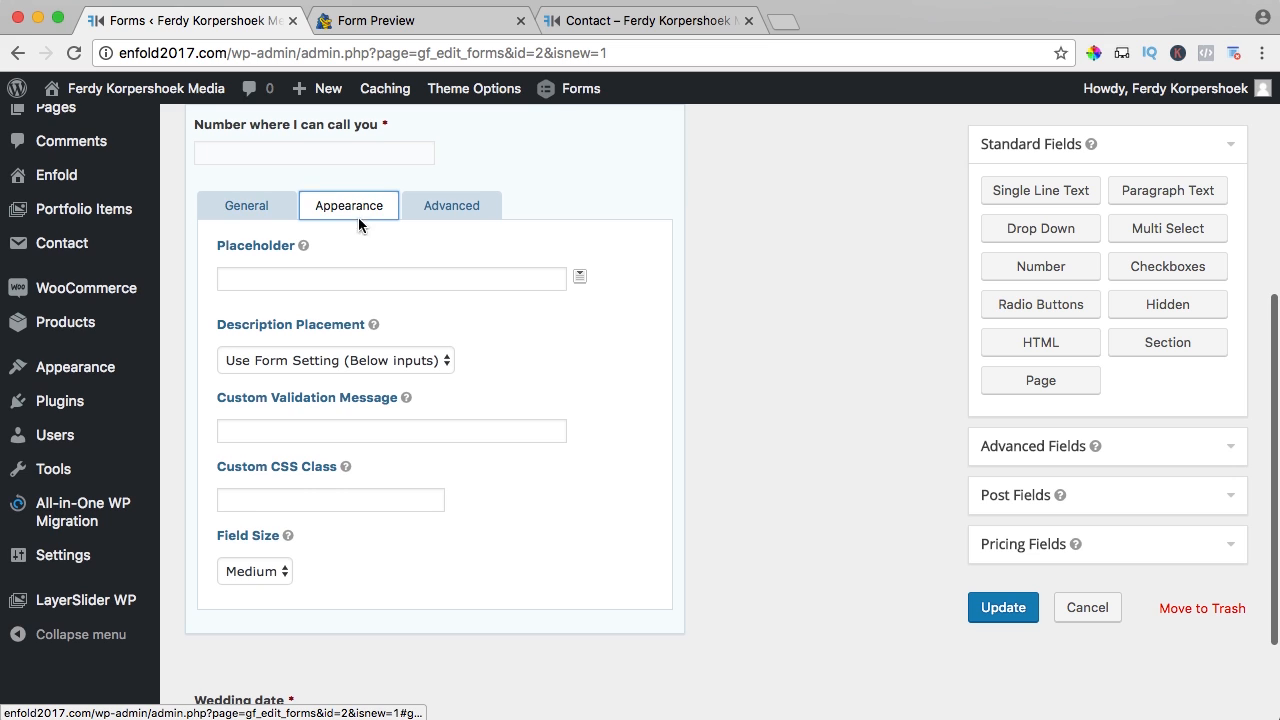
pyautogui.click(262, 571)
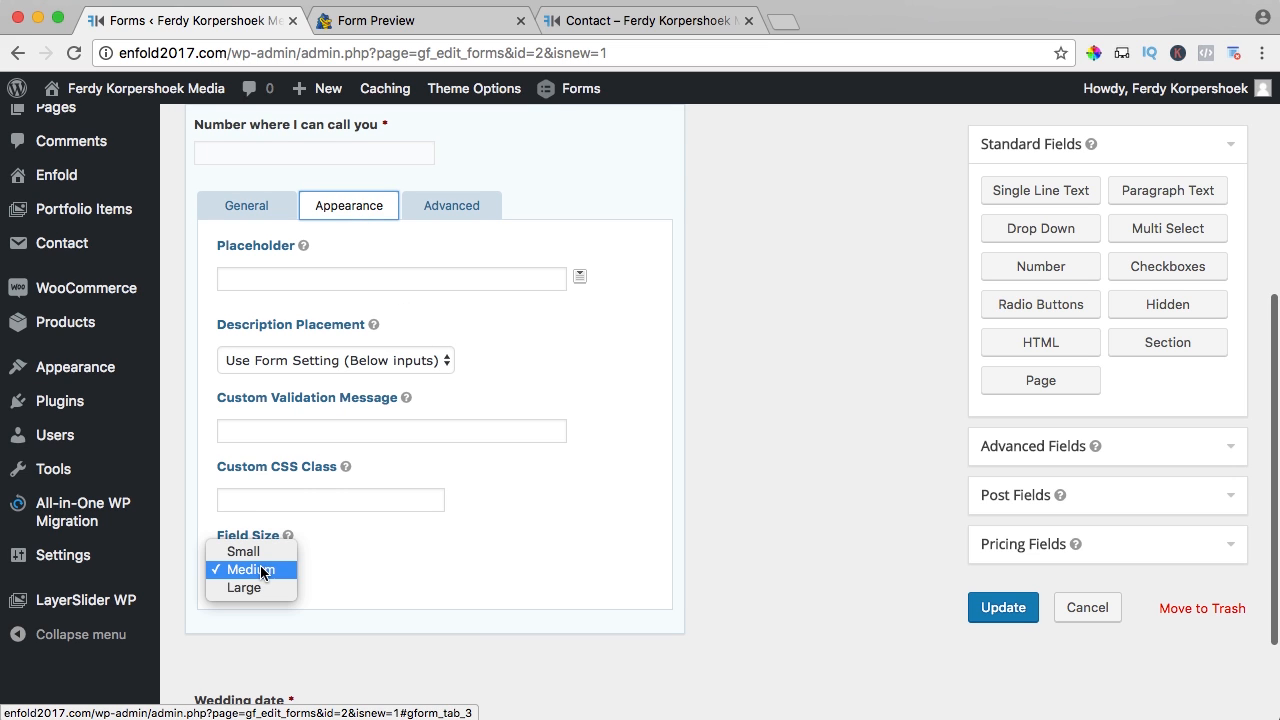
pyautogui.click(245, 587)
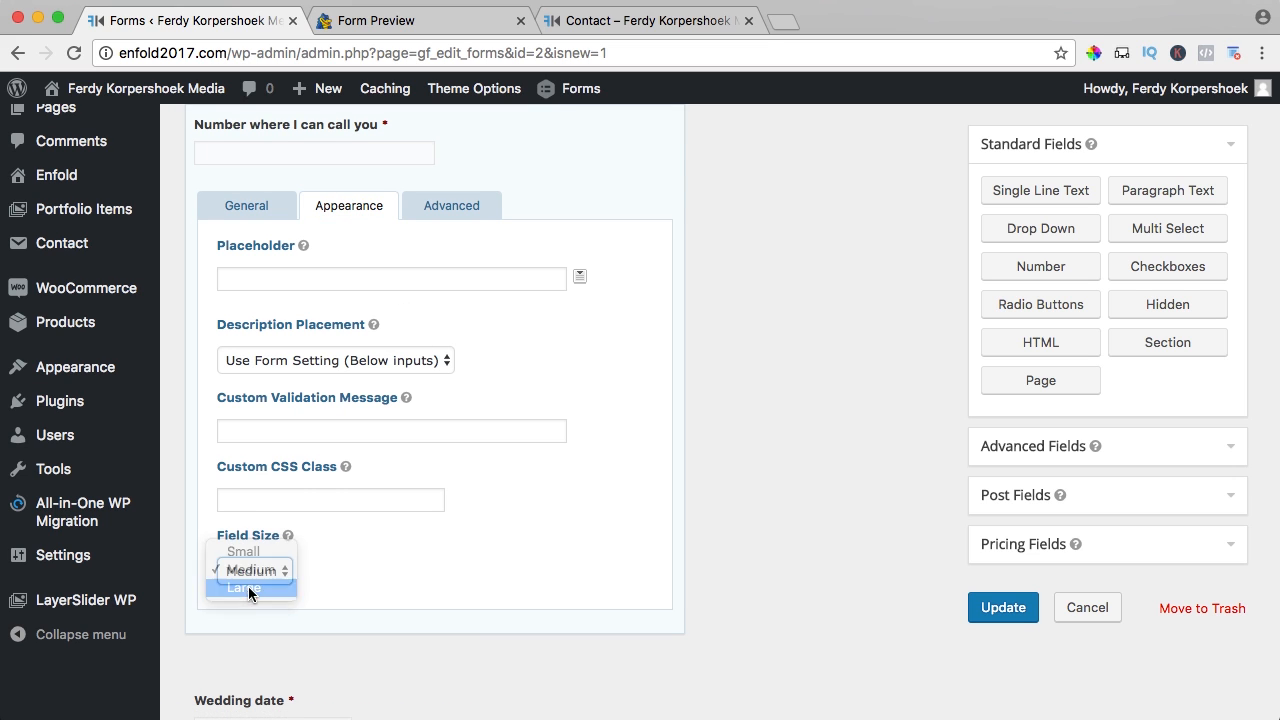
pyautogui.click(973, 614)
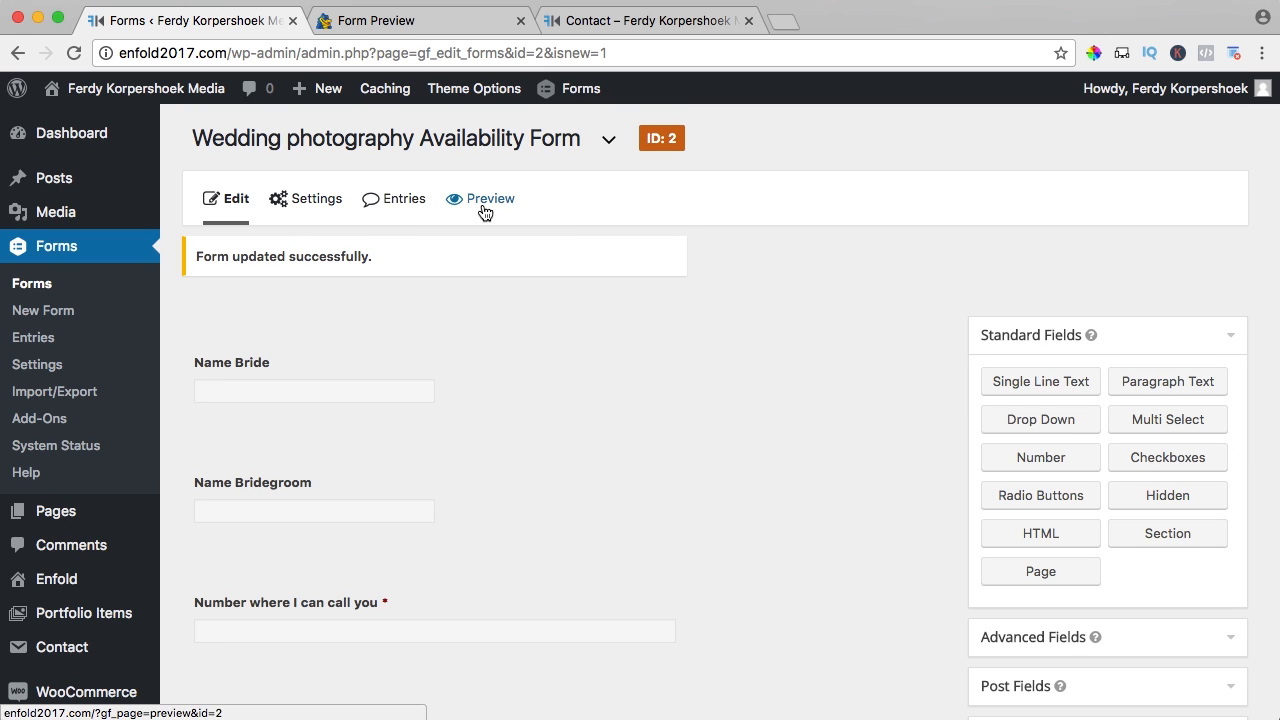
# - Preview the updated form, then close both preview tabs
pyautogui.click(487, 205)
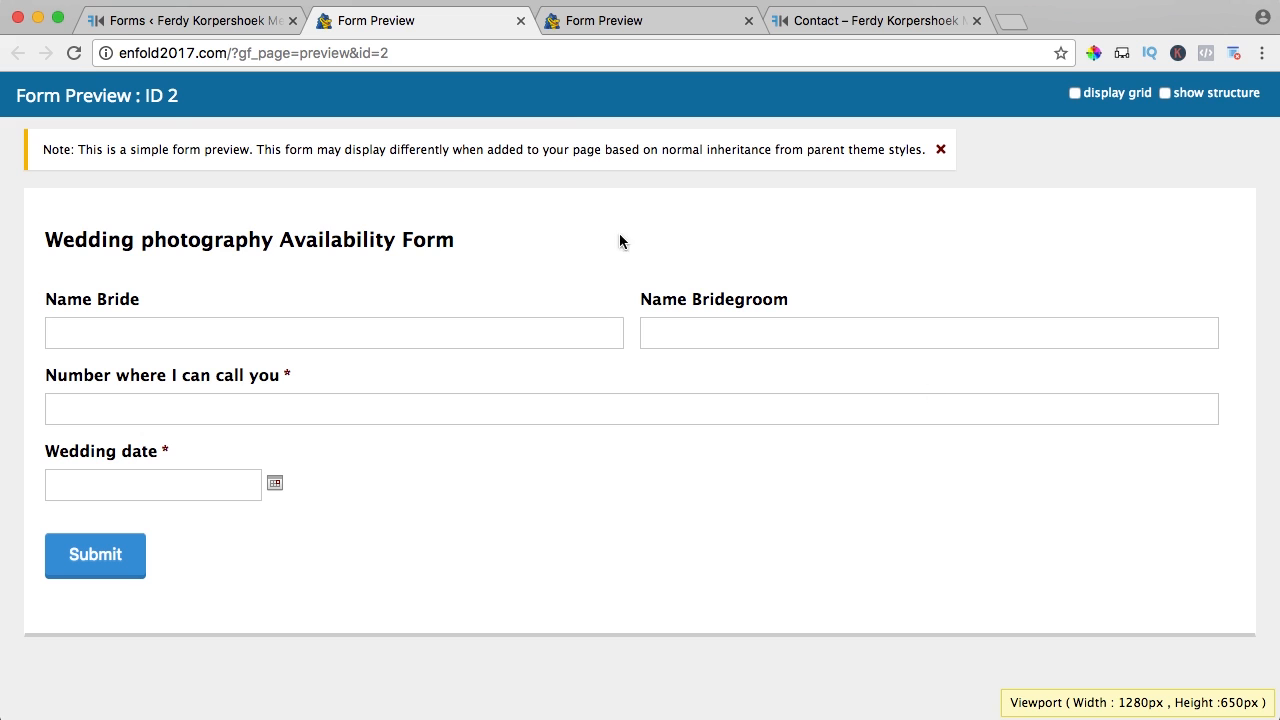
pyautogui.click(520, 20)
pyautogui.click(521, 21)
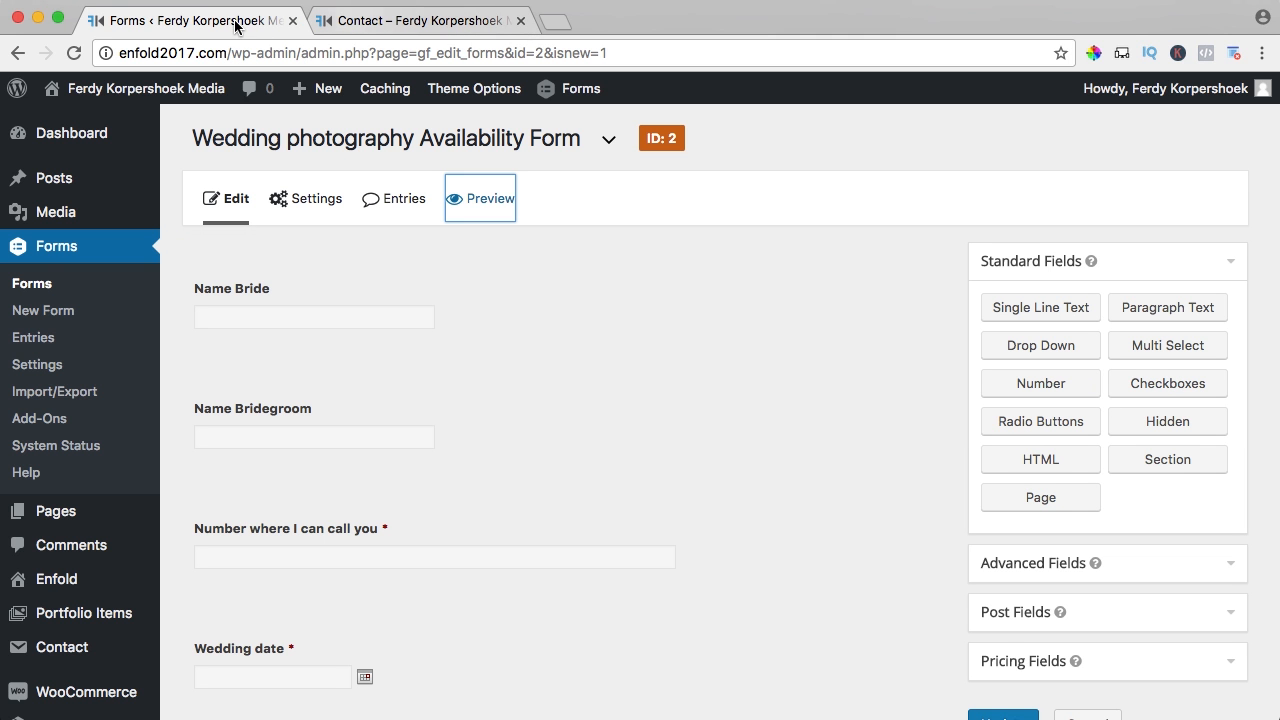
# - Add a required Email field between Name Bridegroom and the phone number field
pyautogui.scroll(-1, 600, 400)
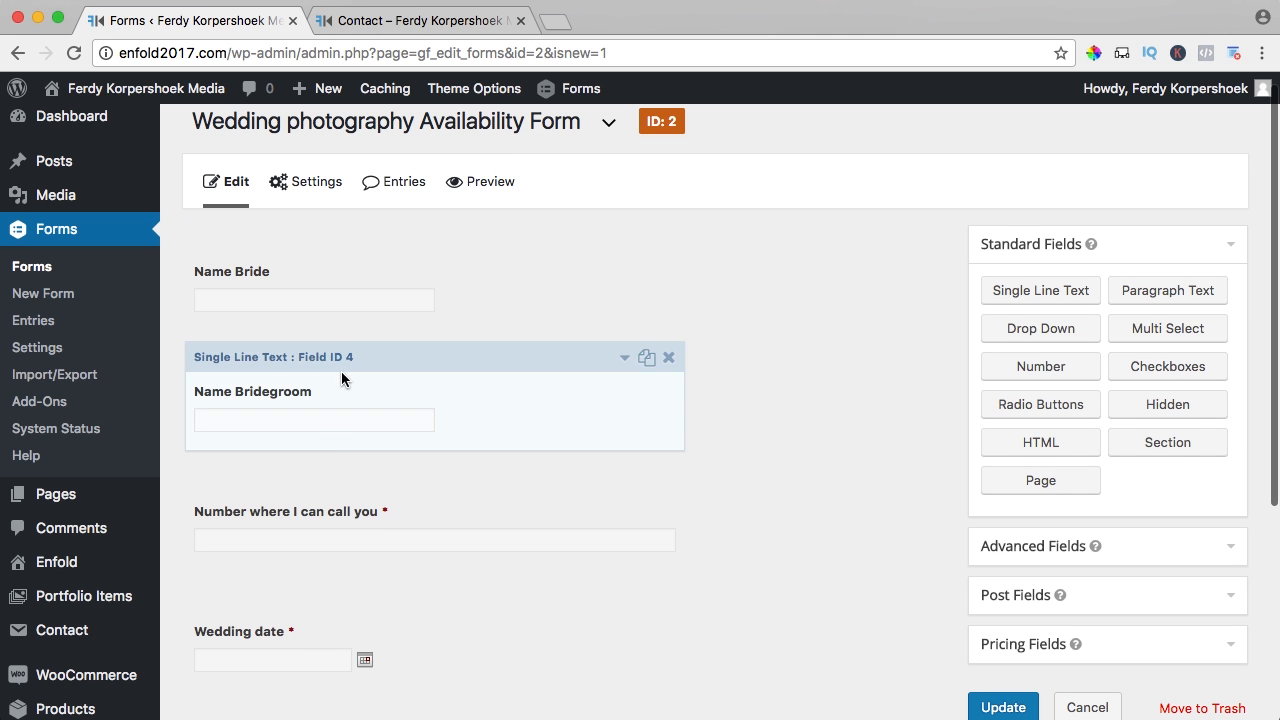
pyautogui.scroll(-4, 376, 489)
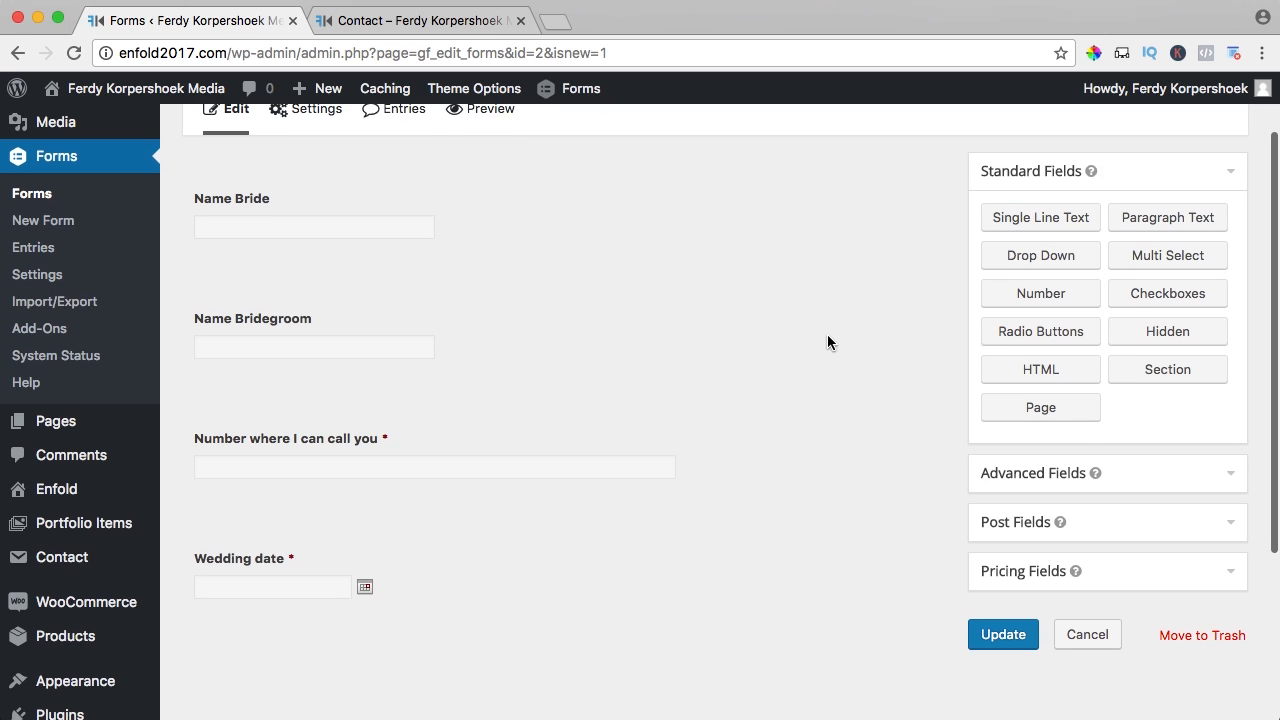
pyautogui.scroll(-1, 833, 331)
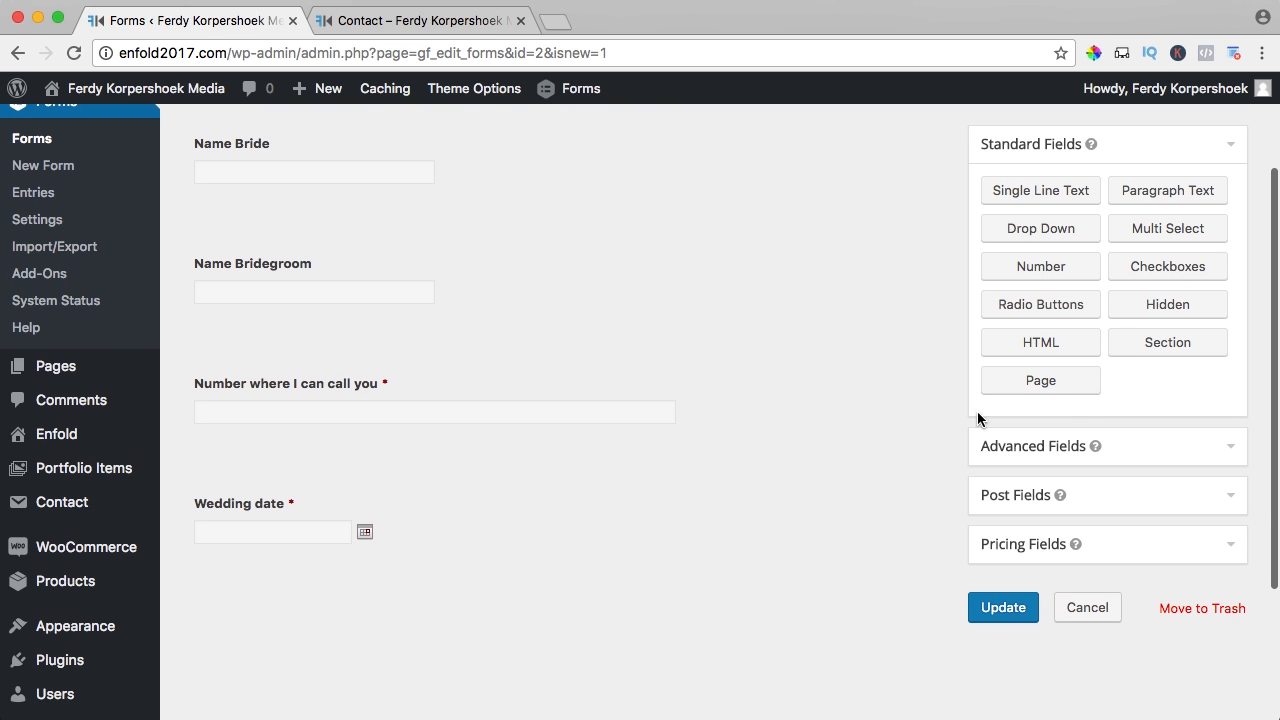
pyautogui.click(1029, 449)
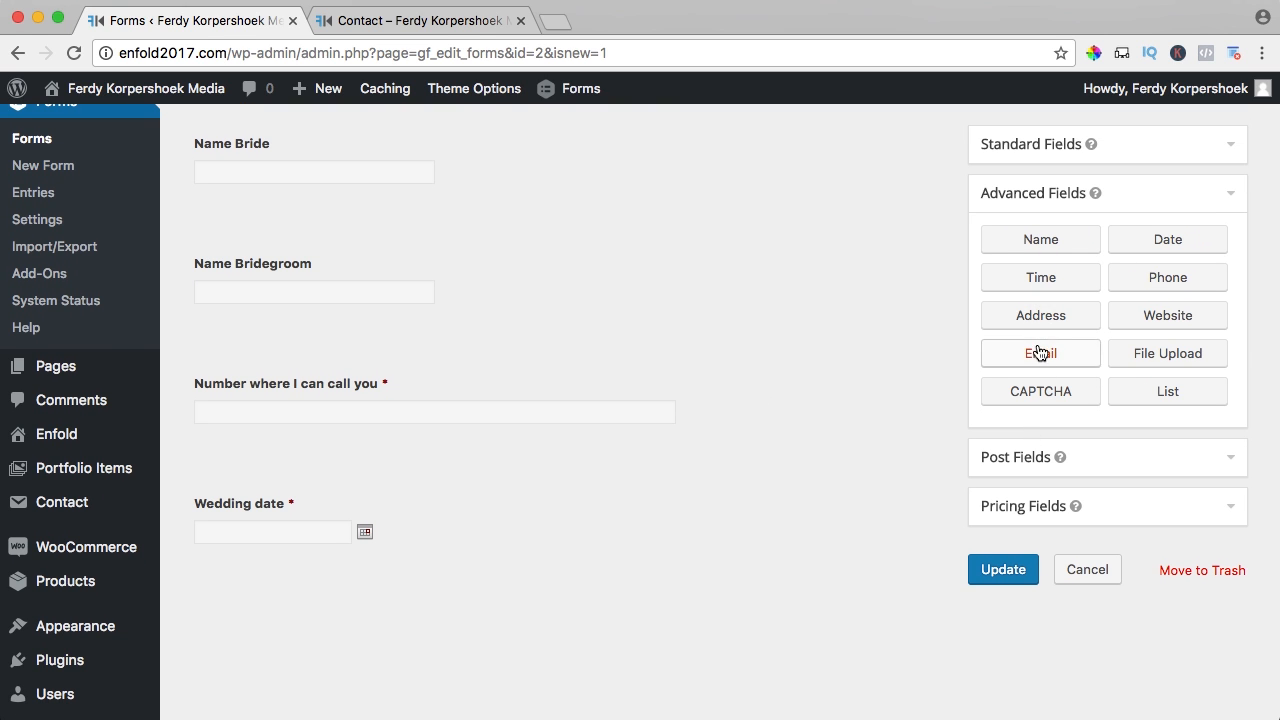
pyautogui.moveTo(1040, 352); pyautogui.dragTo(277, 349)
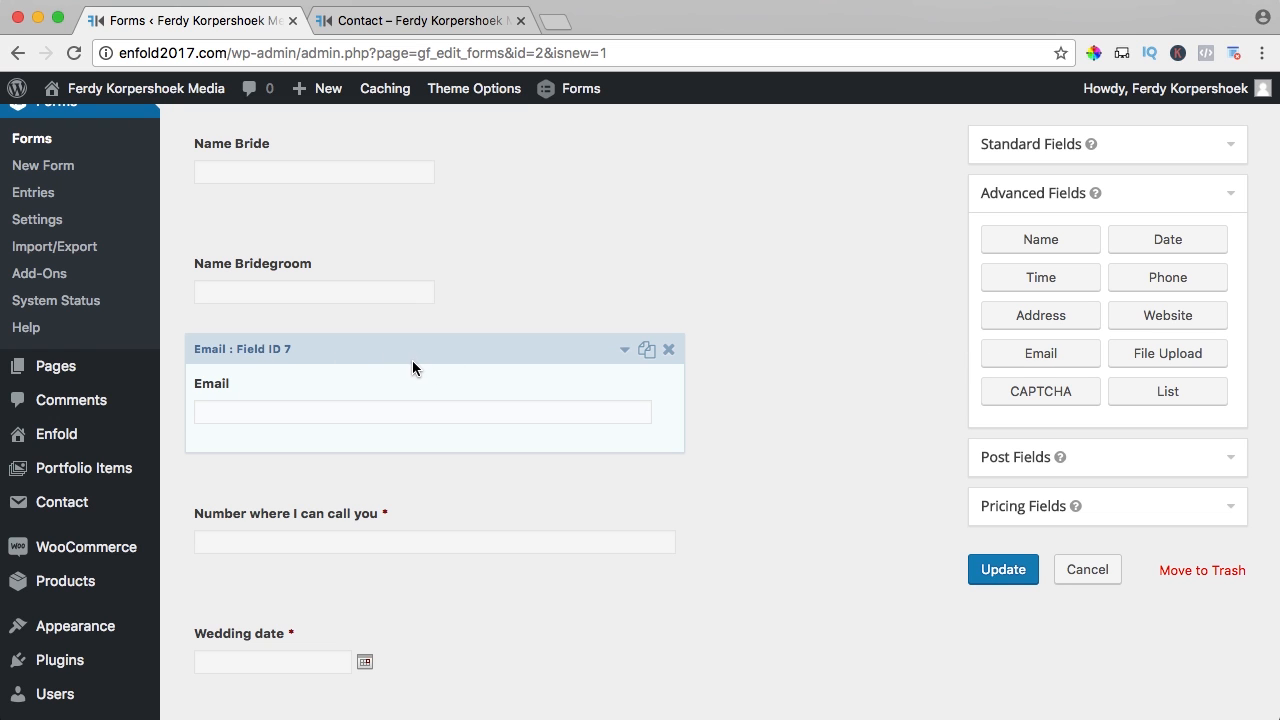
pyautogui.click(590, 383)
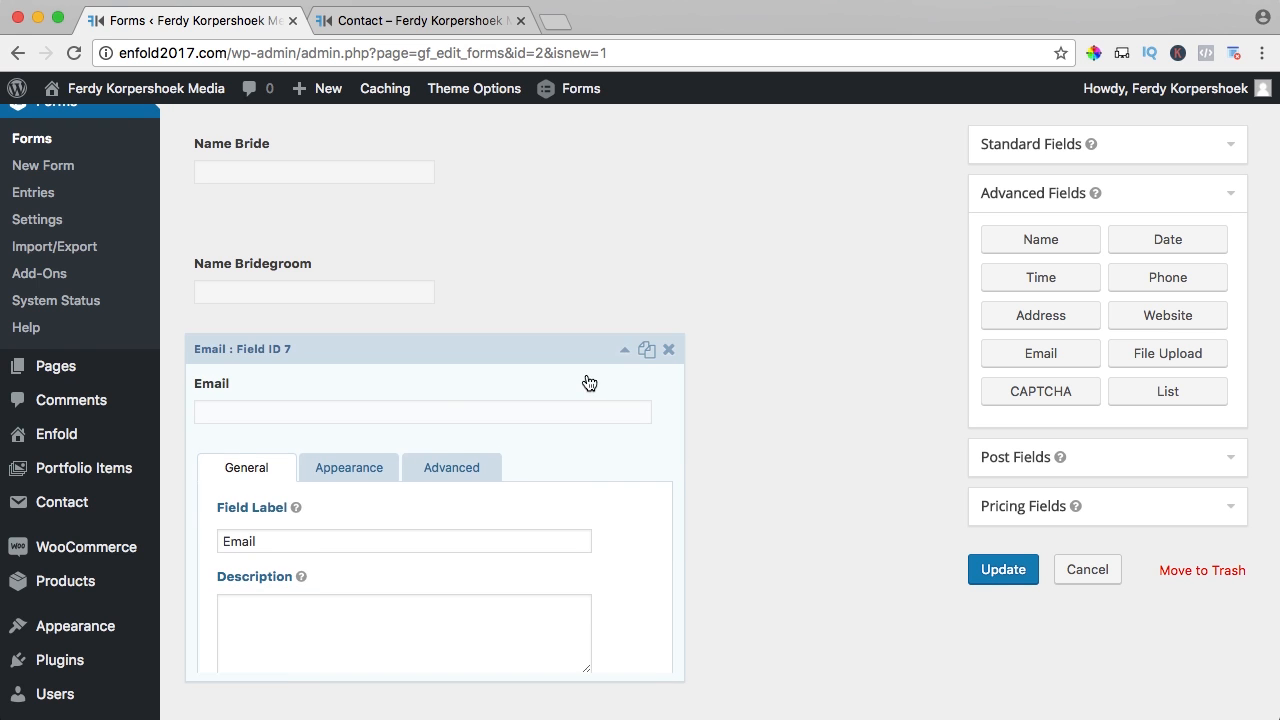
pyautogui.scroll(-5, 334, 403)
pyautogui.click(249, 447)
pyautogui.scroll(5, 380, 425)
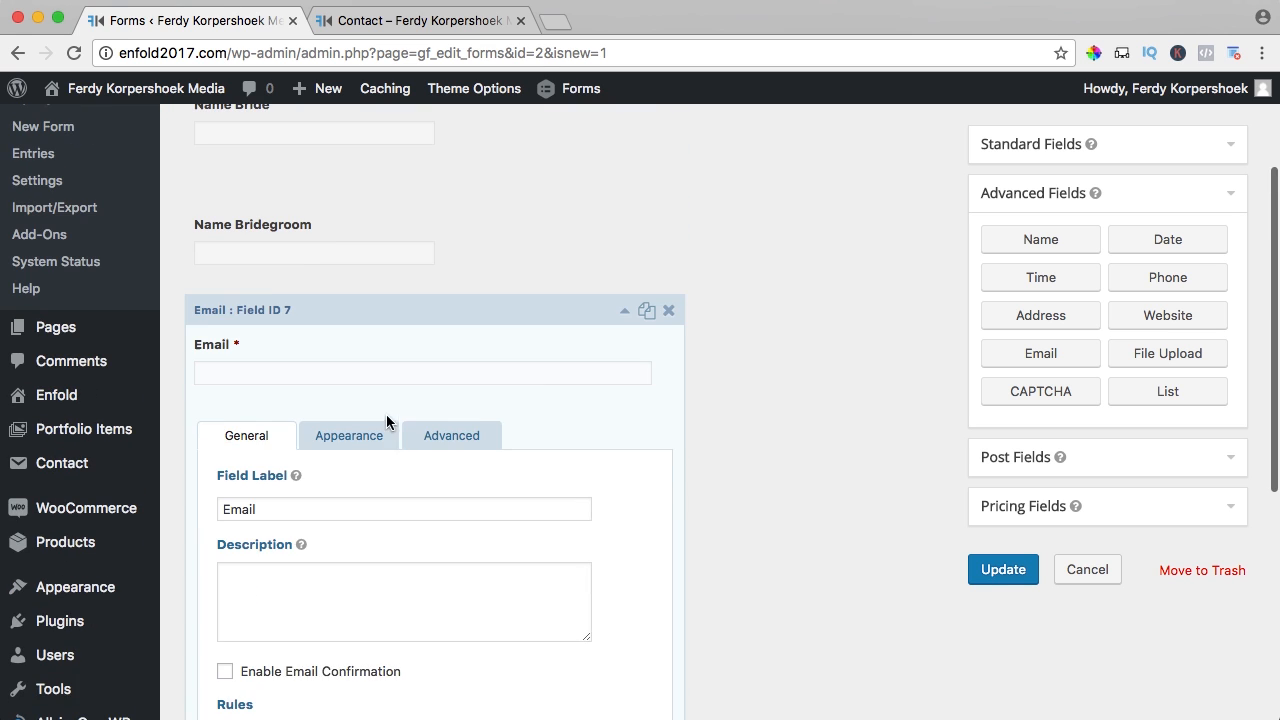
pyautogui.click(617, 330)
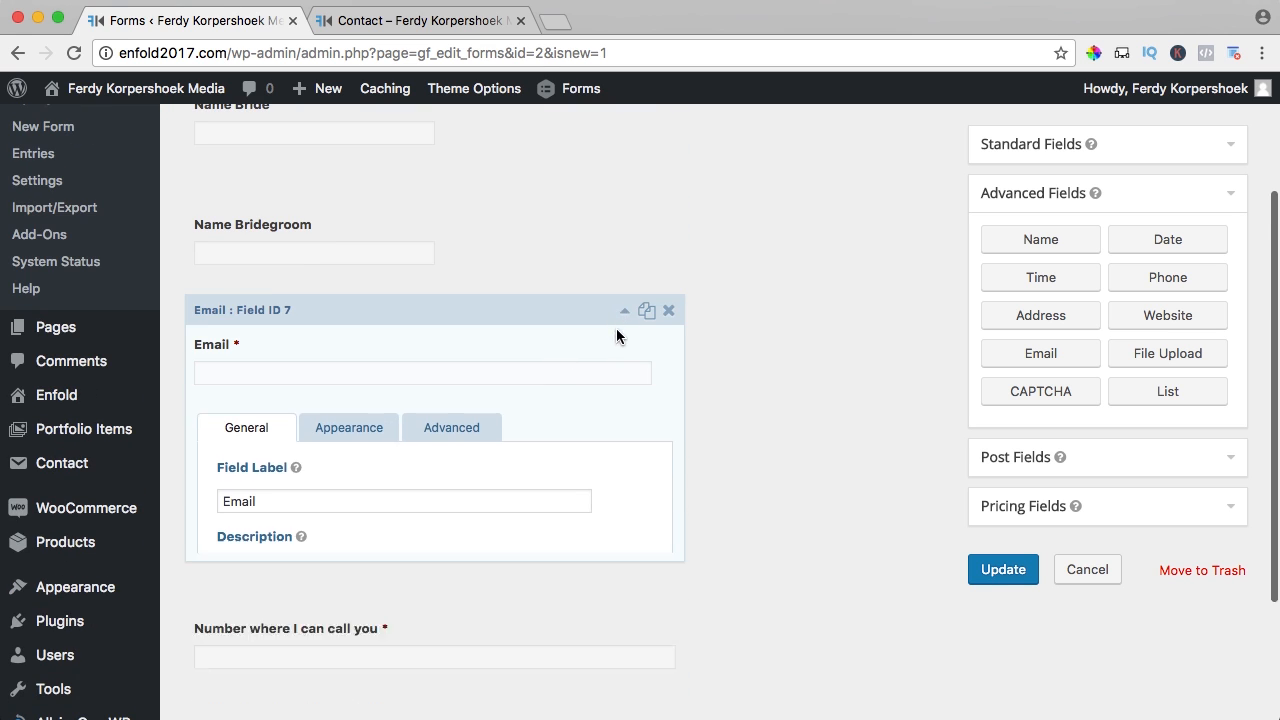
pyautogui.click(1027, 149)
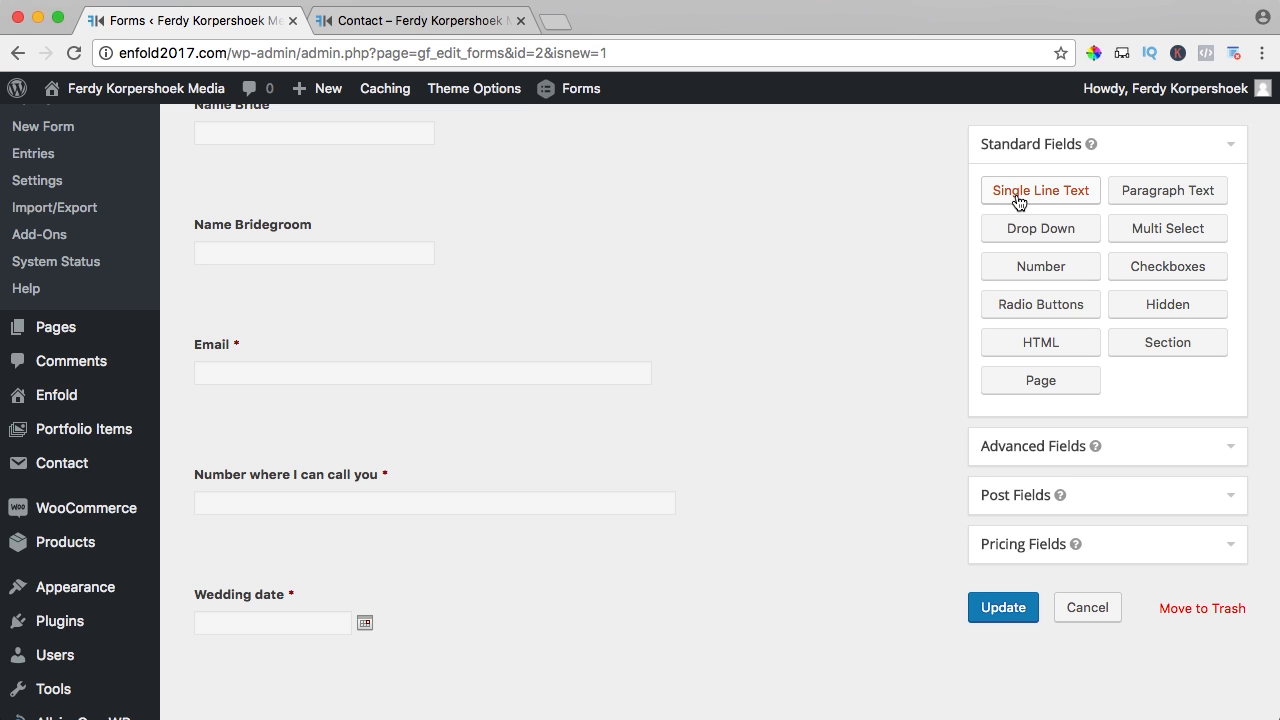
# - Add a Single Line Text field labelled 'How many hours of photography do you want'
pyautogui.click(1019, 200)
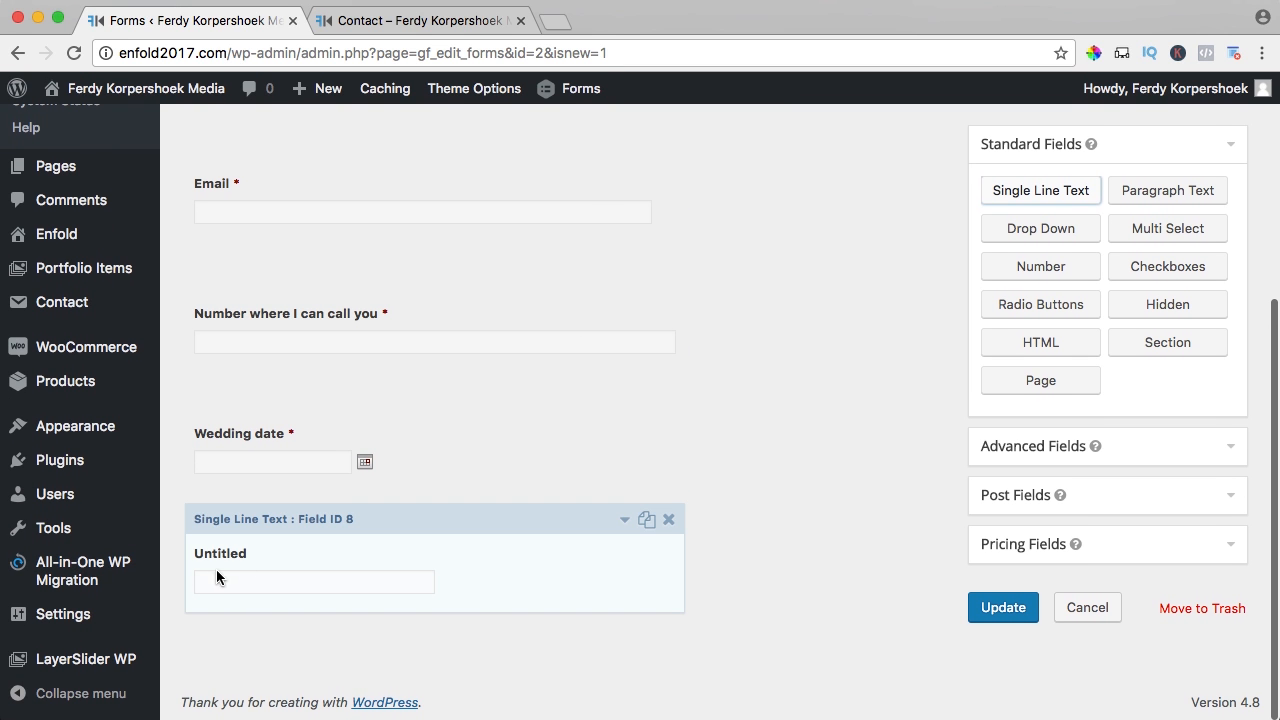
pyautogui.click(296, 562)
pyautogui.scroll(-3, 299, 585)
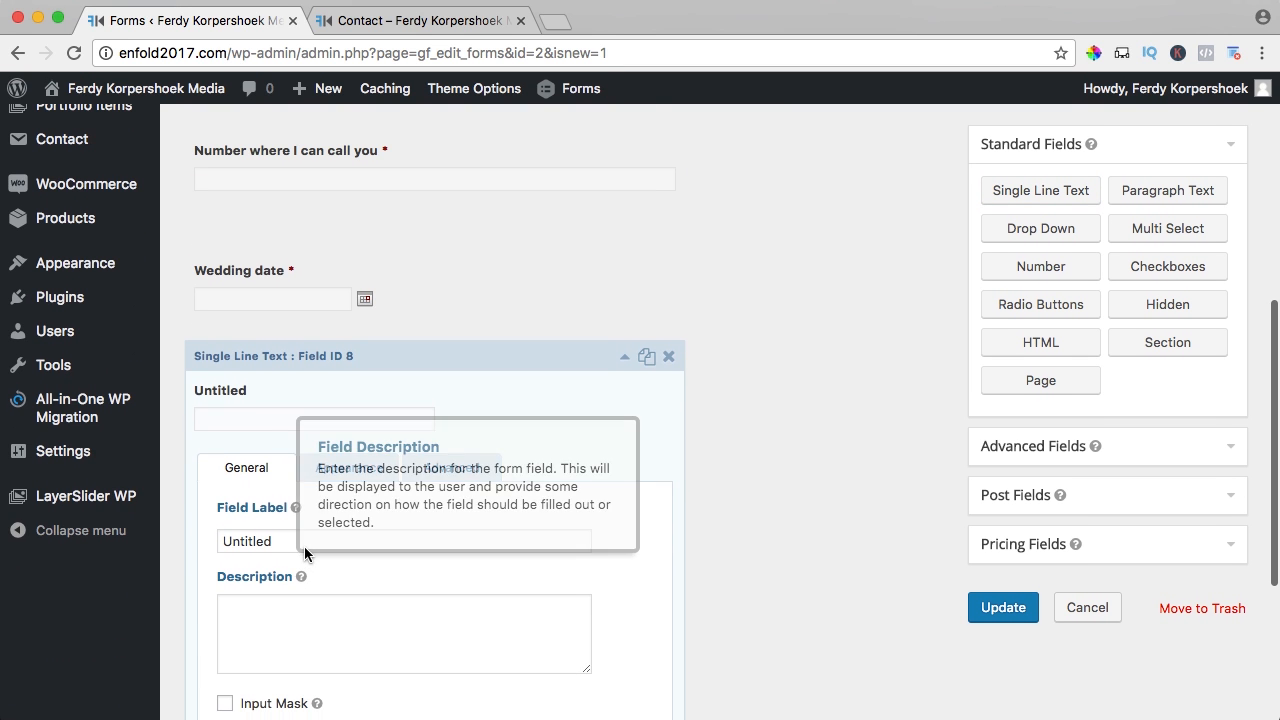
pyautogui.doubleClick(286, 541)
pyautogui.write('How')
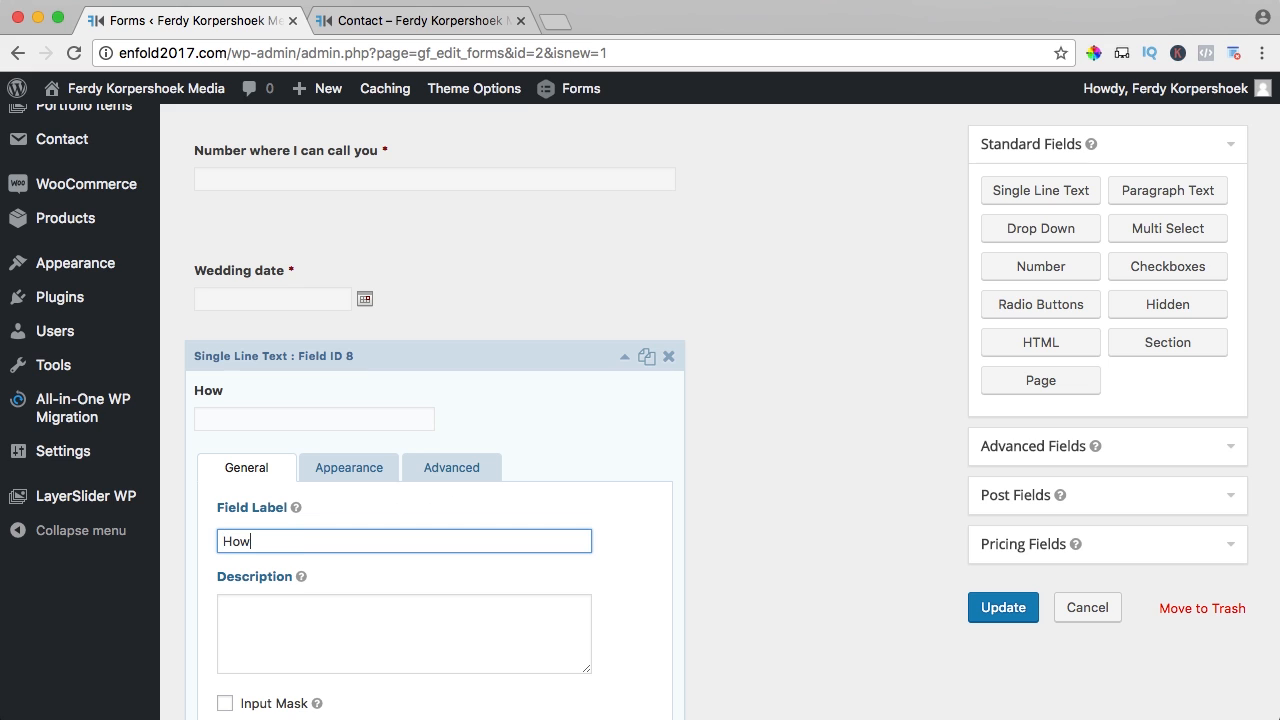
pyautogui.write(' many hours of')
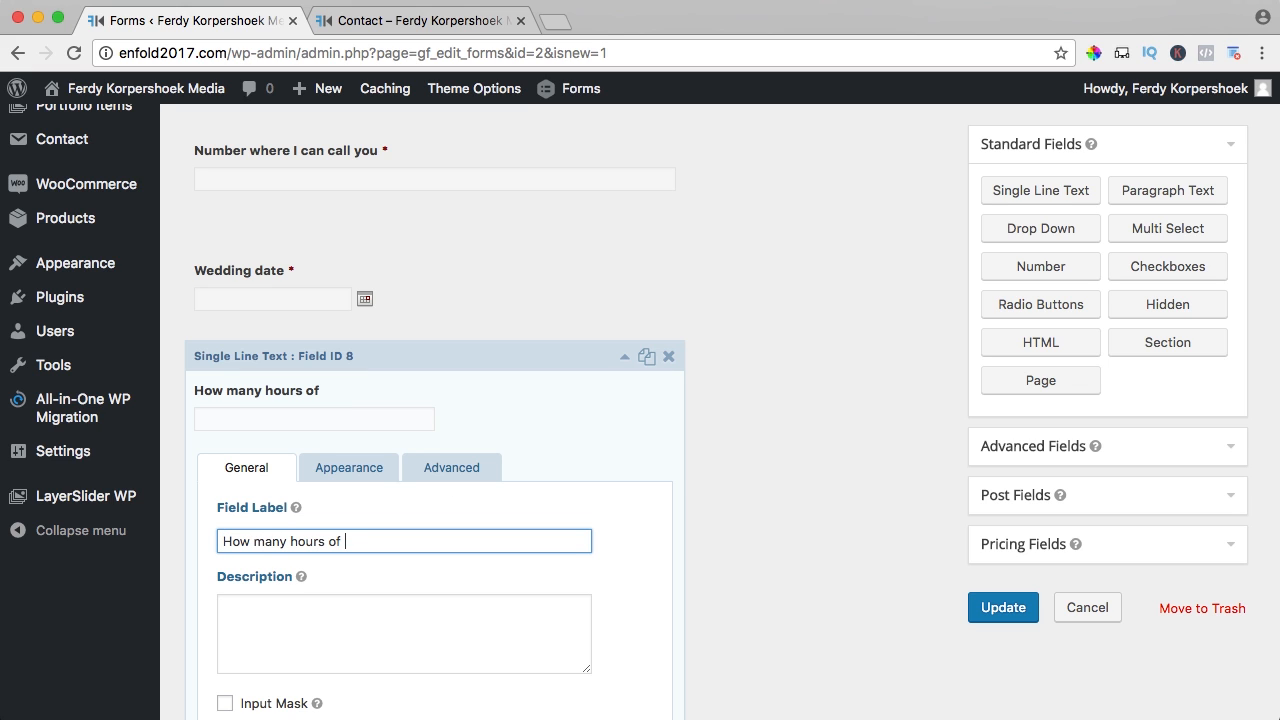
pyautogui.write(' photpogrgraphy do you wan')
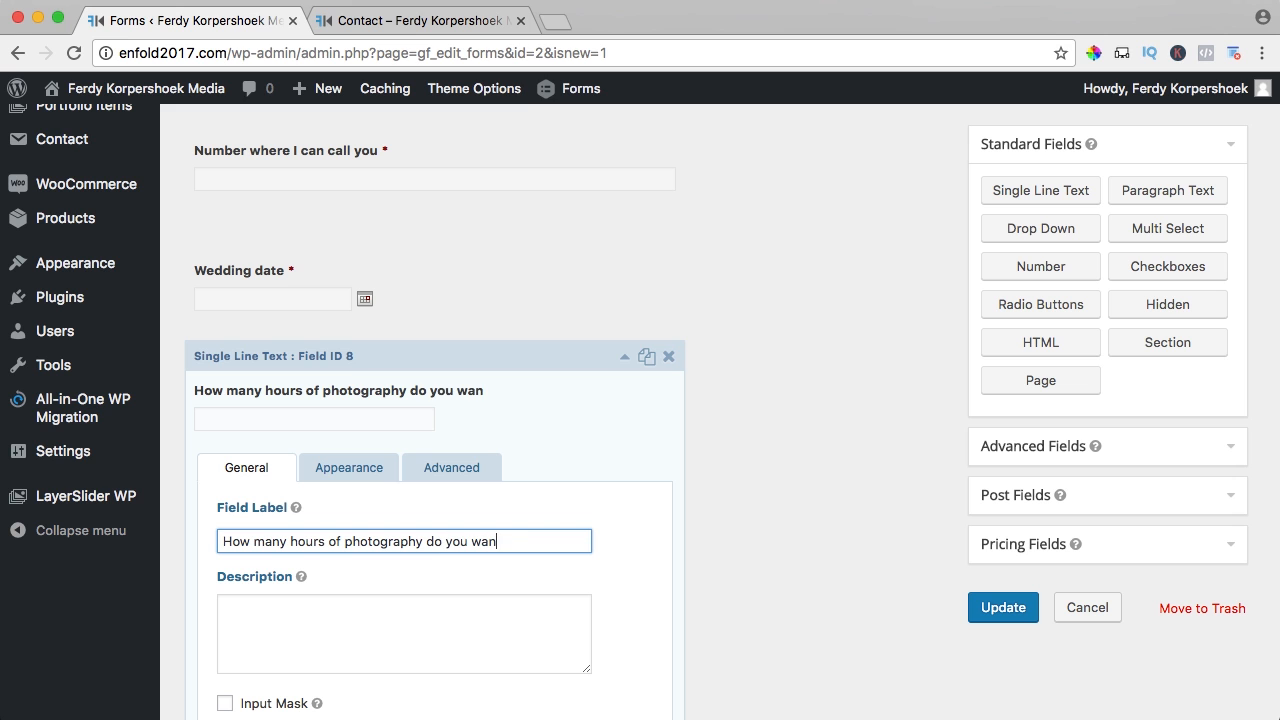
pyautogui.write('t')
pyautogui.scroll(-6, 290, 555)
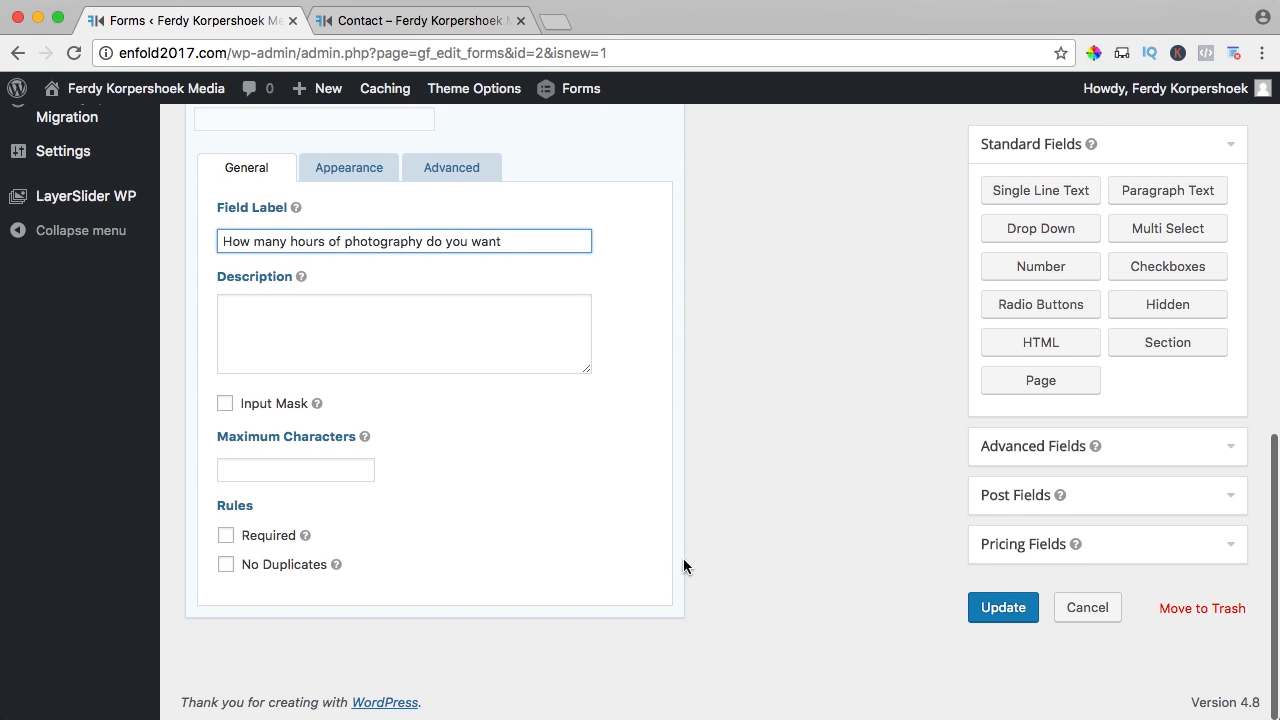
pyautogui.scroll(2, 694, 257)
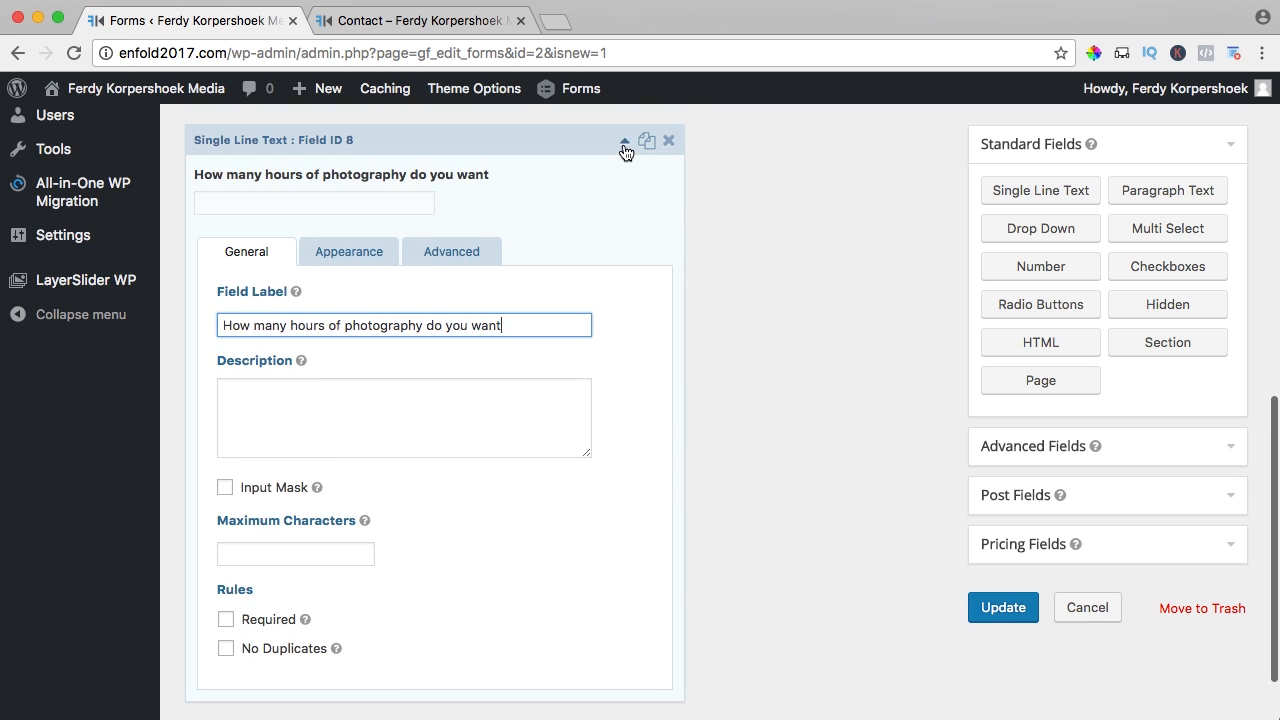
pyautogui.click(624, 144)
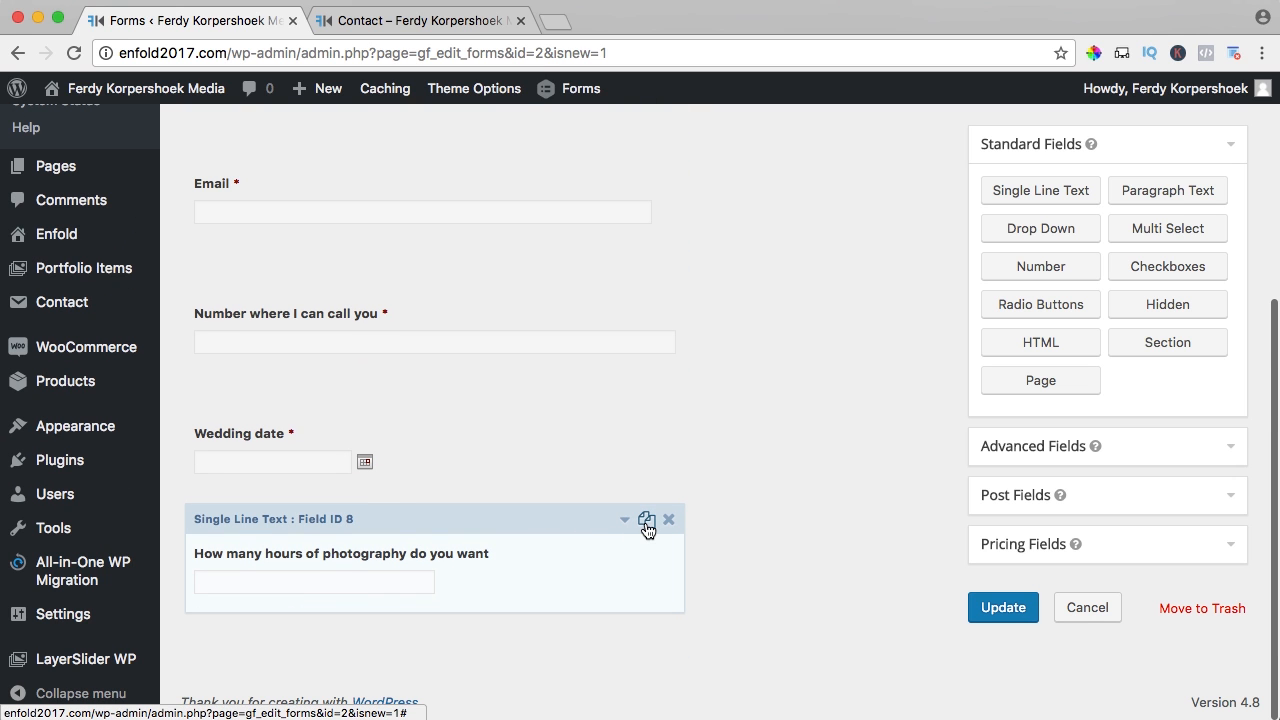
# - Relabel the duplicated question to 'How did you get to know about us'
pyautogui.scroll(-2, 788, 526)
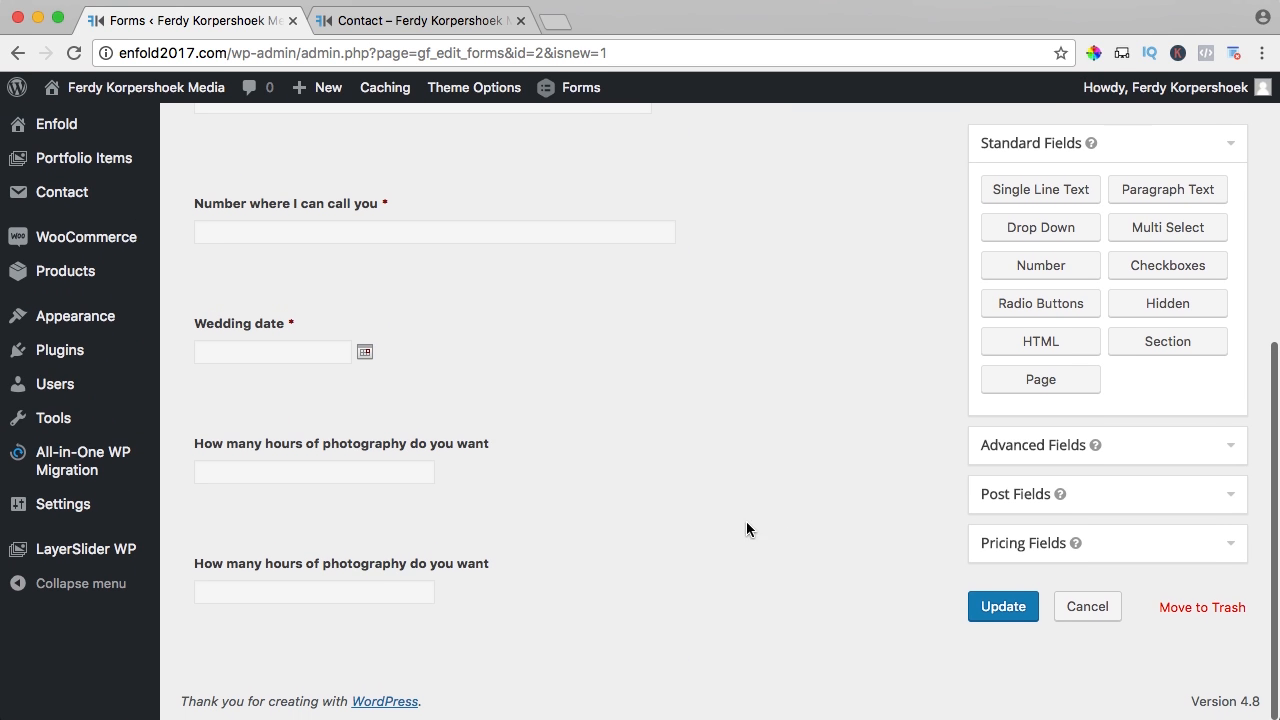
pyautogui.click(462, 560)
pyautogui.scroll(-4, 462, 560)
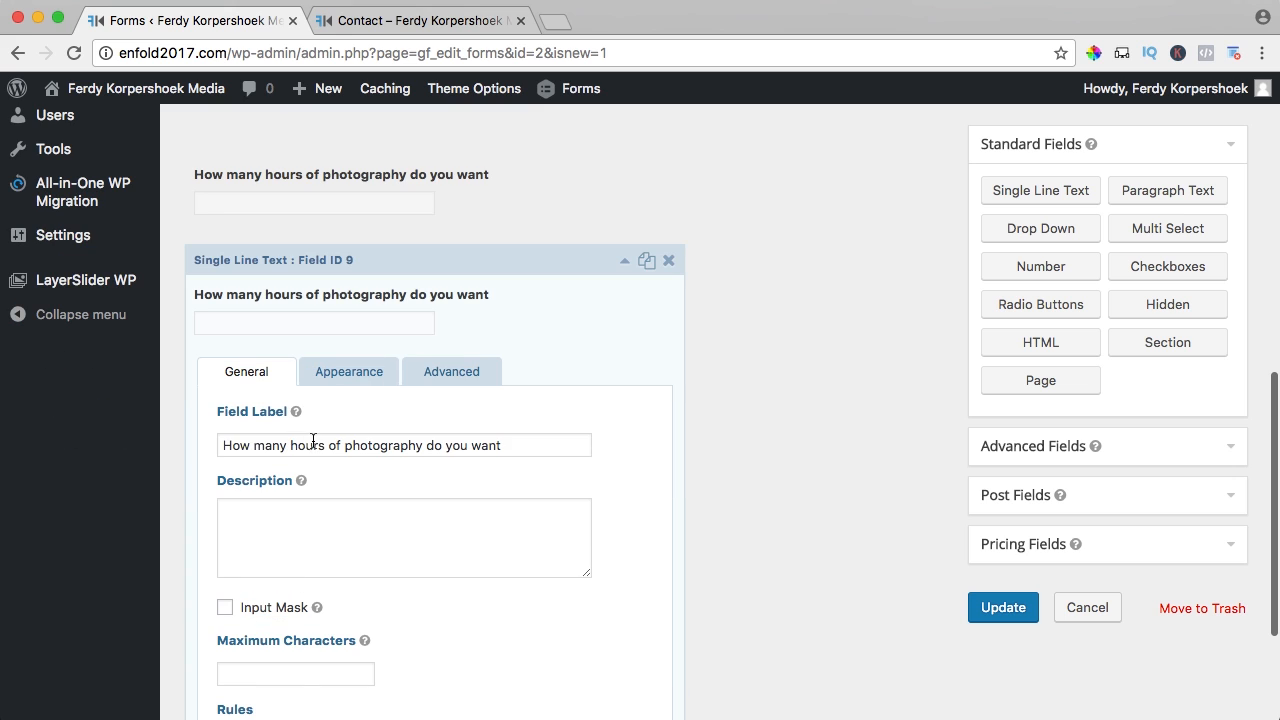
pyautogui.tripleClick(313, 441)
pyautogui.write('How did you get to know about us')
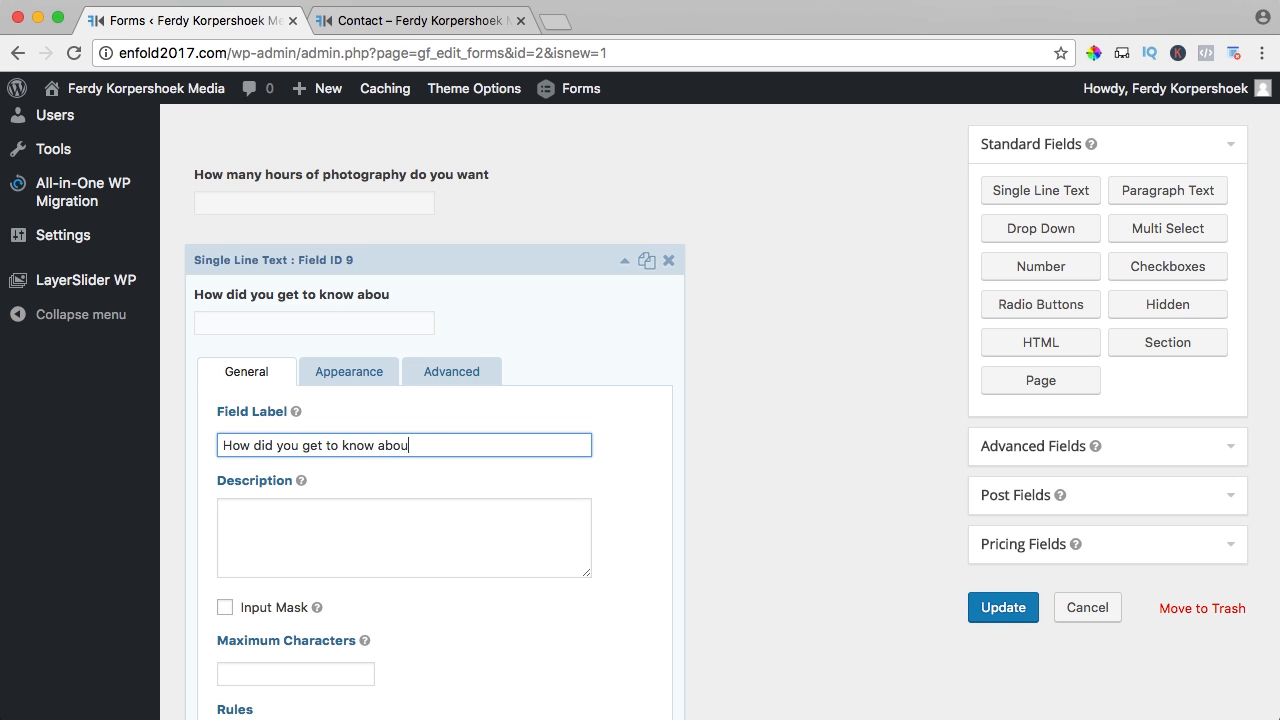
pyautogui.click(625, 263)
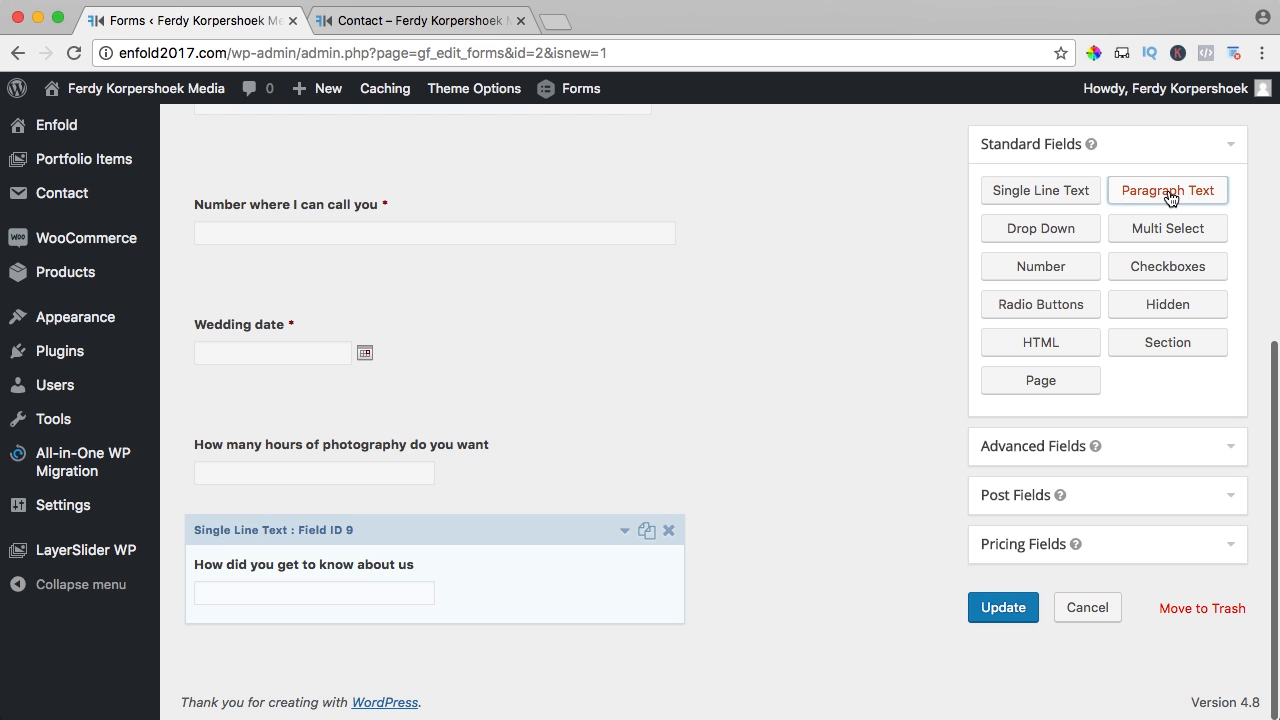
# - Add a Paragraph Text field labelled 'Message' at the end of the form and save it
pyautogui.click(1168, 192)
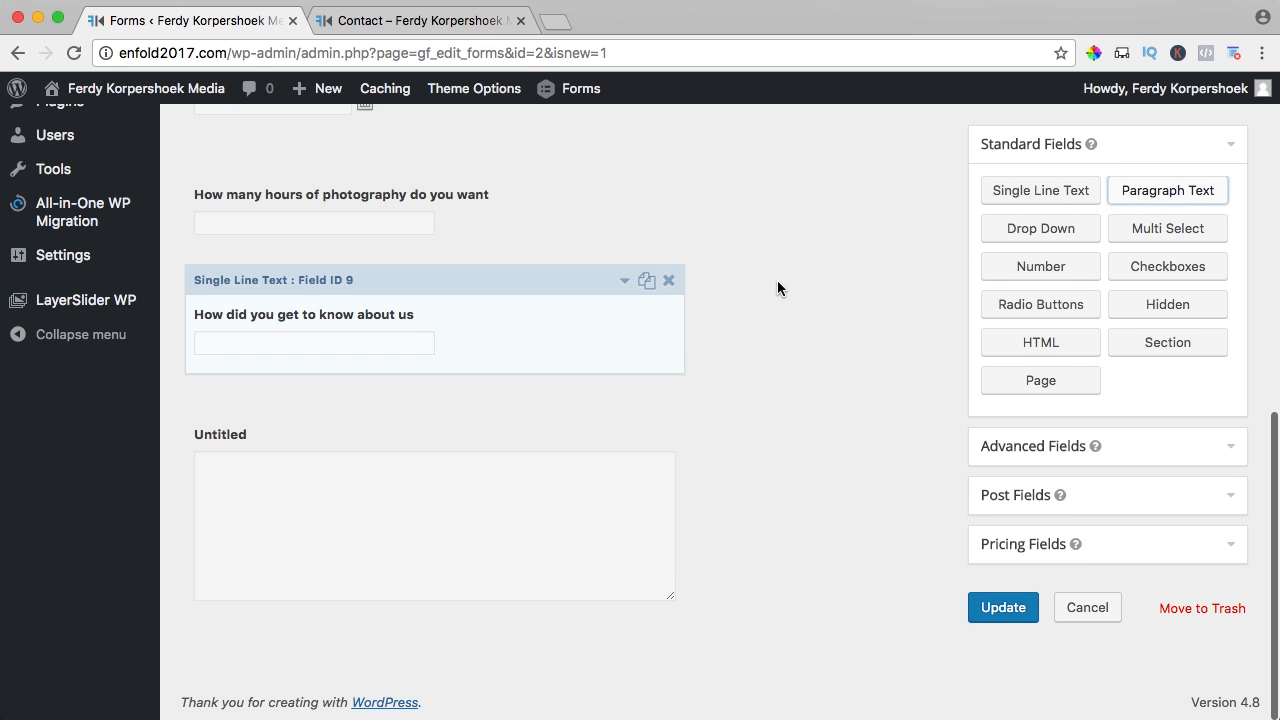
pyautogui.click(414, 506)
pyautogui.scroll(-5, 400, 500)
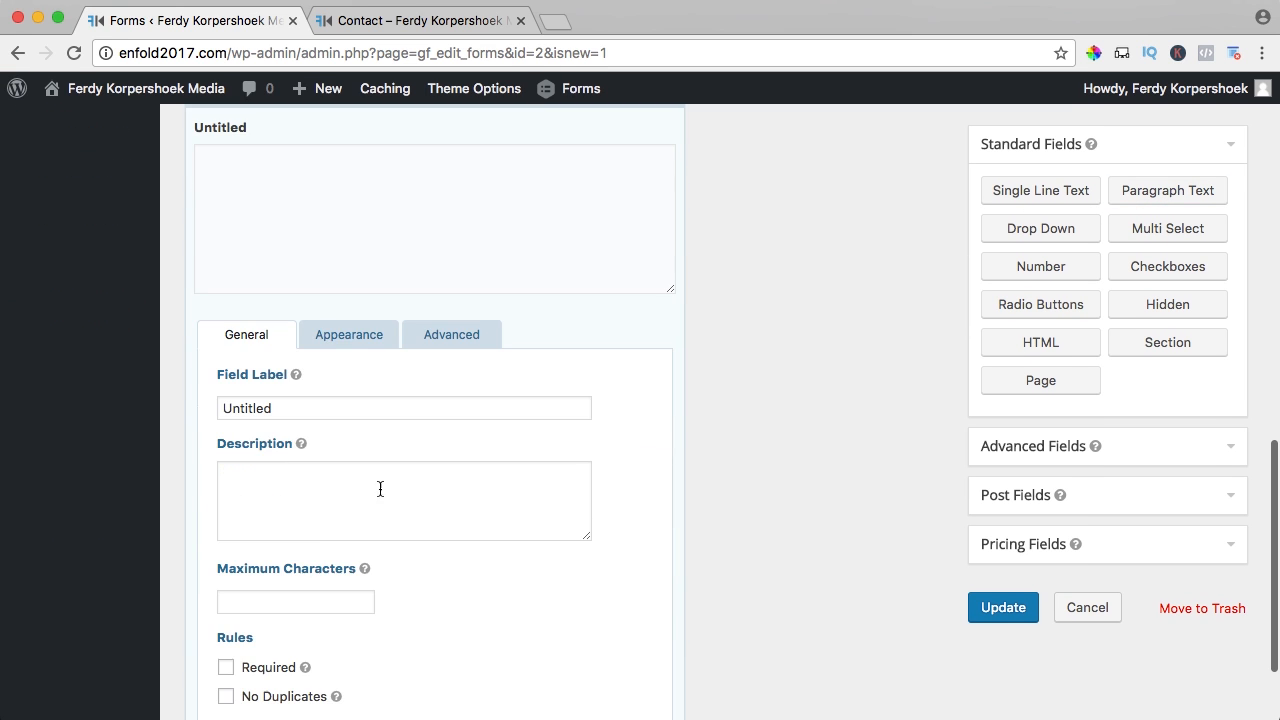
pyautogui.doubleClick(298, 412)
pyautogui.write('Message')
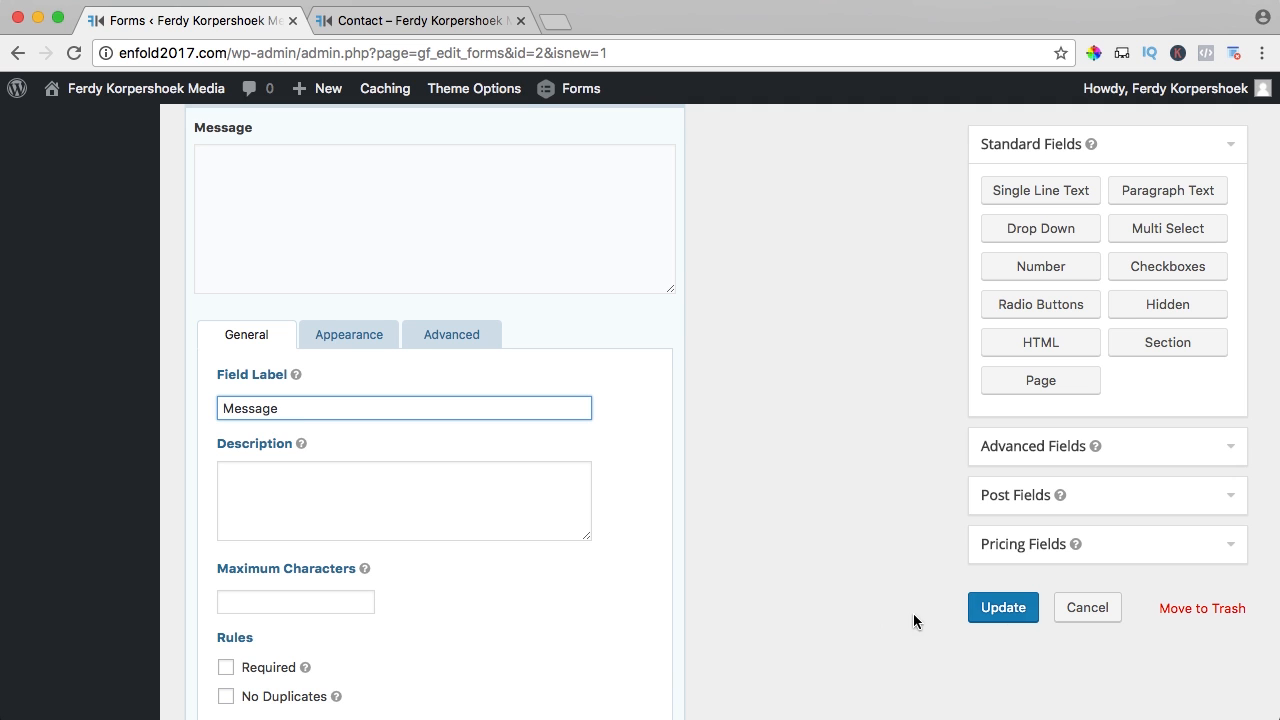
pyautogui.click(1010, 612)
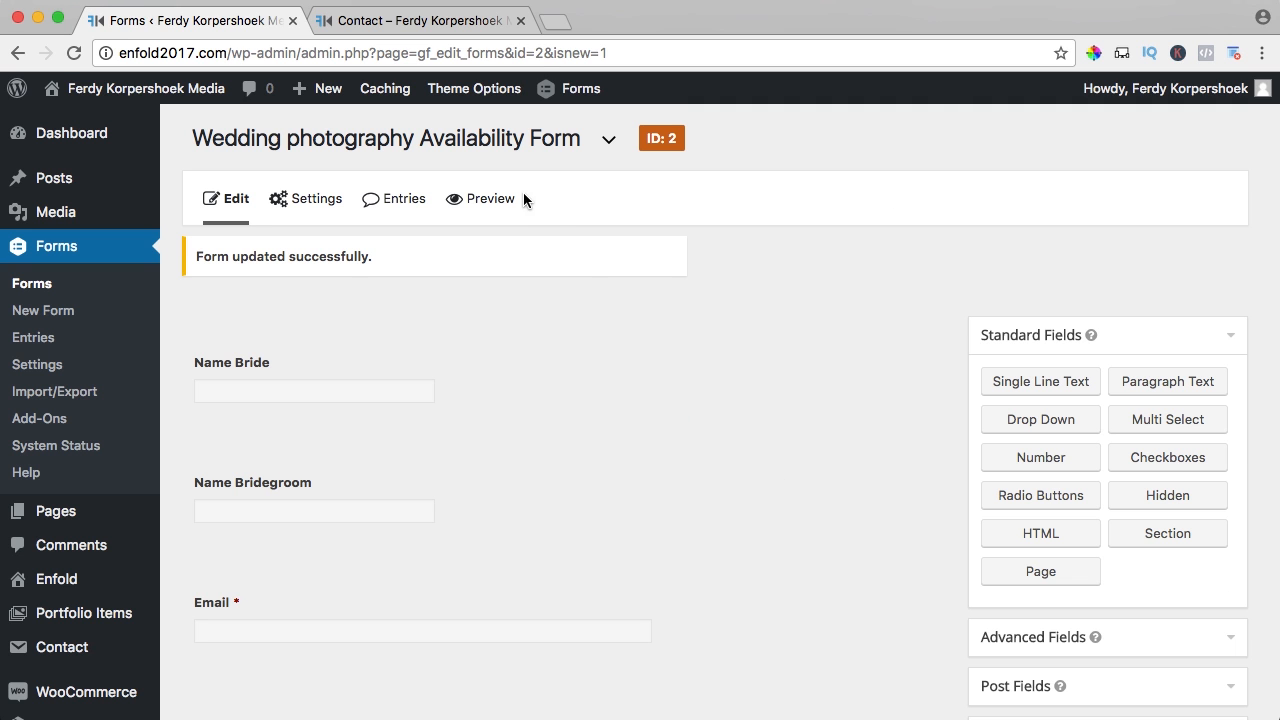
# - Preview the form, scrolling down to the Message and Submit fields, then return to the editor
pyautogui.click(489, 199)
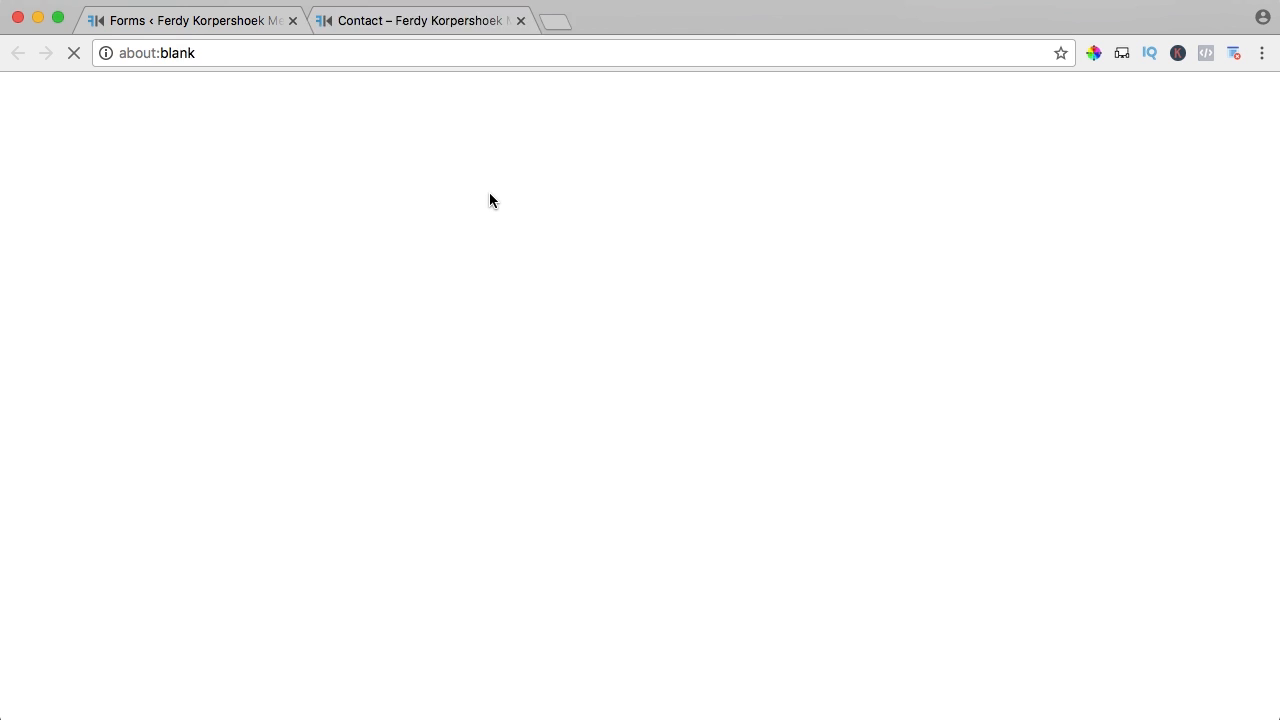
pyautogui.scroll(-5, 337, 266)
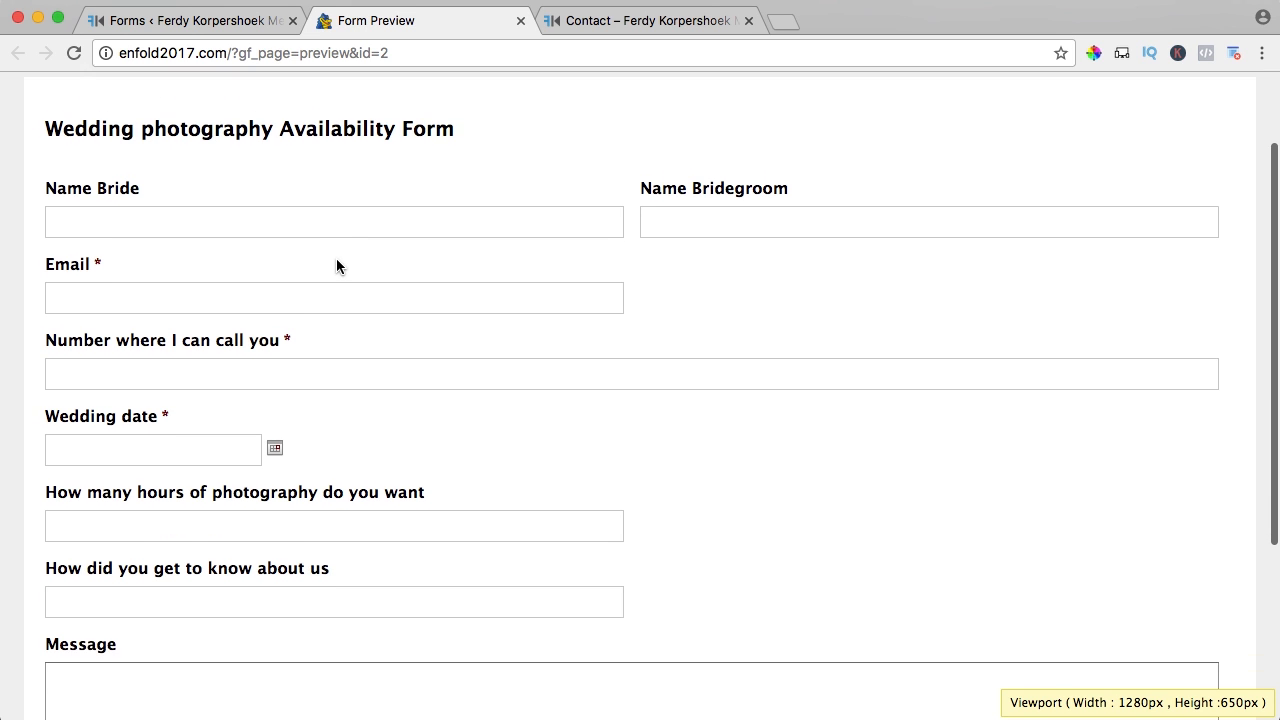
pyautogui.scroll(-8, 446, 275)
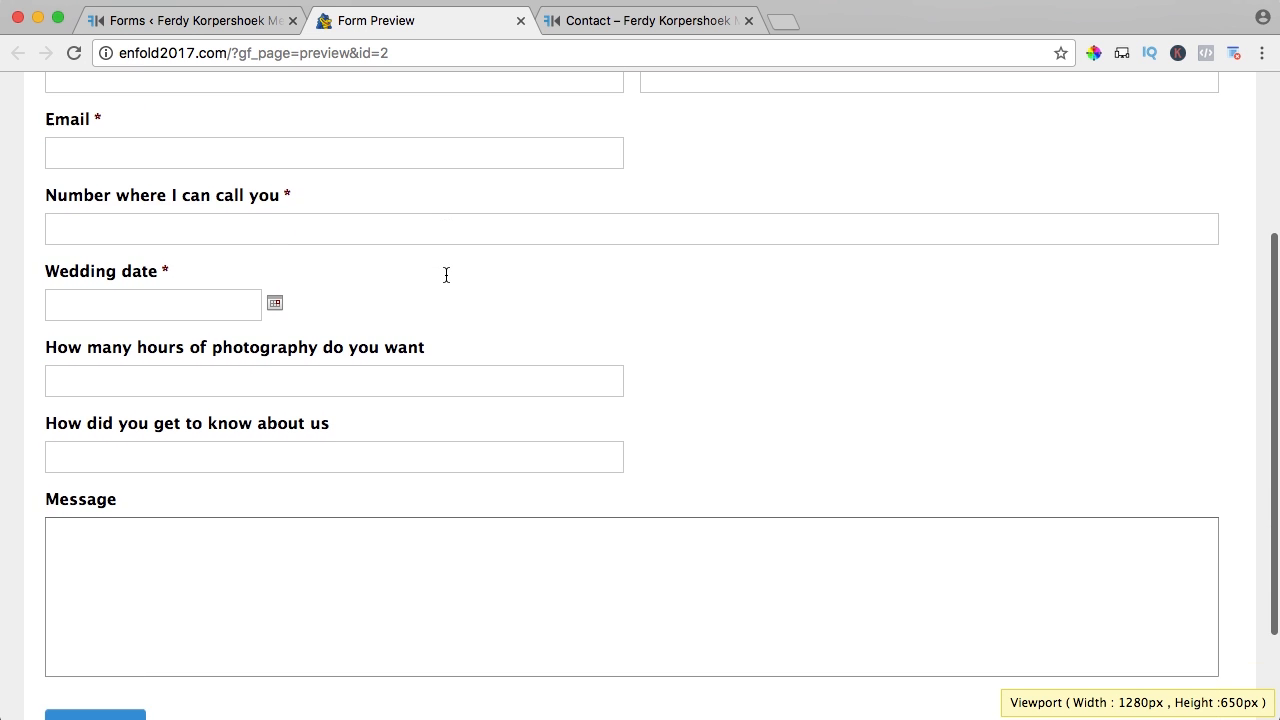
pyautogui.click(200, 20)
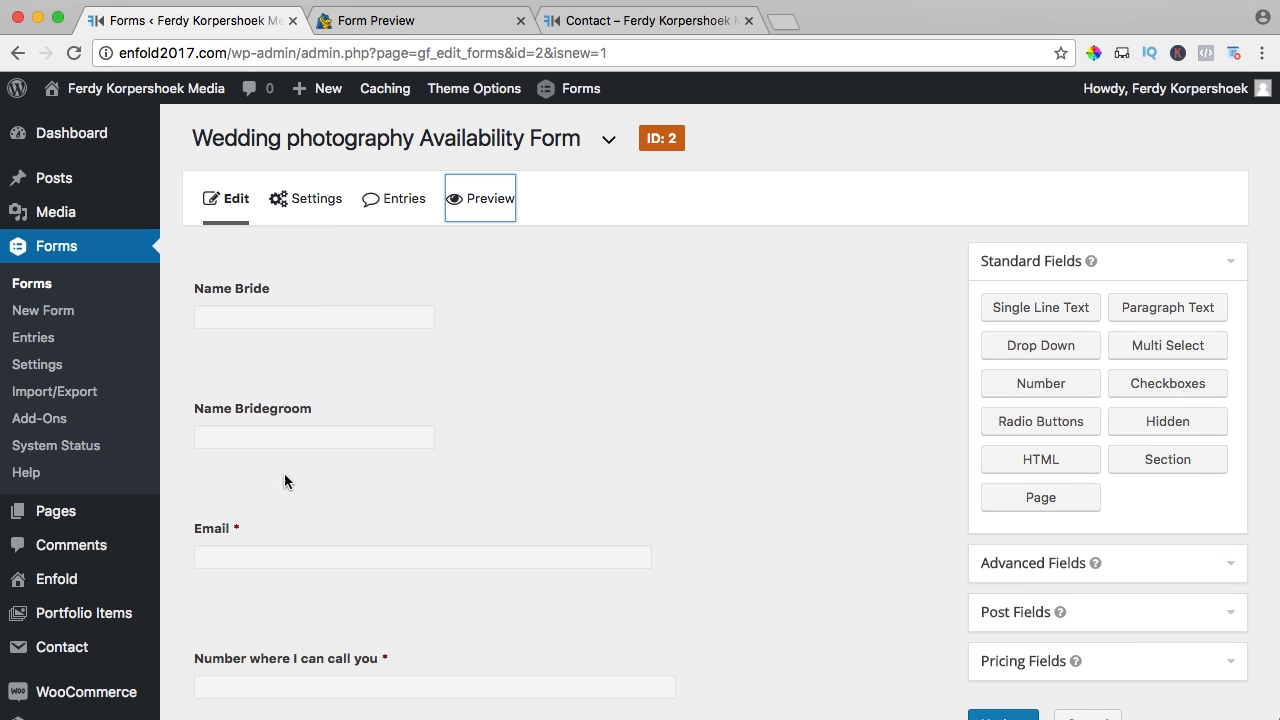
# - Give the Email field the custom CSS class gf_left_half under Appearance
pyautogui.click(294, 531)
pyautogui.scroll(-7, 323, 489)
pyautogui.click(320, 284)
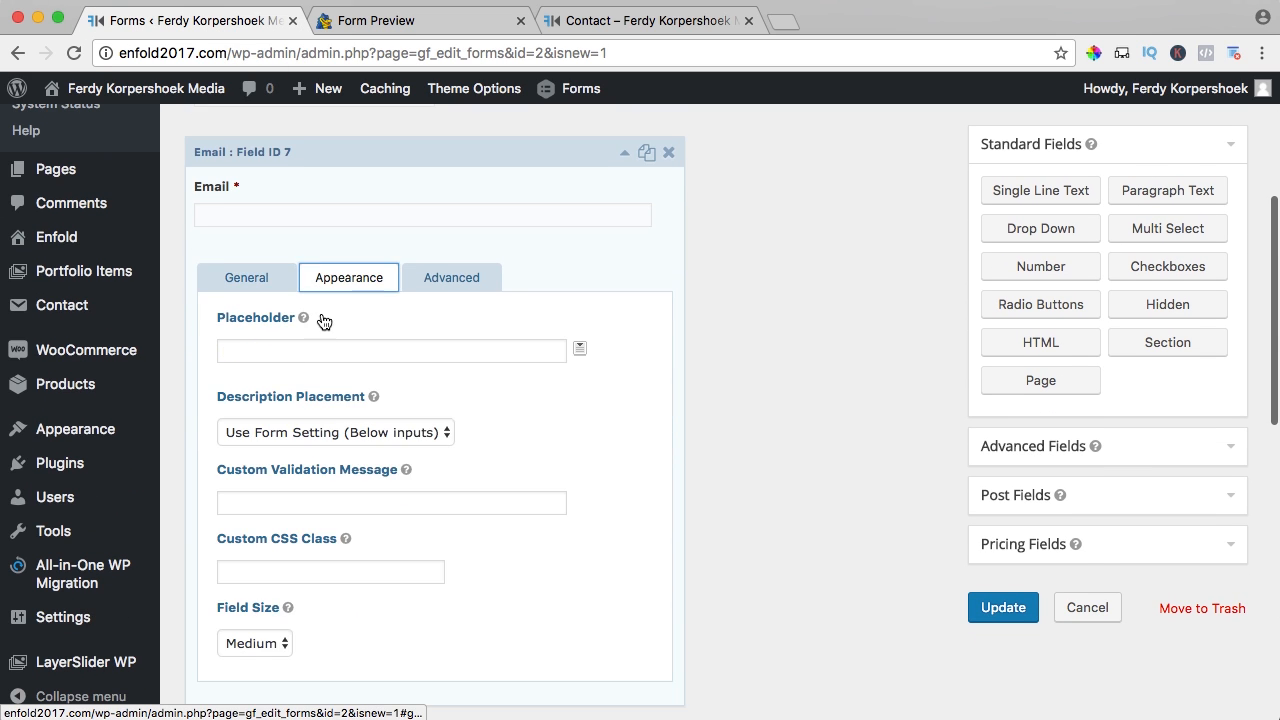
pyautogui.scroll(-3, 320, 325)
pyautogui.click(264, 409)
pyautogui.write('gf_left_half')
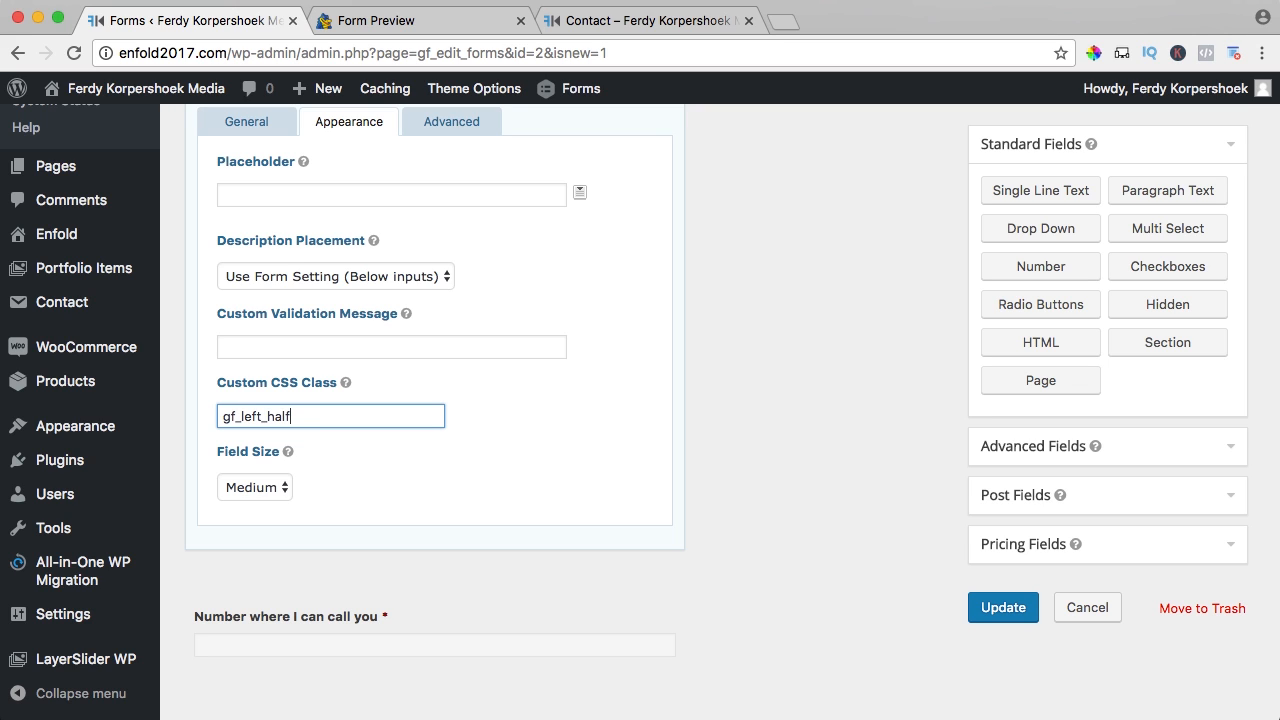
pyautogui.press('super+a')
pyautogui.press('super+c')
# - Give the phone number field the CSS class gf_right_half and save the form
pyautogui.click(500, 582)
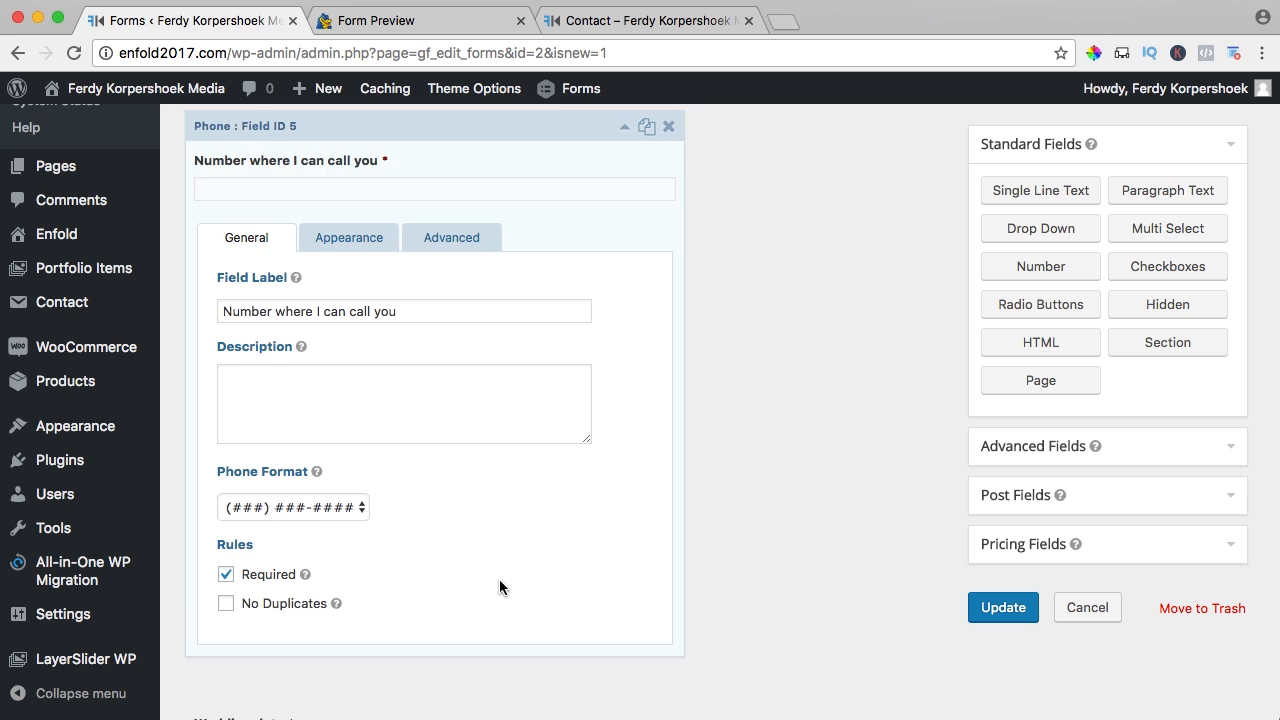
pyautogui.click(359, 240)
pyautogui.scroll(-2, 360, 320)
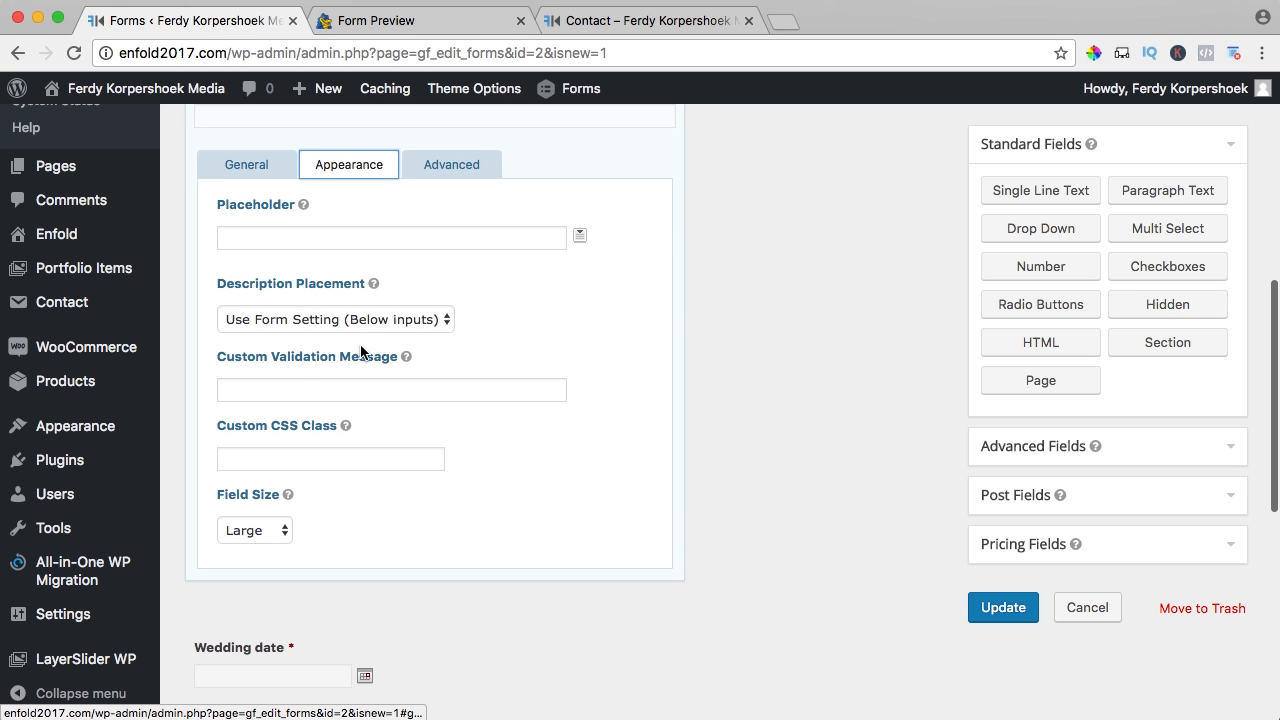
pyautogui.click(269, 452)
pyautogui.press('super+v')
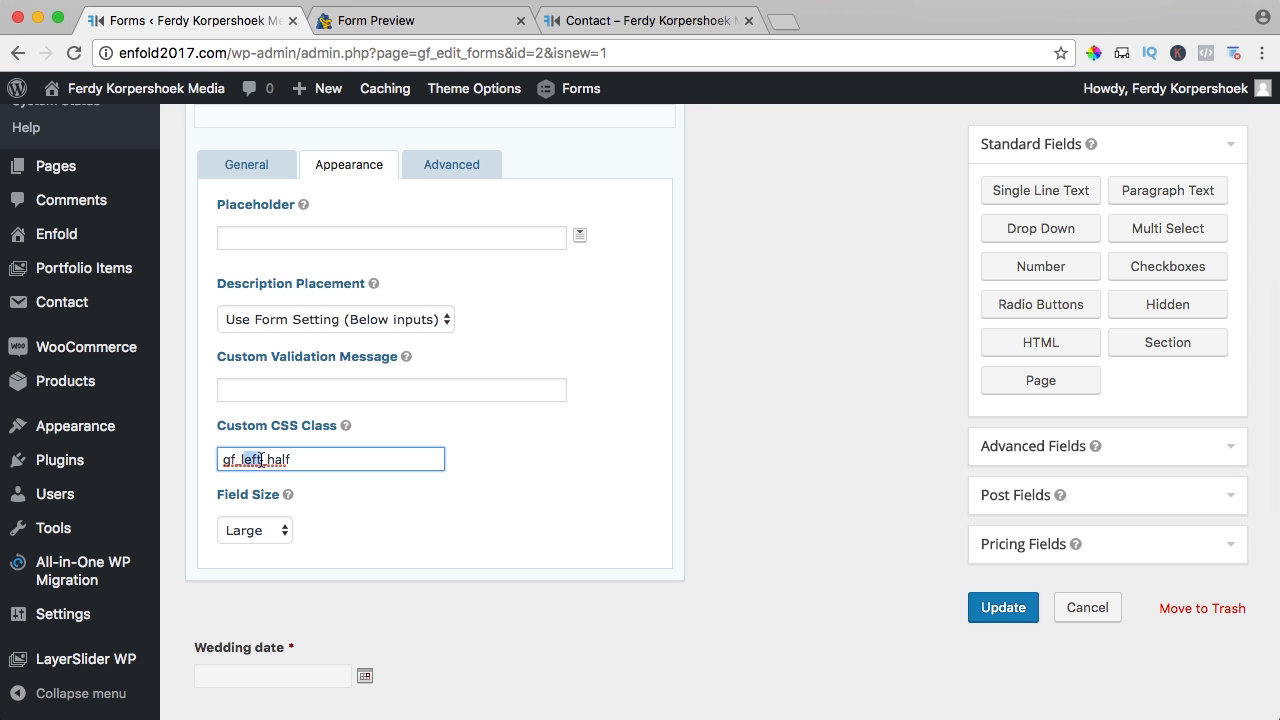
pyautogui.write('right')
pyautogui.click(1008, 612)
# - Reload the preview to see Email and phone side by side, then return to the editor
pyautogui.click(400, 22)
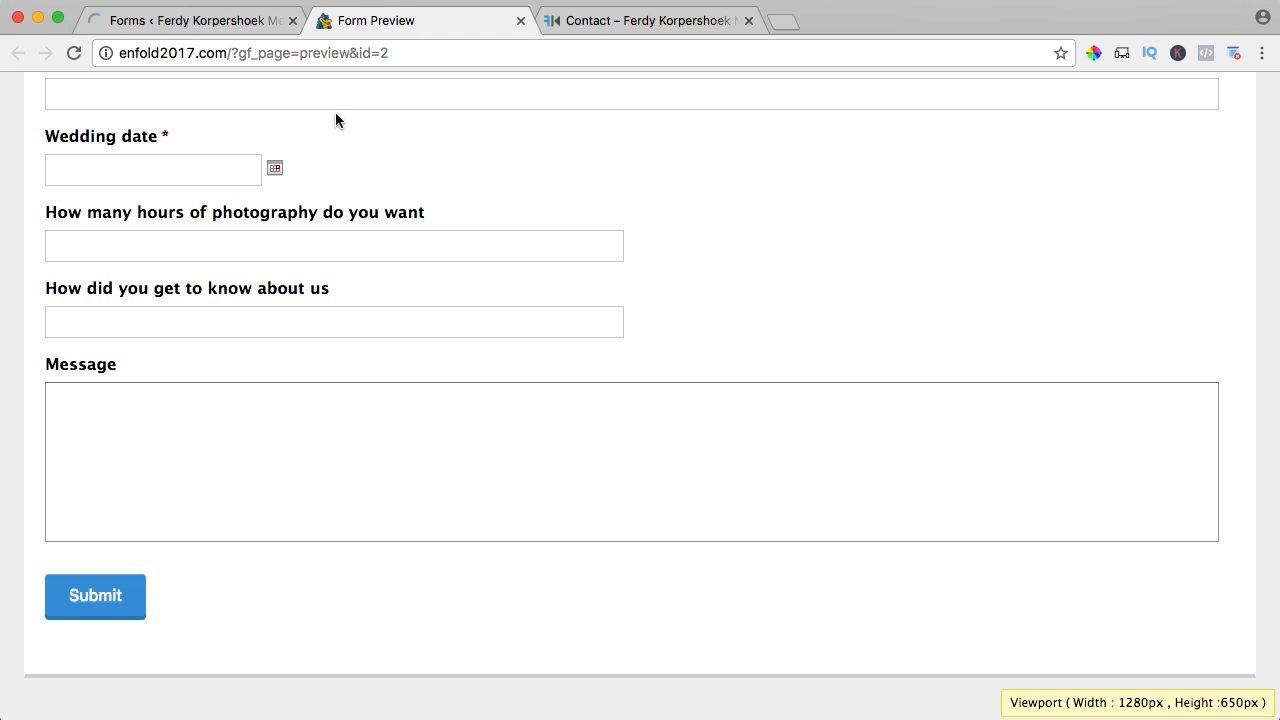
pyautogui.press('super+r')
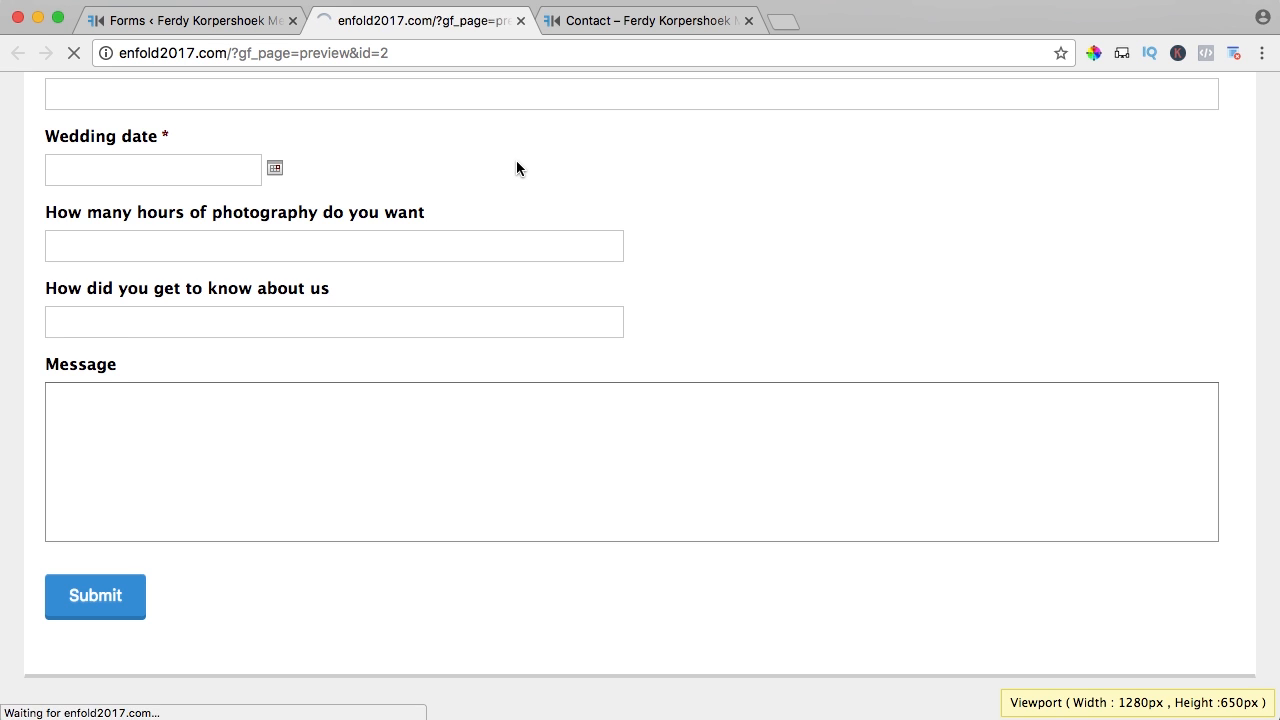
pyautogui.scroll(-1, 518, 168)
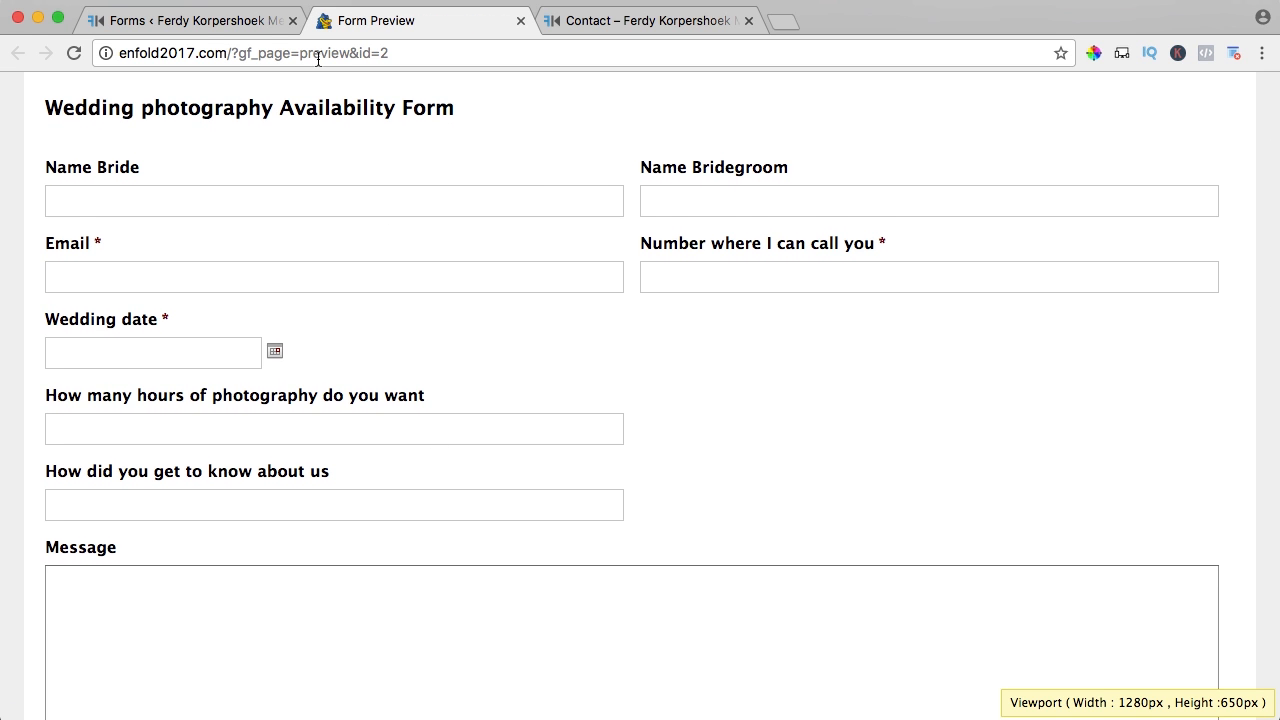
pyautogui.click(250, 22)
pyautogui.scroll(-4, 379, 310)
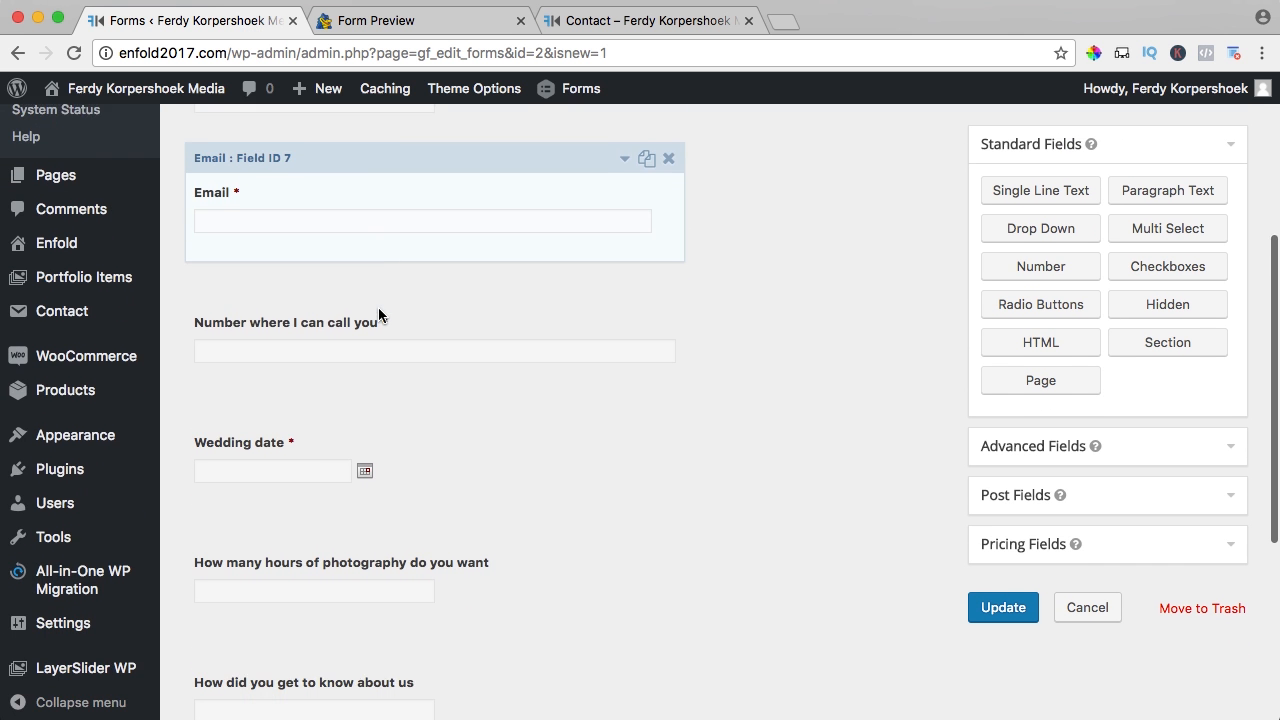
# - Copy the gf_right_half class name from the phone field's appearance settings
pyautogui.scroll(-3, 379, 310)
pyautogui.moveTo(337, 260); pyautogui.dragTo(338, 518)
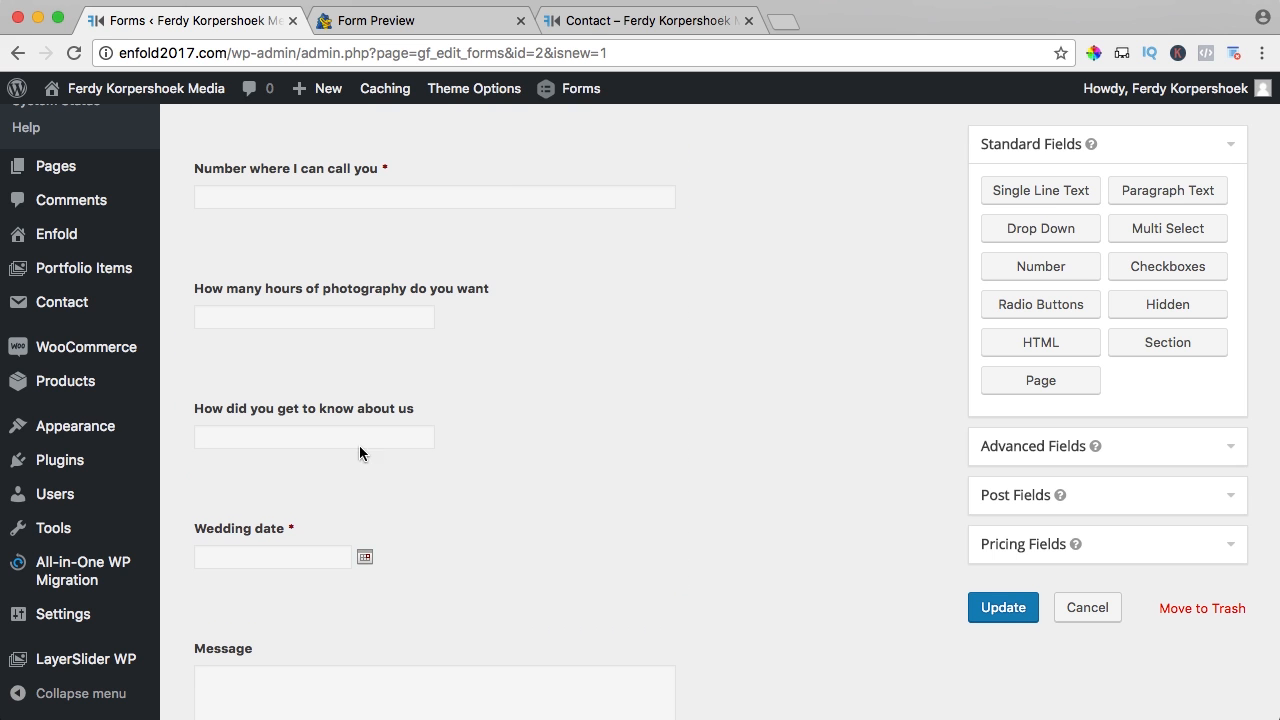
pyautogui.click(336, 189)
pyautogui.click(378, 262)
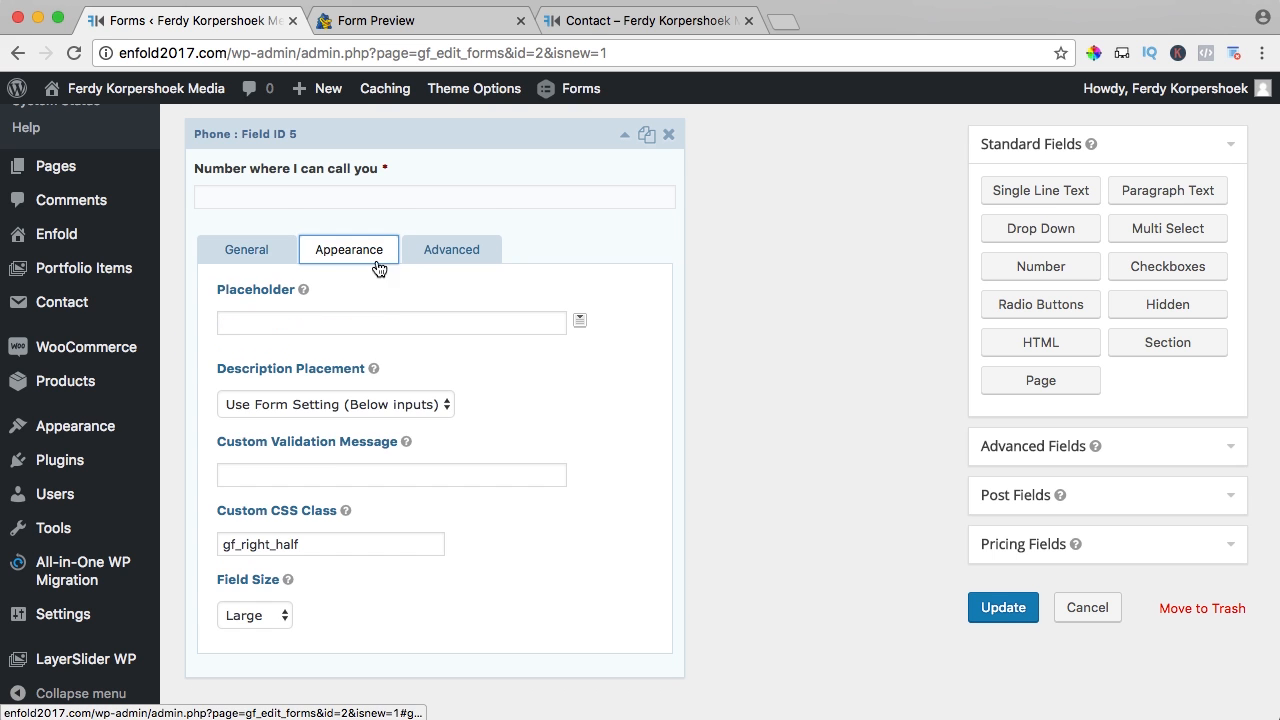
pyautogui.press('super+a')
pyautogui.press('super+c')
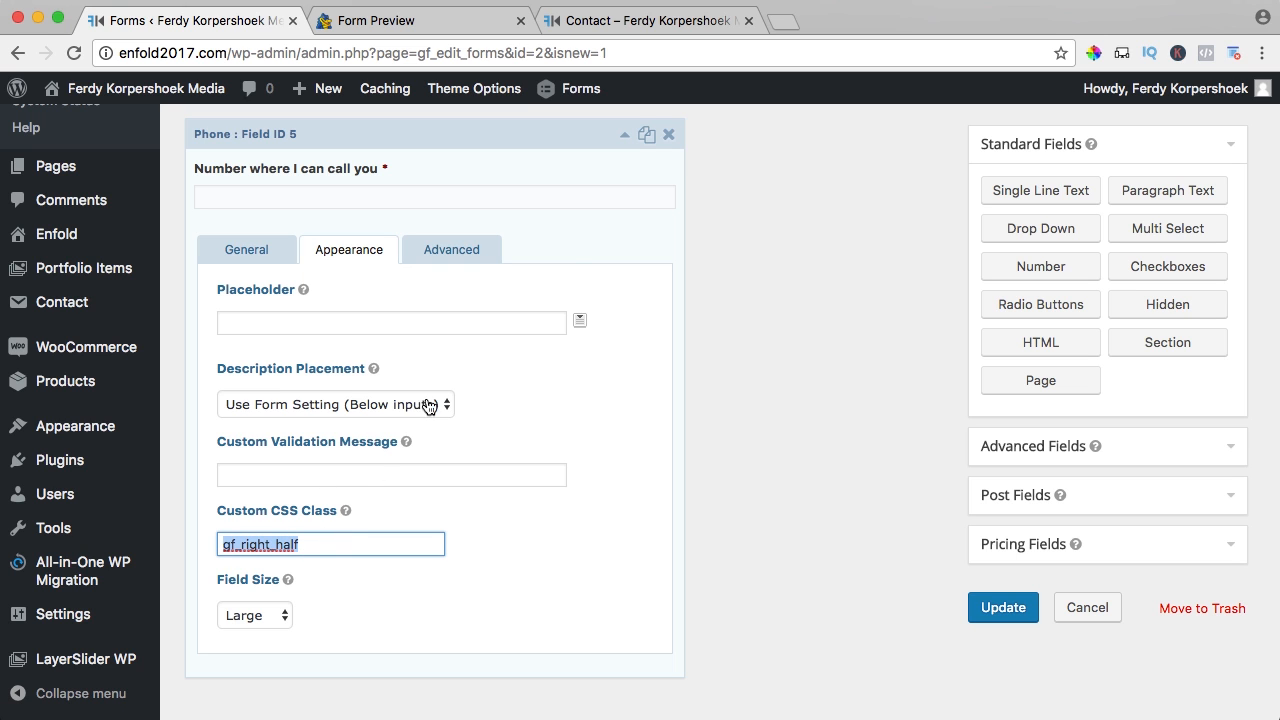
pyautogui.click(617, 135)
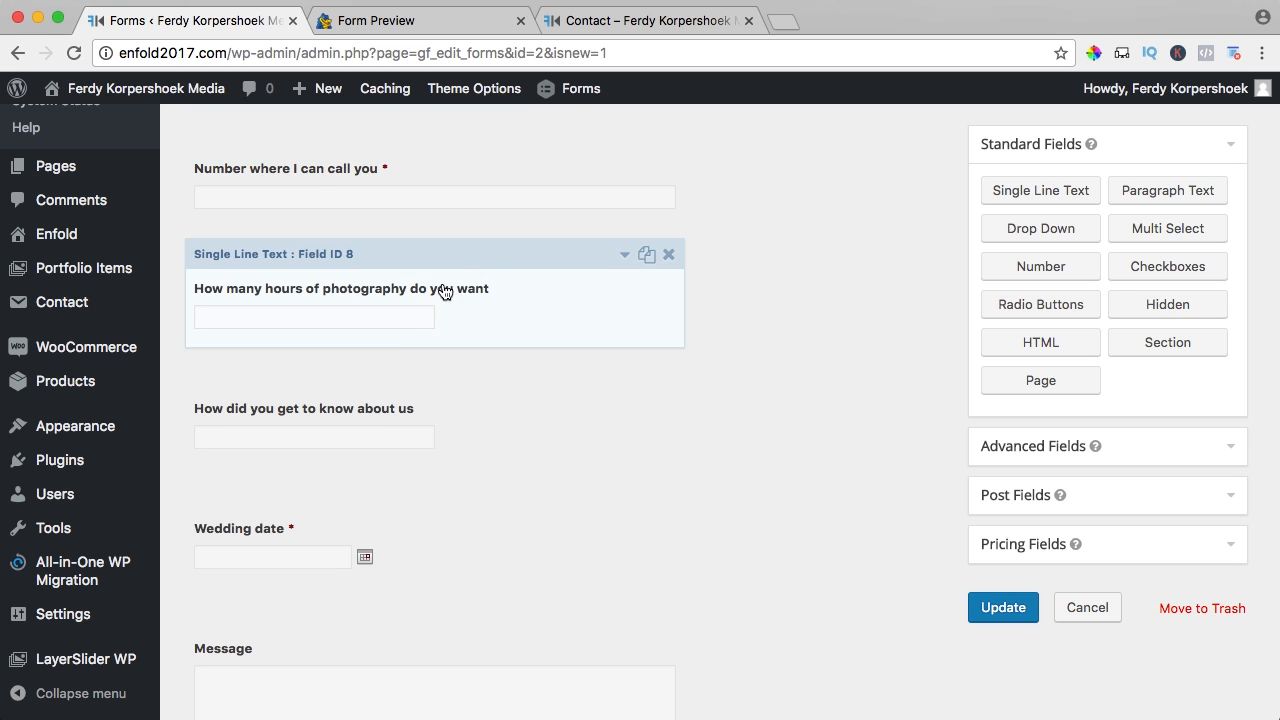
pyautogui.scroll(-2, 400, 320)
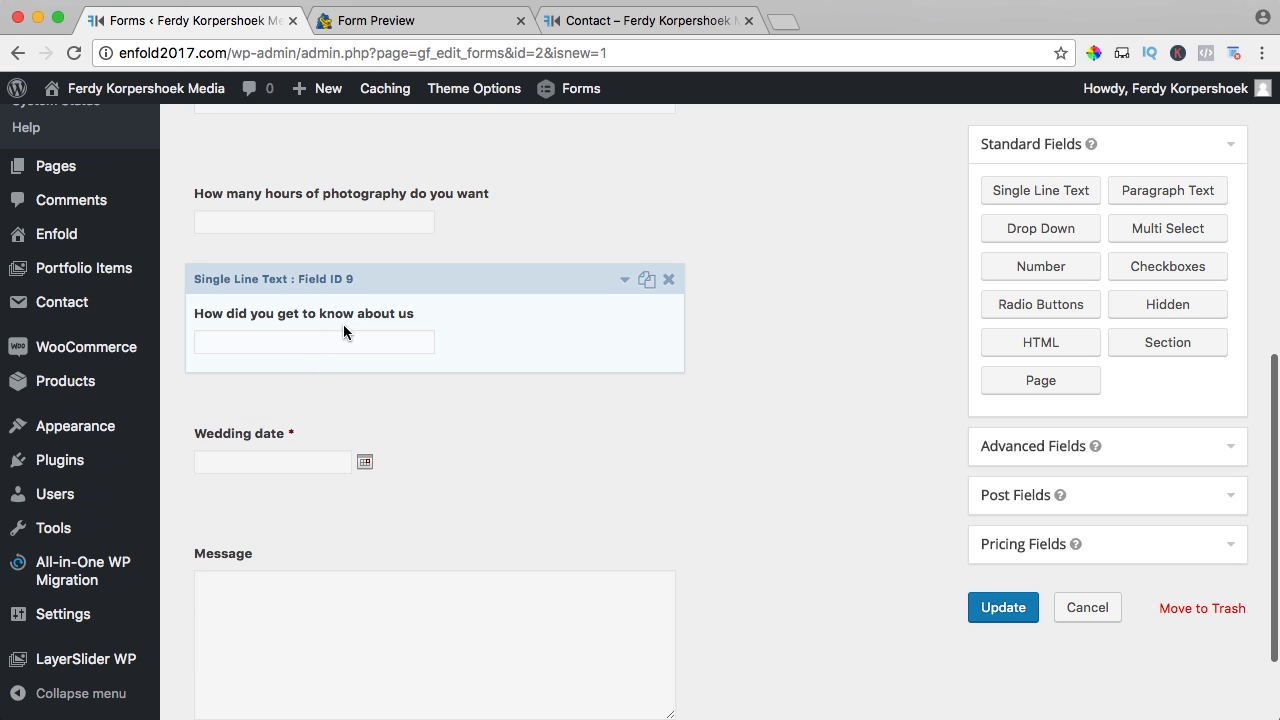
# - Give the 'How did you get to know about us' field the CSS class gf_left_half
pyautogui.click(343, 324)
pyautogui.click(345, 390)
pyautogui.scroll(-5, 352, 397)
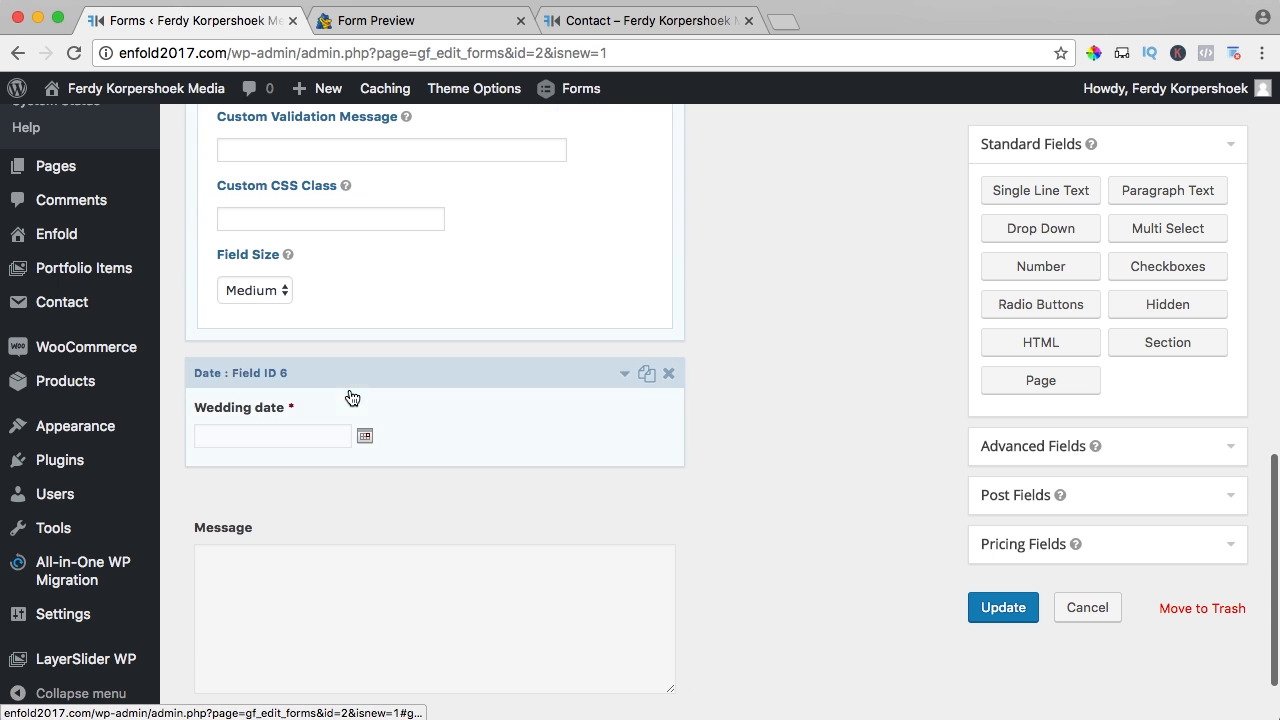
pyautogui.click(301, 219)
pyautogui.press('super+v')
pyautogui.moveTo(271, 219); pyautogui.dragTo(241, 219)
pyautogui.write('left')
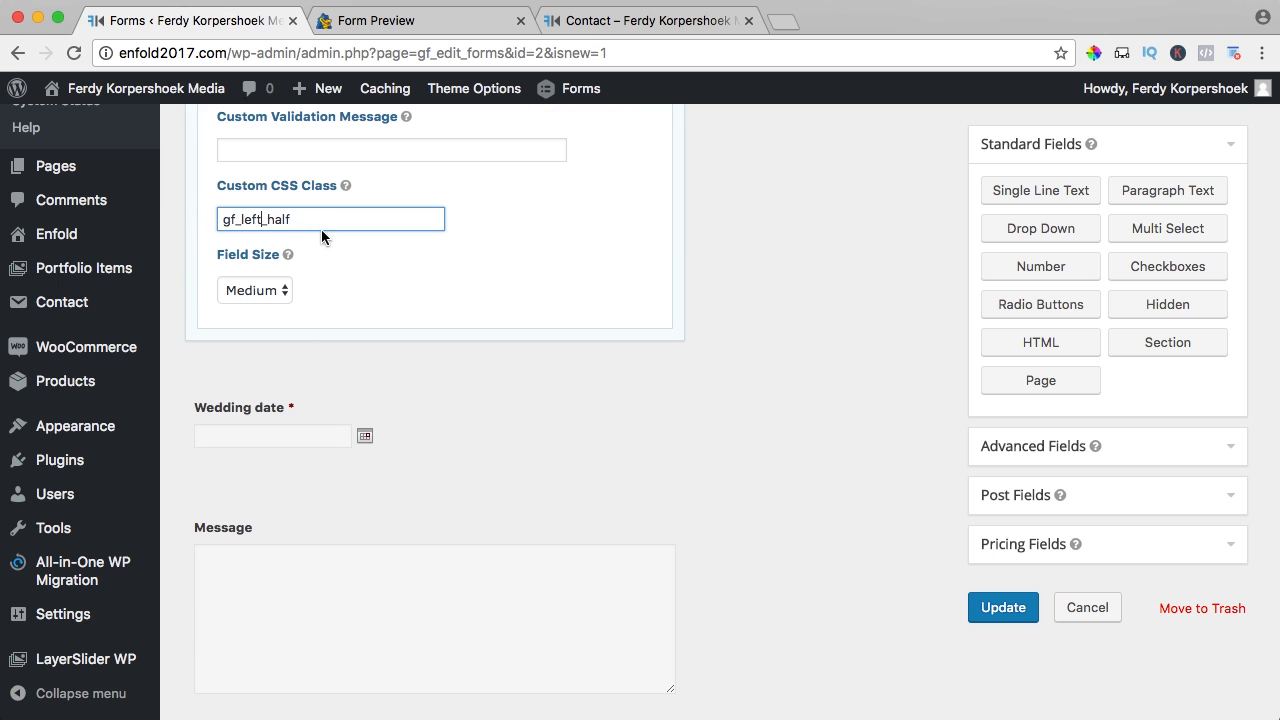
pyautogui.scroll(5, 321, 229)
# - Give the hours of photography field the CSS class gf_right_half and save the form
pyautogui.click(343, 200)
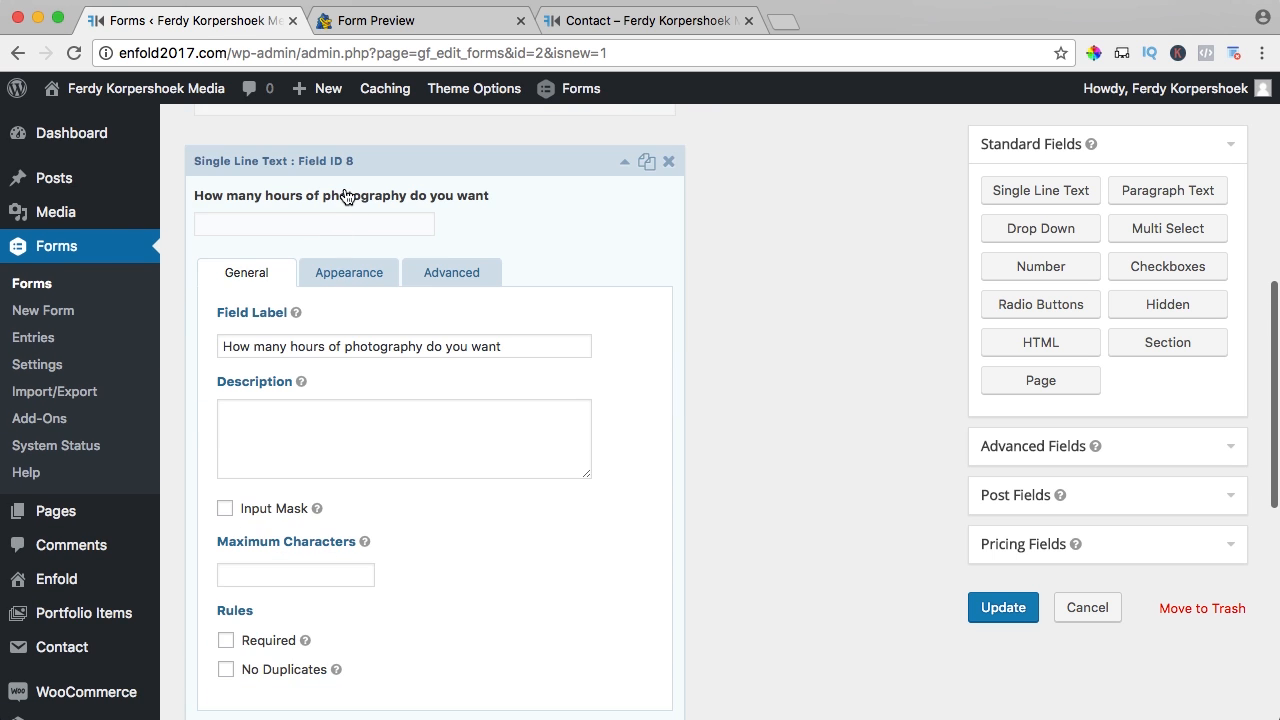
pyautogui.scroll(-2, 300, 380)
pyautogui.click(273, 488)
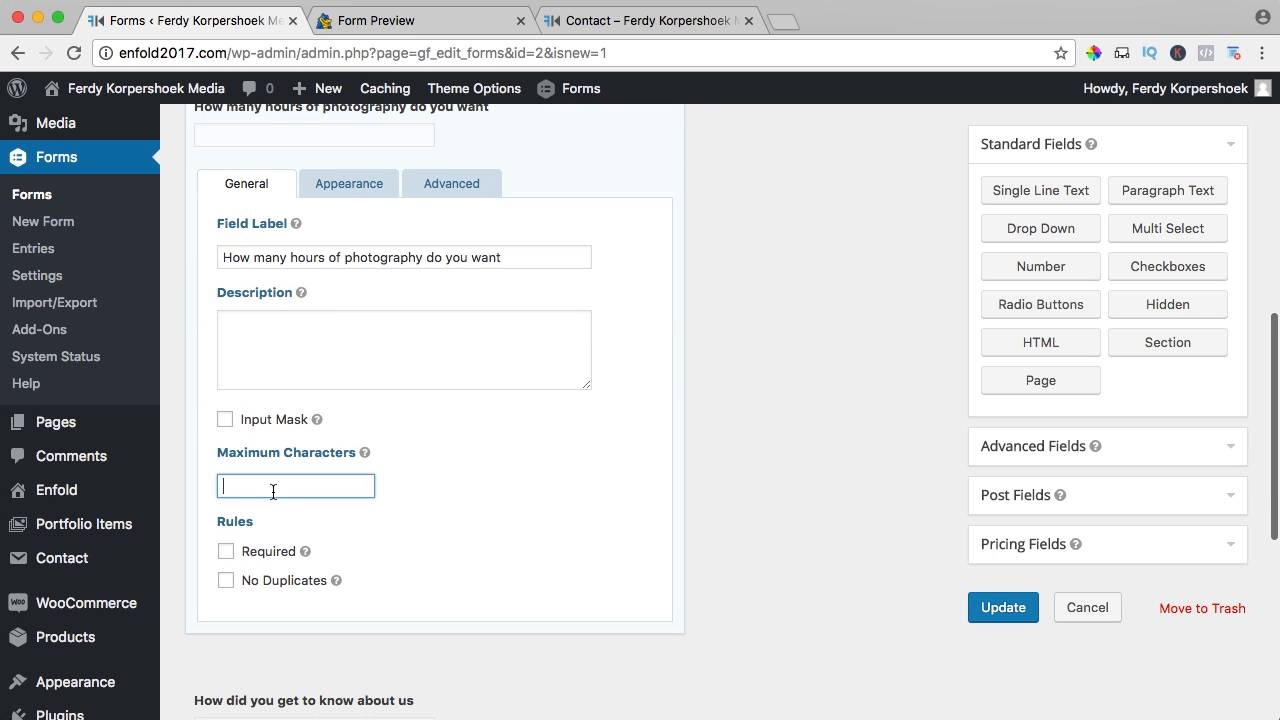
pyautogui.click(349, 183)
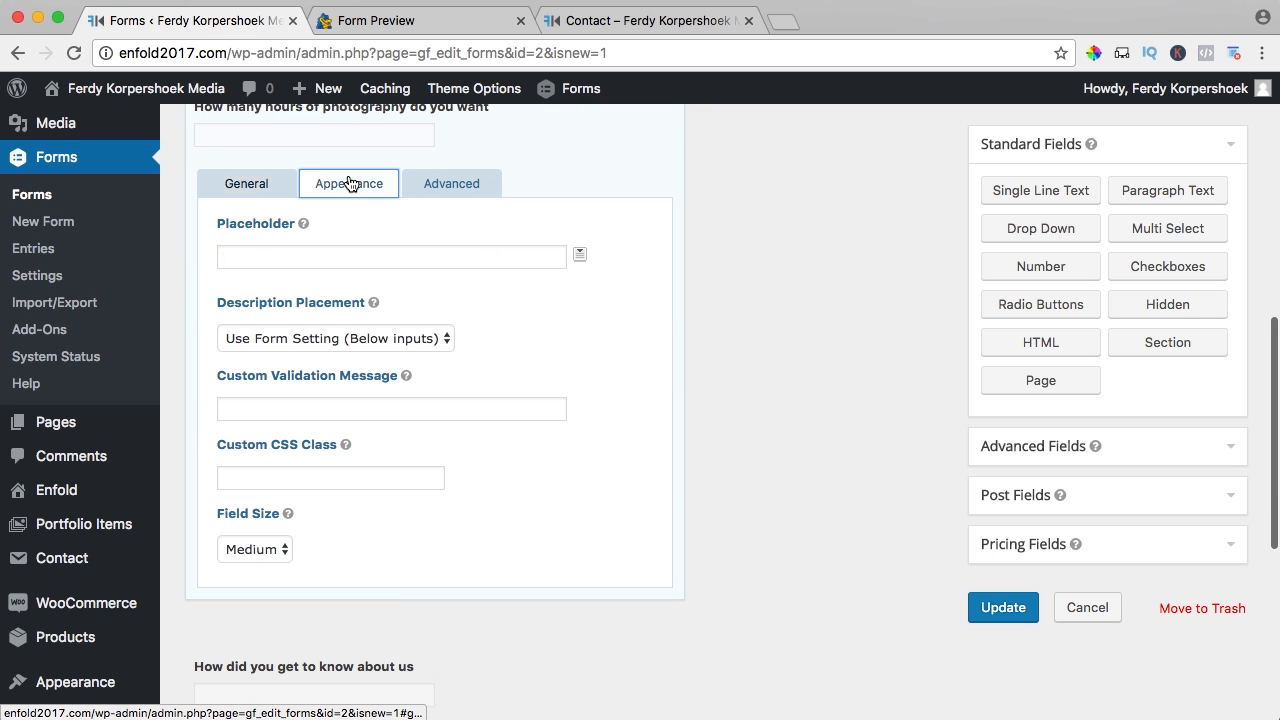
pyautogui.click(287, 480)
pyautogui.hotkey('ctrl', 'v')
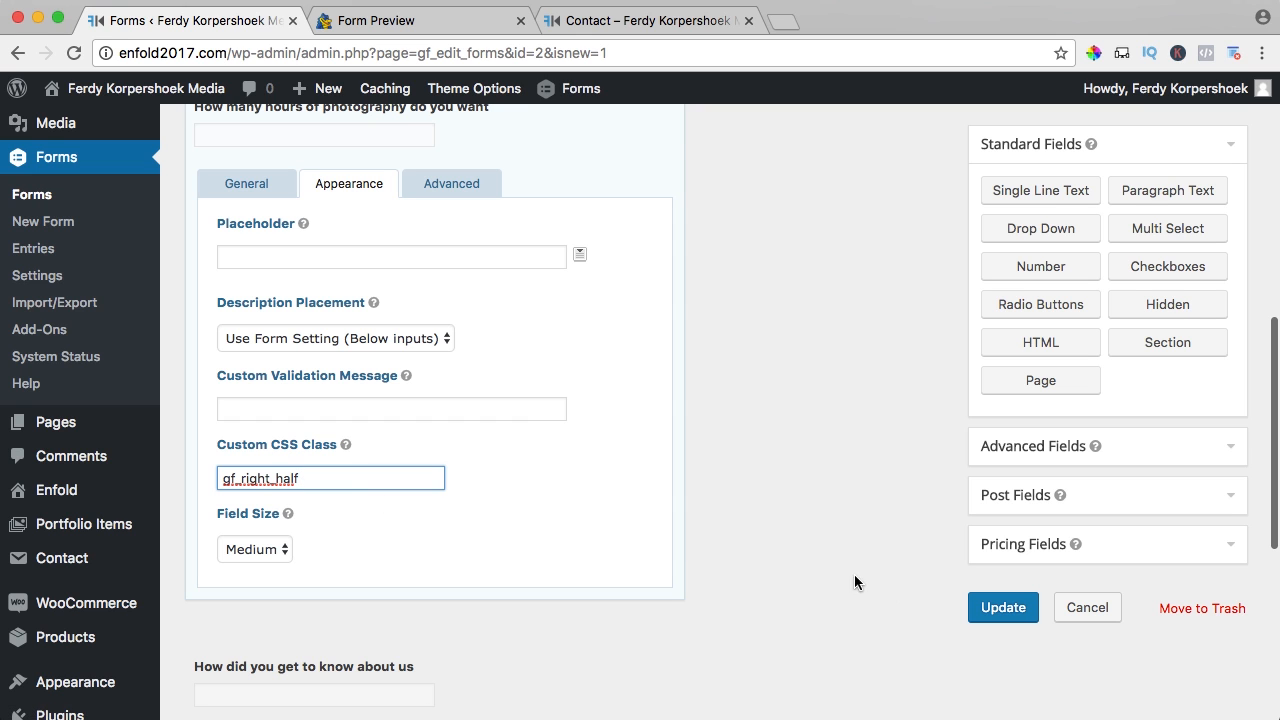
pyautogui.click(1008, 609)
# - Reload the preview to confirm the two fields sit side by side, then return to the editor
pyautogui.click(374, 20)
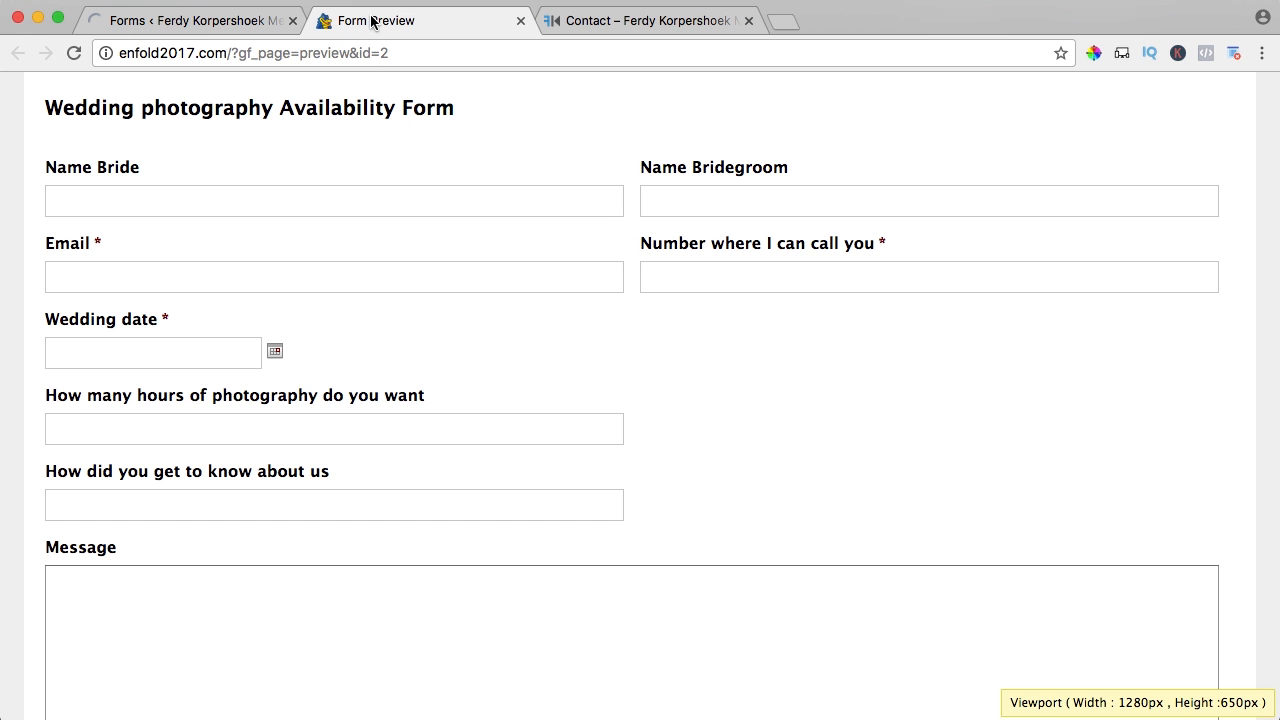
pyautogui.press('super+r')
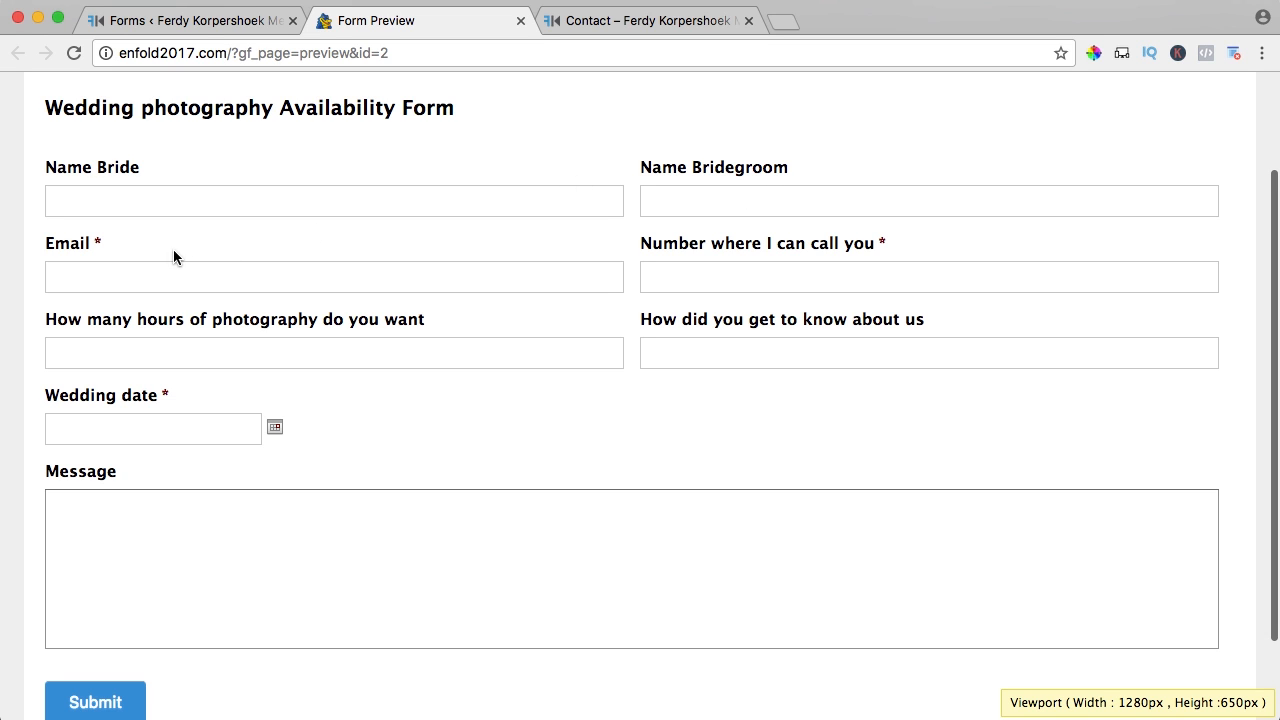
pyautogui.scroll(-2, 235, 330)
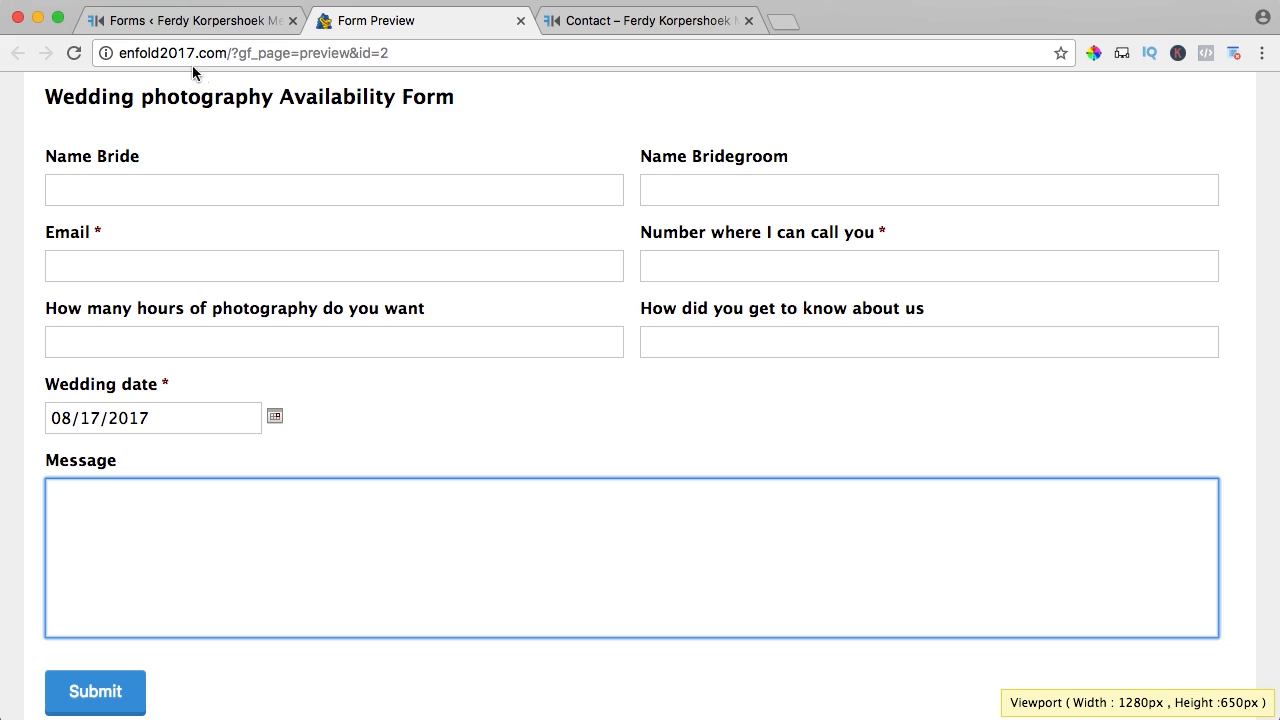
pyautogui.click(186, 24)
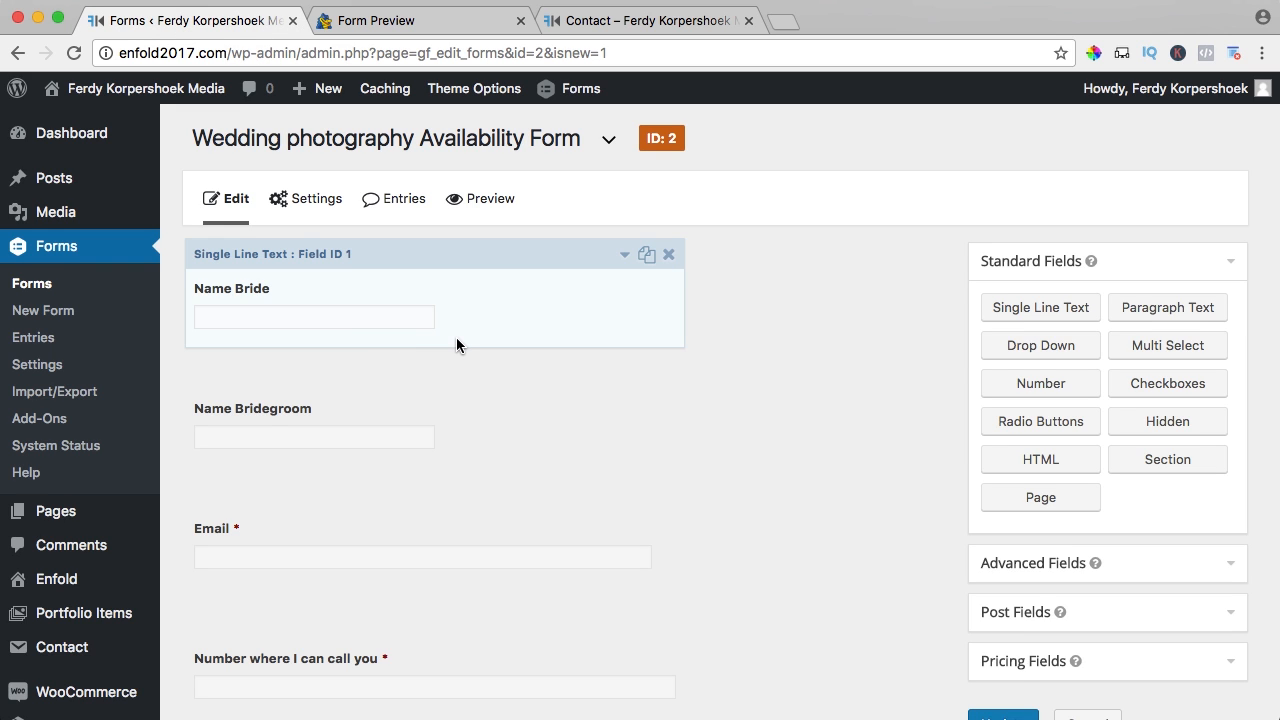
# - Add a drop-down labelled 'Do you want to make use of our Photography or Videography Services' below the referral question
pyautogui.scroll(-10, 456, 339)
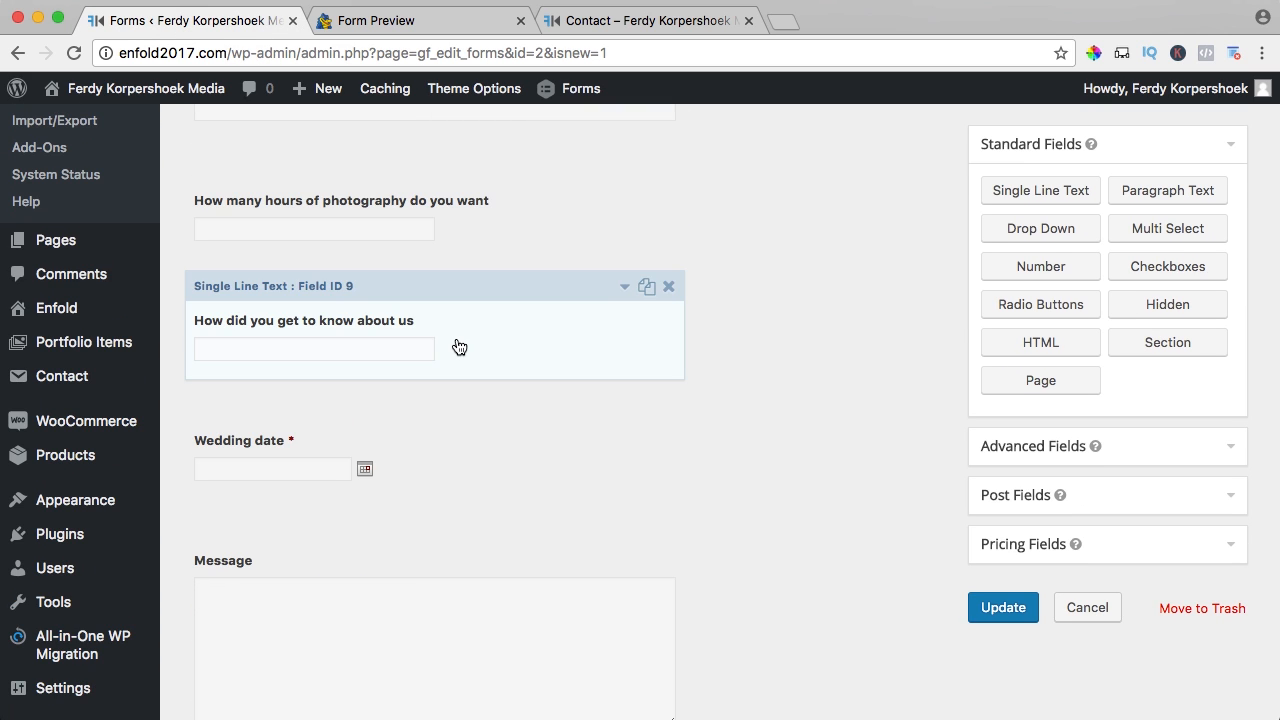
pyautogui.moveTo(1031, 229); pyautogui.dragTo(364, 412)
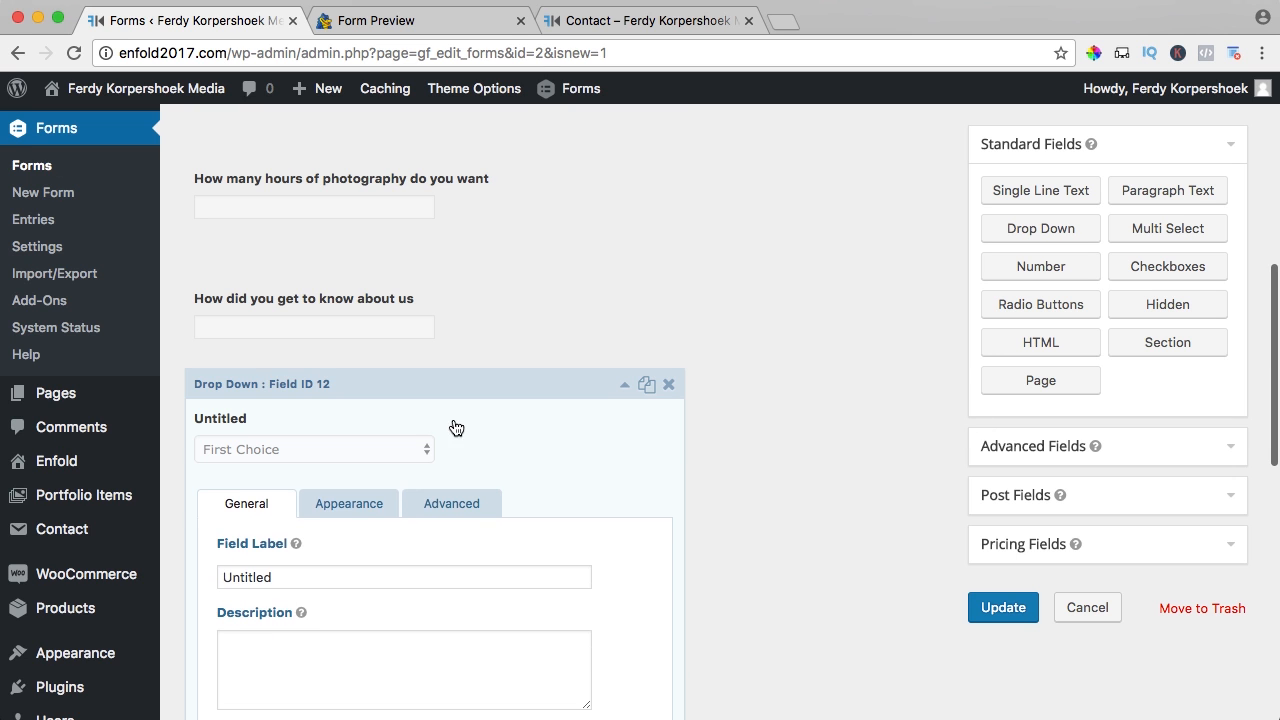
pyautogui.scroll(-4, 456, 428)
pyautogui.doubleClick(246, 578)
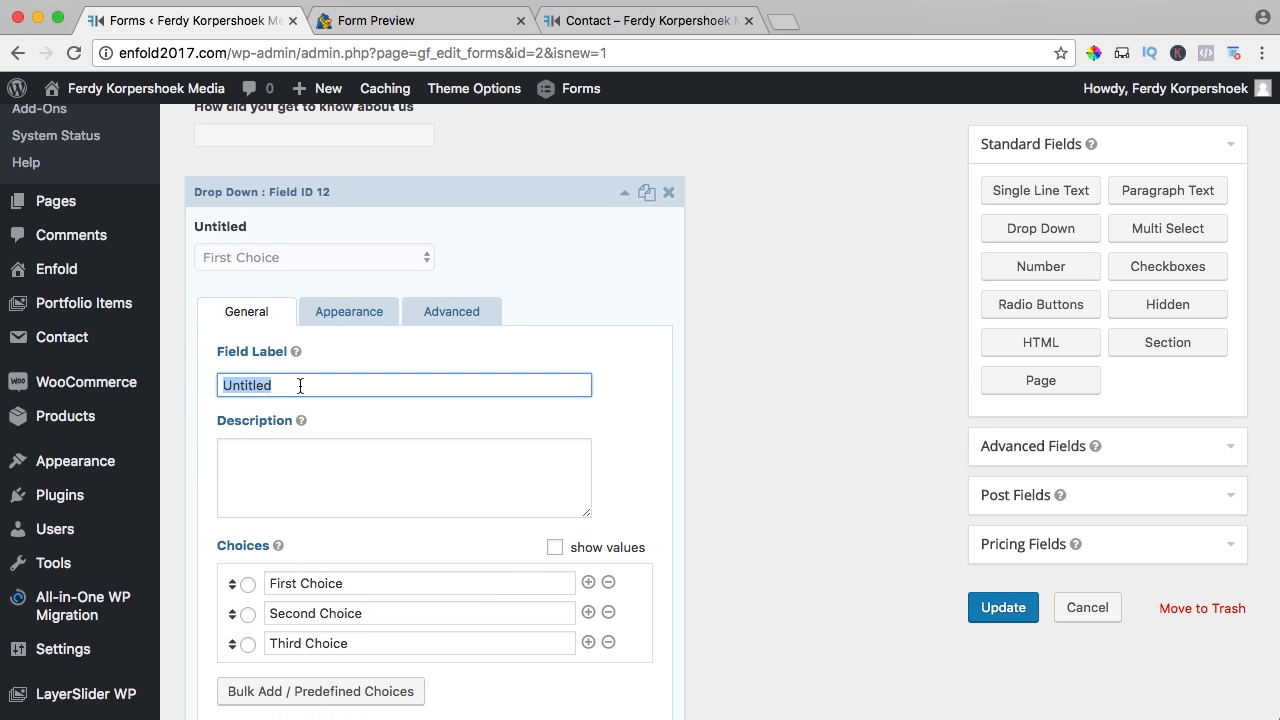
pyautogui.write('Do you want to mak')
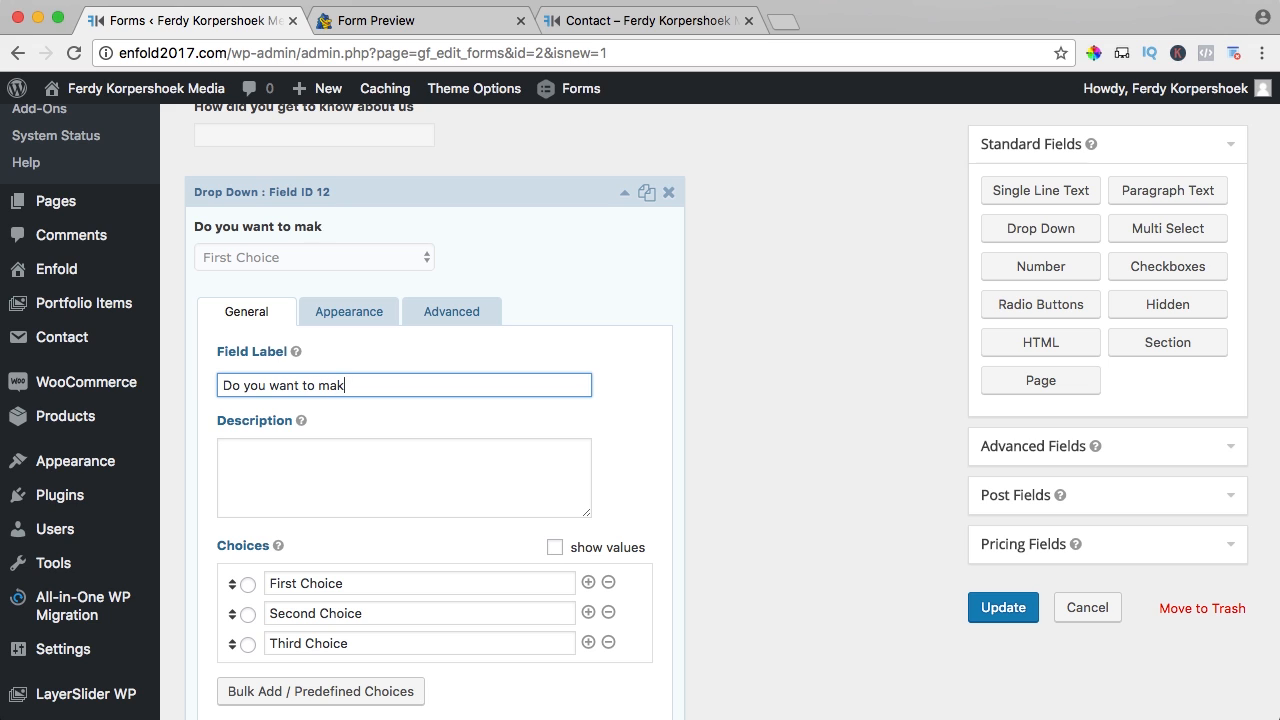
pyautogui.write('e use of our Photog')
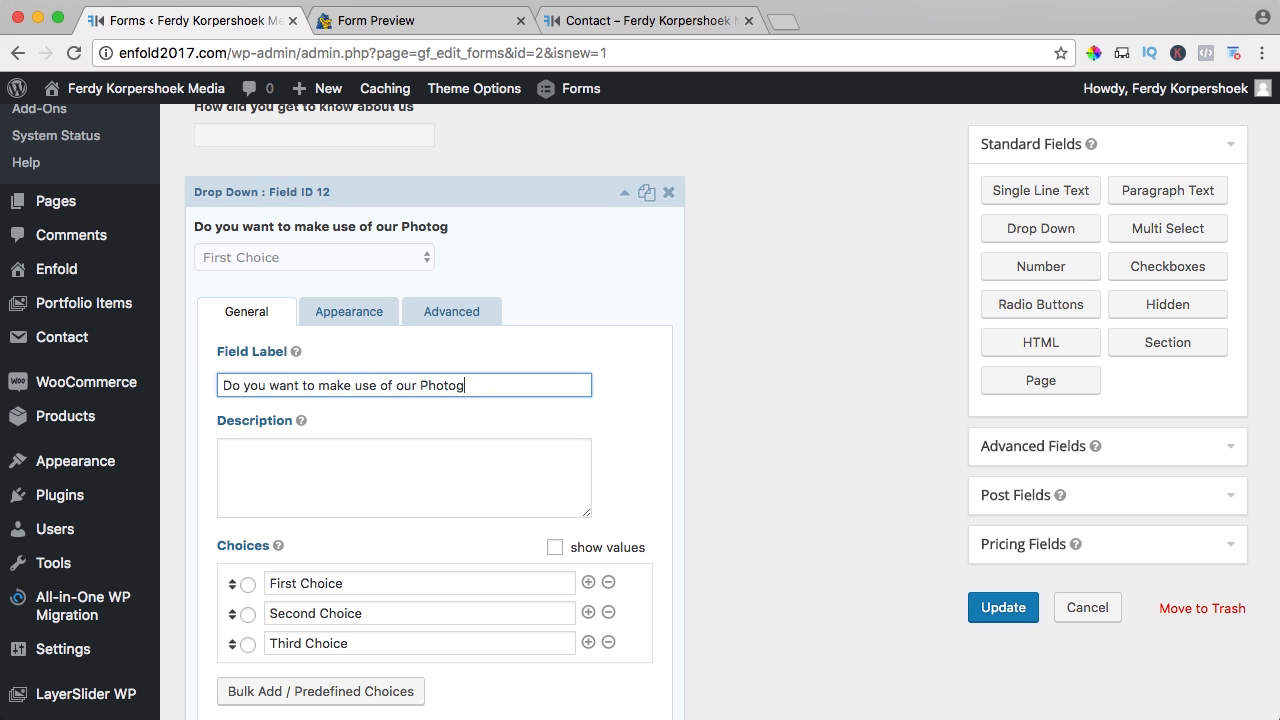
pyautogui.write('raphy or V')
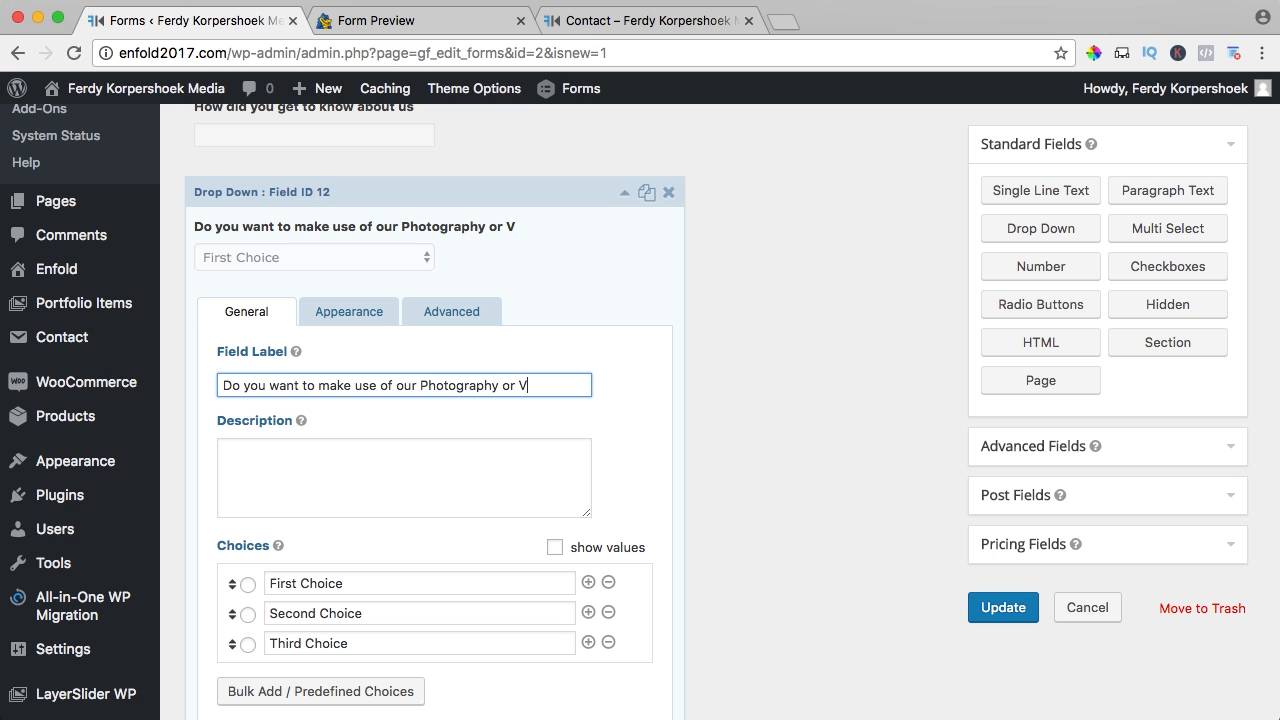
pyautogui.write('ideography Services')
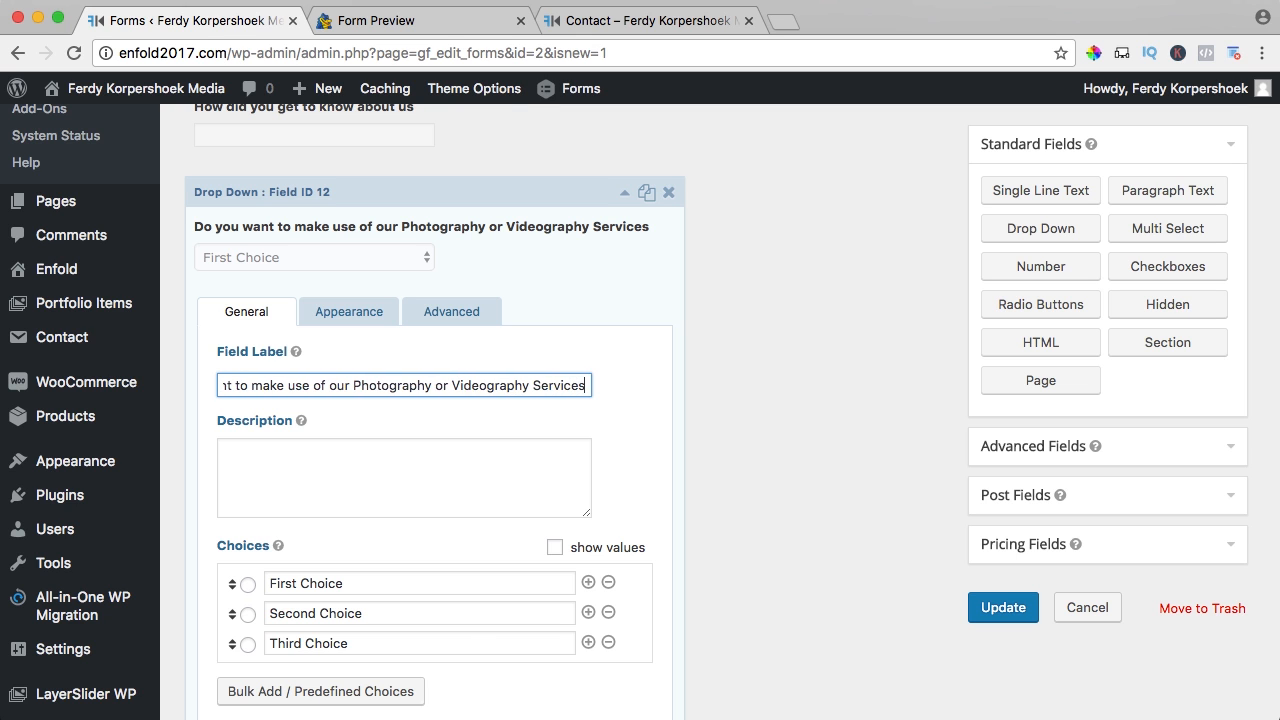
pyautogui.click(301, 420)
# - Set the dropdown choices to Photography, Videography and 'Photography & Videorgrap'
pyautogui.click(280, 584)
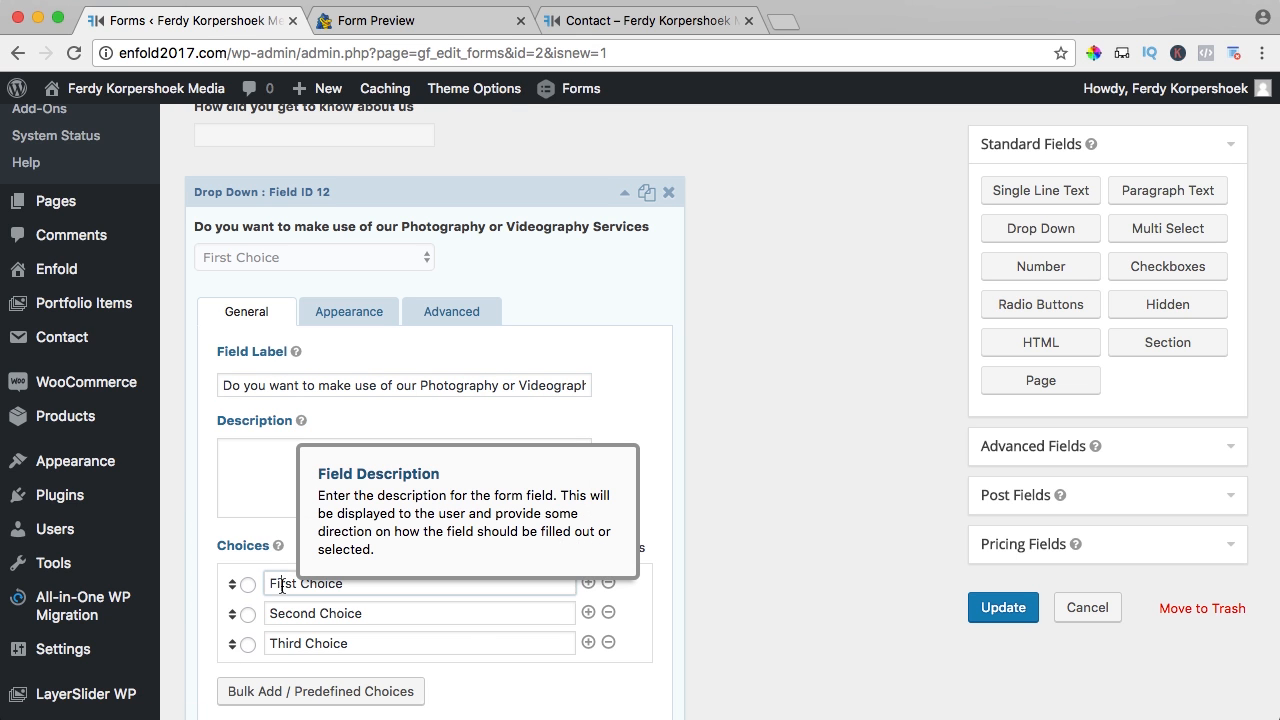
pyautogui.write('Photography')
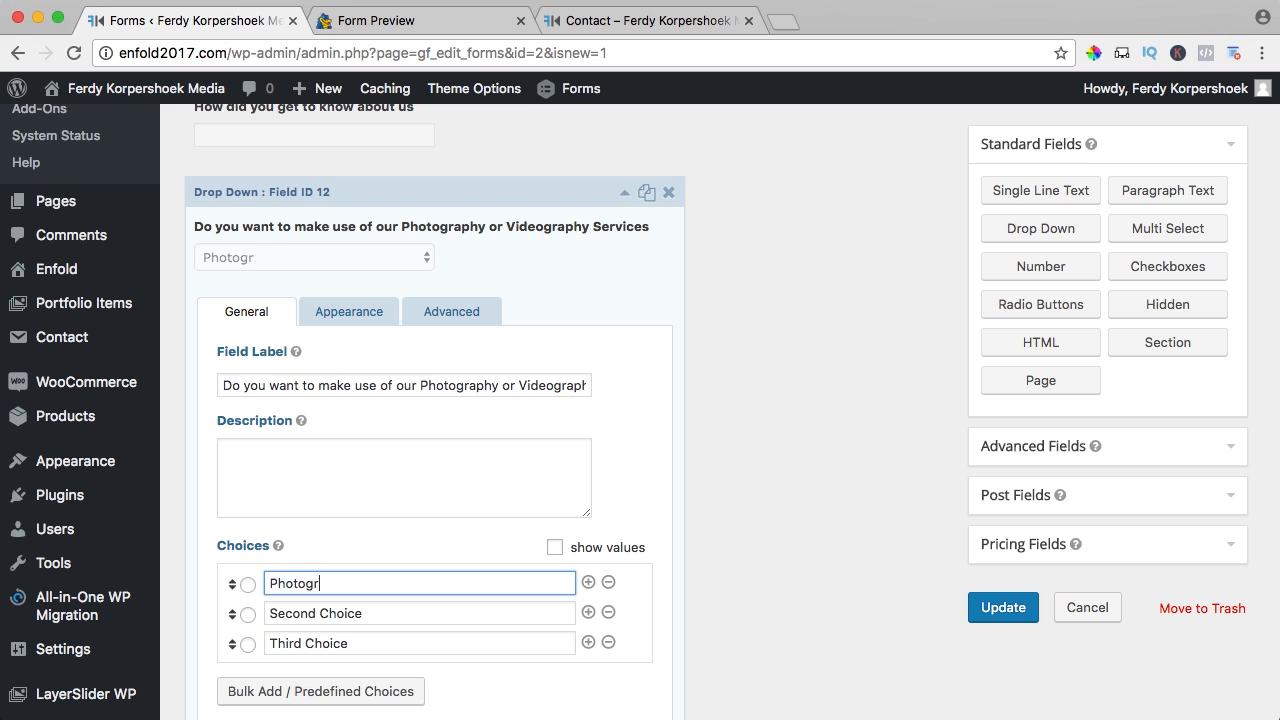
pyautogui.press('Tab')
pyautogui.press('Tab')
pyautogui.write('Vid')
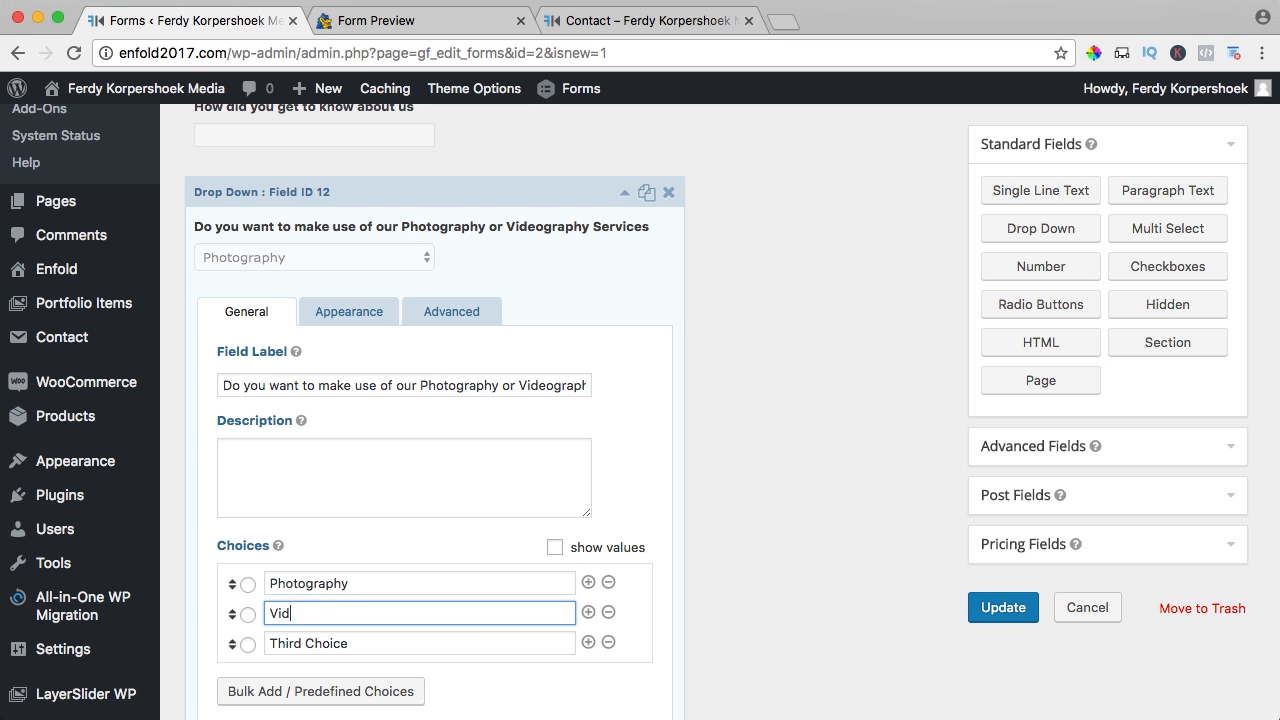
pyautogui.write('eogr')
pyautogui.press('BackSpace')
pyautogui.press('BackSpace')
pyautogui.write('ography')
pyautogui.press('Tab')
pyautogui.press('Tab')
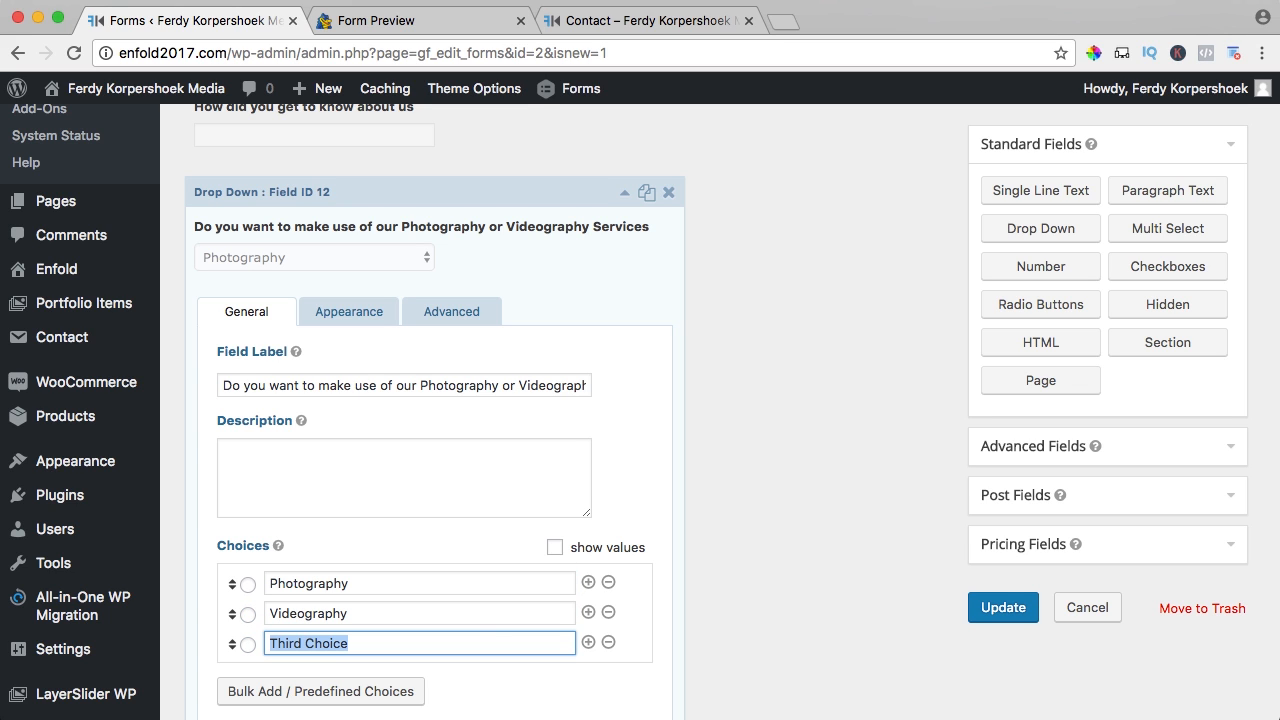
pyautogui.write('Photog')
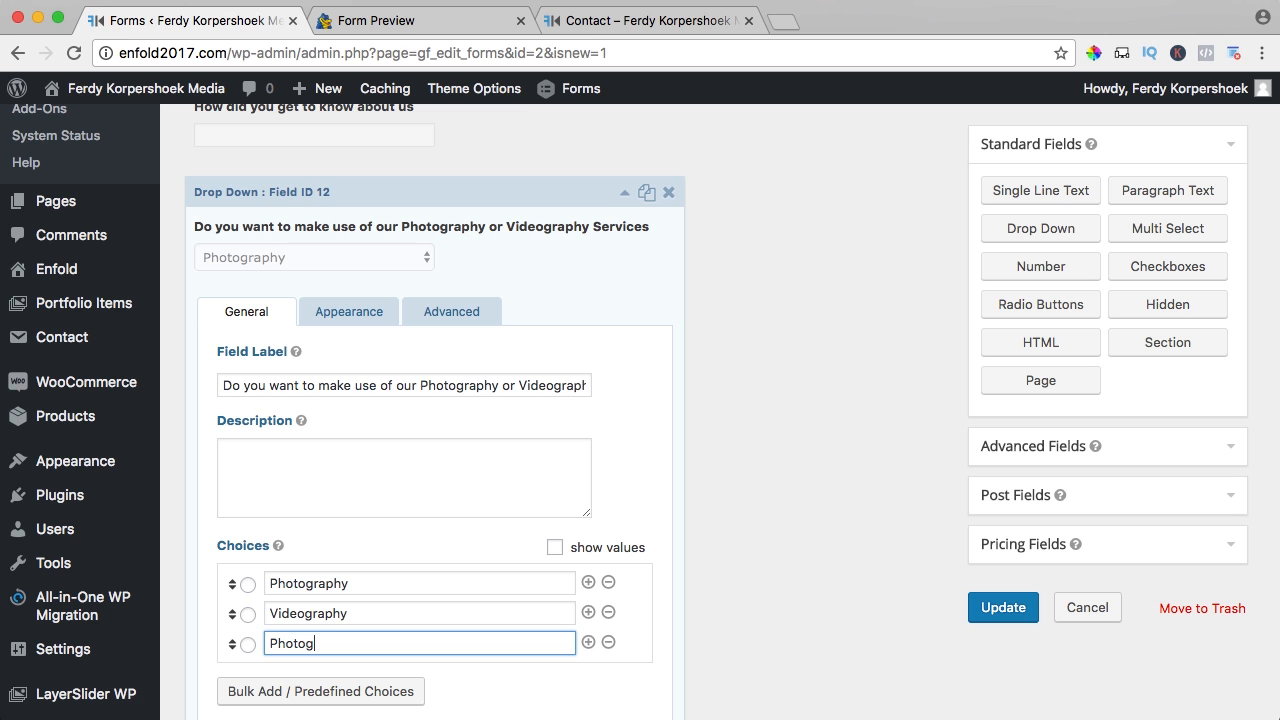
pyautogui.write('raphy & Videorgraphy')
# - Make the services dropdown required and save the form
pyautogui.scroll(-5, 319, 523)
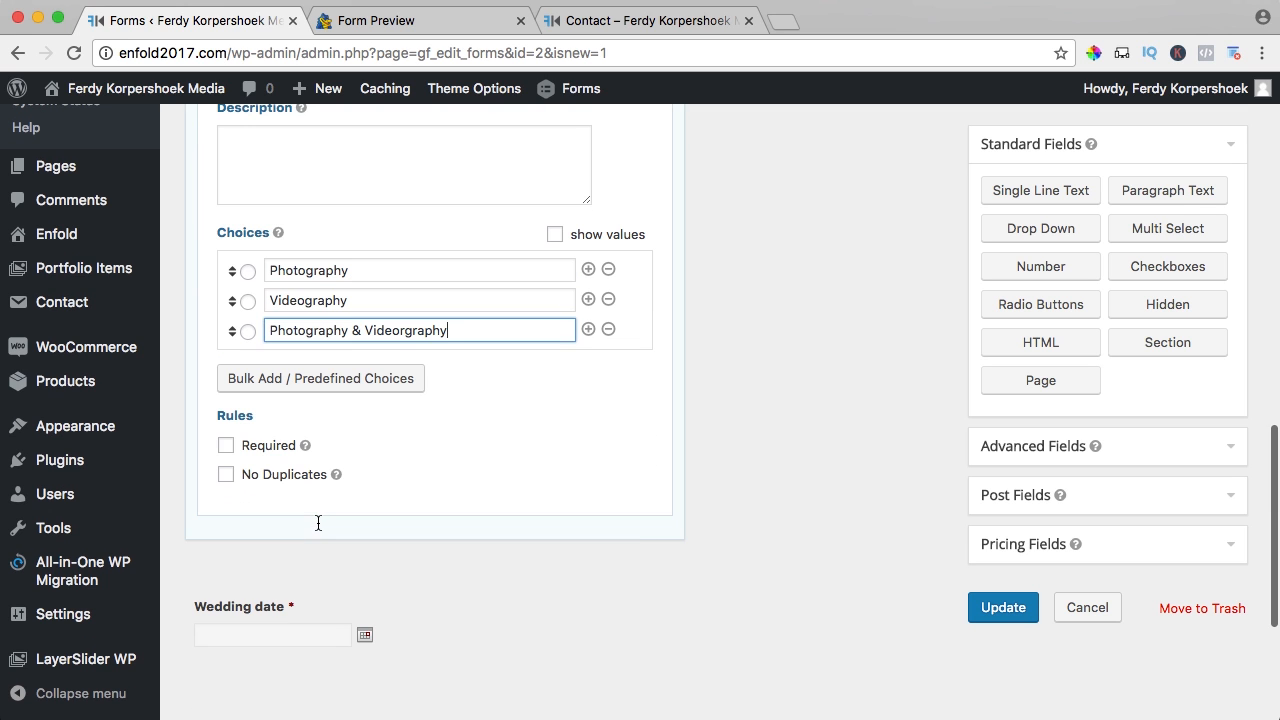
pyautogui.click(225, 446)
pyautogui.scroll(3, 317, 397)
pyautogui.click(1003, 608)
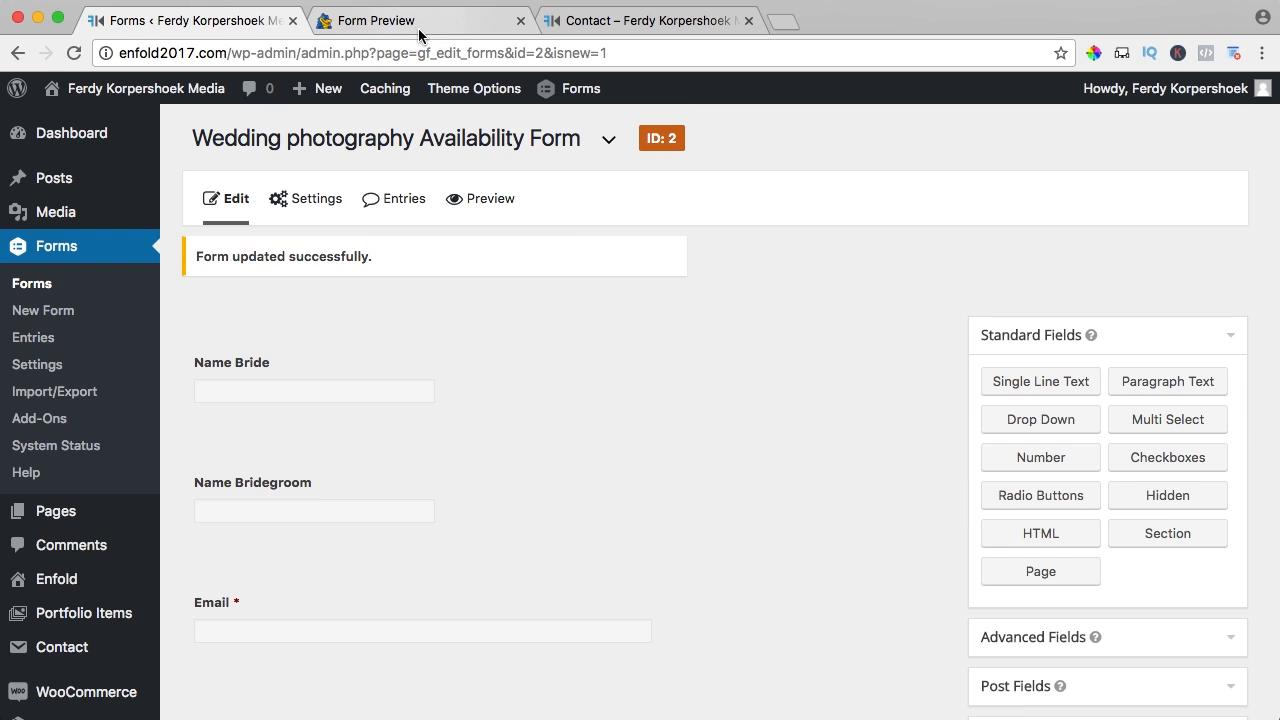
# - Reload the preview and check the dropdown's options, then return to the editor
pyautogui.click(416, 24)
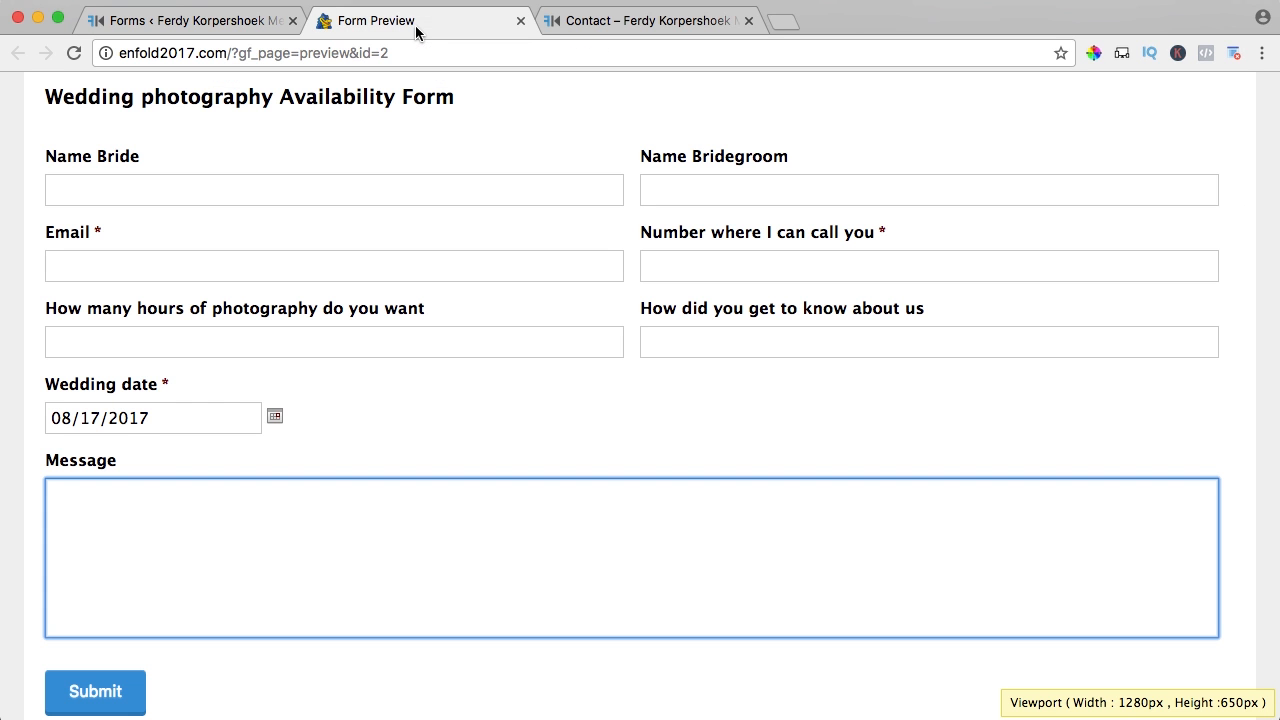
pyautogui.press('super+r')
pyautogui.click(331, 430)
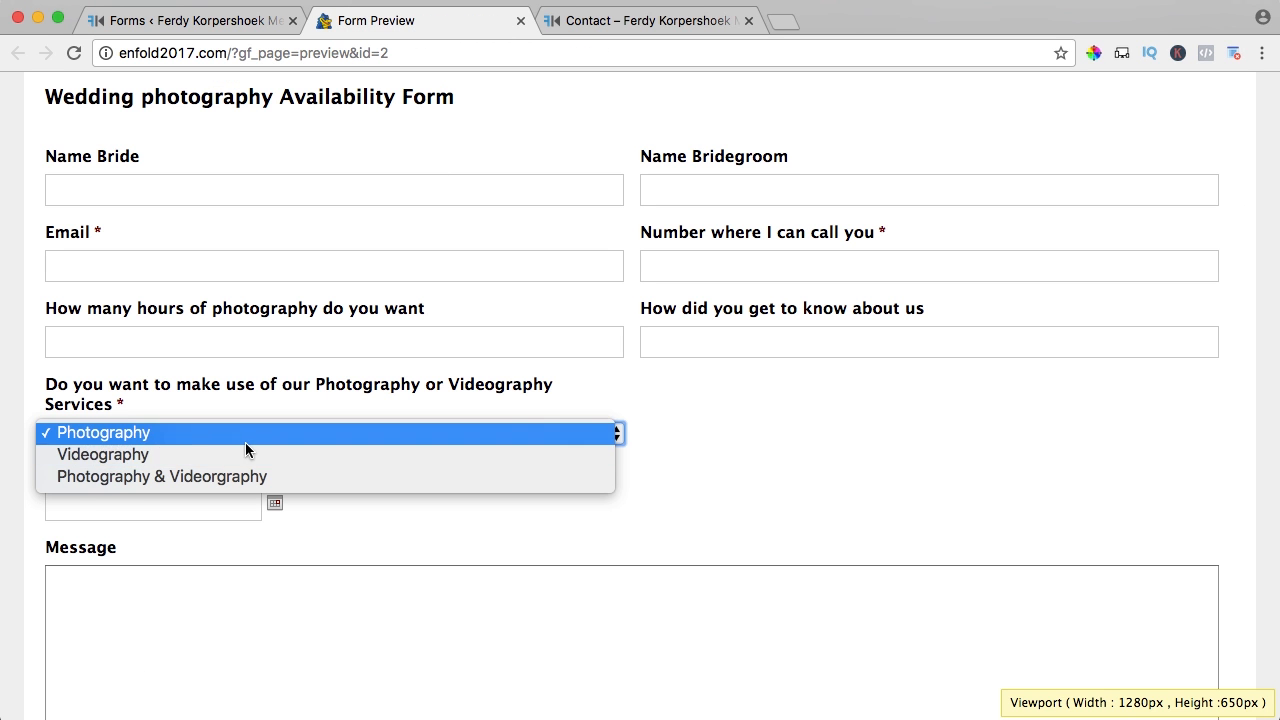
pyautogui.click(434, 515)
pyautogui.click(229, 22)
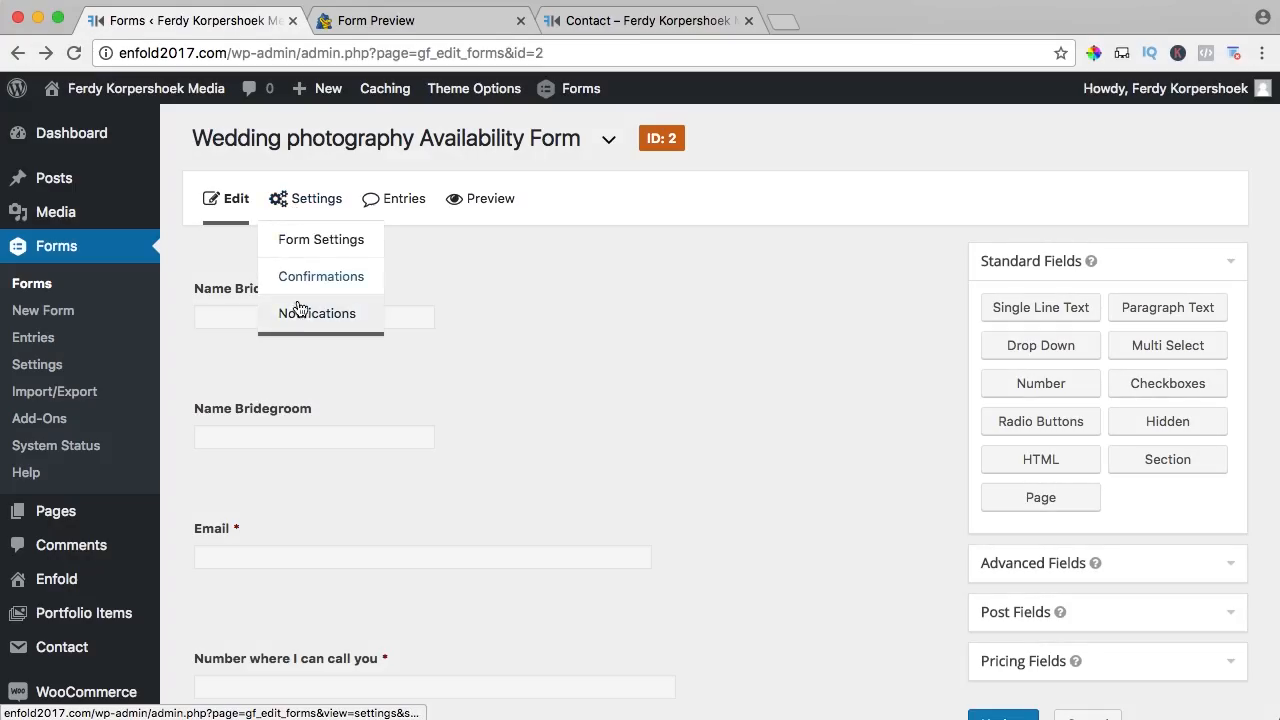
# - Go to the form's Notifications settings and edit the Admin Notification
pyautogui.click(304, 316)
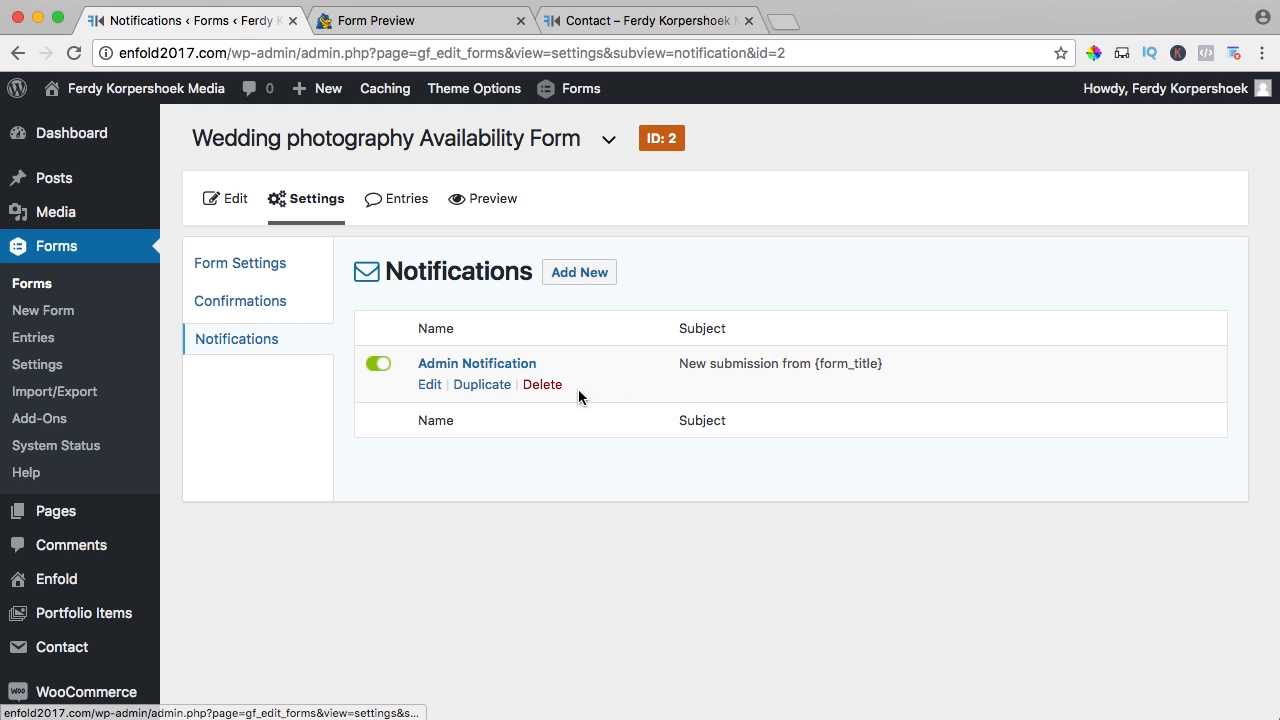
pyautogui.click(486, 364)
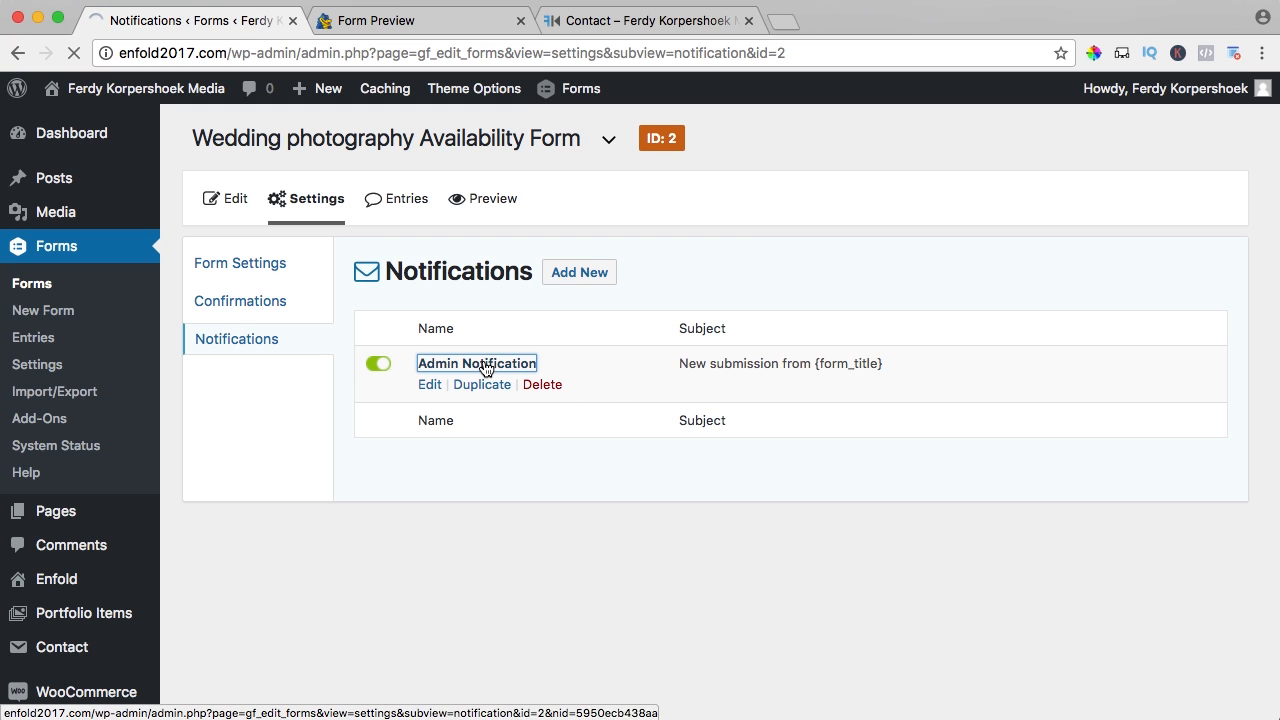
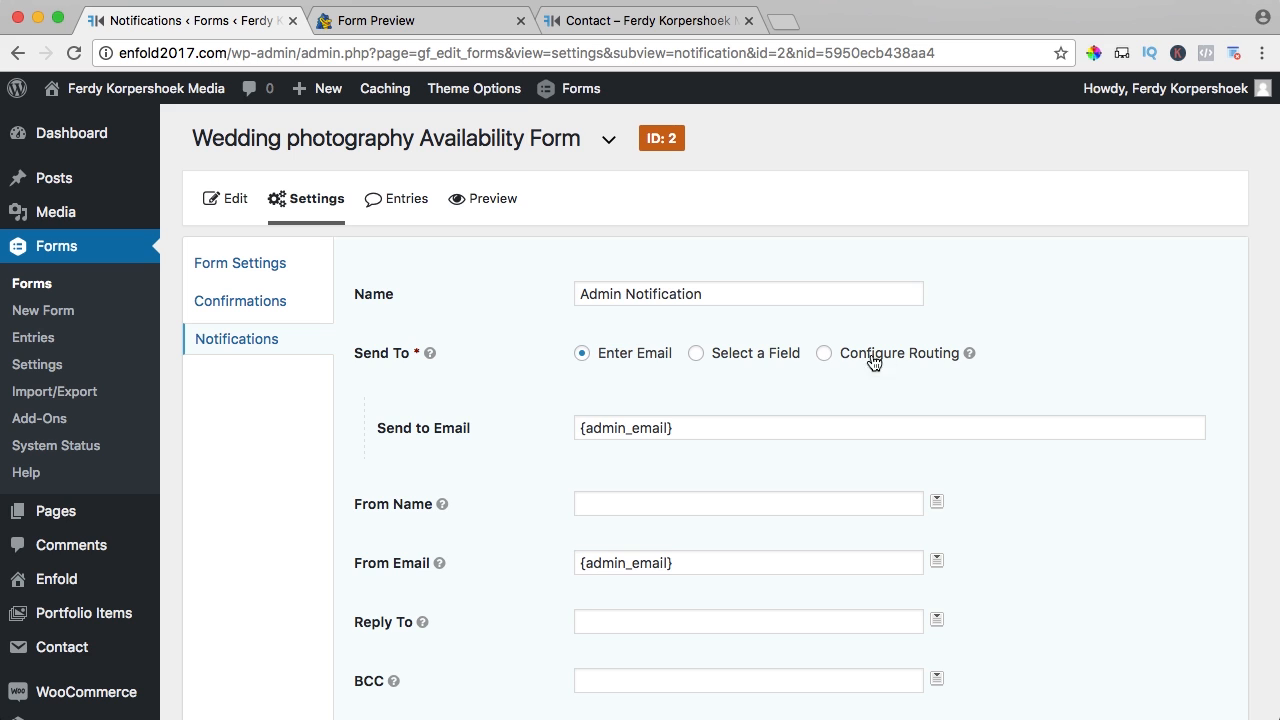
# - Switch to conditional routing and send to the photographer's address when Services is Photography
pyautogui.click(824, 357)
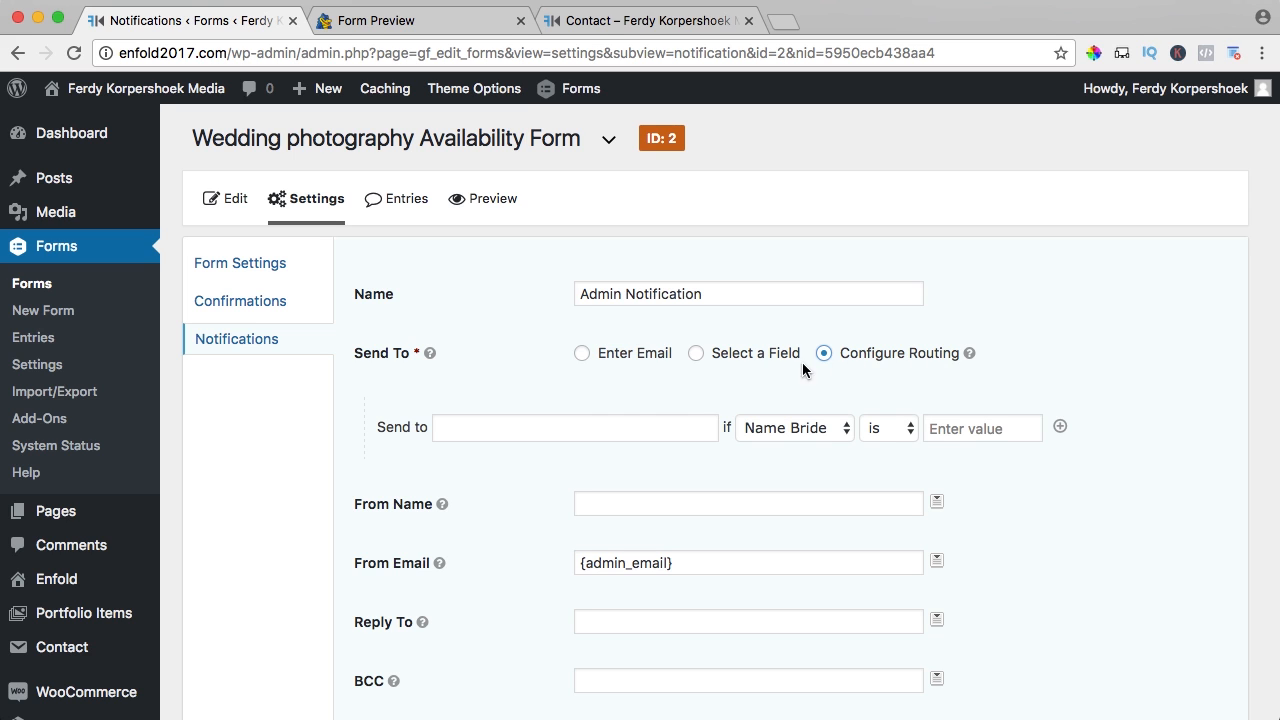
pyautogui.click(483, 424)
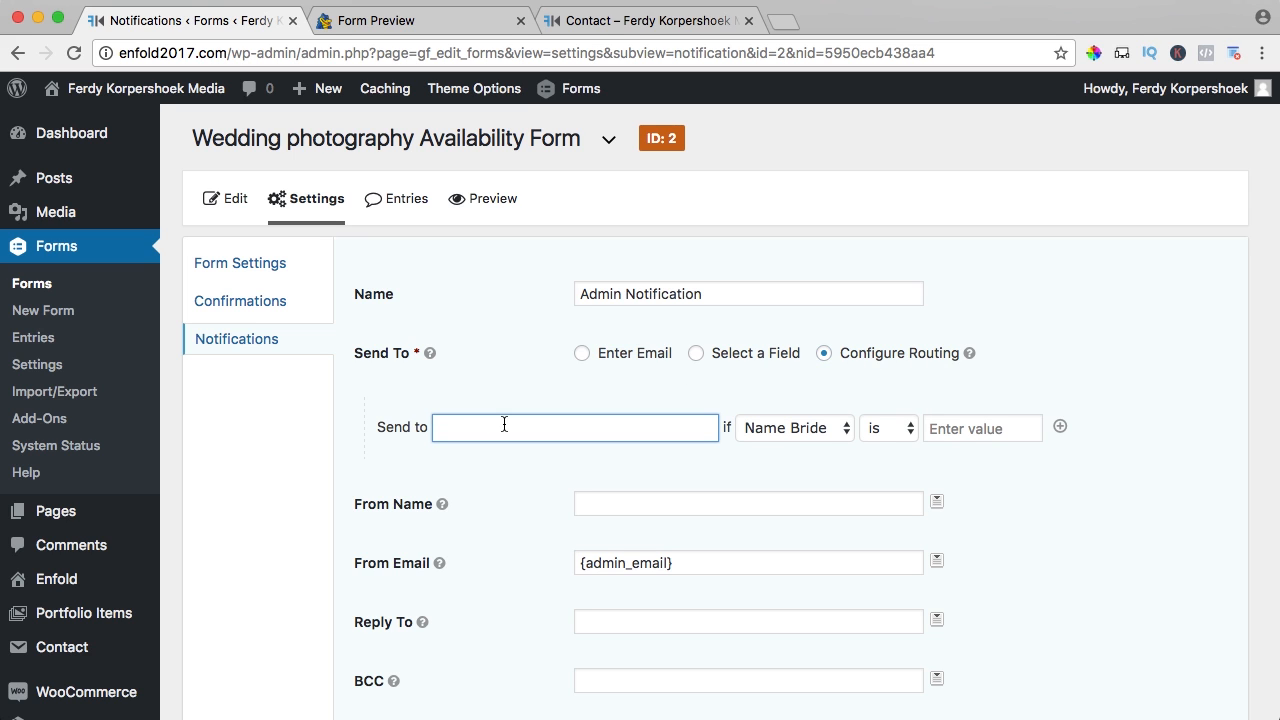
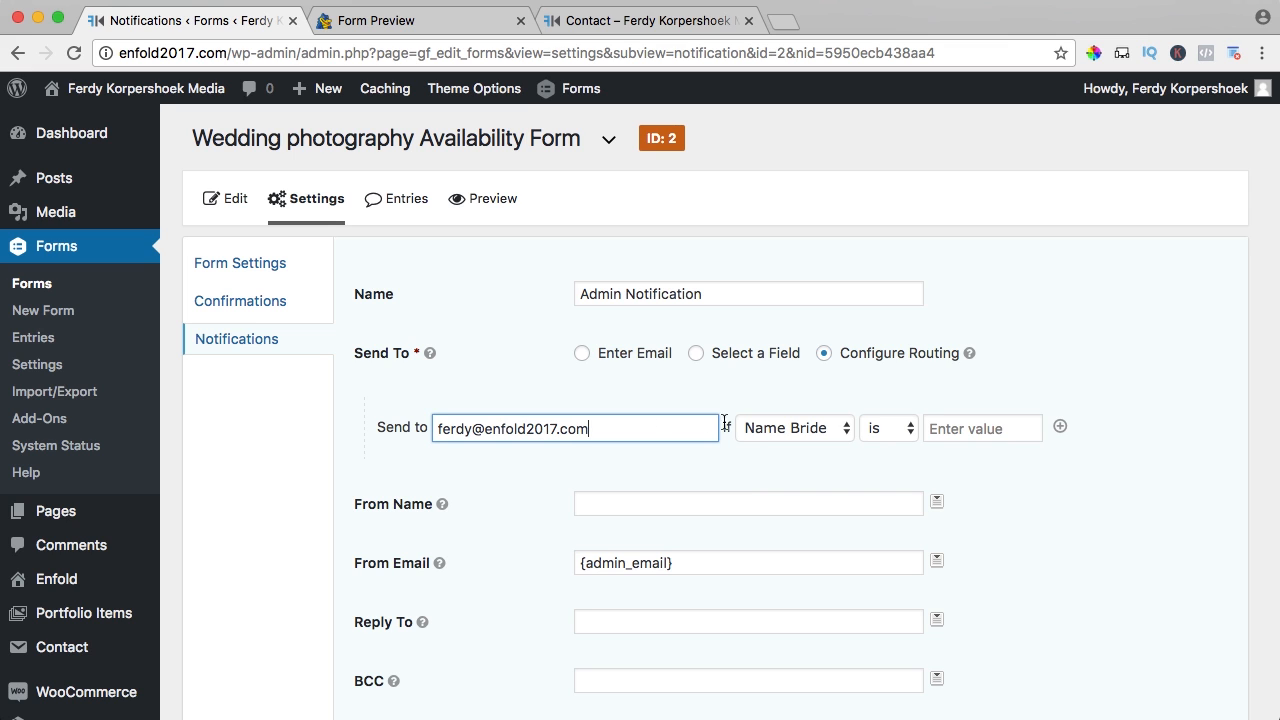
pyautogui.click(784, 430)
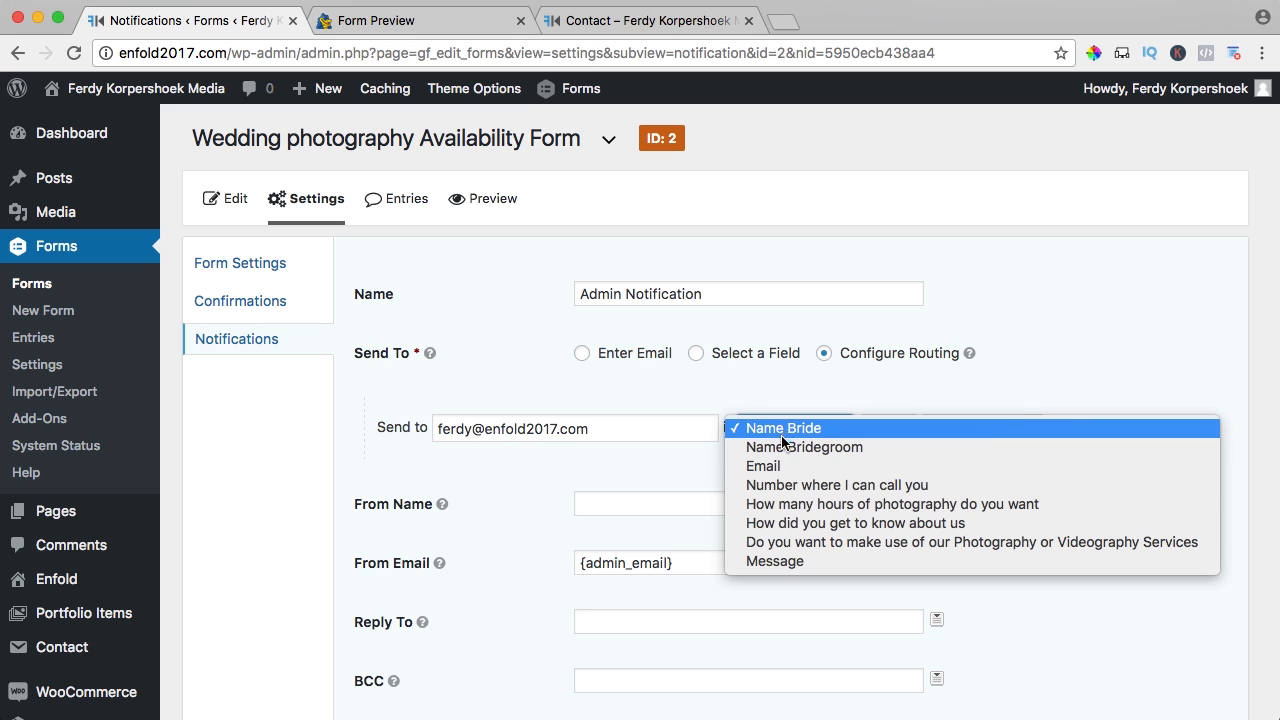
pyautogui.click(1008, 542)
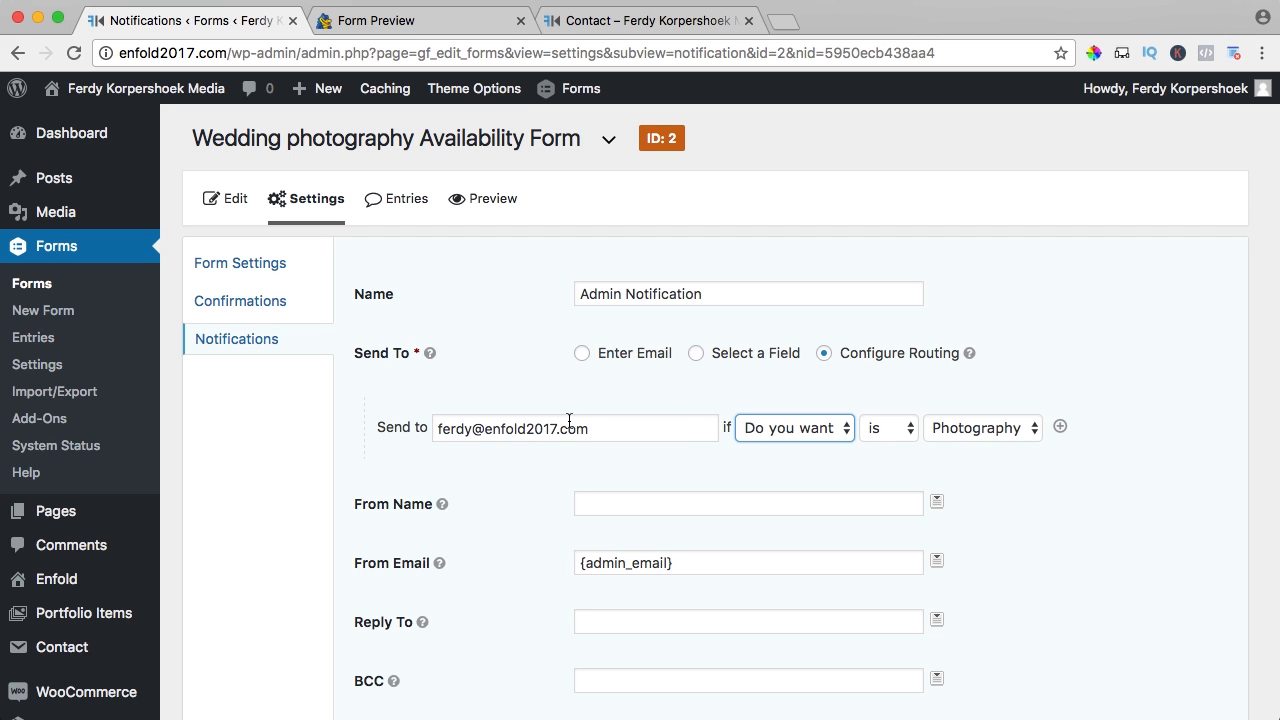
# - Add a second rule sending to the videographer's address when Services is Videography
pyautogui.click(1061, 428)
pyautogui.click(590, 461)
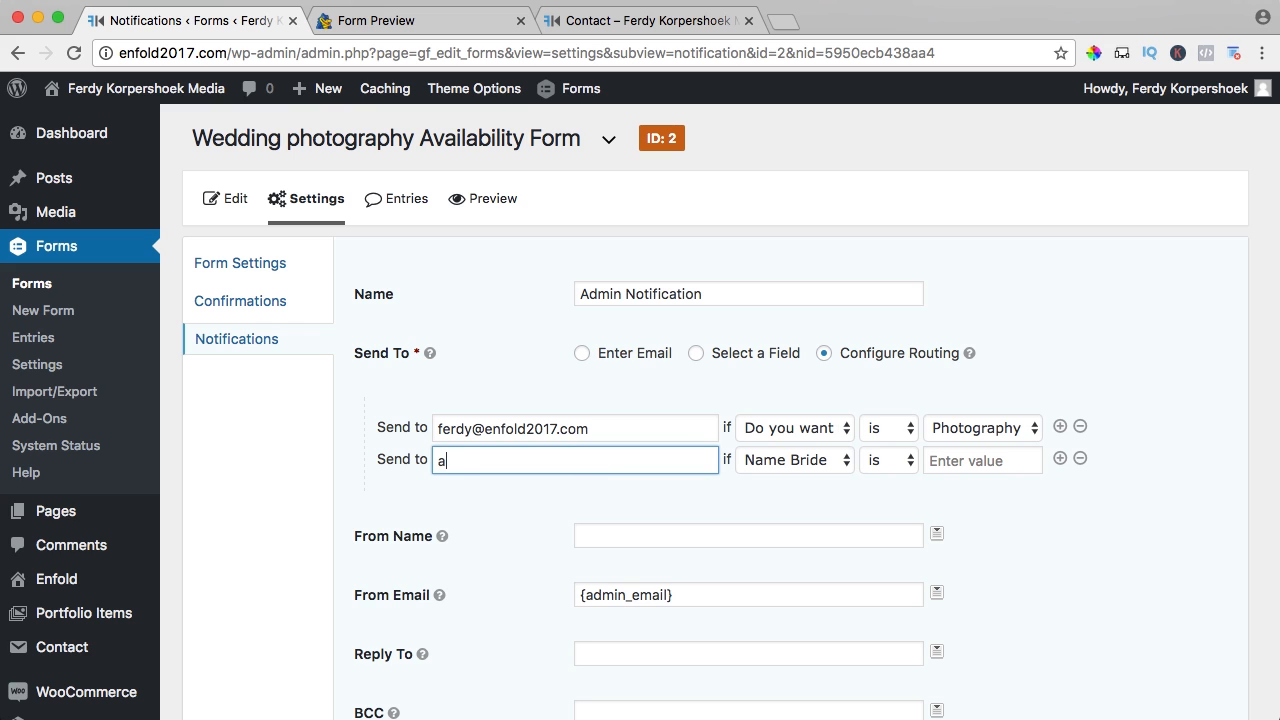
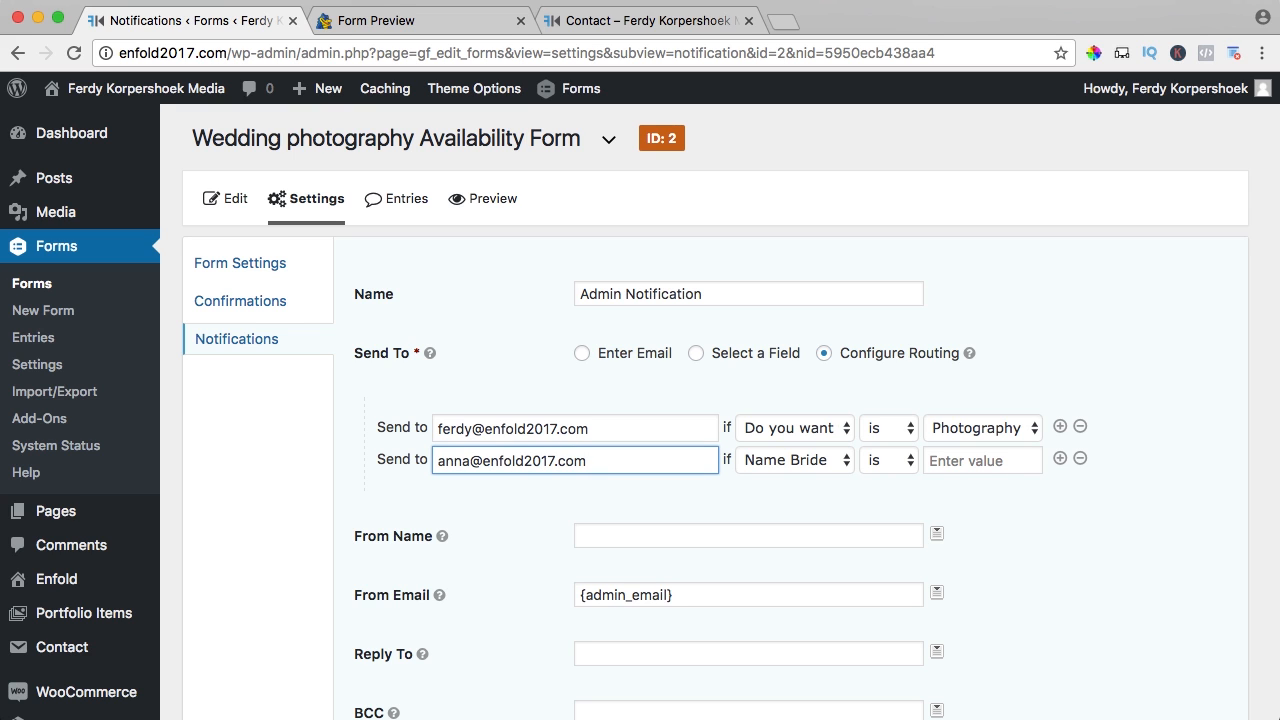
pyautogui.click(796, 463)
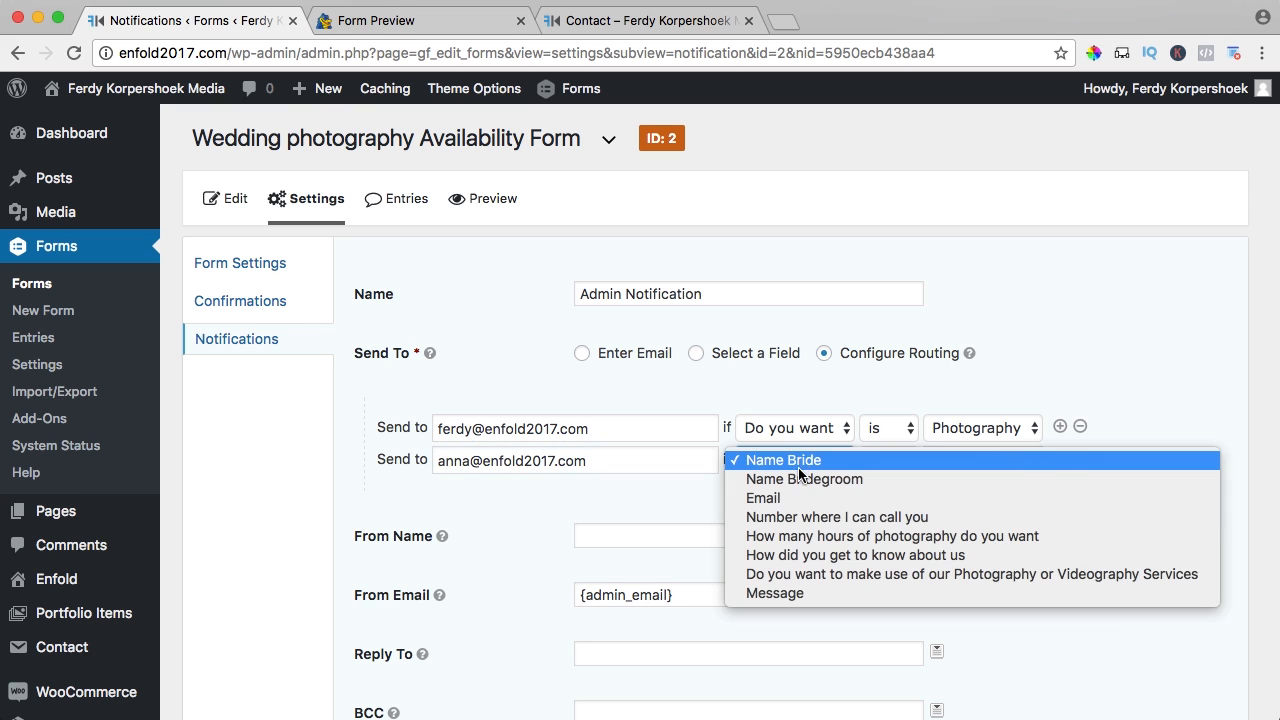
pyautogui.click(806, 574)
pyautogui.click(966, 462)
pyautogui.click(952, 478)
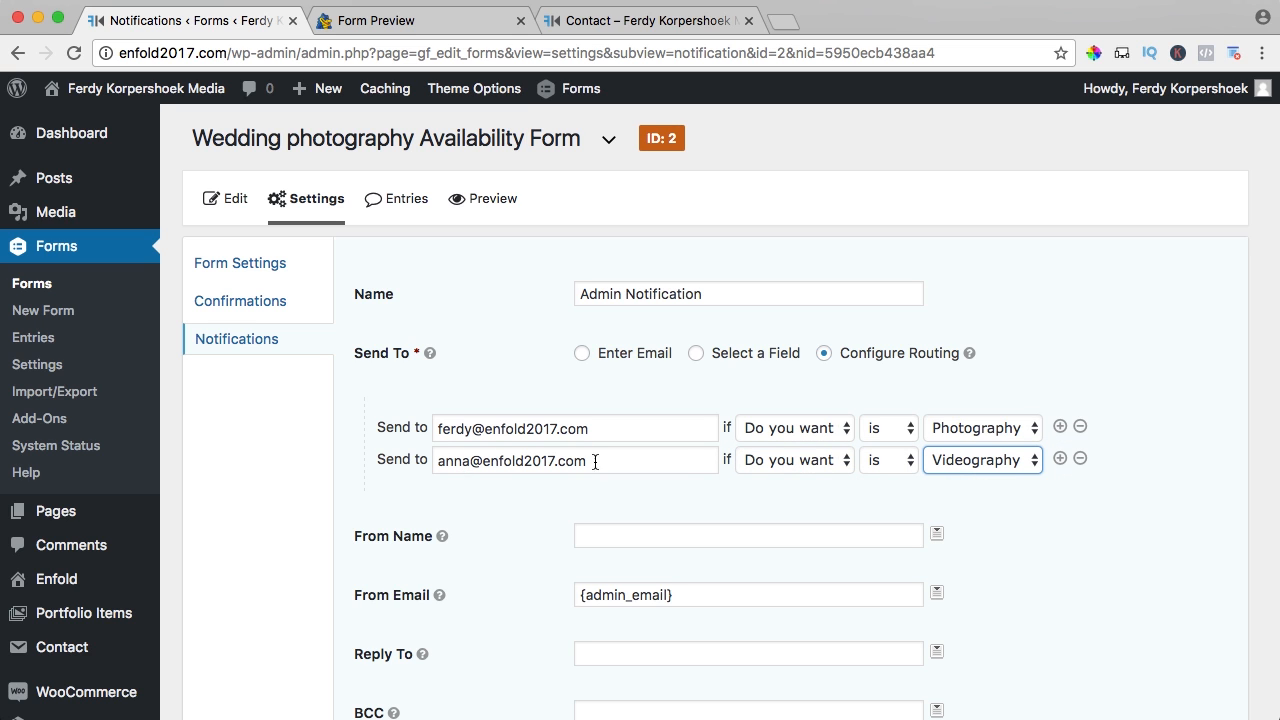
# - Add a third rule sending to the site's info address for the combined photography-and-videography answer
pyautogui.click(1060, 458)
pyautogui.click(560, 490)
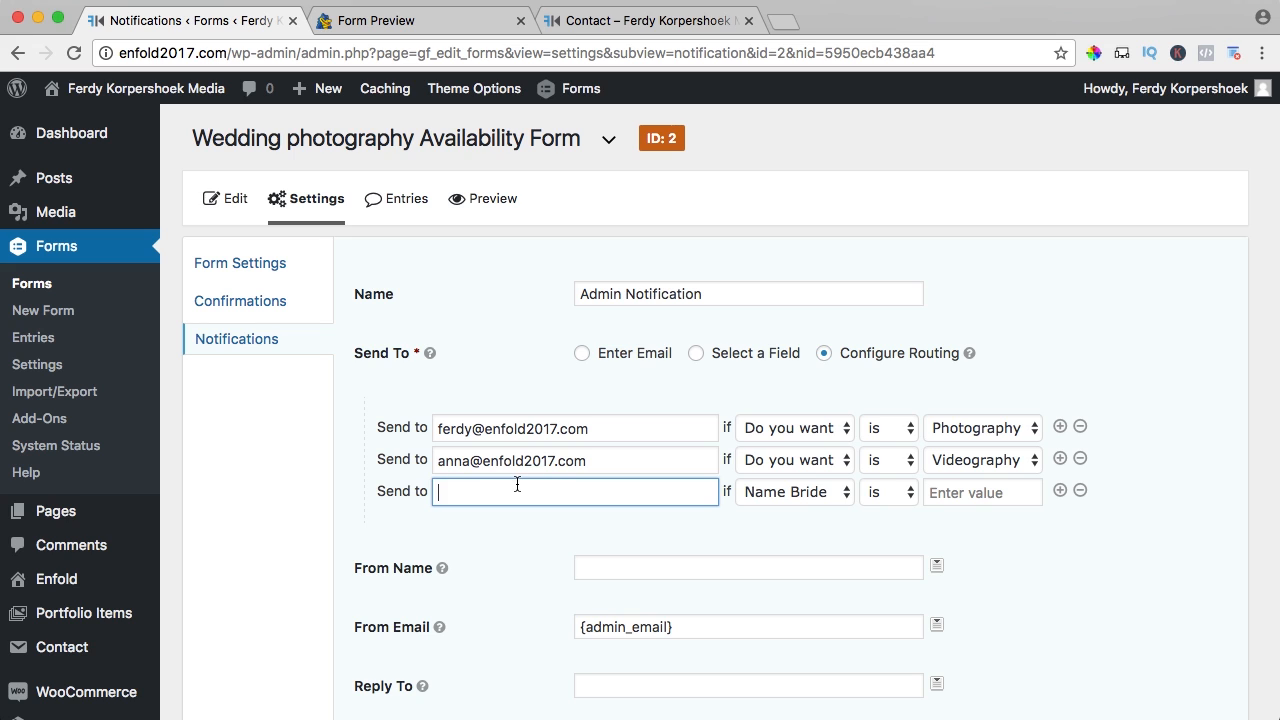
pyautogui.write('in')
pyautogui.write('fo@fer')
pyautogui.press('BackSpace')
pyautogui.press('BackSpace')
pyautogui.press('BackSpace')
pyautogui.write('enf')
pyautogui.click(785, 493)
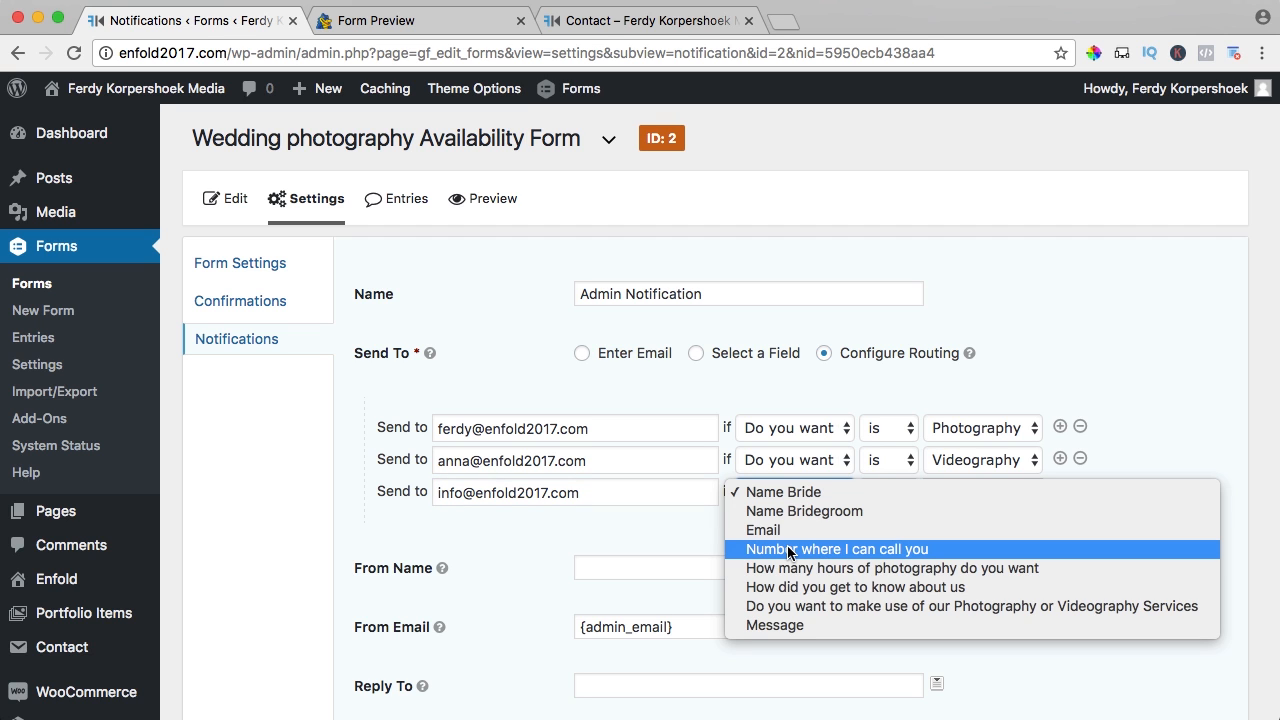
pyautogui.click(795, 606)
pyautogui.click(1006, 493)
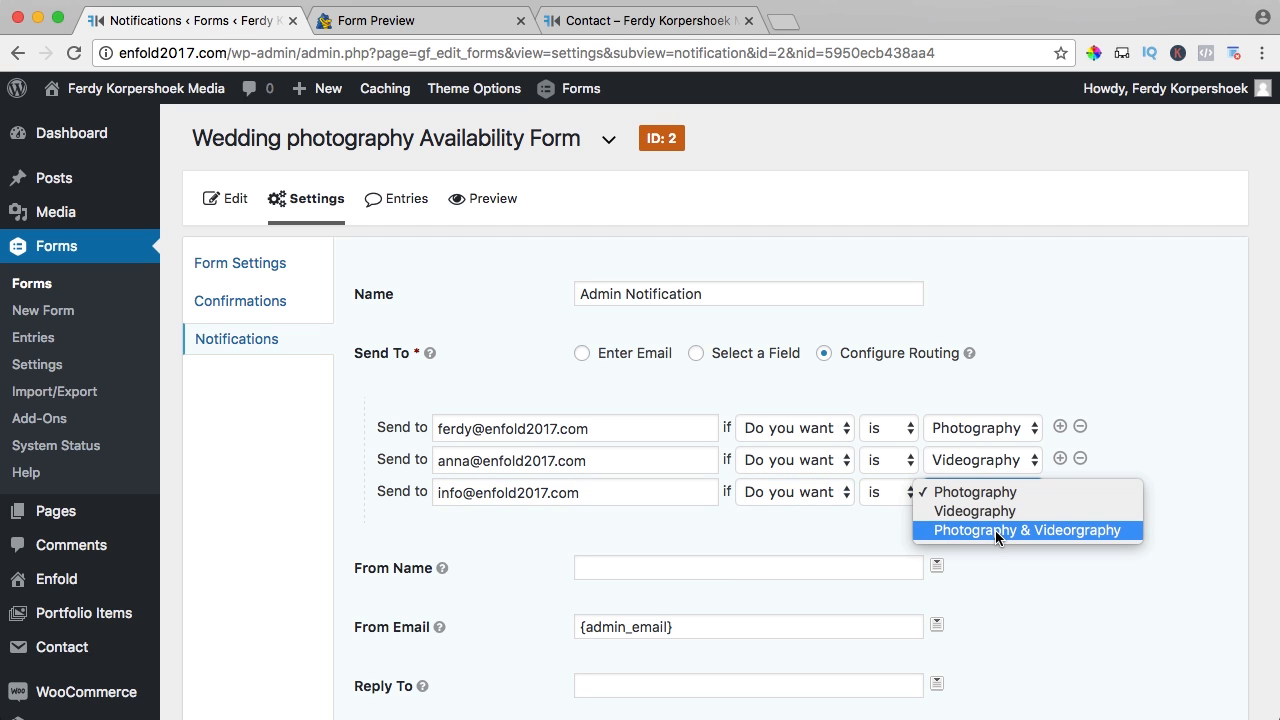
pyautogui.click(996, 531)
pyautogui.click(1043, 537)
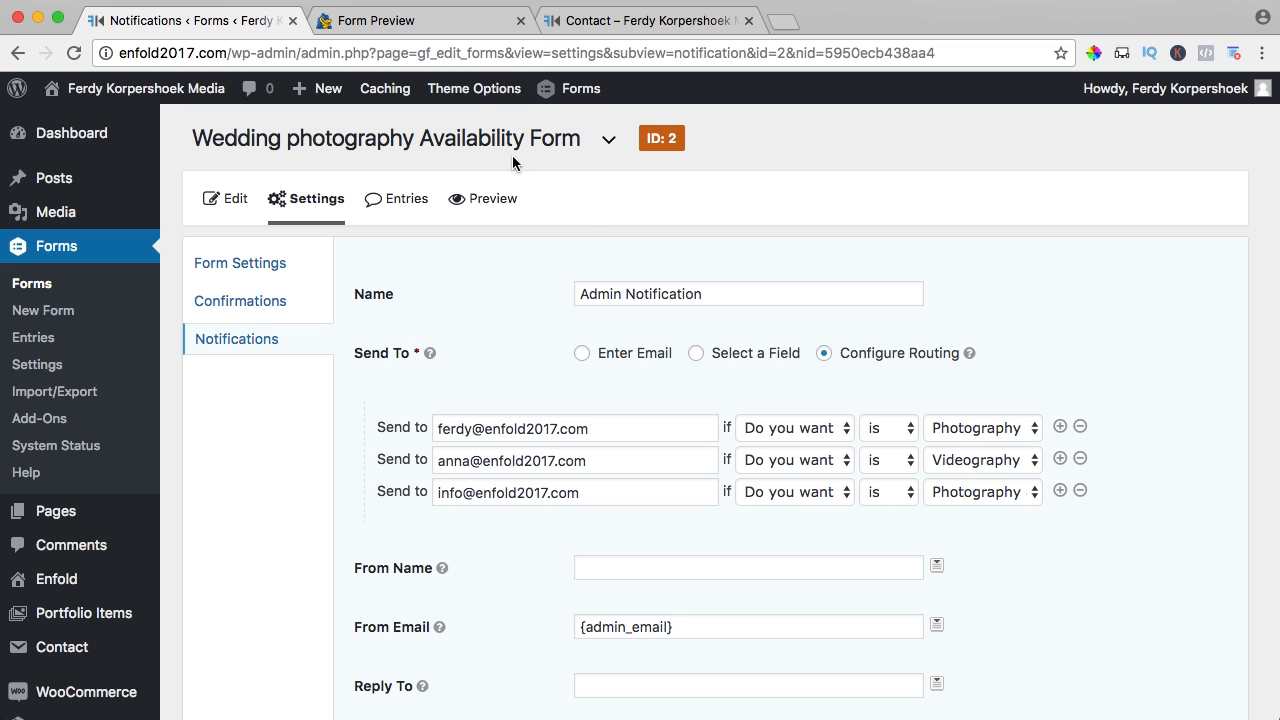
# - Check the services question's answer options in the form preview
pyautogui.click(423, 20)
pyautogui.click(192, 436)
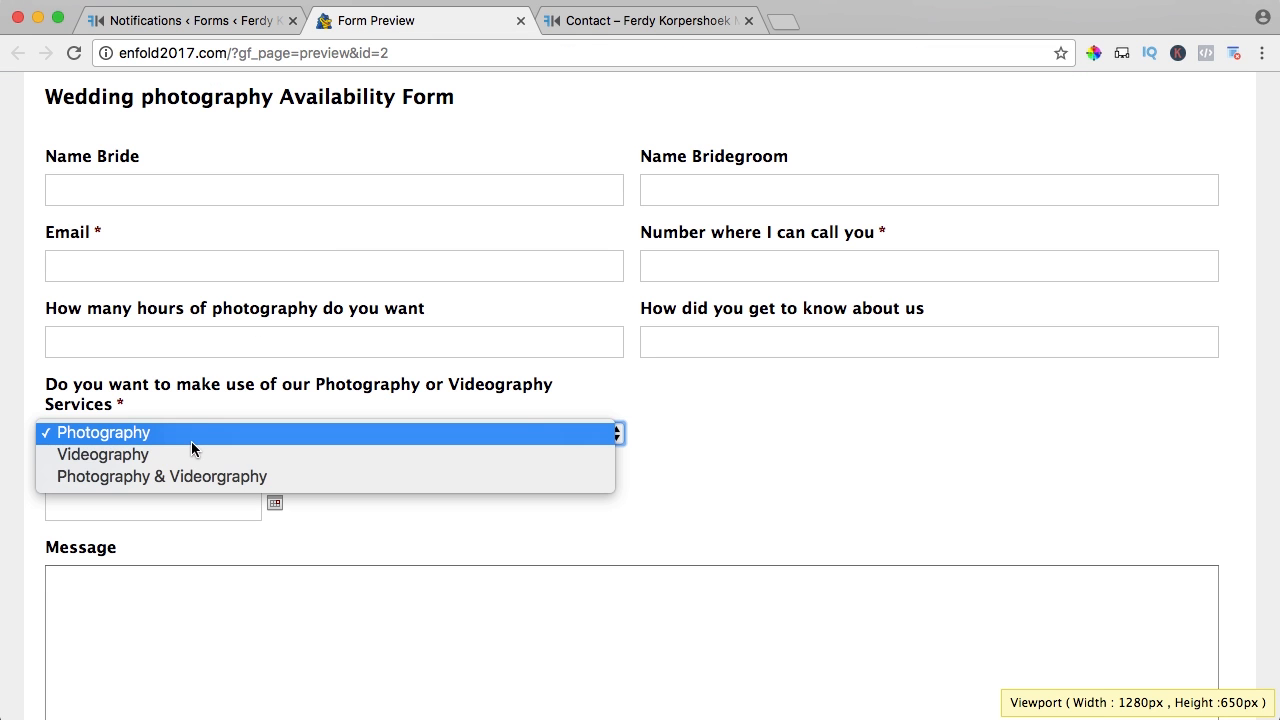
pyautogui.click(201, 20)
pyautogui.click(201, 20)
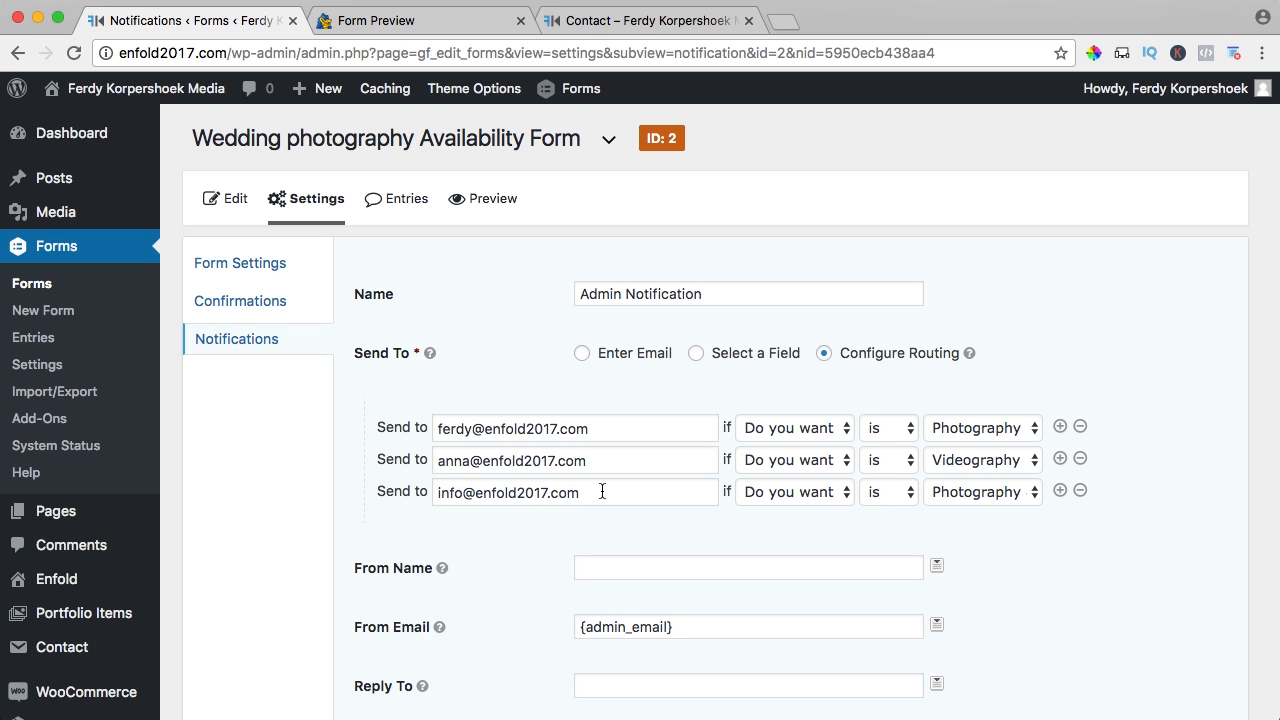
# - Save the Admin Notification with its three routing rules and return to the notifications list
pyautogui.moveTo(602, 491); pyautogui.dragTo(436, 492)
pyautogui.click(1164, 373)
pyautogui.scroll(-2, 1164, 373)
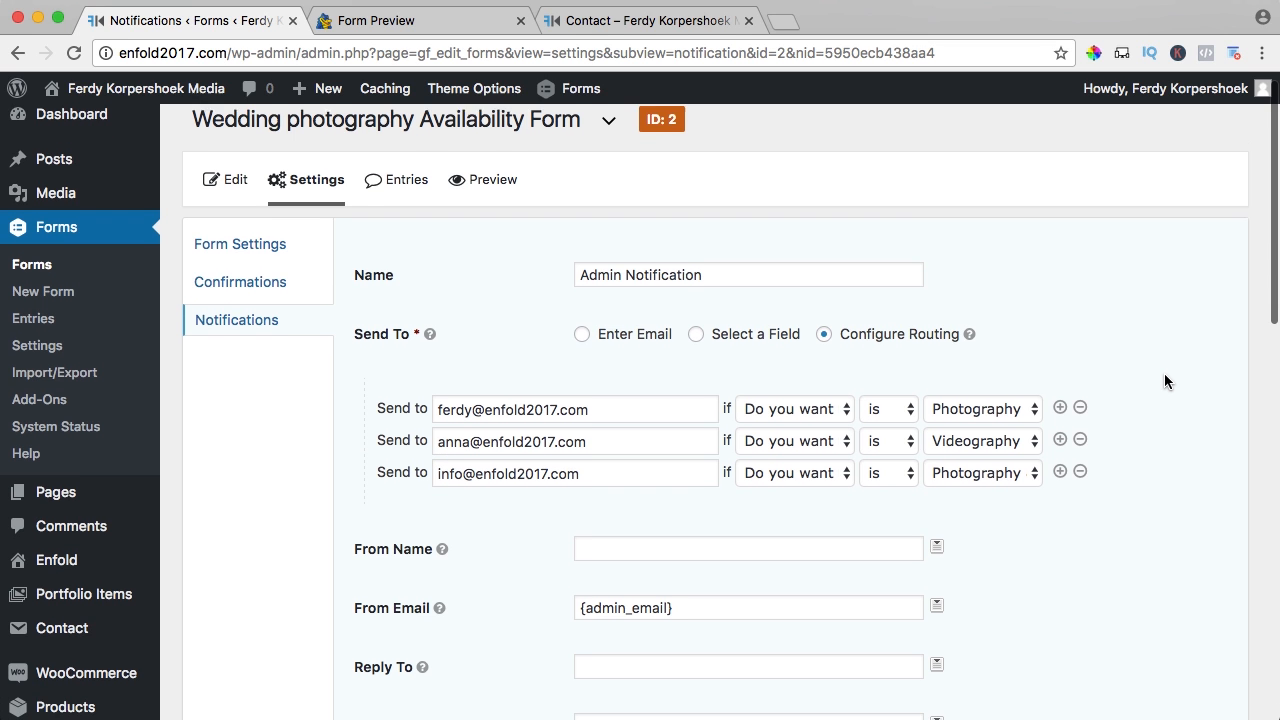
pyautogui.scroll(-10, 1164, 377)
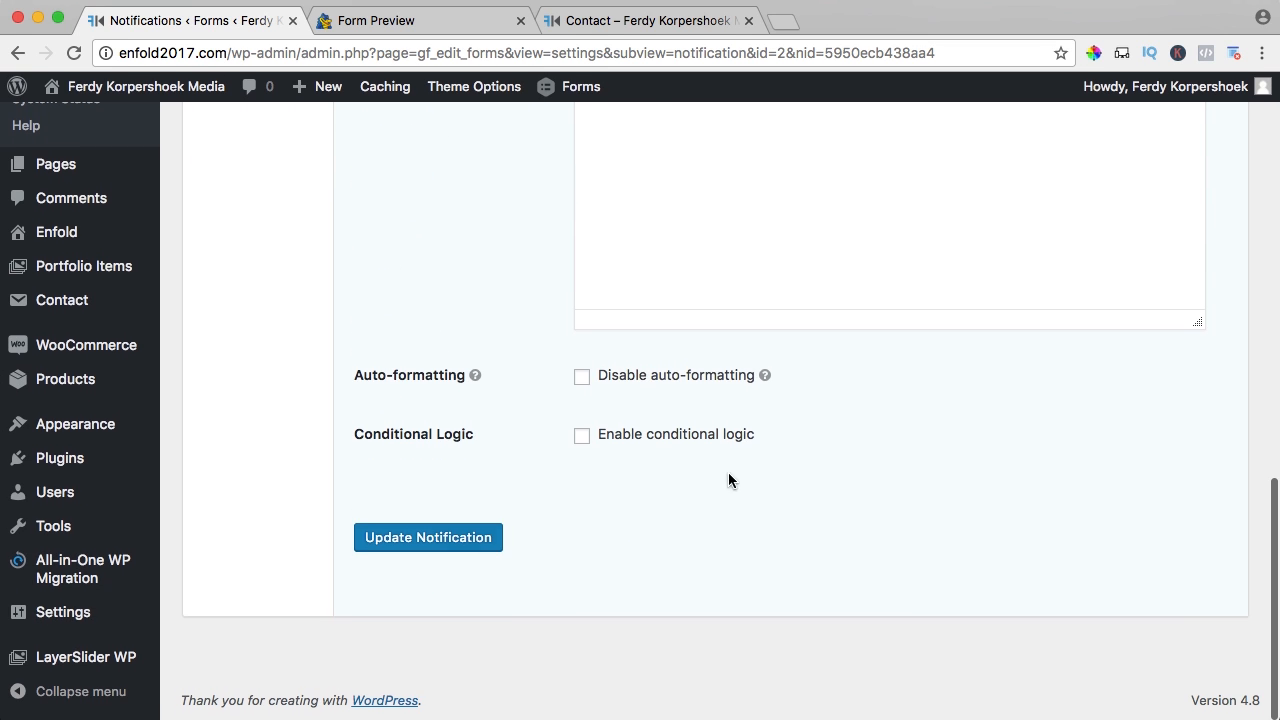
pyautogui.click(434, 540)
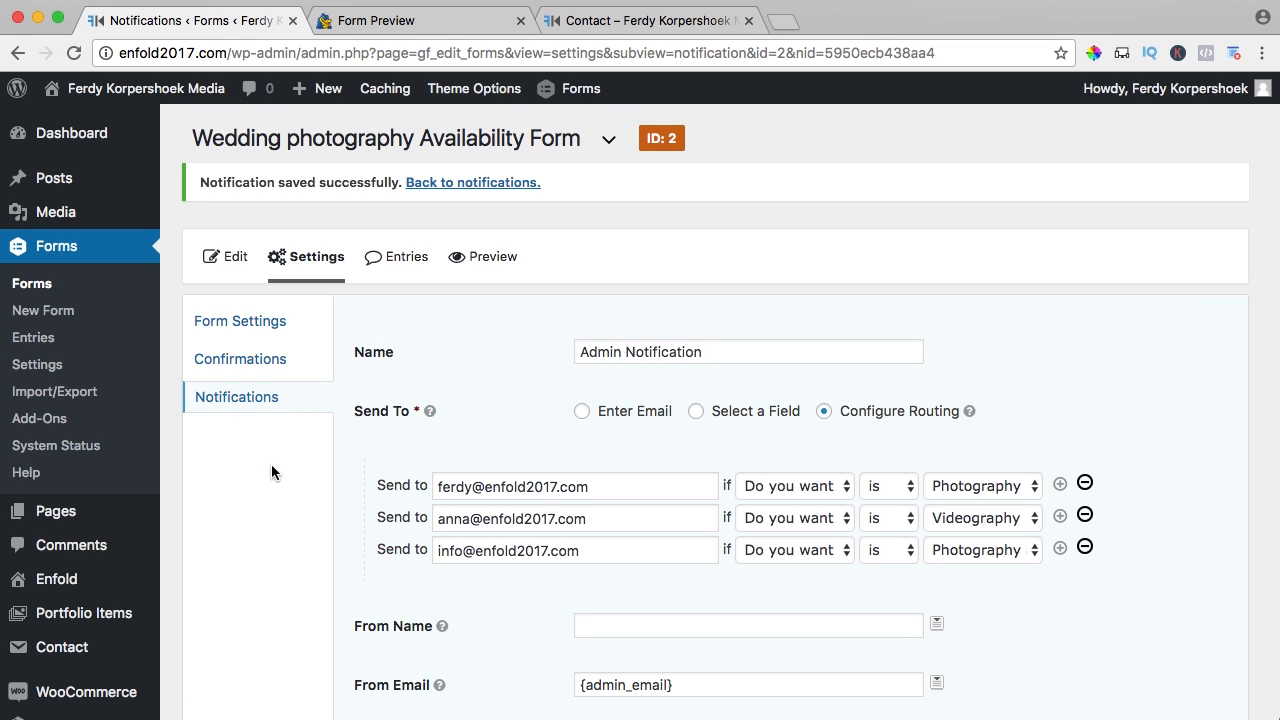
pyautogui.click(264, 403)
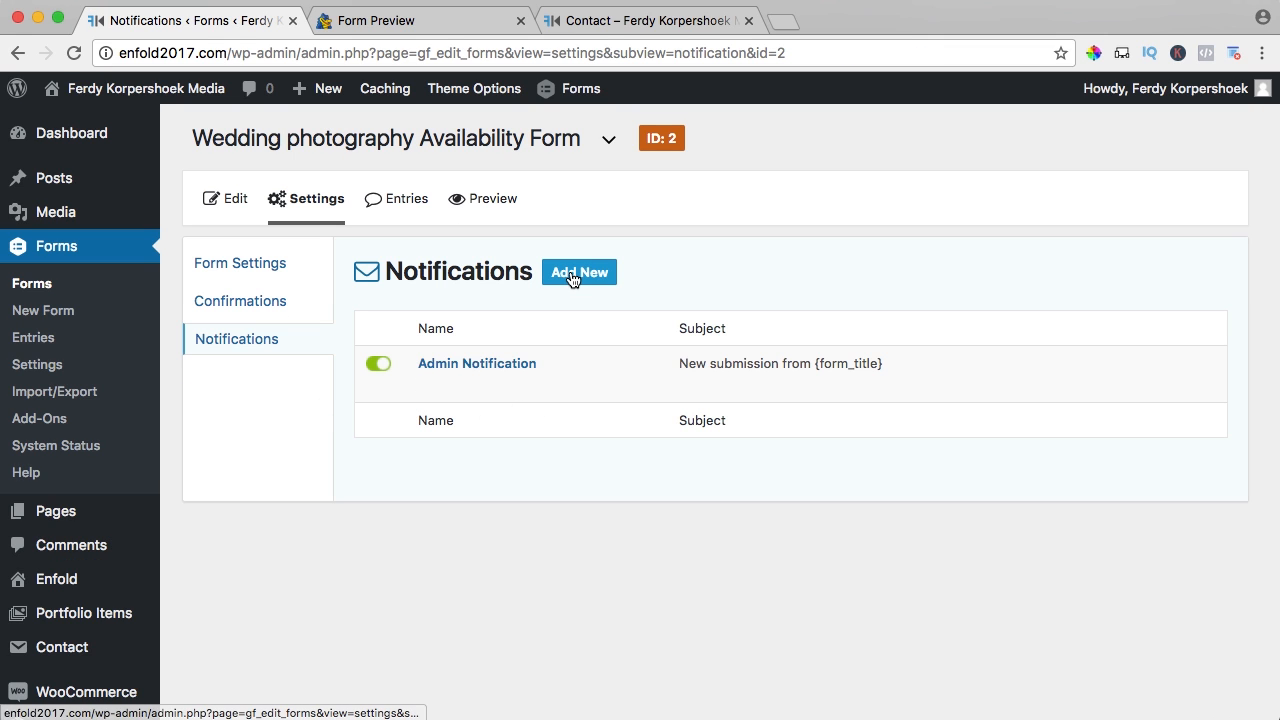
# - Create a notification named 'Wedding Couple' that sends to the form's Email field
pyautogui.click(572, 278)
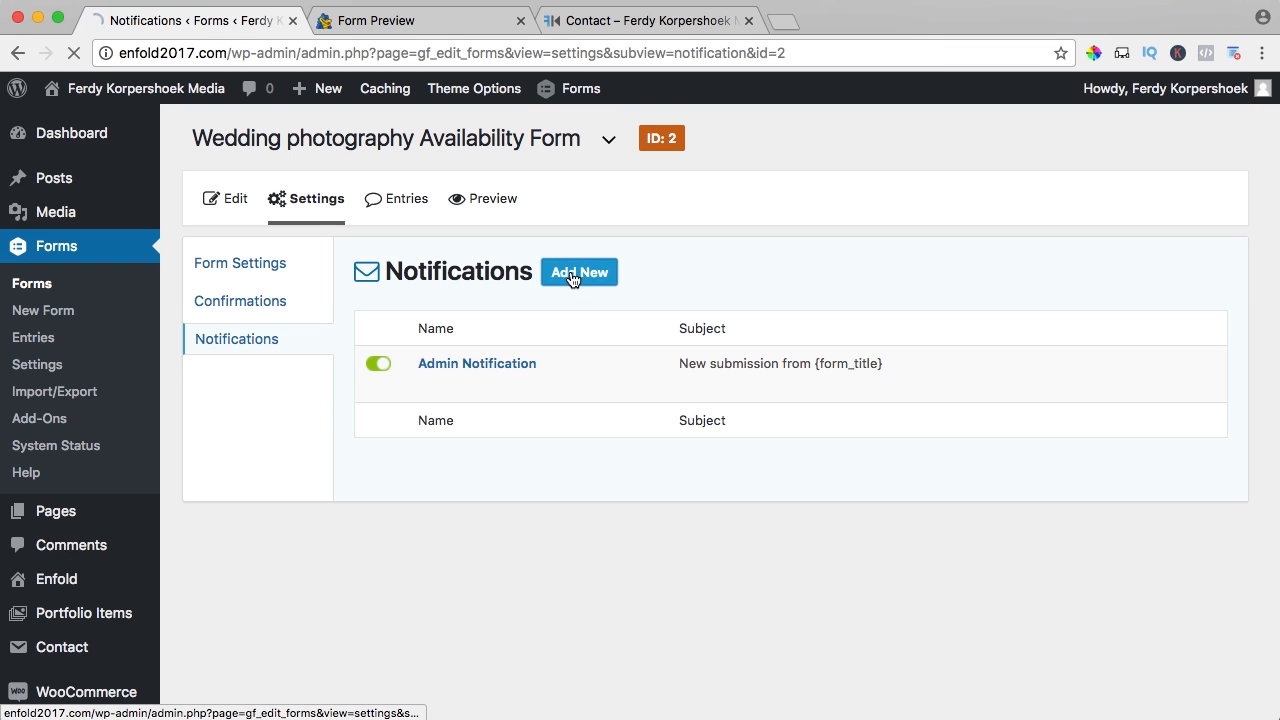
pyautogui.click(613, 296)
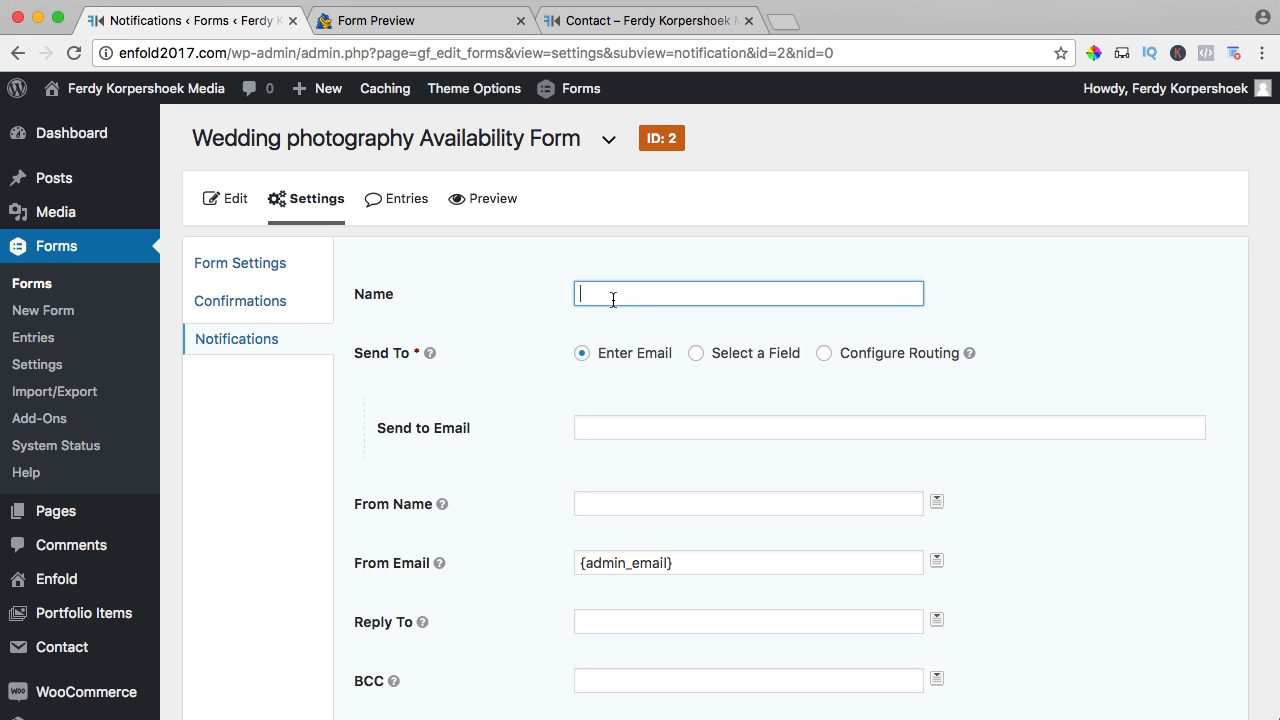
pyautogui.write('Wedding Couple')
pyautogui.click(695, 354)
pyautogui.click(658, 427)
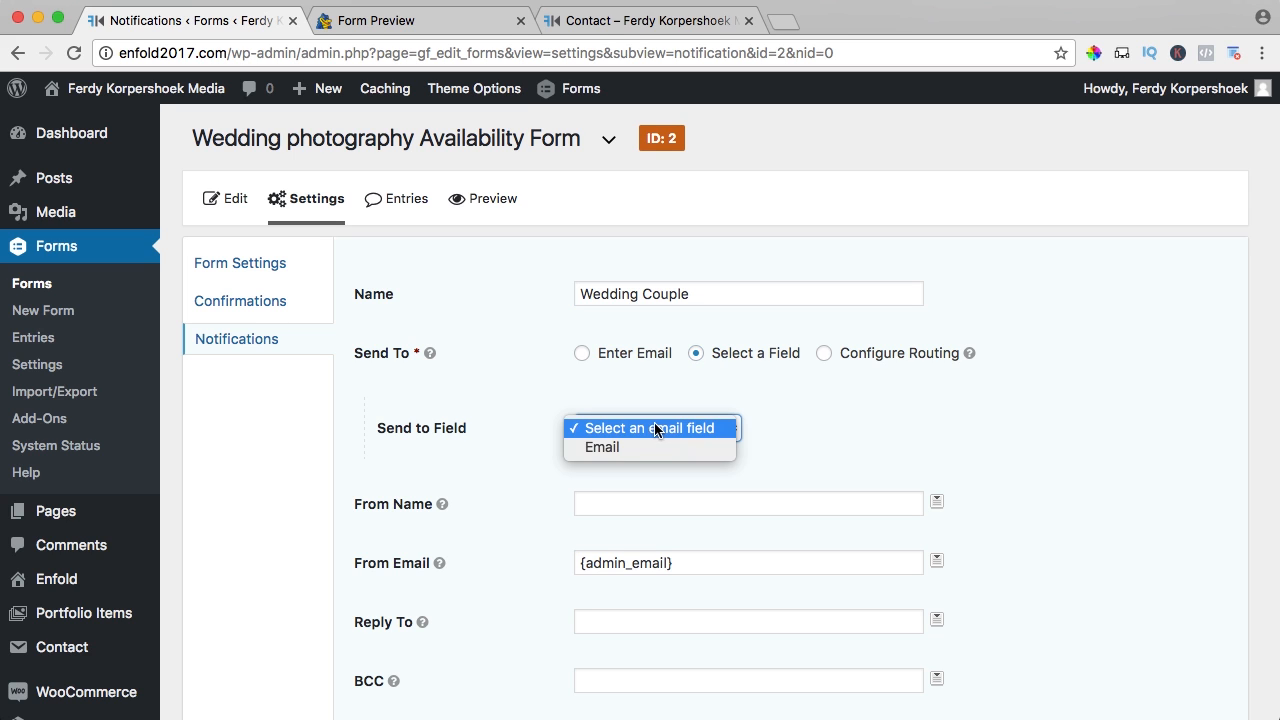
pyautogui.click(606, 448)
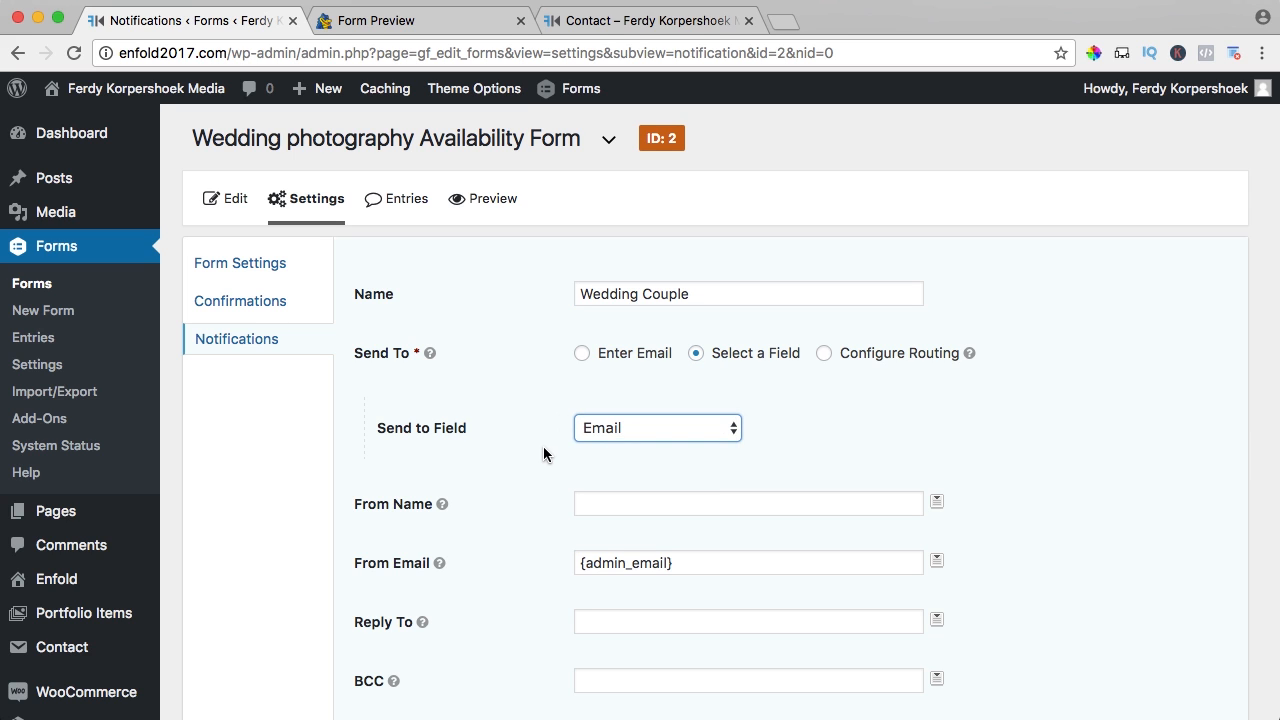
# - Check the Email field in the form preview
pyautogui.click(398, 22)
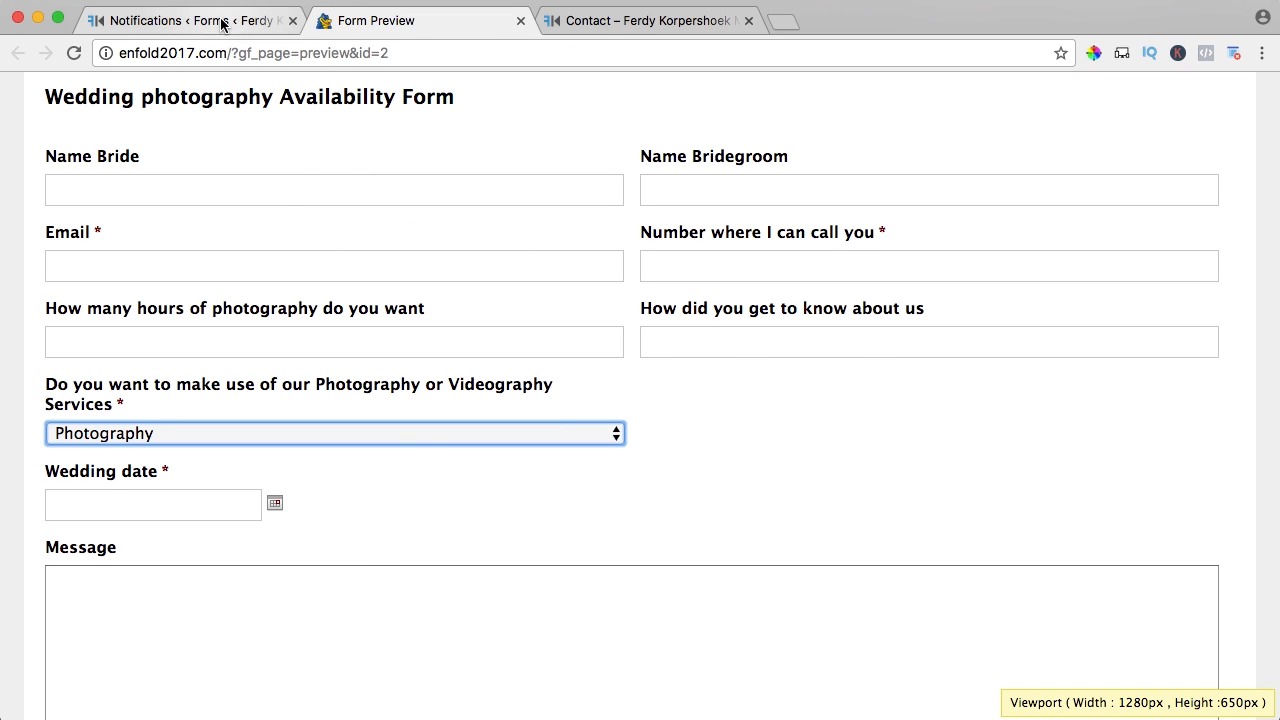
pyautogui.scroll(-4, 351, 326)
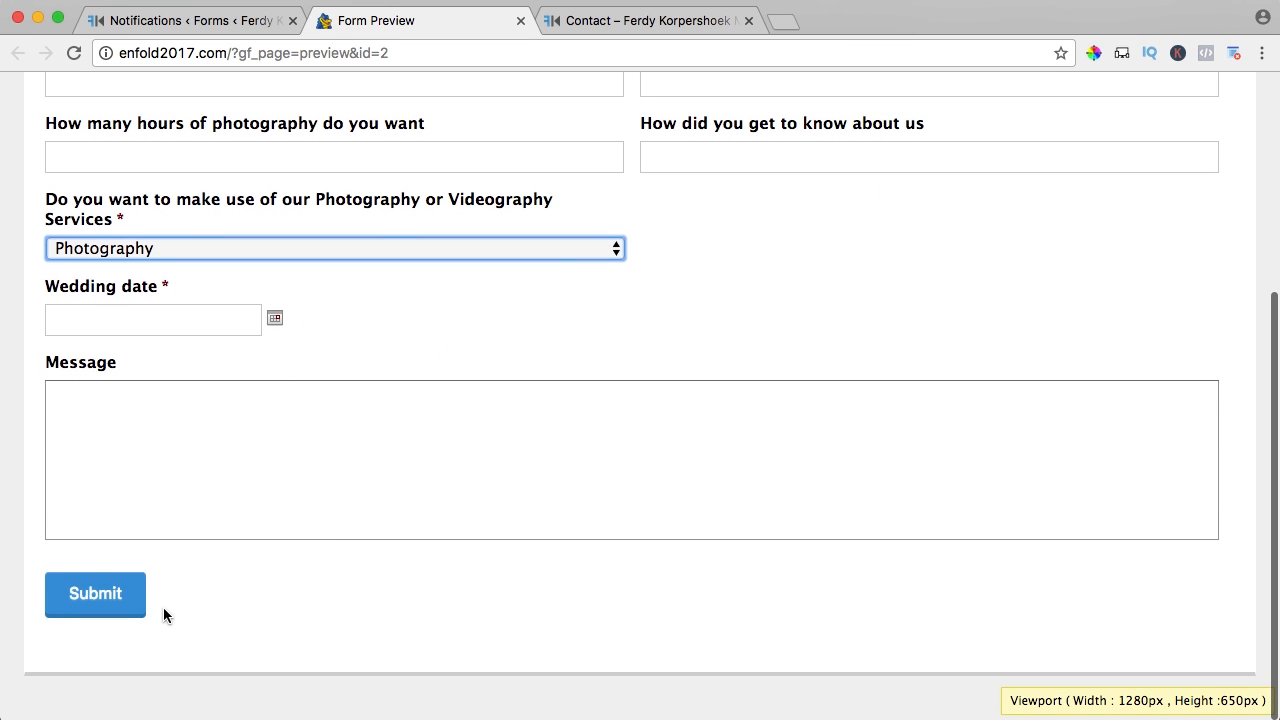
pyautogui.click(211, 24)
pyautogui.click(410, 24)
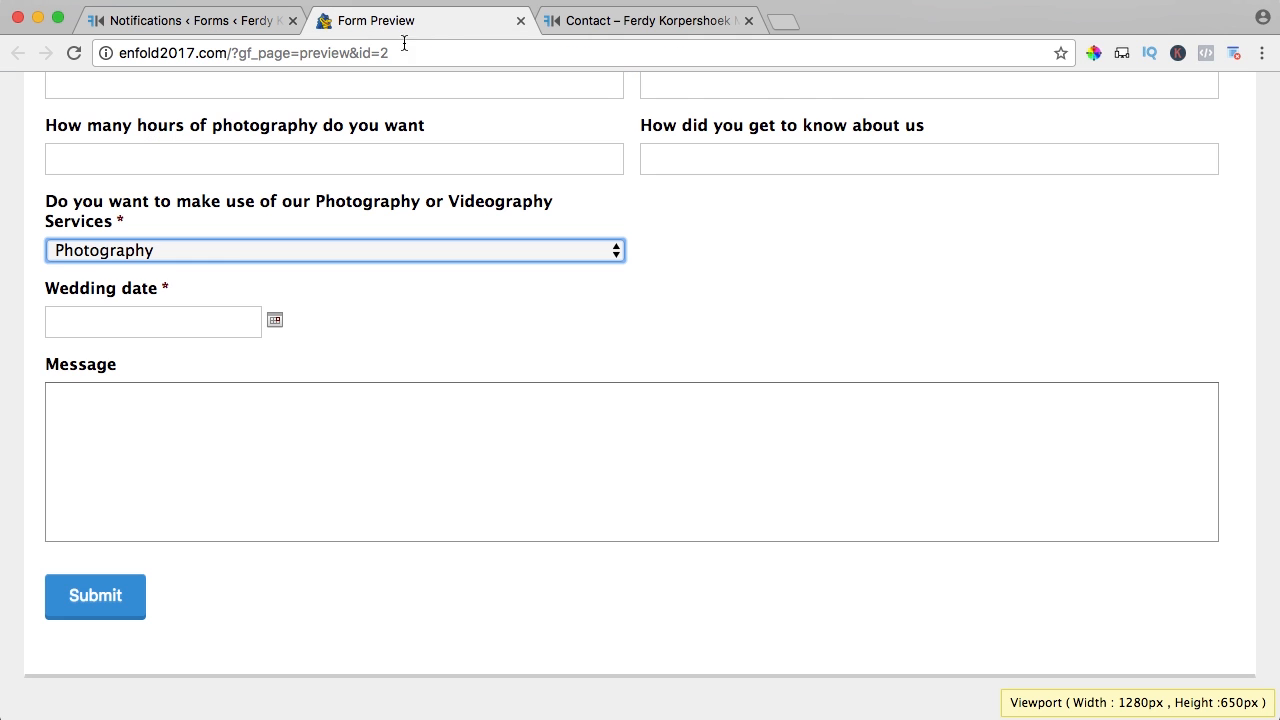
pyautogui.scroll(2, 140, 200)
pyautogui.click(121, 162)
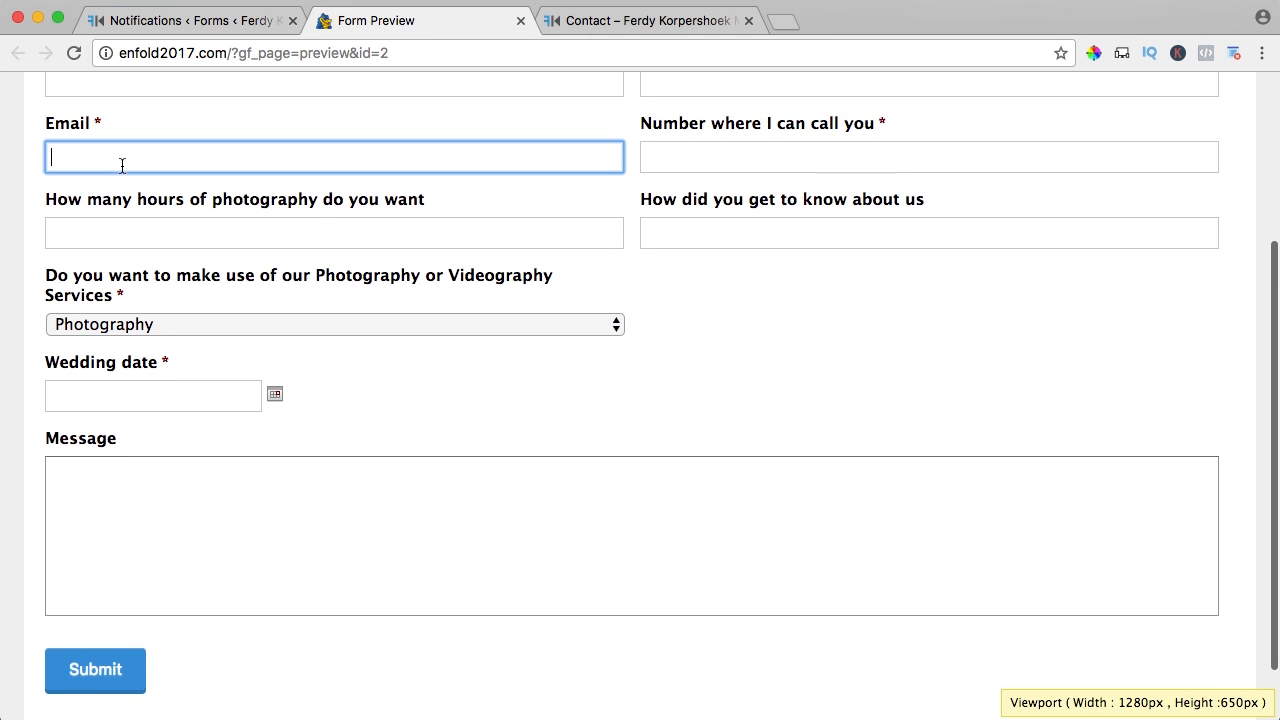
pyautogui.click(160, 20)
# - Enter the couple's names as sender name and replace {admin_email} with the site's info address
pyautogui.scroll(-2, 502, 402)
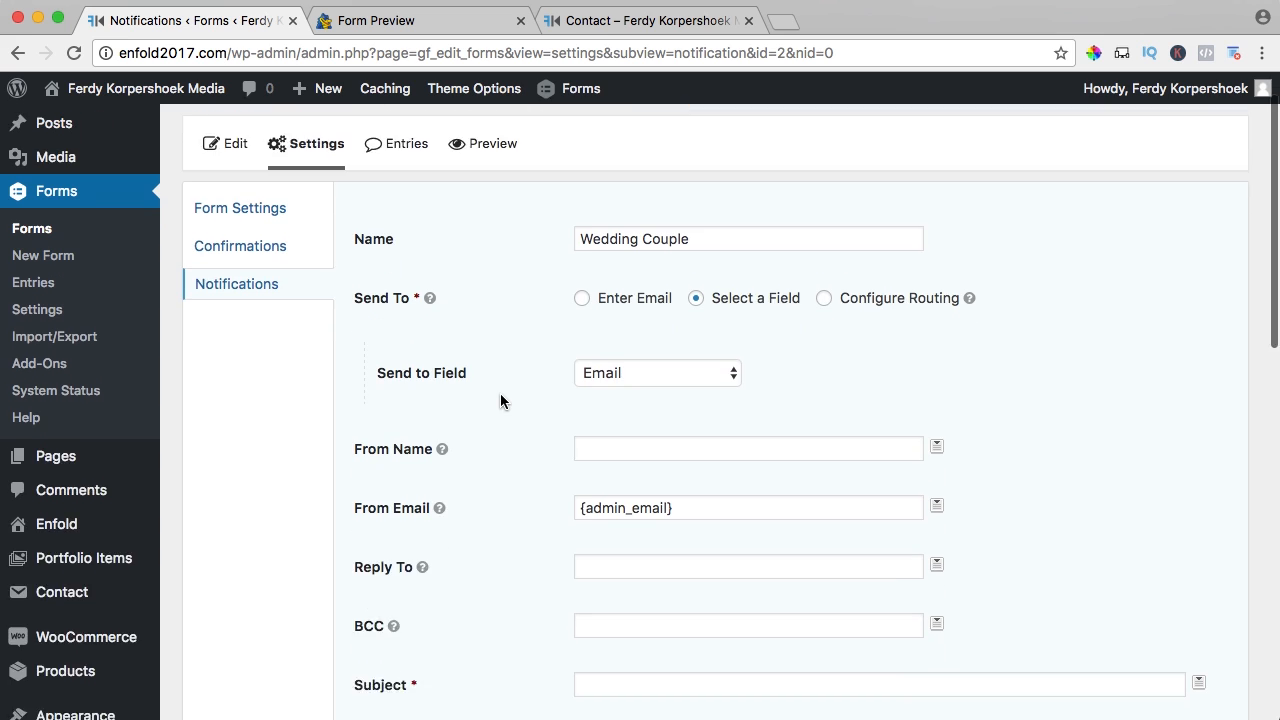
pyautogui.click(665, 394)
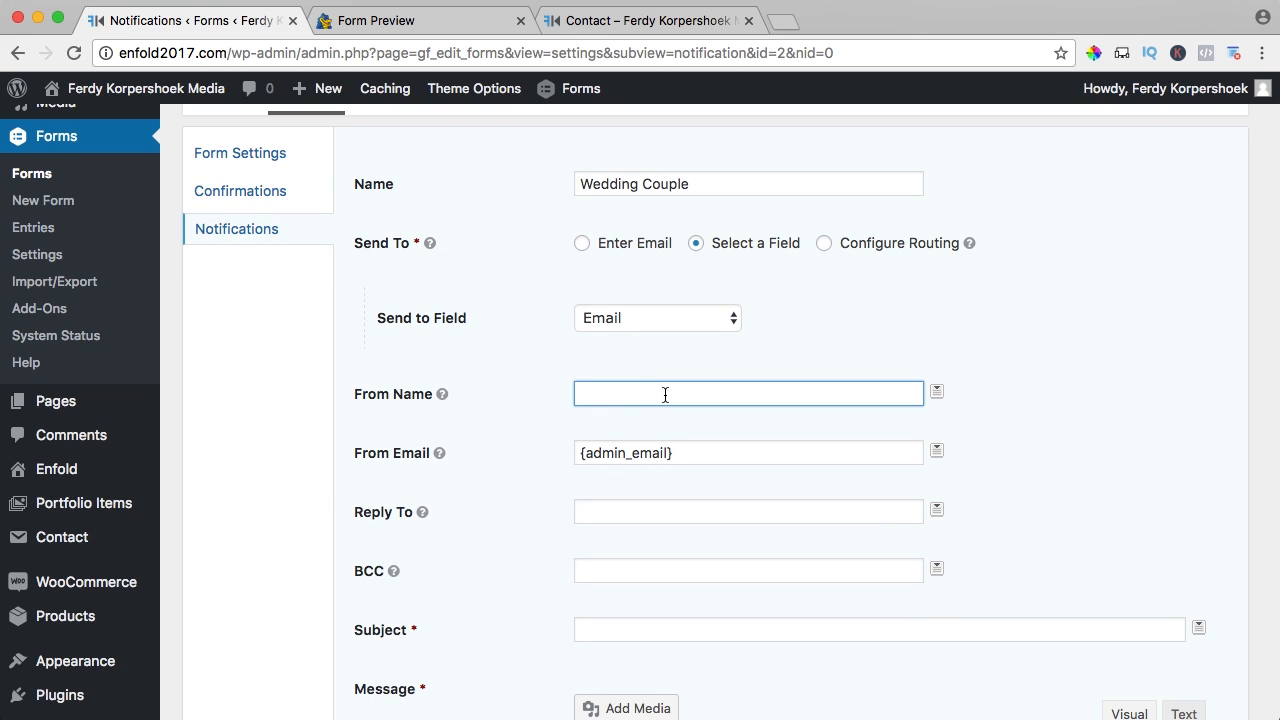
pyautogui.write('Ferdy & Anna')
pyautogui.click(722, 452)
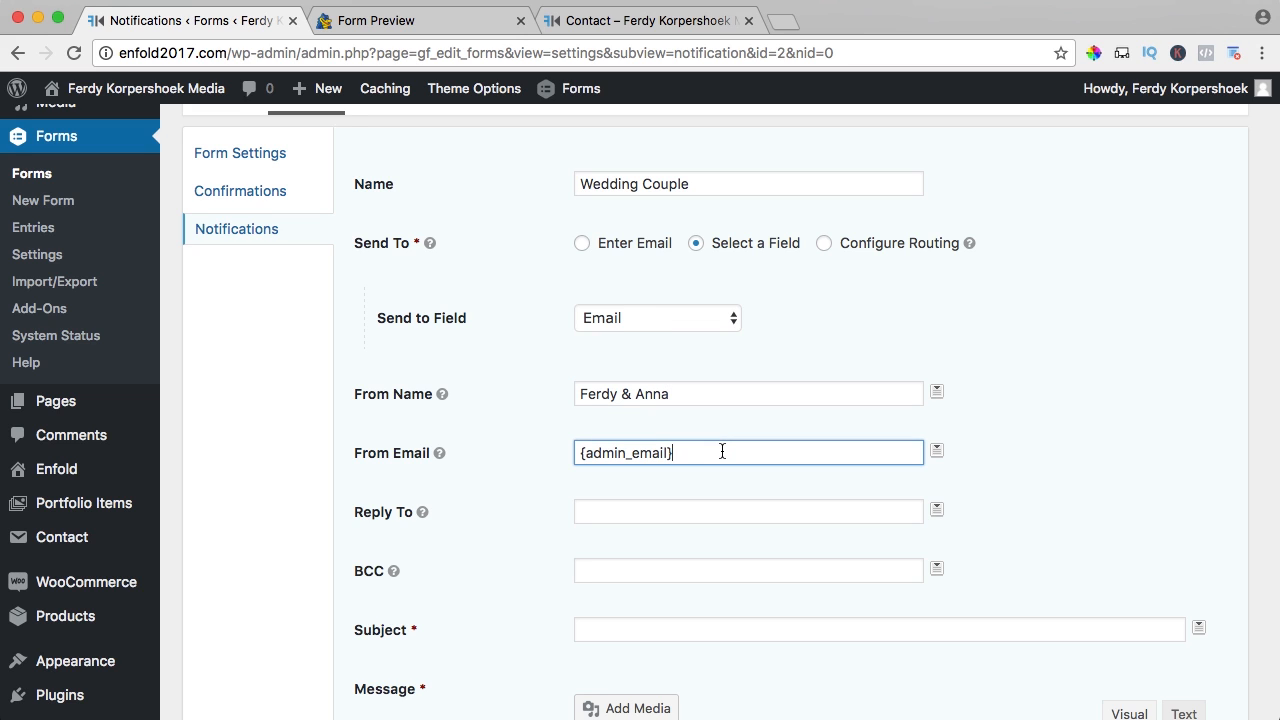
pyautogui.tripleClick(724, 453)
pyautogui.press('Tab')
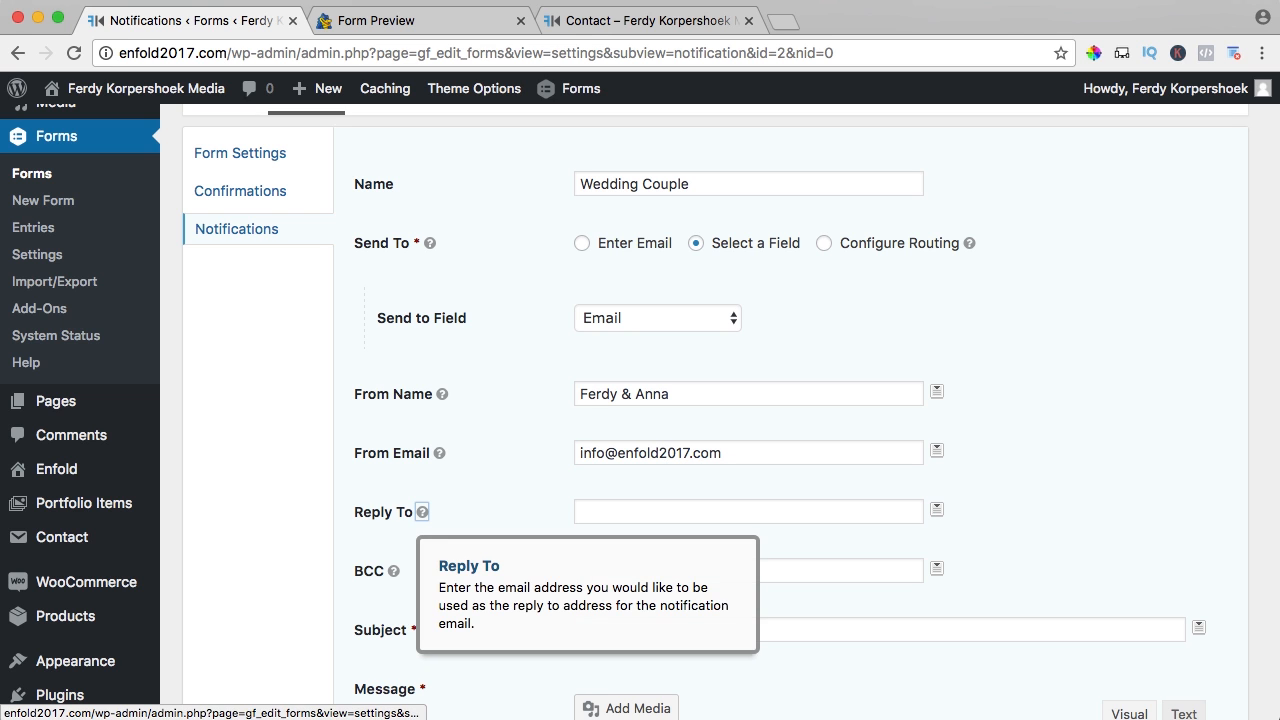
pyautogui.press('Tab')
# - Copy the same info address into the Reply To field
pyautogui.tripleClick(745, 455)
pyautogui.press('super+c')
pyautogui.click(700, 511)
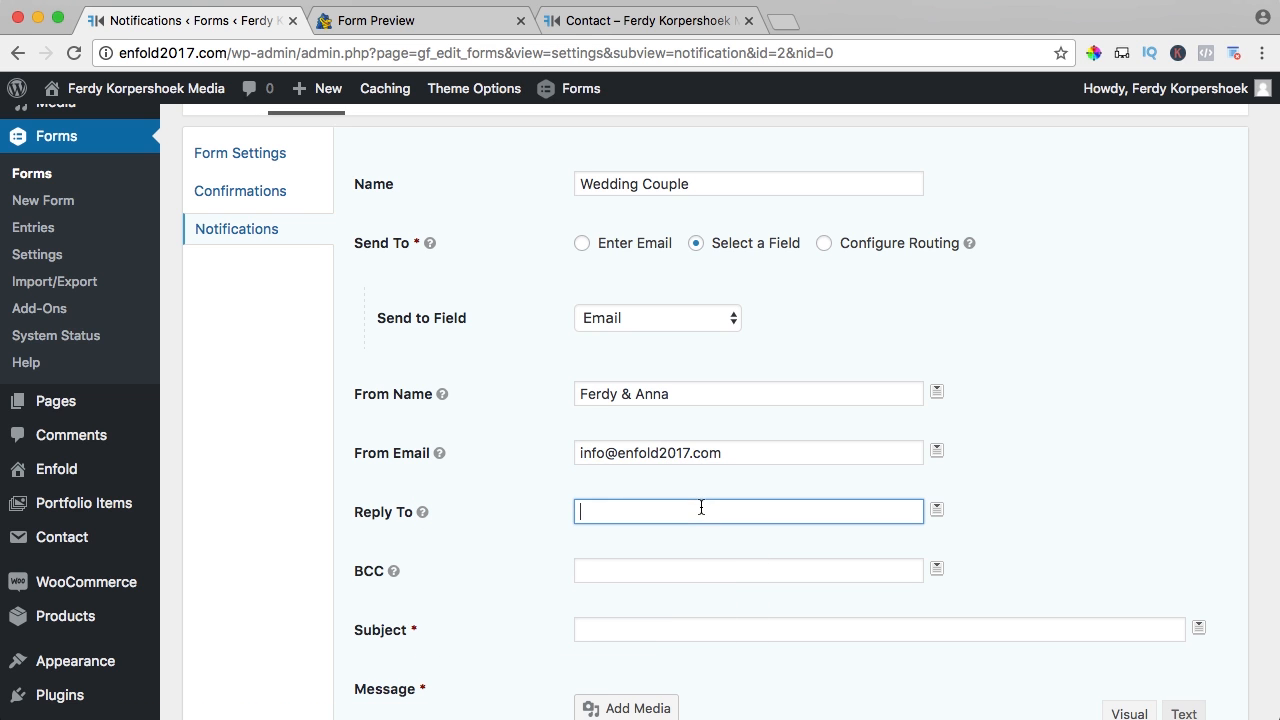
pyautogui.press('super+v')
# - Set the subject to 'Thank you for your form about Wedding'
pyautogui.scroll(-3, 527, 491)
pyautogui.scroll(-1, 527, 499)
pyautogui.click(629, 477)
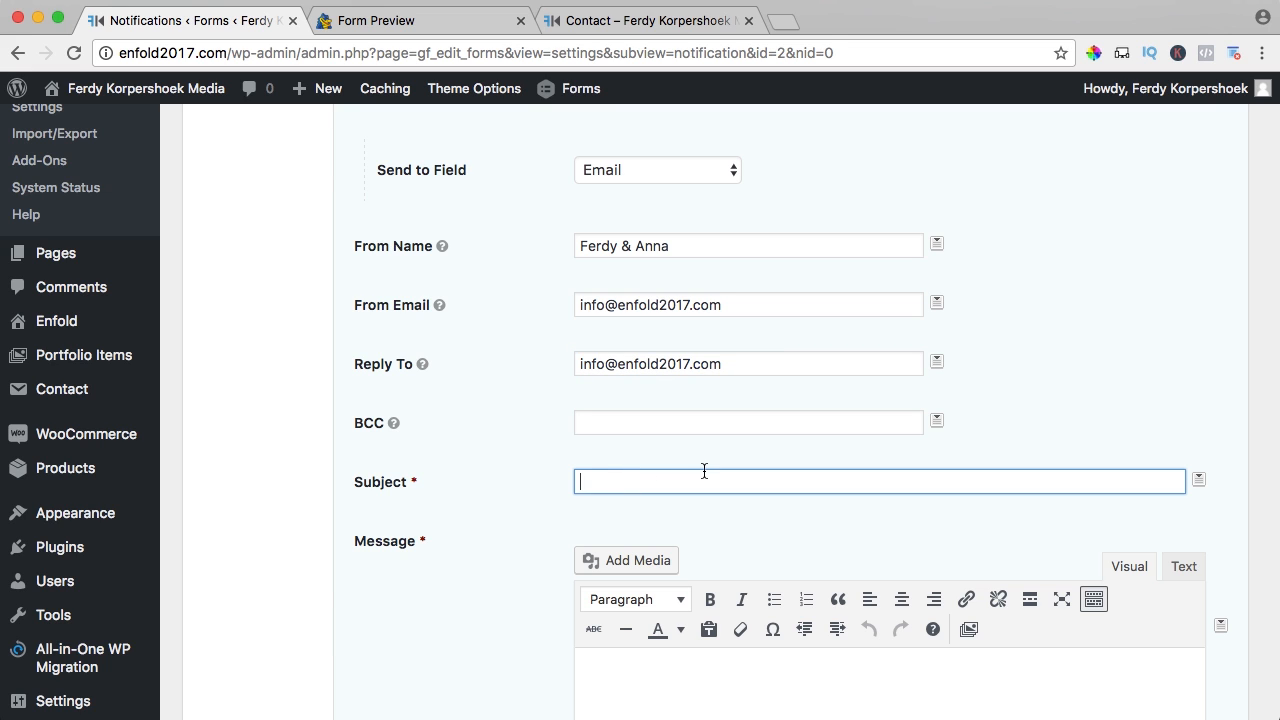
pyautogui.write('Thank you for your form about Wedding')
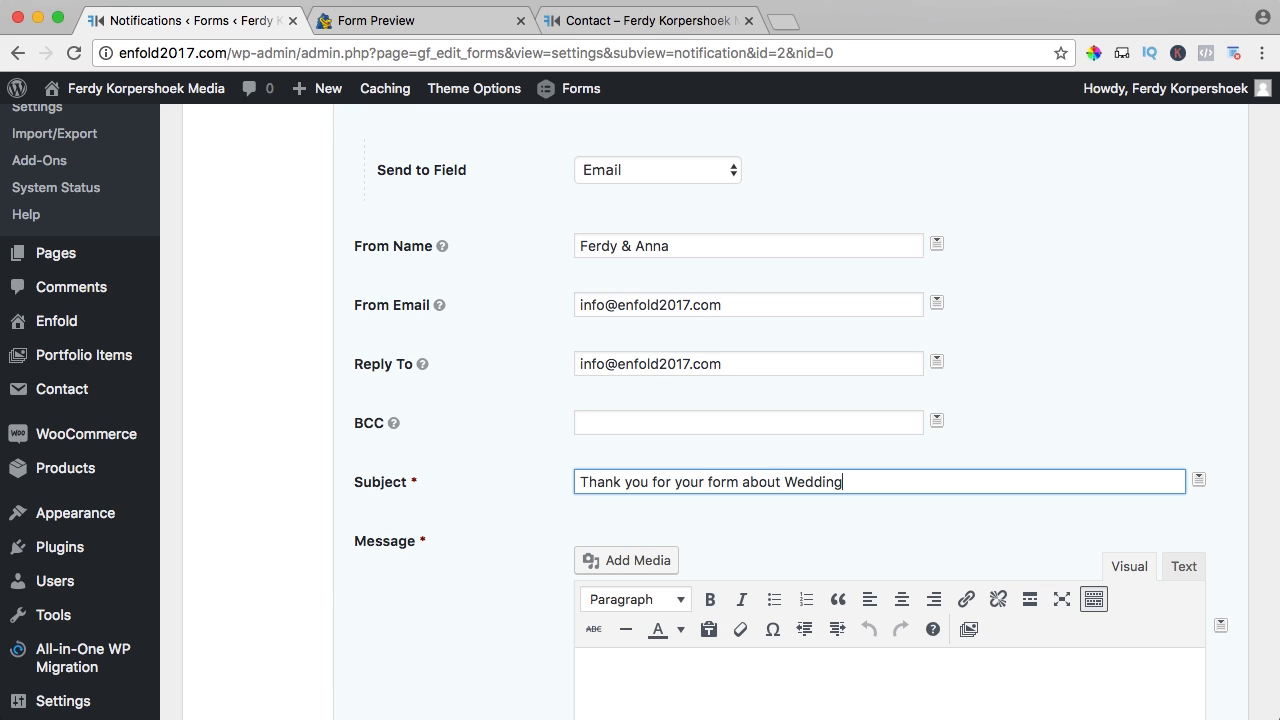
# - Append the photography/videography services merge tag to the subject
pyautogui.click(1201, 480)
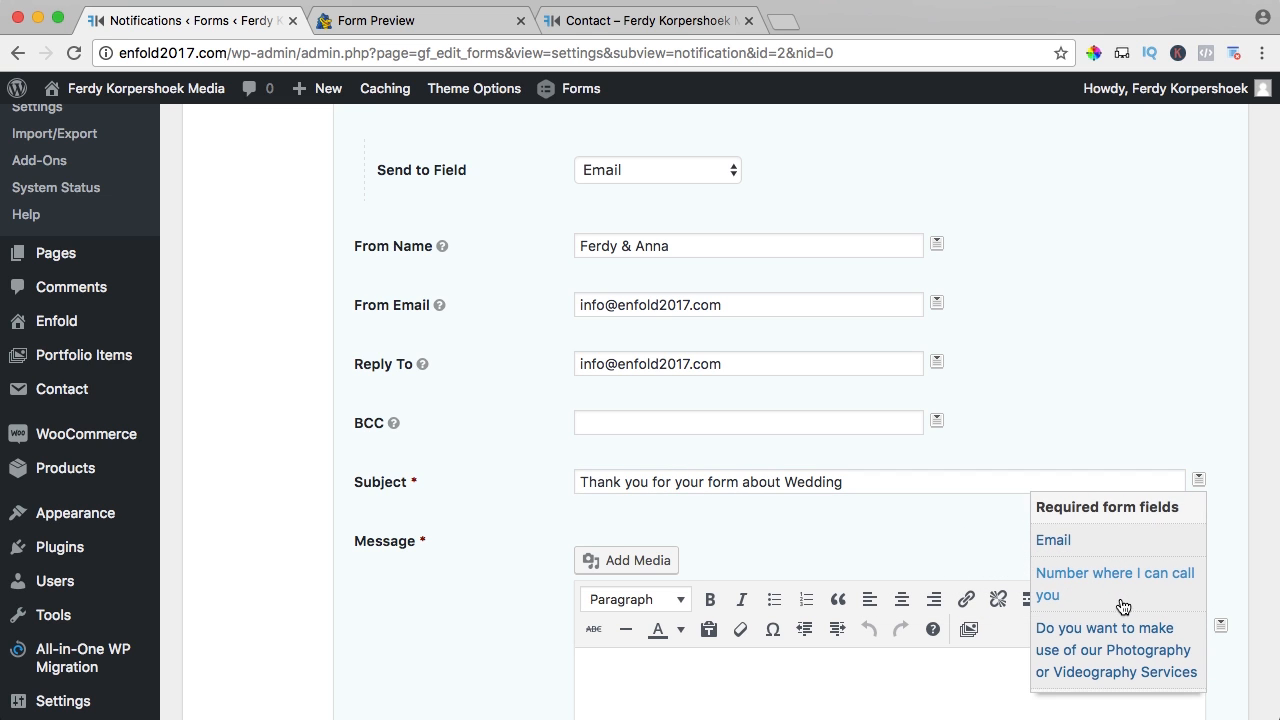
pyautogui.scroll(-3, 1123, 606)
pyautogui.click(1106, 572)
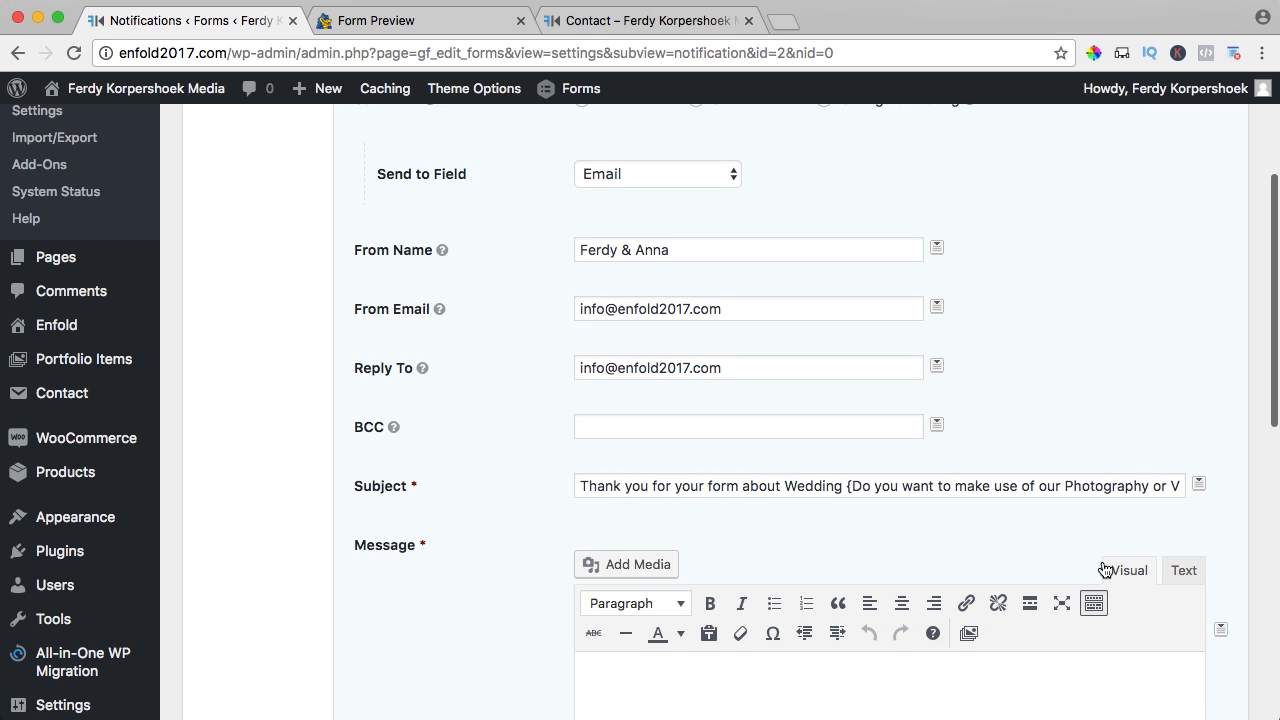
pyautogui.scroll(1, 644, 482)
pyautogui.moveTo(1083, 488); pyautogui.dragTo(1235, 486)
pyautogui.click(1121, 487)
pyautogui.hscroll(-3, 1120, 487)
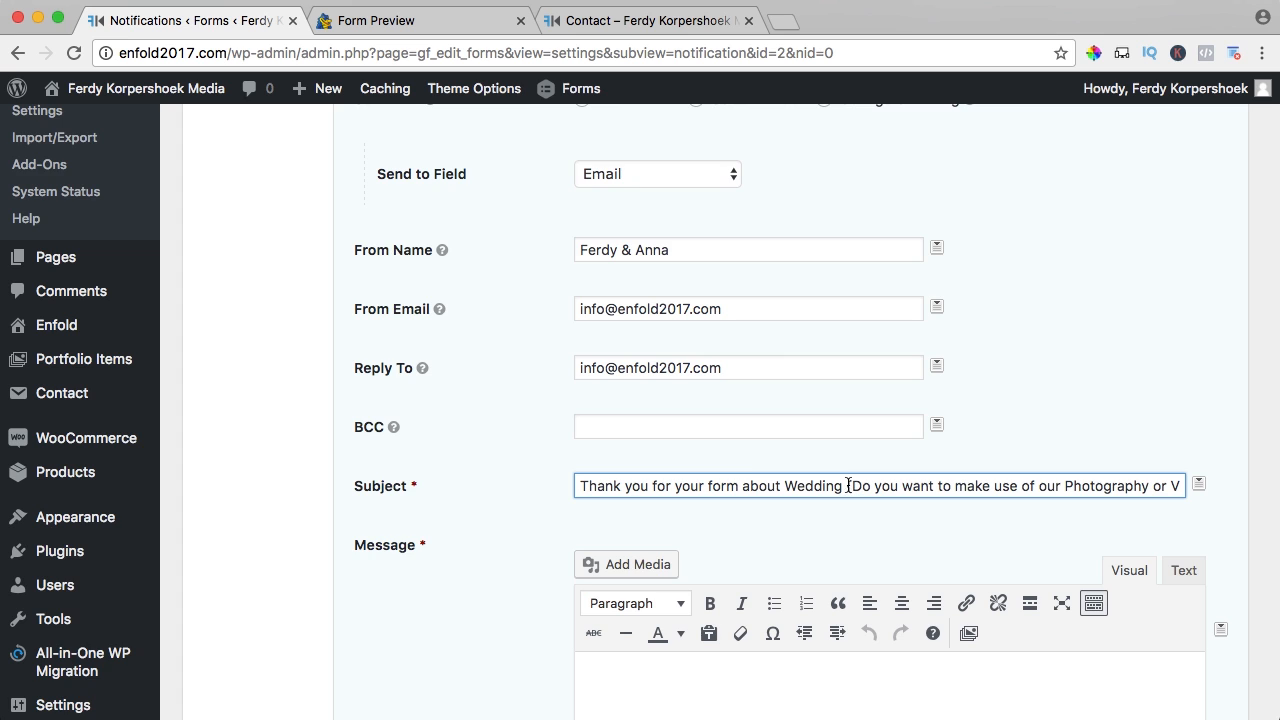
pyautogui.scroll(-5, 744, 470)
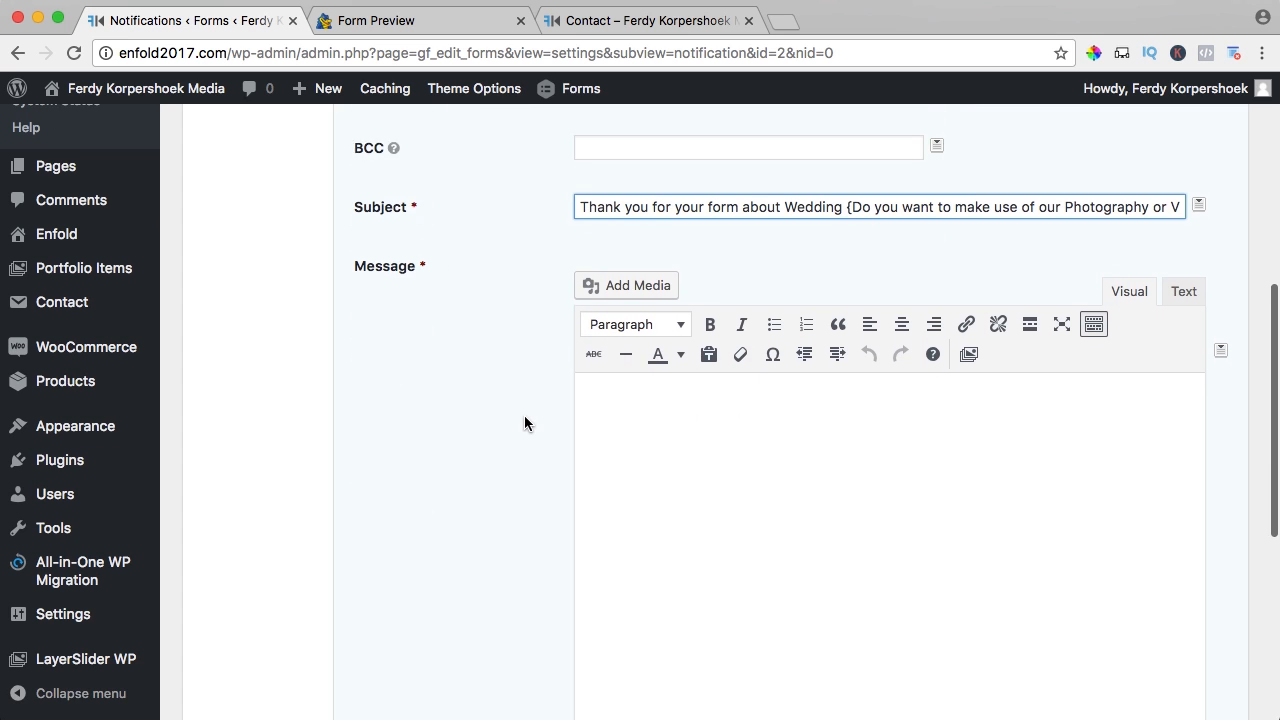
# - Start the message with 'Hi {Name Bride} & {Name Bridegroom}' using merge tags
pyautogui.click(728, 468)
pyautogui.write('H')
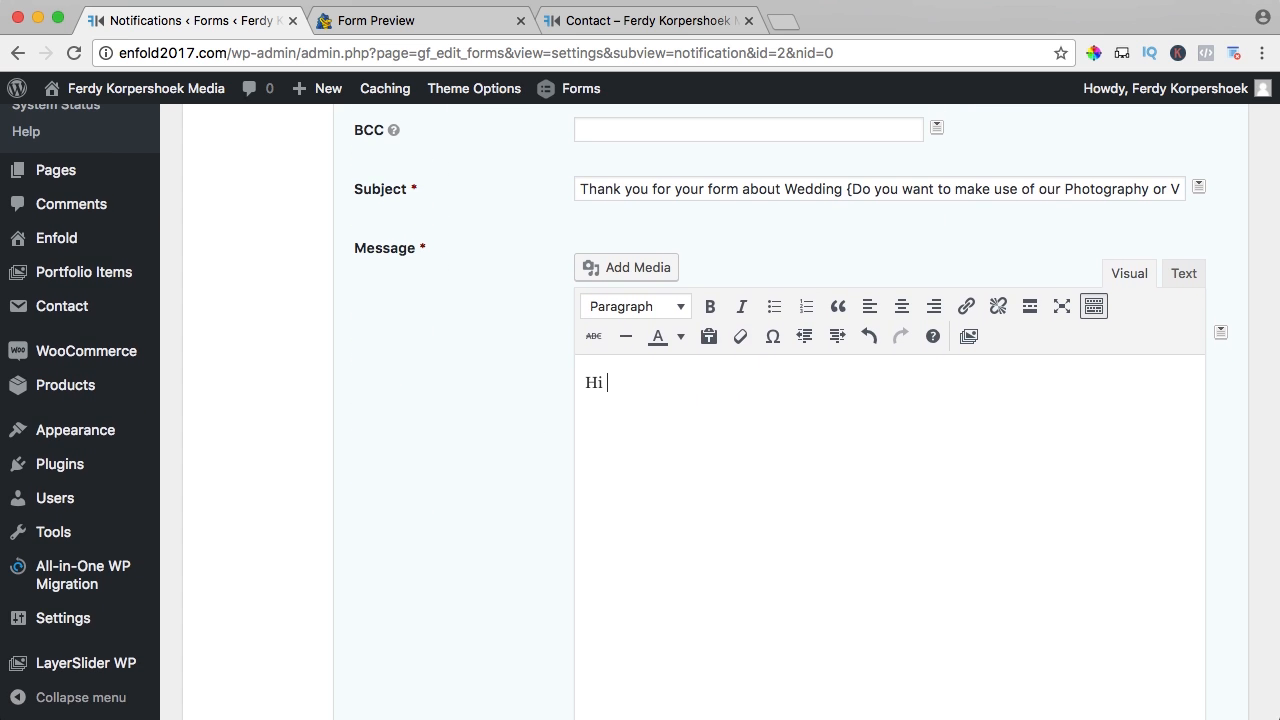
pyautogui.write('i')
pyautogui.click(1220, 332)
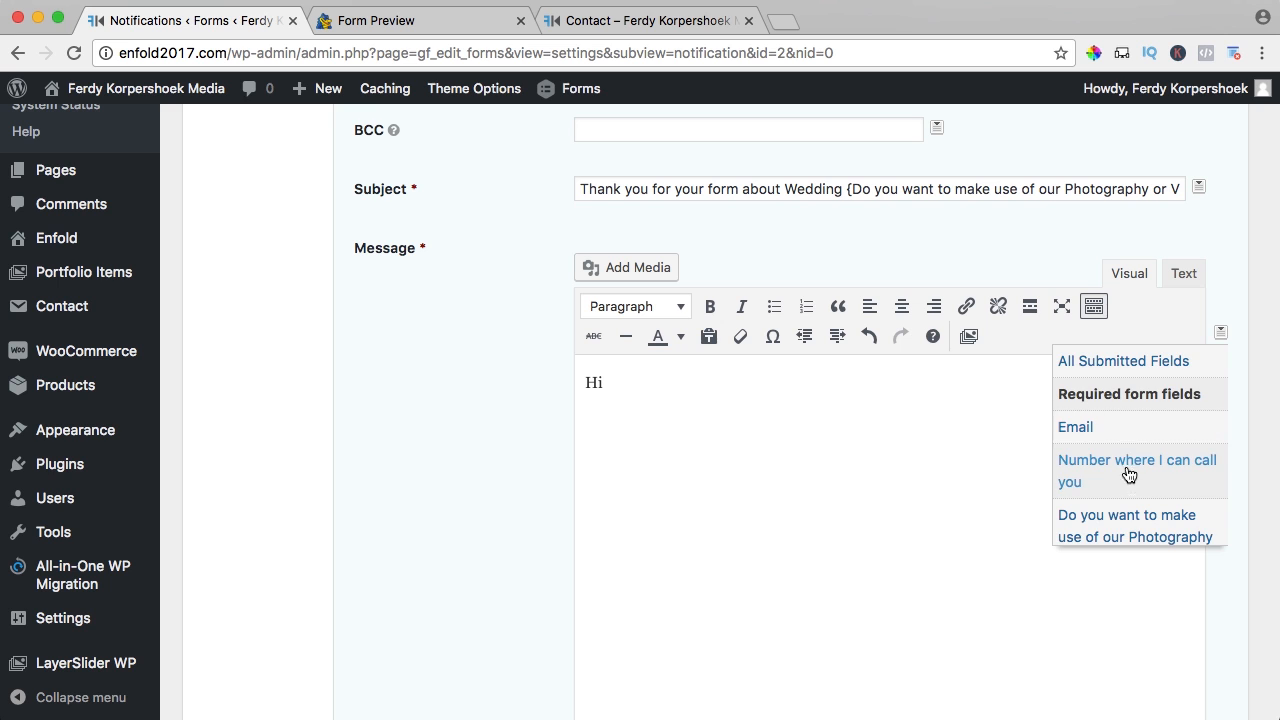
pyautogui.scroll(-4, 1128, 474)
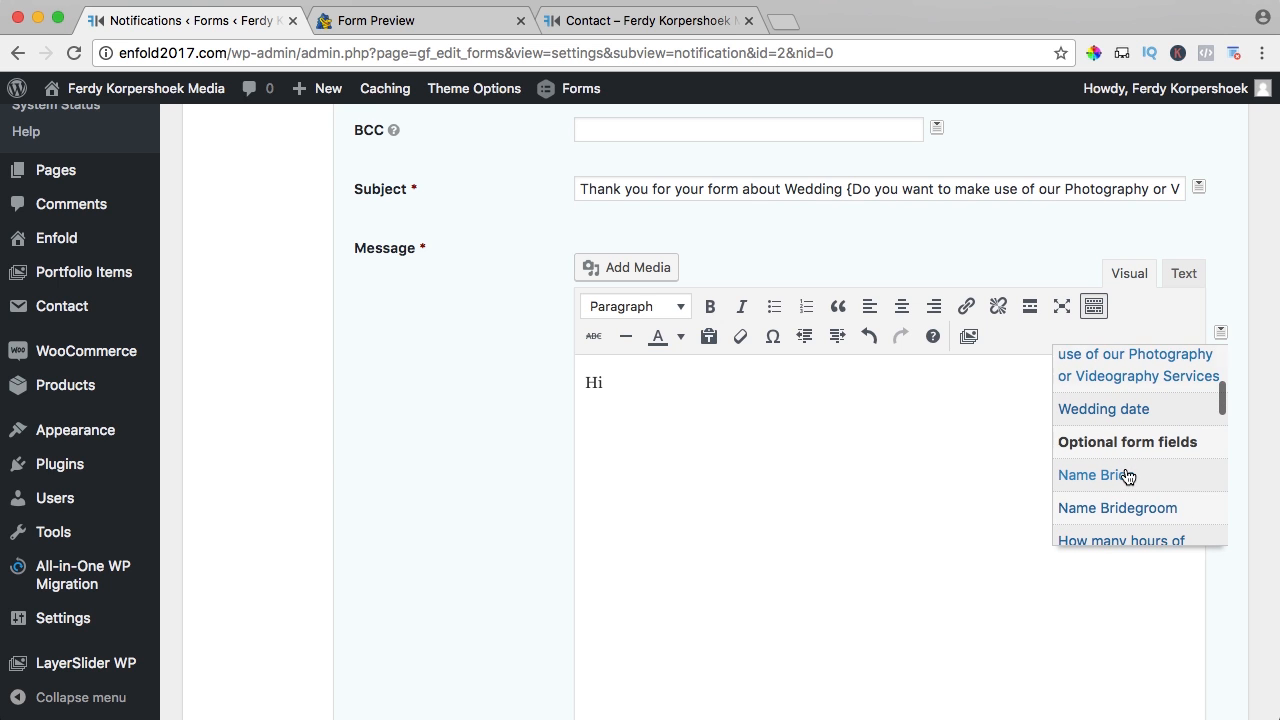
pyautogui.click(1111, 423)
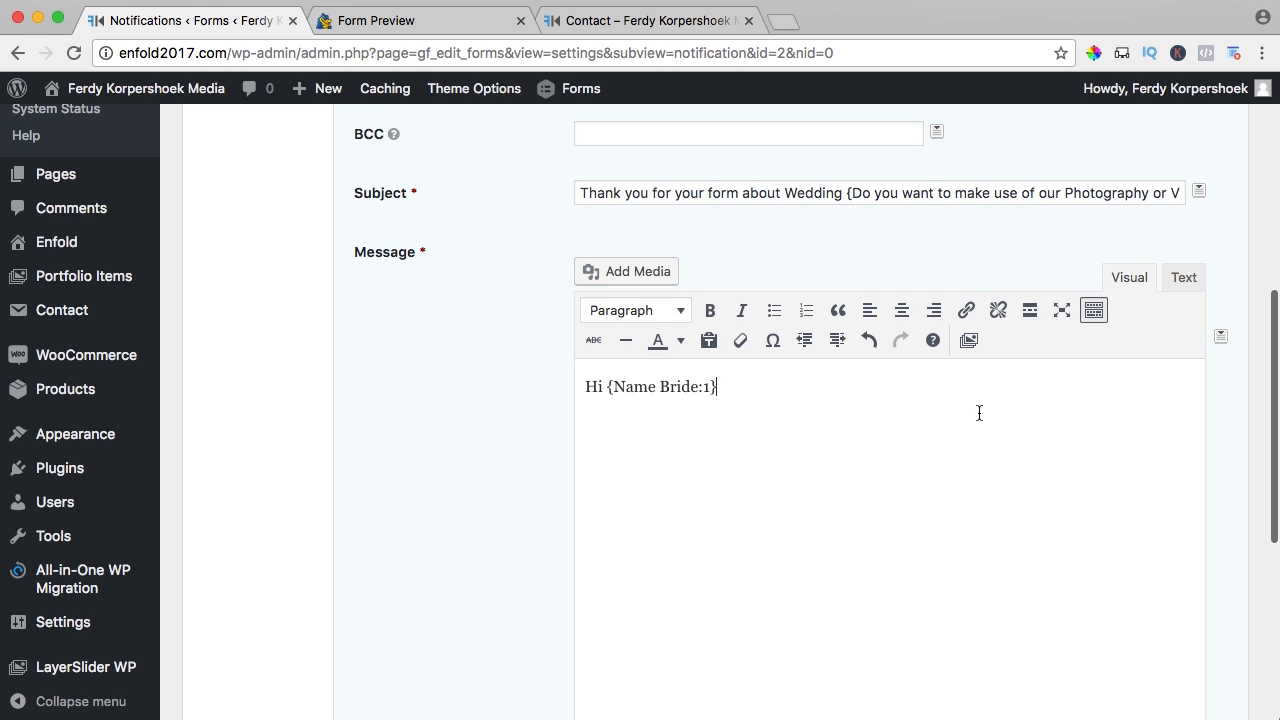
pyautogui.write('&')
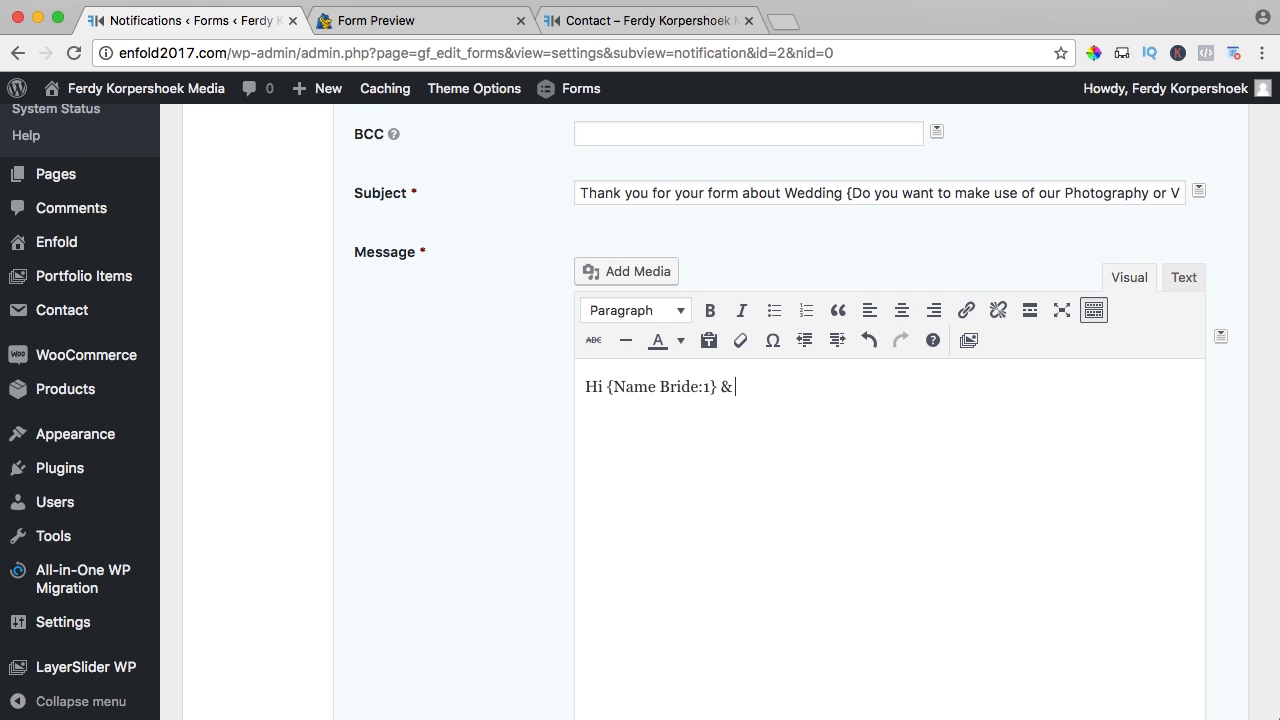
pyautogui.click(1219, 333)
pyautogui.scroll(-3, 1152, 451)
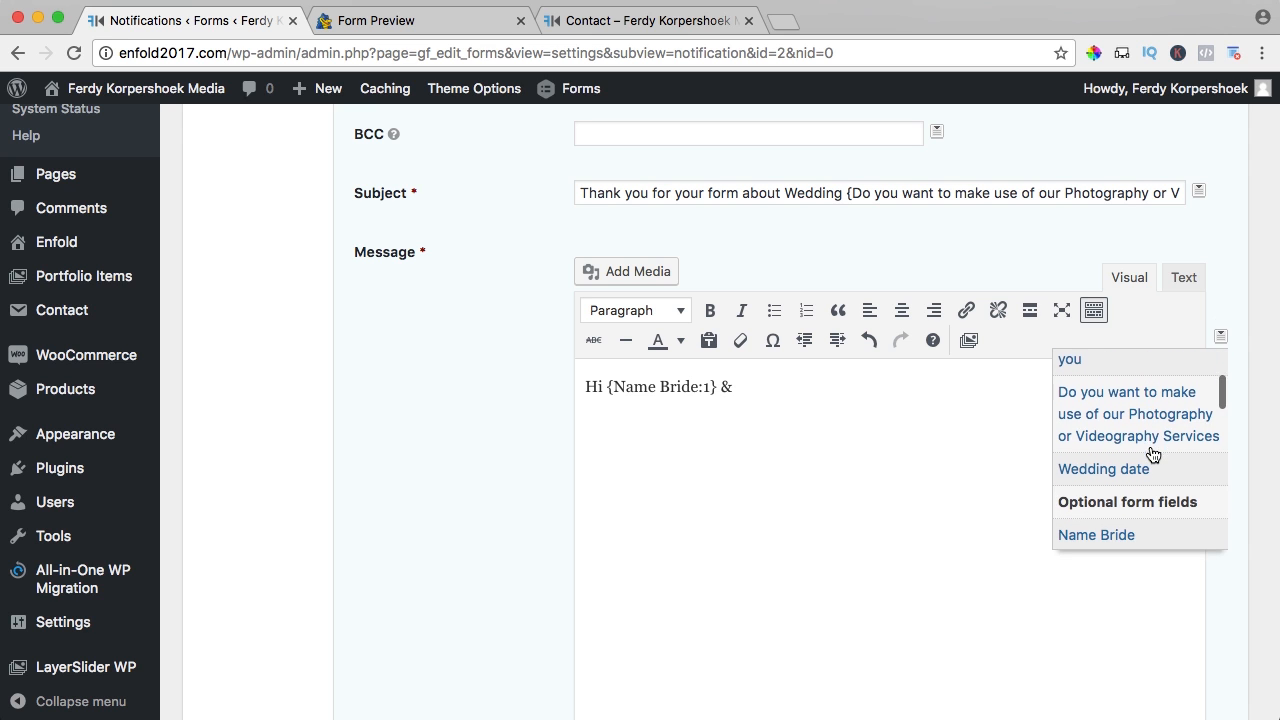
pyautogui.scroll(-5, 1152, 455)
pyautogui.click(1120, 416)
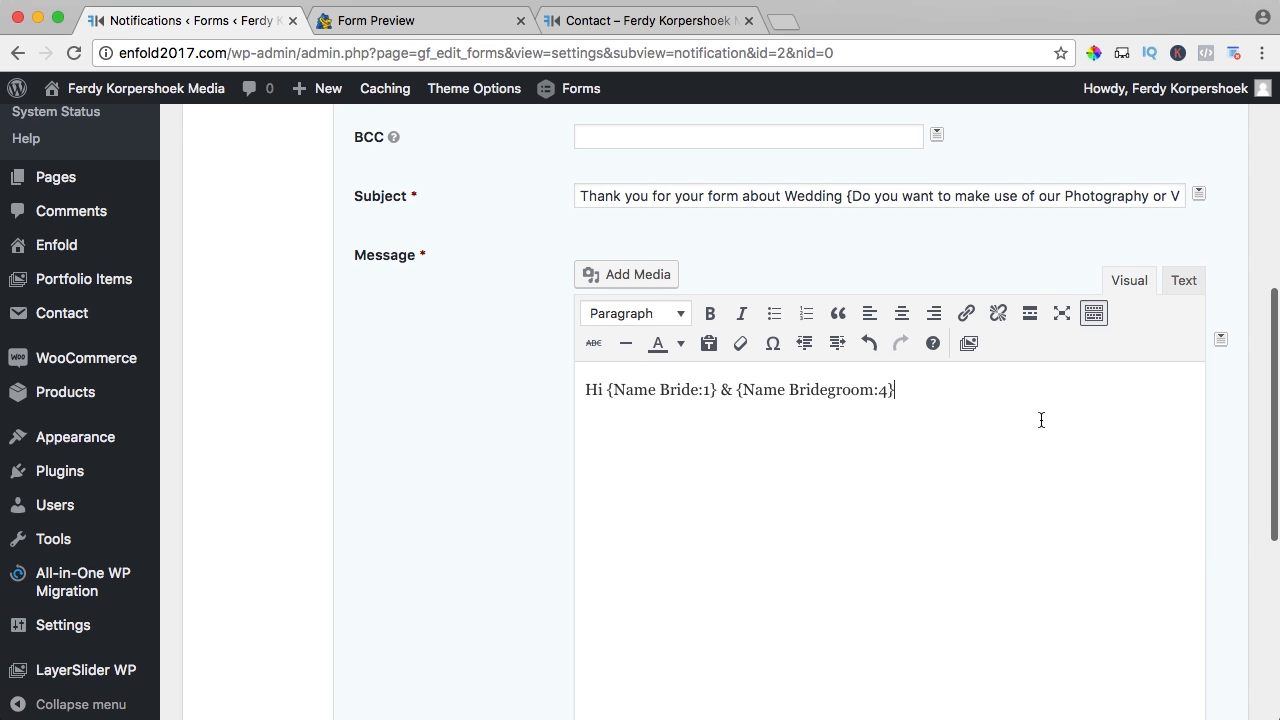
# - Write the thank-you body citing the services tag, a brochure download line and 'Kind Regards'
pyautogui.write(',')
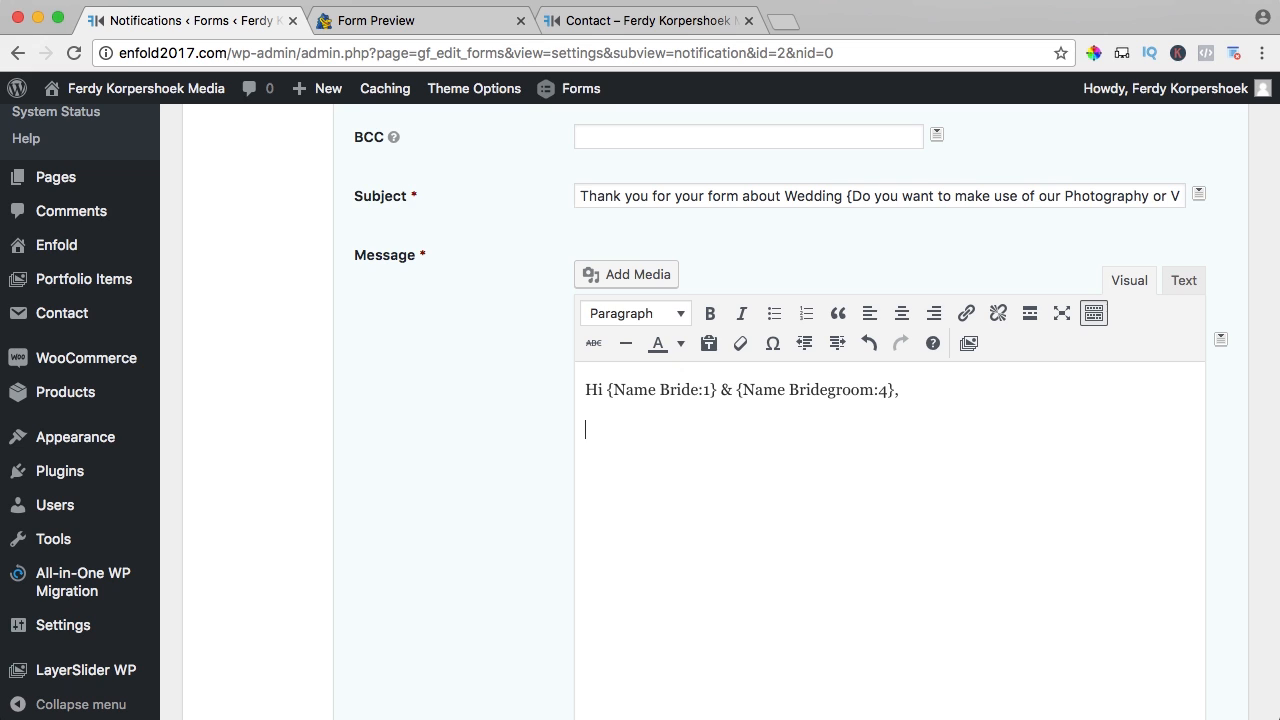
pyautogui.write('Thank you for contactin')
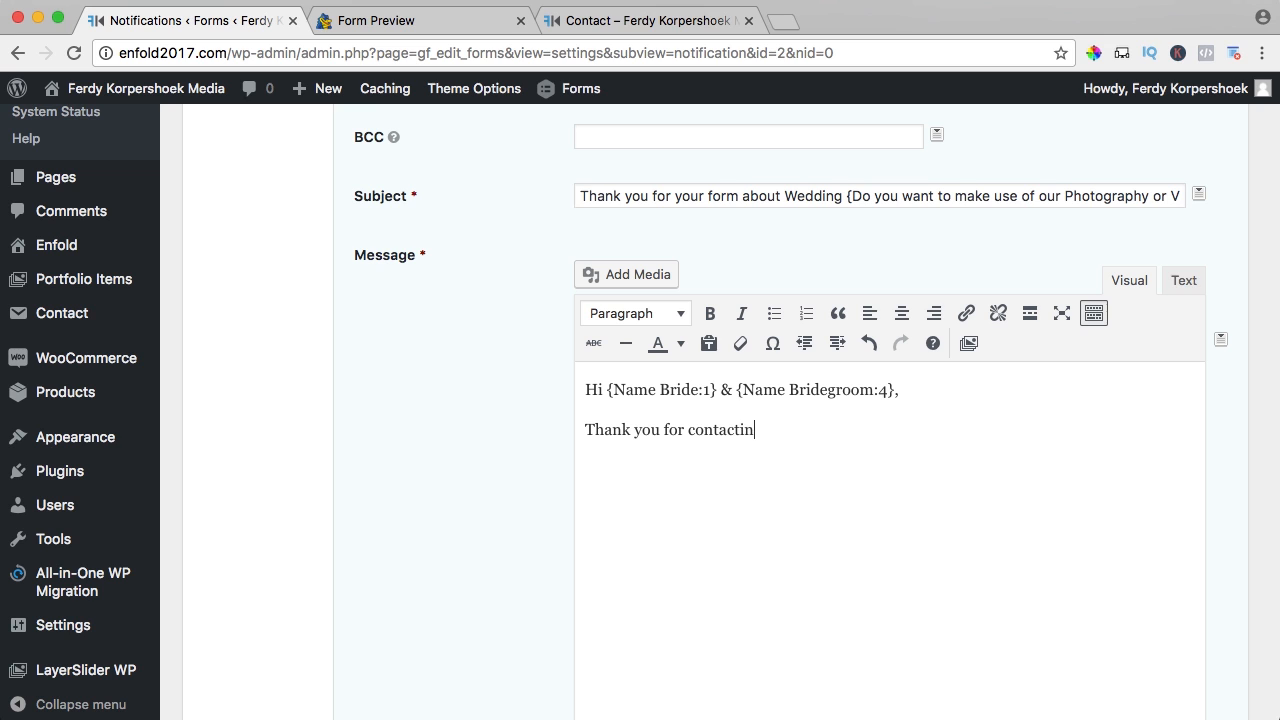
pyautogui.write('g us regarding our')
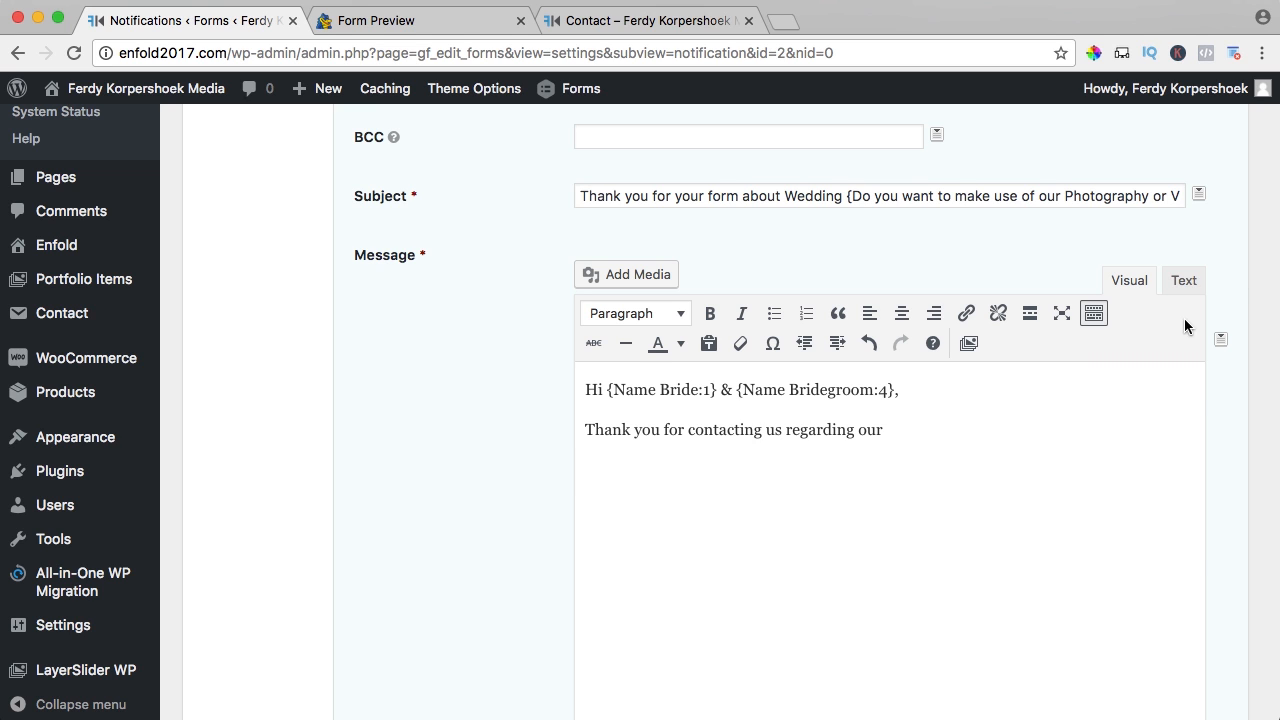
pyautogui.click(1219, 340)
pyautogui.scroll(-1, 1154, 440)
pyautogui.scroll(-3, 1150, 440)
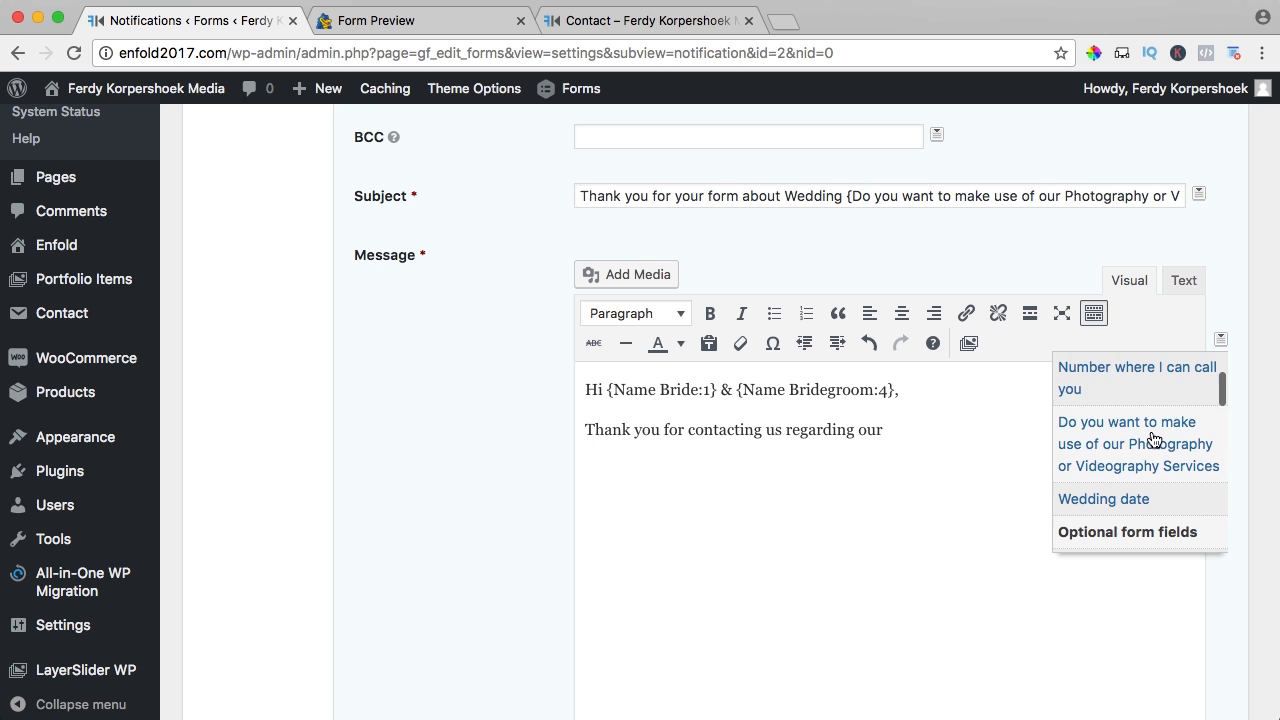
pyautogui.scroll(1, 1152, 430)
pyautogui.click(1152, 428)
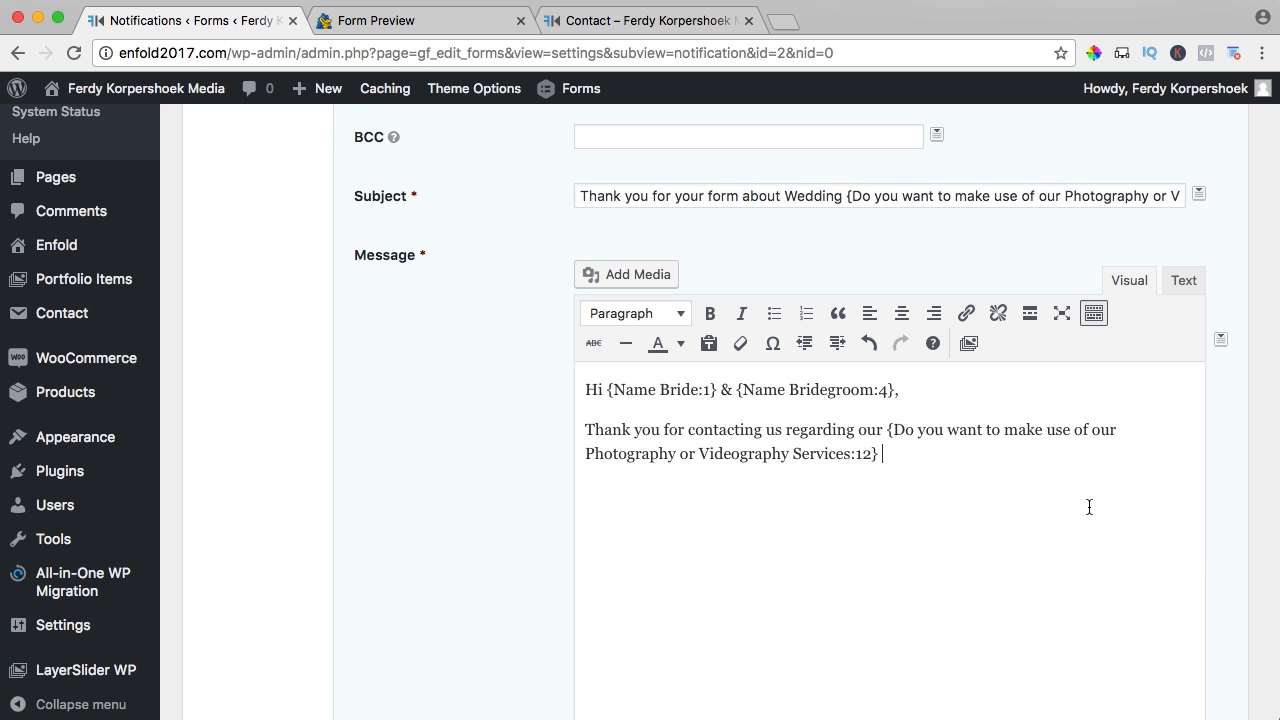
pyautogui.write('use of our Photography or Videography Services:12} service(s).  ')
pyautogui.write('We would love to ')
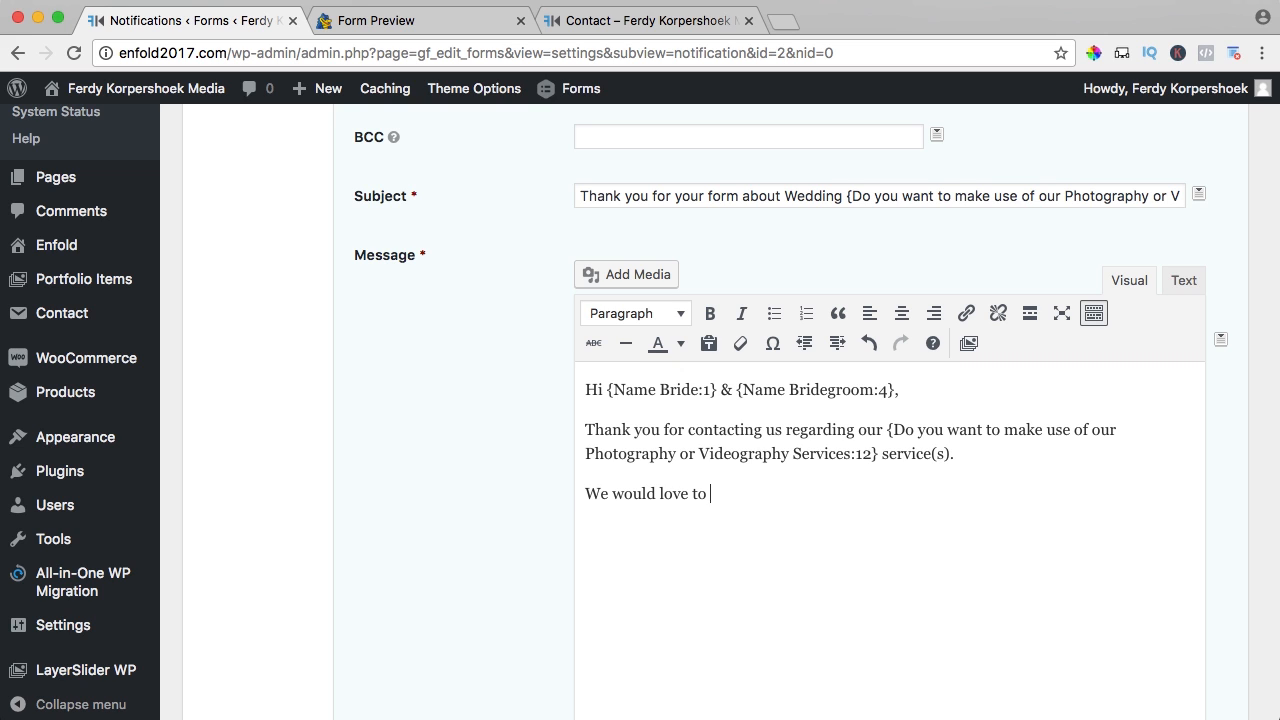
pyautogui.write('be a part of your')
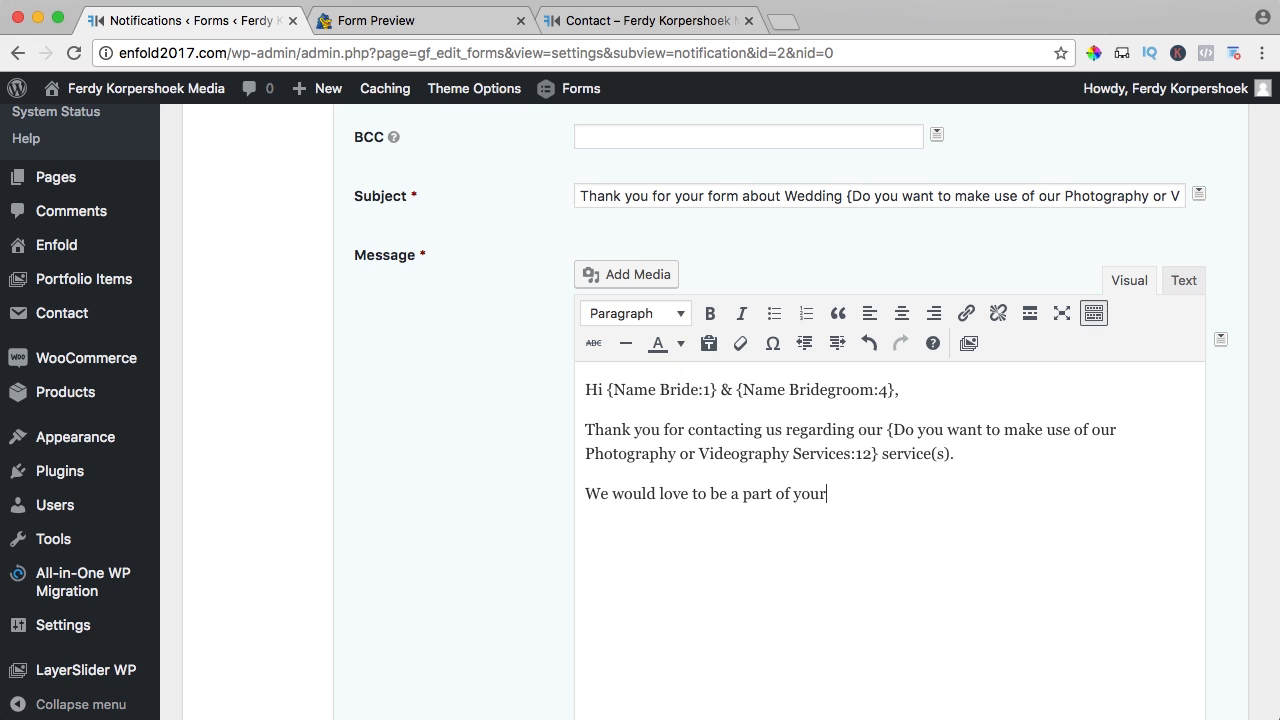
pyautogui.write(' wedding and we')
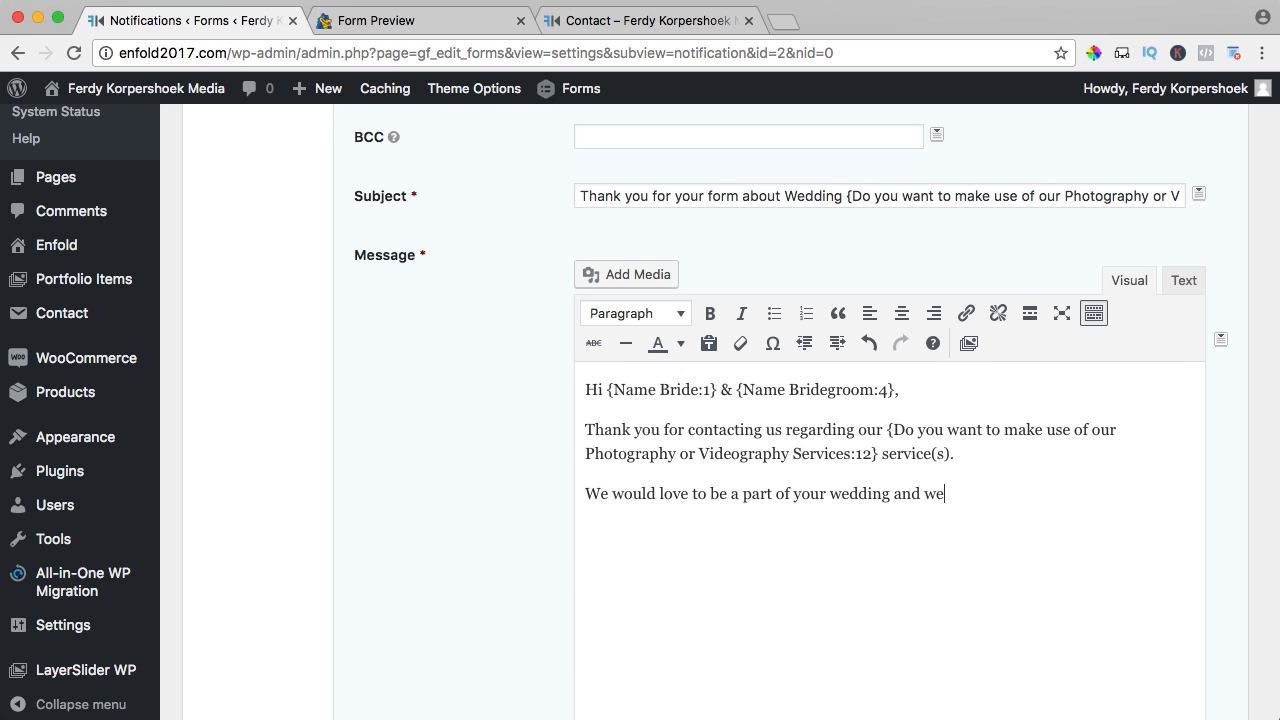
pyautogui.write(' will let you know if we ar')
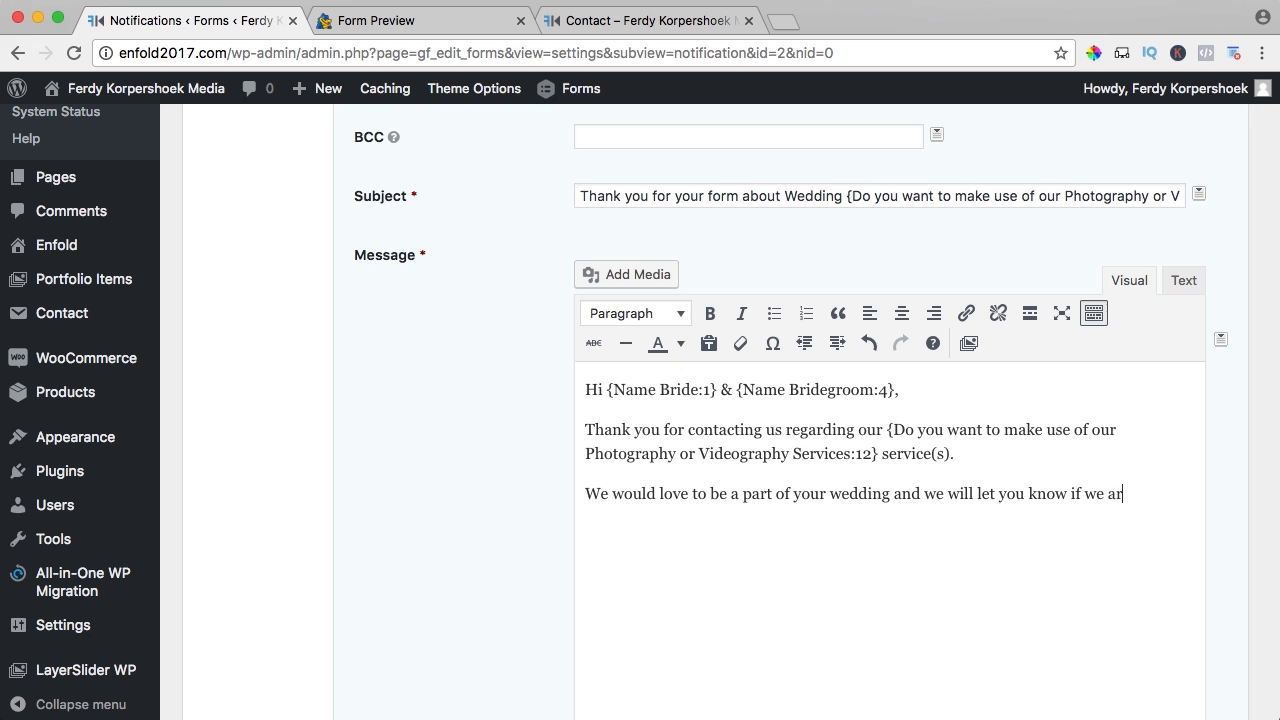
pyautogui.write('e still available.')
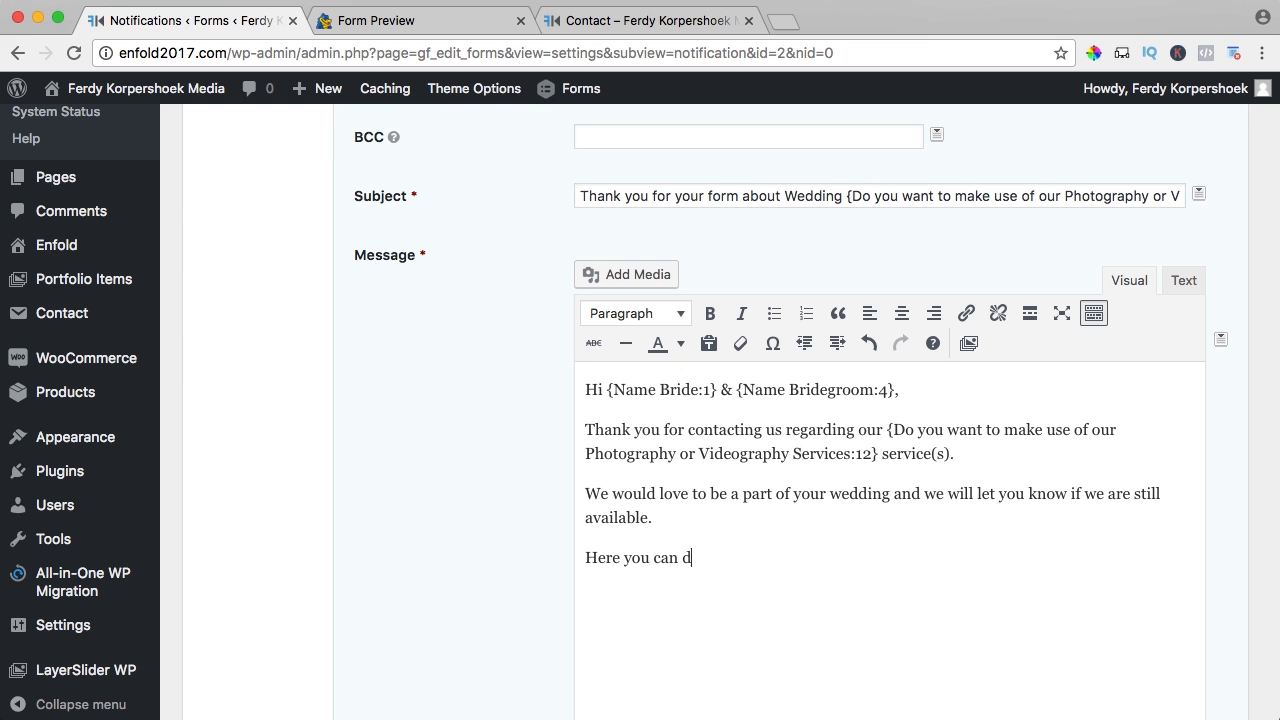
pyautogui.write('ownload our broc')
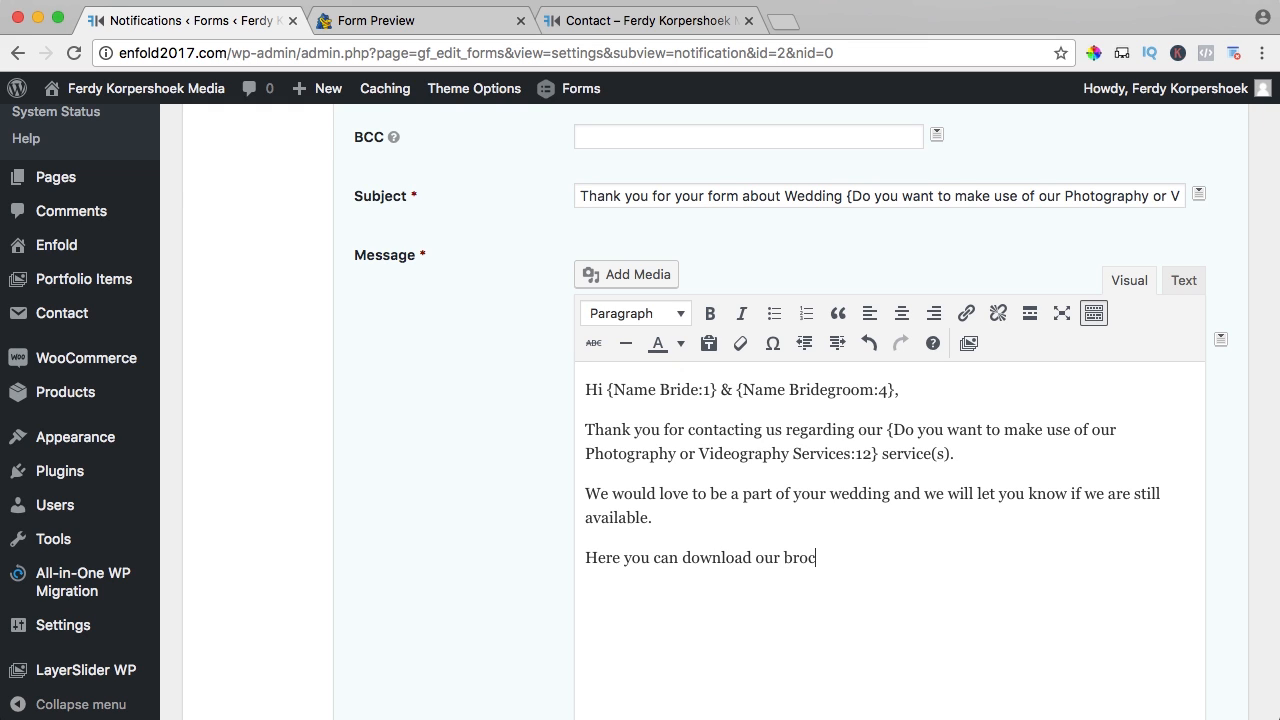
pyautogui.write('hure')
pyautogui.write('Kind Regards,')
# - Copy the PDF ebook's link address from the media library
pyautogui.click(623, 277)
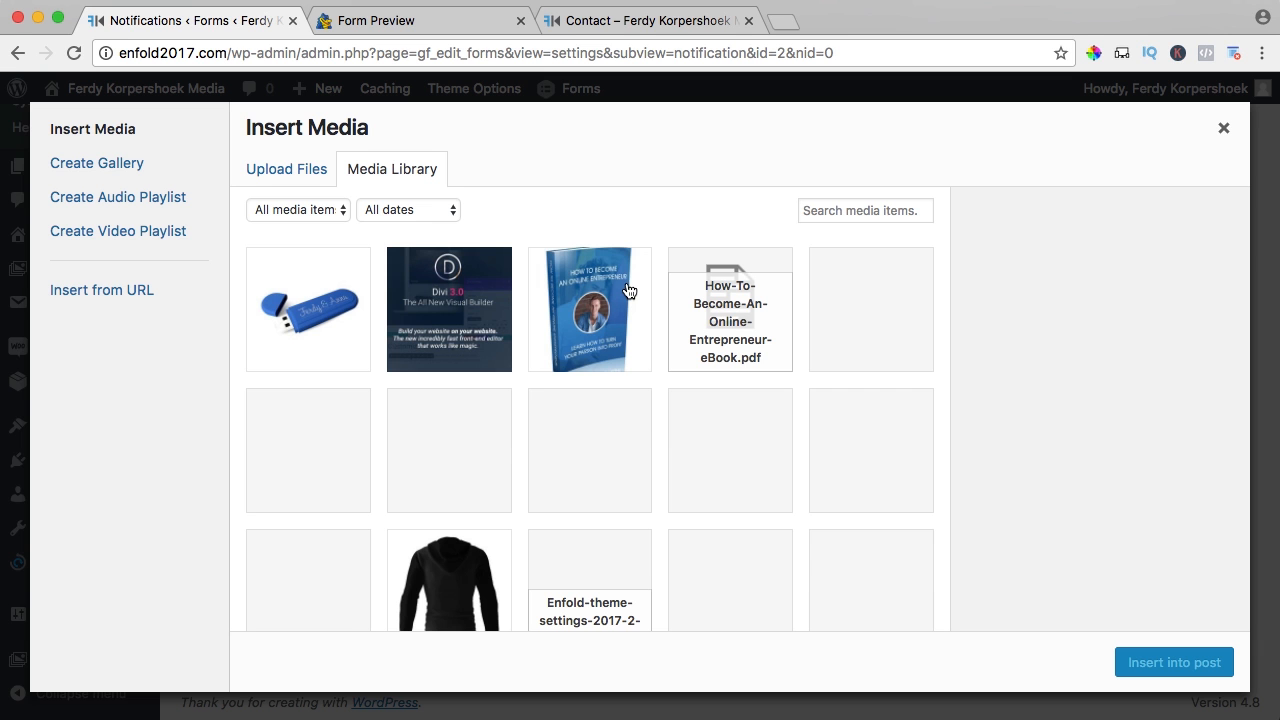
pyautogui.click(722, 322)
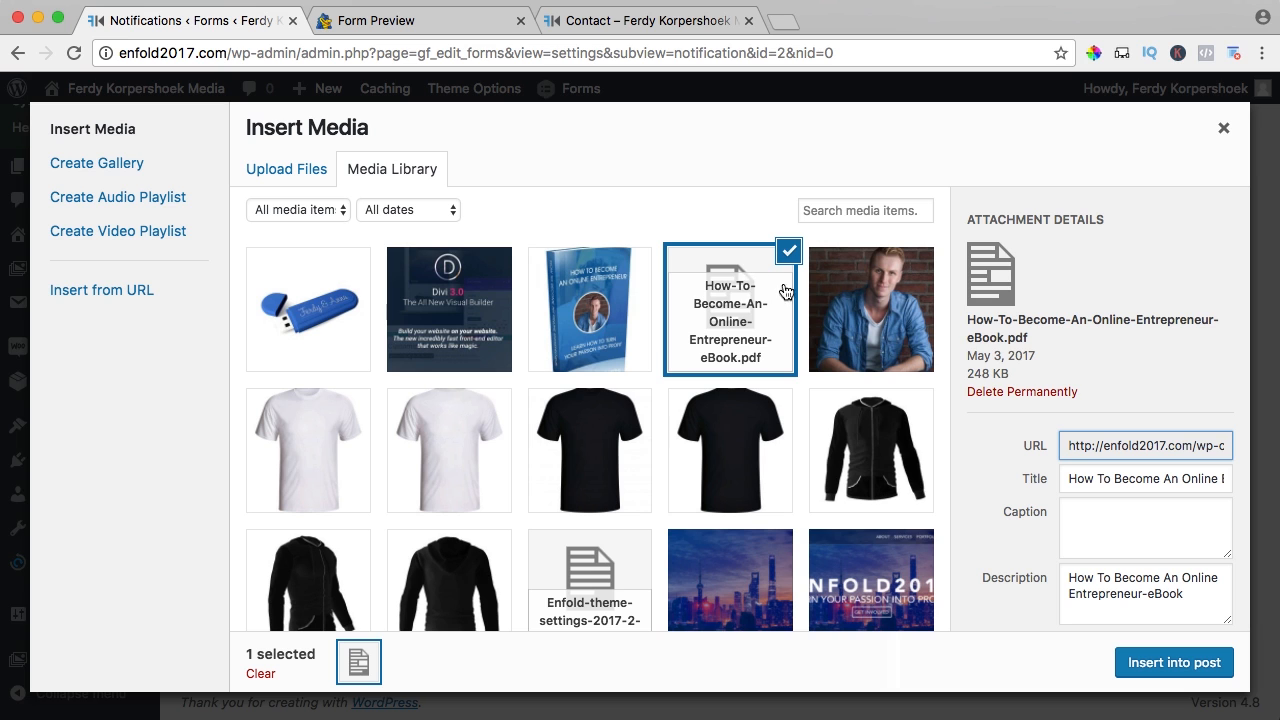
pyautogui.click(1106, 452)
pyautogui.click(1223, 128)
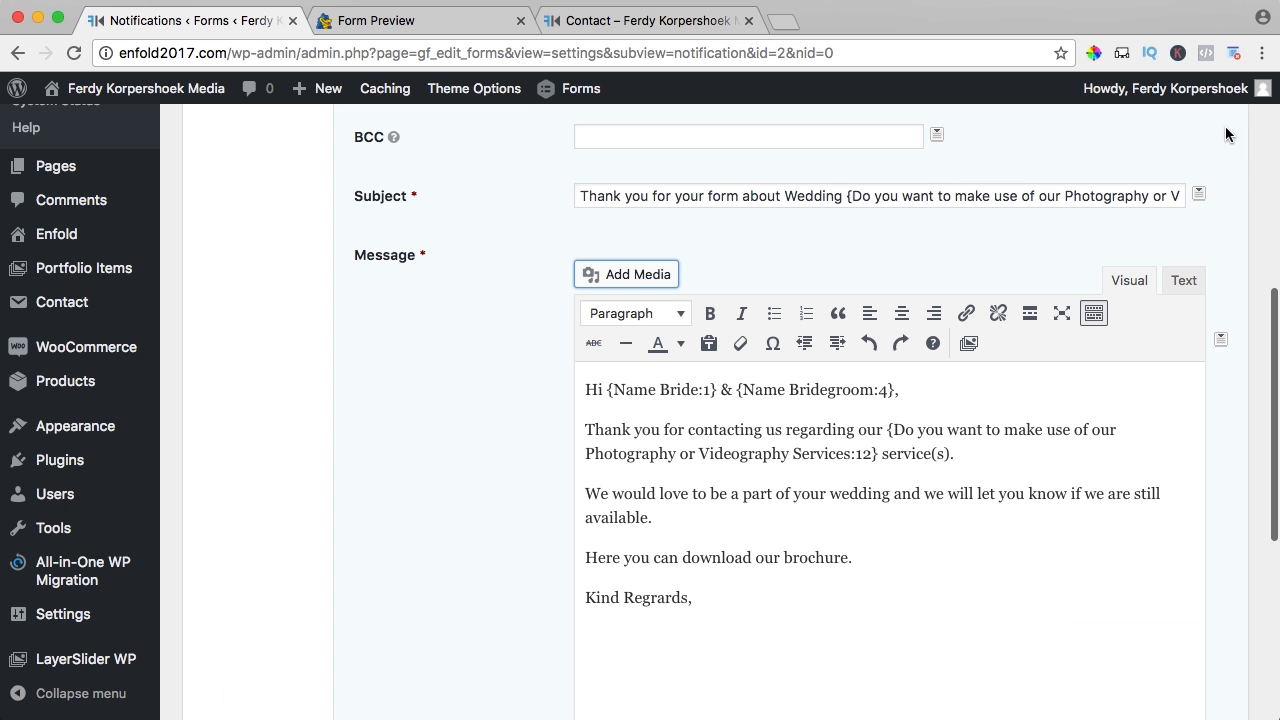
# - Link the word 'brochure' to the PDF ebook URL
pyautogui.moveTo(849, 558); pyautogui.dragTo(788, 560)
pyautogui.click(966, 313)
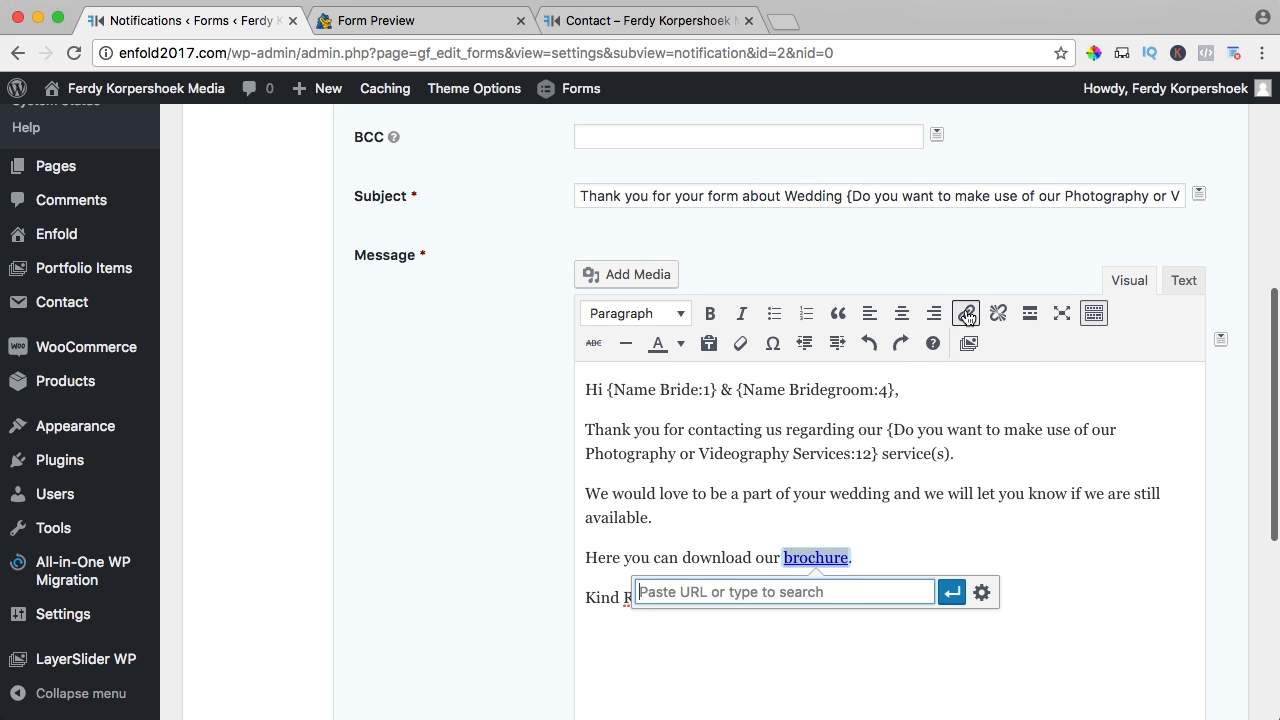
pyautogui.press('super+v')
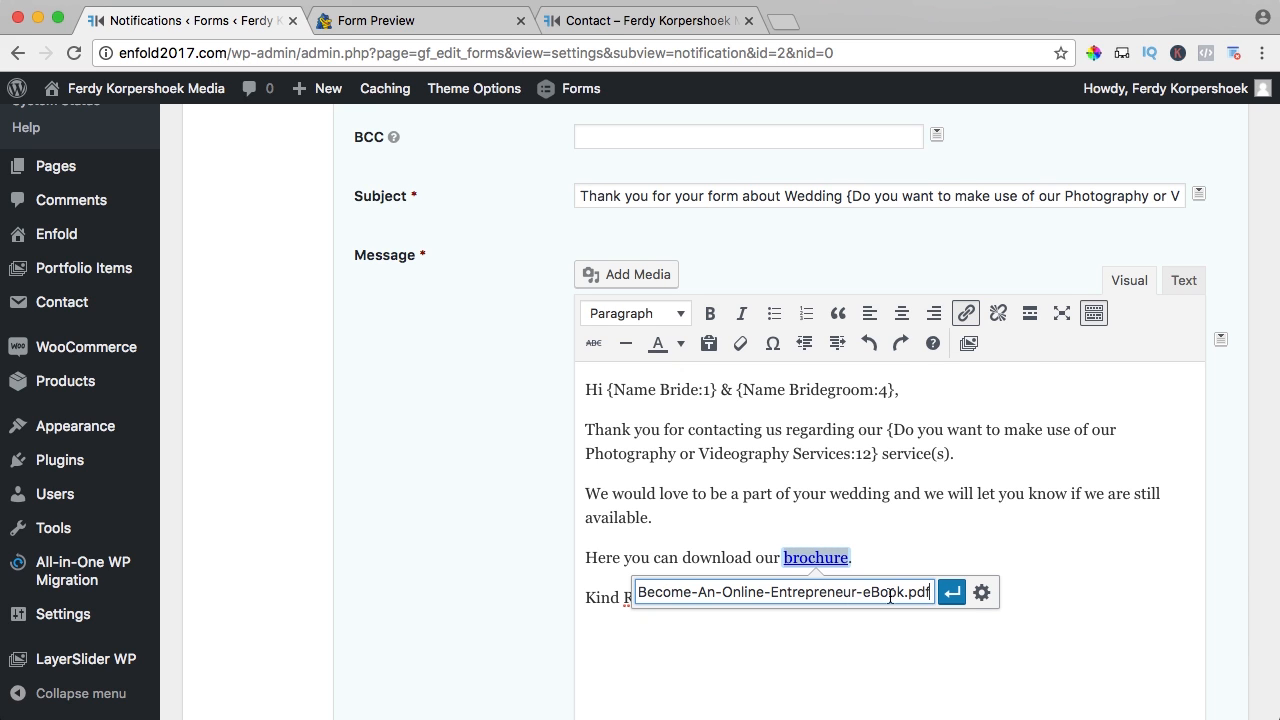
pyautogui.click(952, 592)
pyautogui.click(994, 530)
# - Correct 'Regrards' to 'Regards', add the couple's signature, and save the notification
pyautogui.scroll(-3, 922, 524)
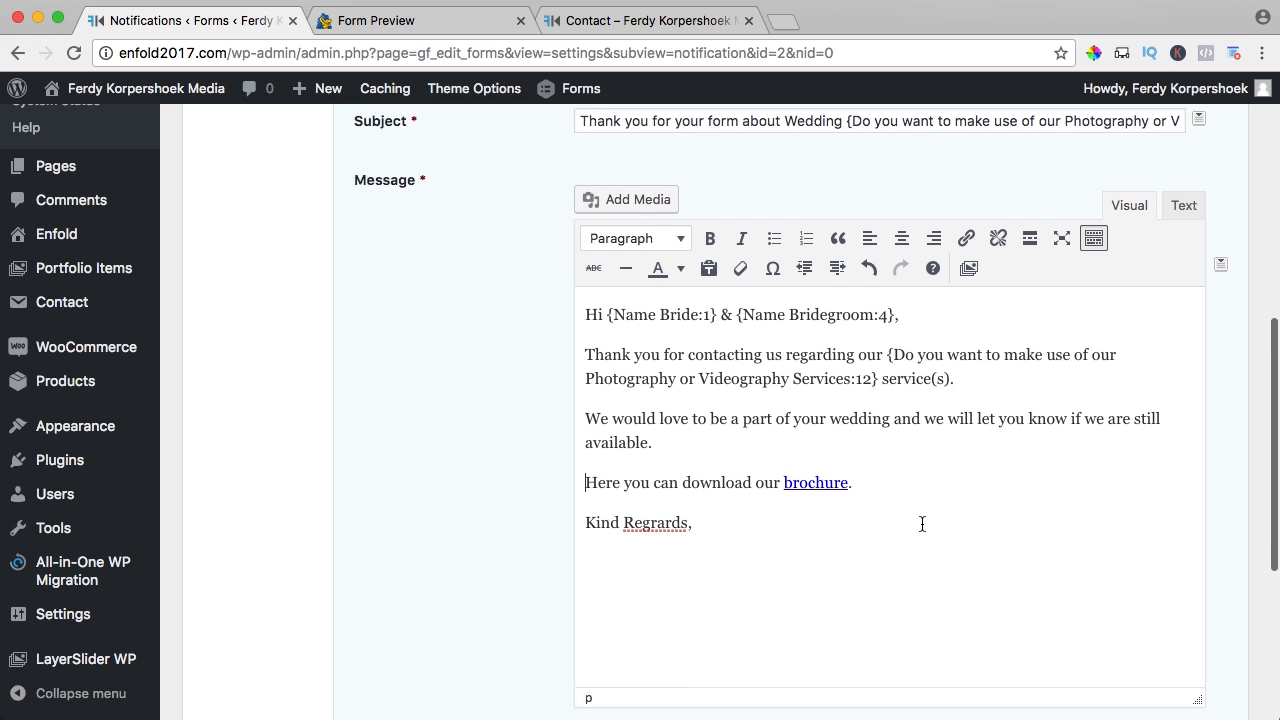
pyautogui.click(792, 573)
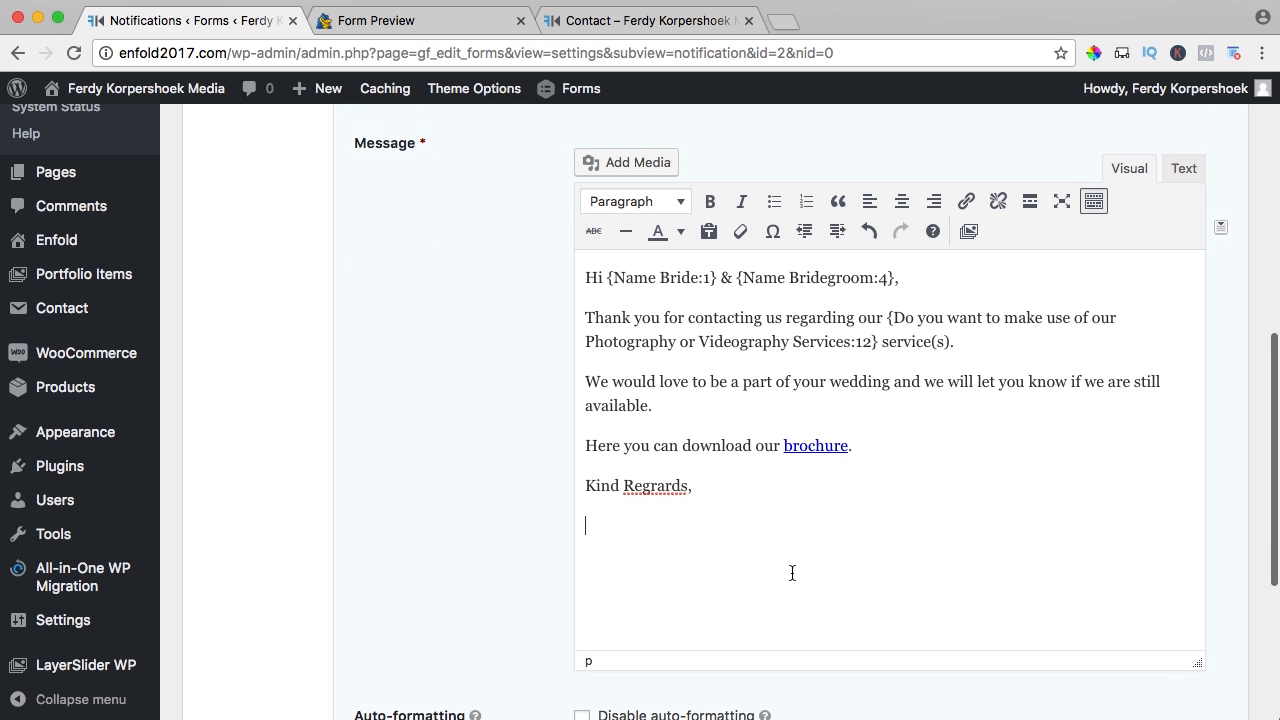
pyautogui.click(659, 490)
pyautogui.press('BackSpace')
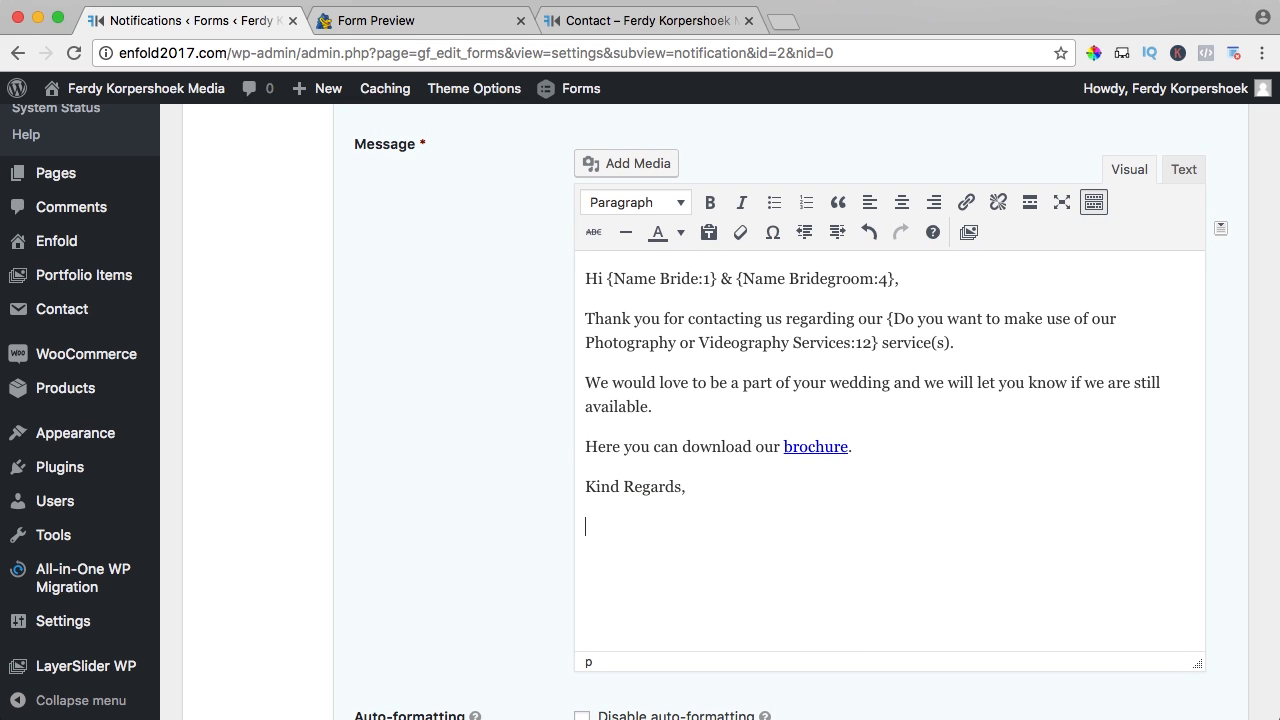
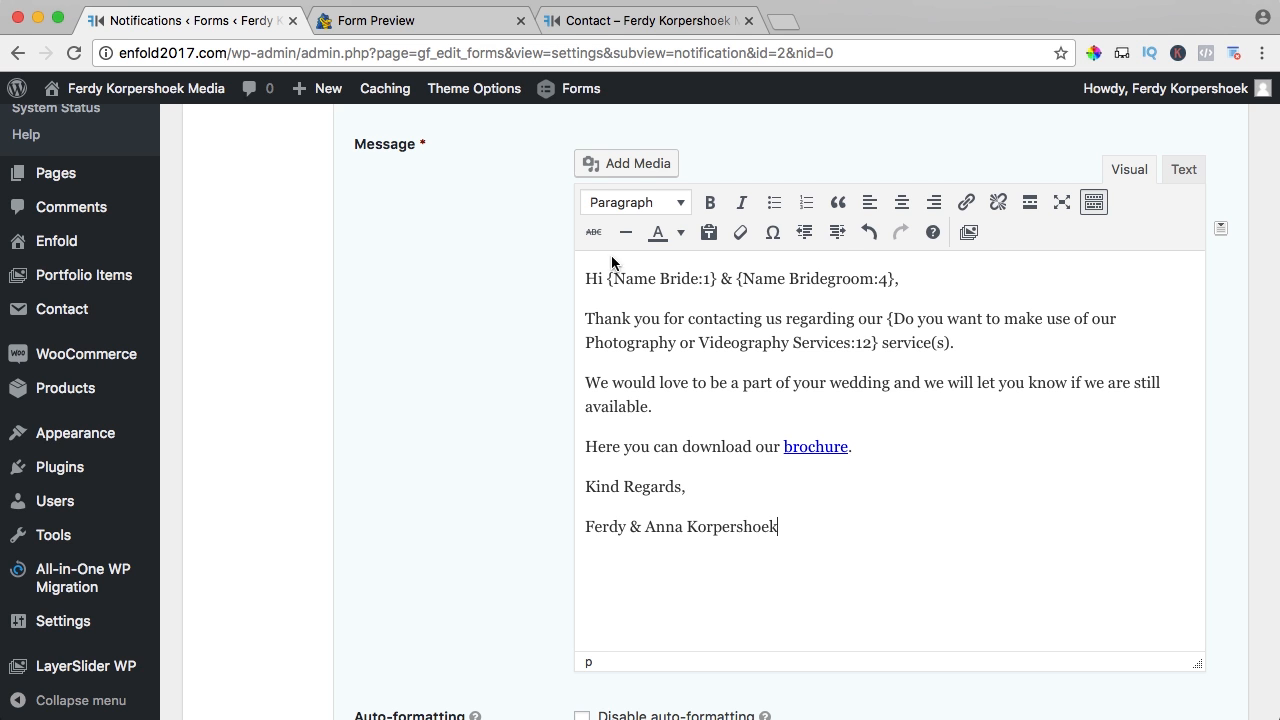
pyautogui.scroll(5, 560, 413)
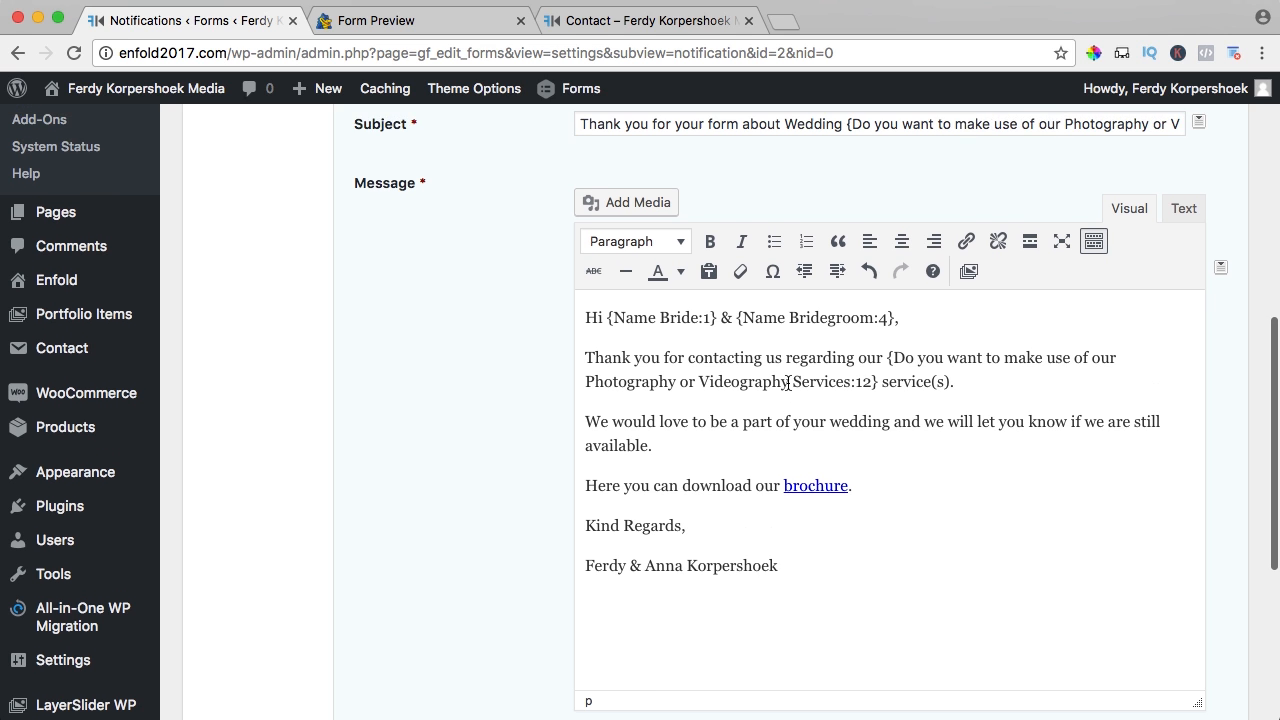
pyautogui.scroll(-10, 560, 413)
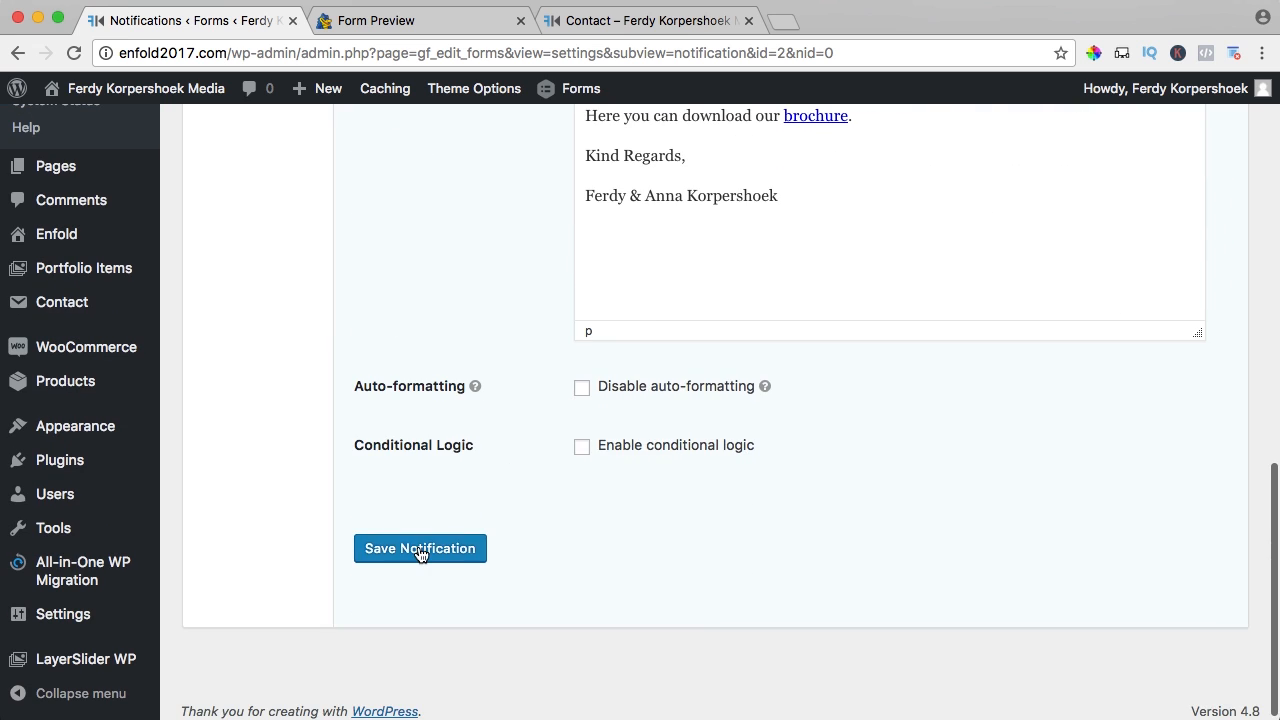
pyautogui.click(420, 550)
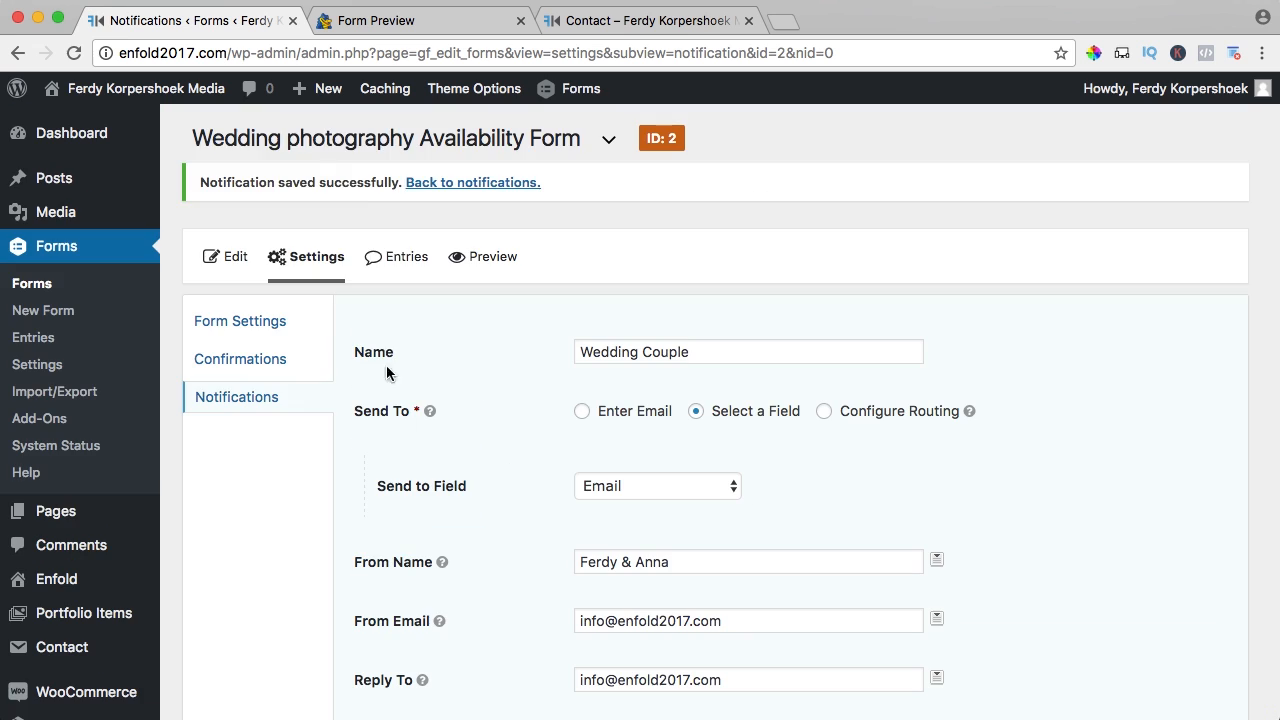
# - Create a new page titled 'Wedding Form'
pyautogui.moveTo(321, 87)
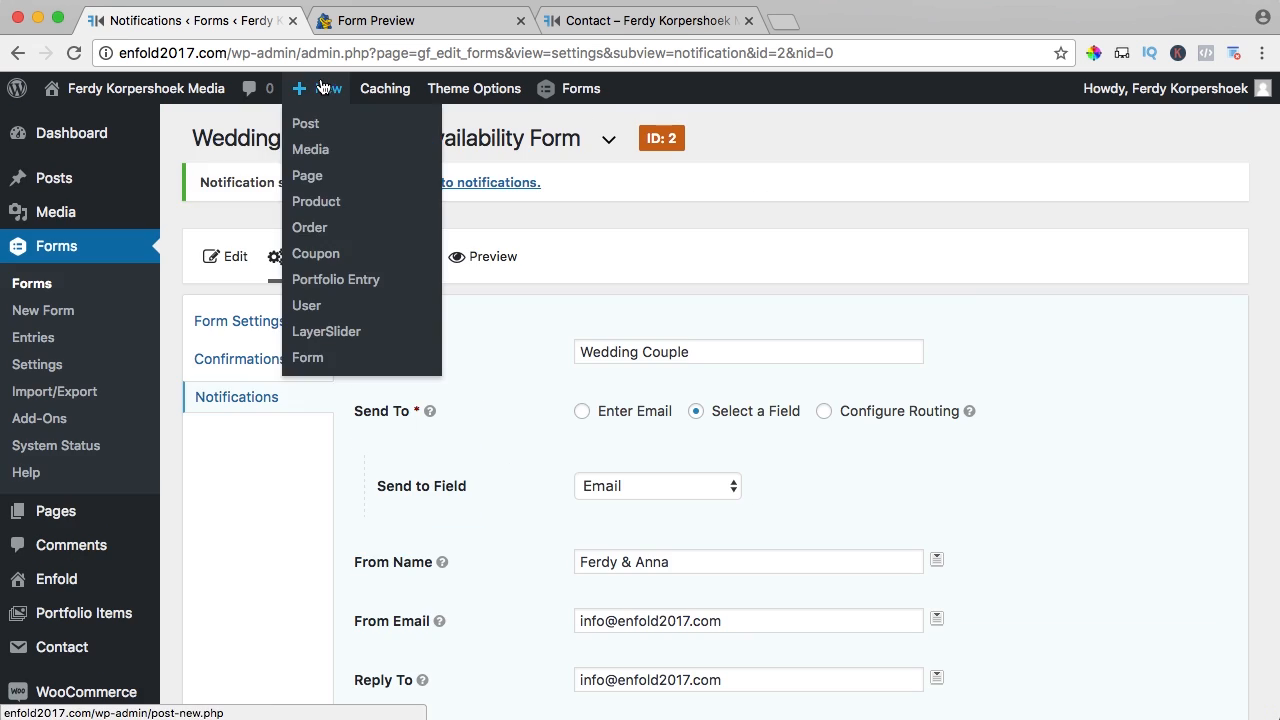
pyautogui.click(307, 175)
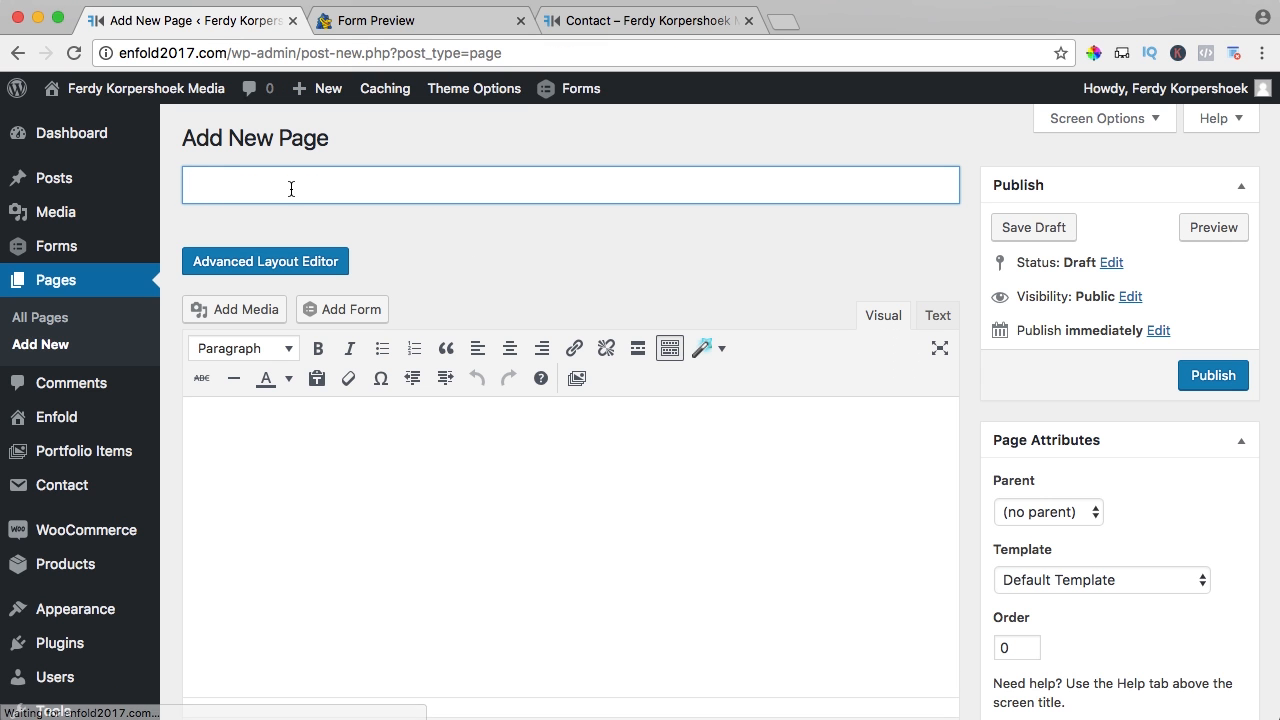
pyautogui.write('Wedding Form')
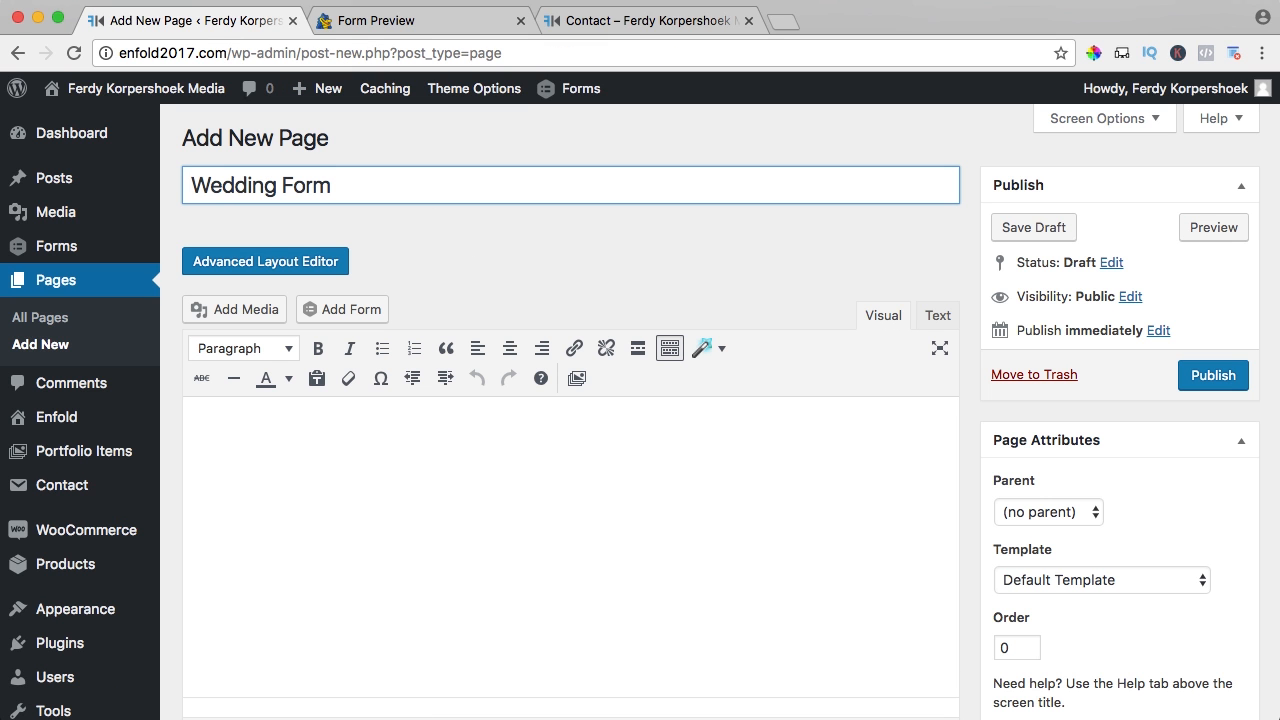
# - Embed the Wedding photography Availability Form without title or description, publish, and view the page
pyautogui.click(345, 313)
pyautogui.click(362, 281)
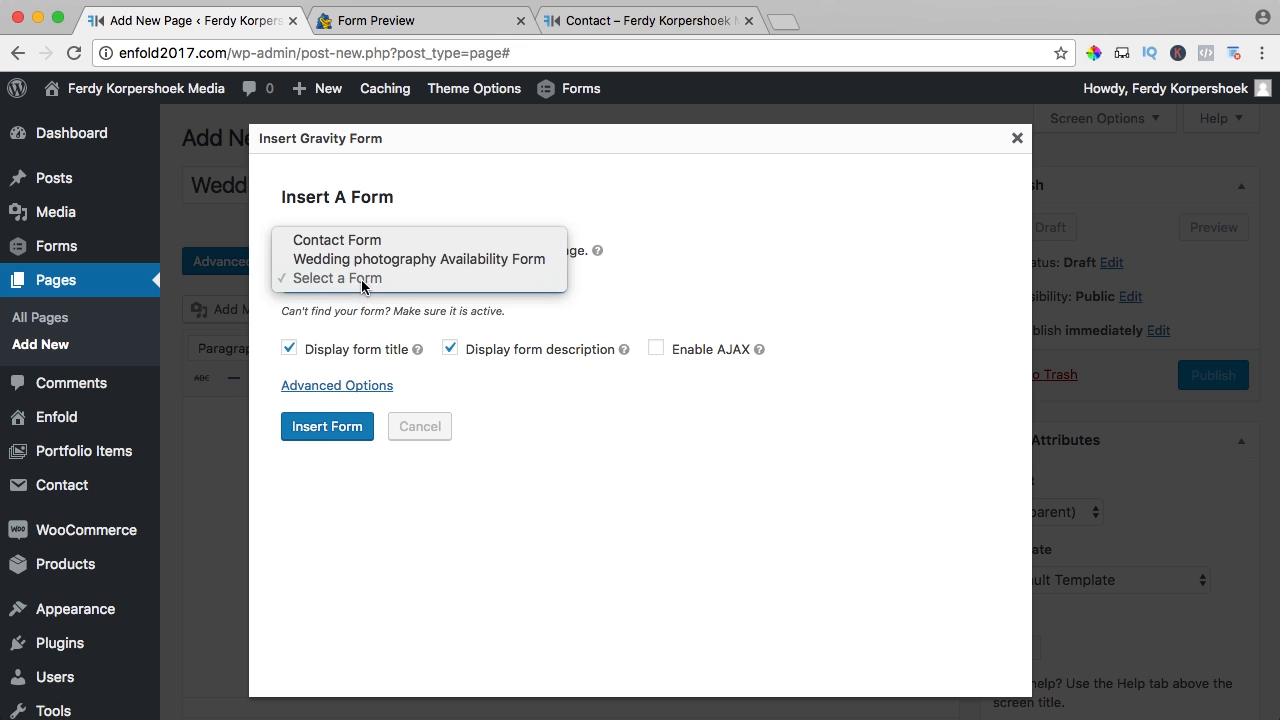
pyautogui.click(350, 262)
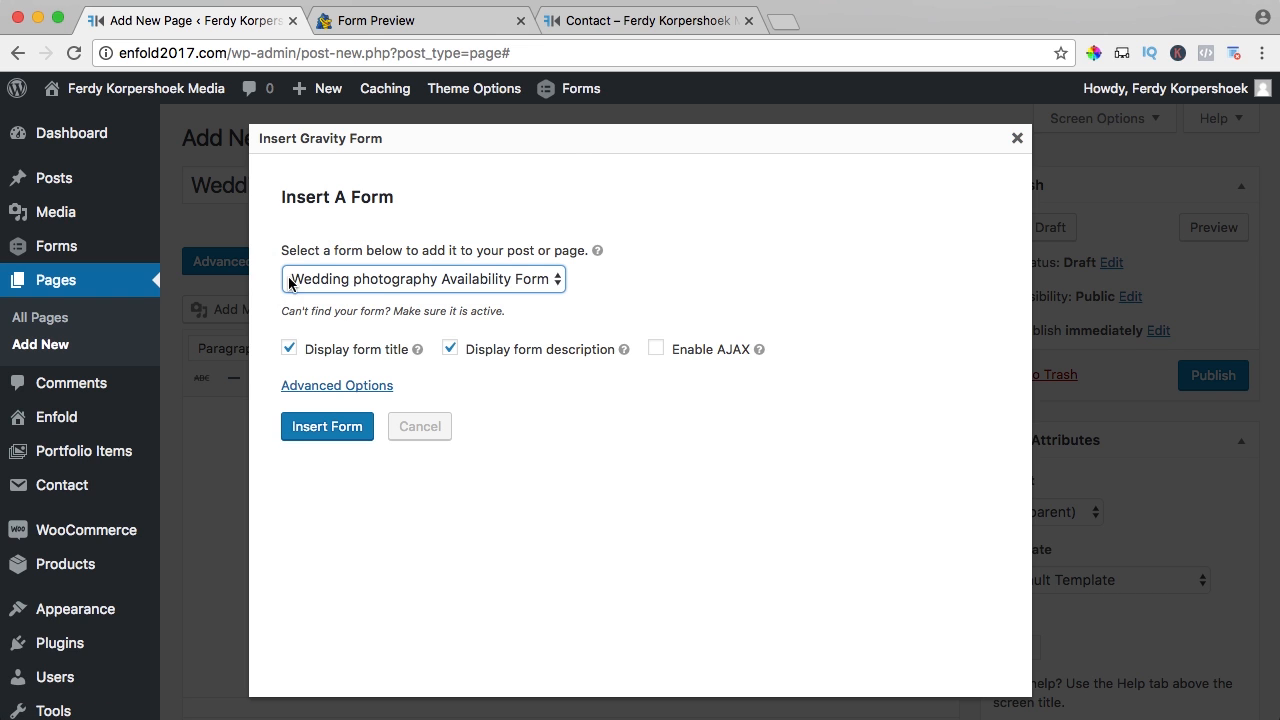
pyautogui.click(449, 348)
pyautogui.click(289, 348)
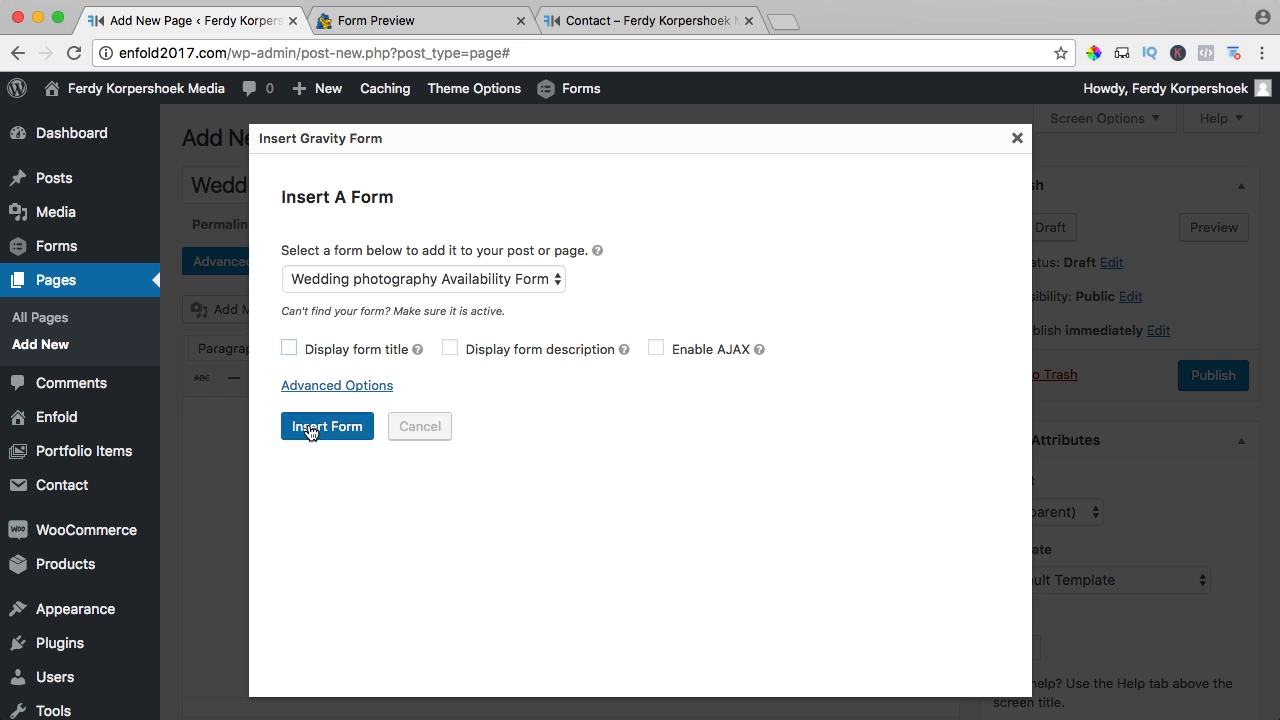
pyautogui.click(311, 427)
pyautogui.click(1185, 376)
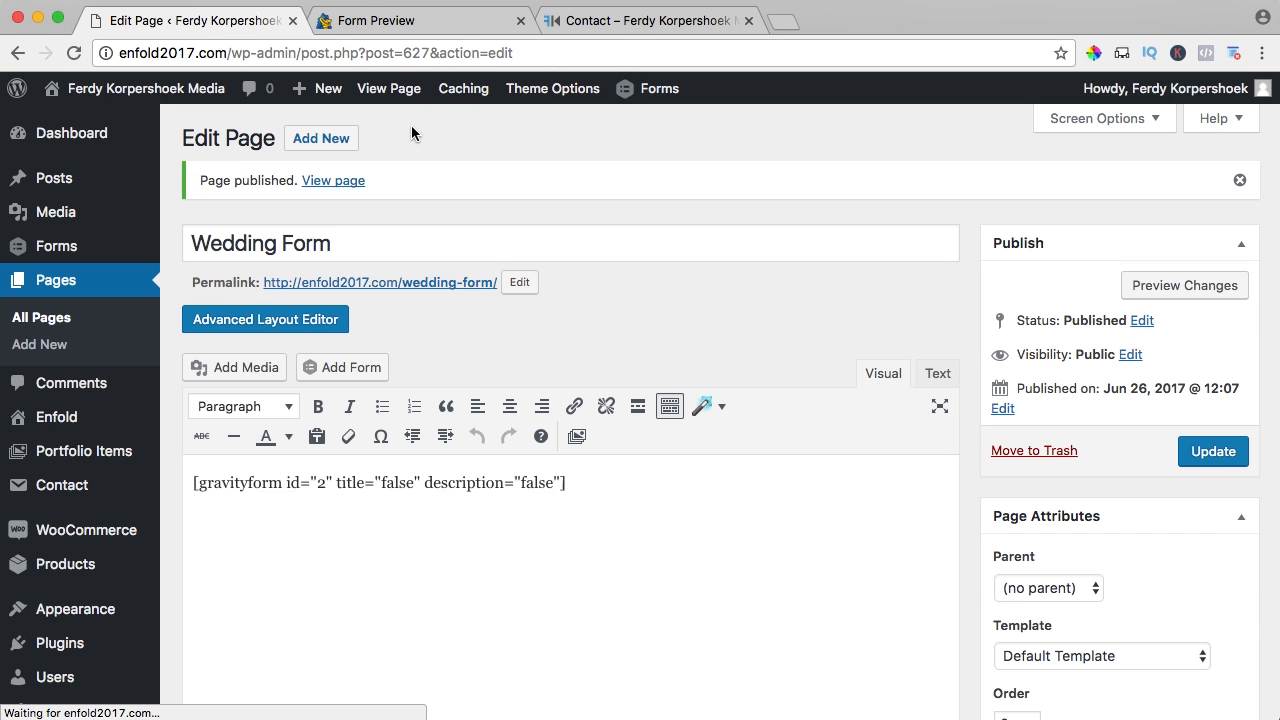
pyautogui.click(389, 88)
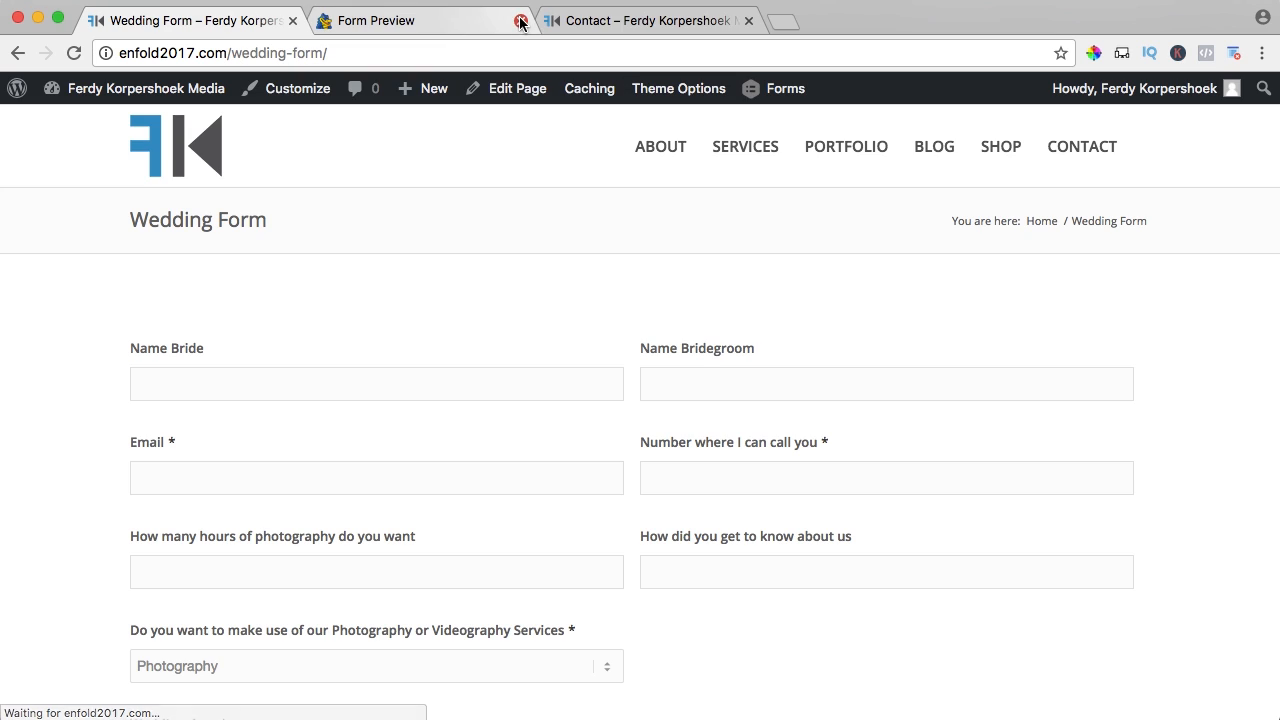
# - Close the extra tabs and enter the bride's and bridegroom's names, e-mail and phone number
pyautogui.click(520, 21)
pyautogui.click(520, 21)
pyautogui.click(220, 376)
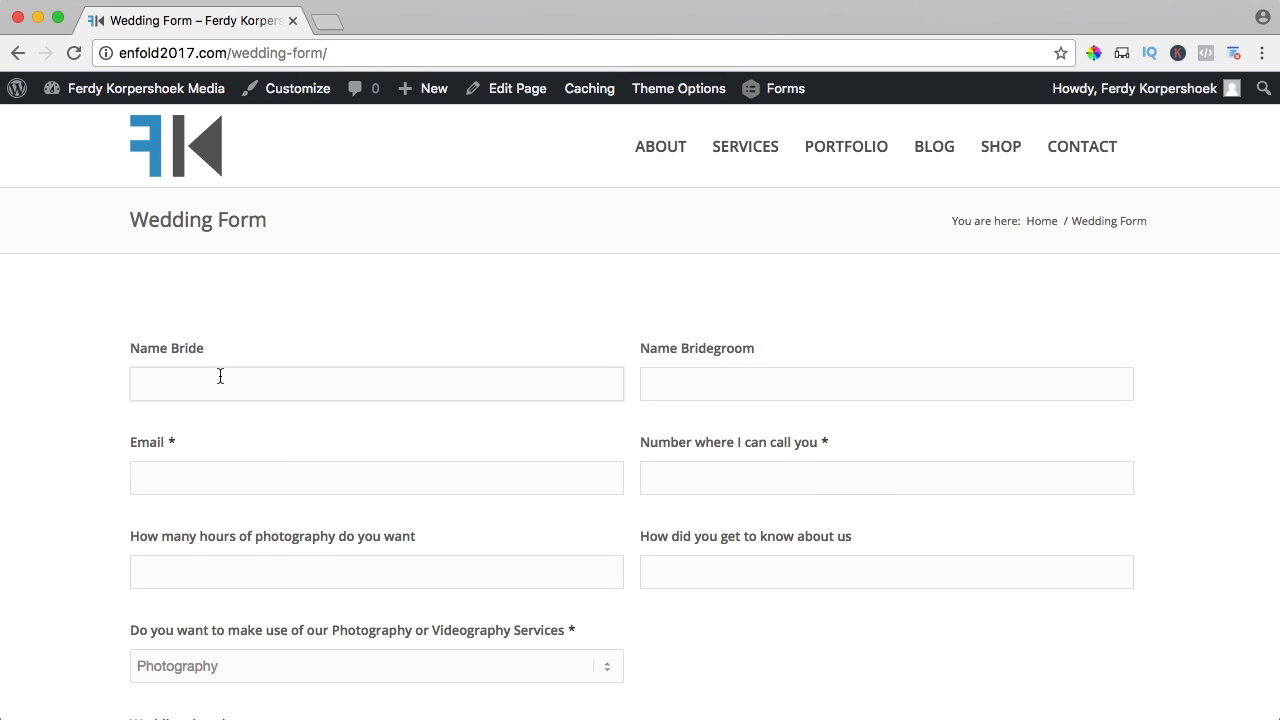
pyautogui.write('Anna')
pyautogui.press('Tab')
pyautogui.press('Tab')
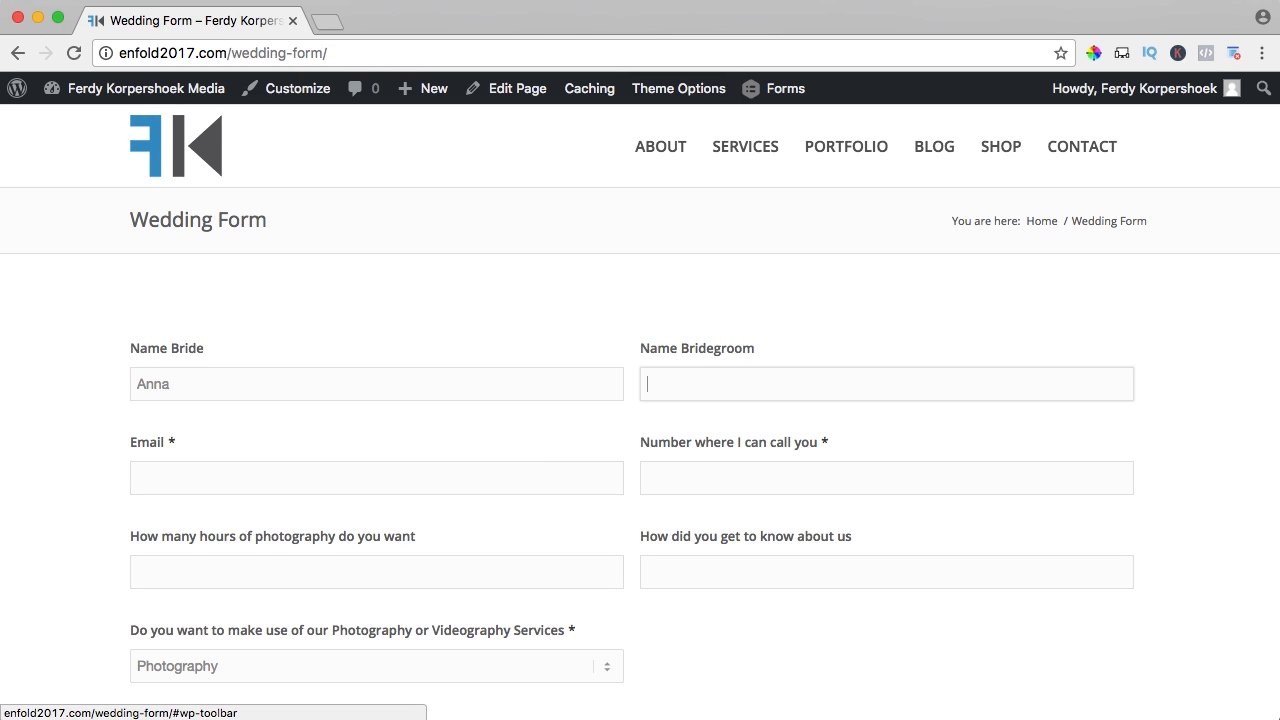
pyautogui.write('Ferdy')
pyautogui.press('Tab')
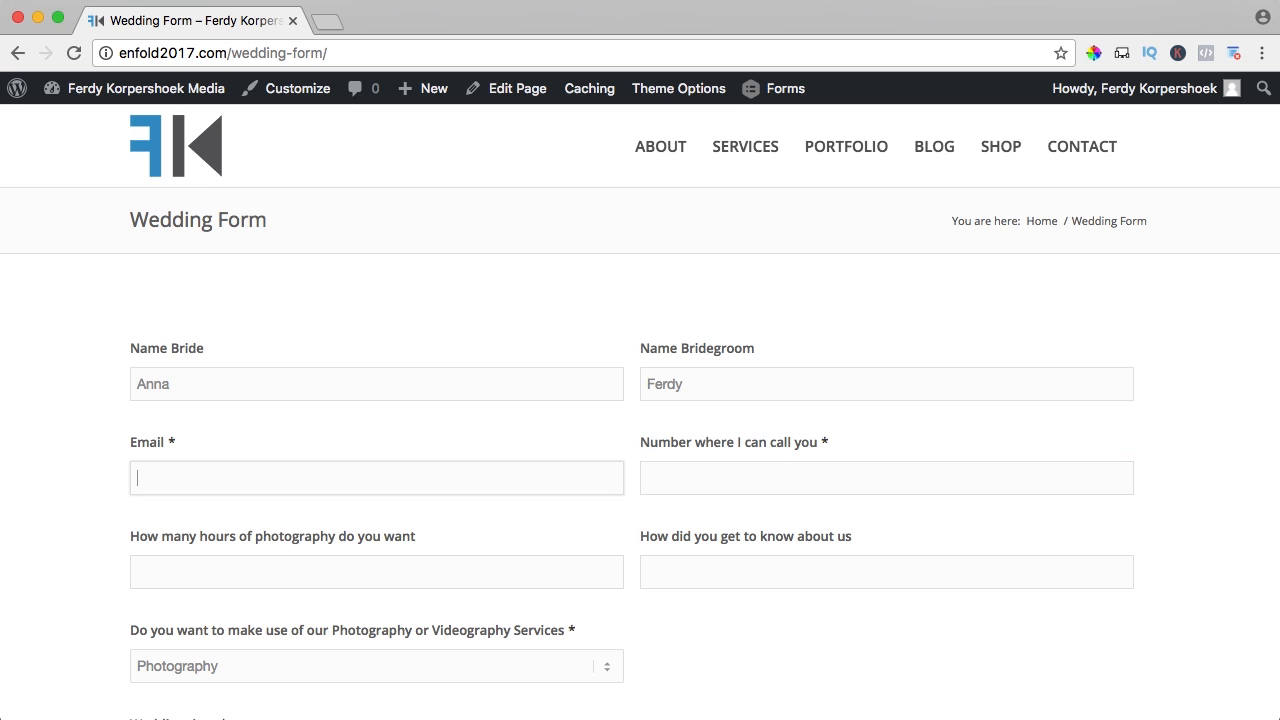
pyautogui.write('ferdy')
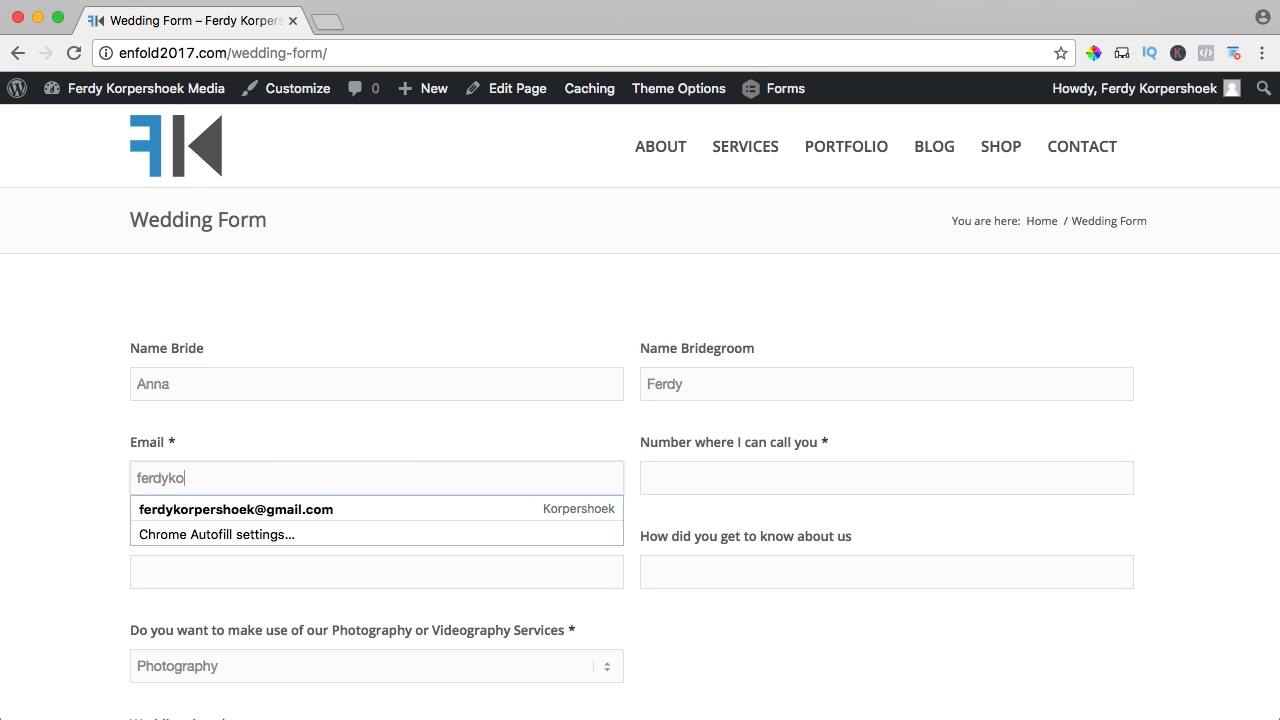
pyautogui.write('ko')
pyautogui.press('Down')
pyautogui.press('Tab')
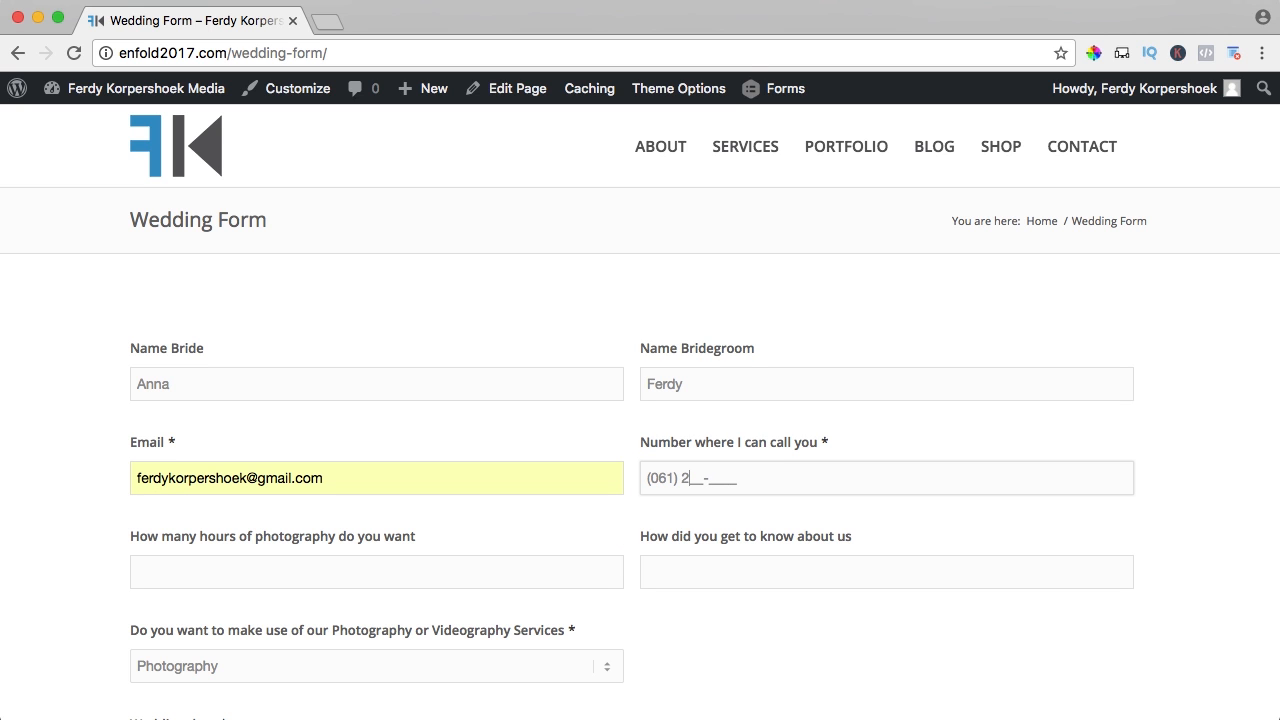
pyautogui.press('Tab')
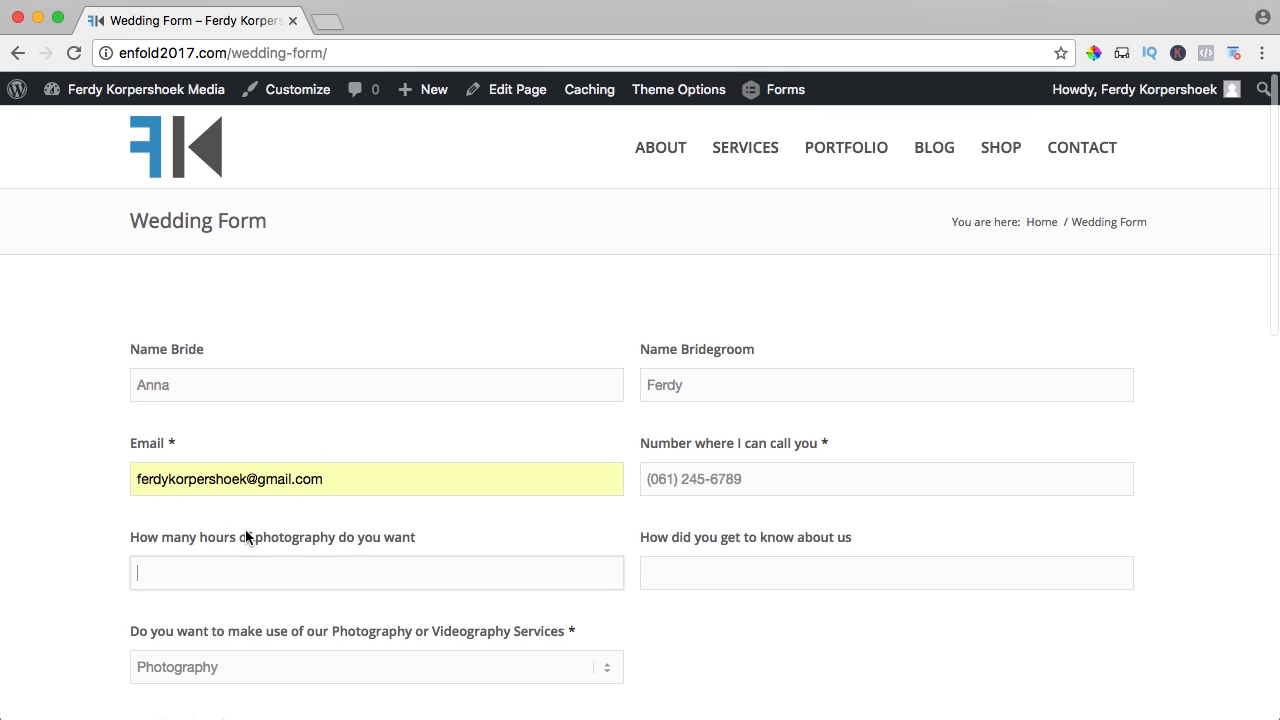
# - Enter 12 hours, Internet as the referral source, and choose Videography as the service
pyautogui.scroll(-2, 369, 517)
pyautogui.write('12')
pyautogui.click(700, 457)
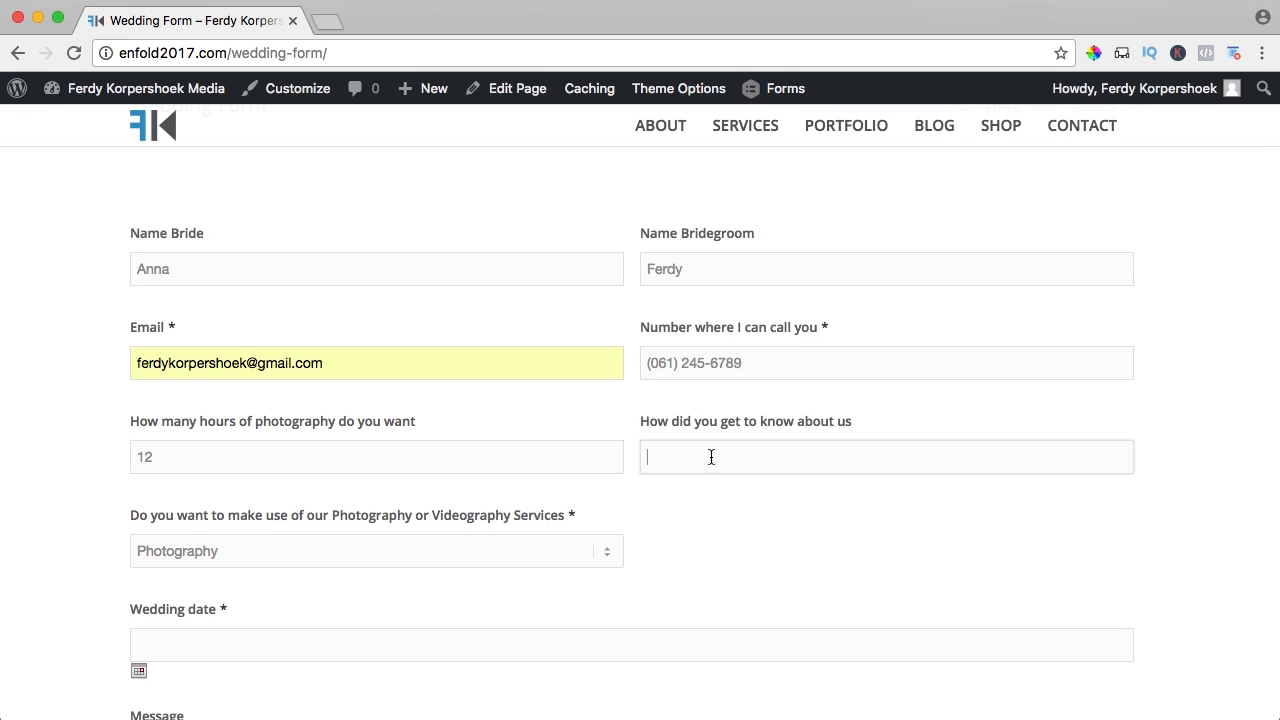
pyautogui.write('Internet')
pyautogui.press('Tab')
pyautogui.click(200, 551)
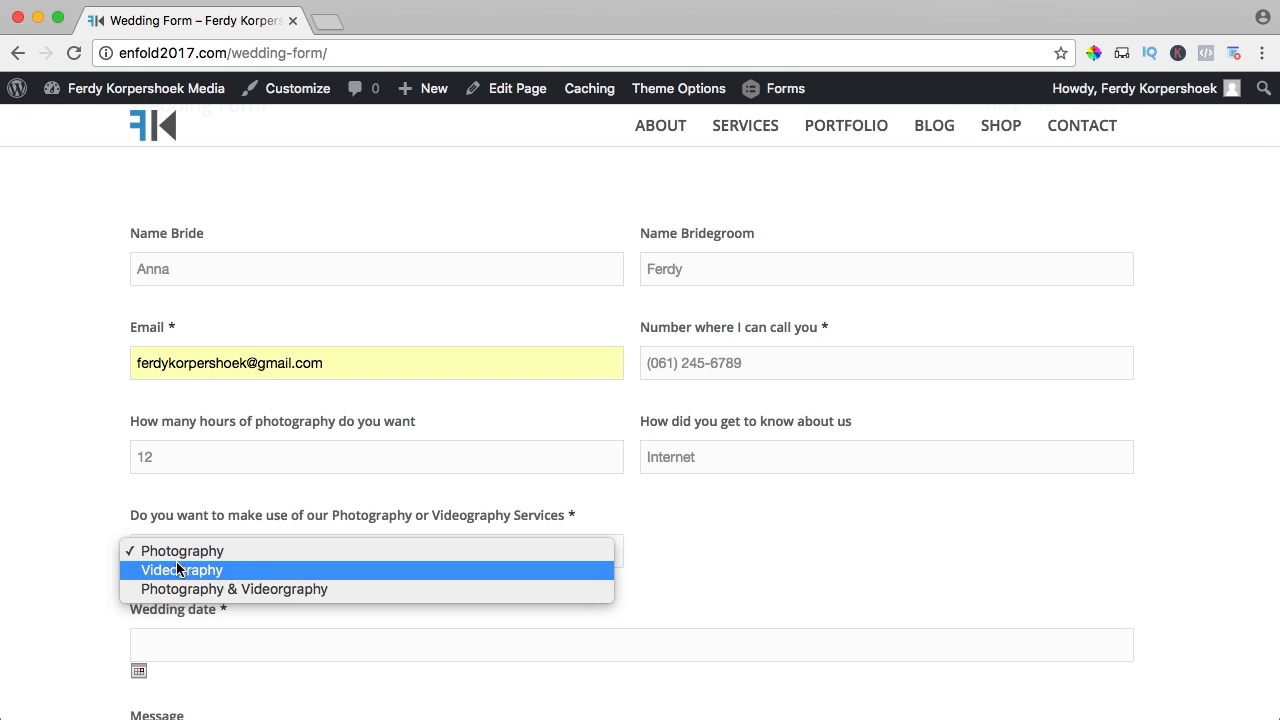
pyautogui.click(180, 571)
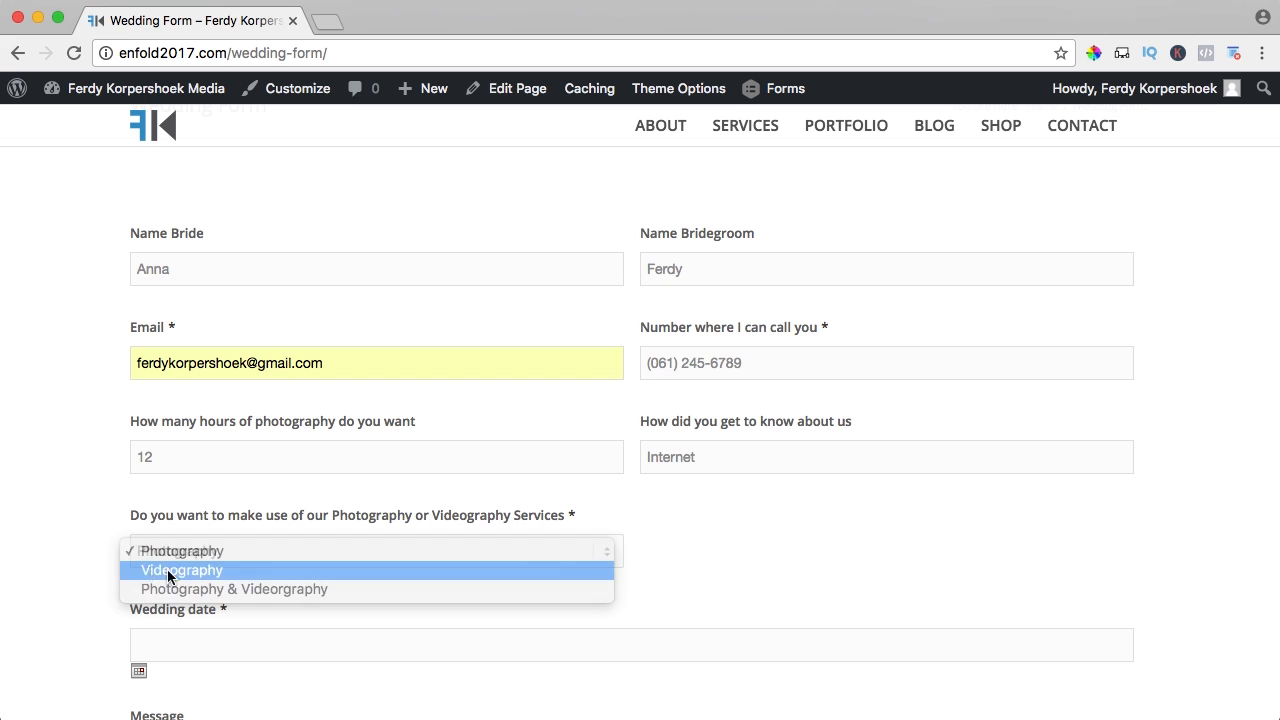
# - Pick 20 November 2017 as the wedding date in the calendar
pyautogui.scroll(-2, 140, 540)
pyautogui.click(184, 537)
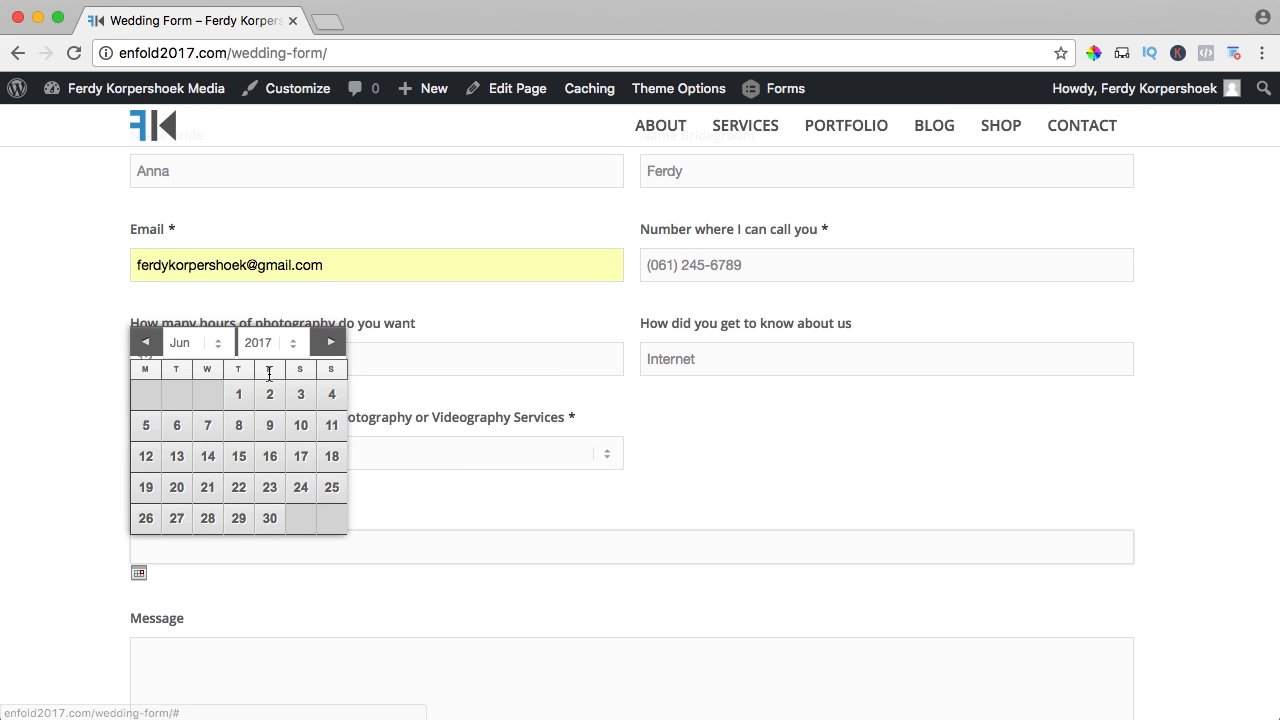
pyautogui.click(330, 344)
pyautogui.click(330, 344)
pyautogui.click(330, 344)
pyautogui.click(330, 344)
pyautogui.click(330, 344)
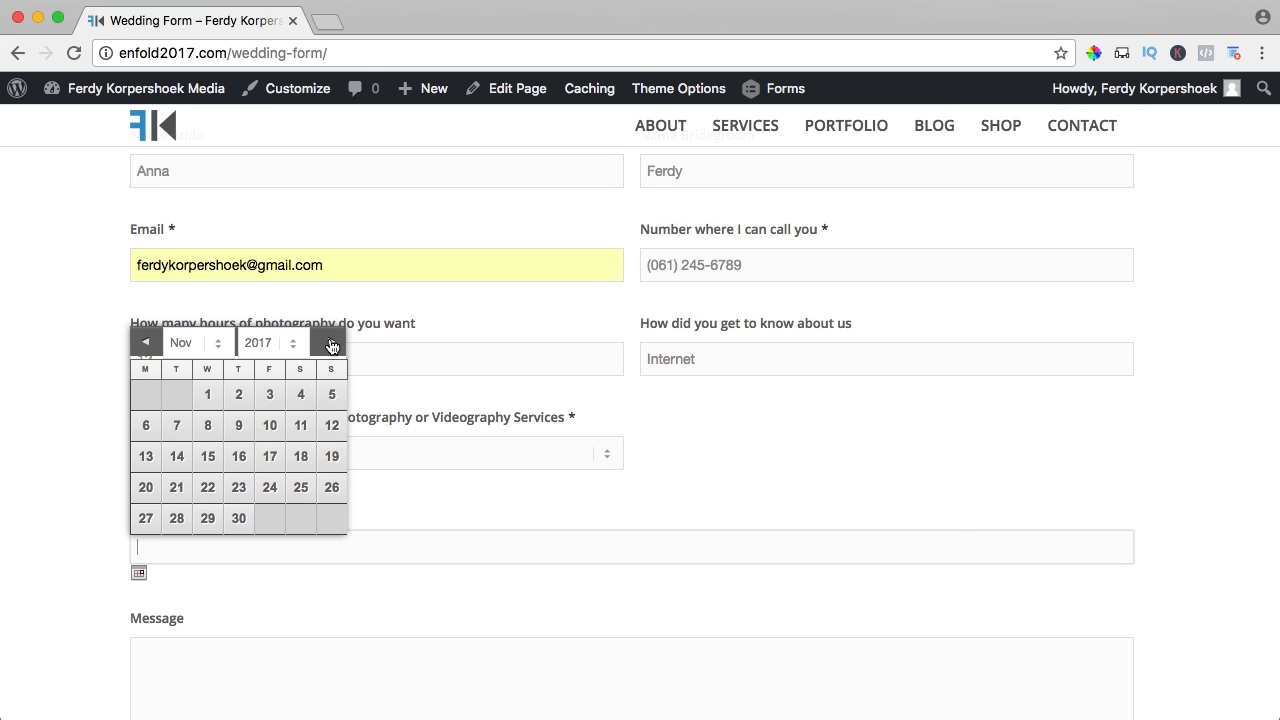
pyautogui.click(153, 494)
# - Write a message signed with the couple's names and submit the form
pyautogui.scroll(-3, 279, 511)
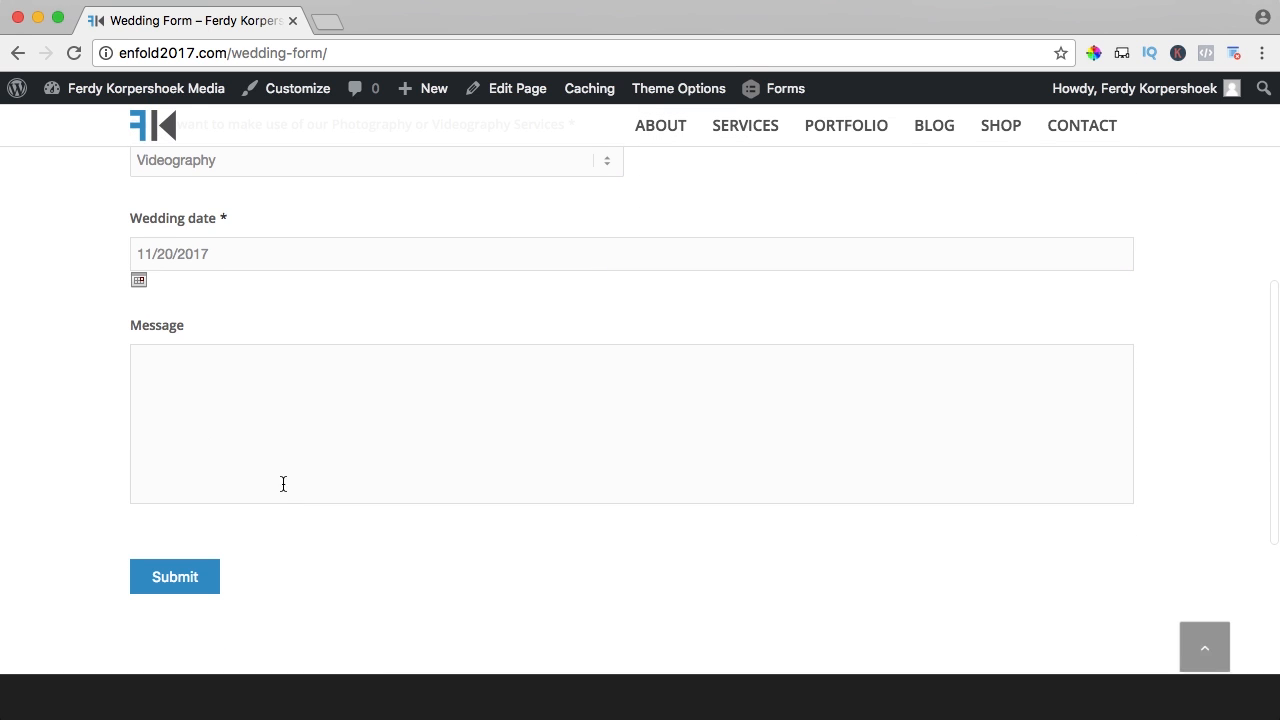
pyautogui.click(292, 440)
pyautogui.write('Hi there,')
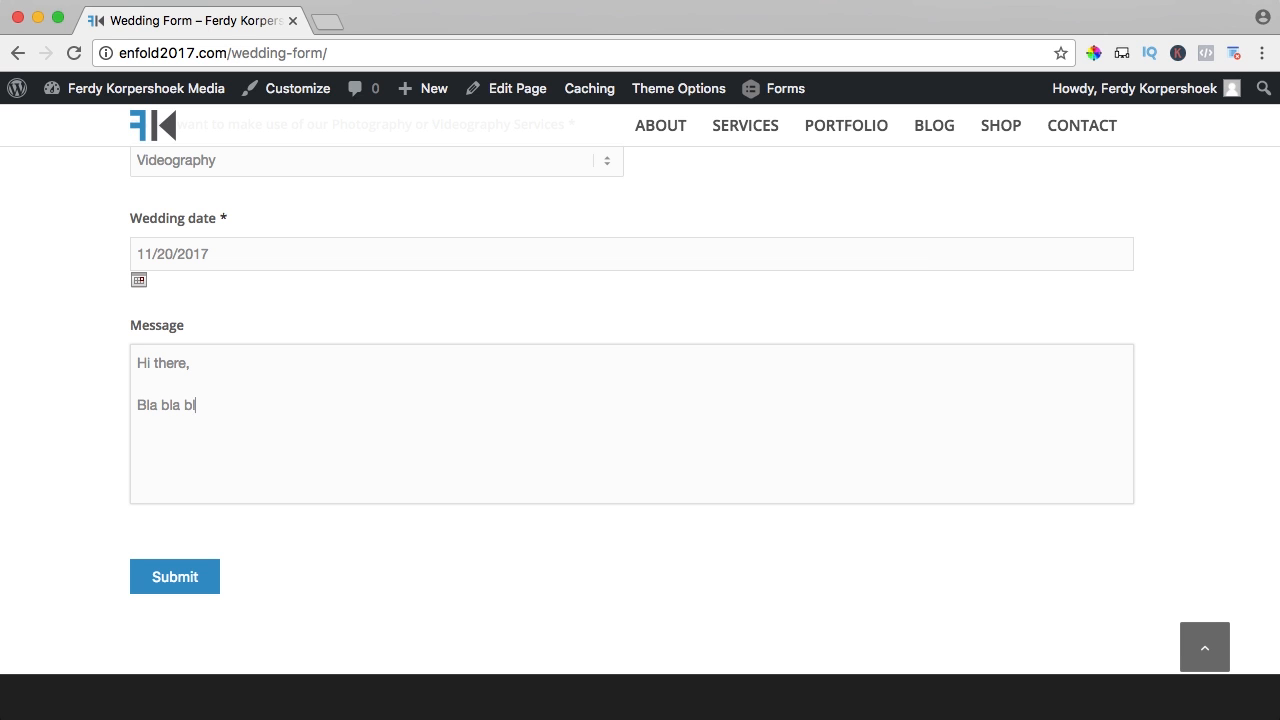
pyautogui.write('erdy & Ana')
pyautogui.click(176, 587)
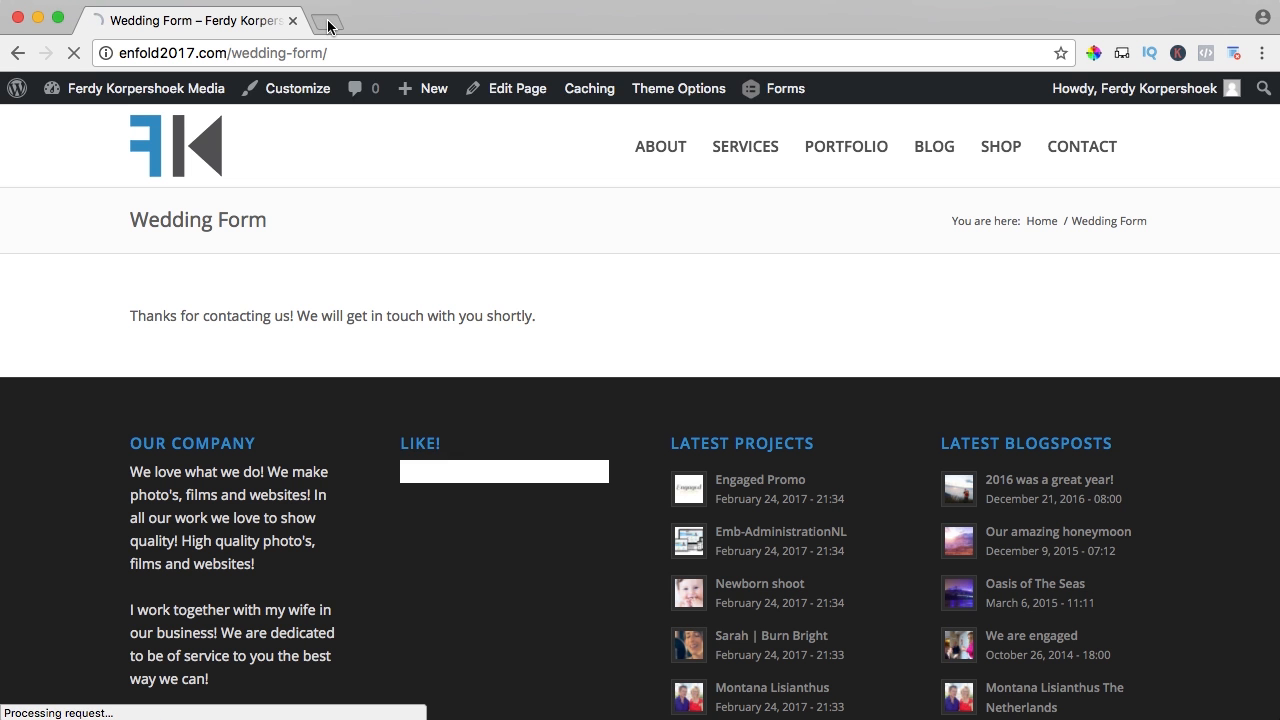
pyautogui.click(328, 22)
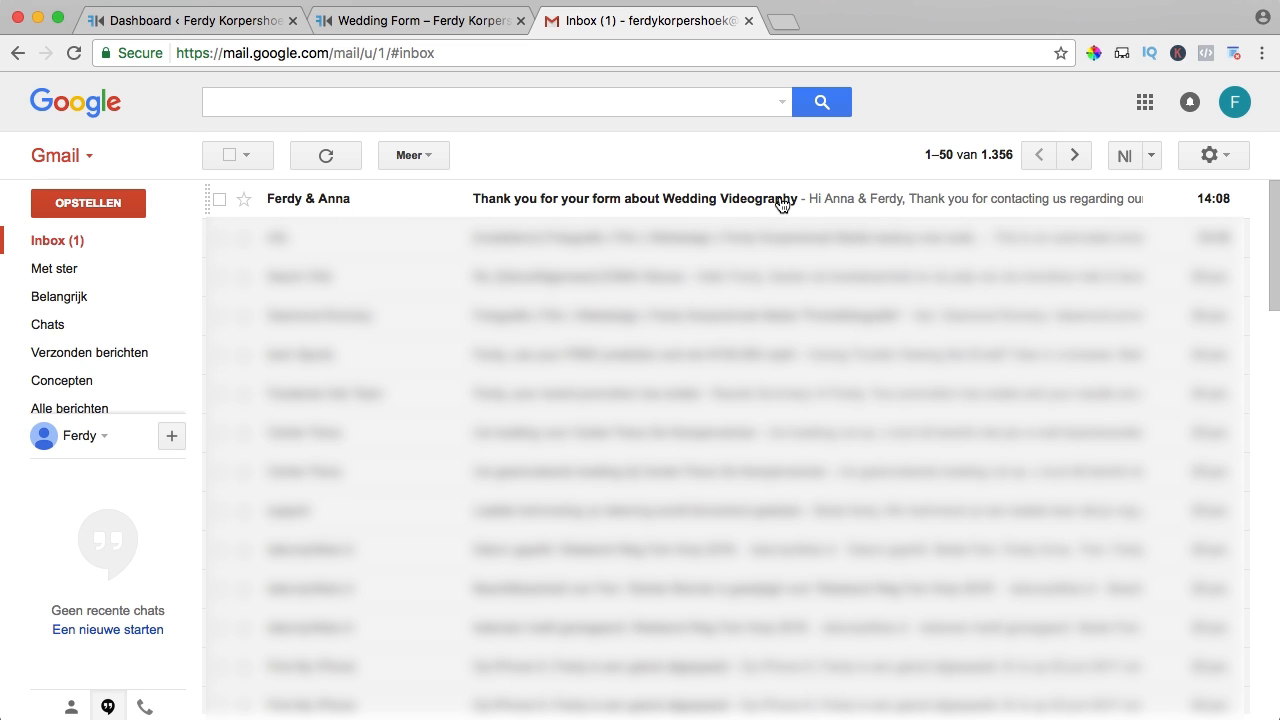
# - Read the Wedding Videography thank-you e-mail, check its brochure link, then close Gmail
pyautogui.click(310, 200)
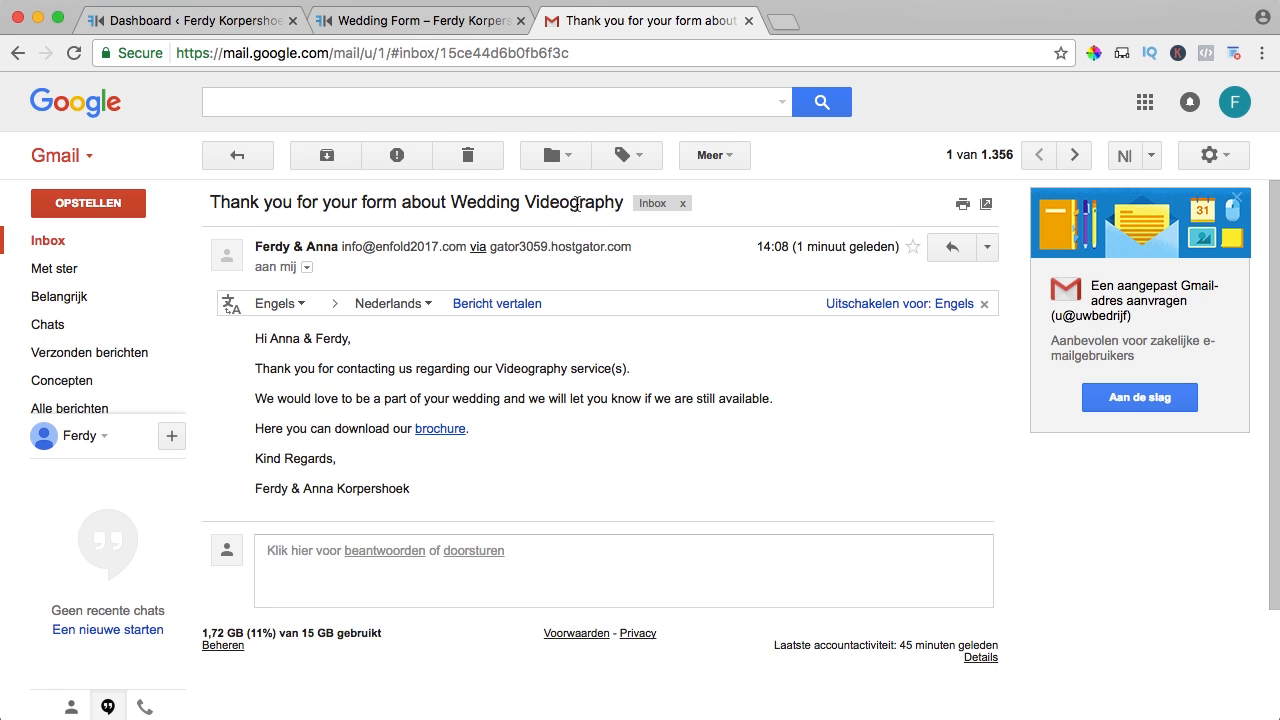
pyautogui.scroll(-1, 400, 270)
pyautogui.scroll(1, 295, 300)
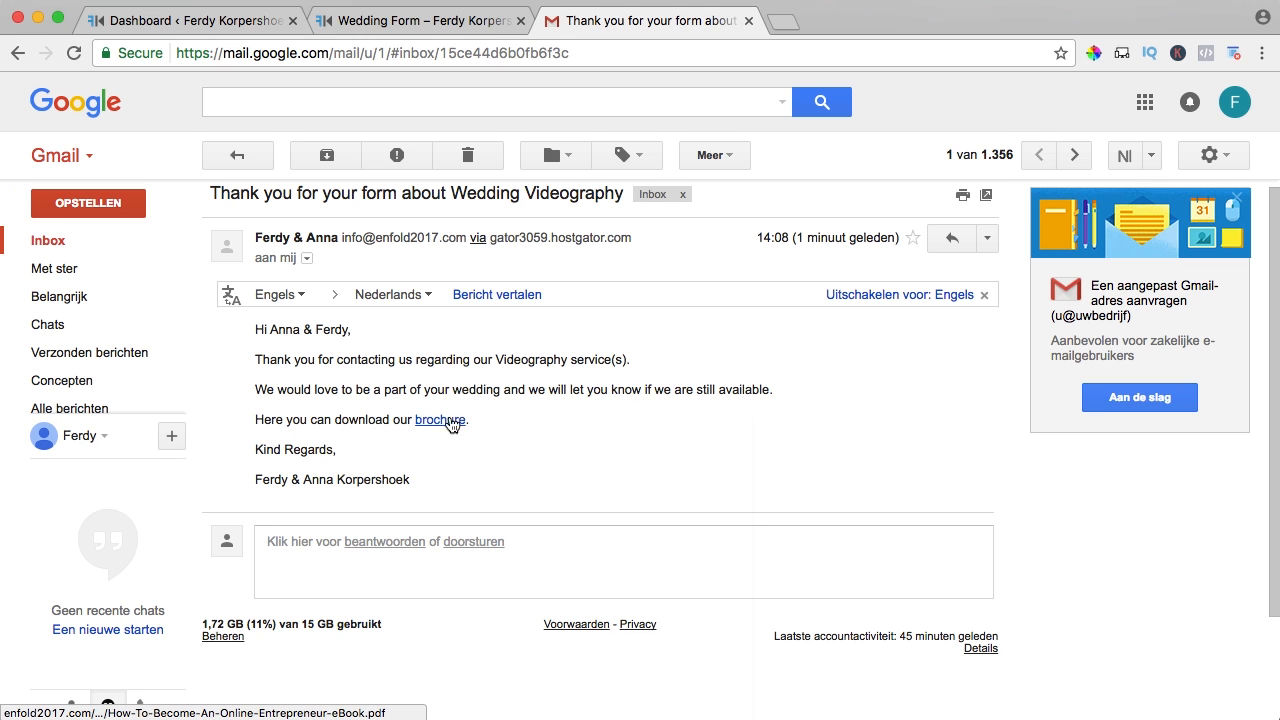
pyautogui.rightClick(441, 425)
pyautogui.click(394, 462)
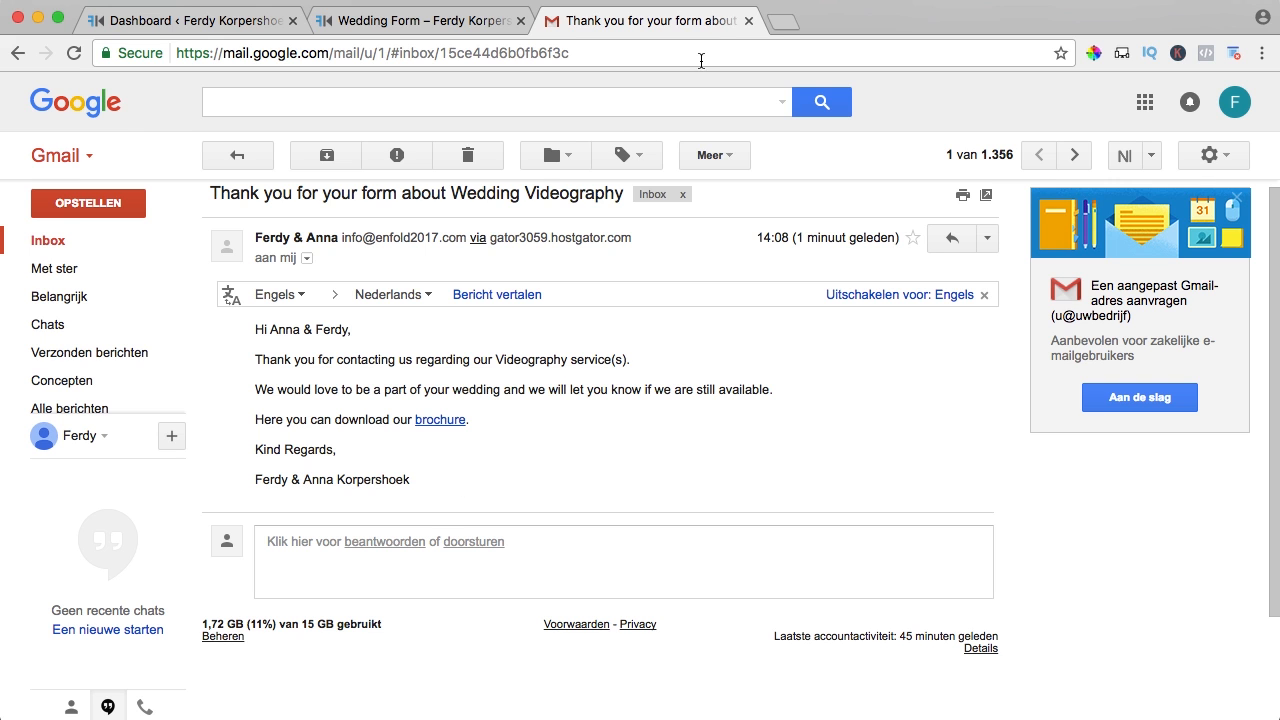
pyautogui.click(748, 20)
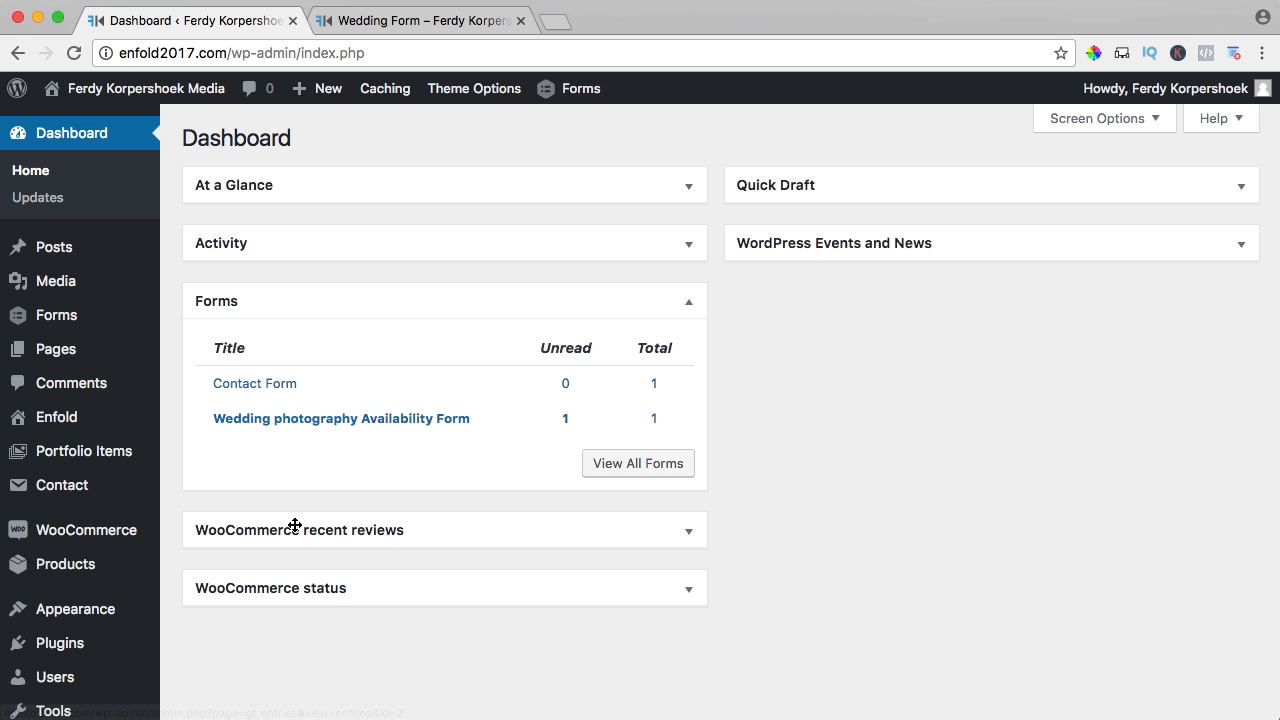
# - Open the Wedding photography Availability Form entries and review entry #3 requesting Videography on 11/20/2017
pyautogui.click(396, 425)
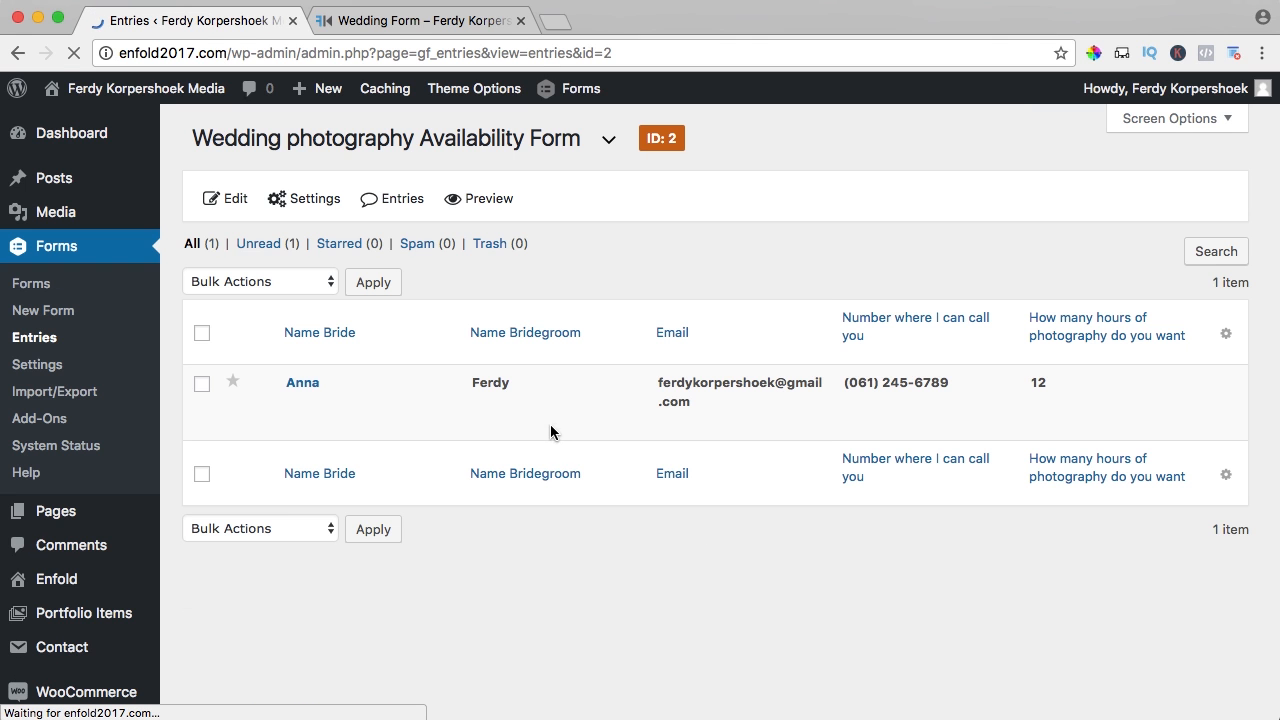
pyautogui.click(297, 386)
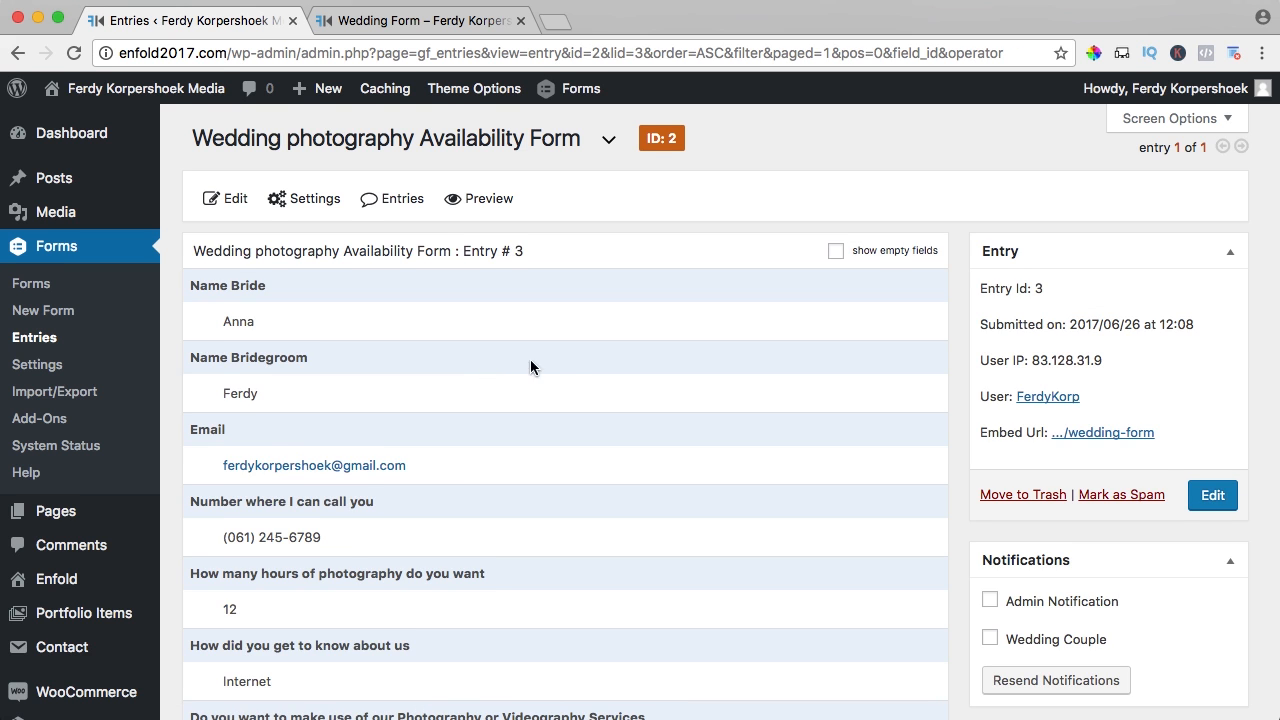
pyautogui.scroll(-4, 567, 358)
pyautogui.scroll(-4, 567, 358)
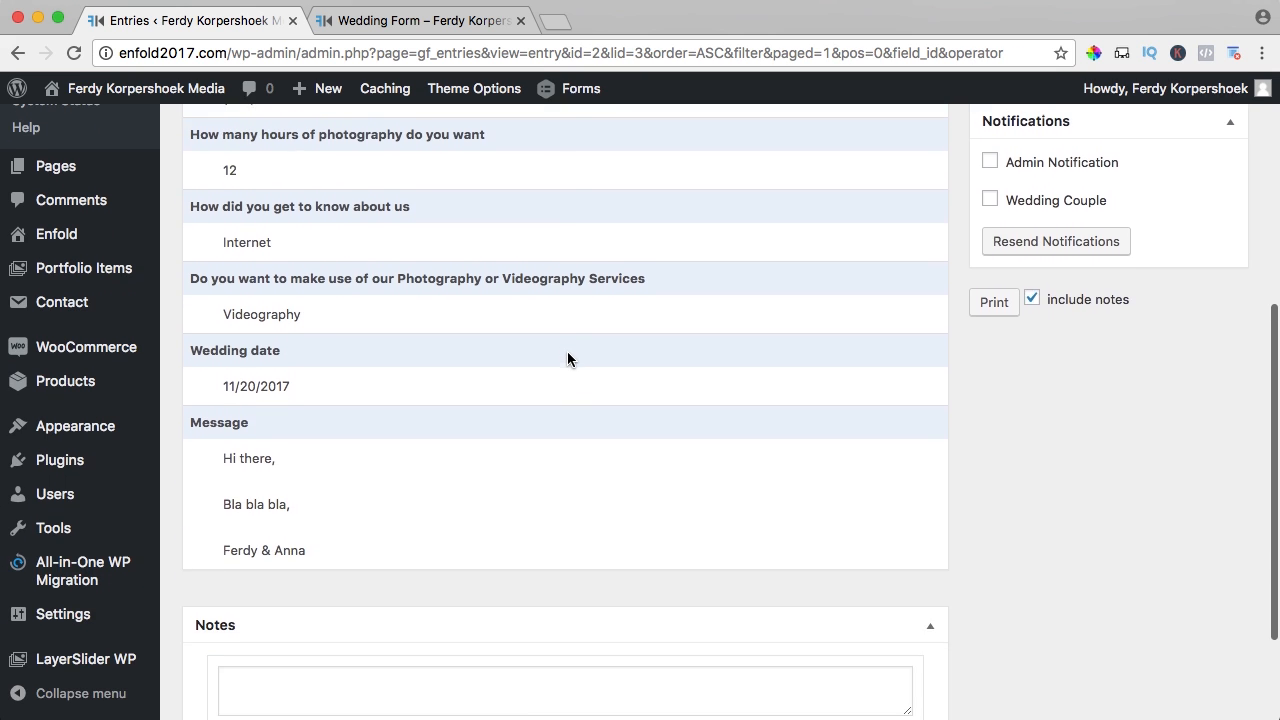
pyautogui.scroll(6, 567, 358)
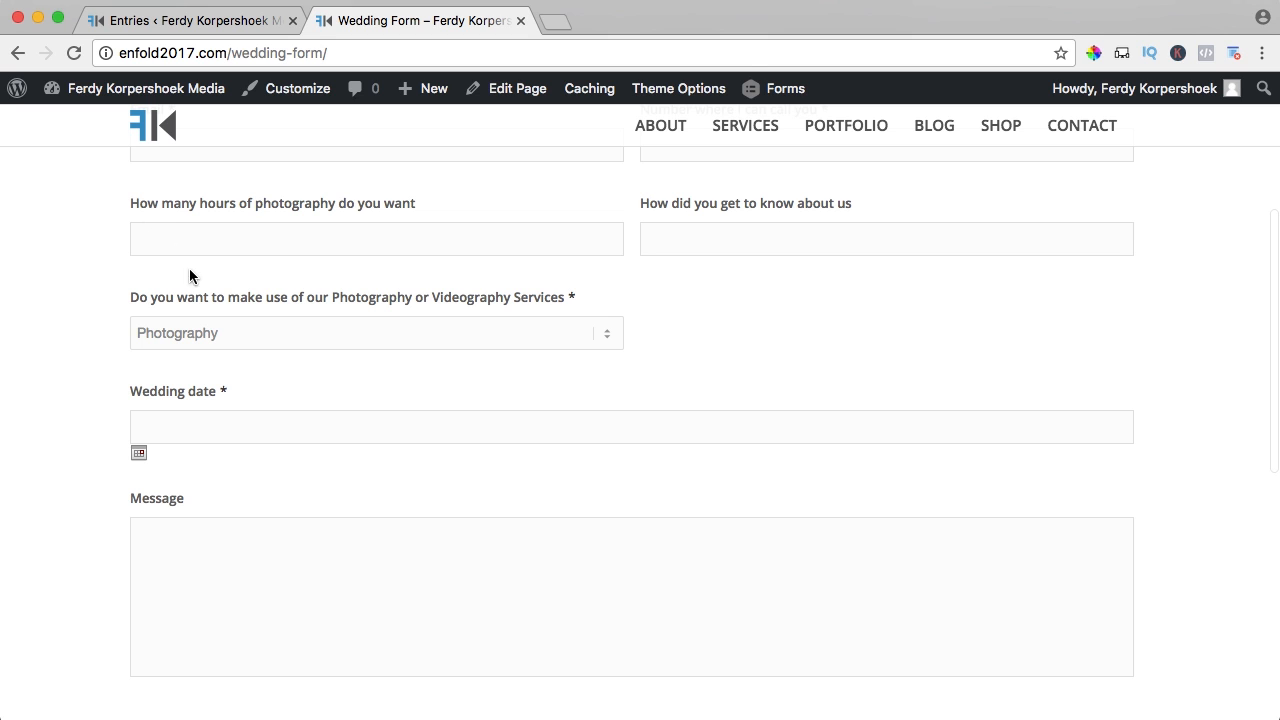
# - Choose Videography on the live form, then open the Wedding photography Availability Form's settings
pyautogui.click(200, 325)
pyautogui.click(190, 354)
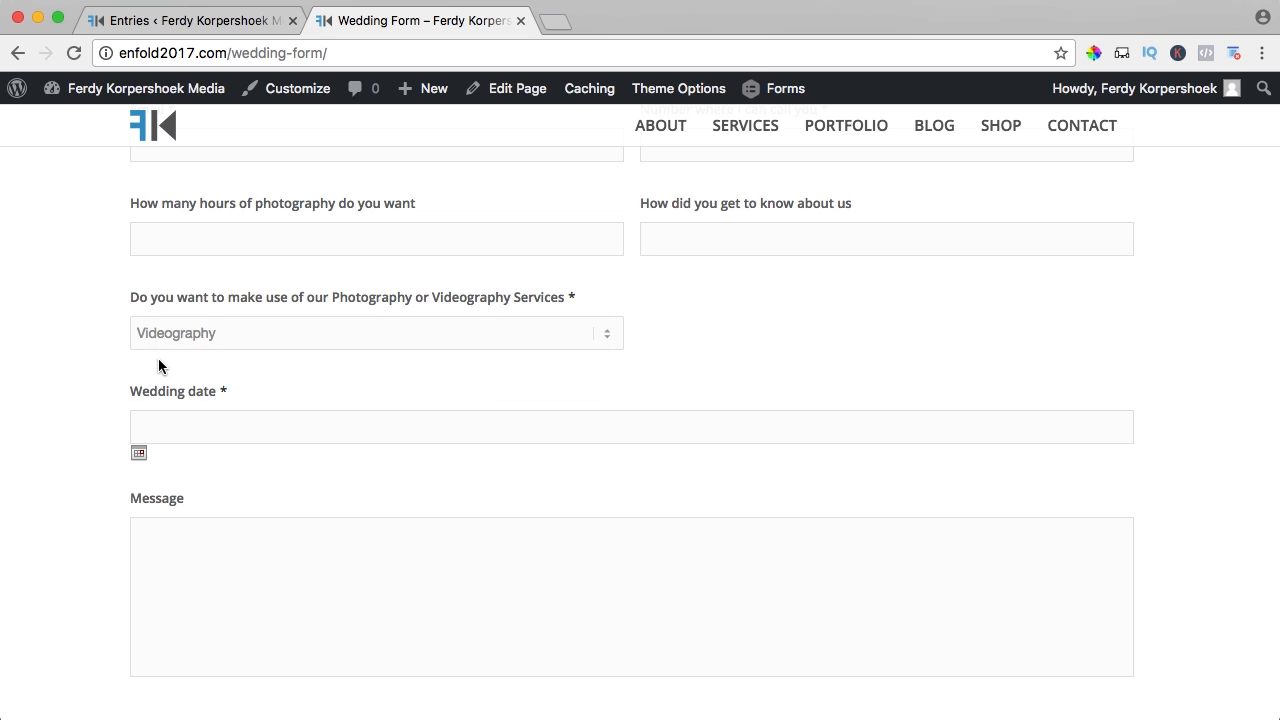
pyautogui.click(180, 25)
pyautogui.click(38, 287)
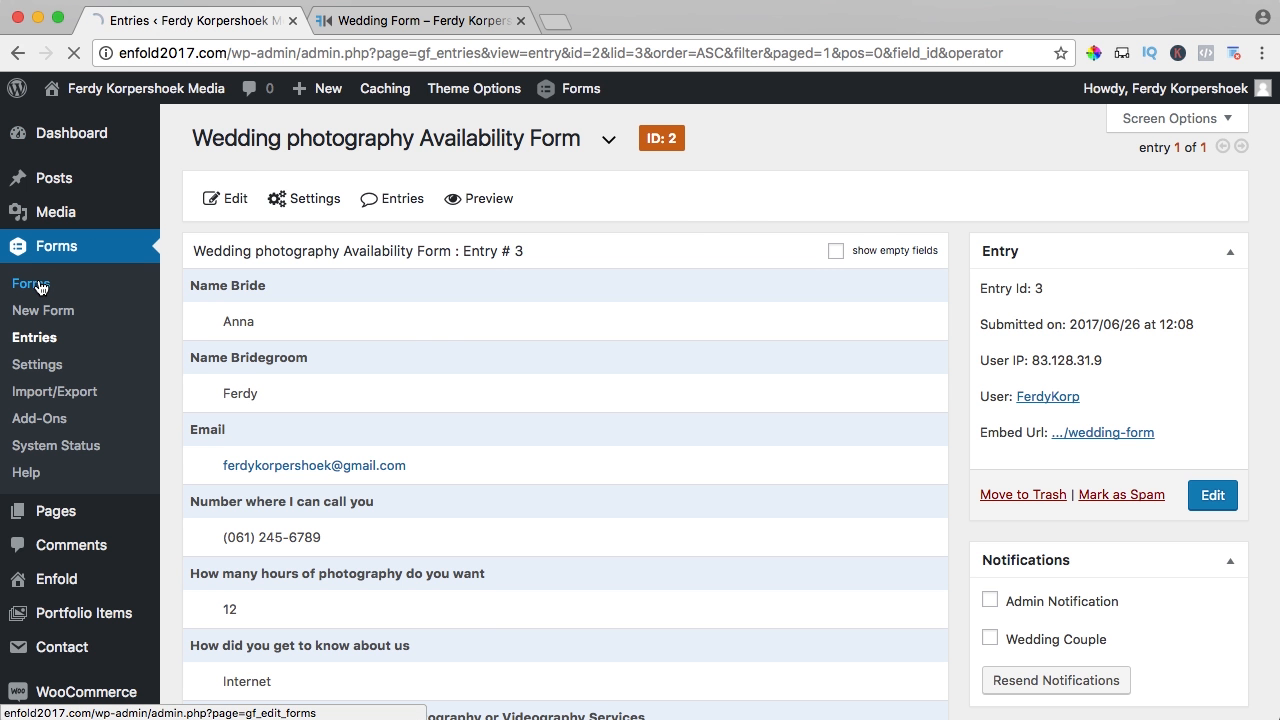
pyautogui.click(405, 350)
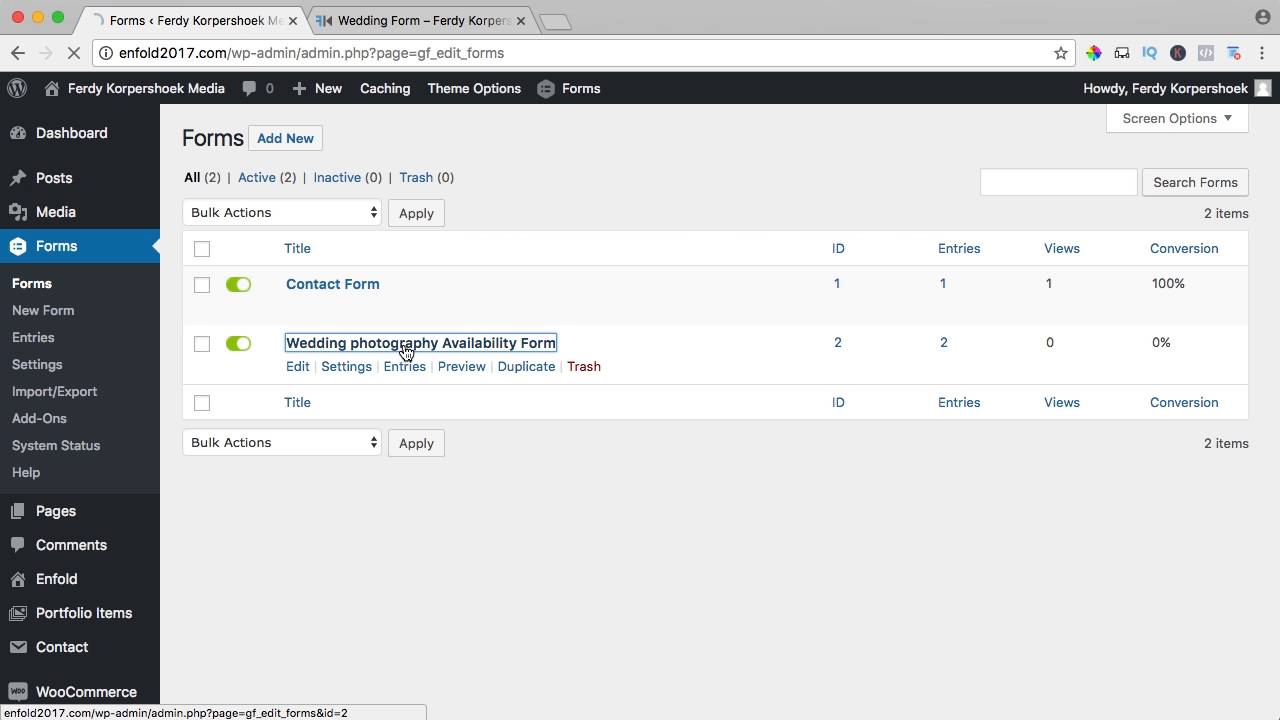
pyautogui.moveTo(331, 217)
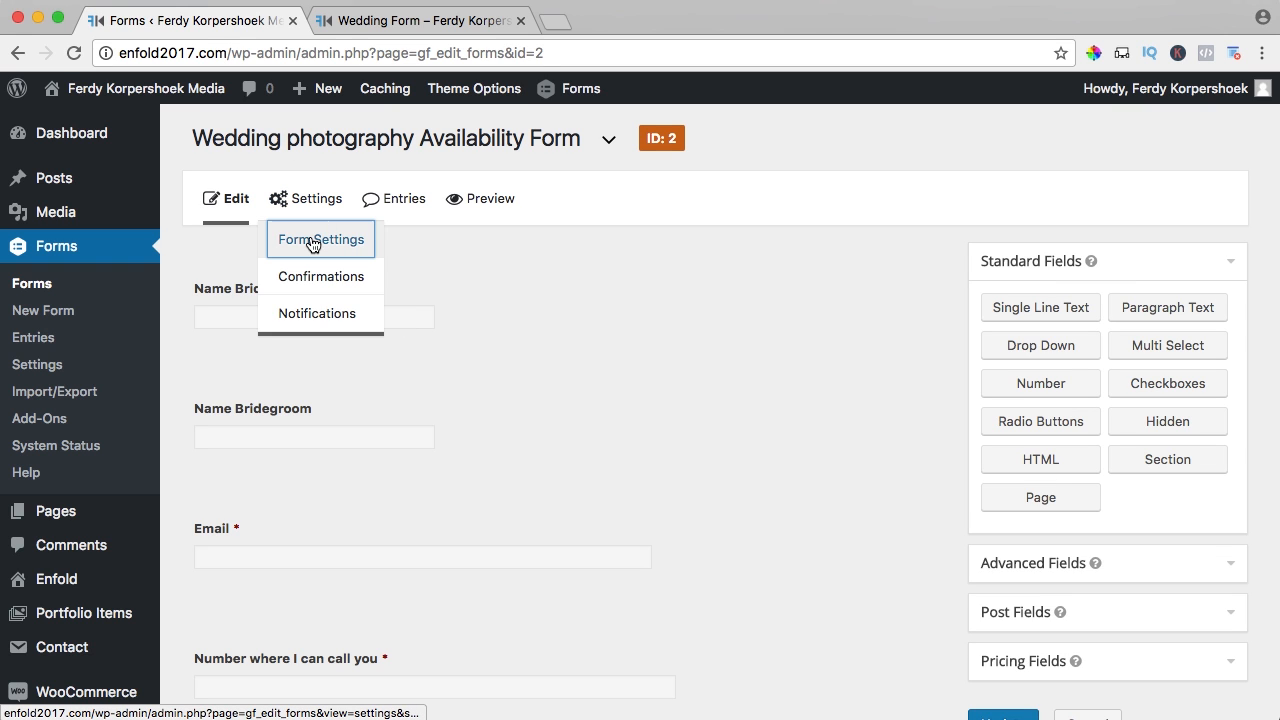
pyautogui.click(313, 241)
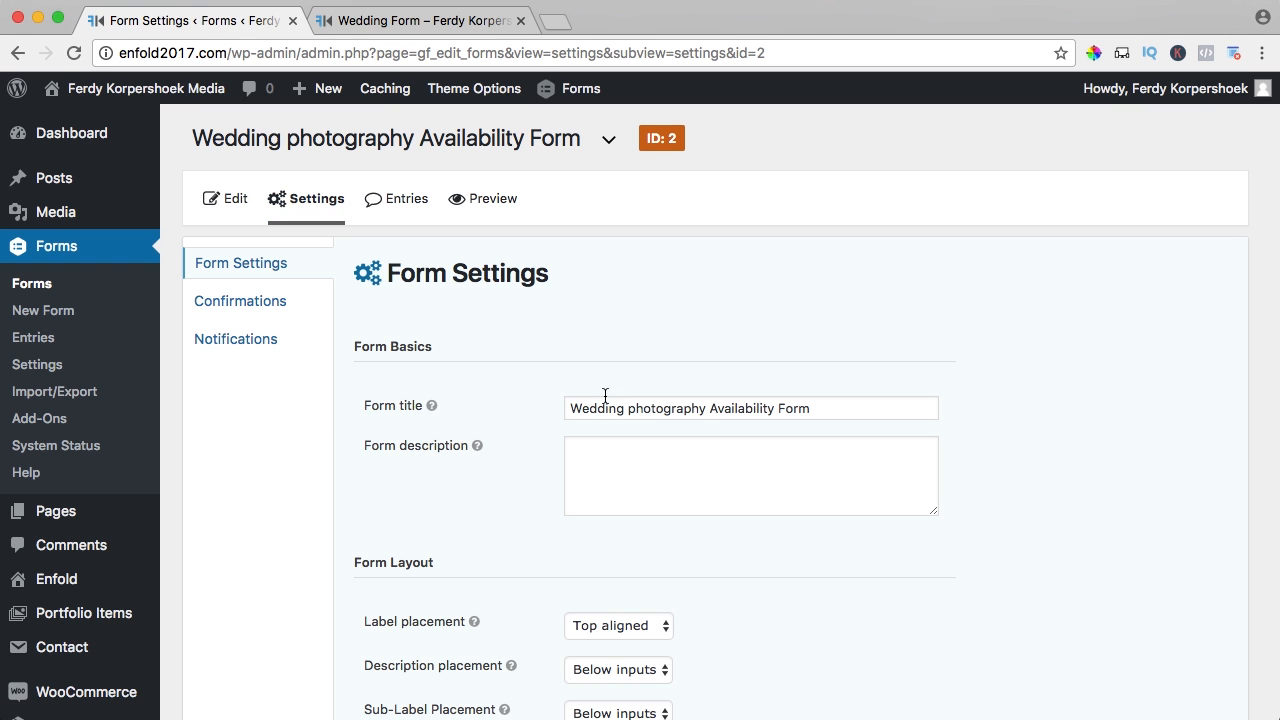
# - Remove 'photography' from the form title, making it 'Wedding Availability Form'
pyautogui.moveTo(707, 408); pyautogui.dragTo(627, 409)
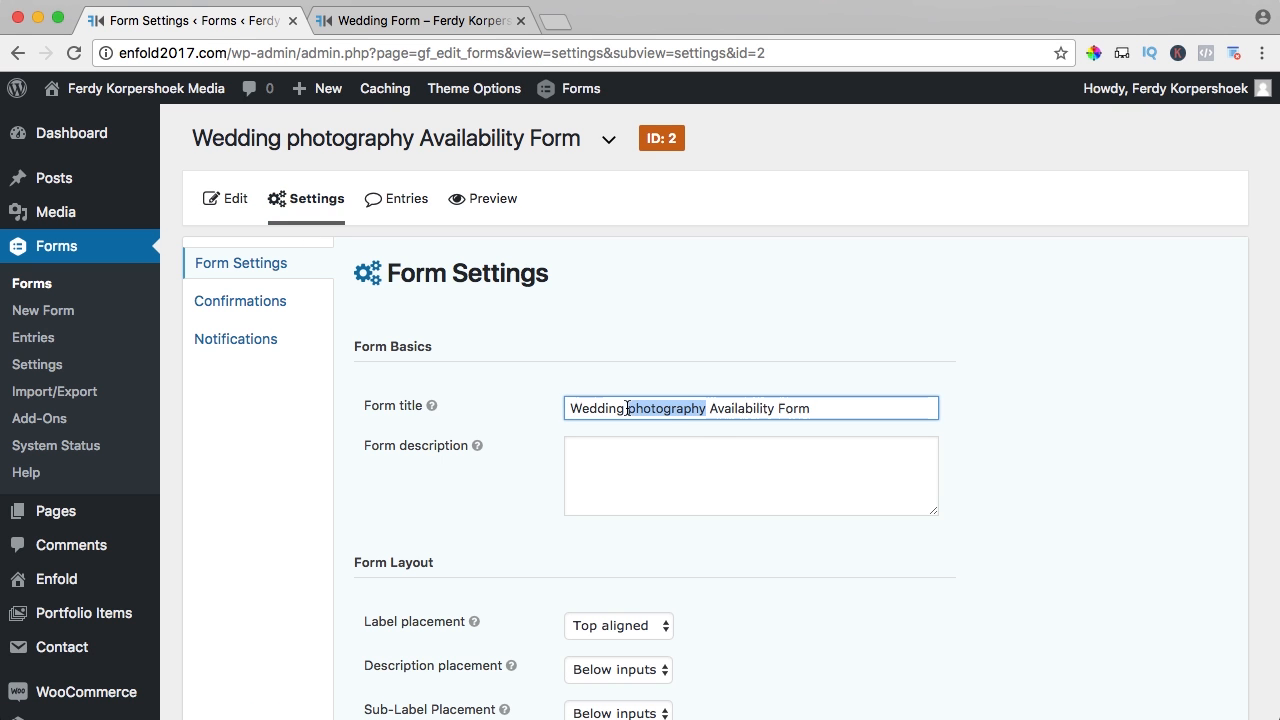
pyautogui.press('BackSpace')
pyautogui.scroll(-4, 620, 410)
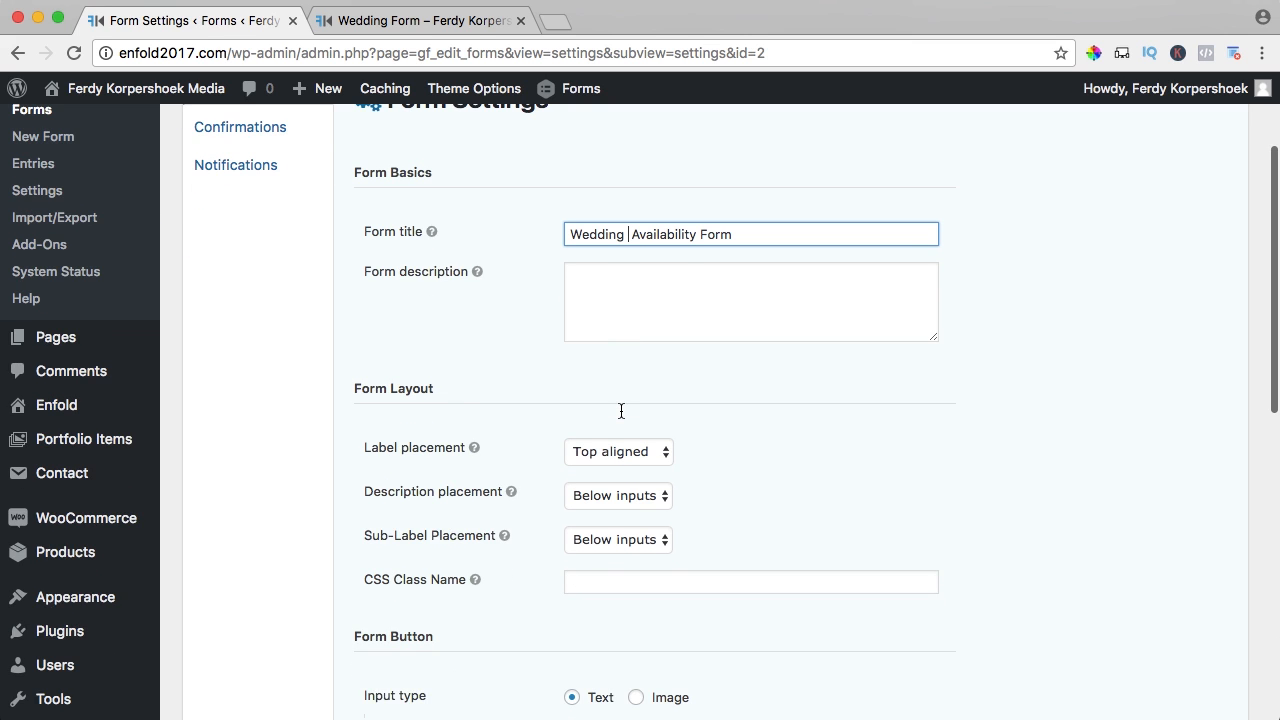
pyautogui.press('BackSpace')
pyautogui.scroll(-2, 486, 470)
pyautogui.scroll(-4, 483, 465)
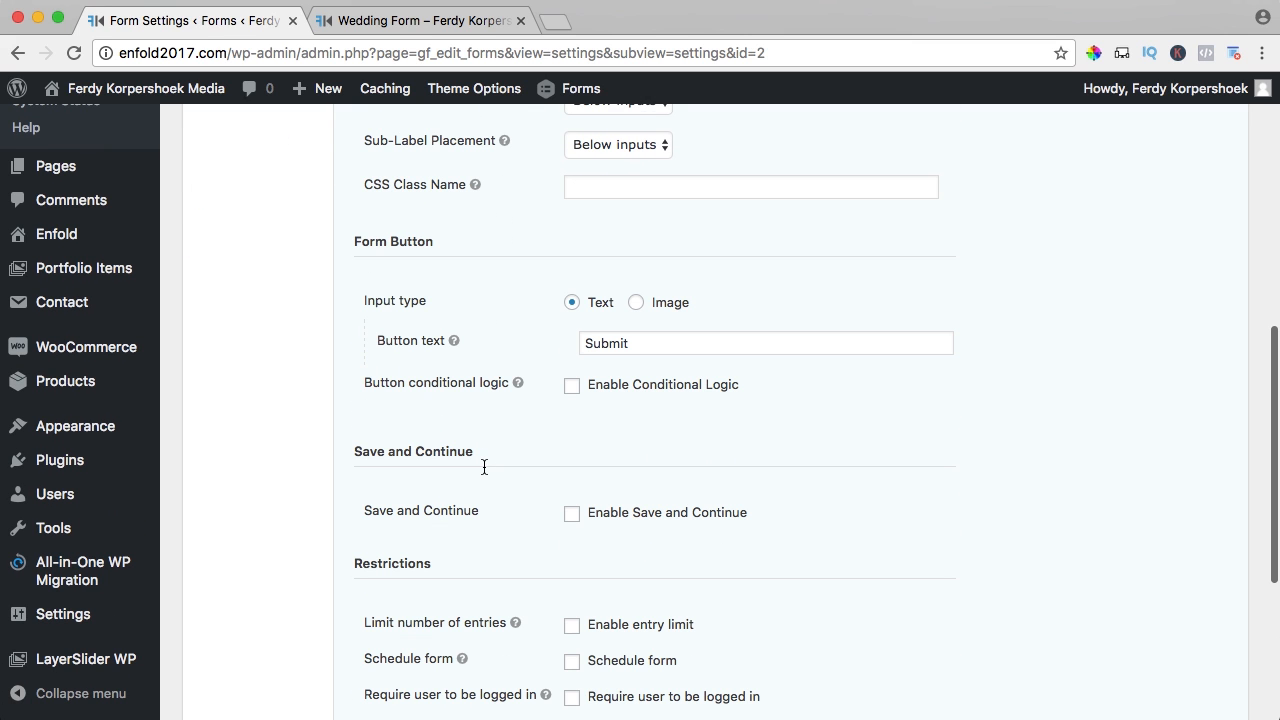
# - Change the submit button text to 'Check the Date' and save the form settings
pyautogui.click(618, 343)
pyautogui.doubleClick(605, 343)
pyautogui.write('Check the Date')
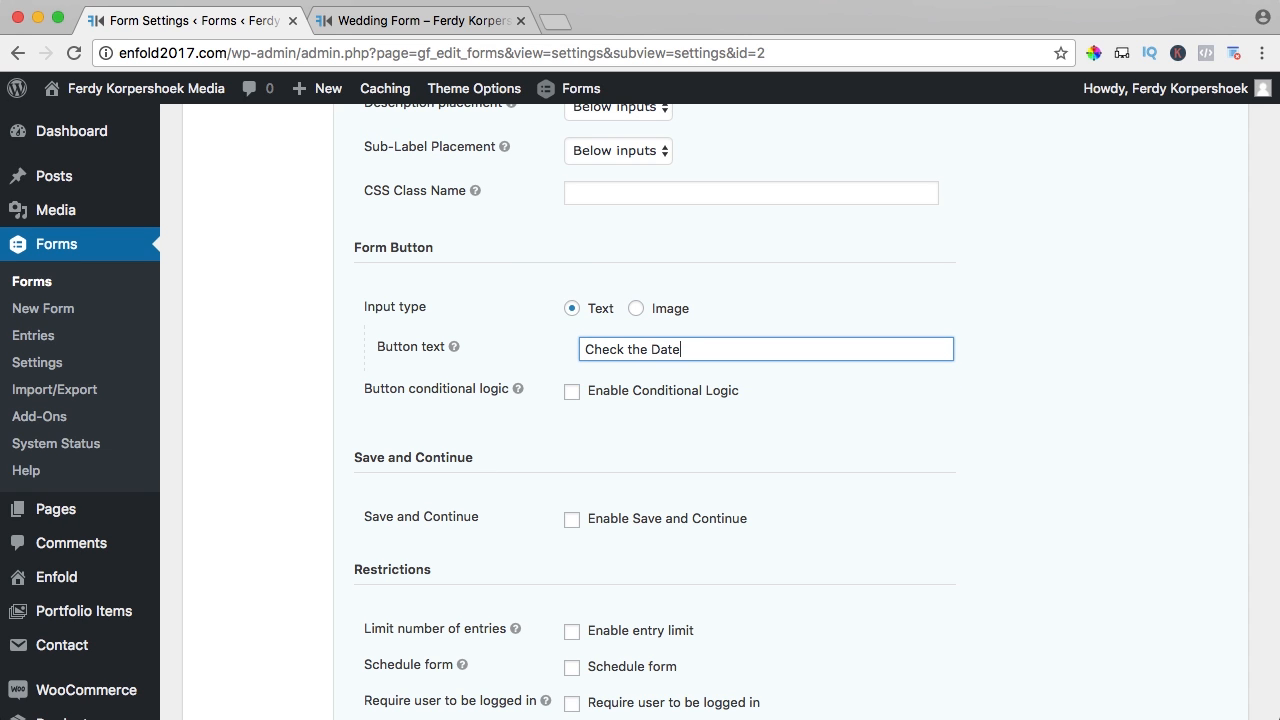
pyautogui.scroll(-6, 380, 500)
pyautogui.click(378, 564)
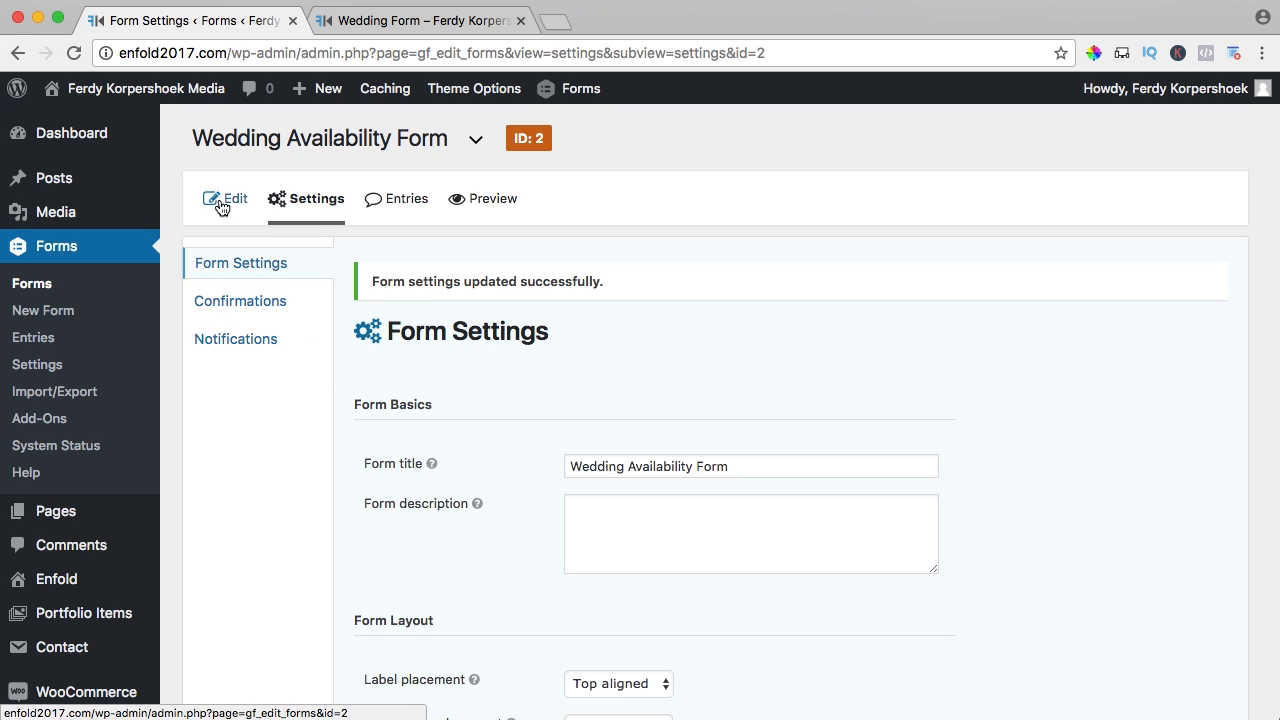
pyautogui.click(230, 204)
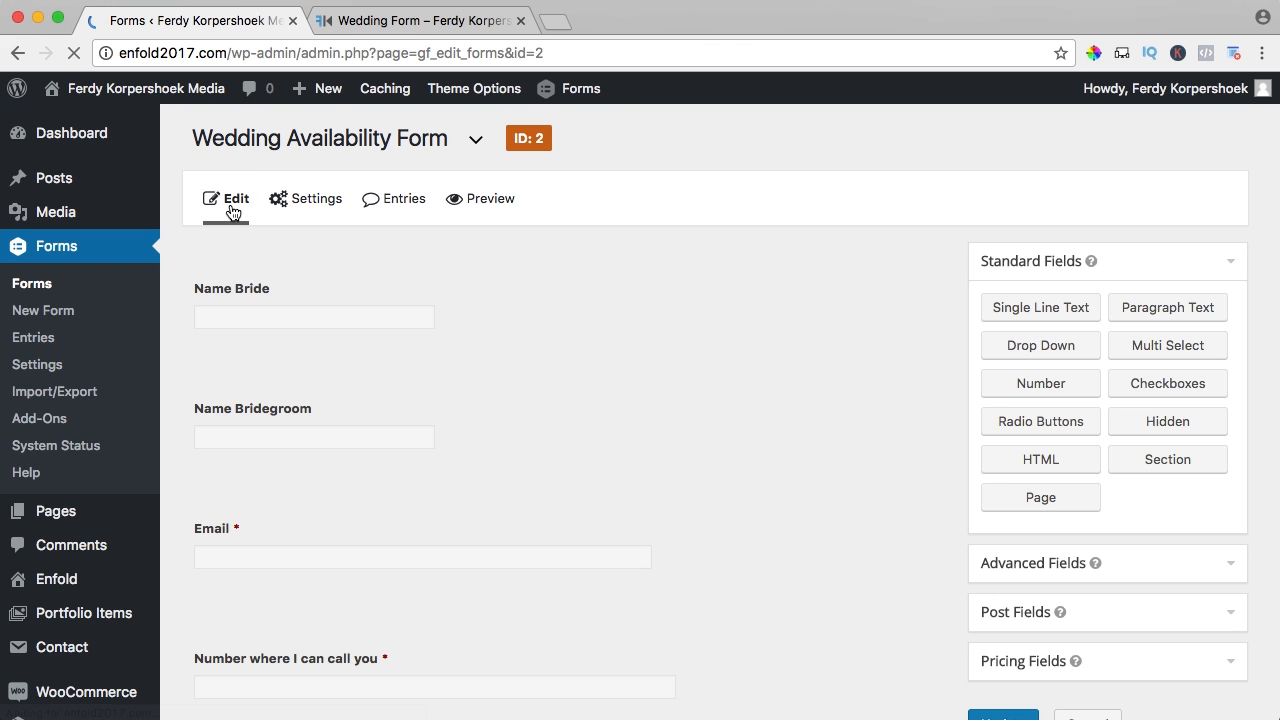
# - Add a dropdown field labelled with the question of how many photographers they want
pyautogui.scroll(-5, 604, 300)
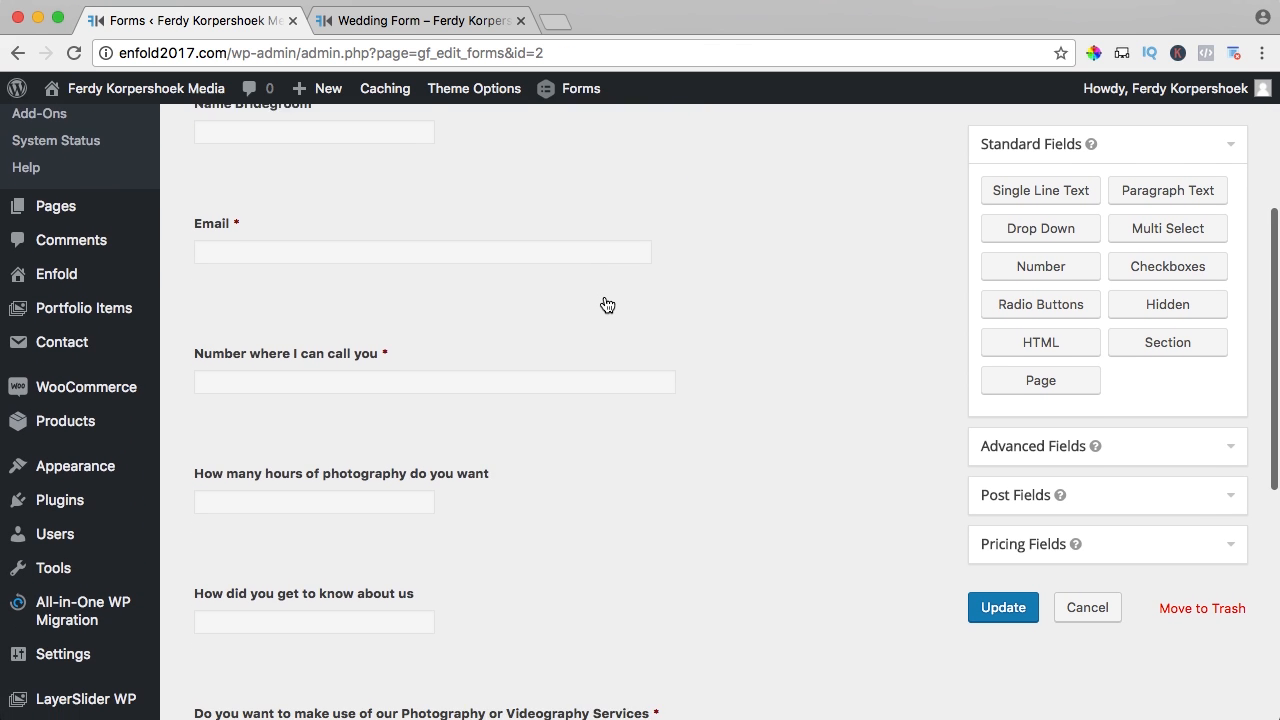
pyautogui.scroll(-7, 604, 303)
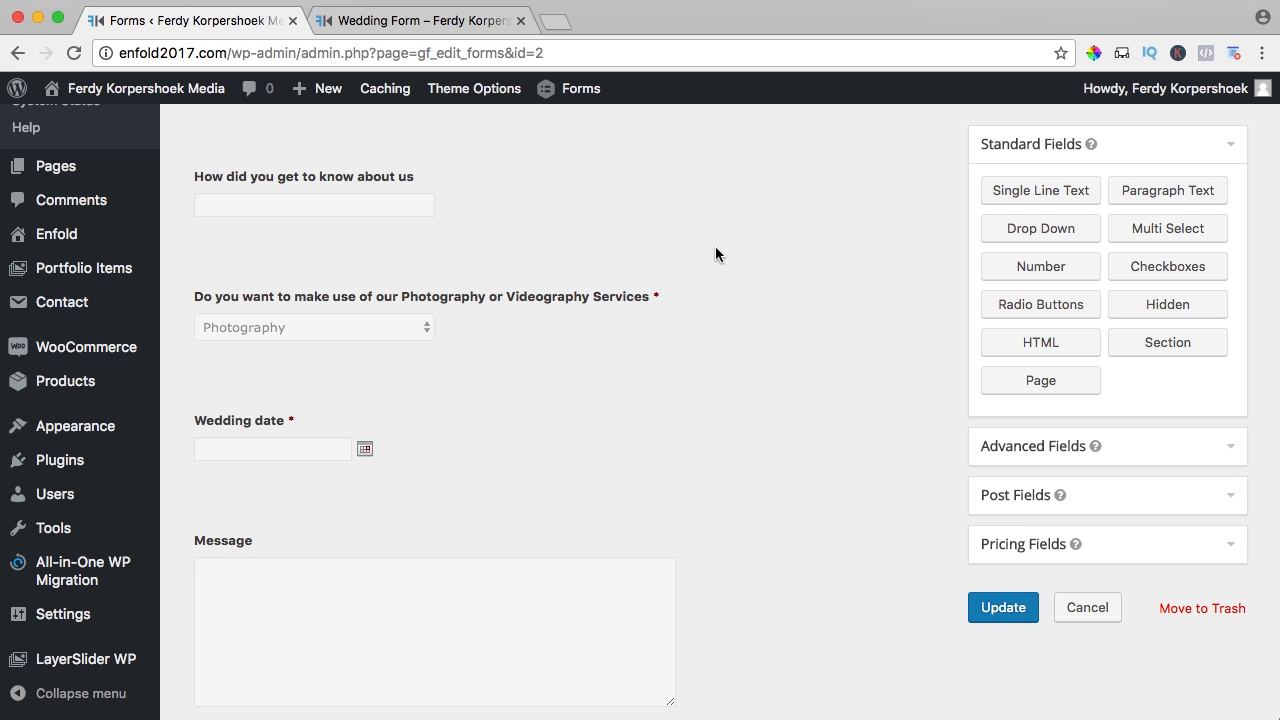
pyautogui.scroll(-3, 711, 249)
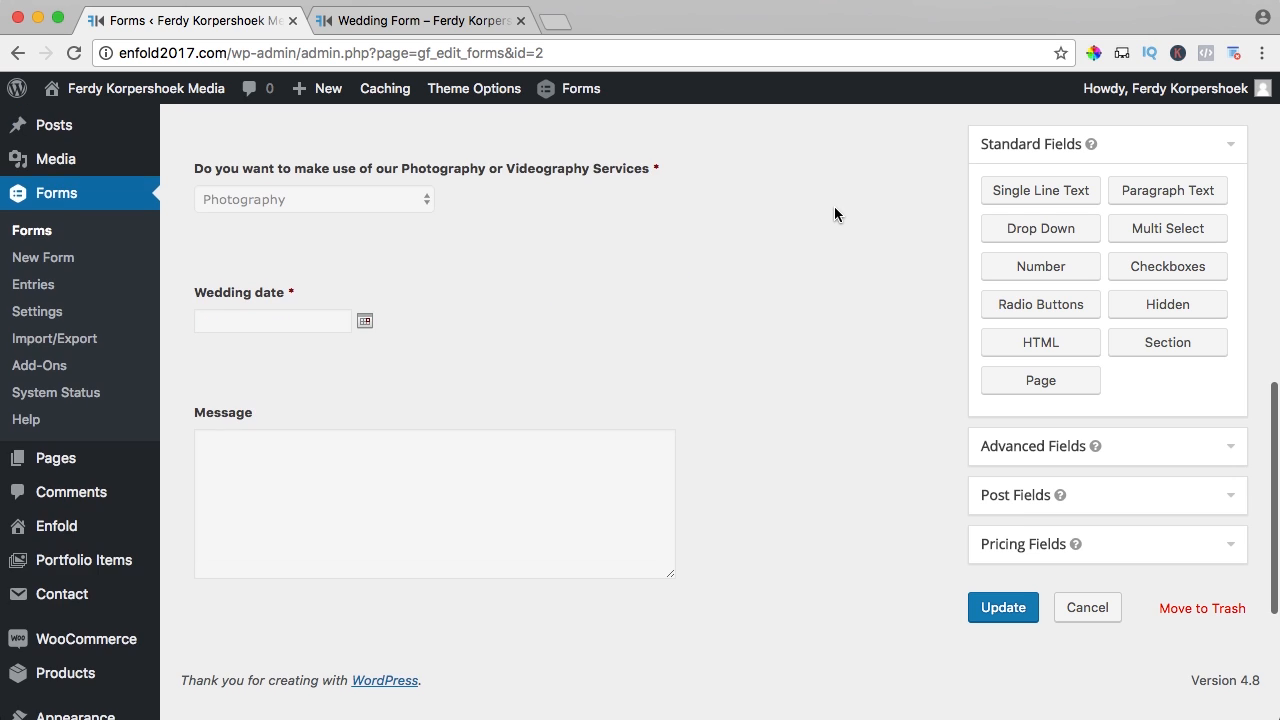
pyautogui.moveTo(1020, 232); pyautogui.dragTo(260, 260)
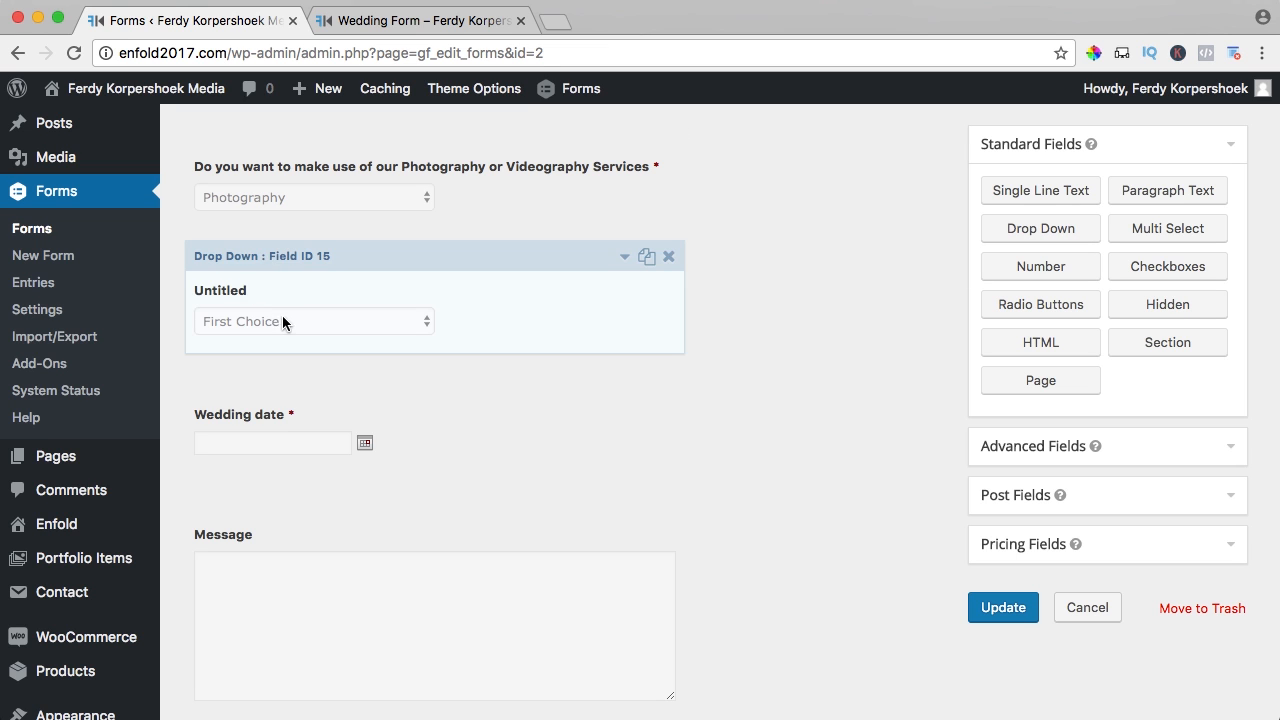
pyautogui.click(320, 300)
pyautogui.click(276, 445)
pyautogui.doubleClick(276, 445)
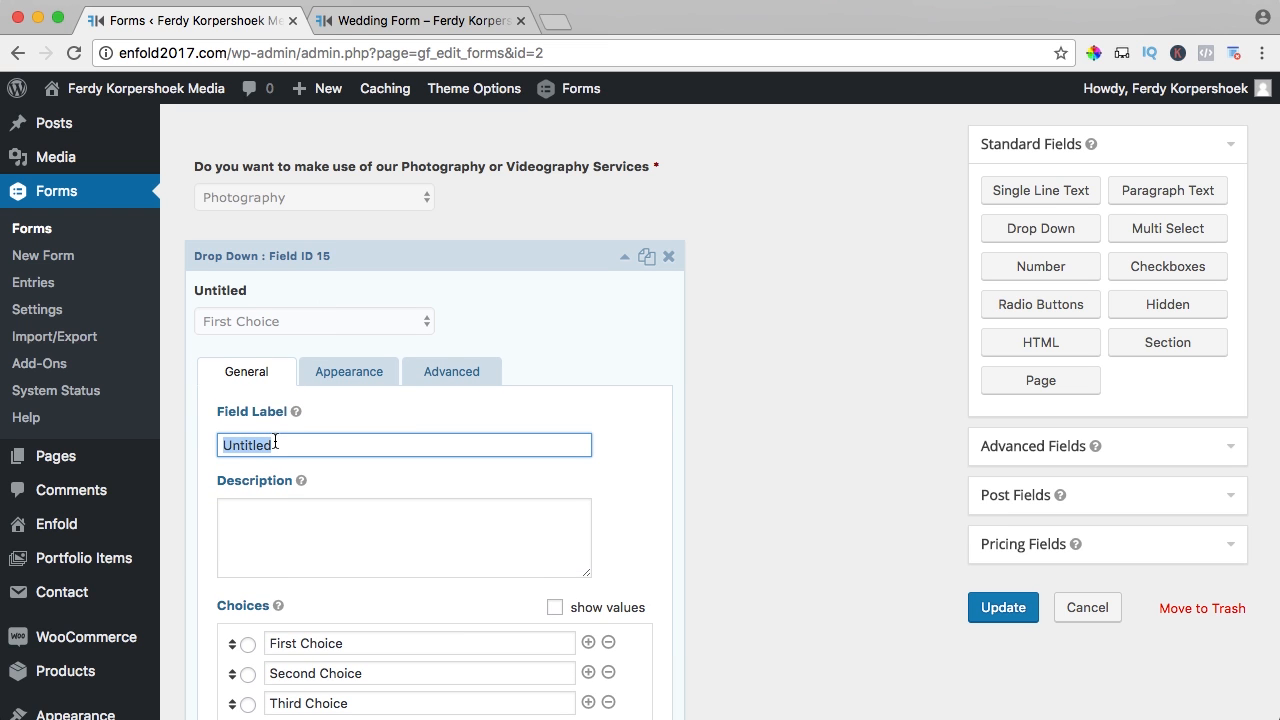
pyautogui.write('How many')
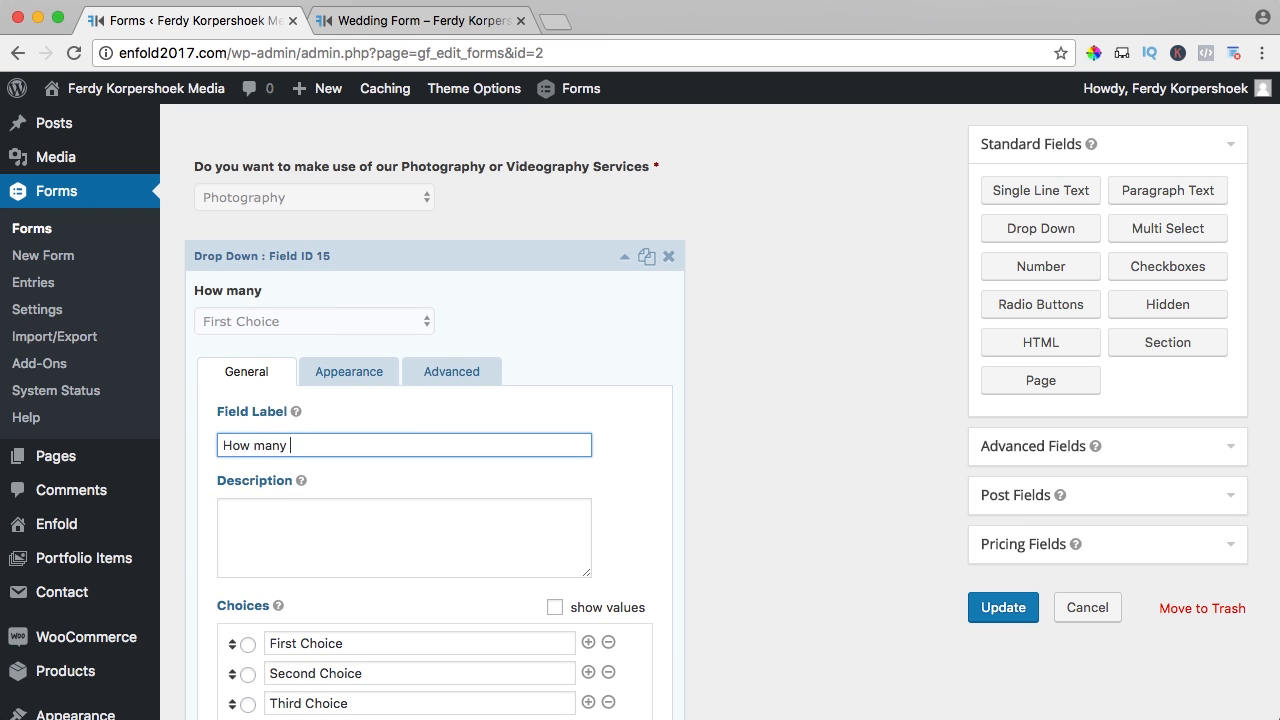
pyautogui.write(' photo')
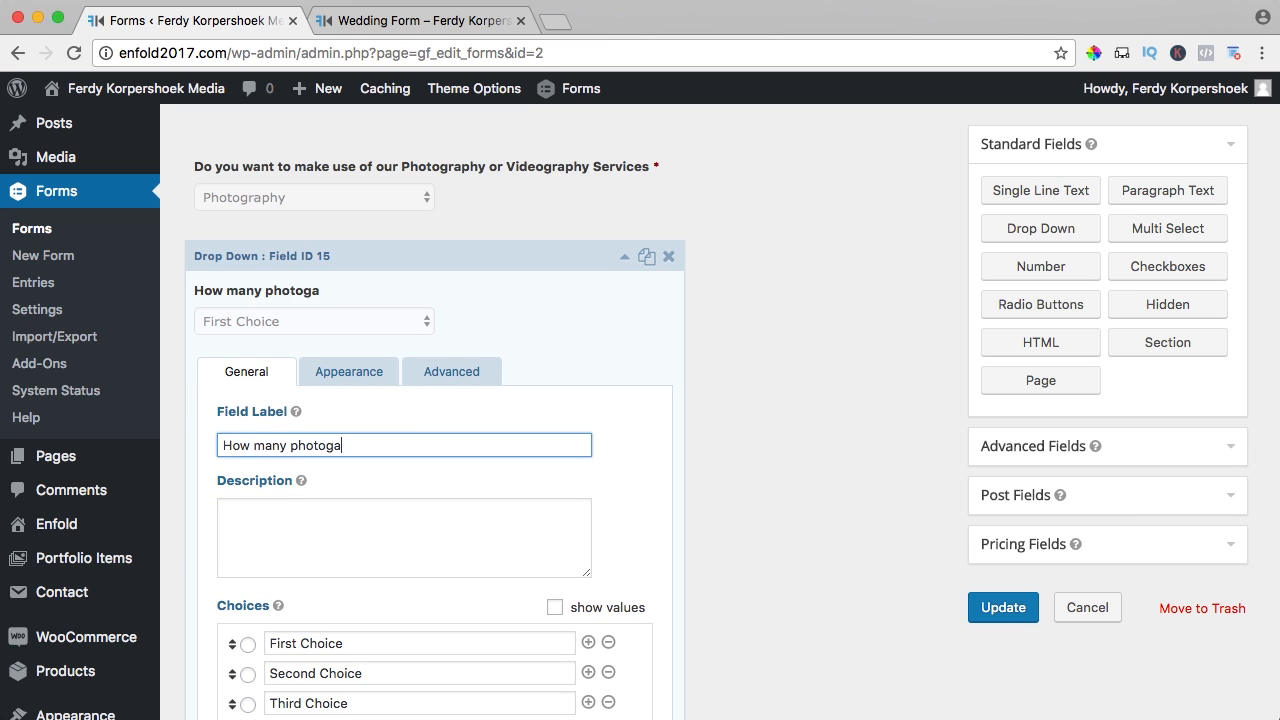
pyautogui.write('graphers do you wanto')
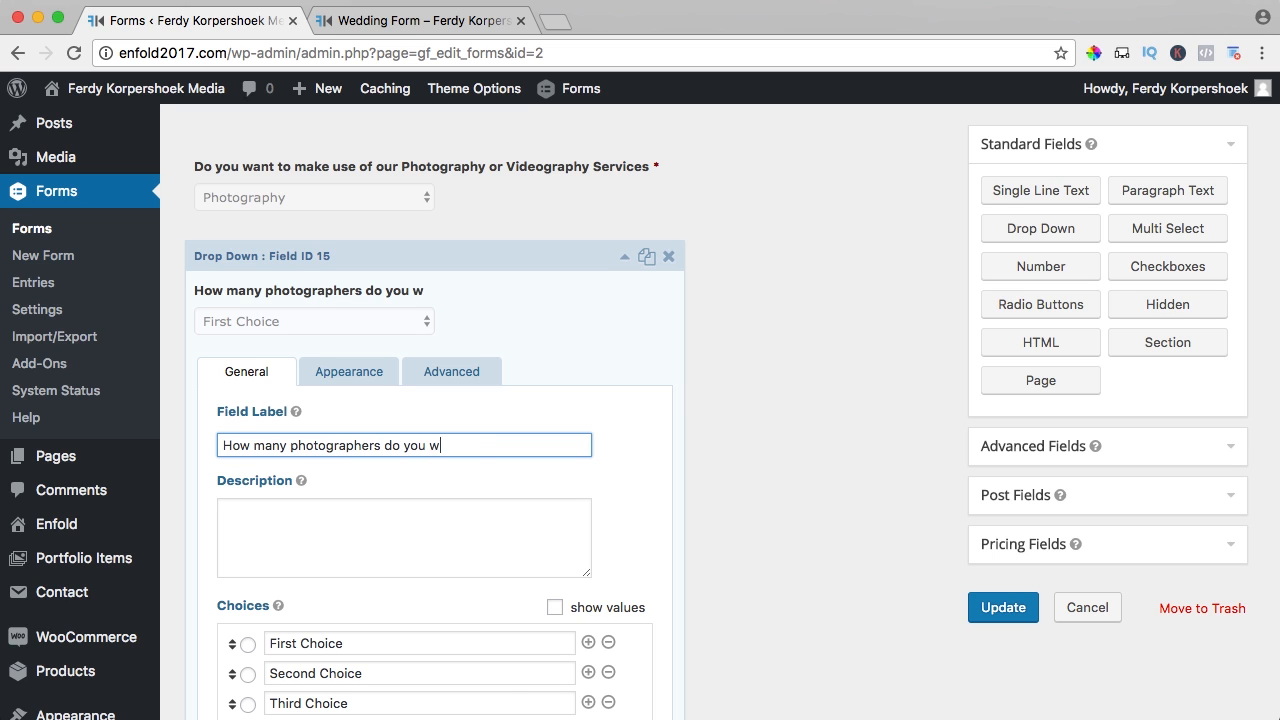
pyautogui.press('BackSpace')
pyautogui.press('BackSpace')
pyautogui.write('to have')
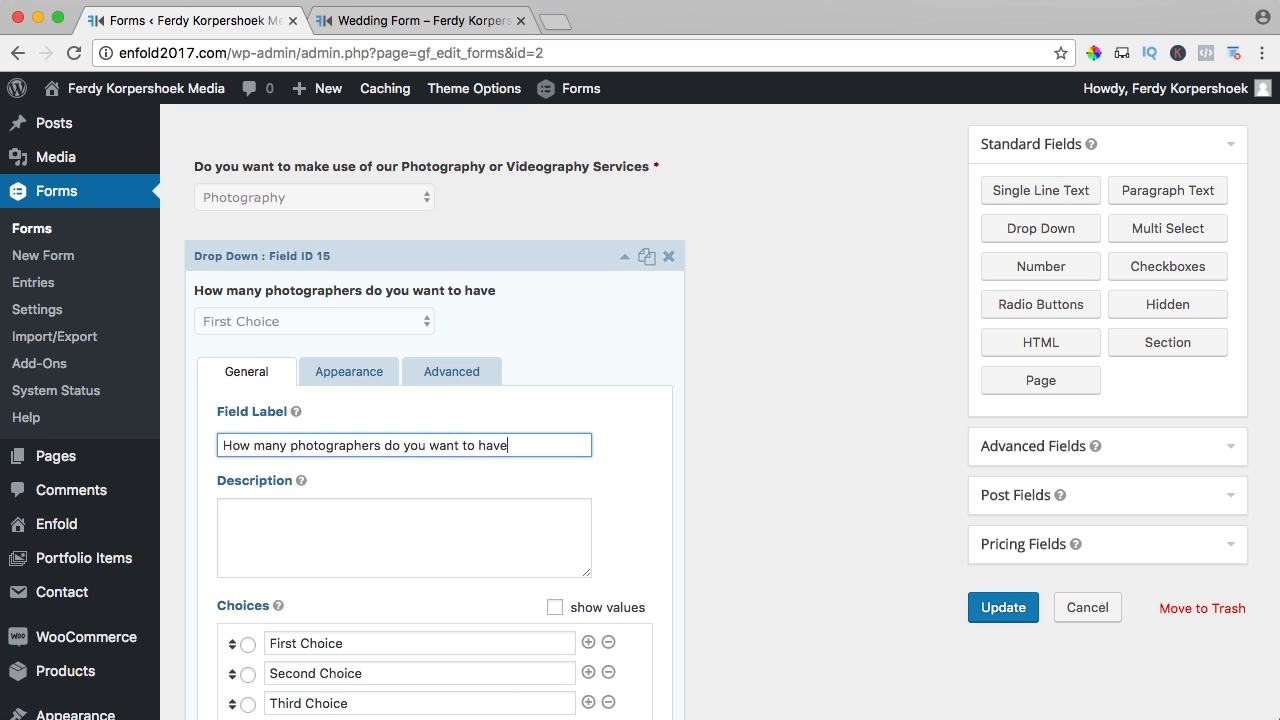
# - Reduce the choices to two, starting with '1 Photographer', and make the question required
pyautogui.scroll(-5, 538, 476)
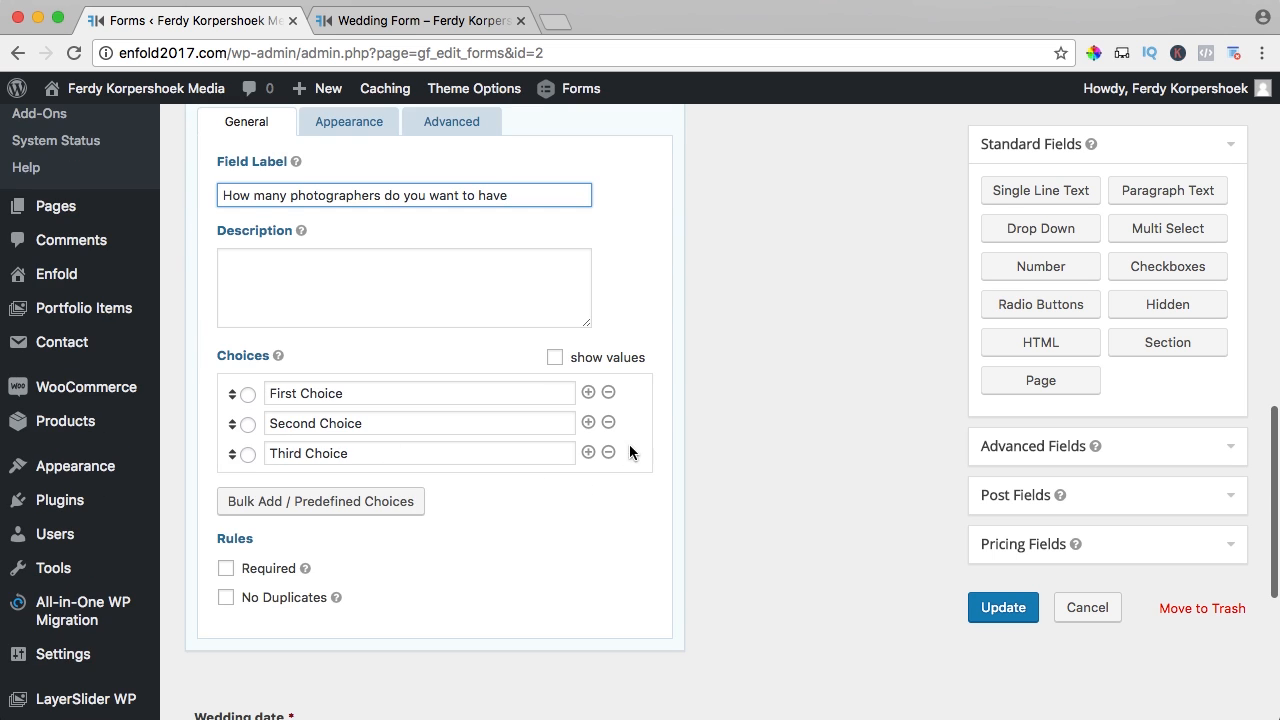
pyautogui.click(603, 452)
pyautogui.tripleClick(372, 387)
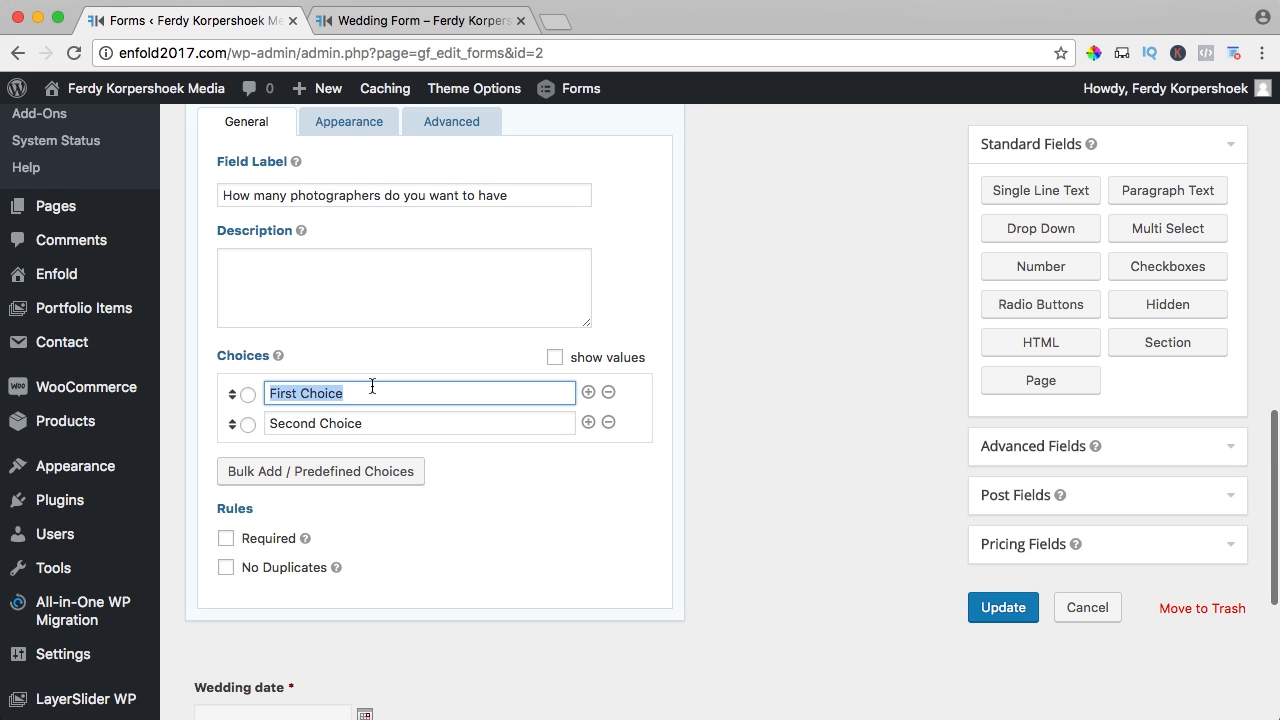
pyautogui.write('1 Photograp')
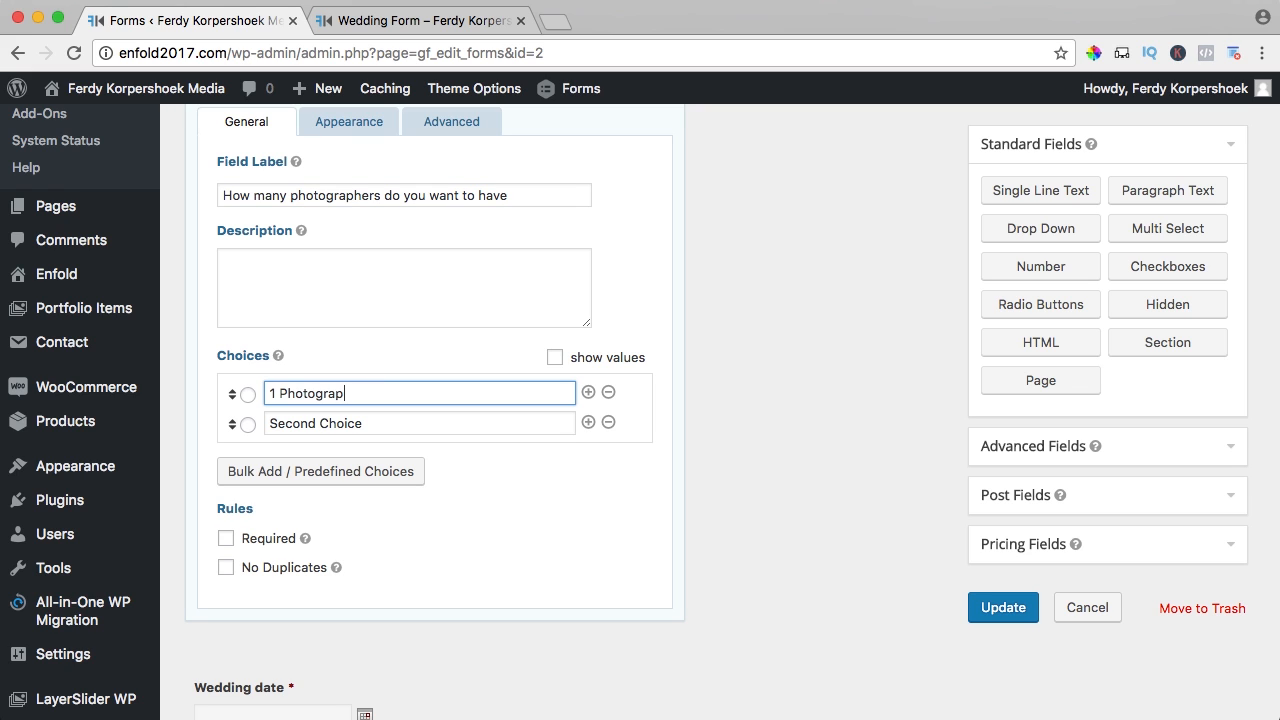
pyautogui.write('her')
pyautogui.press('Tab')
pyautogui.press('Tab')
pyautogui.write('1')
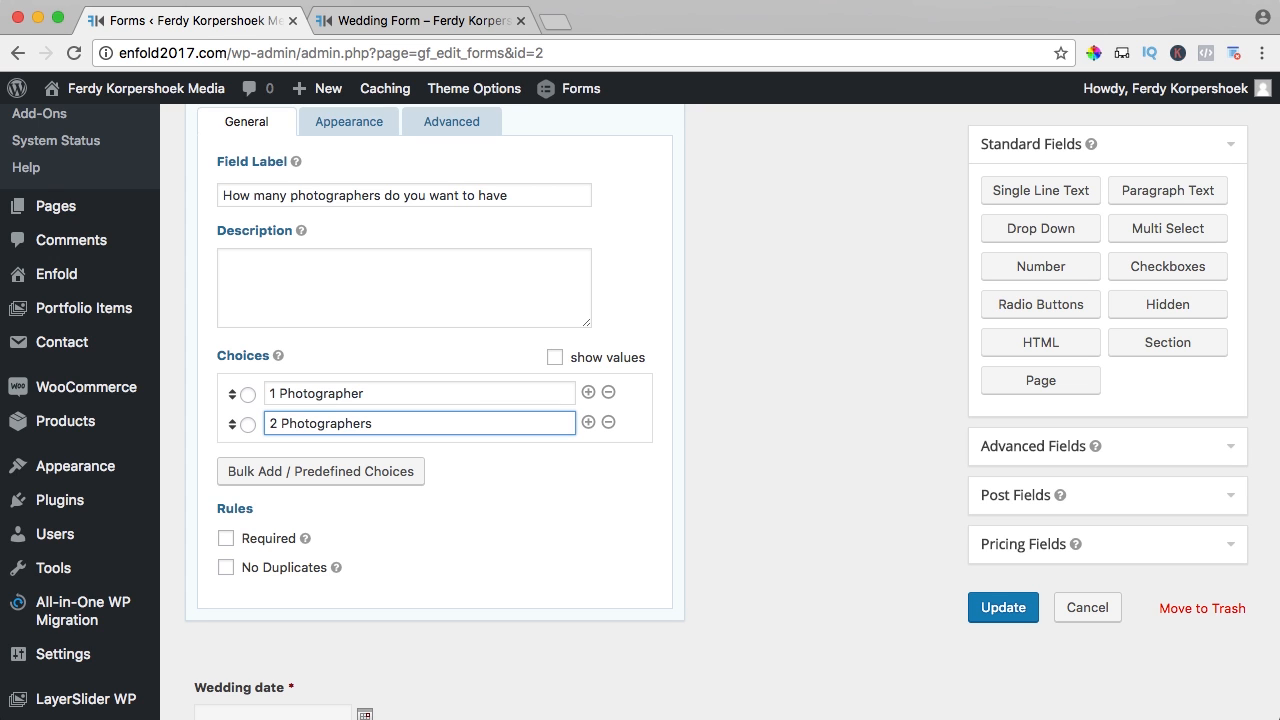
pyautogui.click(226, 540)
# - Enable conditional logic to show the field when any rule matches
pyautogui.scroll(3, 431, 478)
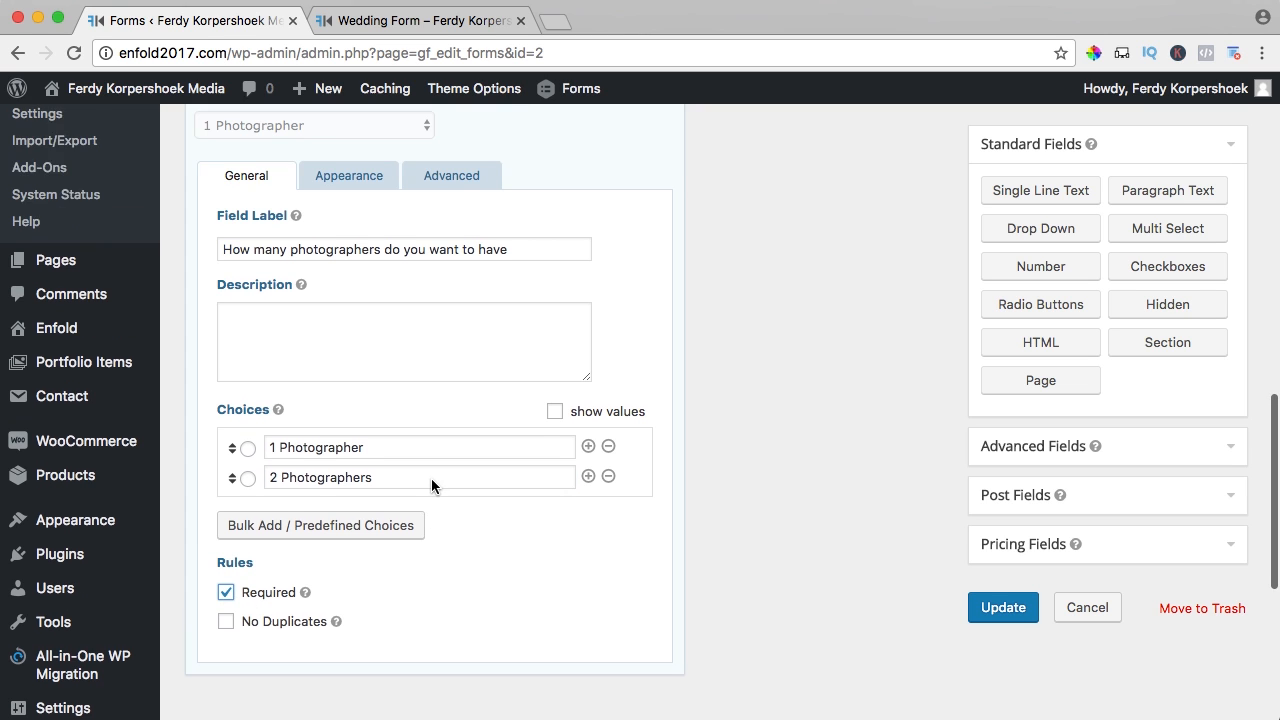
pyautogui.click(443, 252)
pyautogui.scroll(-2, 340, 369)
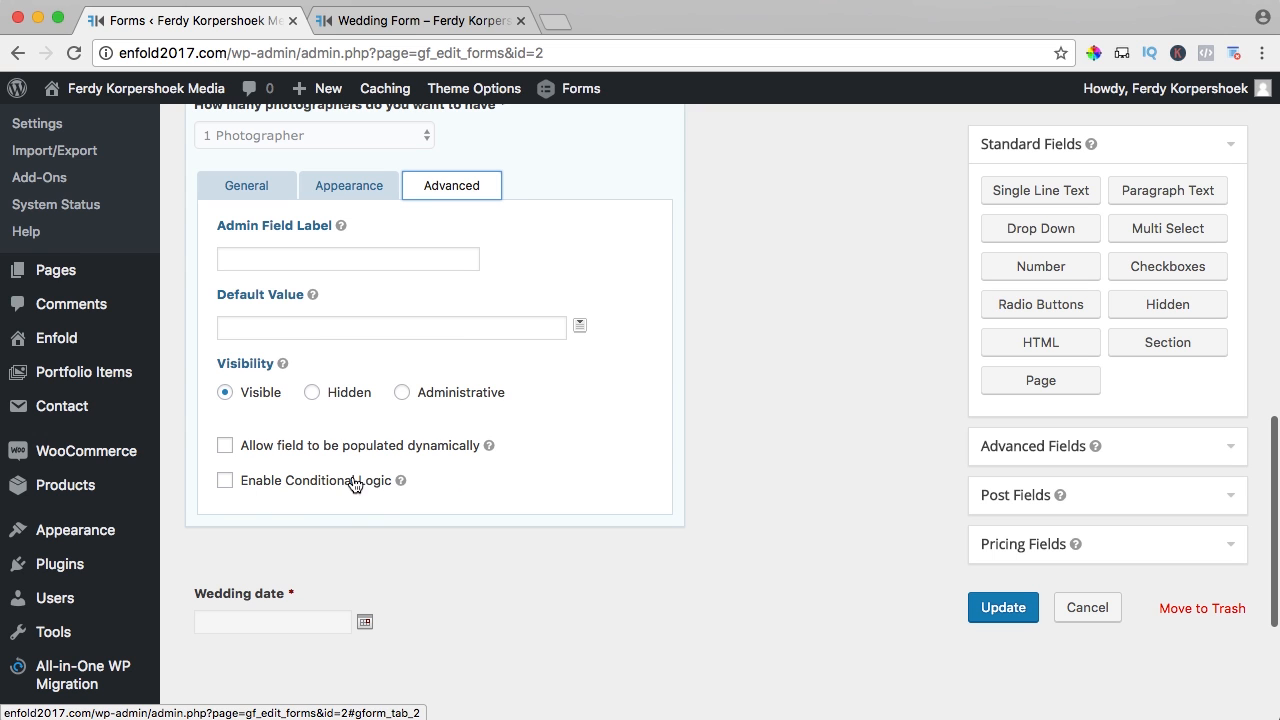
pyautogui.click(225, 481)
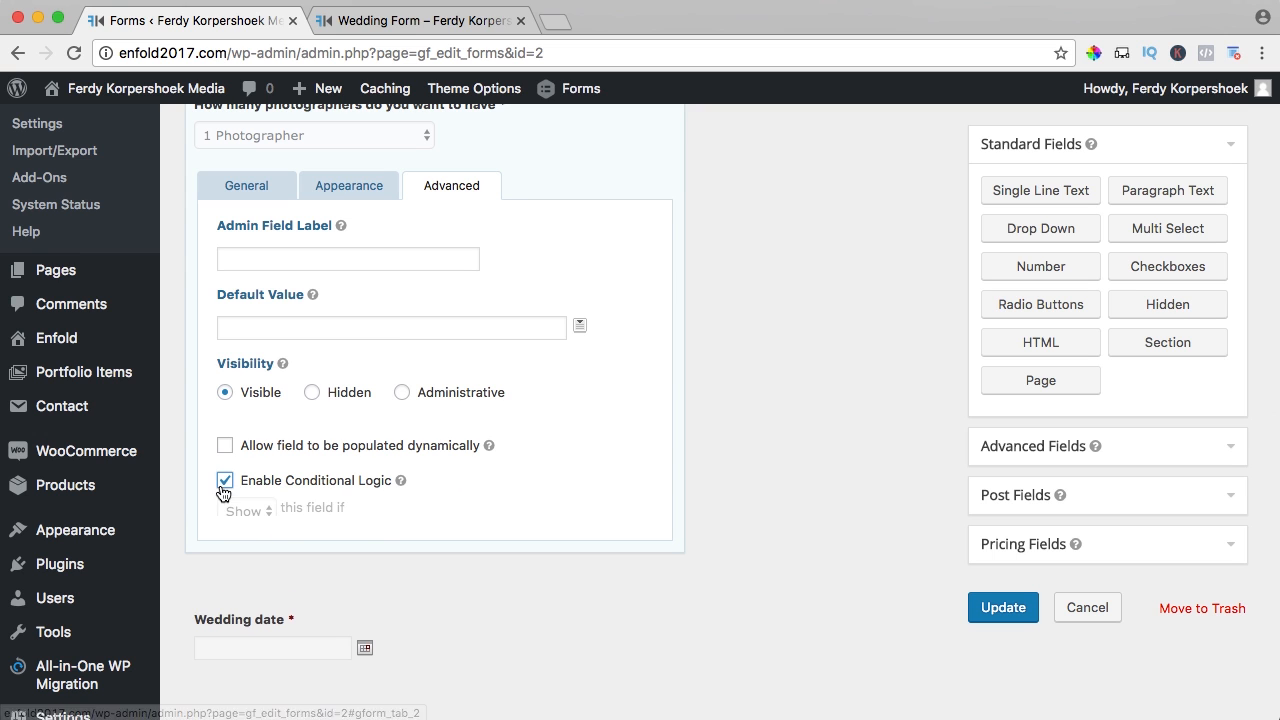
pyautogui.scroll(-2, 360, 475)
pyautogui.click(247, 422)
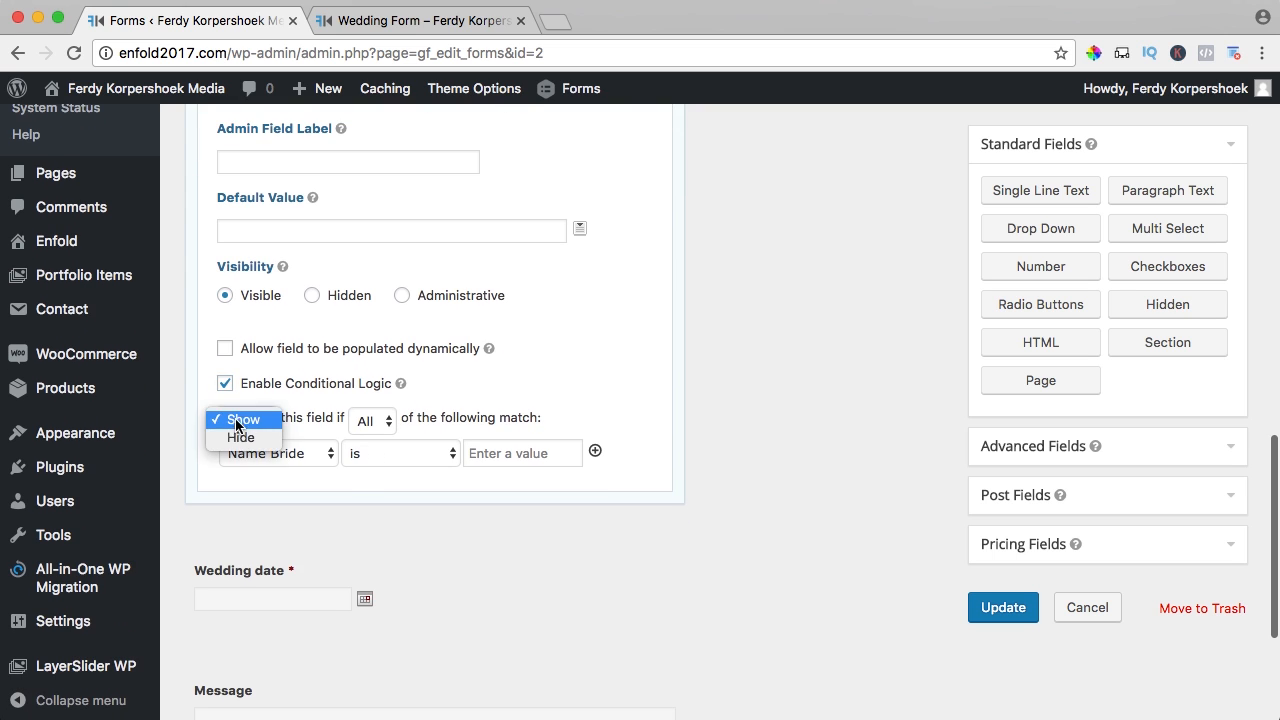
pyautogui.click(393, 413)
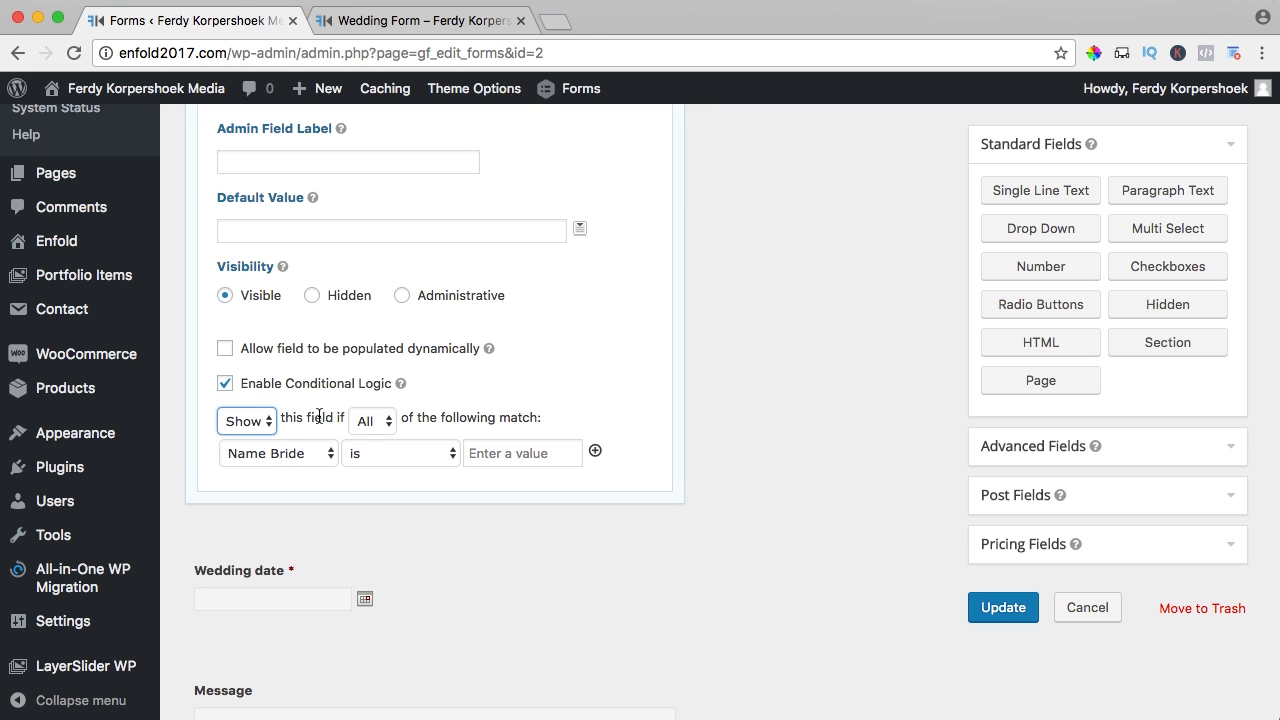
pyautogui.click(362, 424)
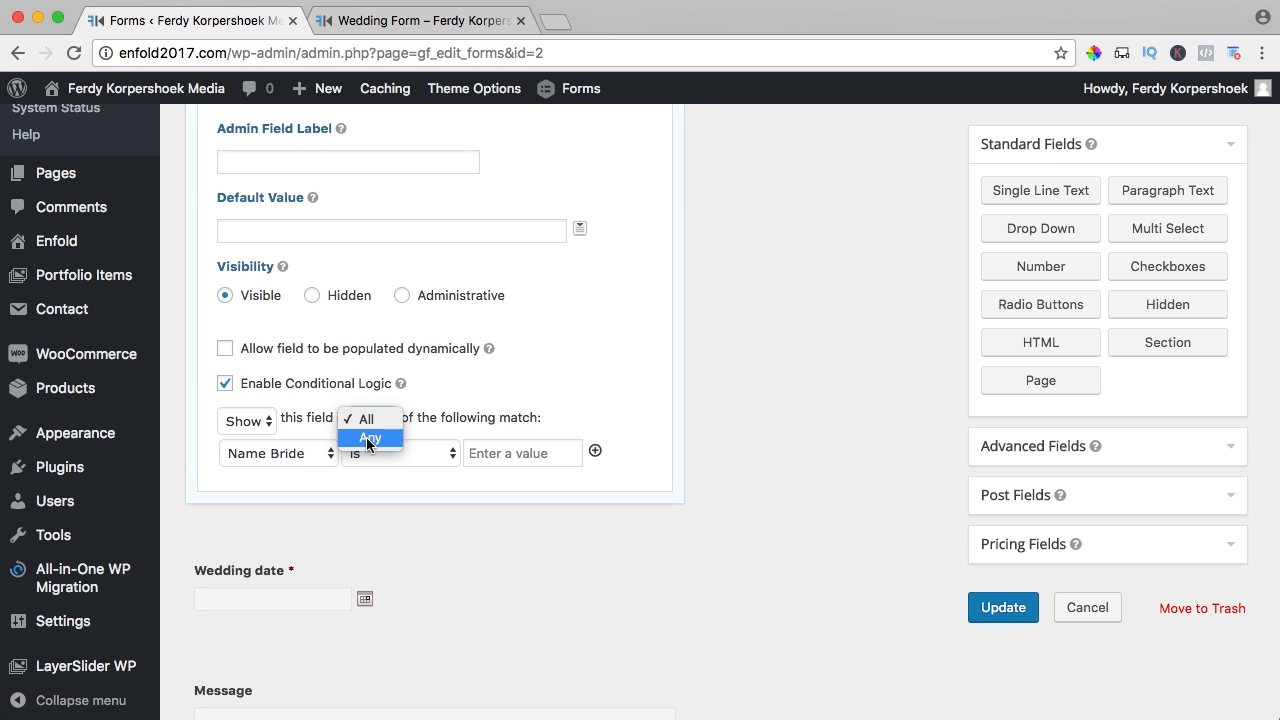
pyautogui.click(395, 441)
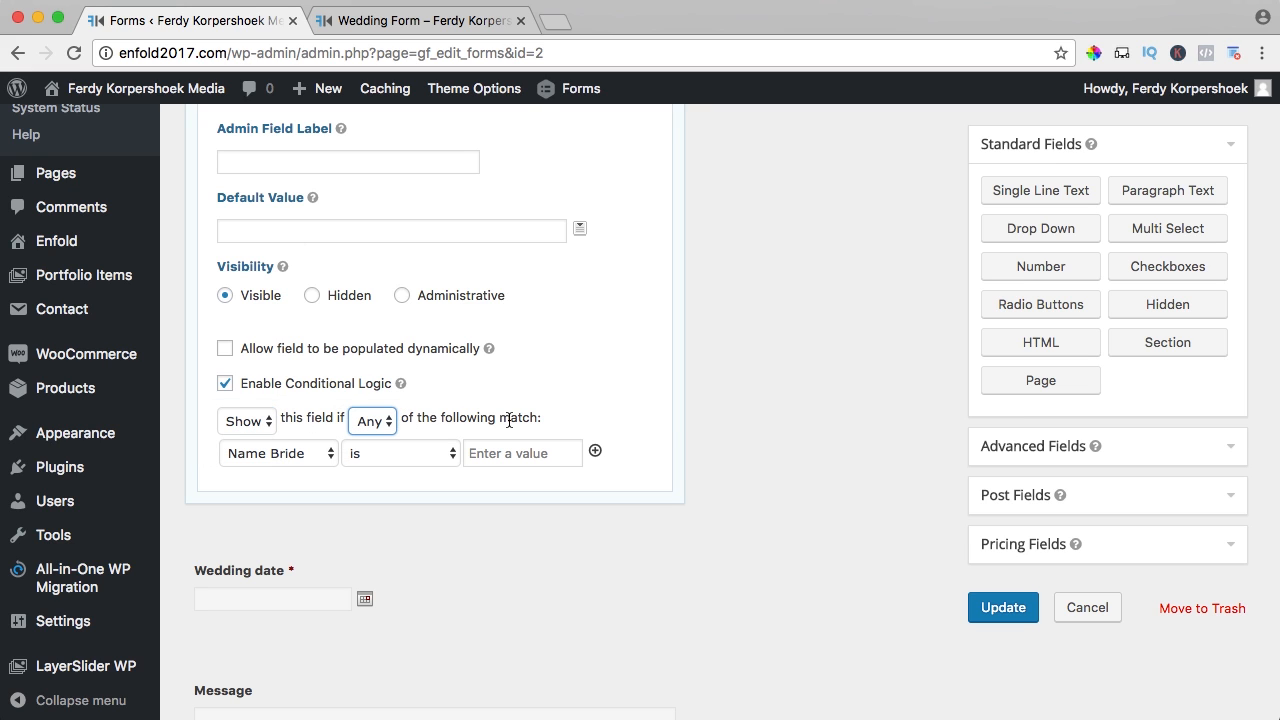
# - Set the first rule: services question is Photography
pyautogui.click(277, 452)
pyautogui.click(277, 454)
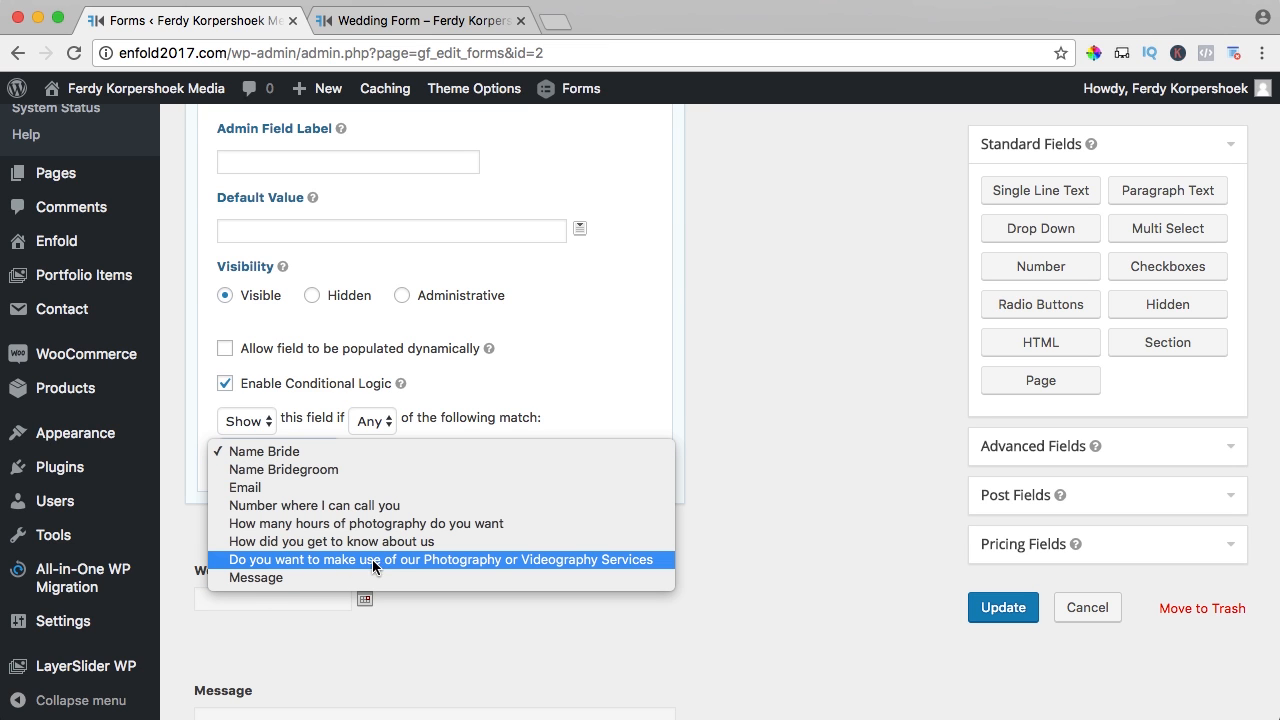
pyautogui.click(459, 557)
pyautogui.click(519, 454)
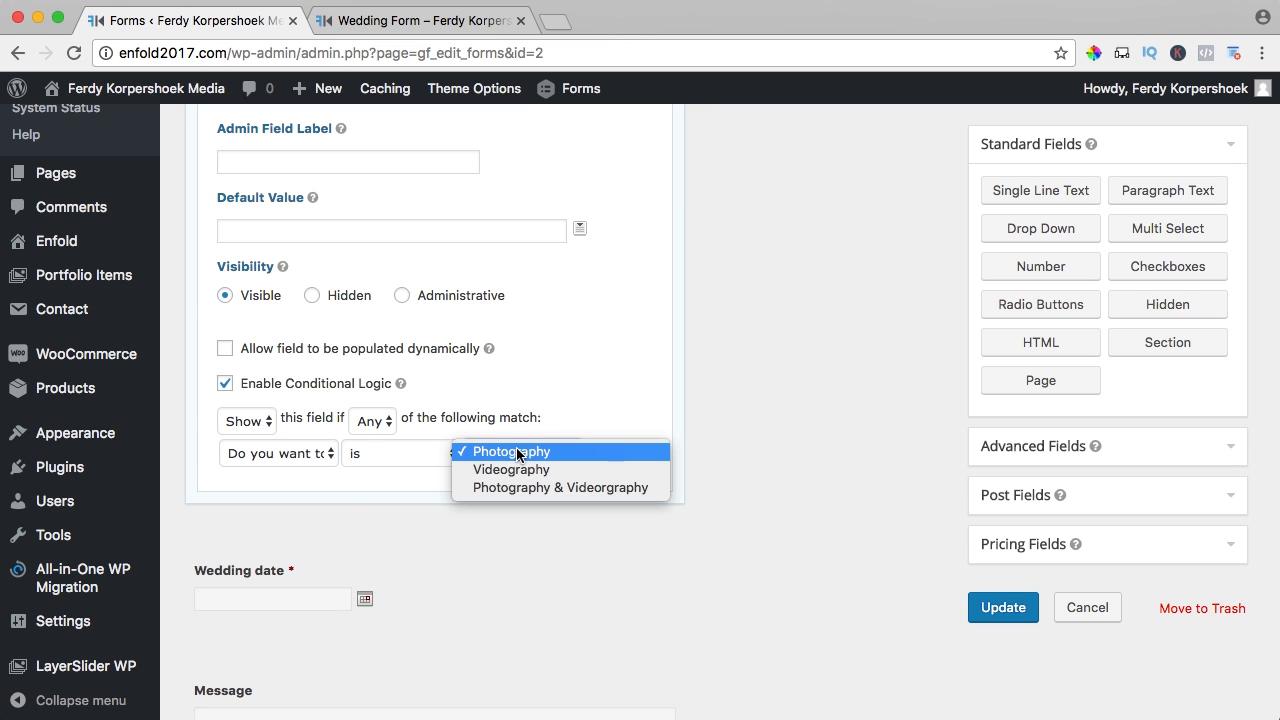
pyautogui.click(526, 453)
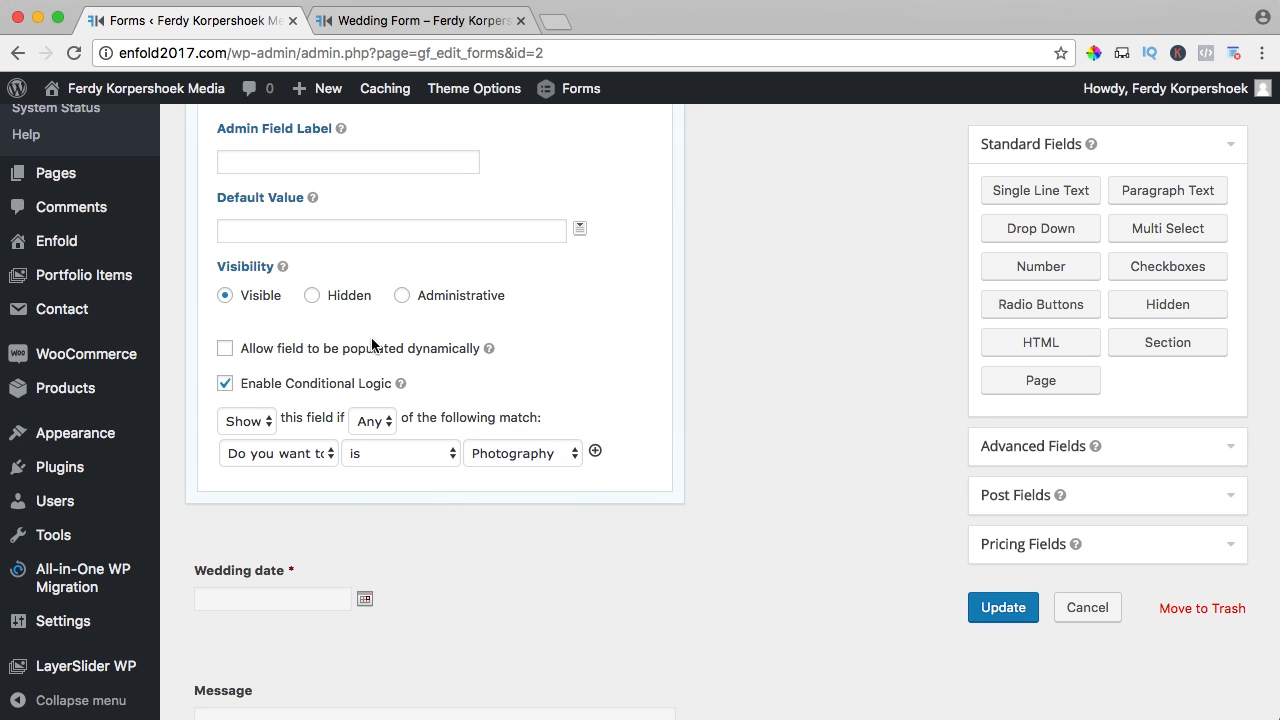
pyautogui.scroll(2, 348, 137)
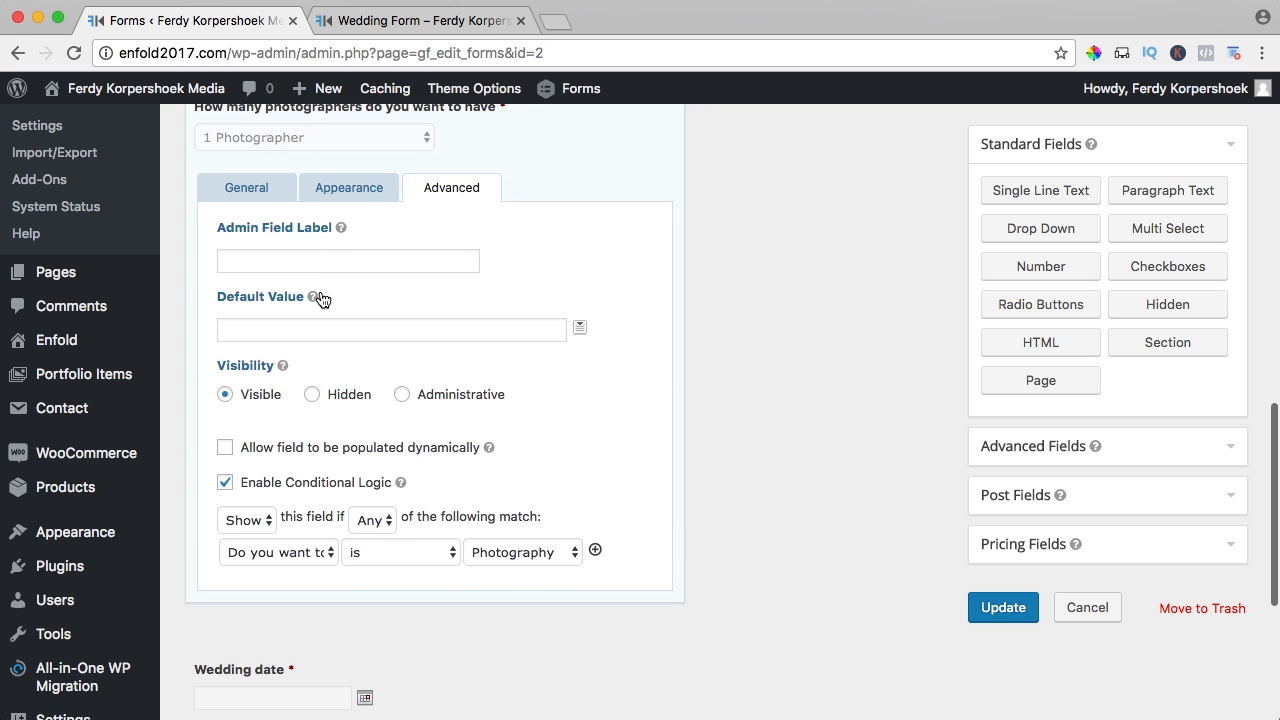
pyautogui.scroll(-1, 414, 480)
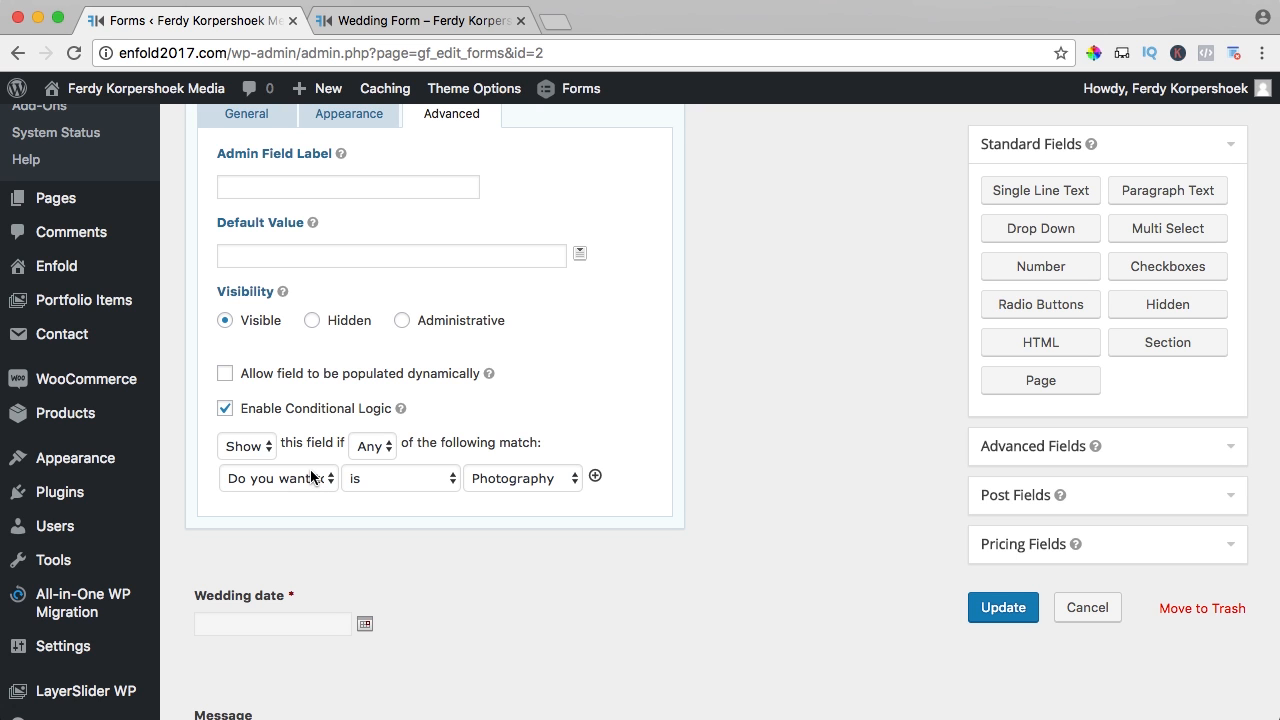
pyautogui.scroll(2, 487, 471)
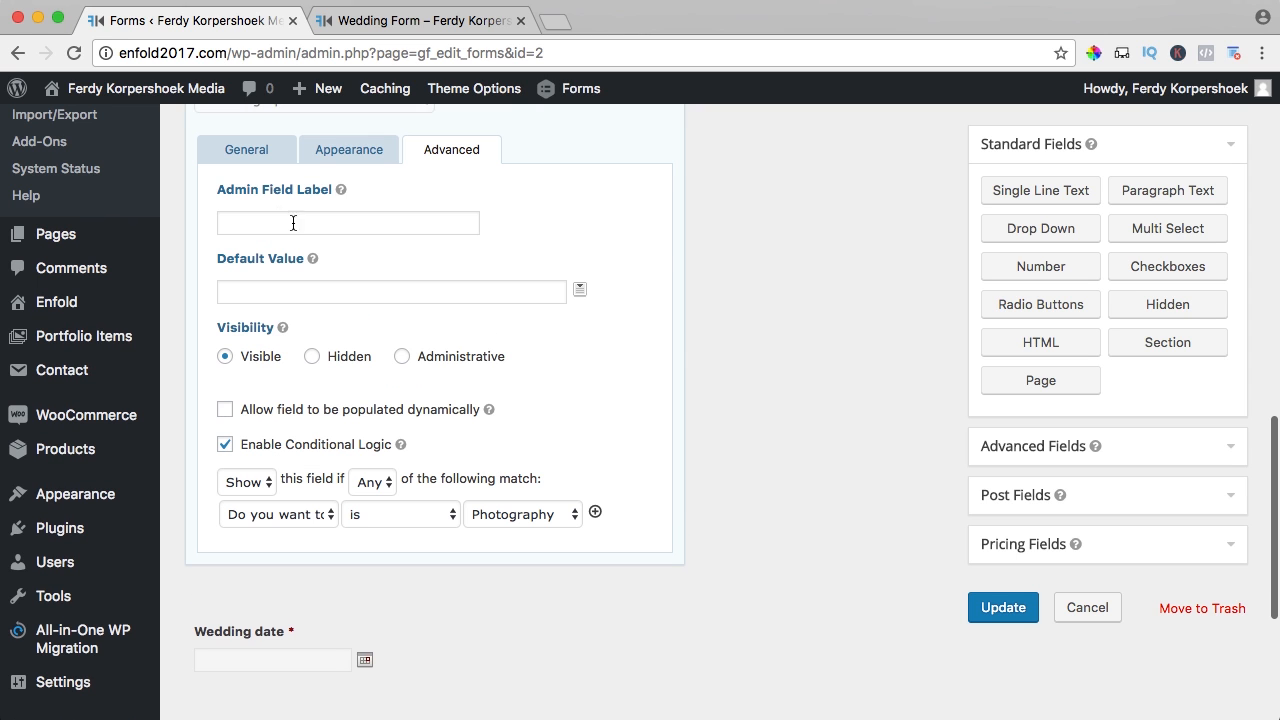
pyautogui.scroll(-3, 495, 375)
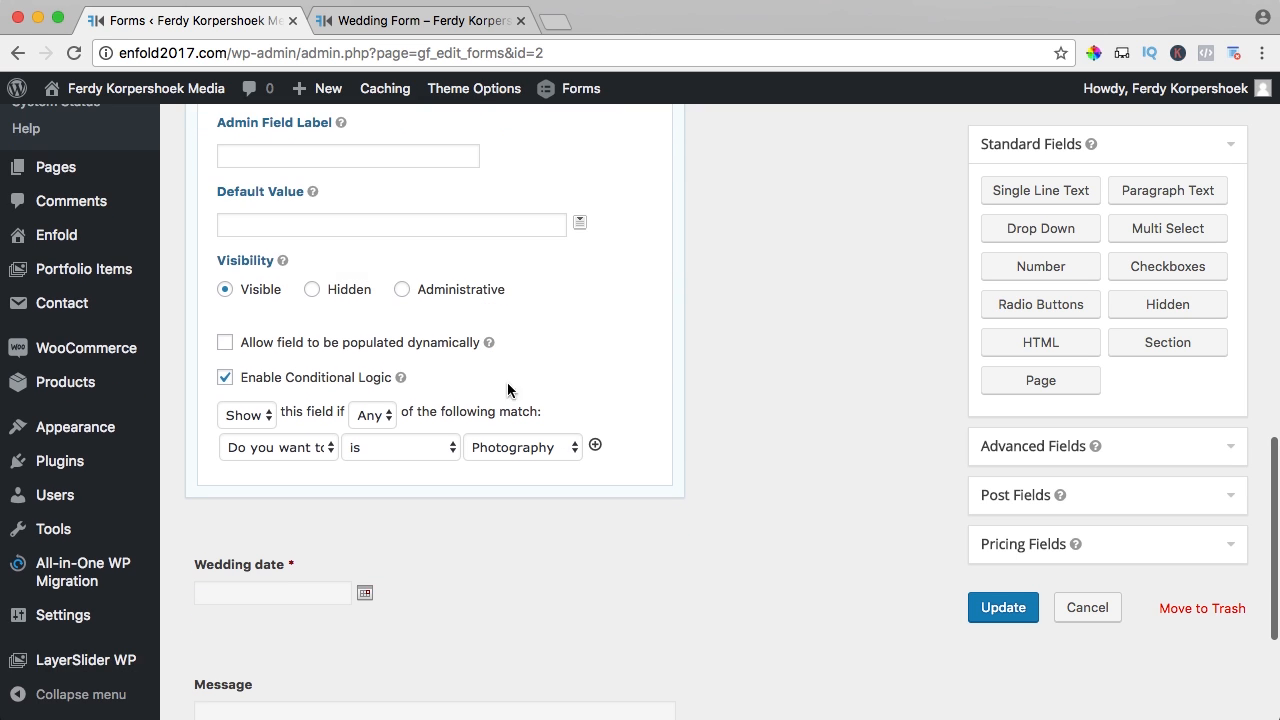
# - Add a second rule for services is Photography & Videorgraphy and save the form
pyautogui.click(594, 445)
pyautogui.click(280, 481)
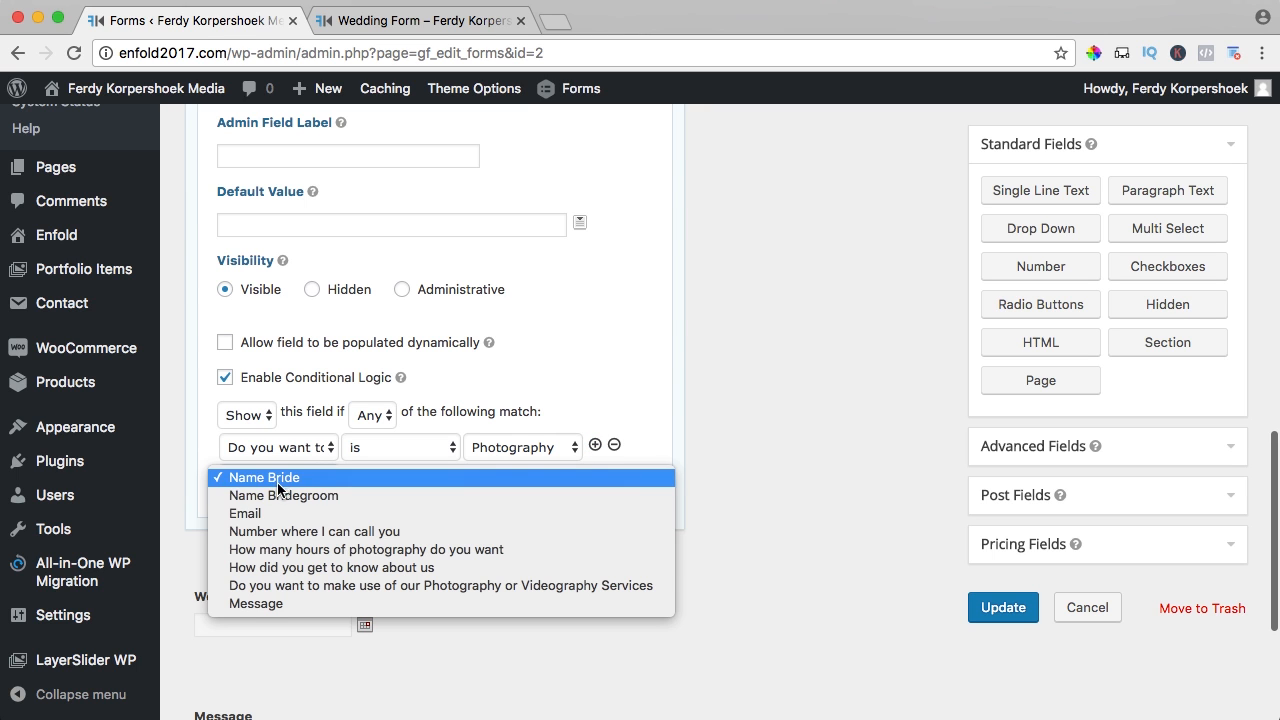
pyautogui.click(328, 585)
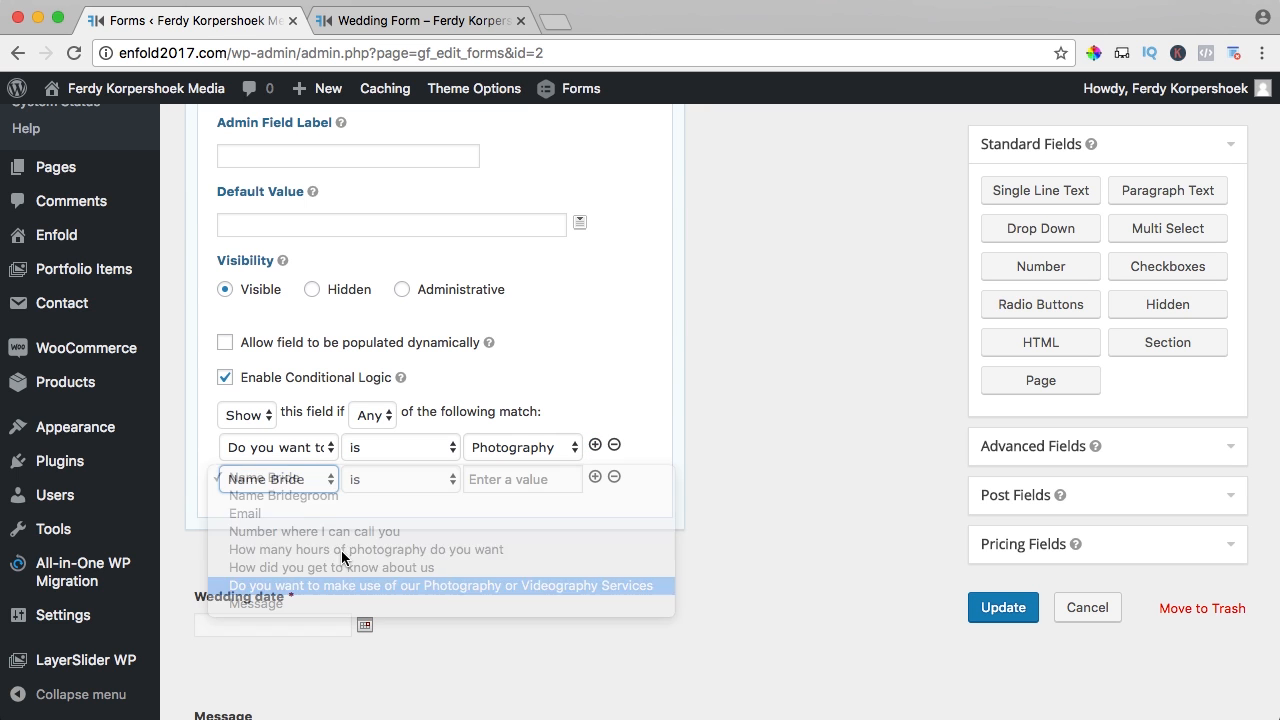
pyautogui.click(490, 479)
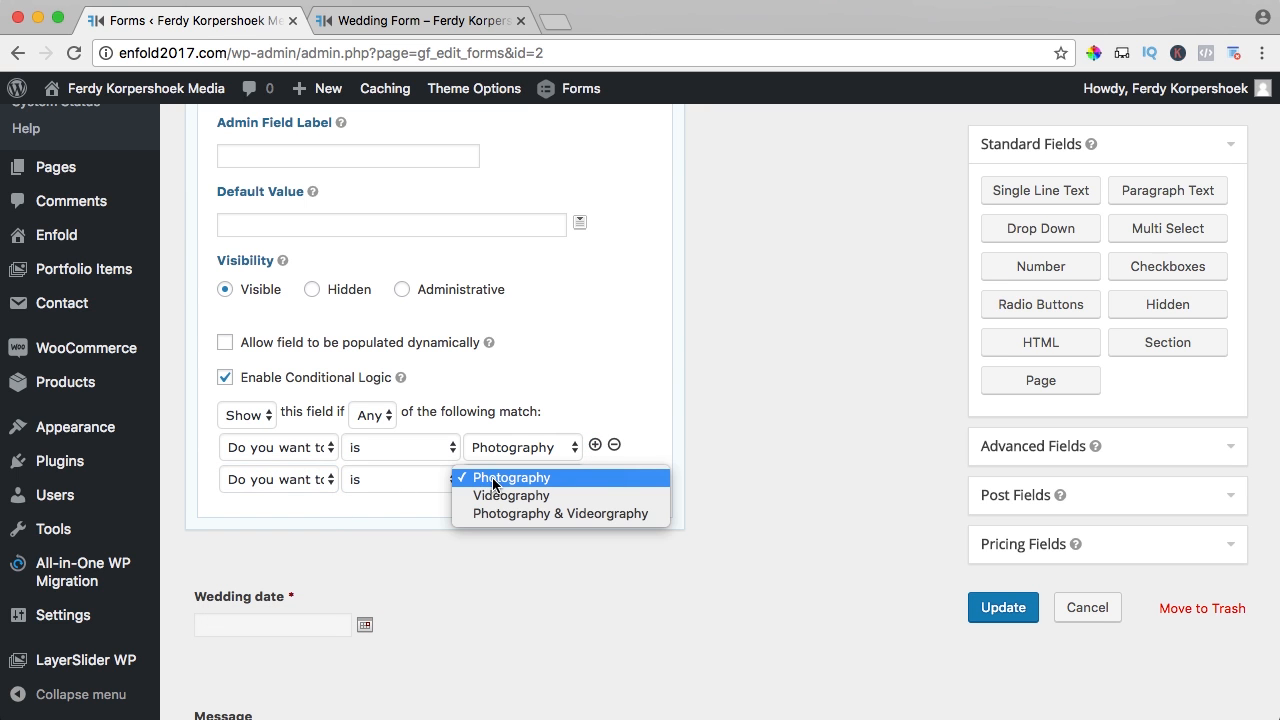
pyautogui.click(513, 512)
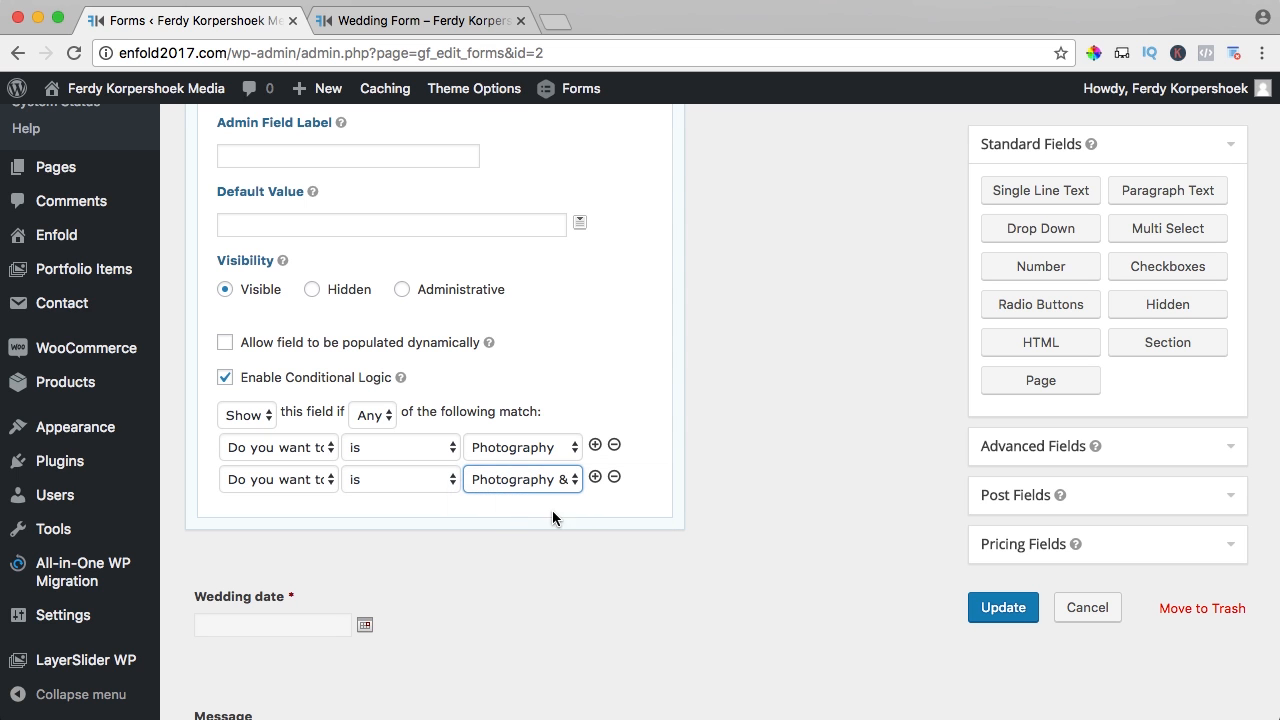
pyautogui.scroll(4, 726, 494)
pyautogui.scroll(-1, 726, 494)
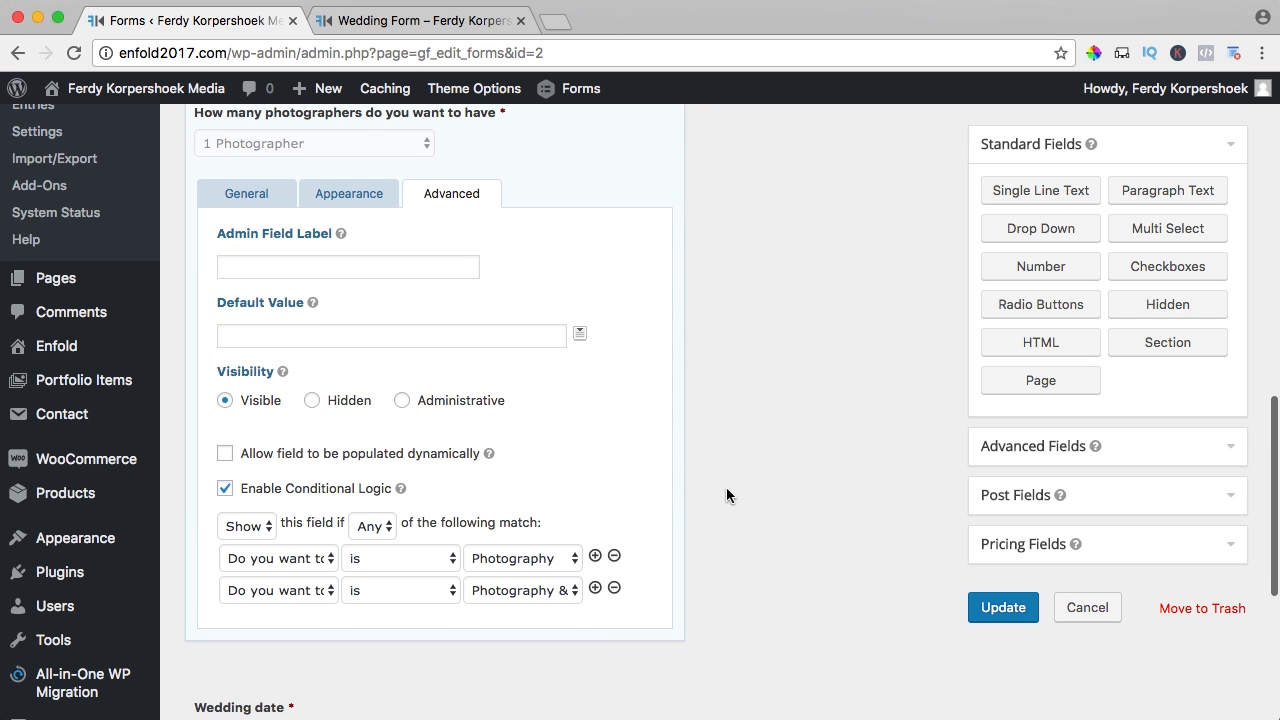
pyautogui.click(1001, 607)
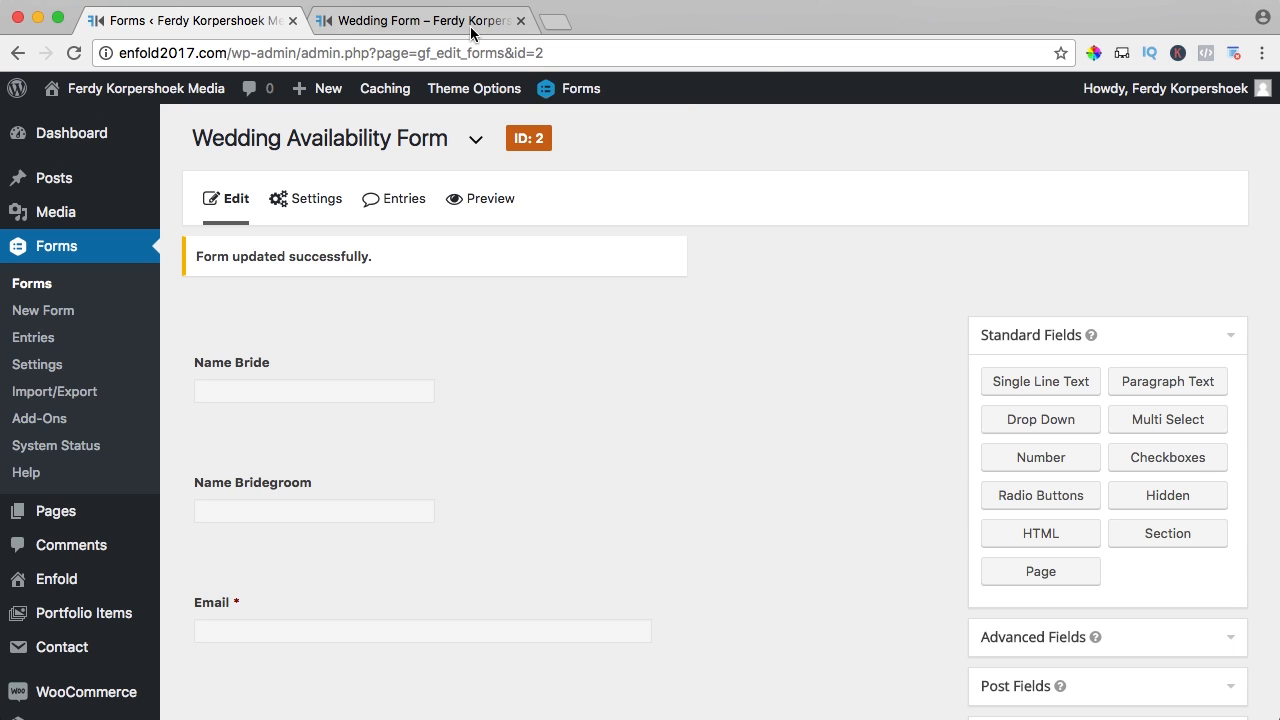
# - Reload the live form and test the services dropdown with Photography, then Photography & Videorgraphy
pyautogui.click(420, 20)
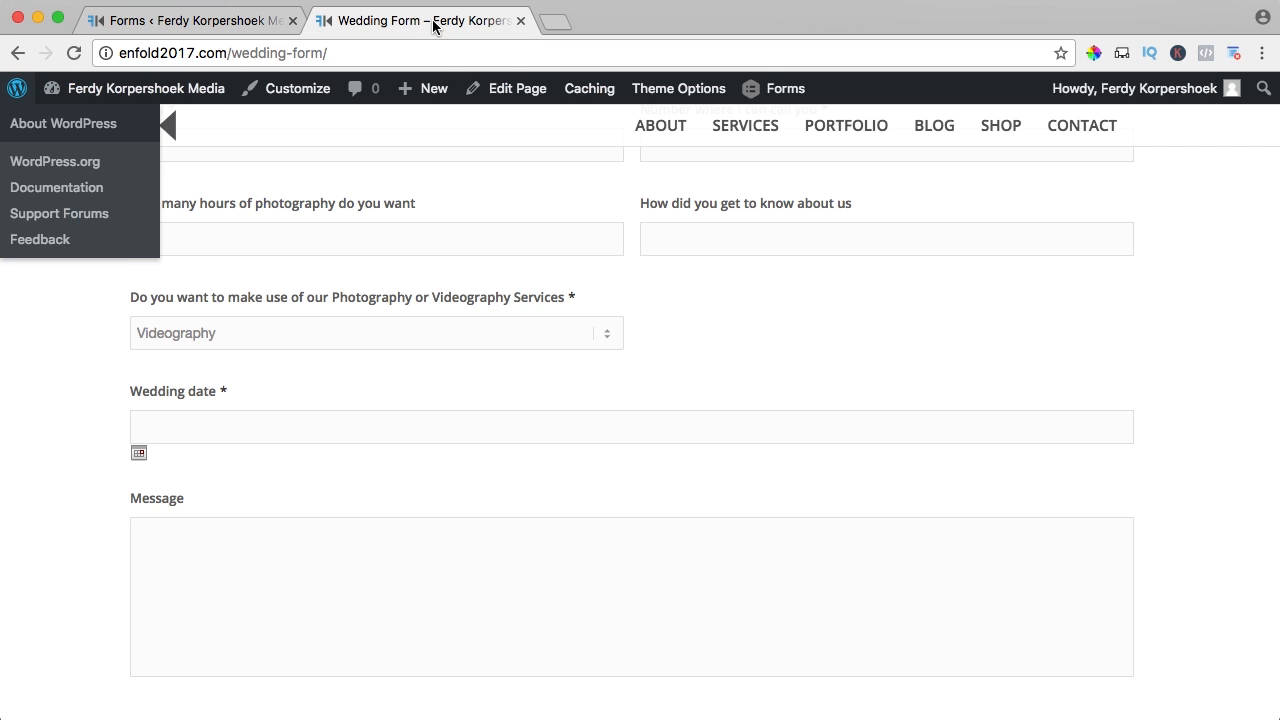
pyautogui.press('super+r')
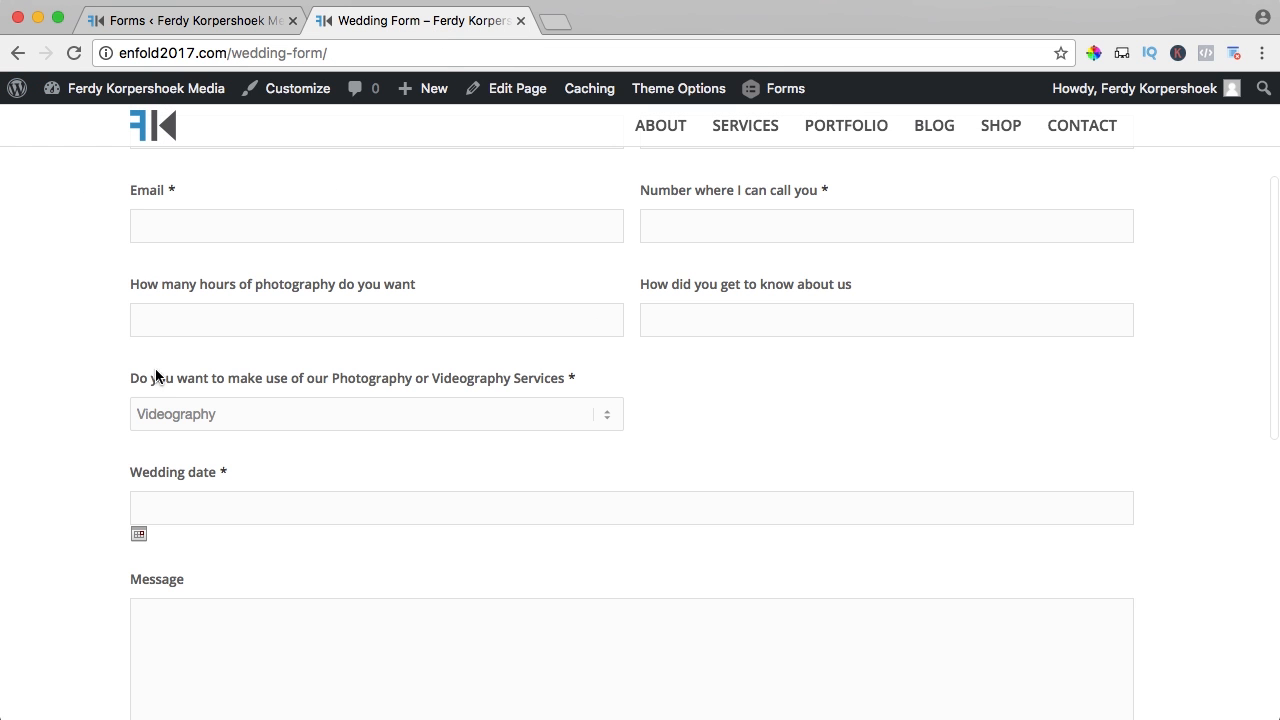
pyautogui.scroll(-1, 334, 372)
pyautogui.scroll(-1, 334, 376)
pyautogui.click(180, 348)
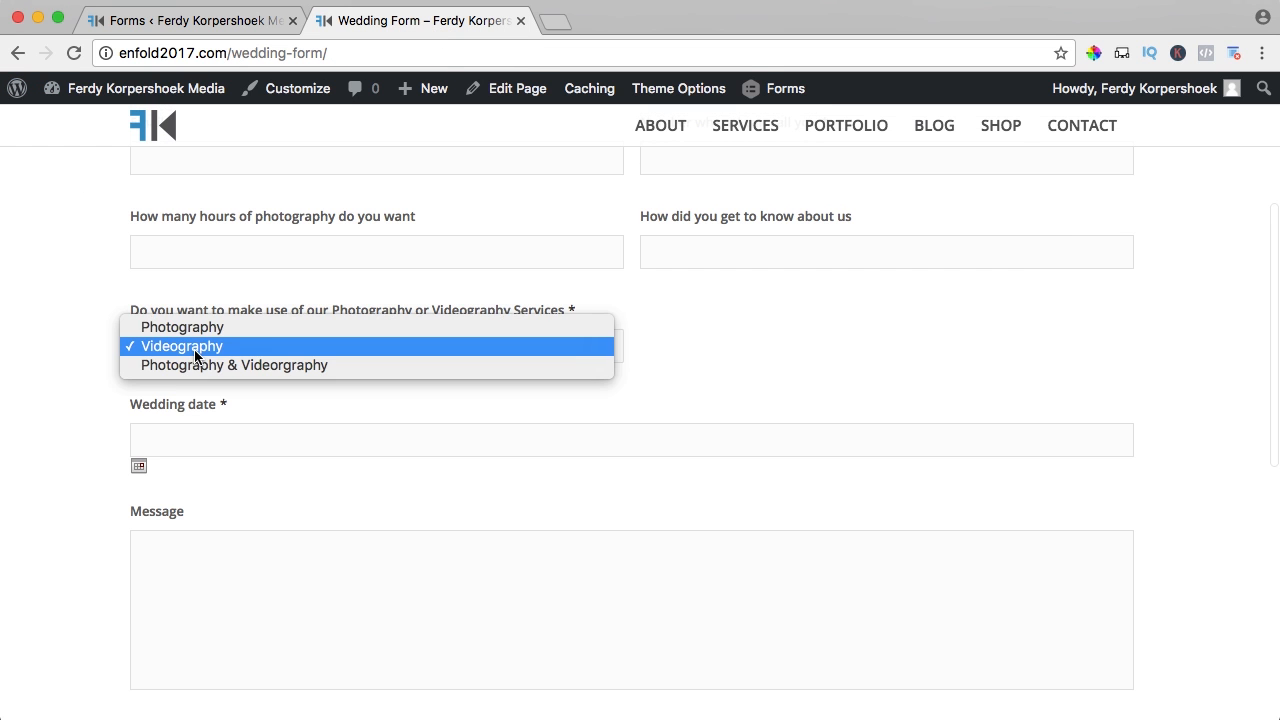
pyautogui.click(174, 347)
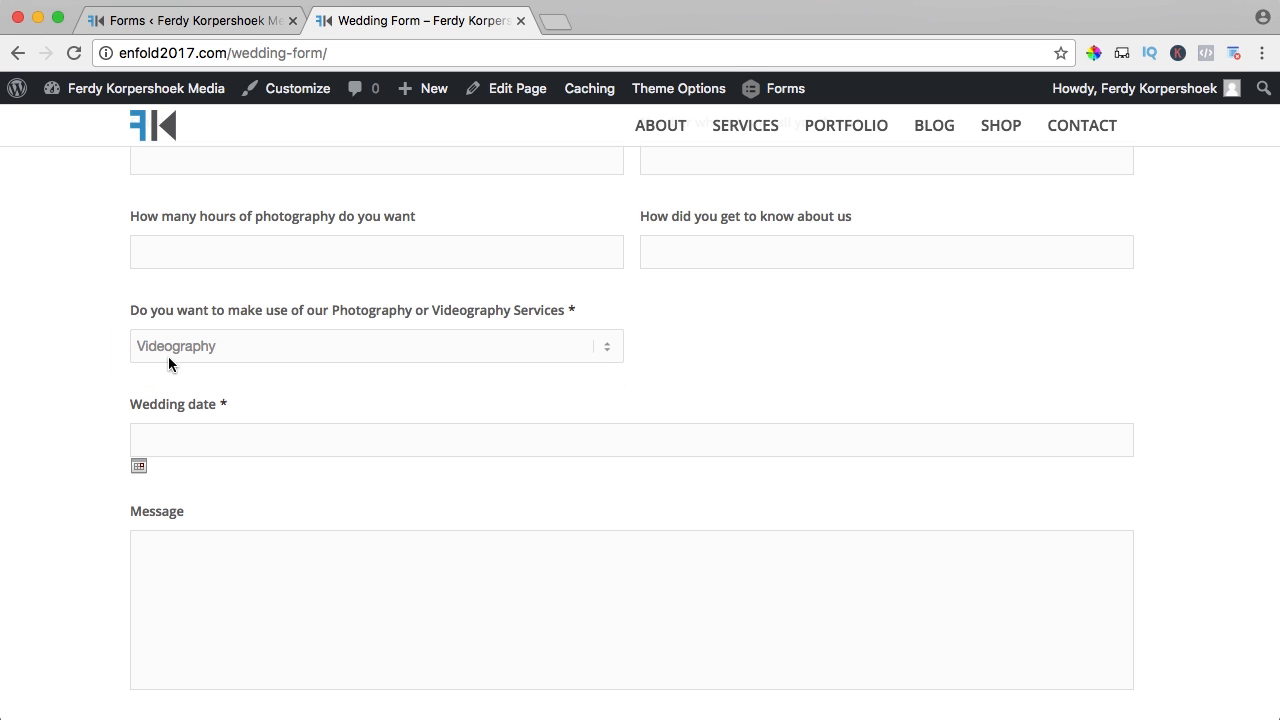
pyautogui.click(198, 354)
pyautogui.click(190, 332)
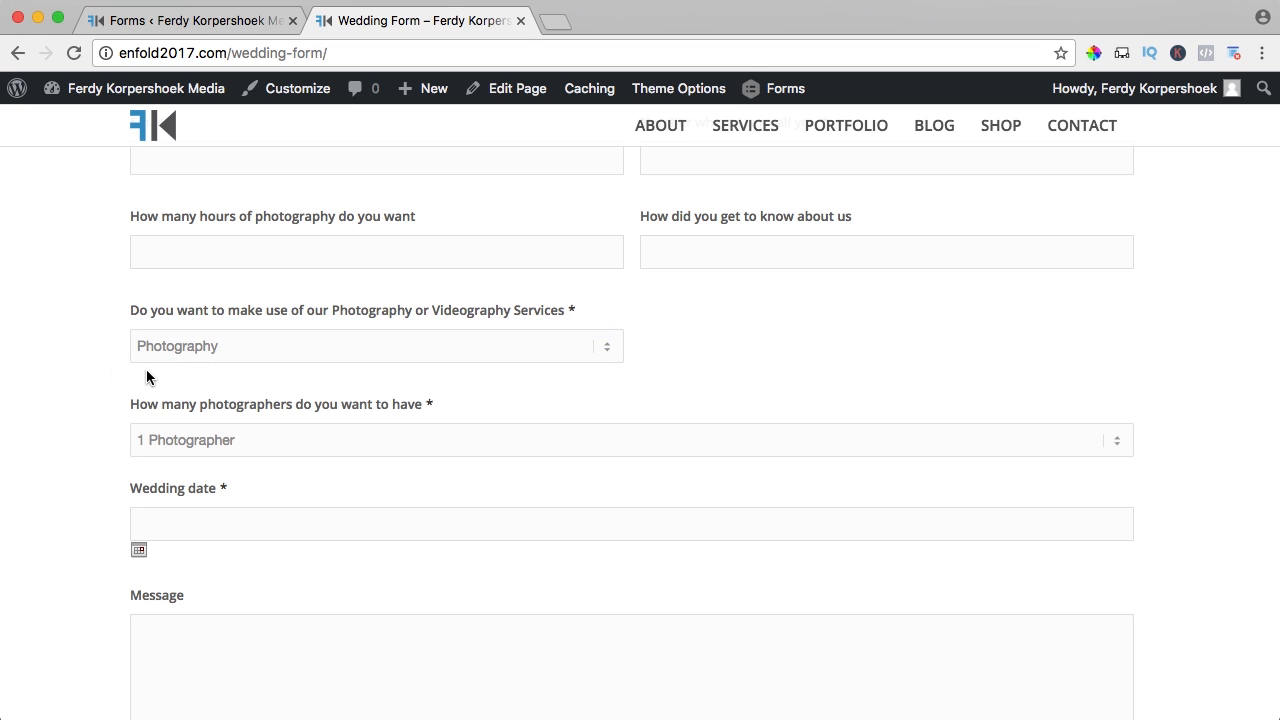
pyautogui.click(176, 350)
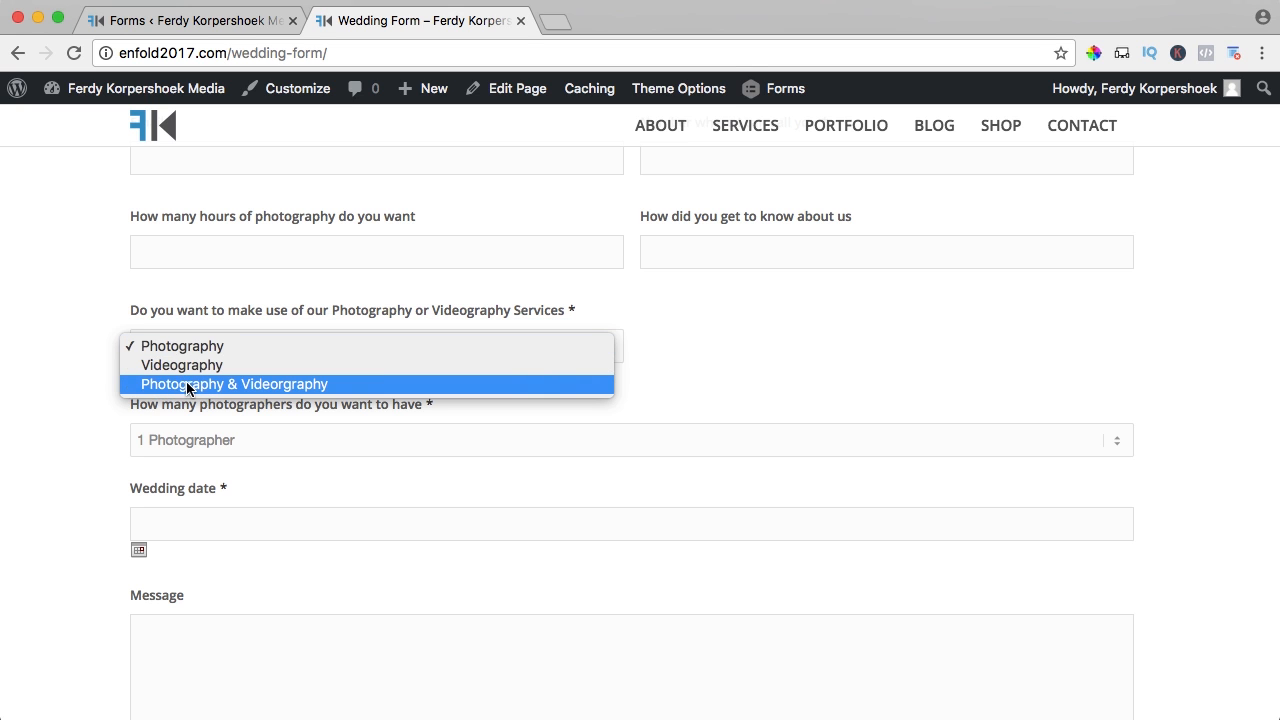
pyautogui.click(226, 384)
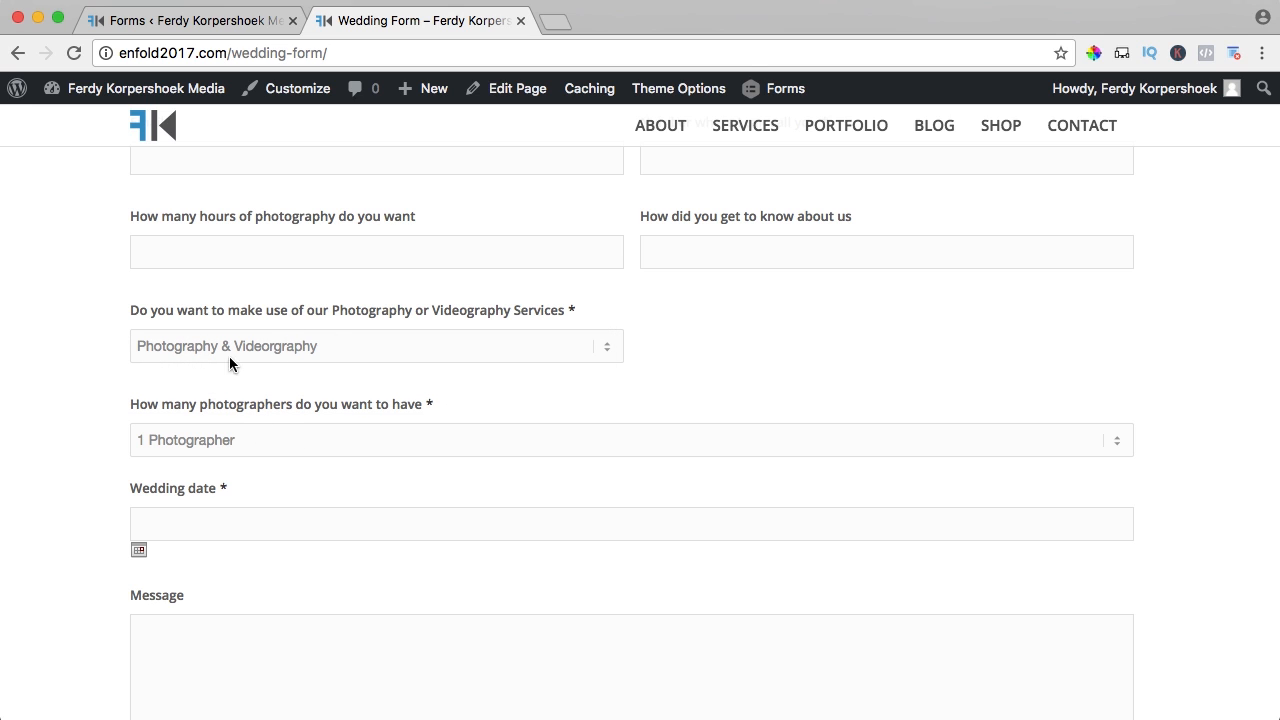
# - Back in the form editor, duplicate the 'How many photographers' question
pyautogui.click(195, 33)
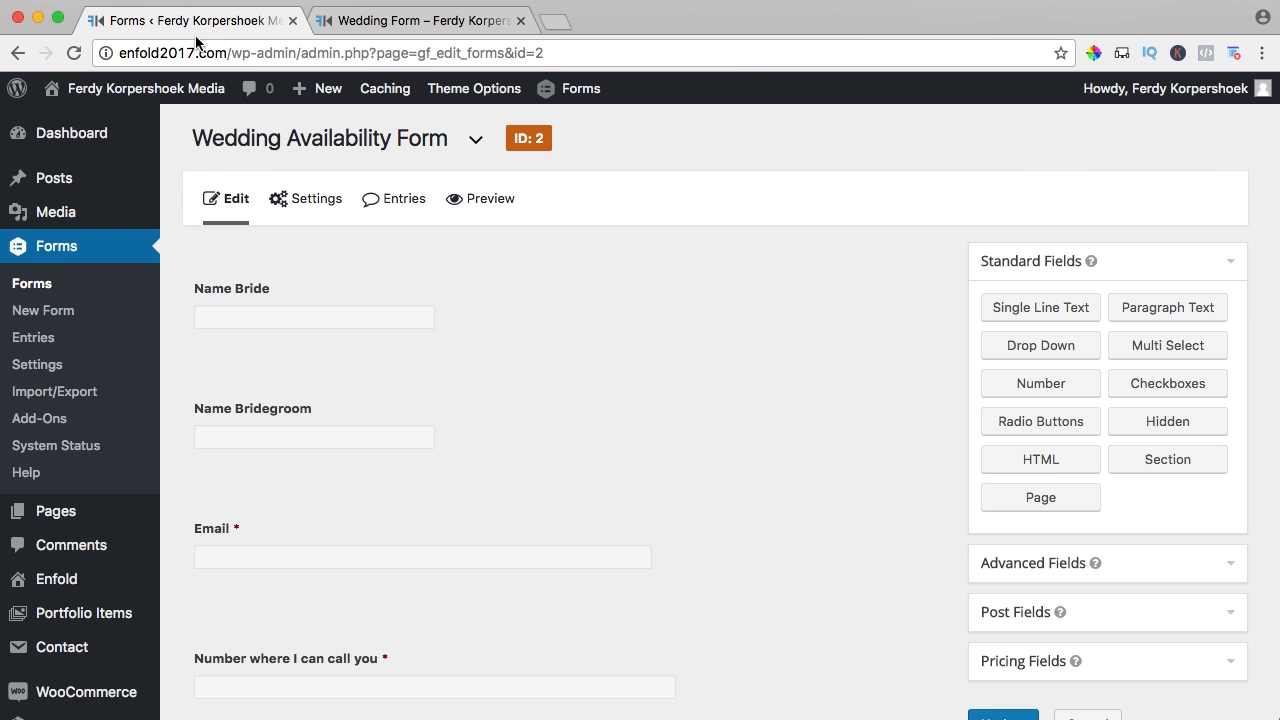
pyautogui.scroll(-5, 348, 387)
pyautogui.scroll(-3, 349, 389)
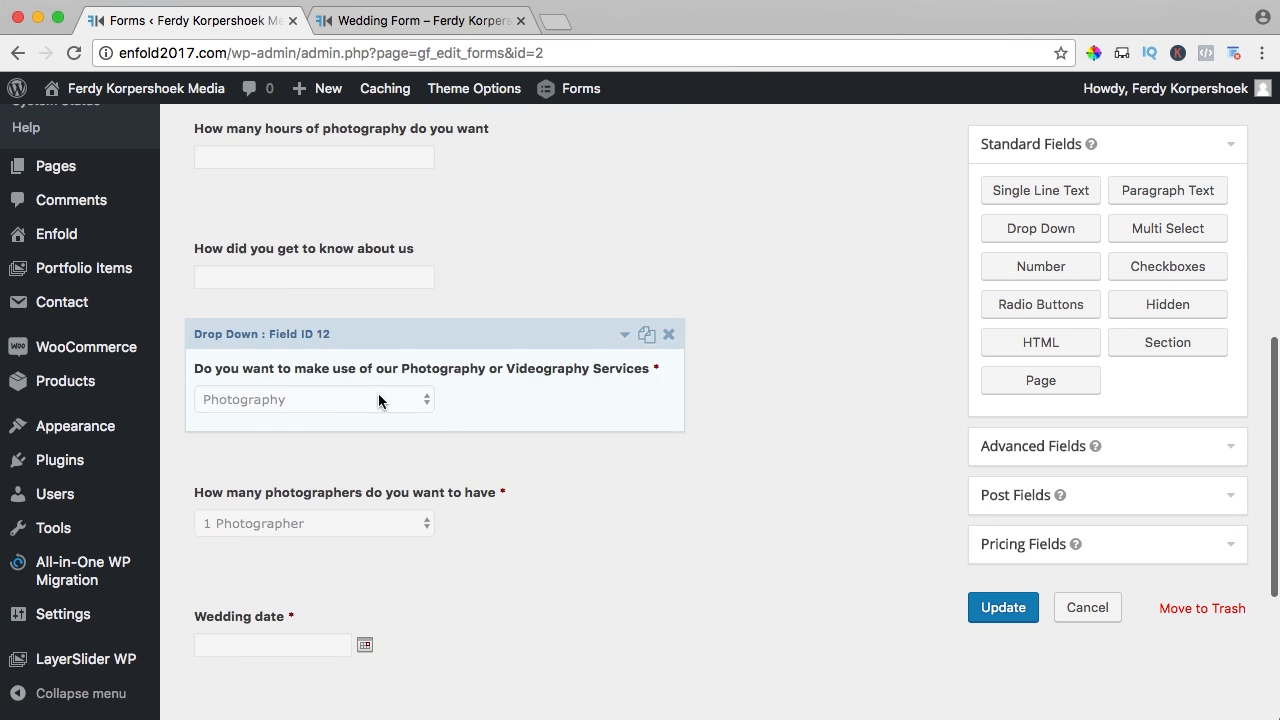
pyautogui.scroll(-2, 463, 397)
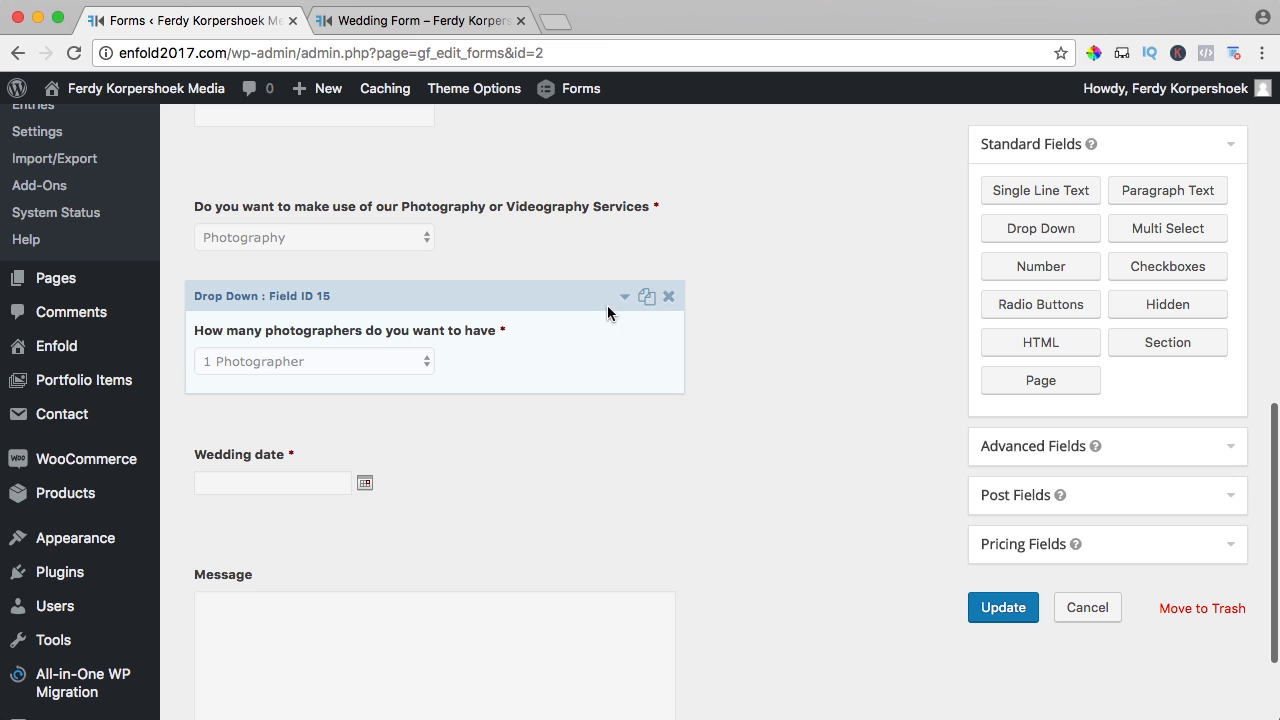
pyautogui.scroll(-1, 654, 295)
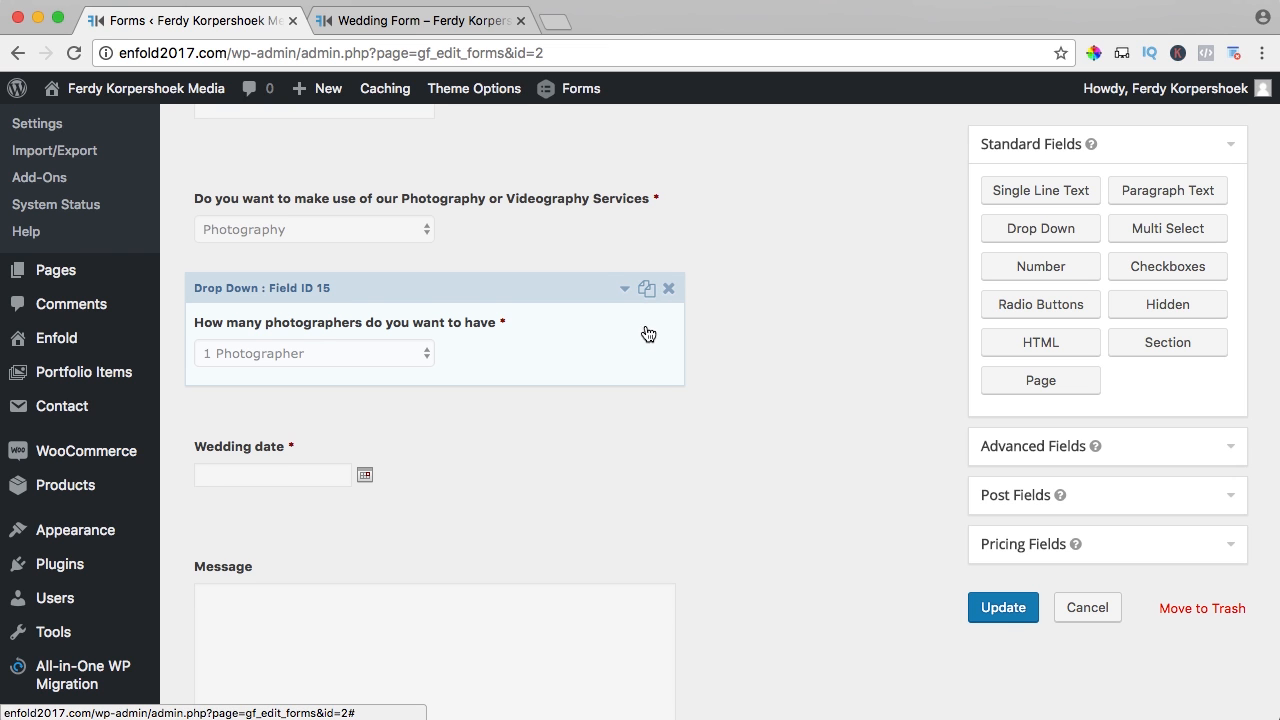
pyautogui.click(647, 290)
# - Change the copied question's label to ask about videographers
pyautogui.click(493, 455)
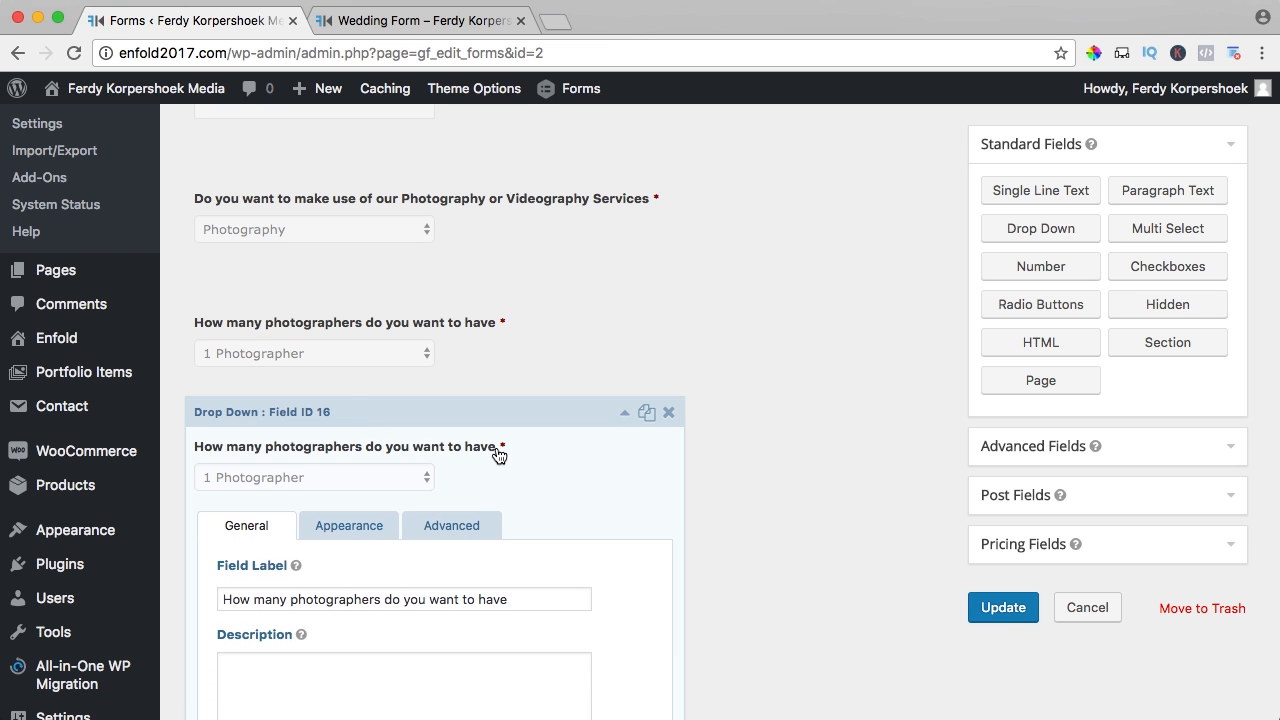
pyautogui.scroll(-1, 331, 503)
pyautogui.moveTo(285, 534); pyautogui.dragTo(381, 534)
pyautogui.write('videographers')
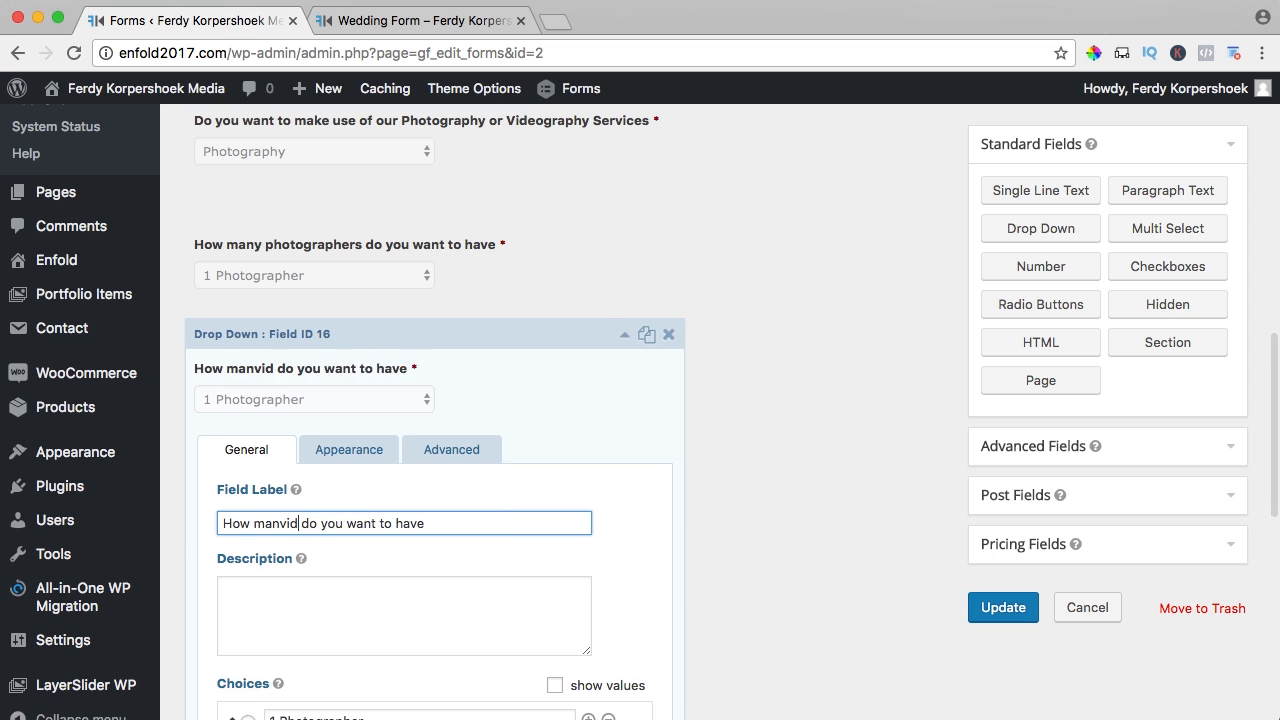
pyautogui.click(279, 523)
pyautogui.write('y')
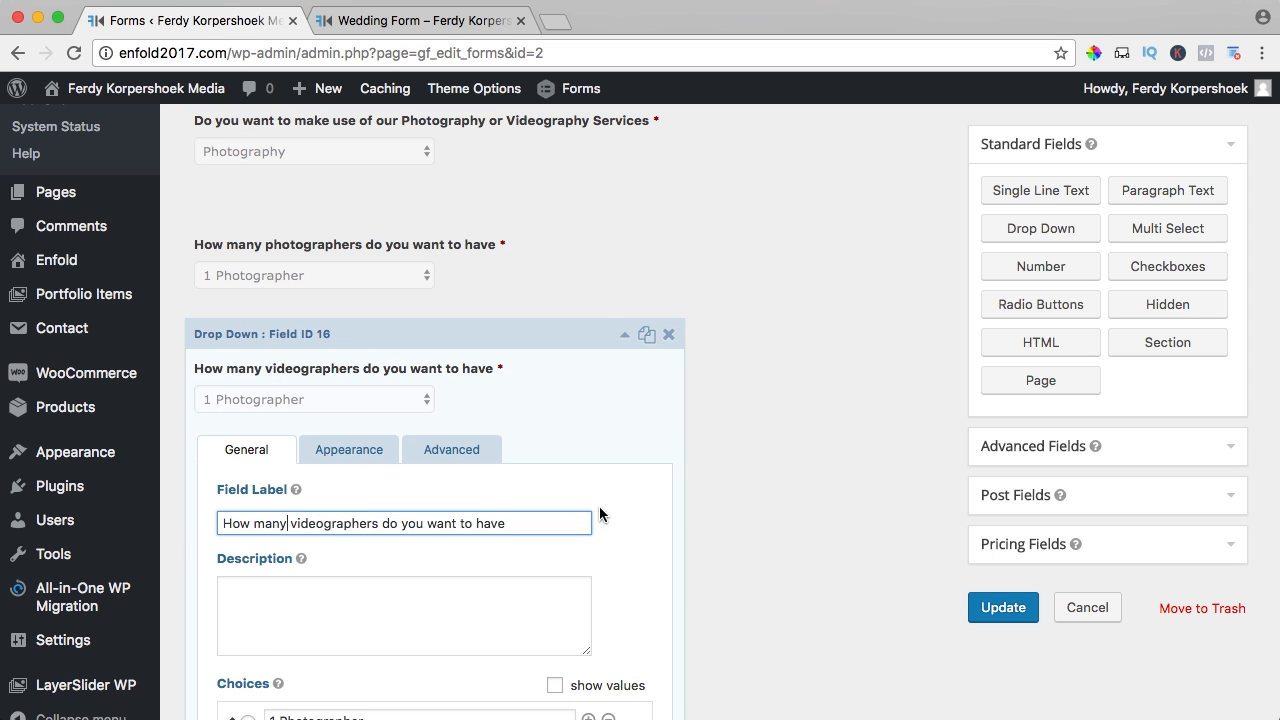
pyautogui.scroll(-3, 581, 507)
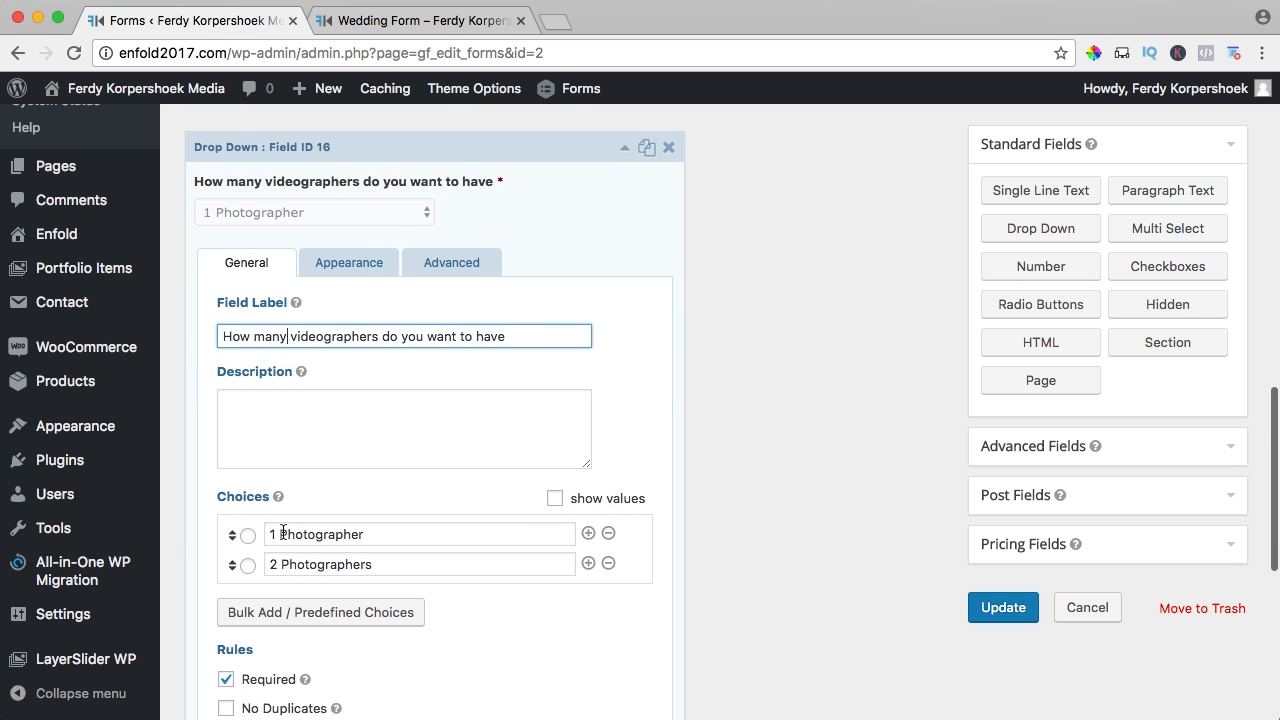
# - Rename the answer choices to 1 Videographer and 2 Videographers
pyautogui.moveTo(280, 534); pyautogui.dragTo(400, 534)
pyautogui.press('BackSpace')
pyautogui.write('ographer')
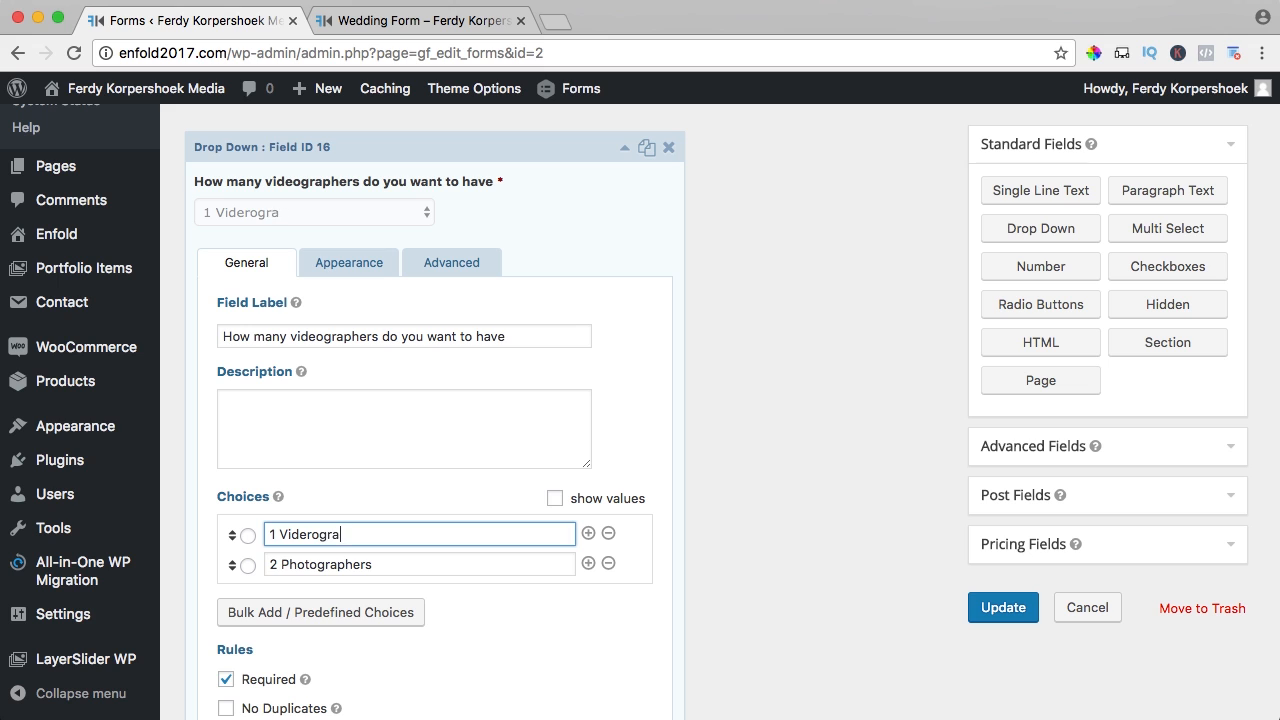
pyautogui.press('Tab')
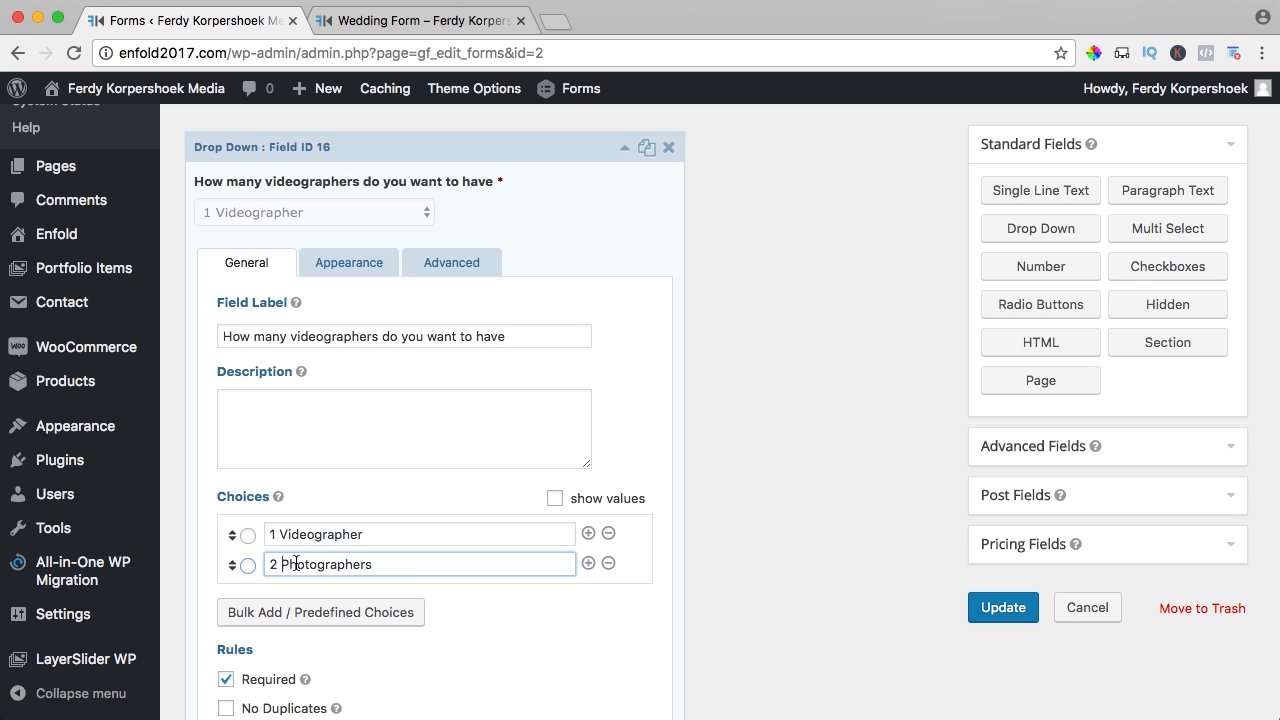
pyautogui.doubleClick(292, 563)
pyautogui.write('Vio')
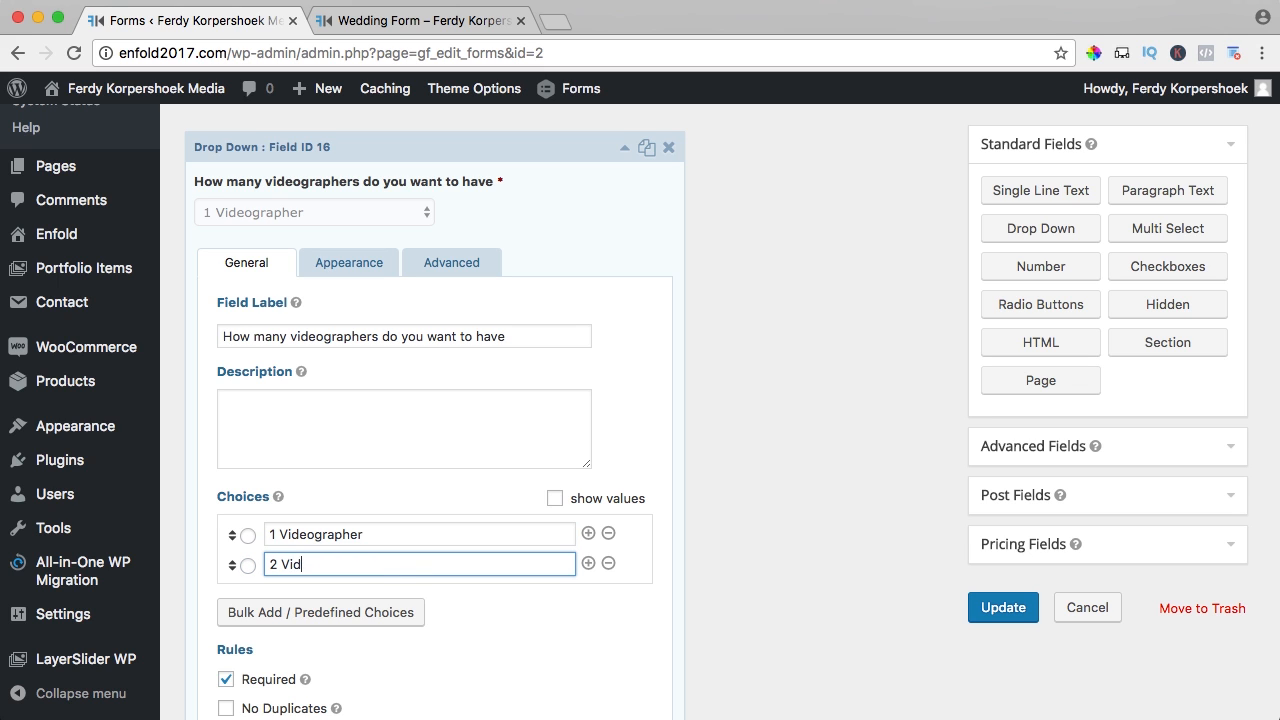
pyautogui.write('eographers')
pyautogui.scroll(-5, 695, 417)
pyautogui.scroll(5, 521, 375)
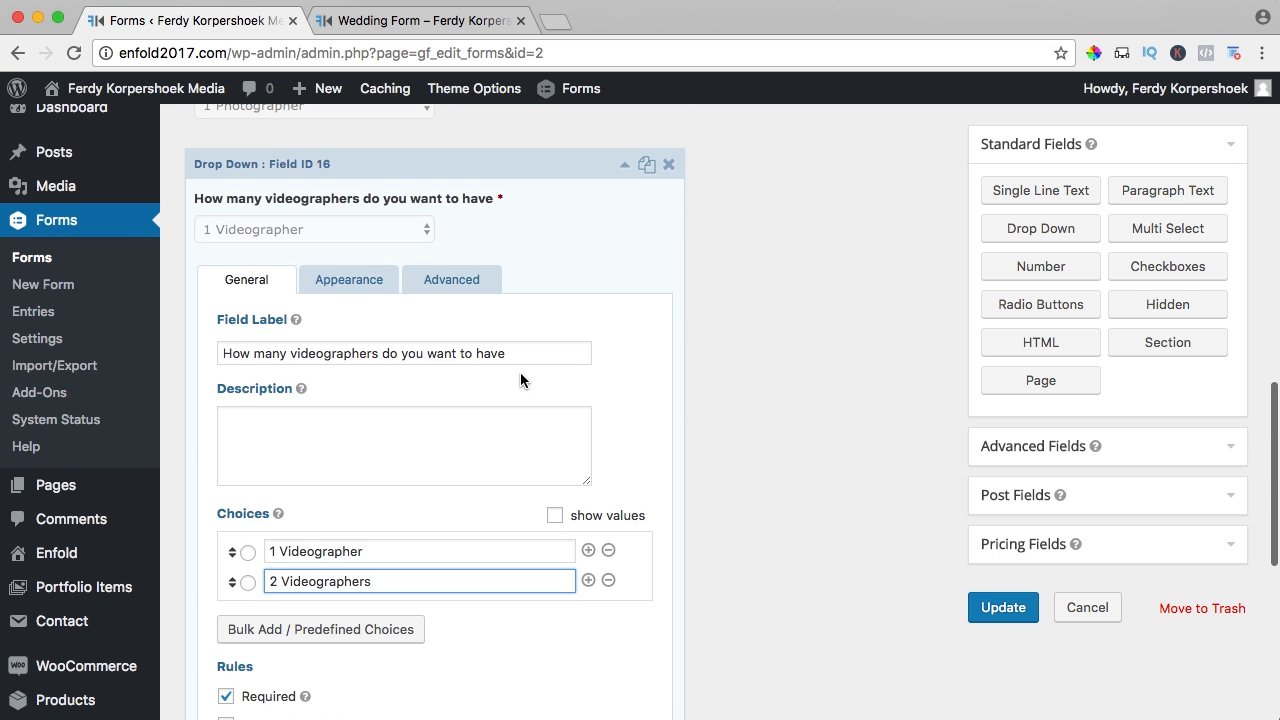
# - Set the first conditional logic rule to Videography, keep Photography & Videography, and update the form
pyautogui.click(455, 279)
pyautogui.scroll(-5, 466, 342)
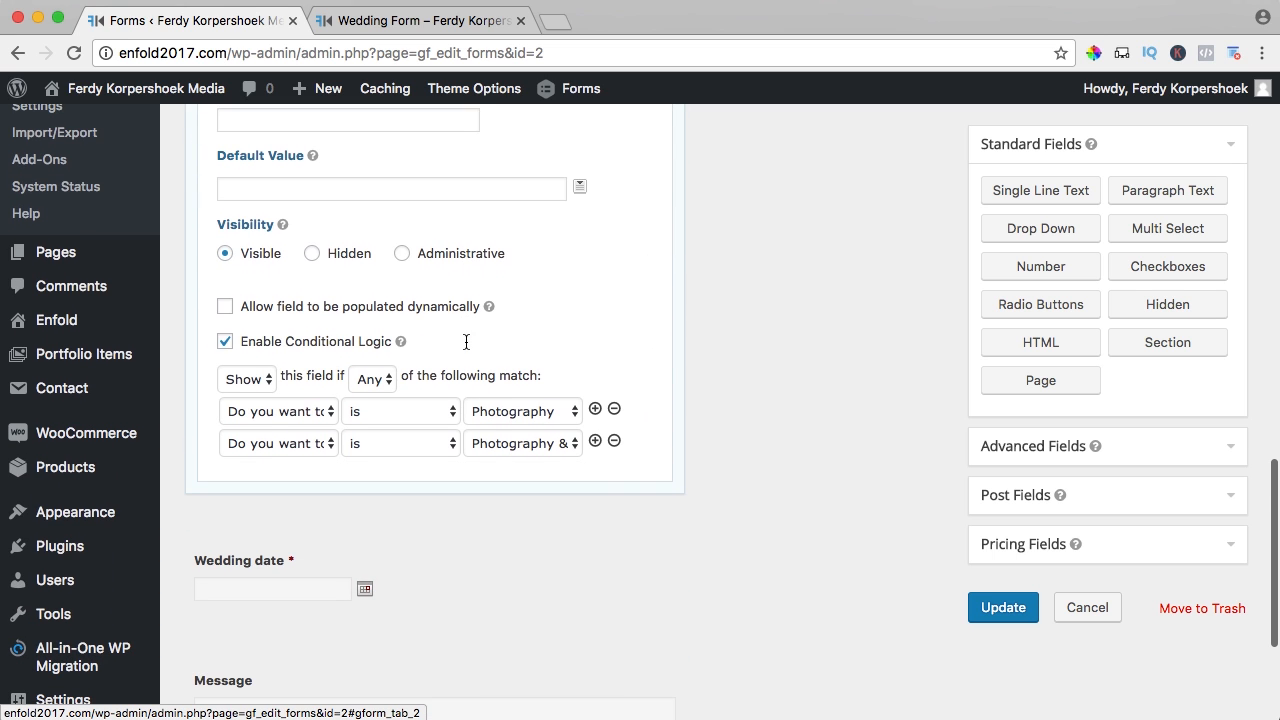
pyautogui.click(517, 411)
pyautogui.click(506, 430)
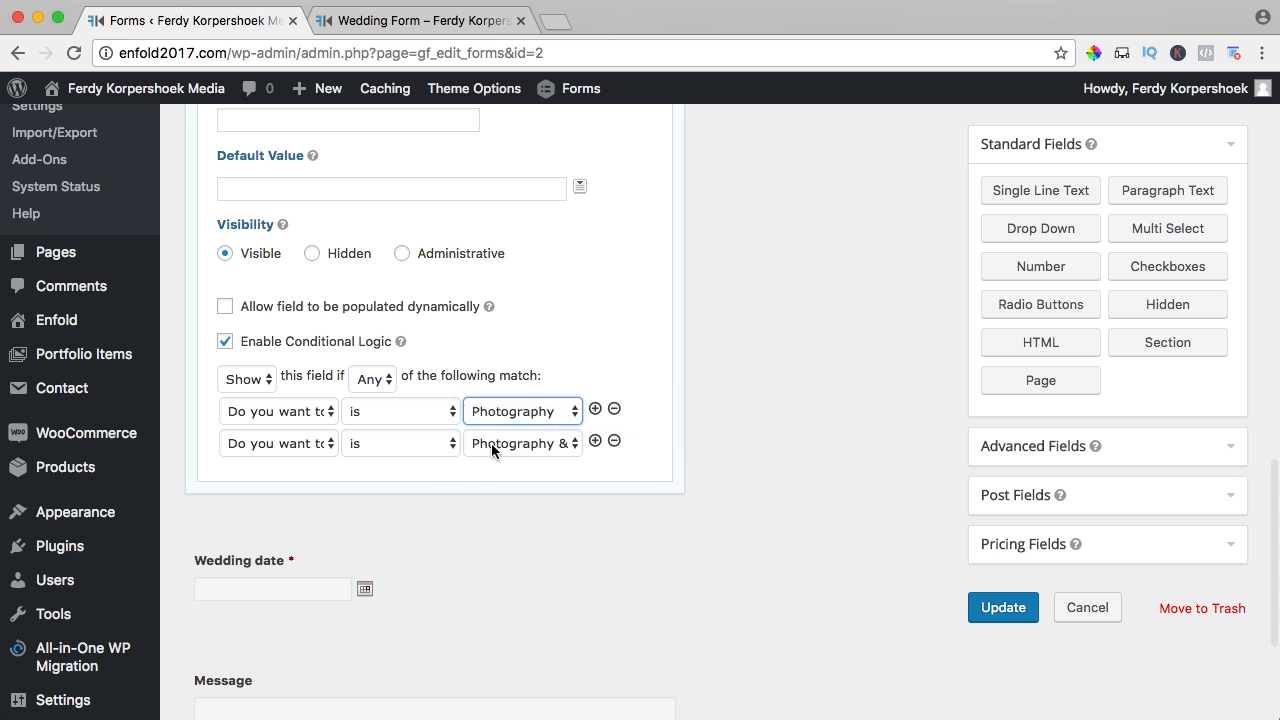
pyautogui.click(495, 444)
pyautogui.click(526, 442)
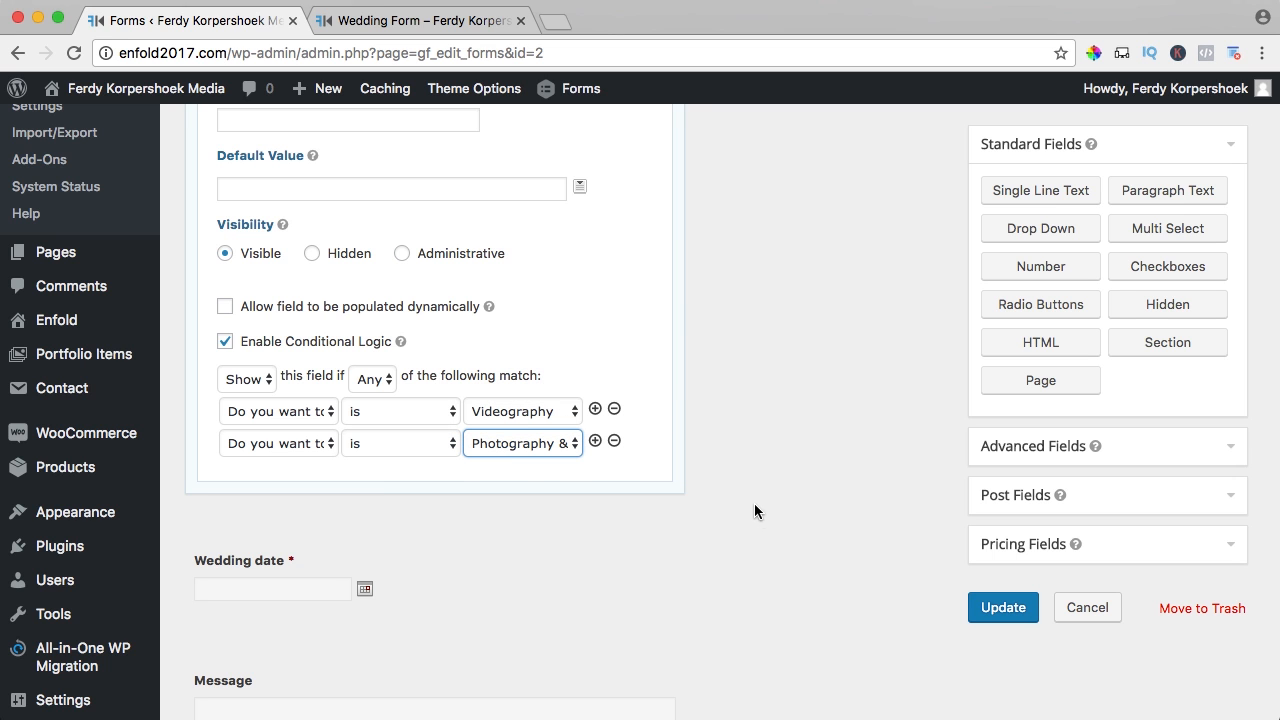
pyautogui.click(999, 612)
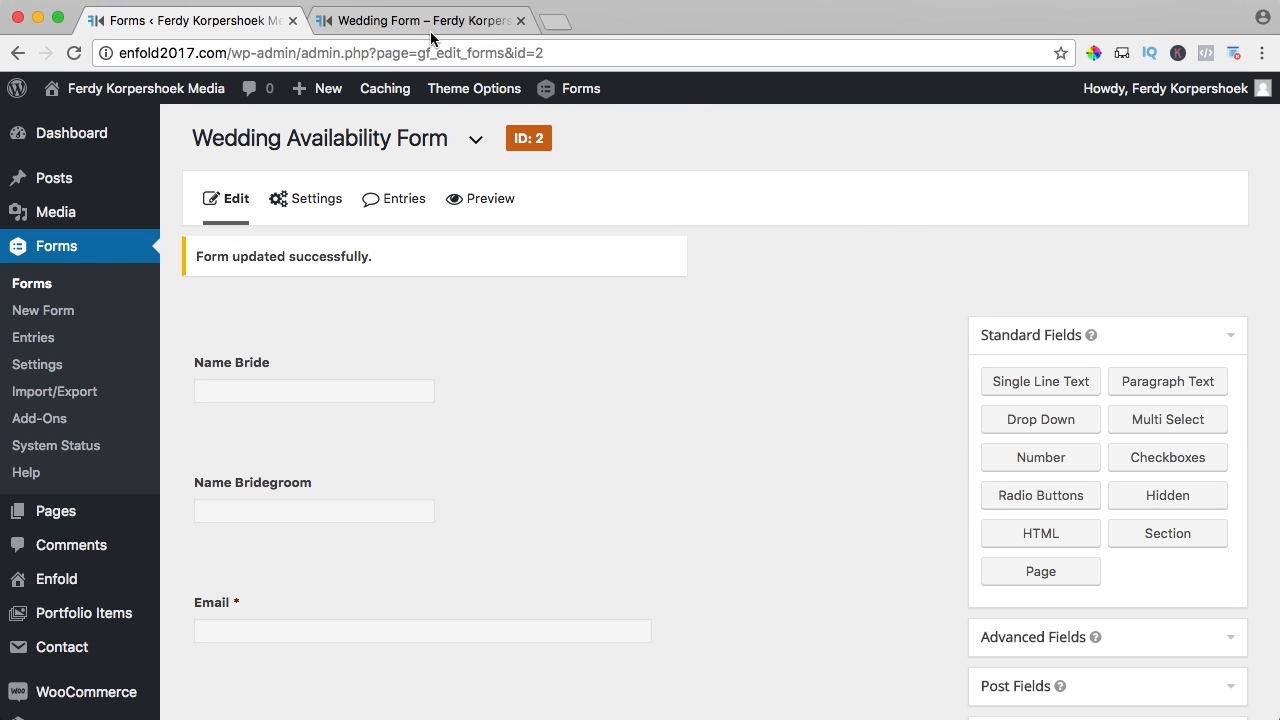
# - Reload the live Wedding Form page
pyautogui.click(428, 26)
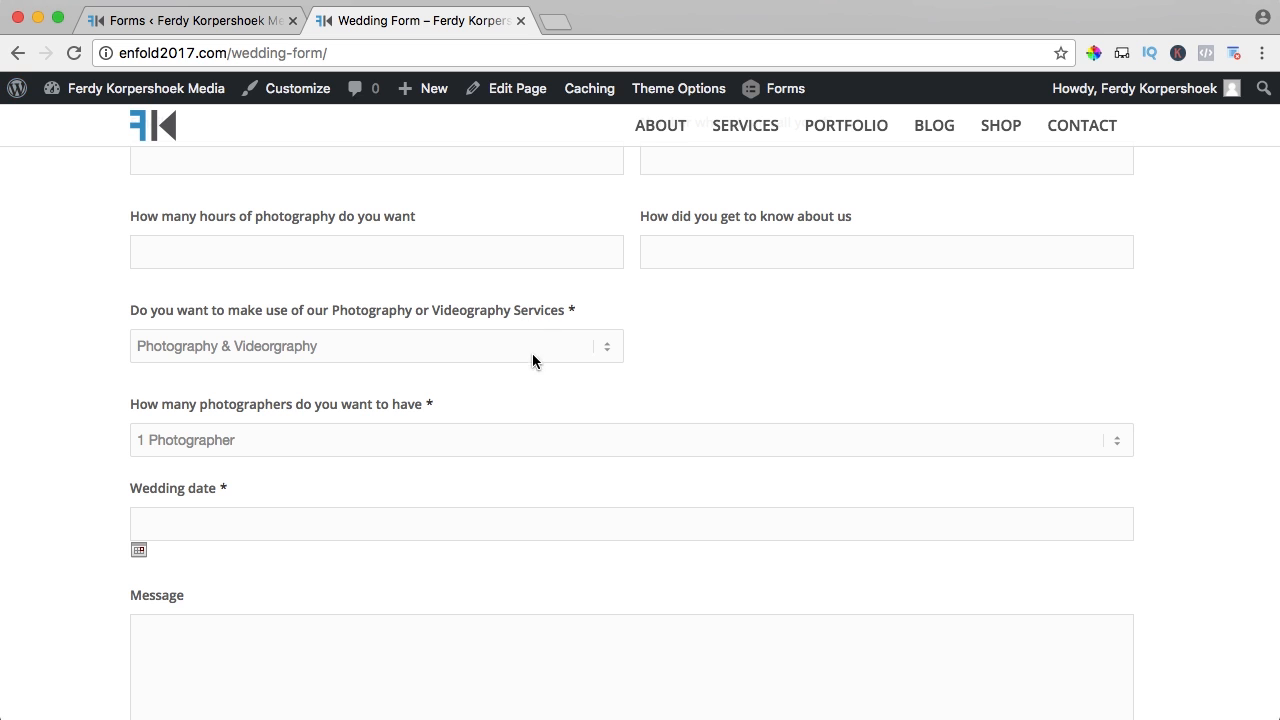
pyautogui.click(340, 60)
pyautogui.press('Return')
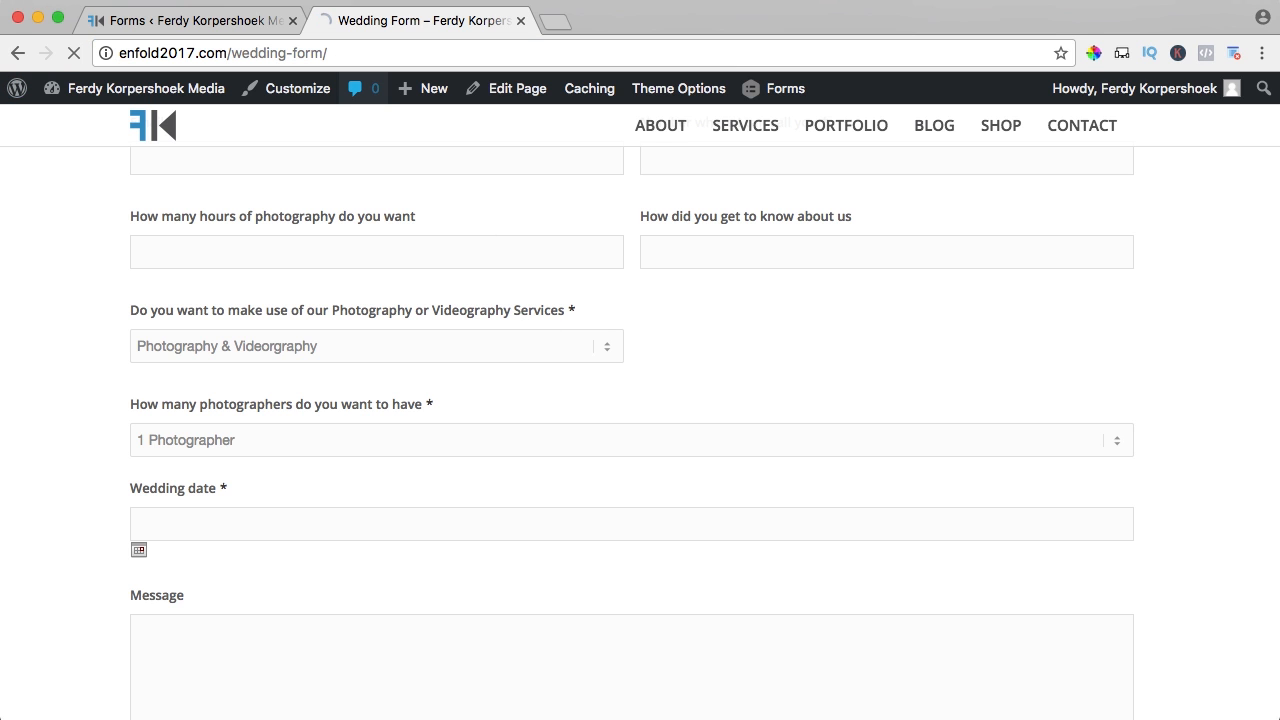
pyautogui.scroll(-3, 110, 262)
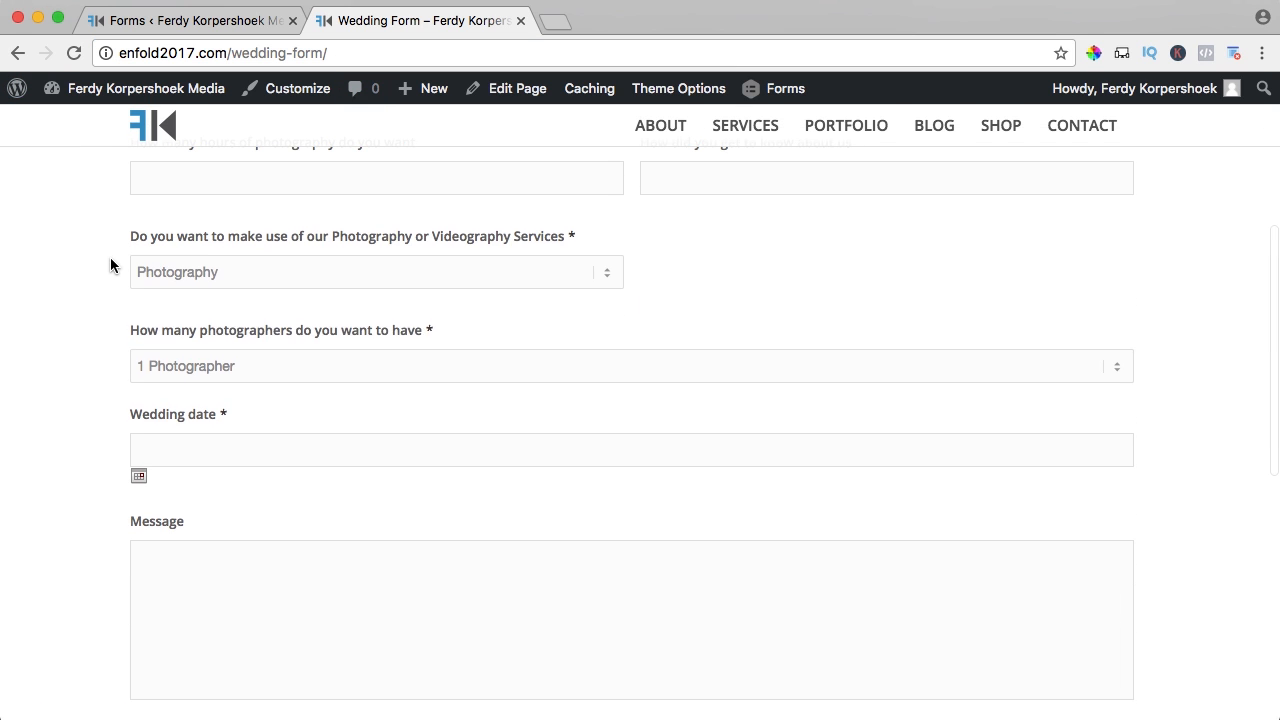
pyautogui.click(194, 272)
pyautogui.click(194, 275)
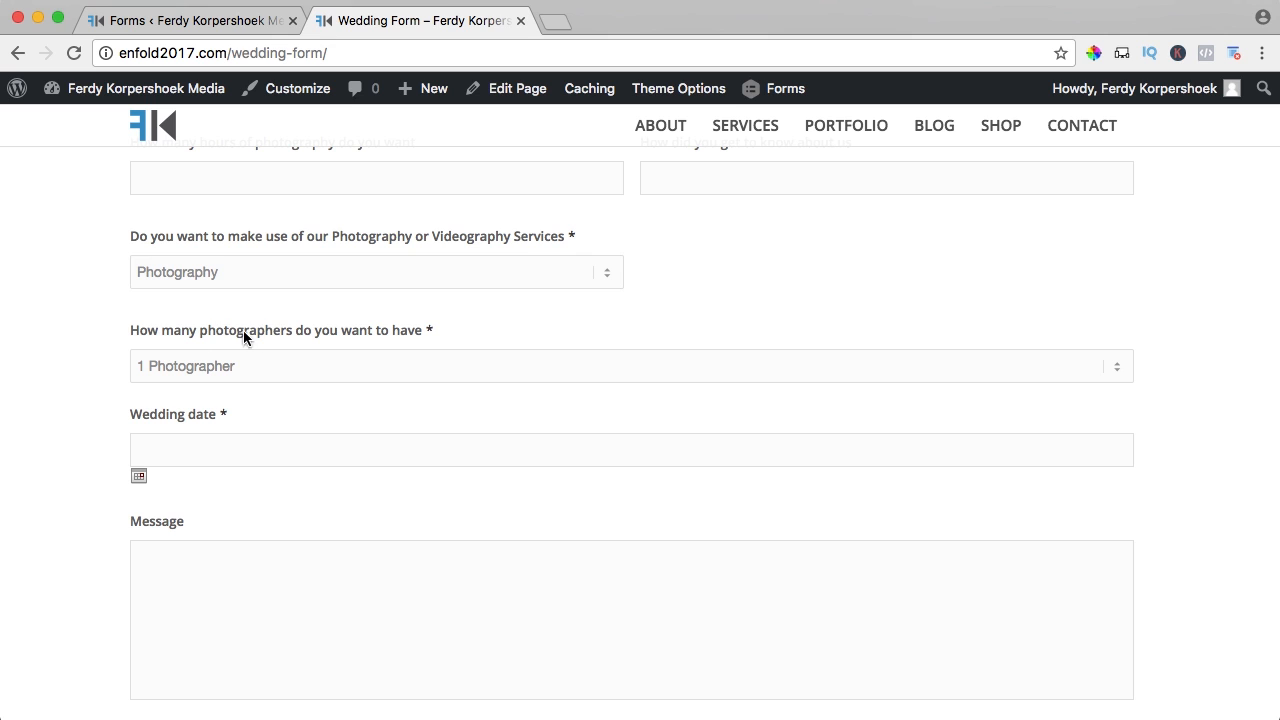
# - Choose Videography as the service and check the videographers question appears
pyautogui.click(237, 284)
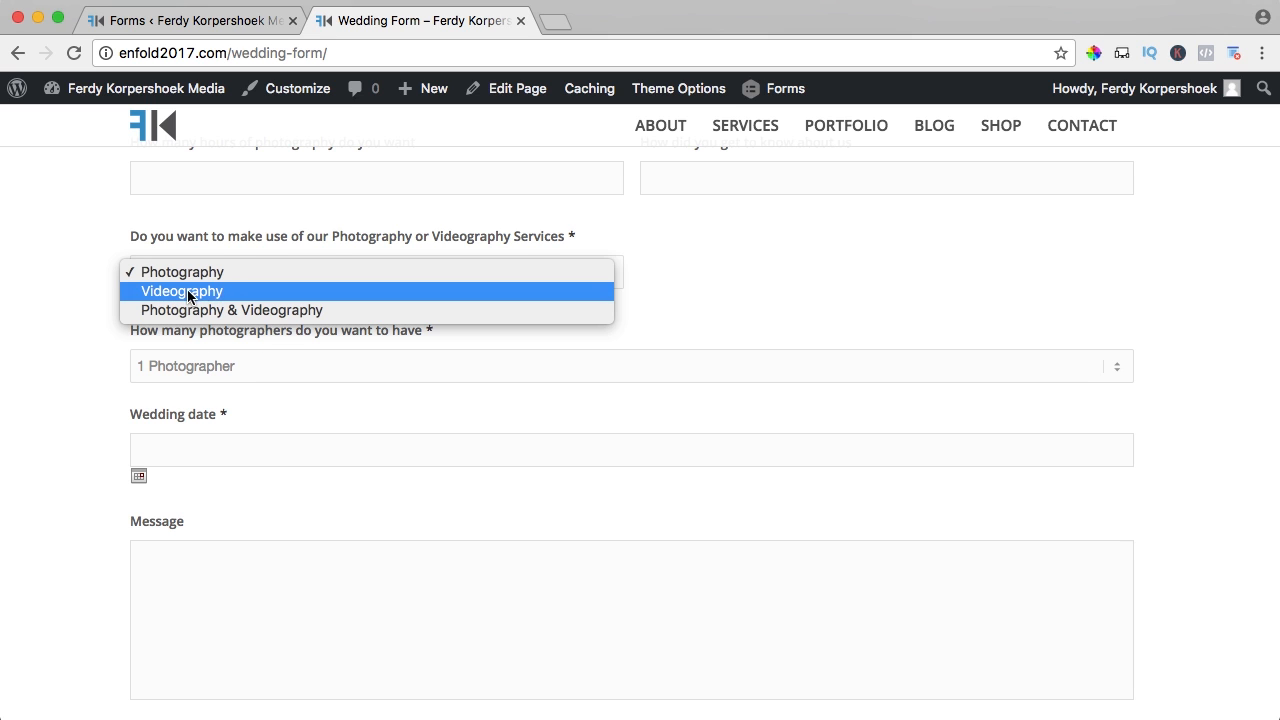
pyautogui.click(189, 291)
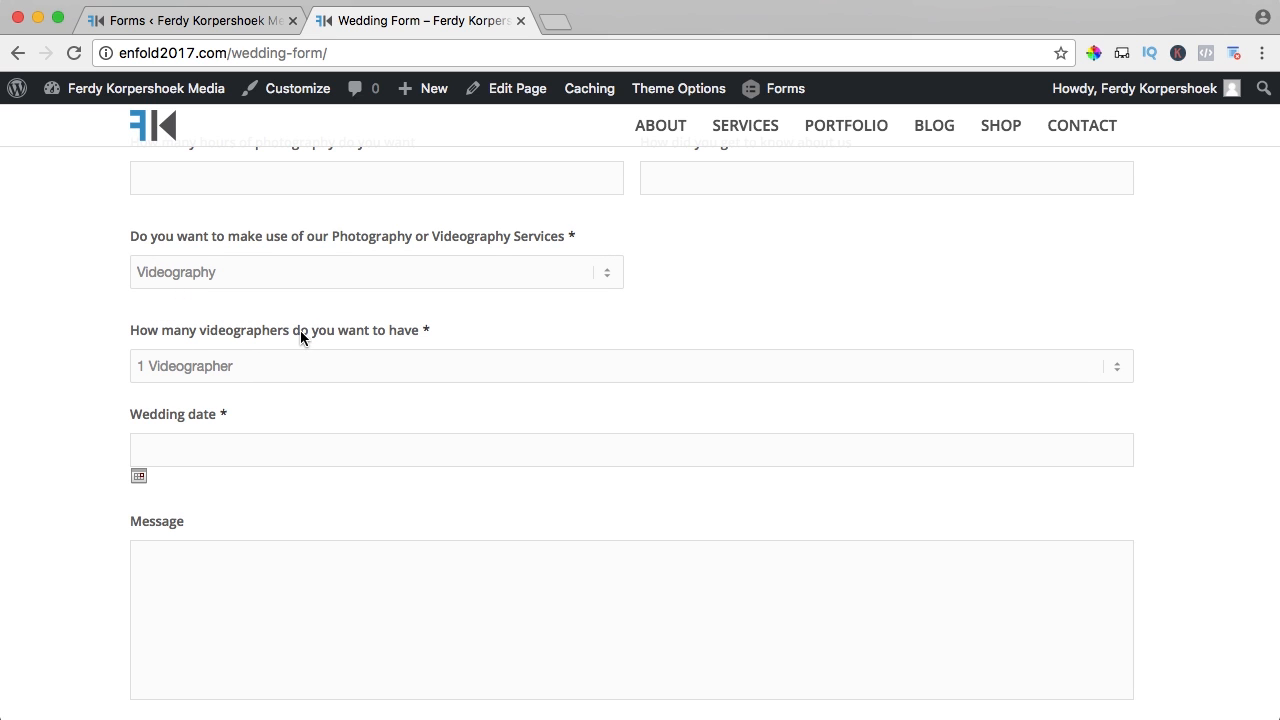
pyautogui.click(297, 367)
pyautogui.click(97, 354)
# - Switch to Photography & Videography and choose 2 Photographers and 2 Videographers
pyautogui.click(205, 276)
pyautogui.click(238, 291)
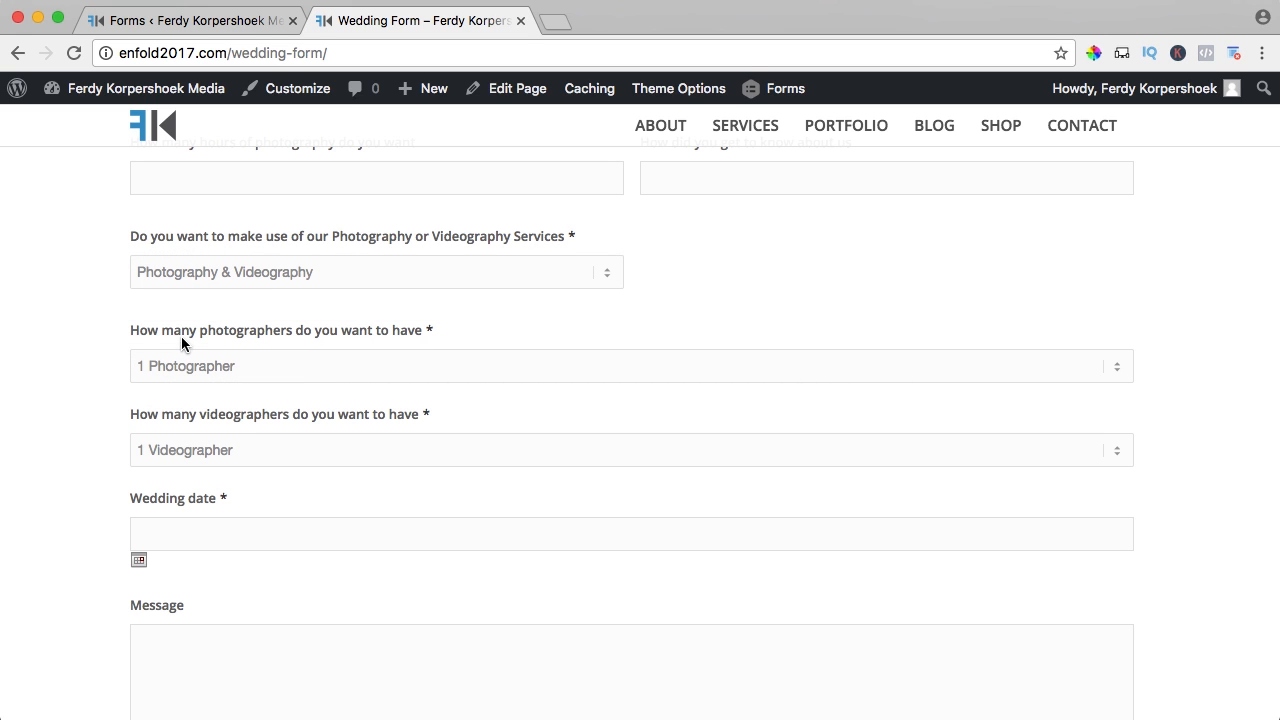
pyautogui.click(291, 368)
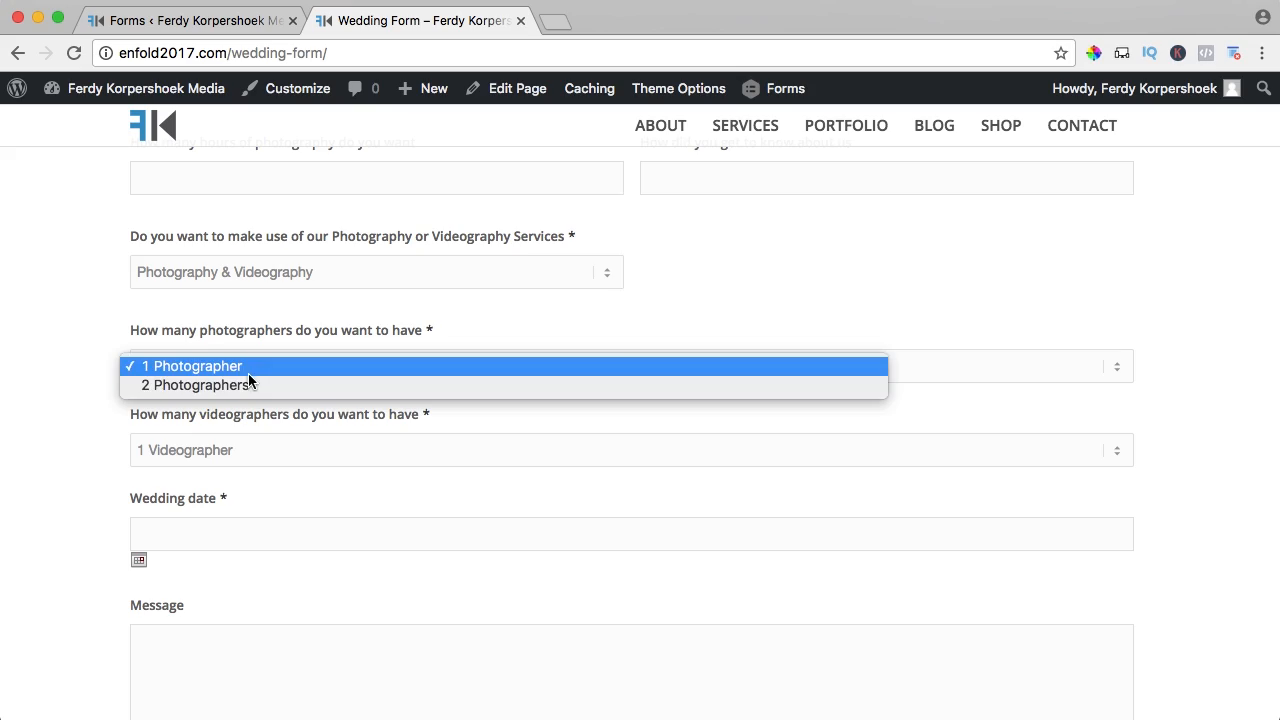
pyautogui.click(249, 382)
pyautogui.click(316, 449)
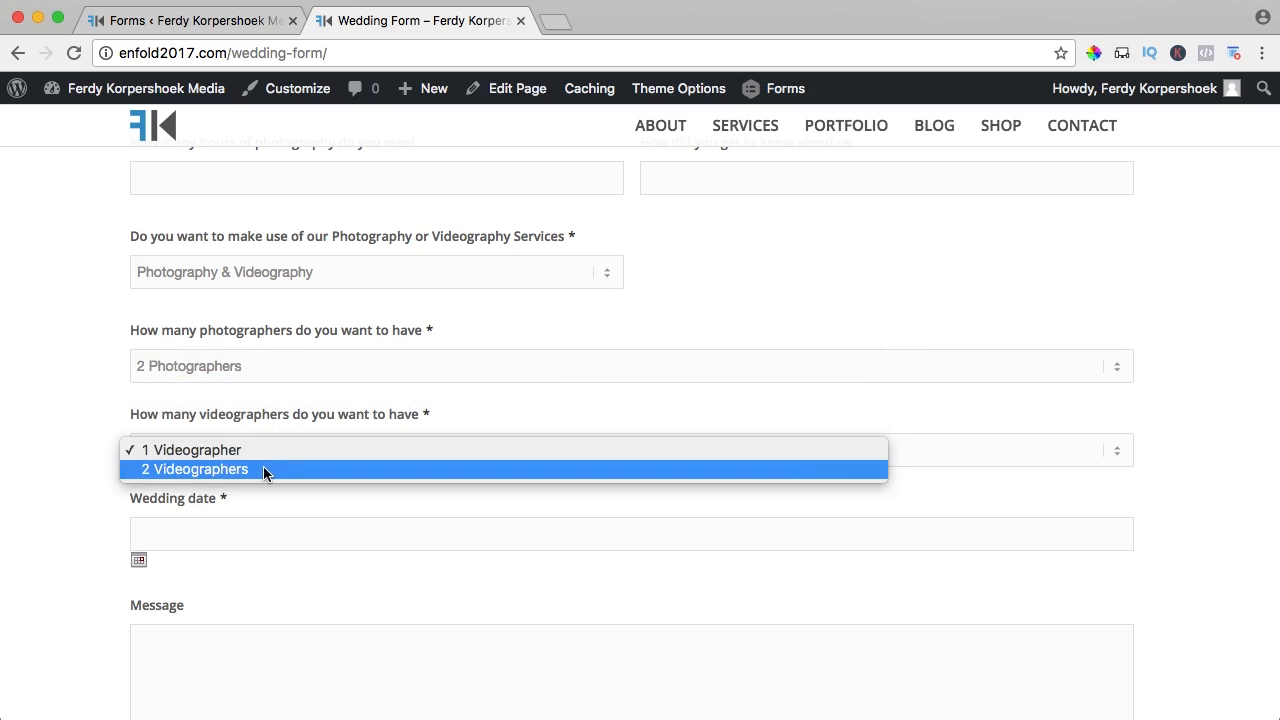
pyautogui.click(258, 472)
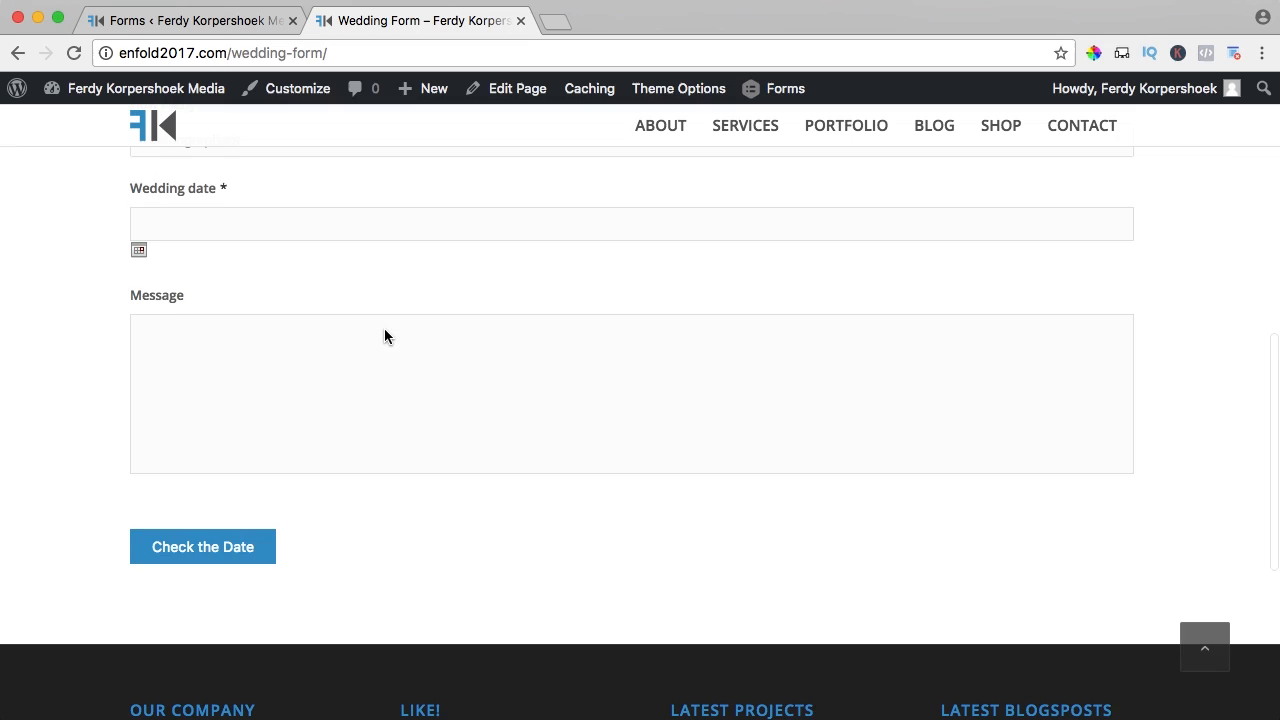
pyautogui.scroll(10, 383, 334)
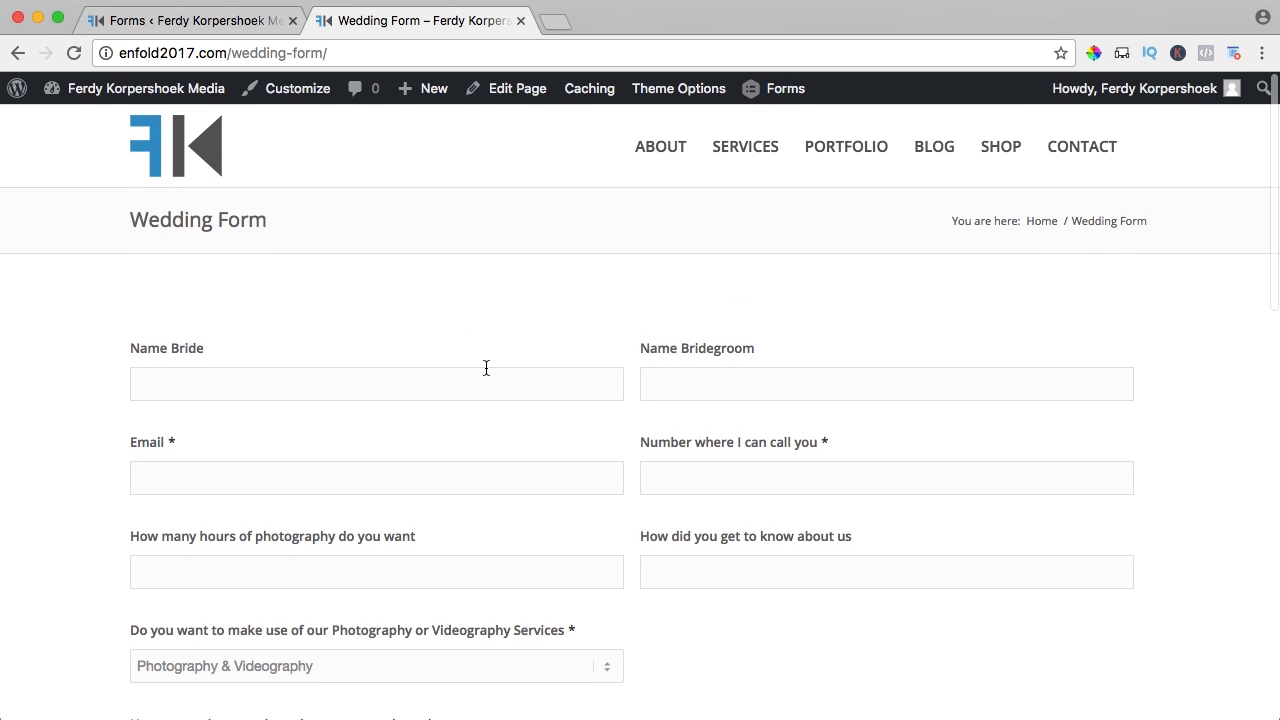
# - Add a page break to the form below the phone number field
pyautogui.click(175, 27)
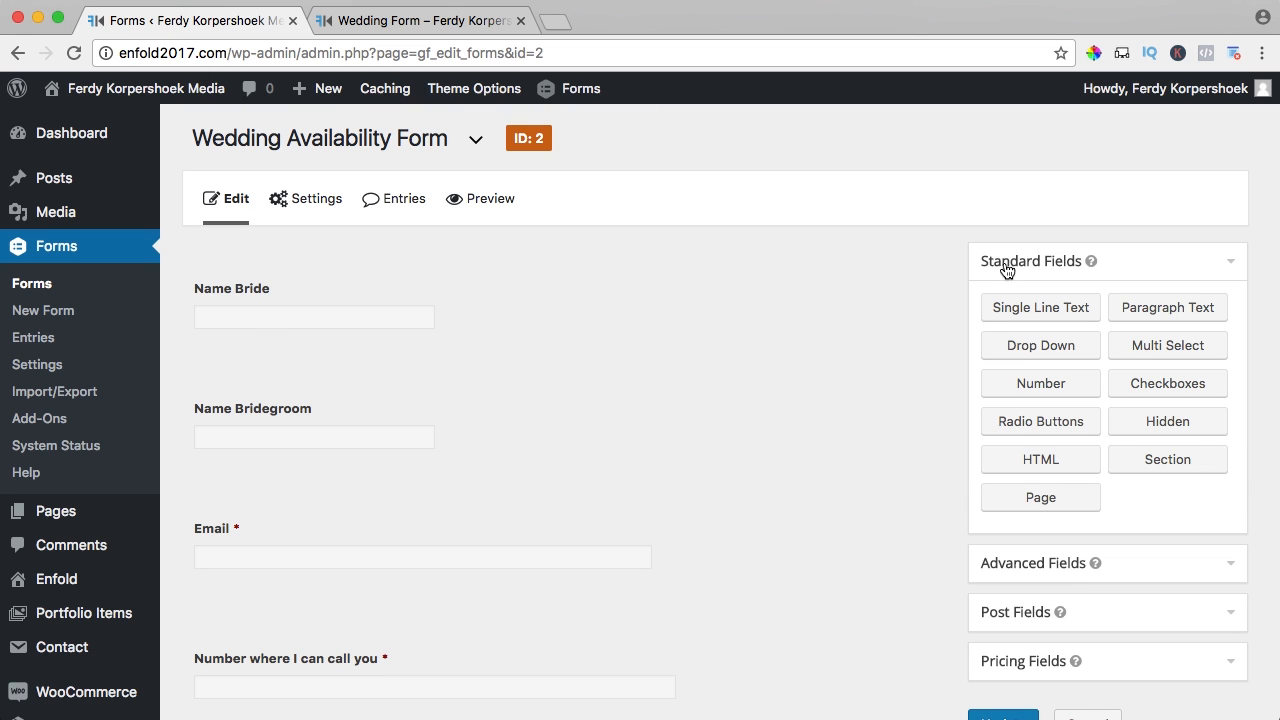
pyautogui.moveTo(1024, 501); pyautogui.dragTo(365, 282)
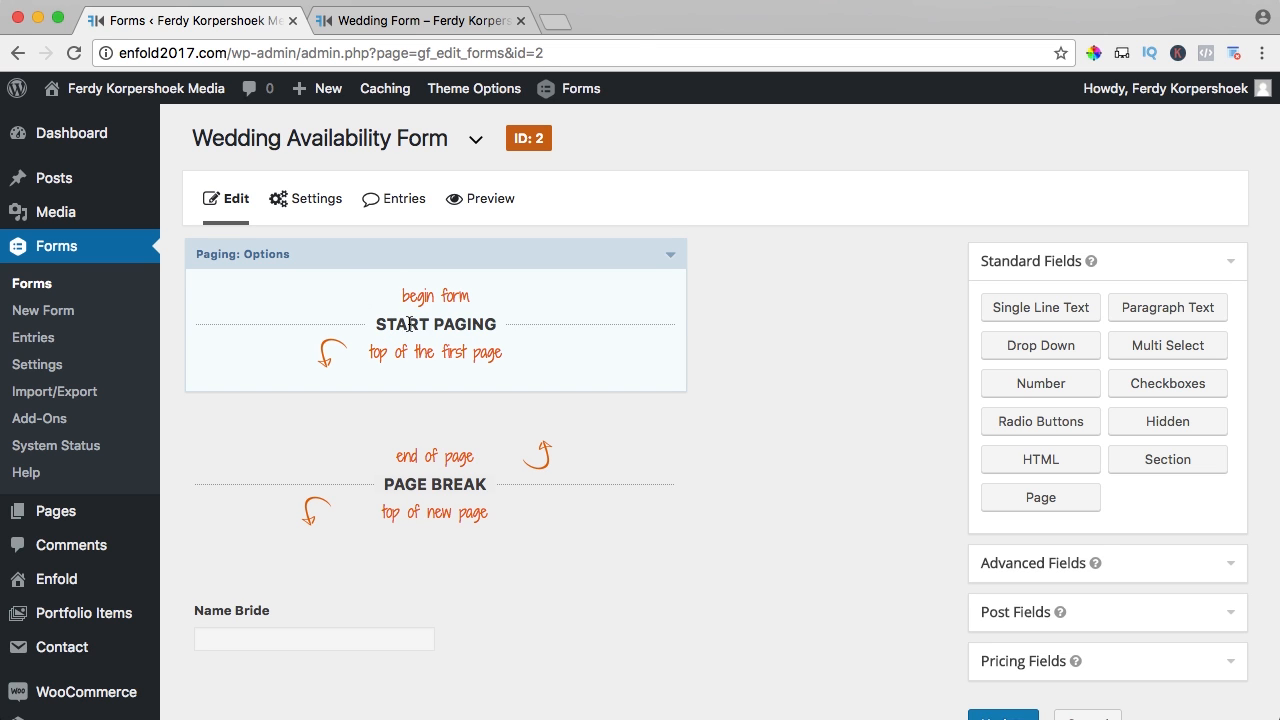
pyautogui.scroll(-3, 436, 292)
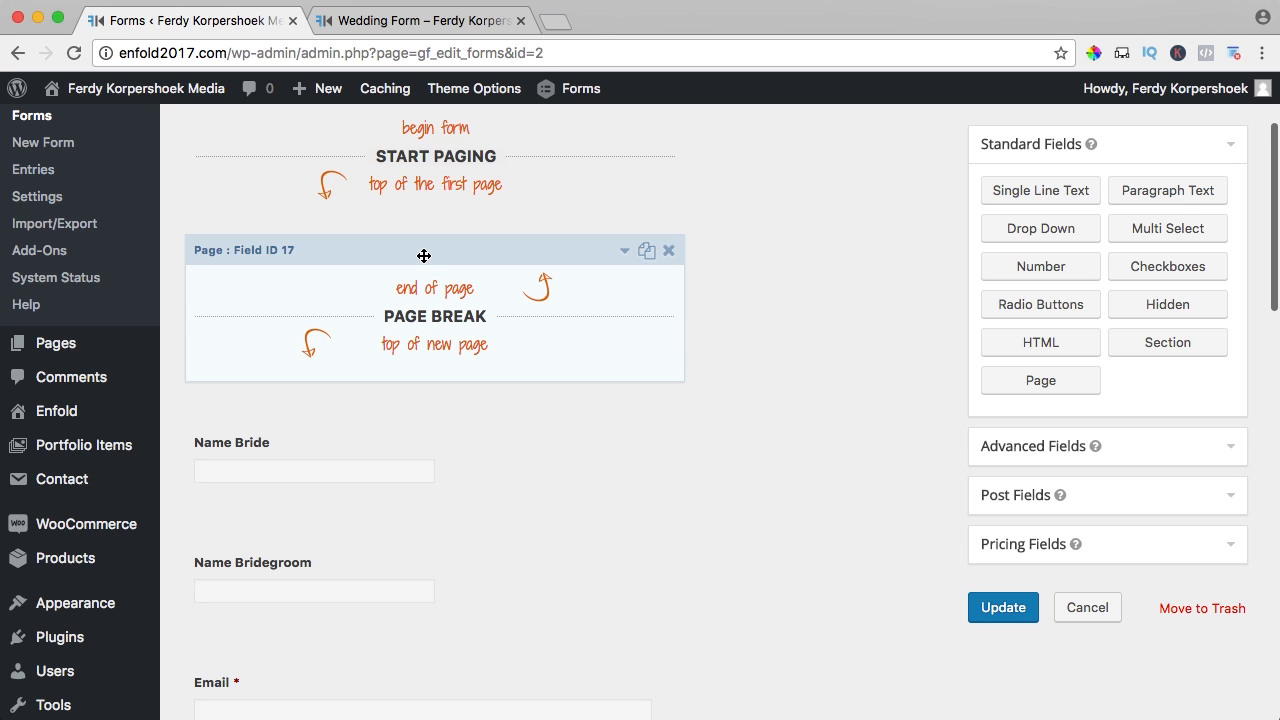
pyautogui.moveTo(424, 256); pyautogui.dragTo(426, 383)
# - Add a second page break after the videographers question, before Wedding date
pyautogui.scroll(-3, 480, 437)
pyautogui.scroll(-5, 483, 397)
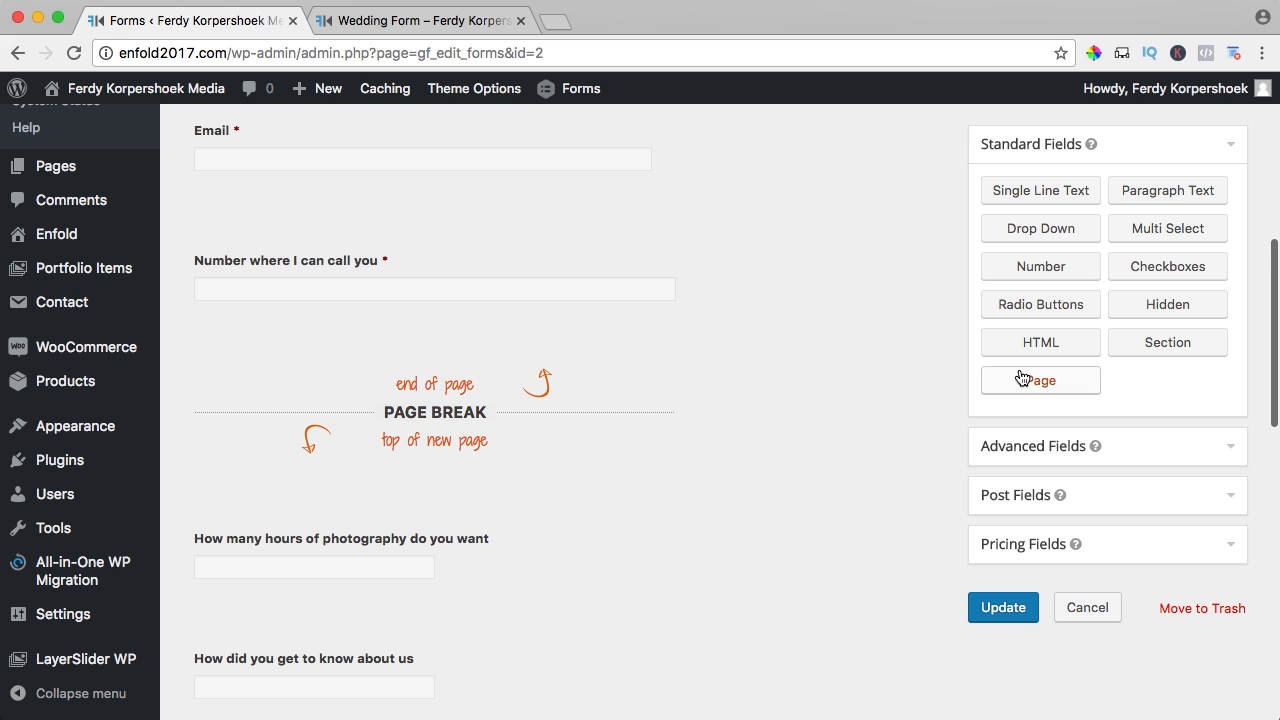
pyautogui.scroll(-5, 660, 351)
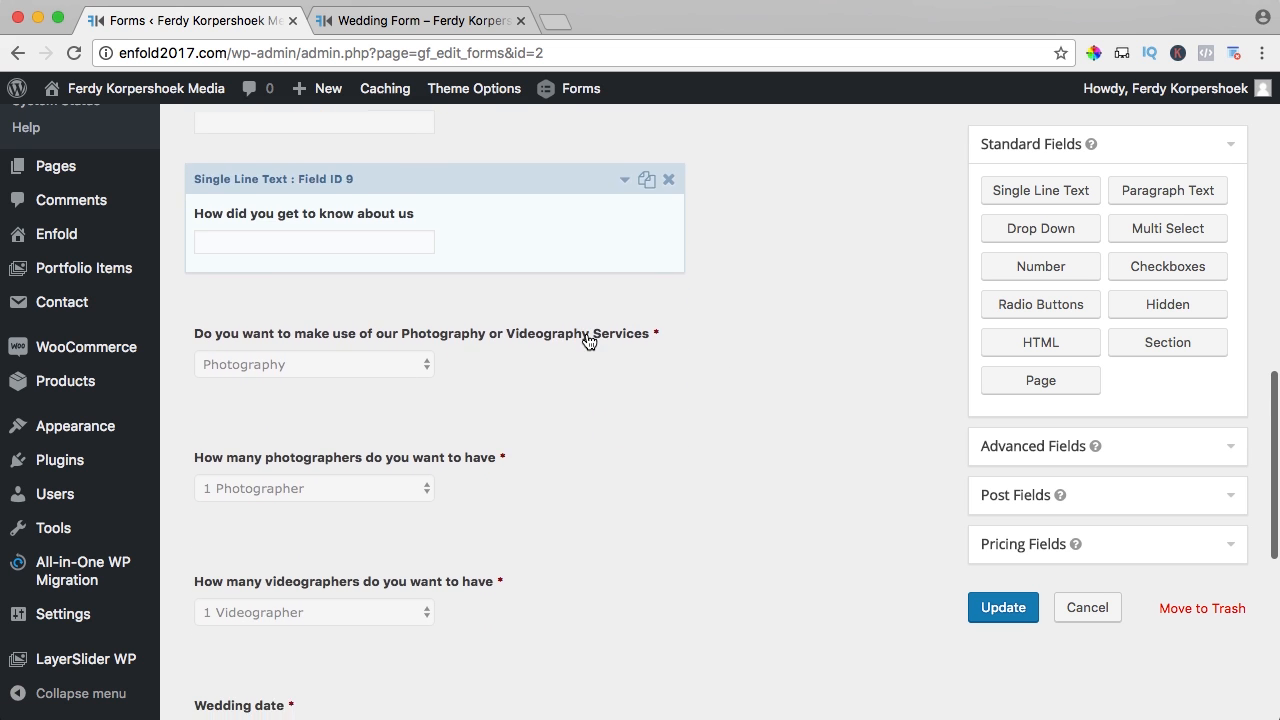
pyautogui.scroll(-3, 587, 340)
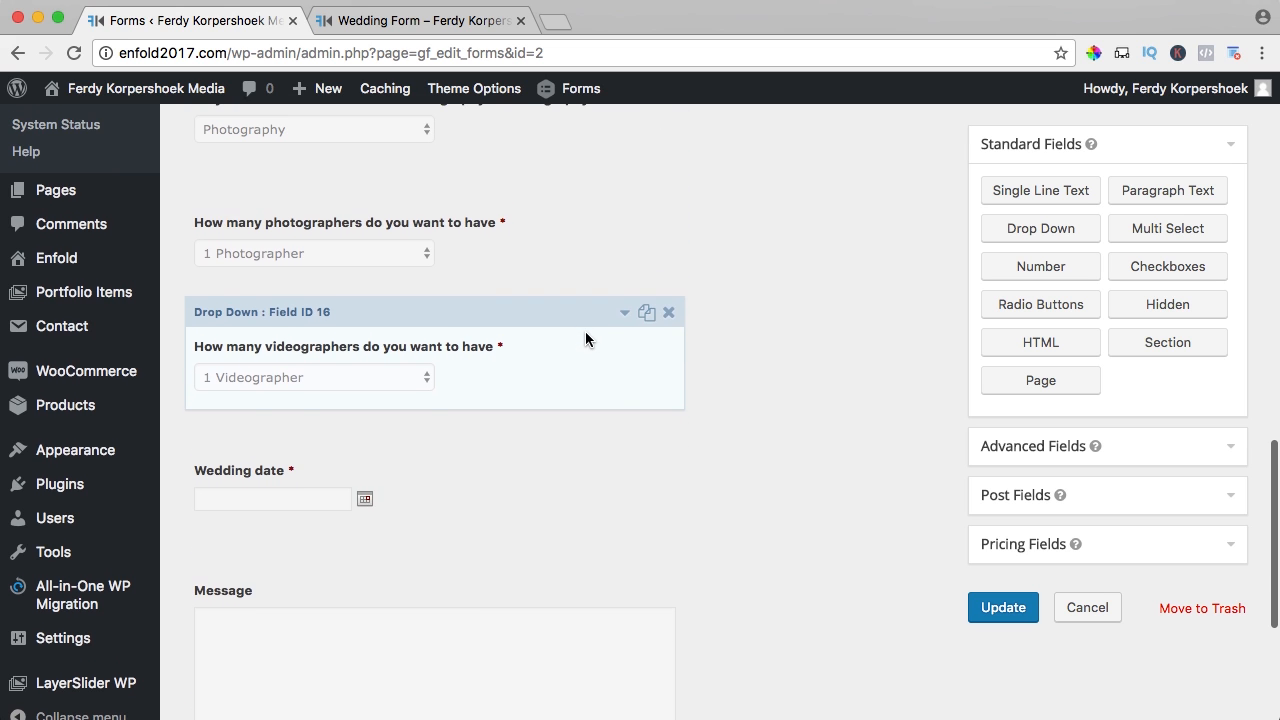
pyautogui.moveTo(1010, 381); pyautogui.dragTo(323, 432)
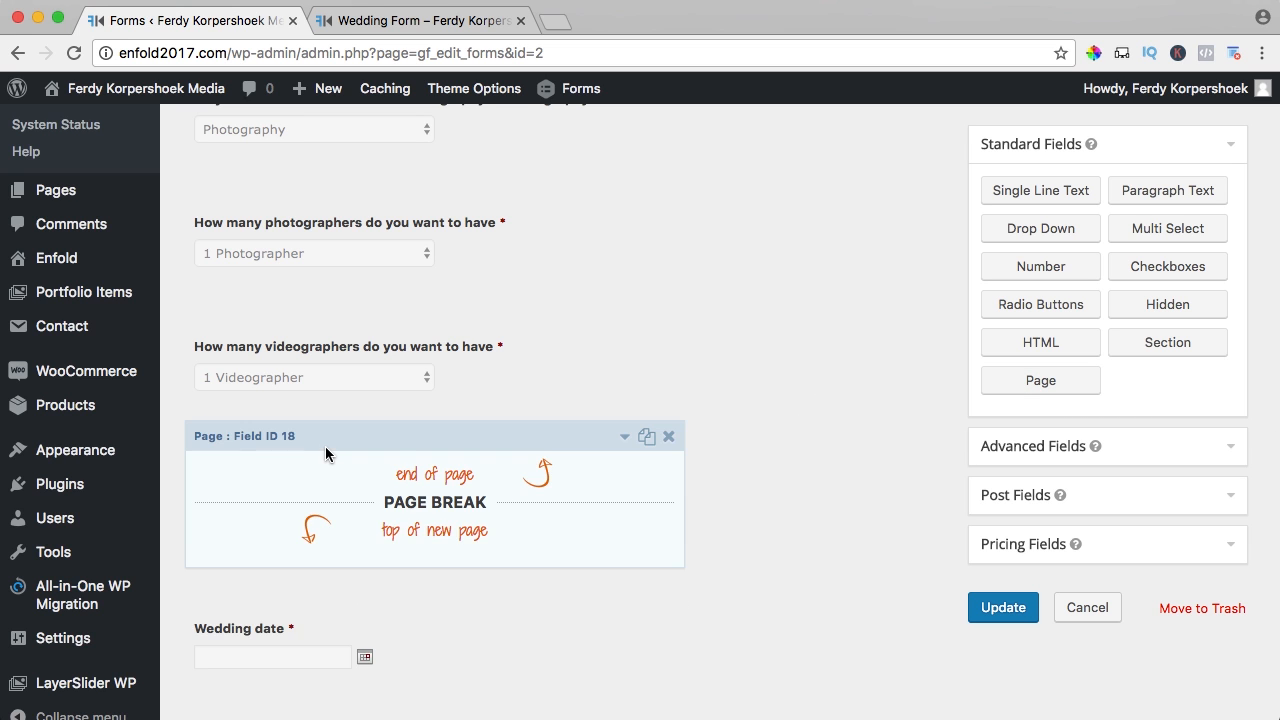
pyautogui.scroll(10, 325, 452)
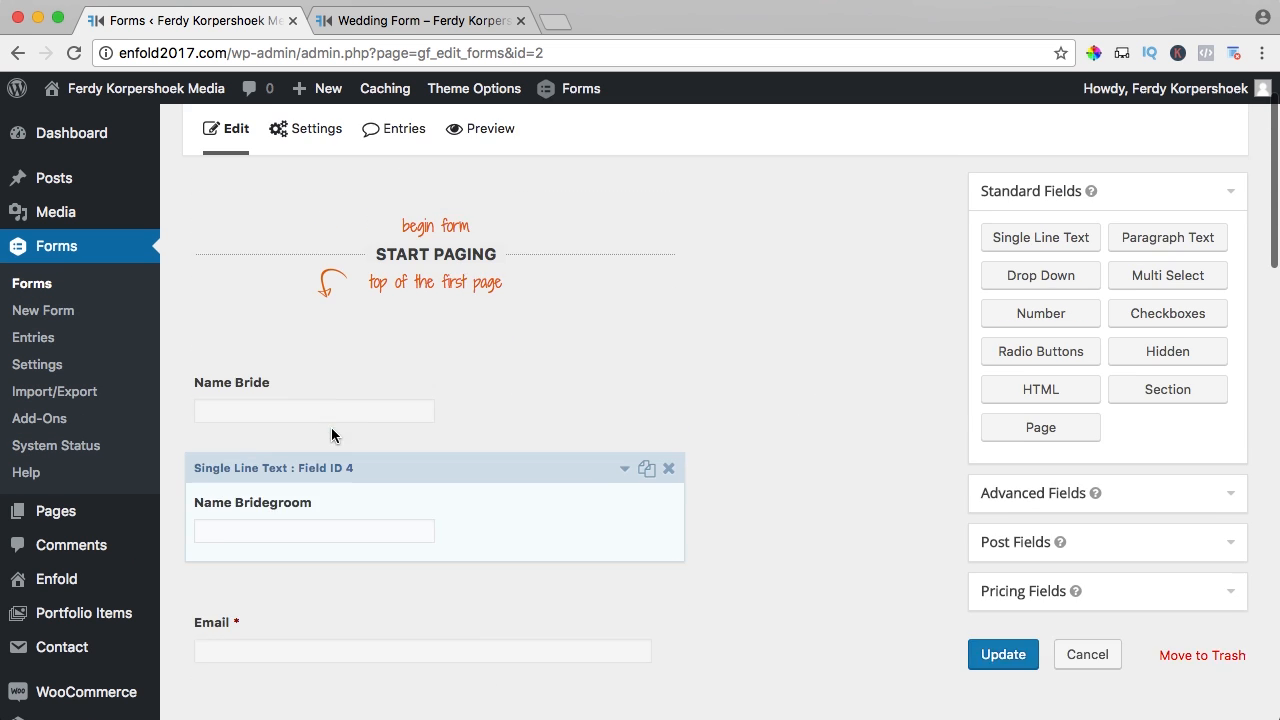
pyautogui.scroll(1, 331, 429)
# - In the paging options, keep the progress bar colour Blue
pyautogui.click(416, 293)
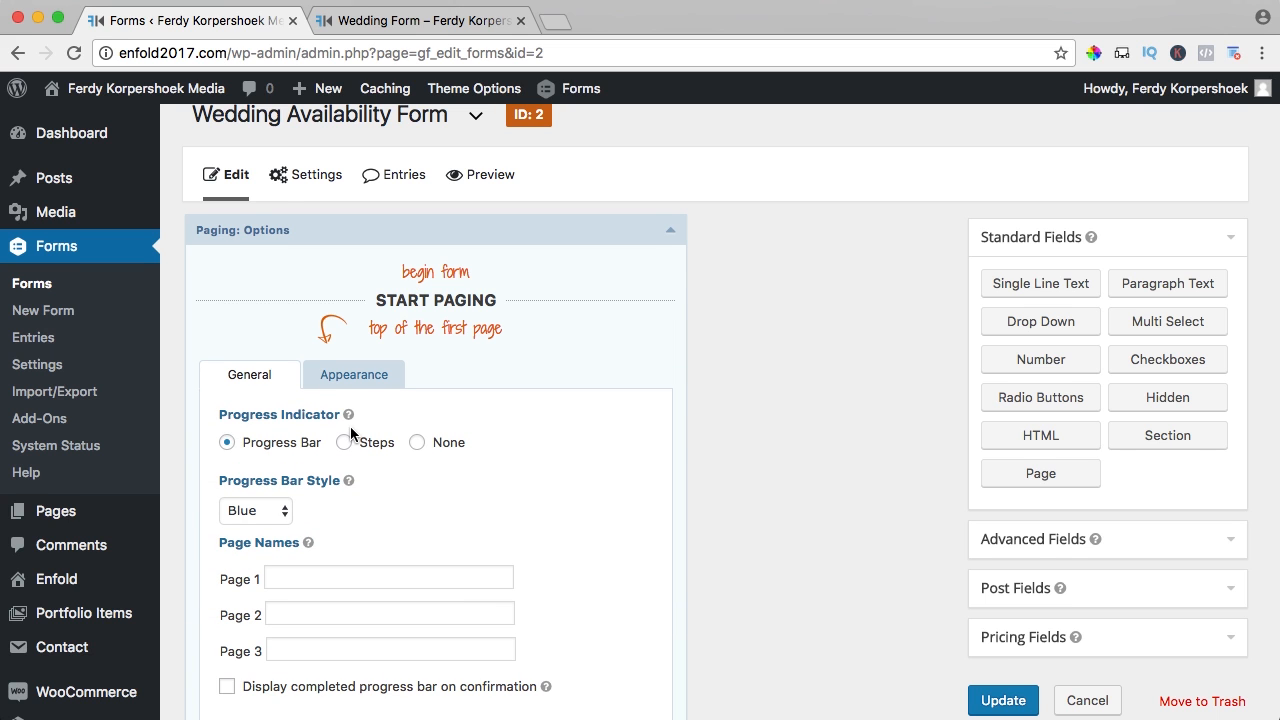
pyautogui.scroll(-4, 350, 435)
pyautogui.click(265, 323)
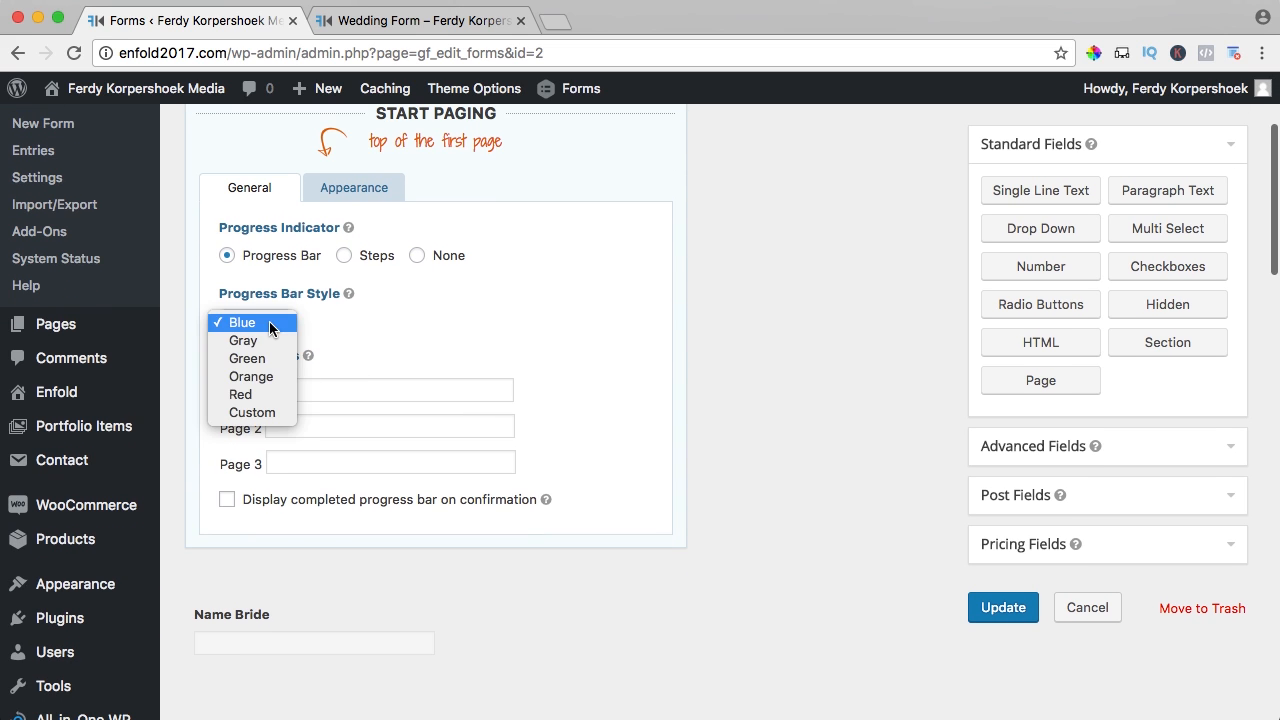
pyautogui.click(358, 324)
# - Name the pages Wedding Couple Infomation, Services Information and Wedding Date, and save the form
pyautogui.click(321, 390)
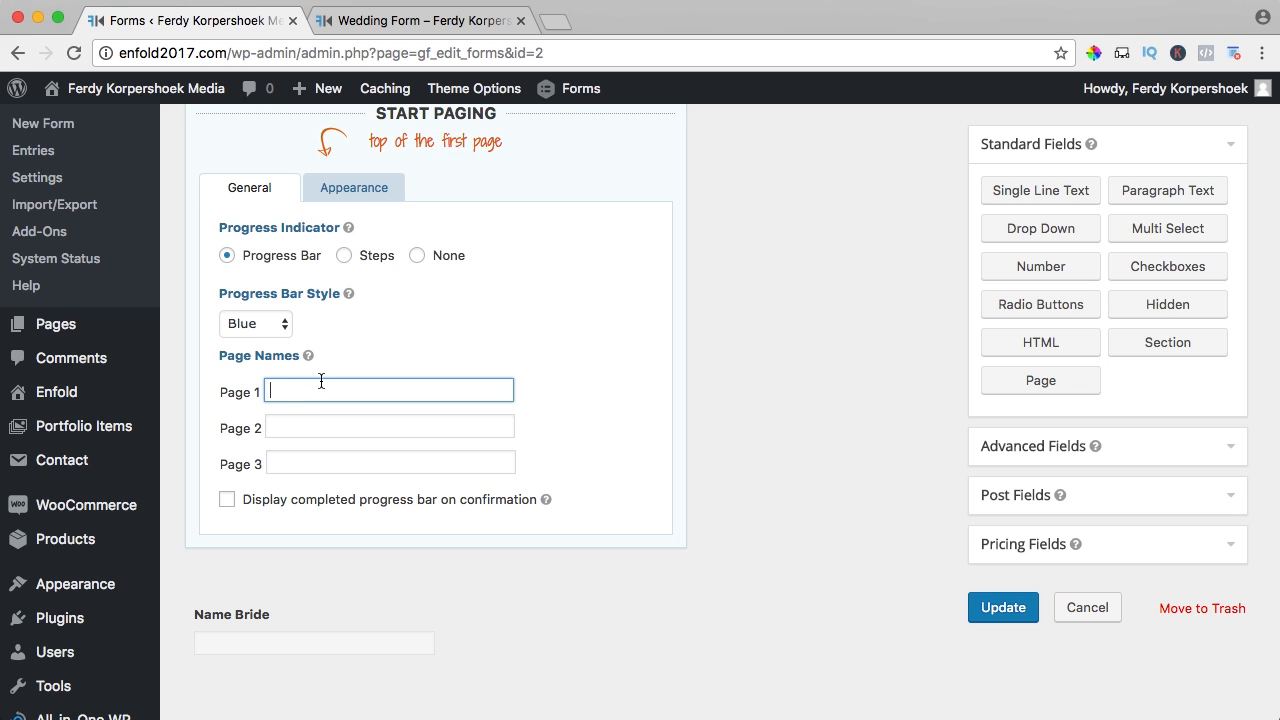
pyautogui.write('Wedding couple Infomra')
pyautogui.write('tion')
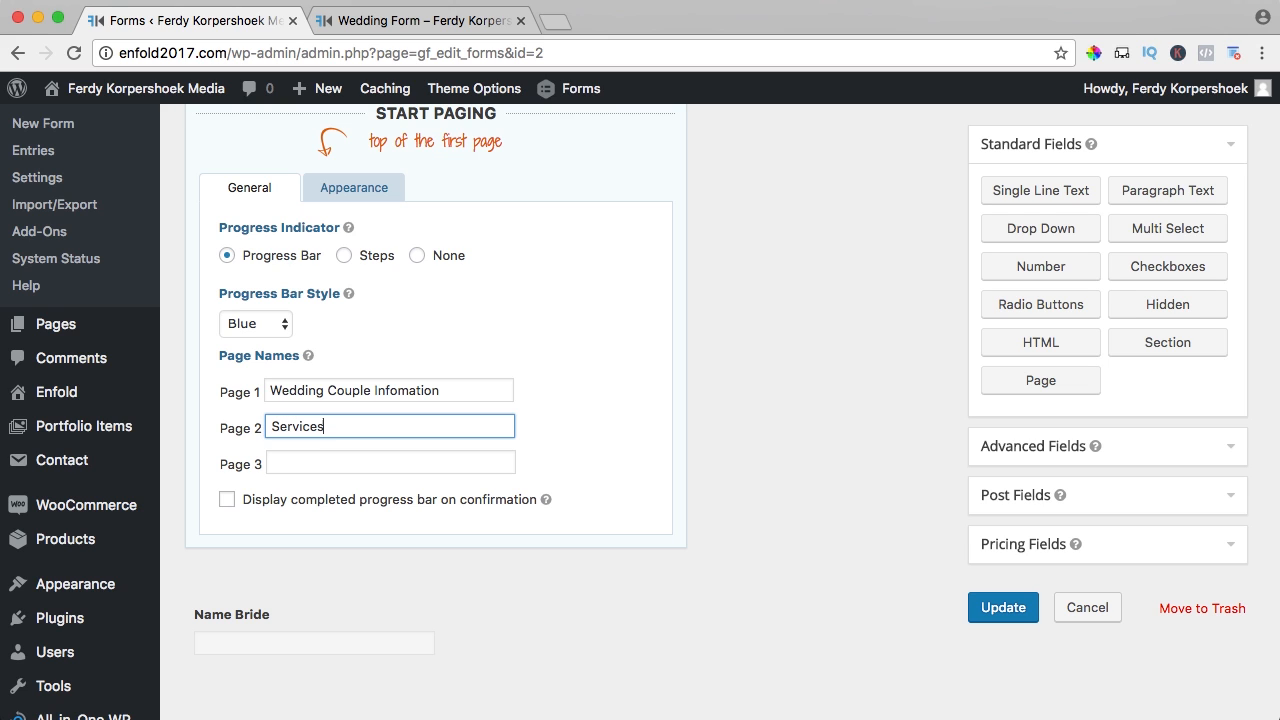
pyautogui.write('formation')
pyautogui.press('Tab')
pyautogui.write('Wedding Date')
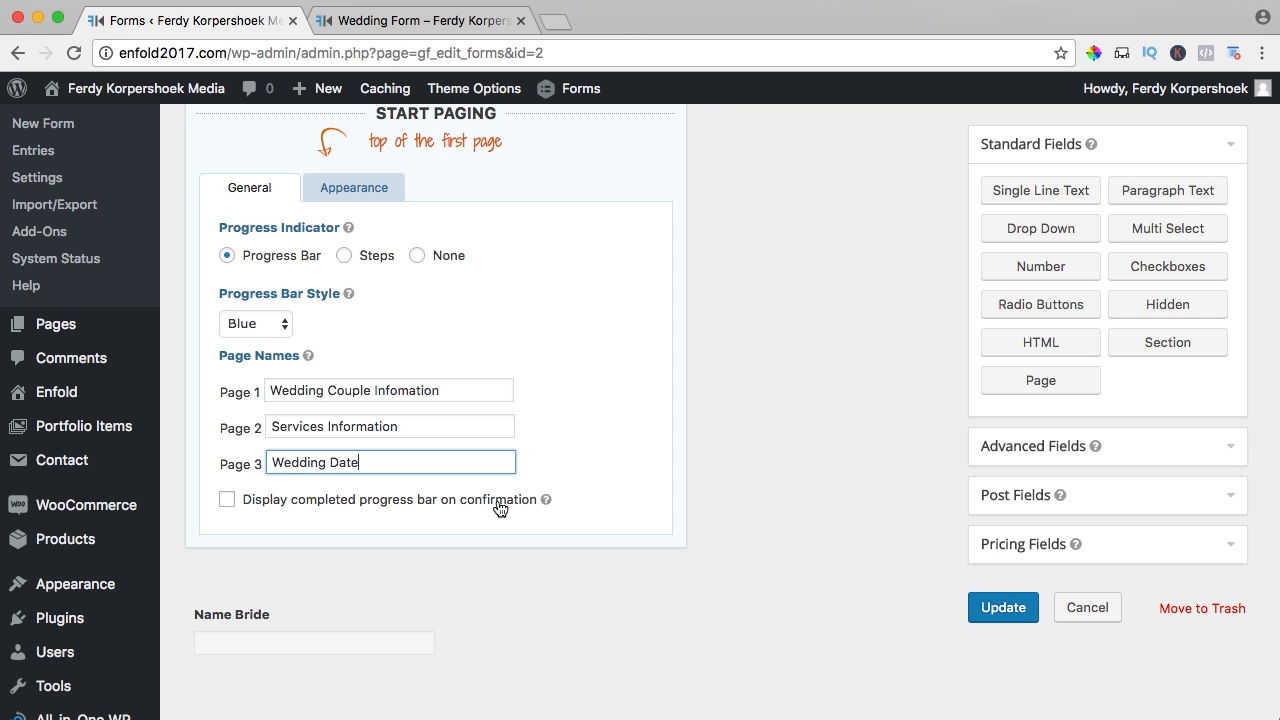
pyautogui.click(993, 608)
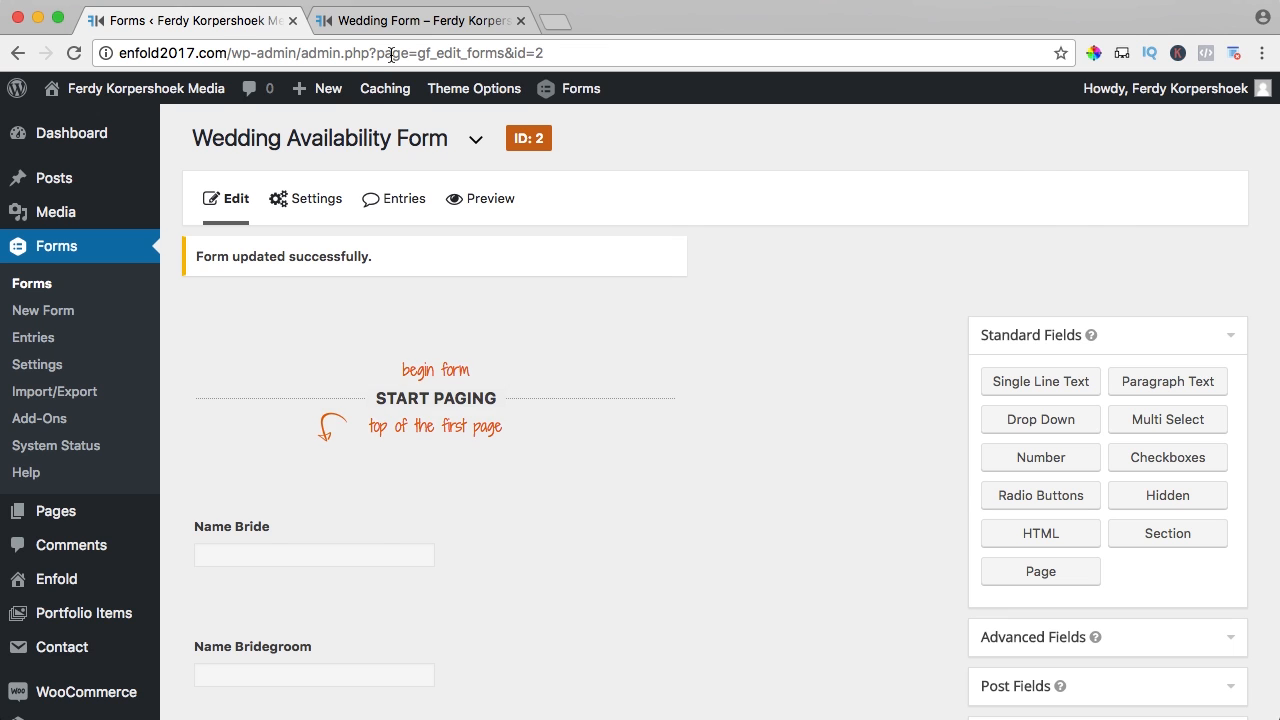
pyautogui.click(392, 24)
# - Reload the live Wedding Form and enter the bride's name
pyautogui.click(334, 56)
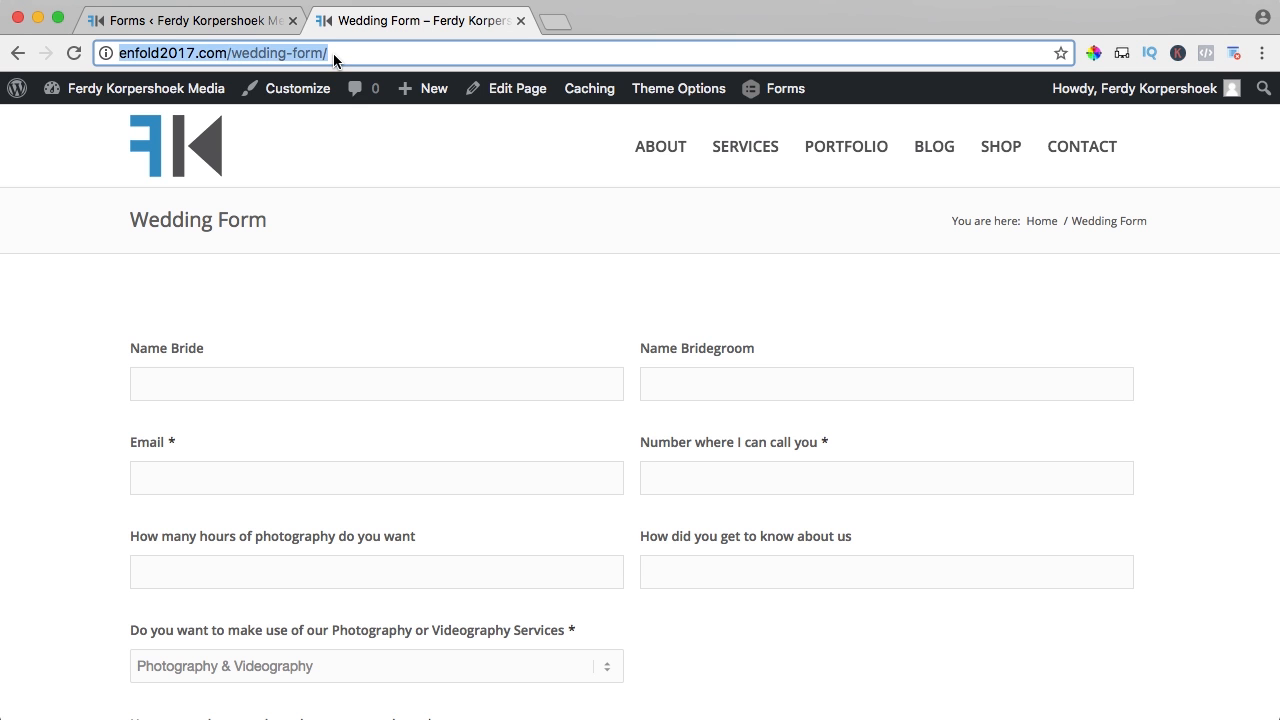
pyautogui.press('Return')
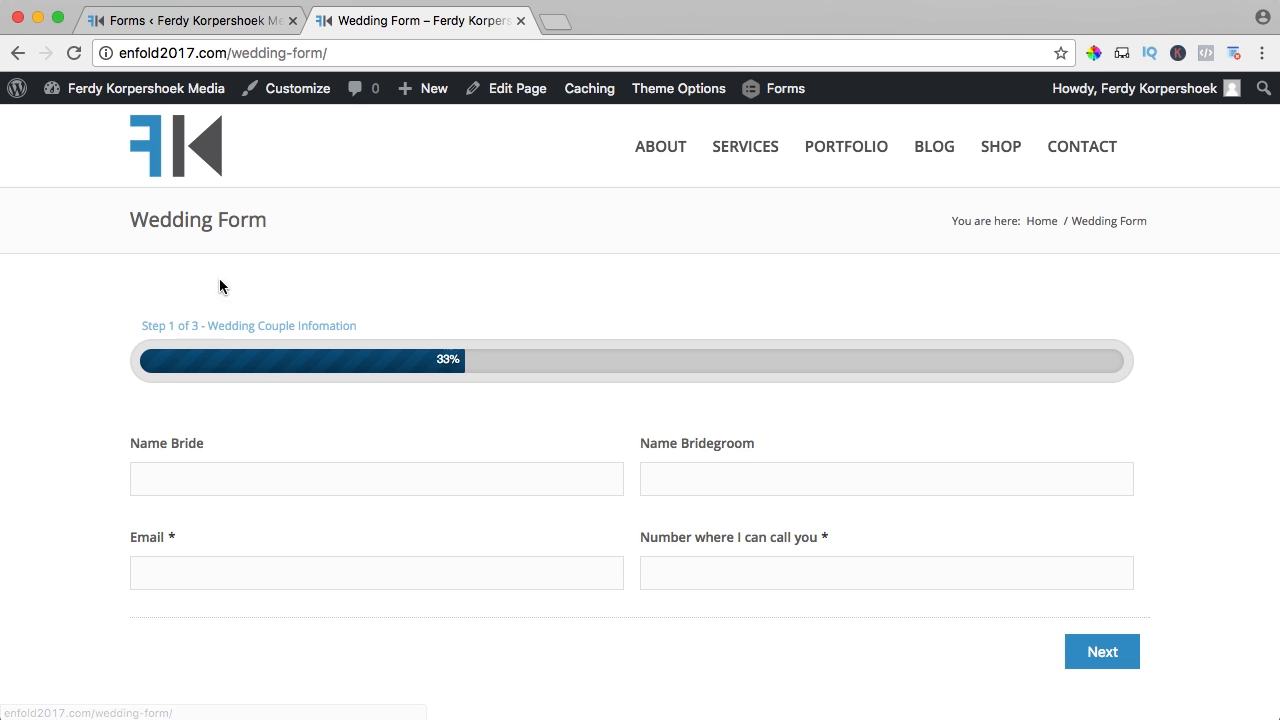
pyautogui.scroll(-2, 300, 370)
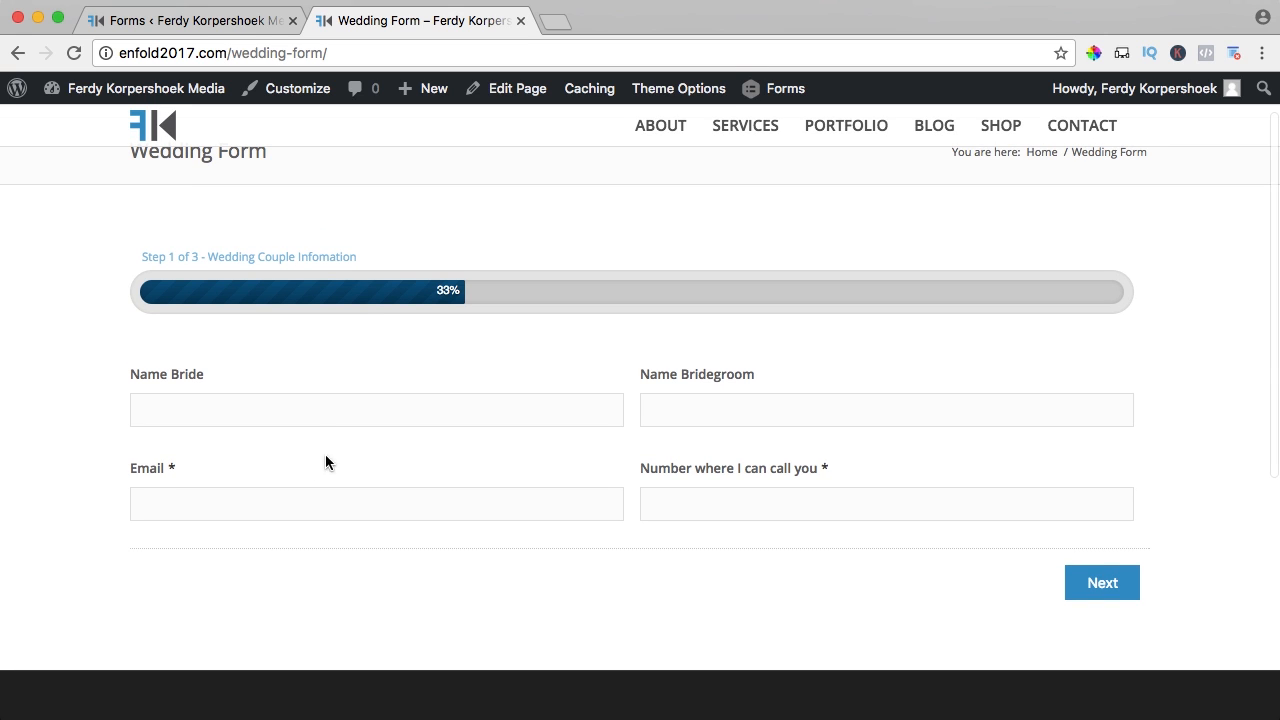
pyautogui.click(219, 398)
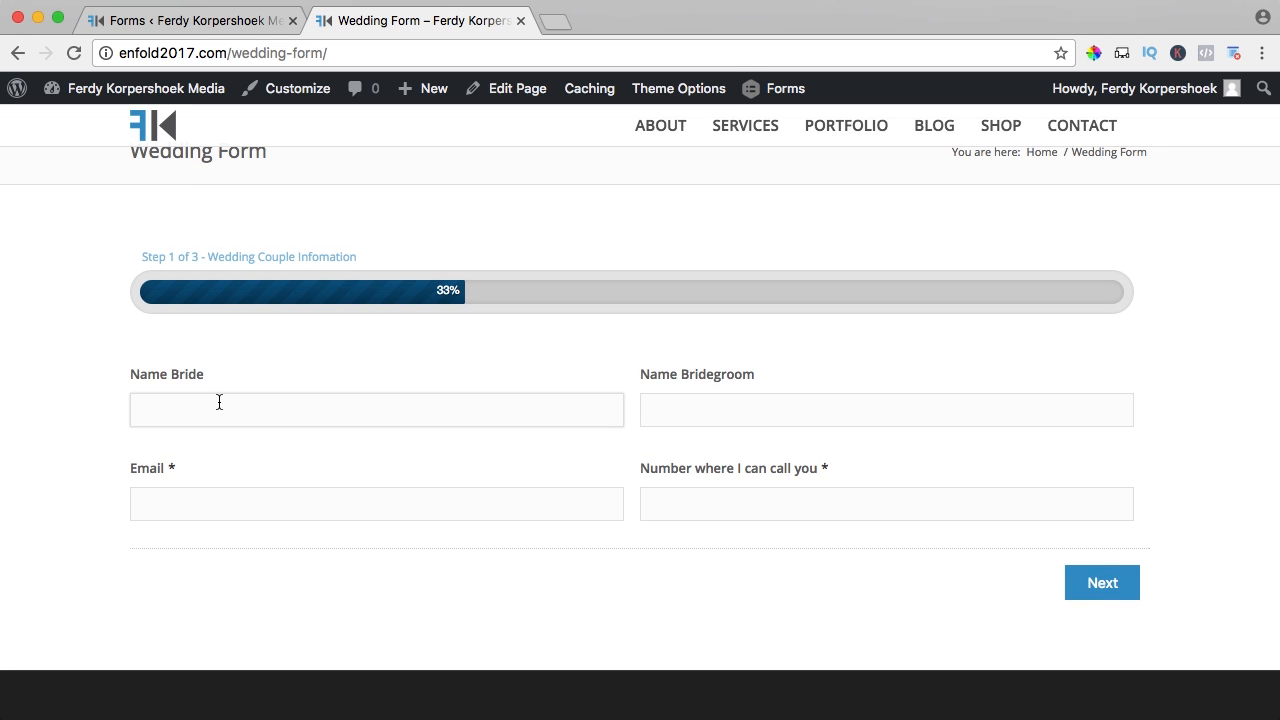
pyautogui.write('Ferdy')
pyautogui.press('Tab')
# - Fill in the bridegroom's name, email and phone number, then advance to step 2
pyautogui.press('Tab')
pyautogui.write('An')
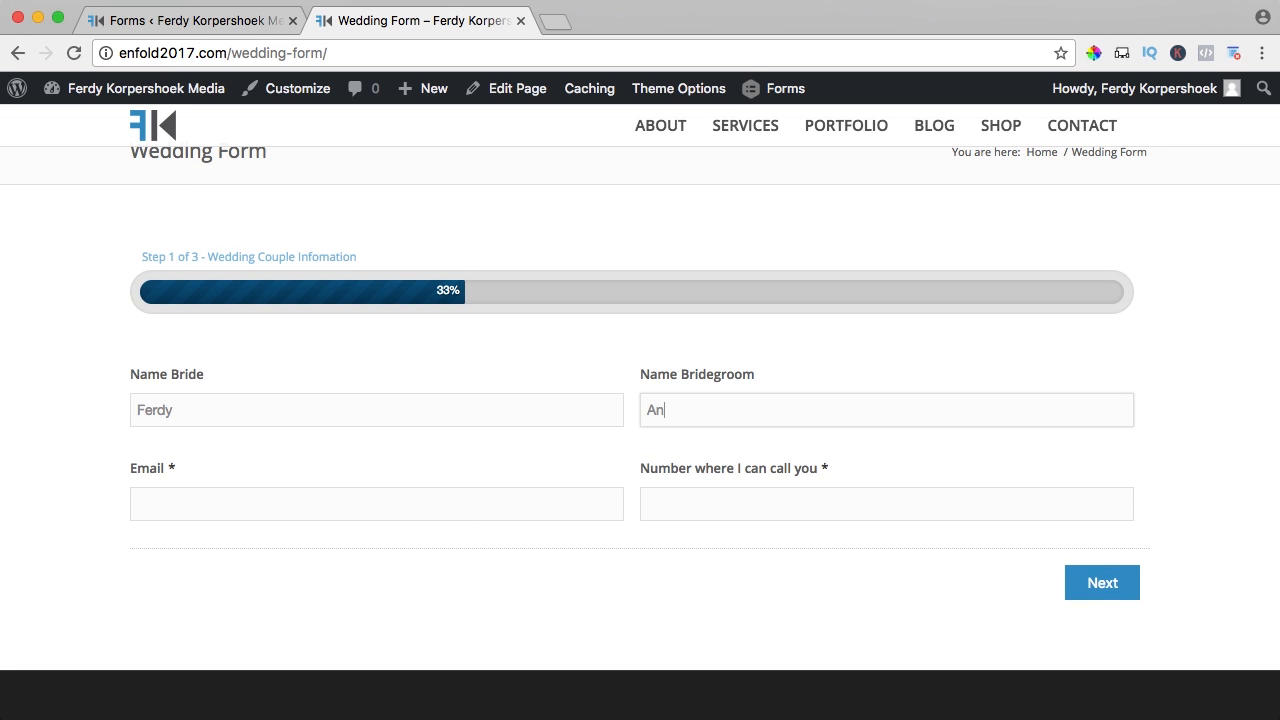
pyautogui.press('Tab')
pyautogui.write('ferdy')
pyautogui.press('Down')
pyautogui.press('Return')
pyautogui.press('Tab')
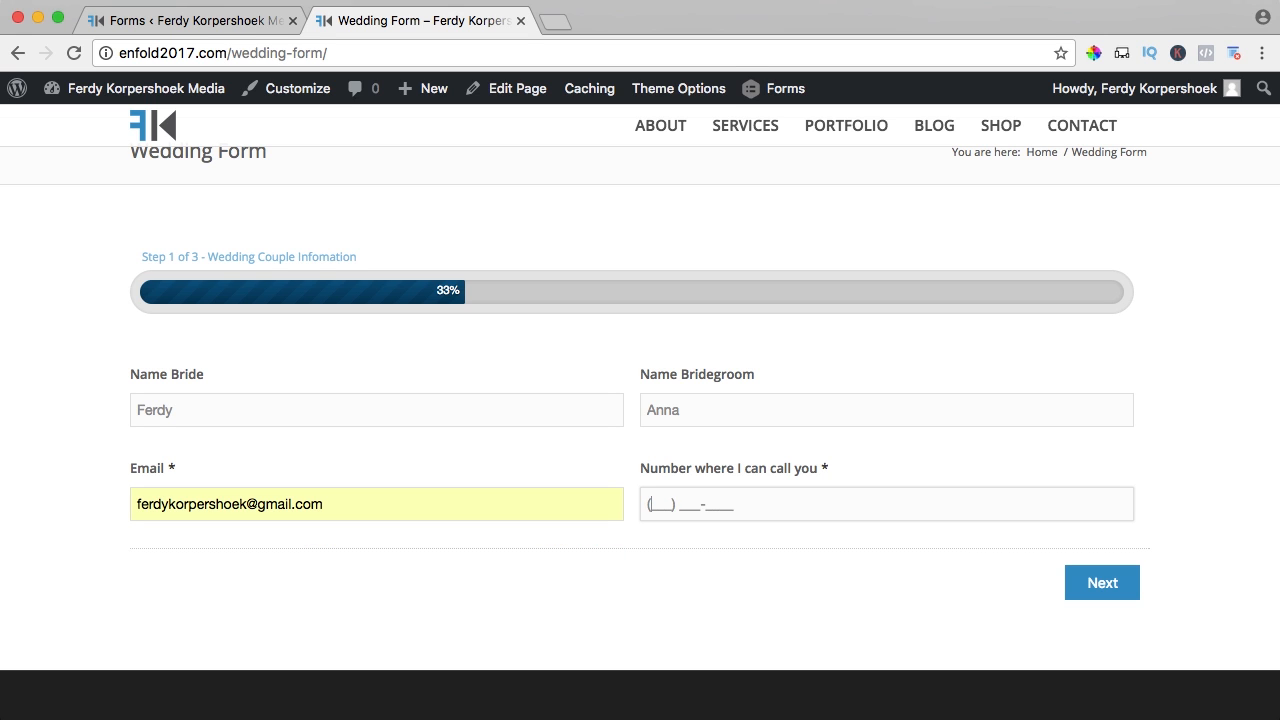
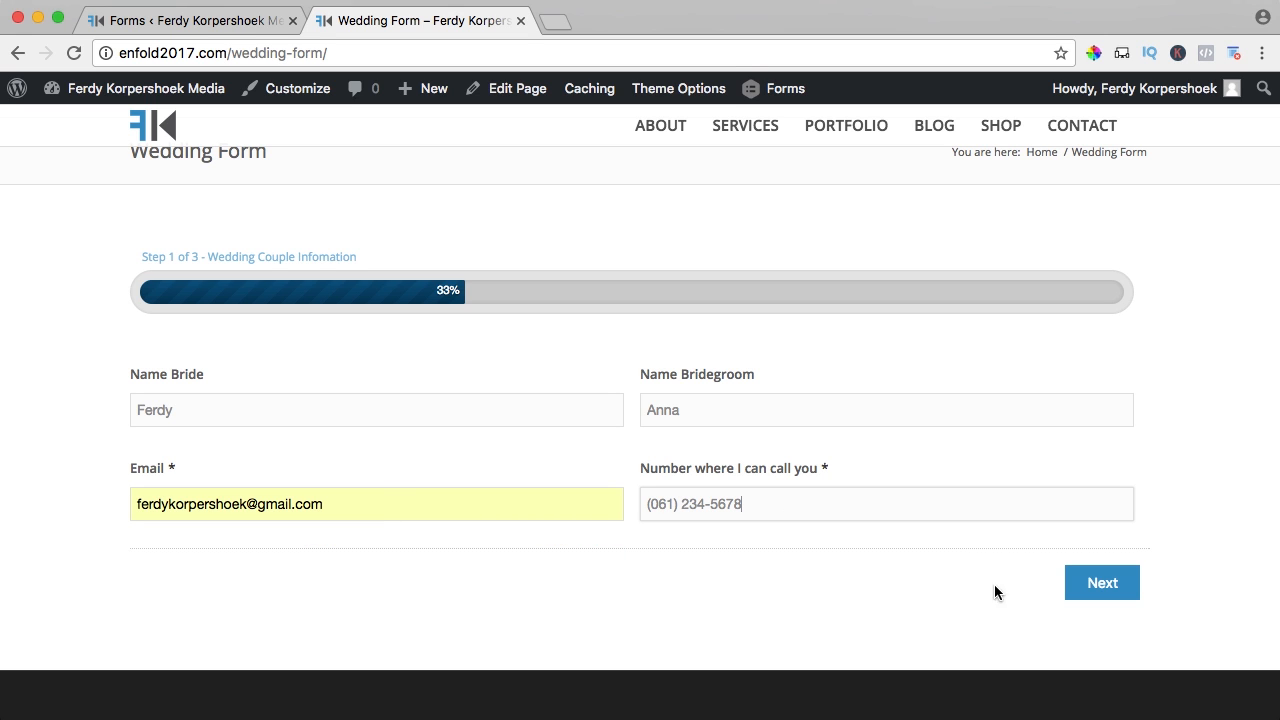
pyautogui.click(1114, 586)
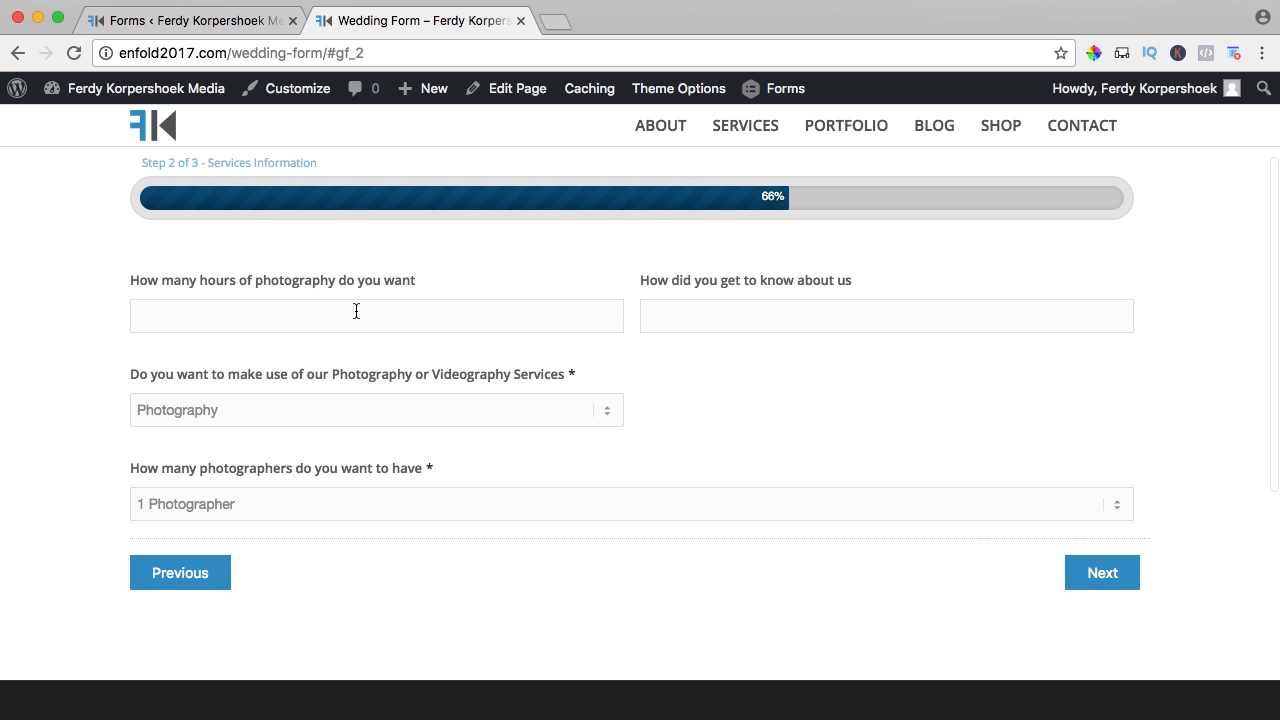
# - Enter 12 hours of photography and 'Through the interne' as how they heard about us
pyautogui.moveTo(420, 285); pyautogui.dragTo(145, 275)
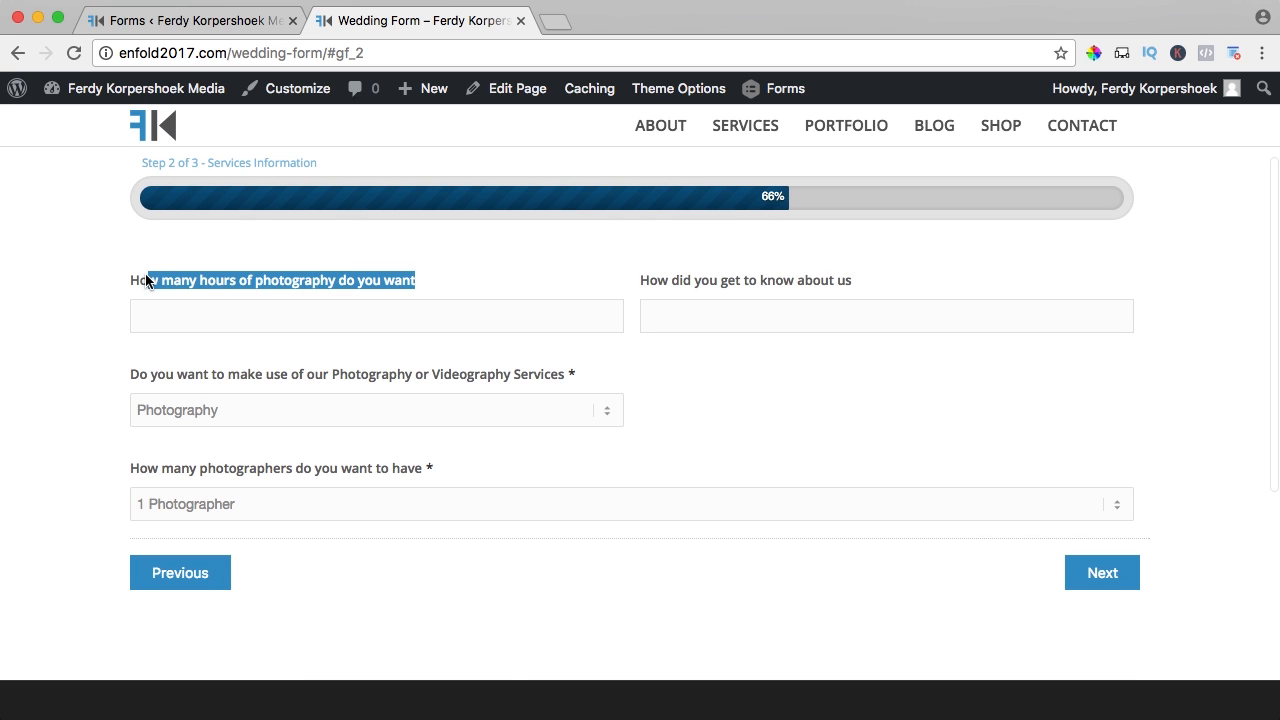
pyautogui.click(162, 286)
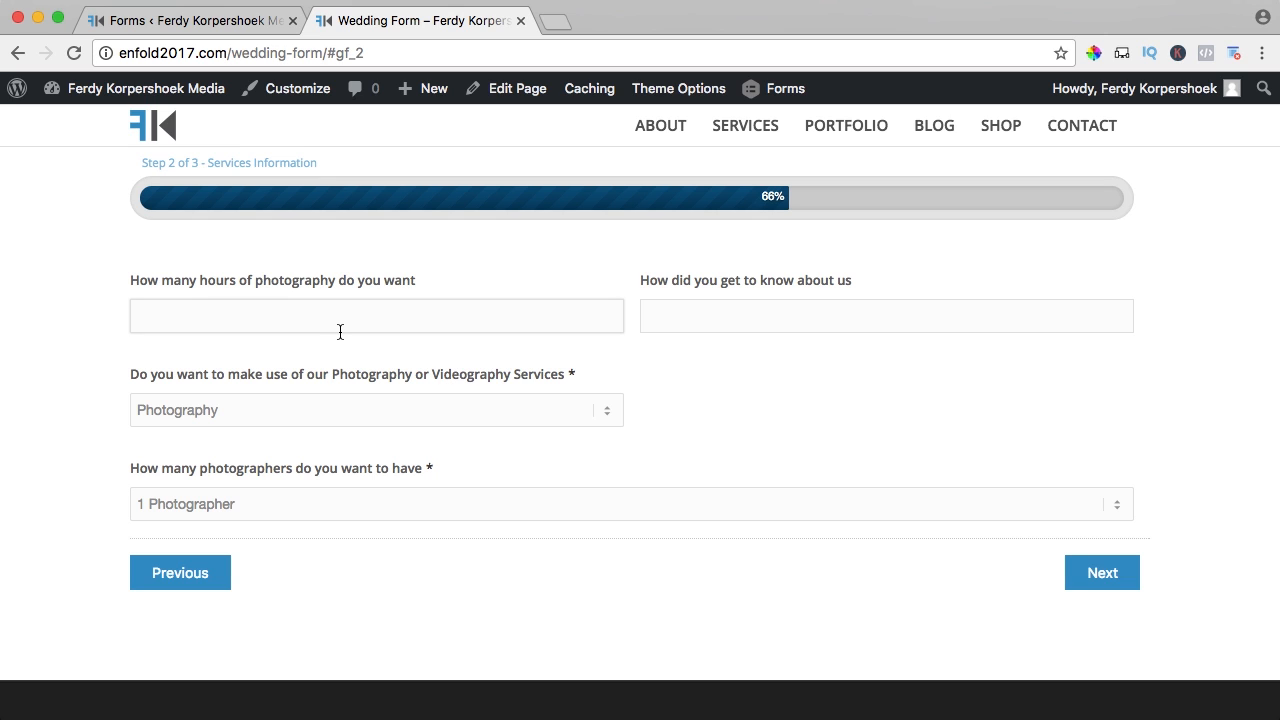
pyautogui.write('12')
pyautogui.press('Tab')
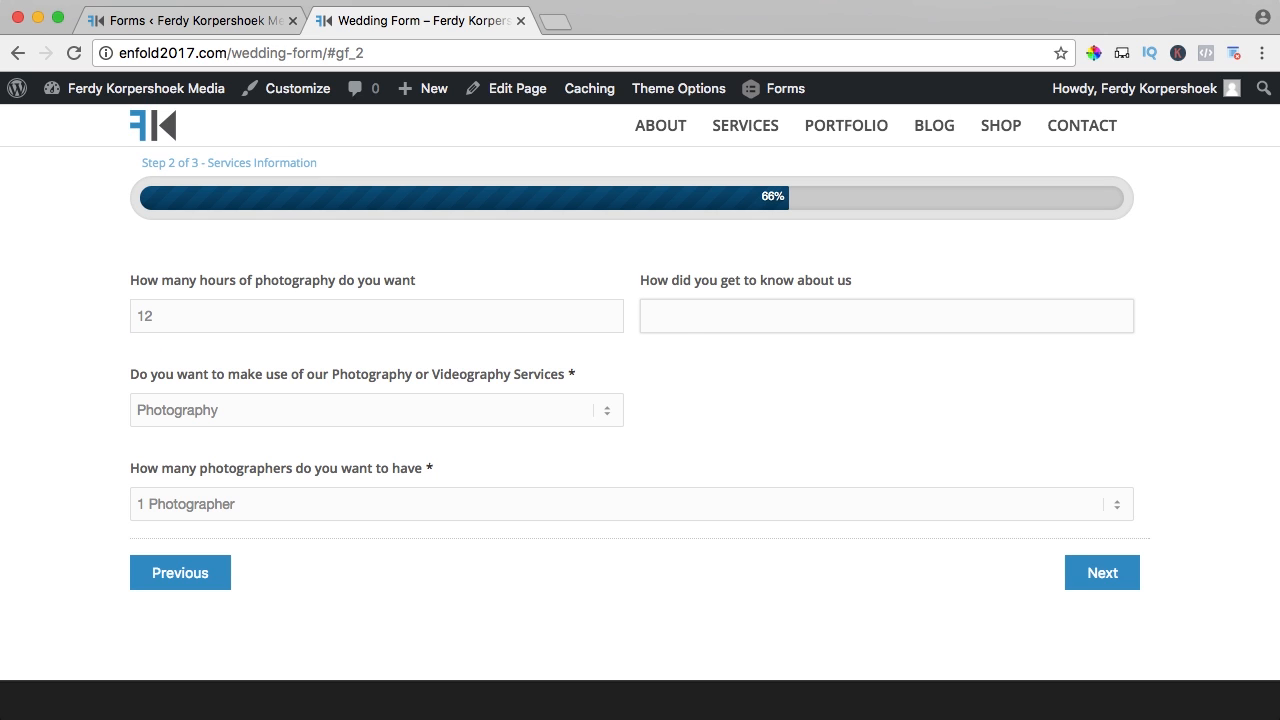
pyautogui.write('Through the internet')
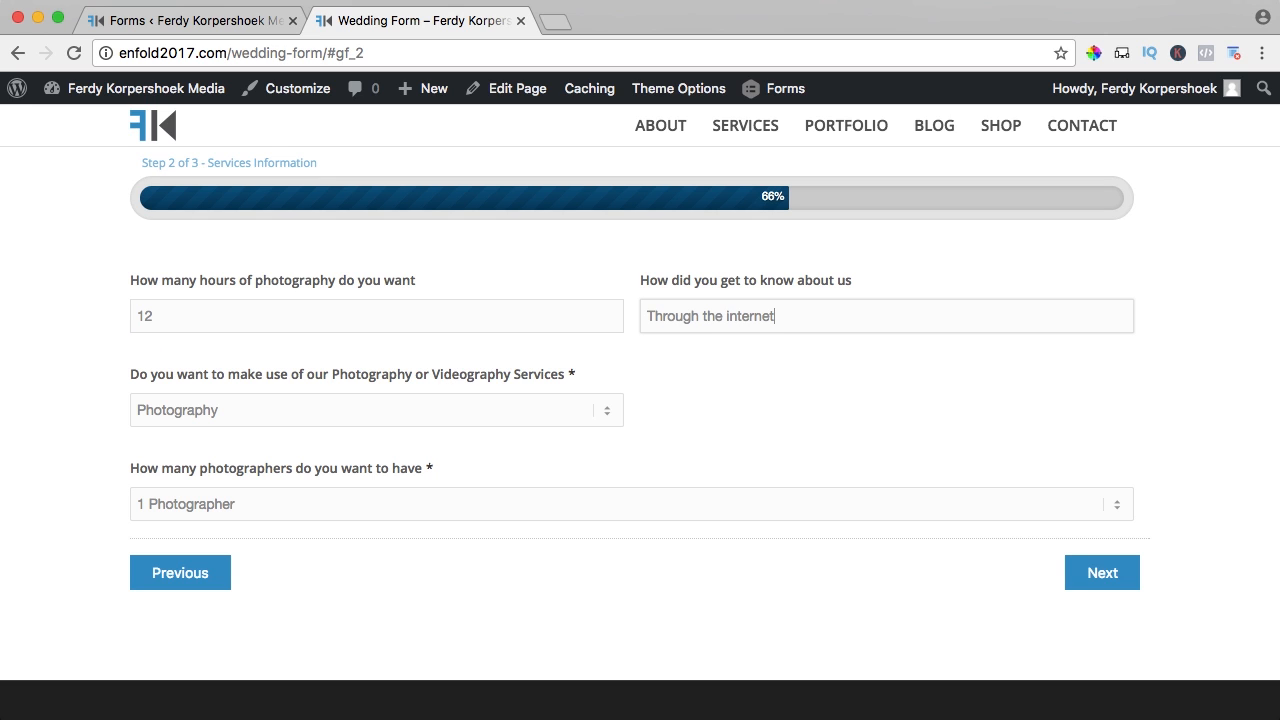
# - Choose Photography & Videography with 2 Photographers and 2 Videographers, then go to step 3
pyautogui.click(172, 412)
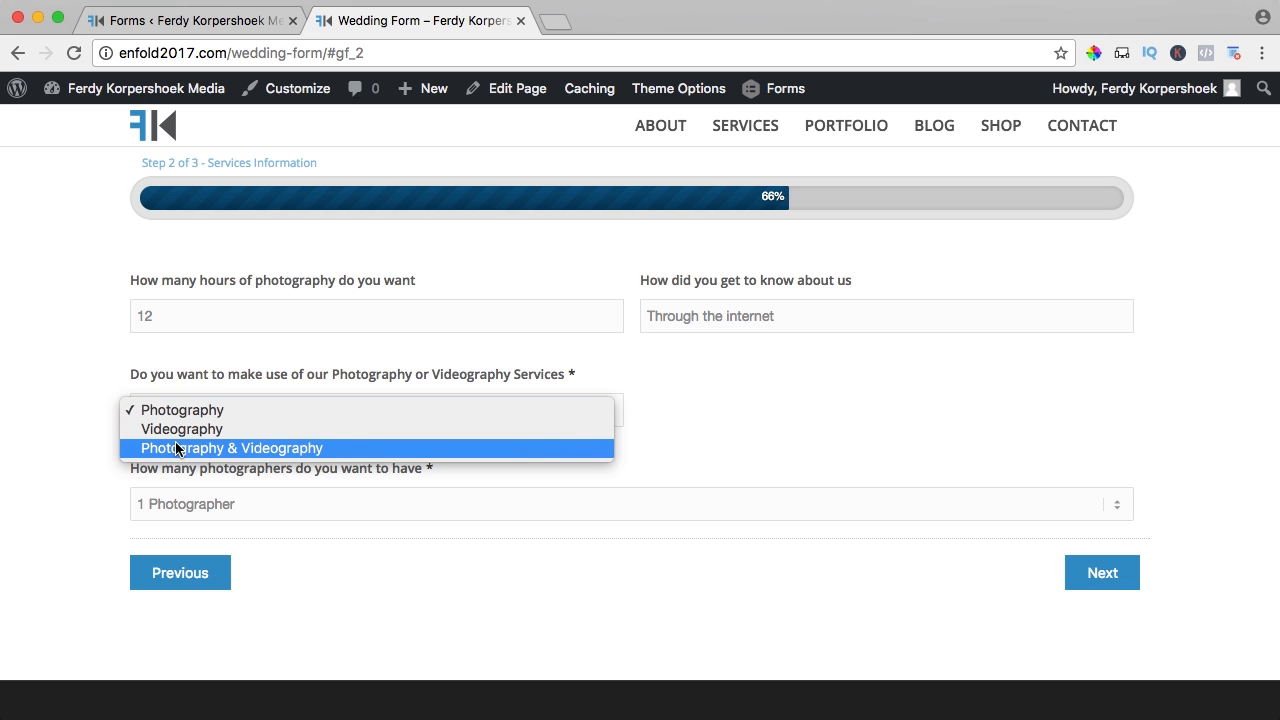
pyautogui.click(241, 447)
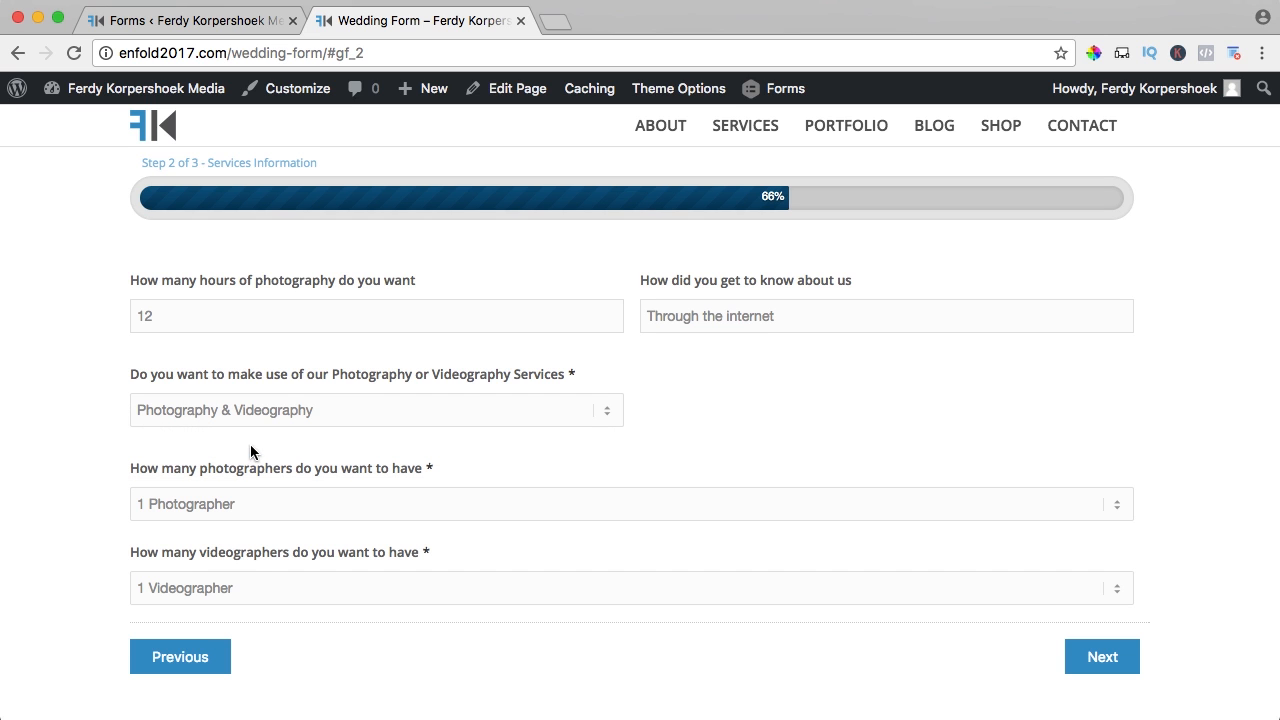
pyautogui.click(192, 504)
pyautogui.click(205, 524)
pyautogui.click(200, 588)
pyautogui.click(199, 606)
pyautogui.click(1099, 662)
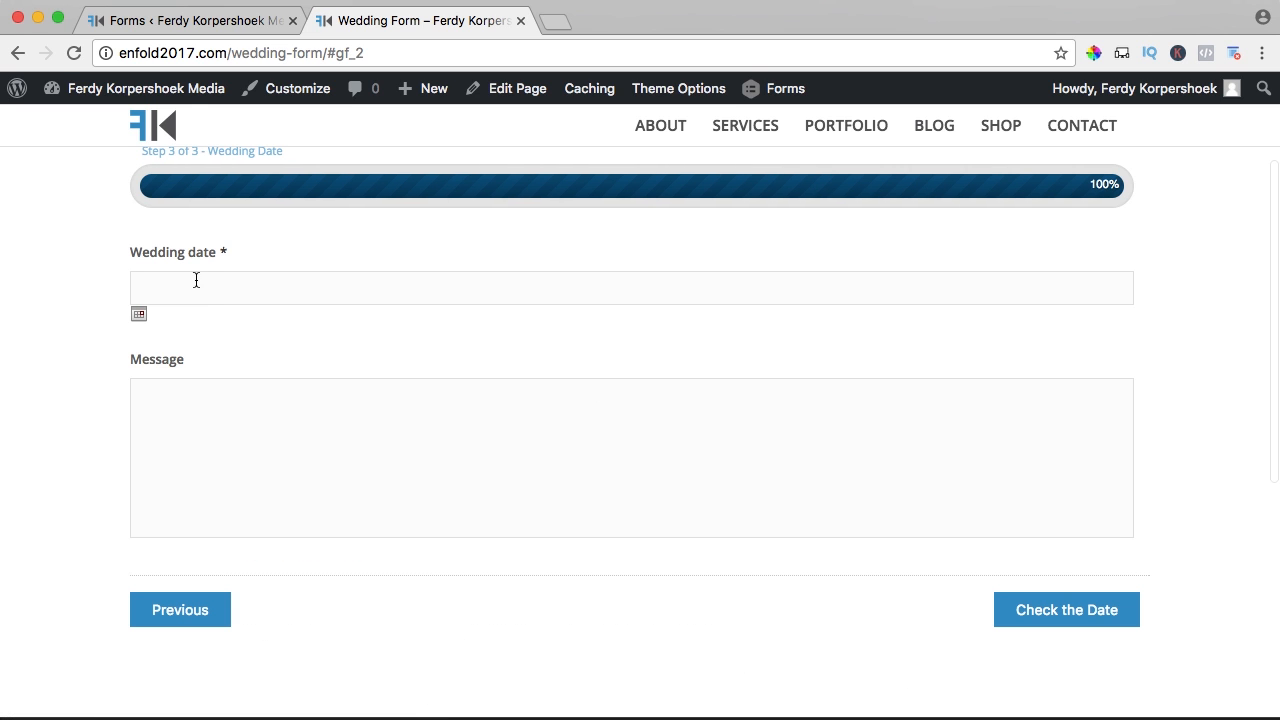
# - Pick 20 November 2017 as the wedding date
pyautogui.click(196, 280)
pyautogui.click(330, 326)
pyautogui.click(330, 326)
pyautogui.click(331, 327)
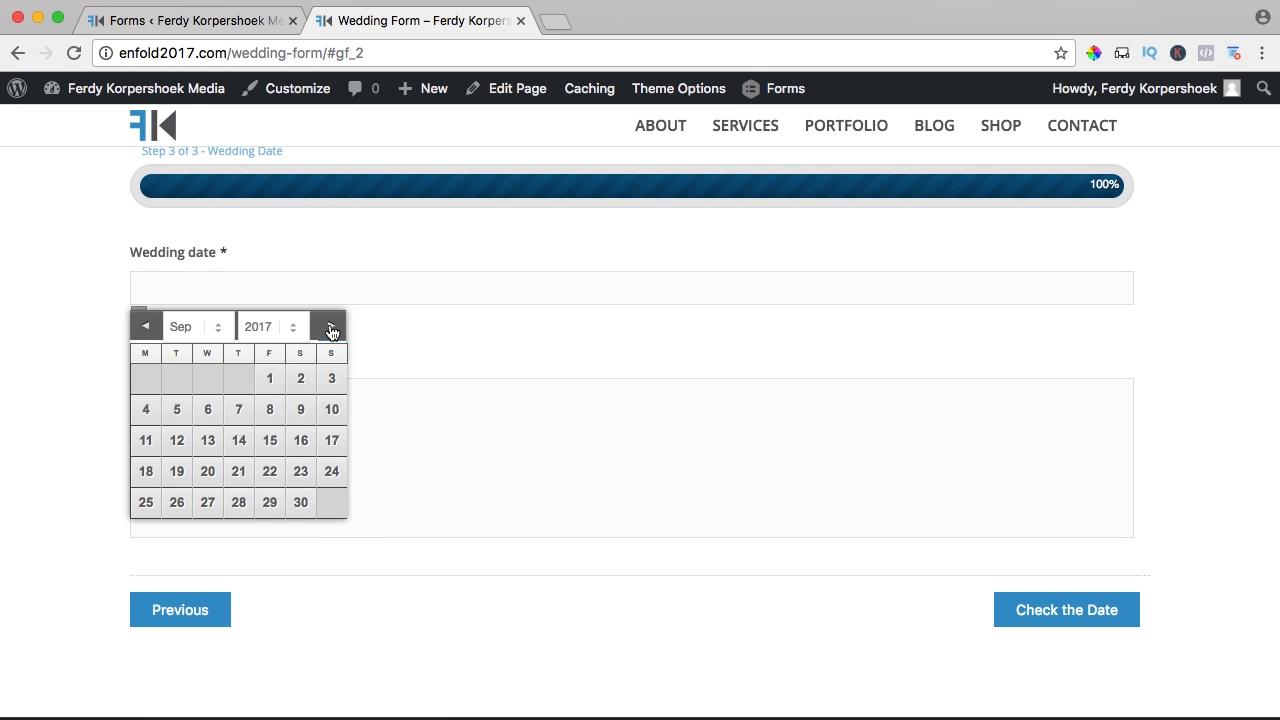
pyautogui.click(331, 327)
pyautogui.click(331, 327)
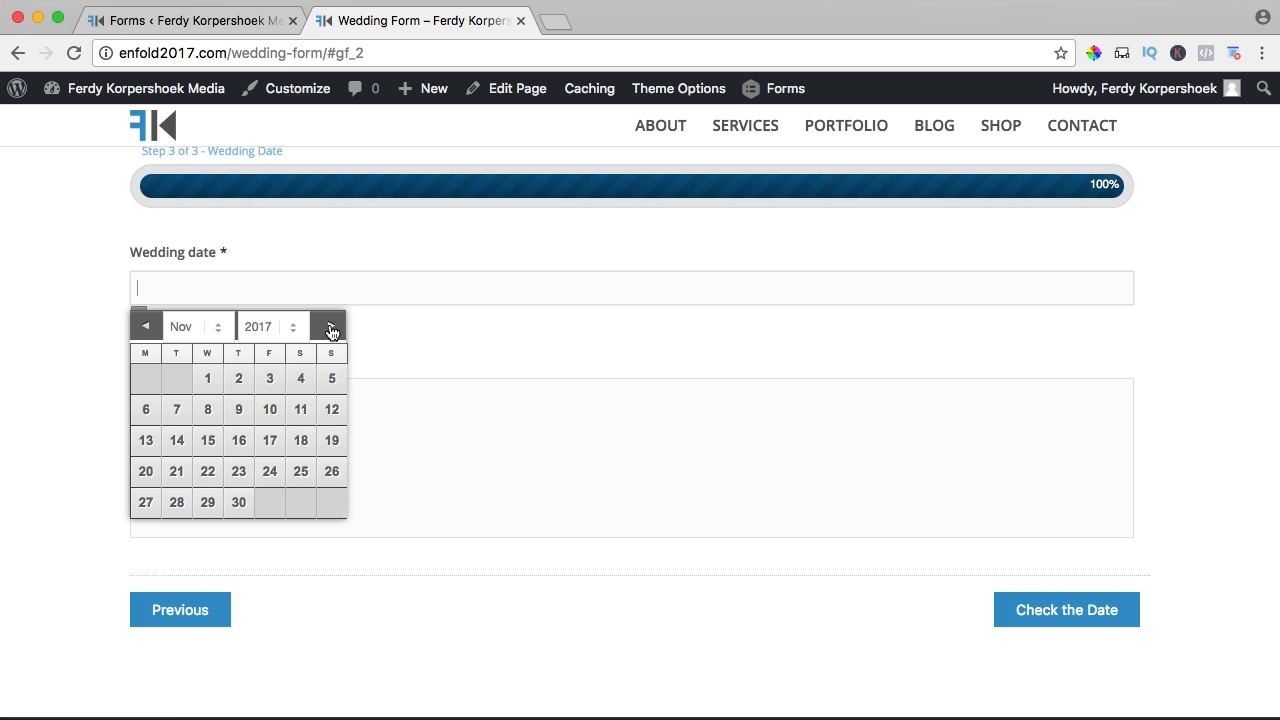
pyautogui.click(152, 472)
# - Write the message 'Hi there' and submit the form with Check the Date
pyautogui.click(316, 424)
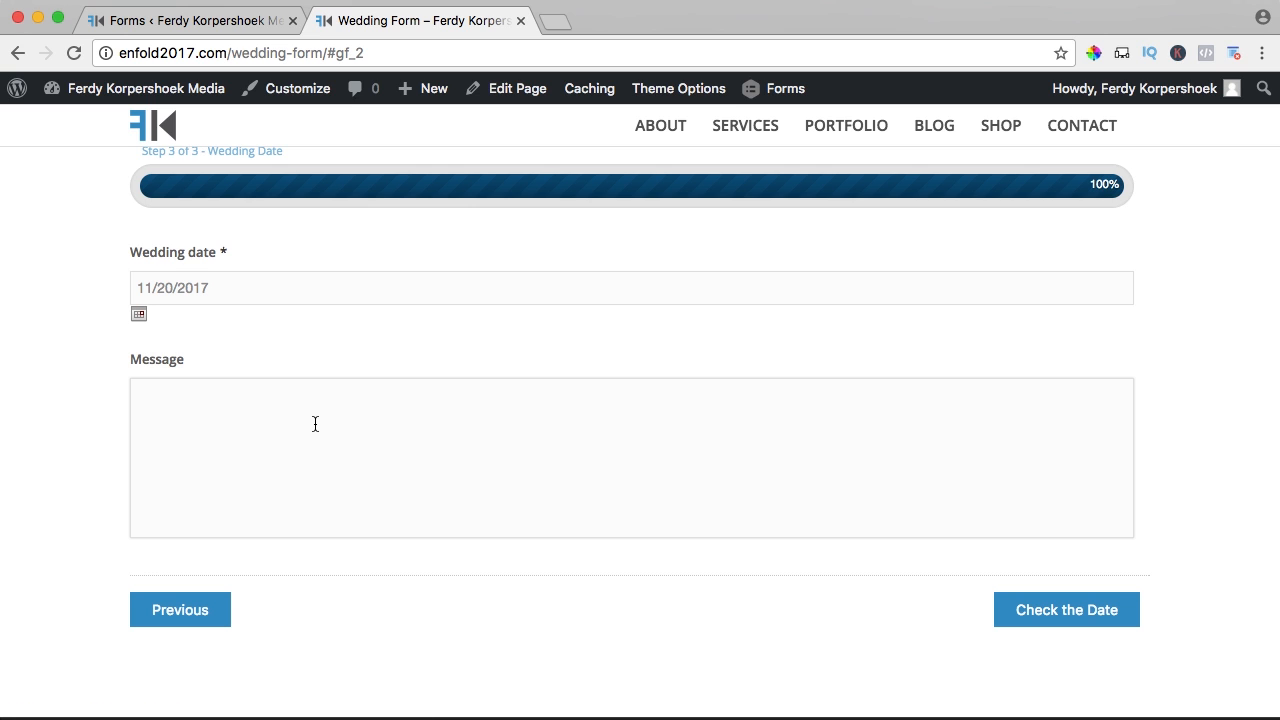
pyautogui.write('Hi there')
pyautogui.click(1074, 619)
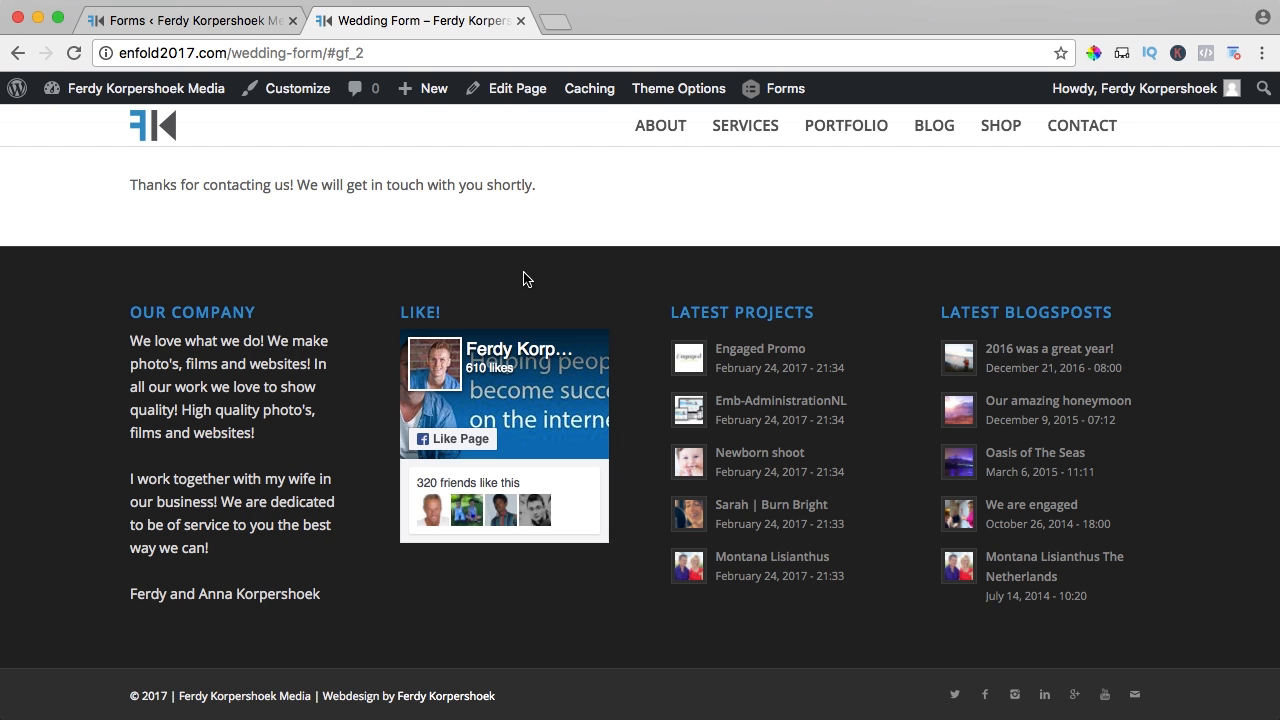
pyautogui.scroll(3, 527, 279)
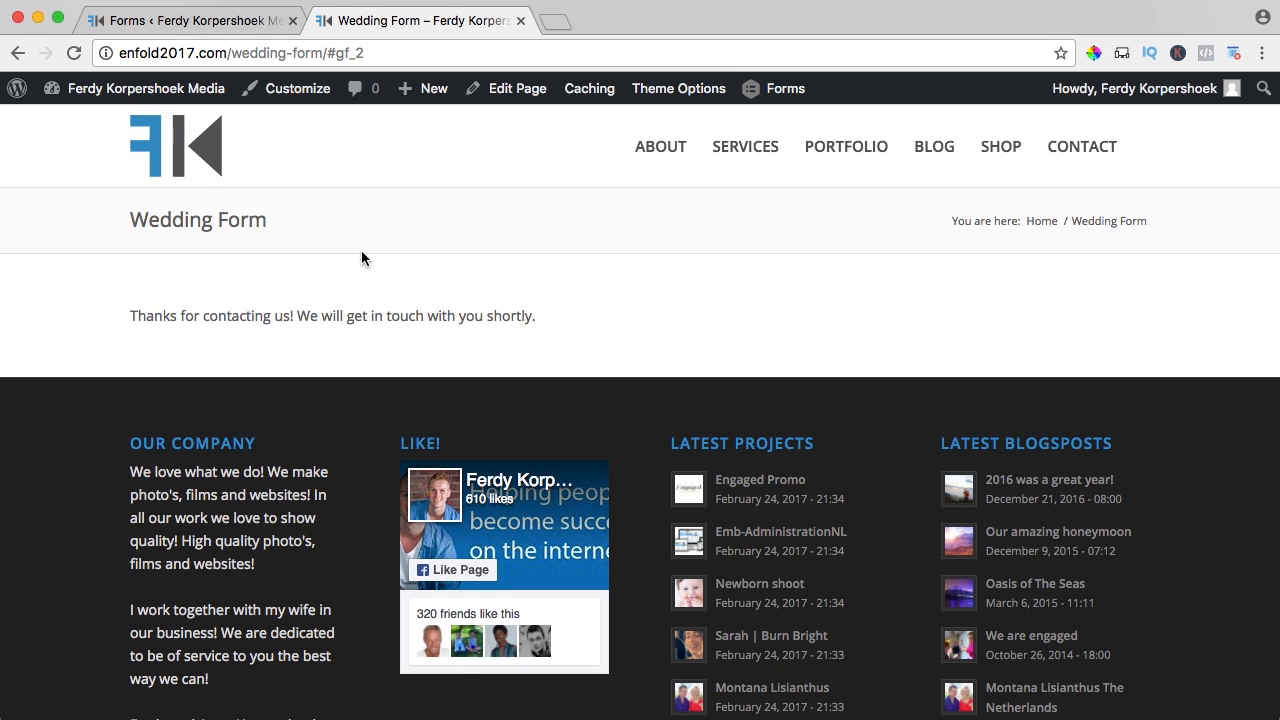